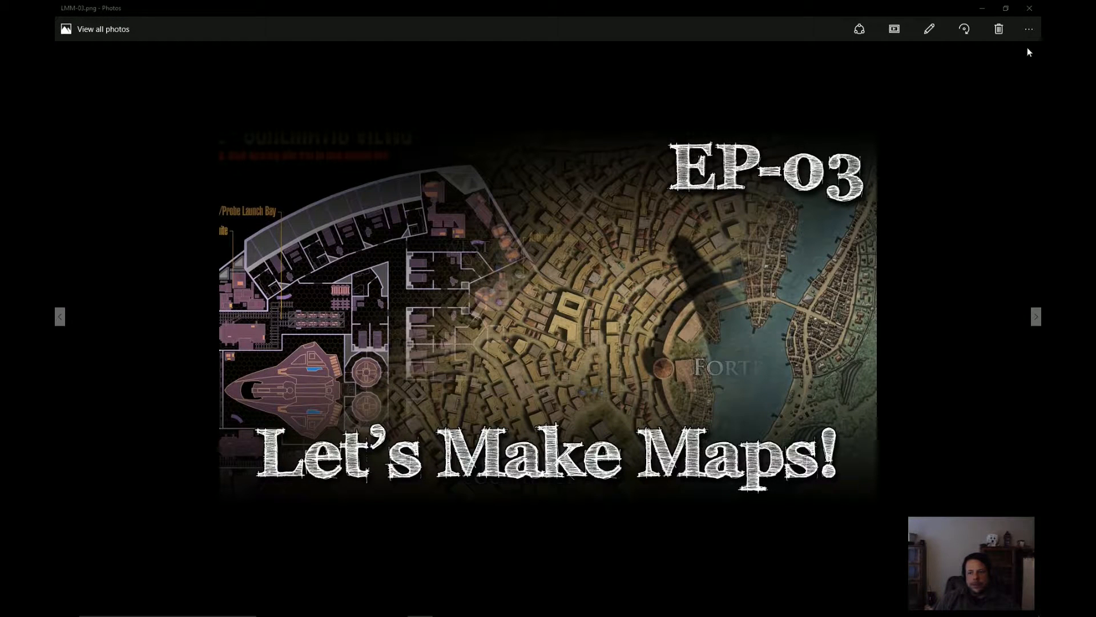
- Close the title image, view the Krita website in the browser, and return to the town map
click(1030, 13)
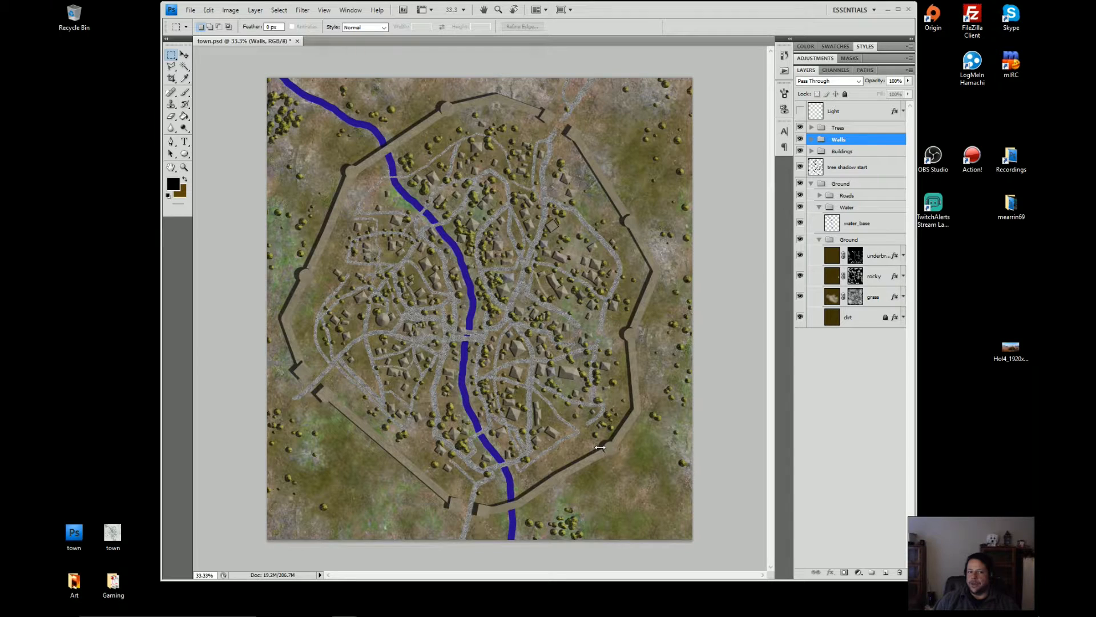
mouse_move(342, 610)
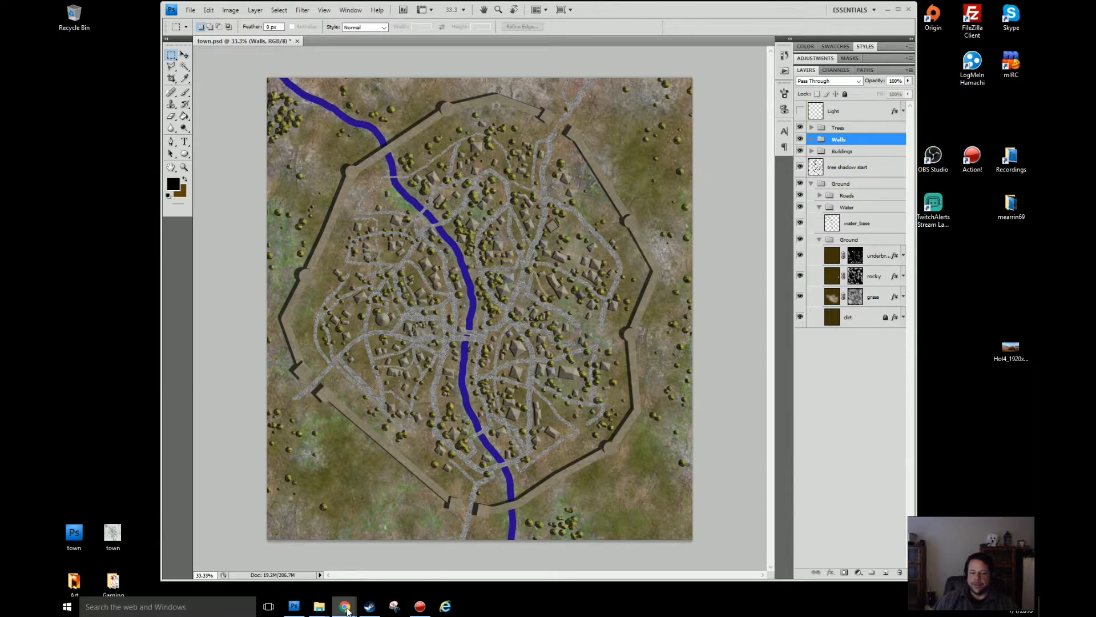
click(308, 531)
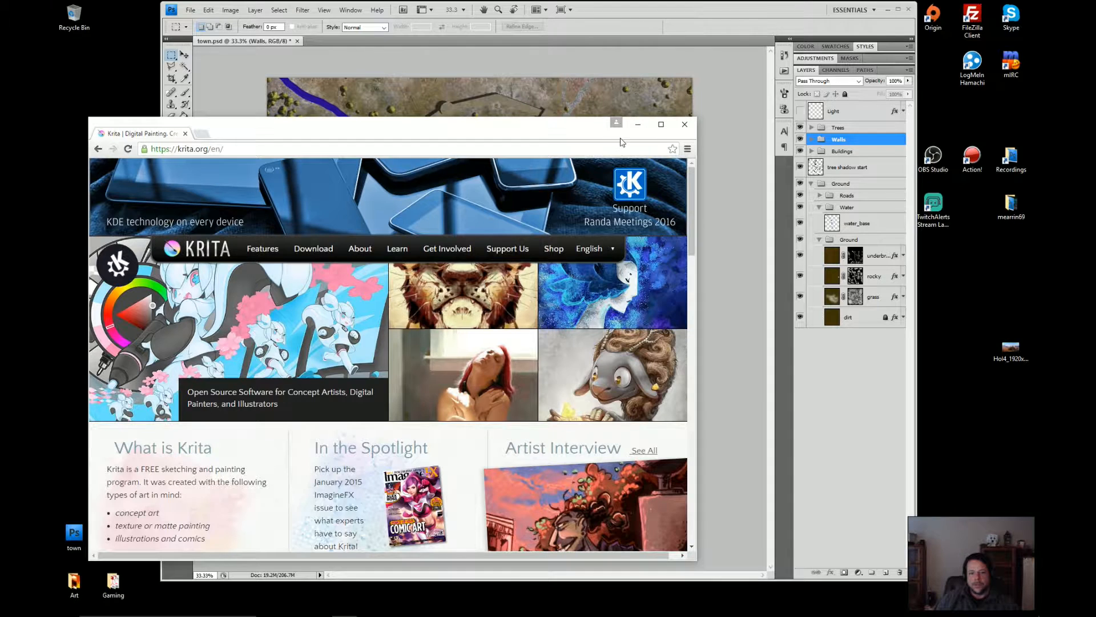
click(639, 125)
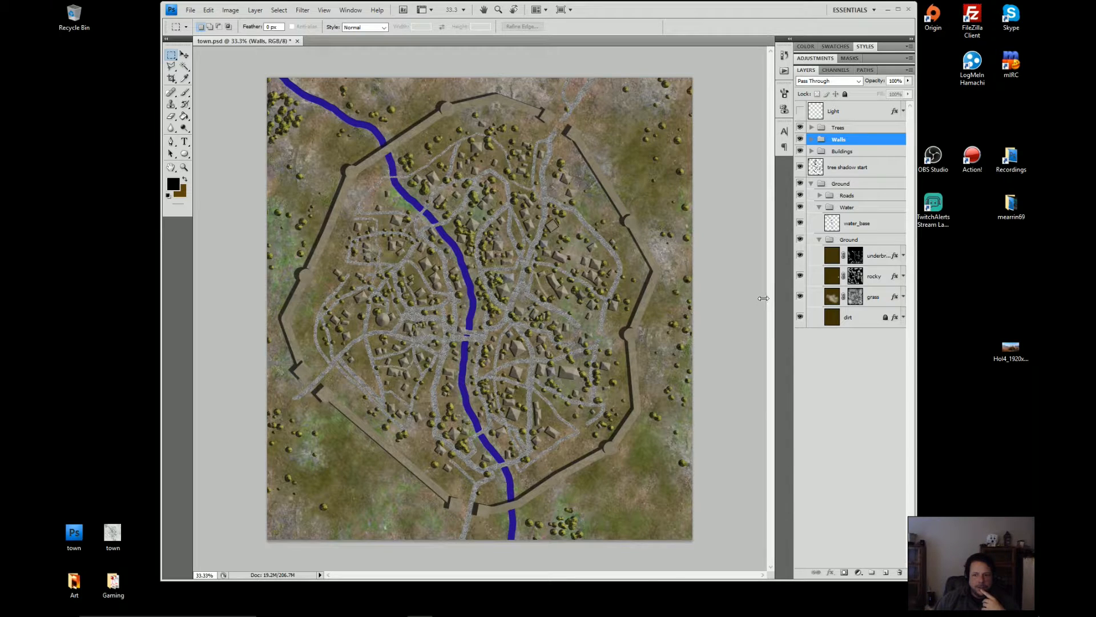
- Expand the Roads group and examine the roads around the central bridge at 200% with the cobble roads layer hidden and shown
click(820, 197)
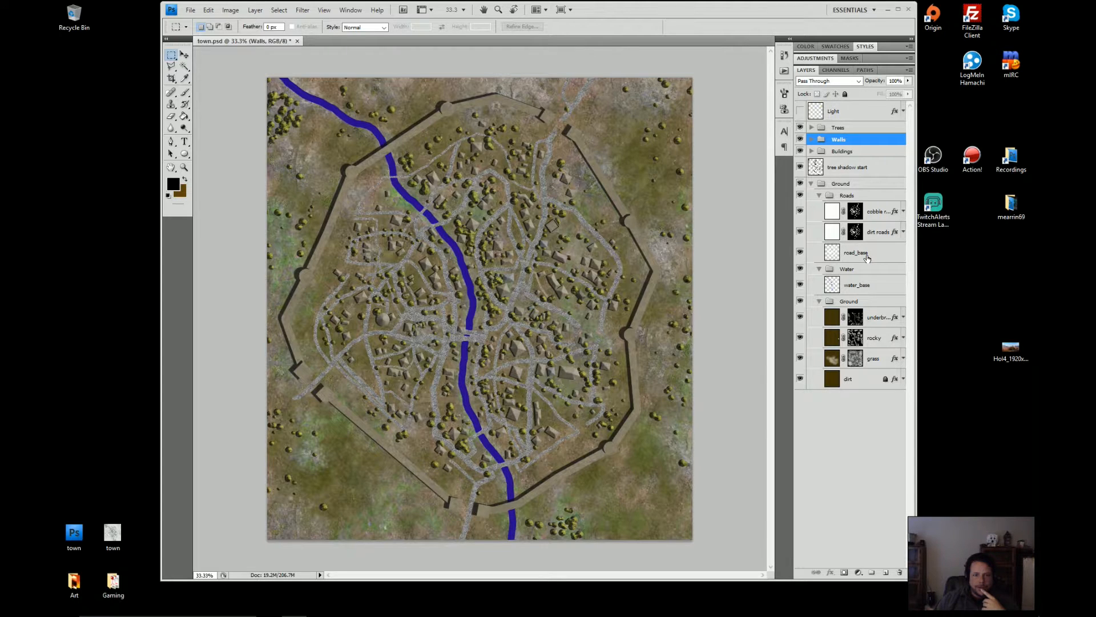
click(464, 10)
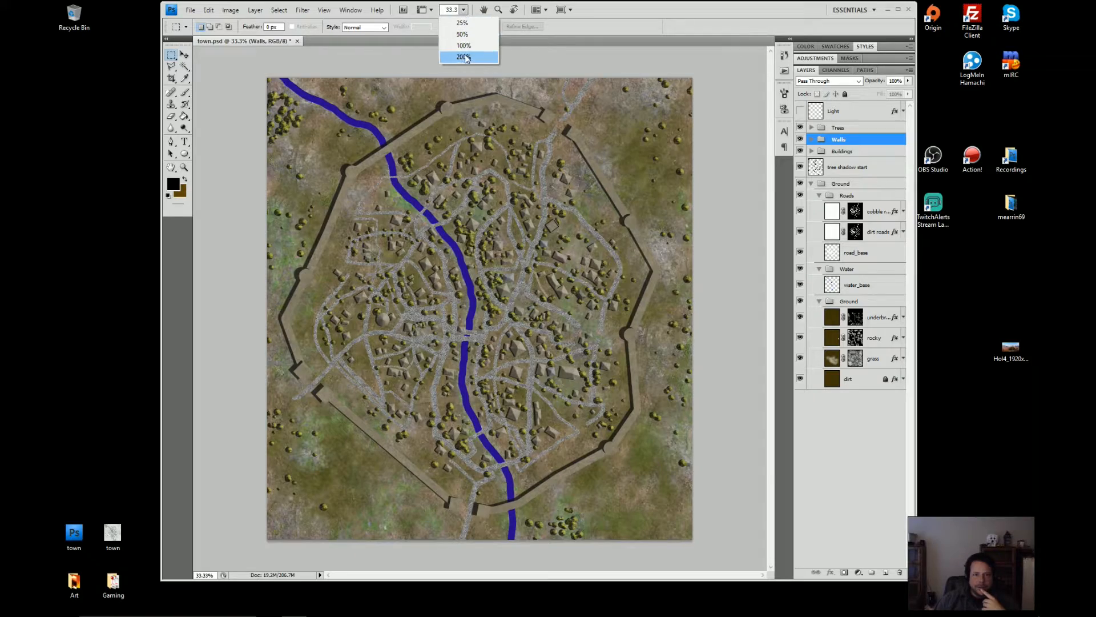
click(464, 57)
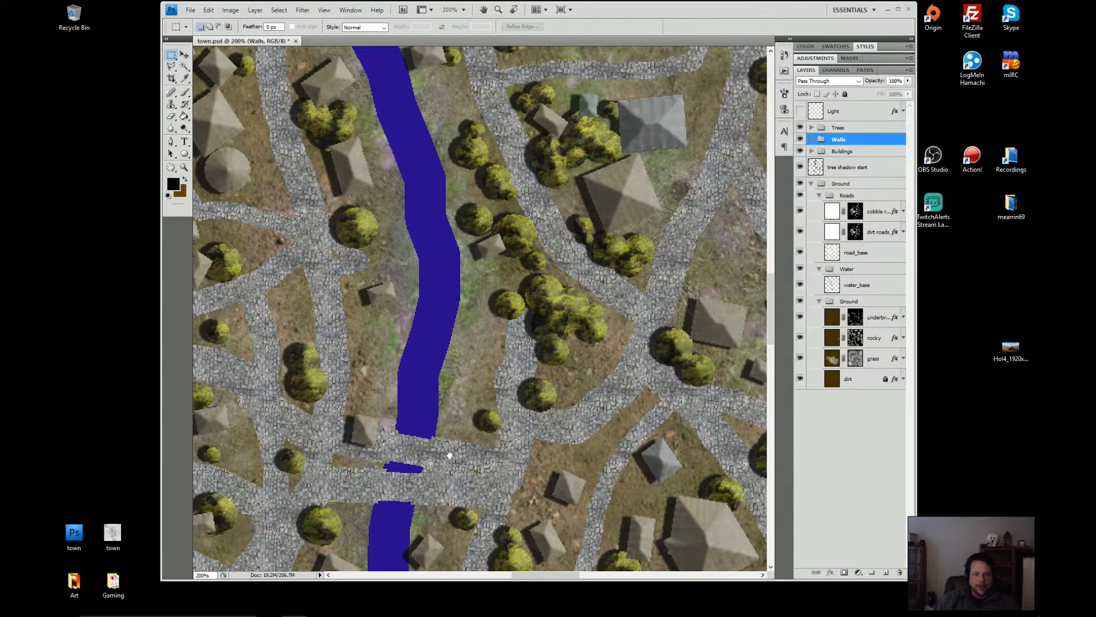
drag(449, 454, 553, 207)
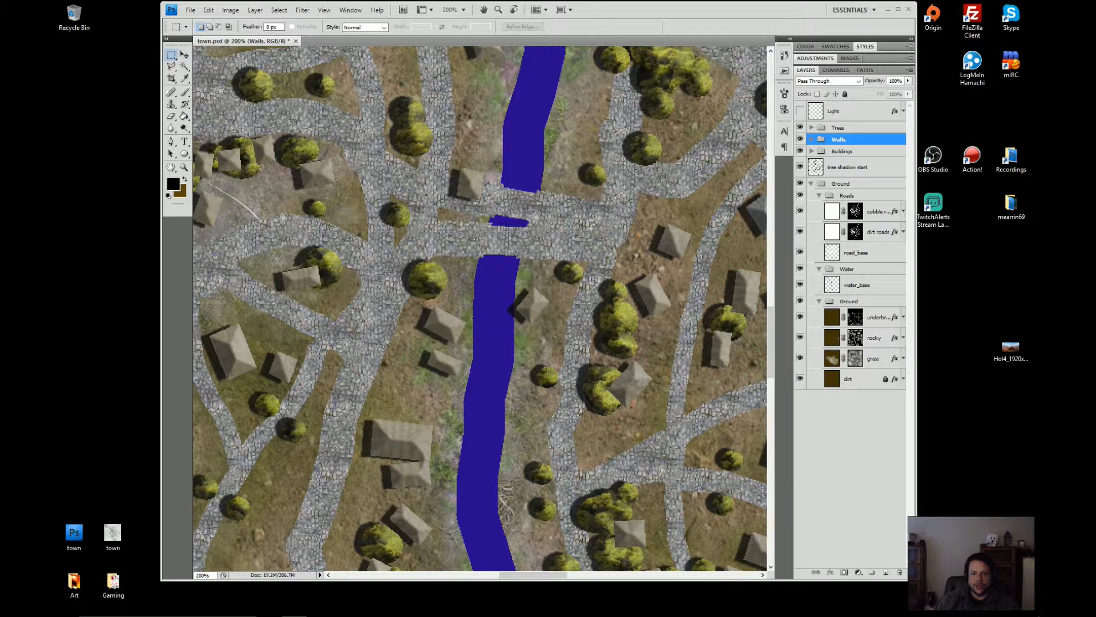
click(800, 211)
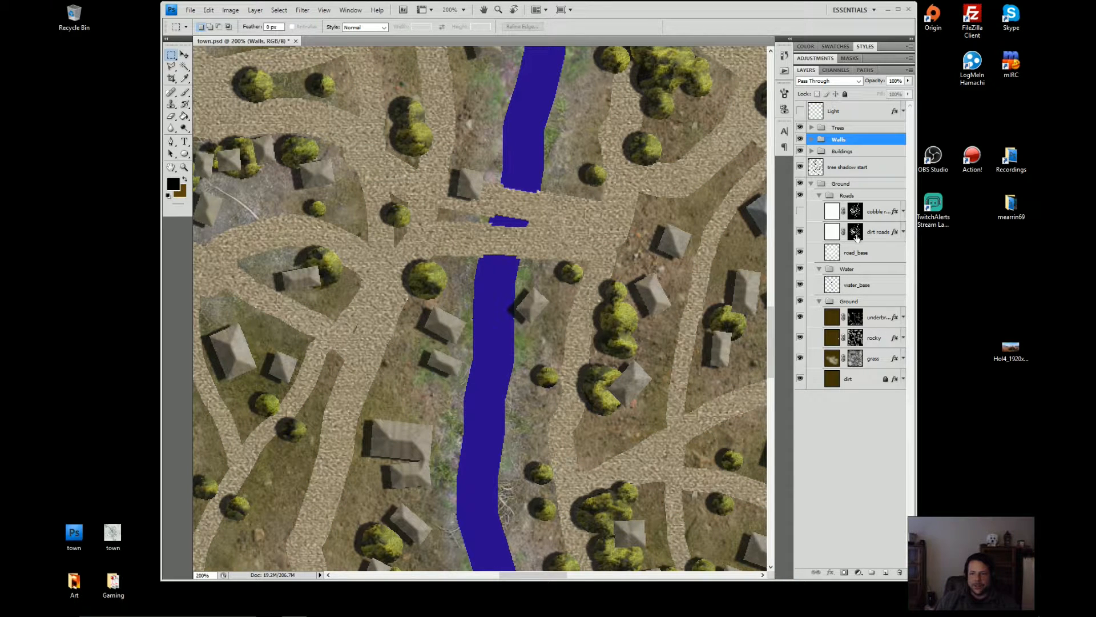
click(800, 214)
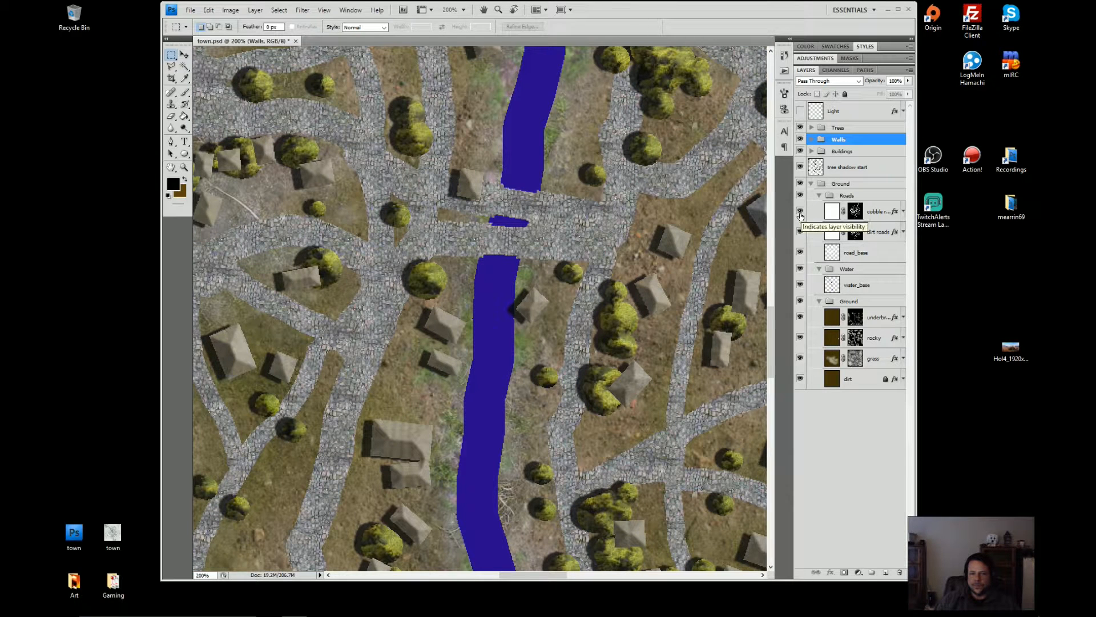
- Delete the layer masks from the cobble roads and dirt roads layers
click(854, 211)
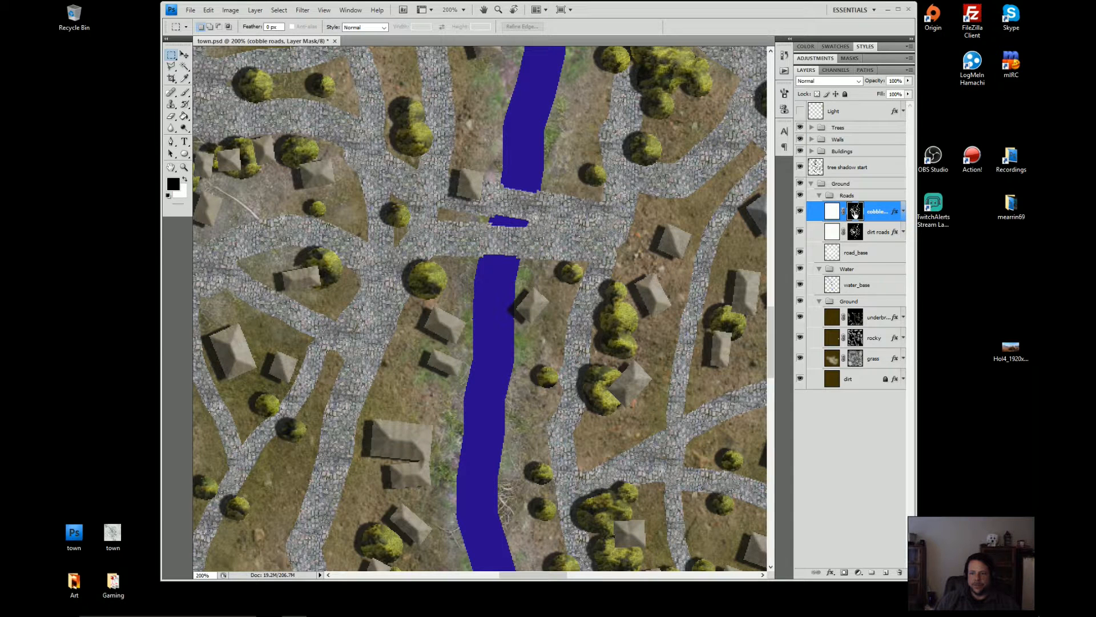
right_click(854, 213)
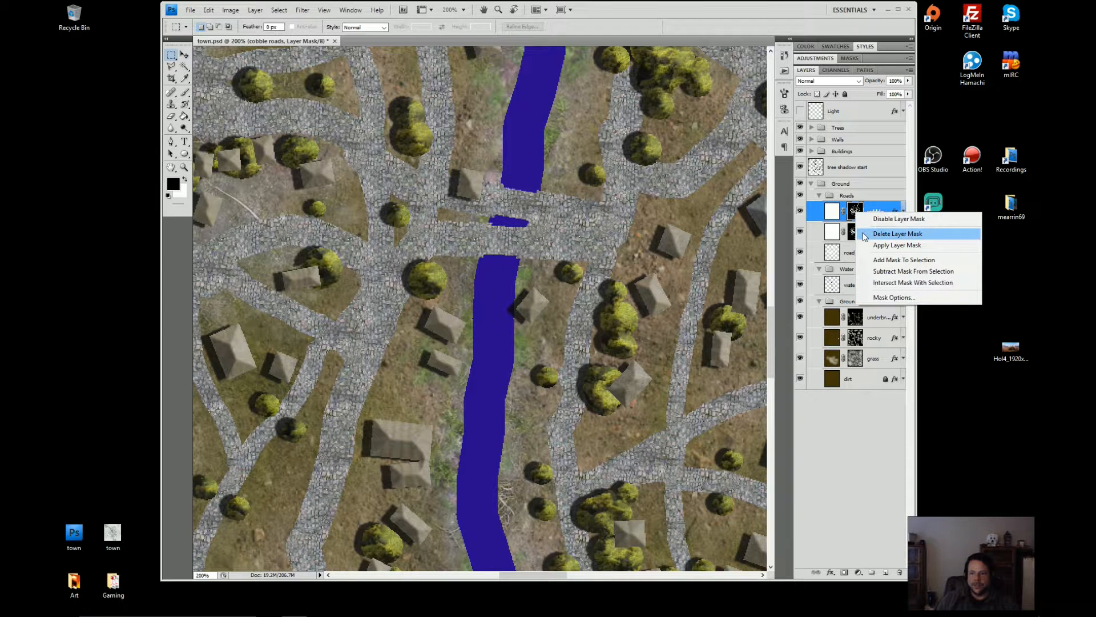
click(897, 233)
right_click(855, 232)
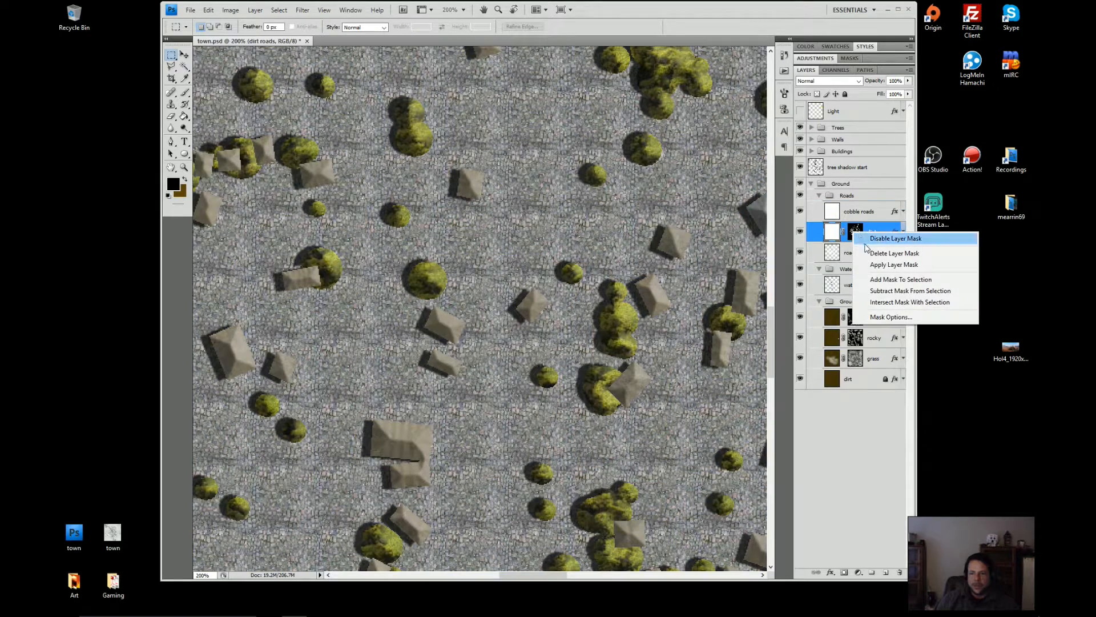
click(874, 254)
- Hide the cobble roads and dirt roads layers and make road_base the active layer
click(800, 212)
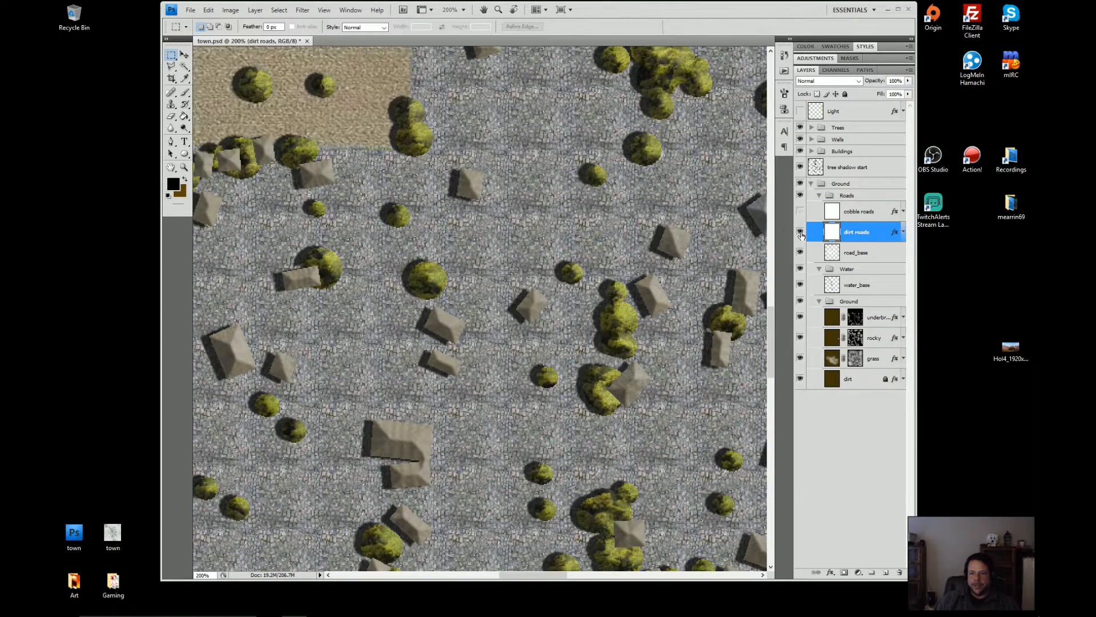
click(800, 233)
click(833, 255)
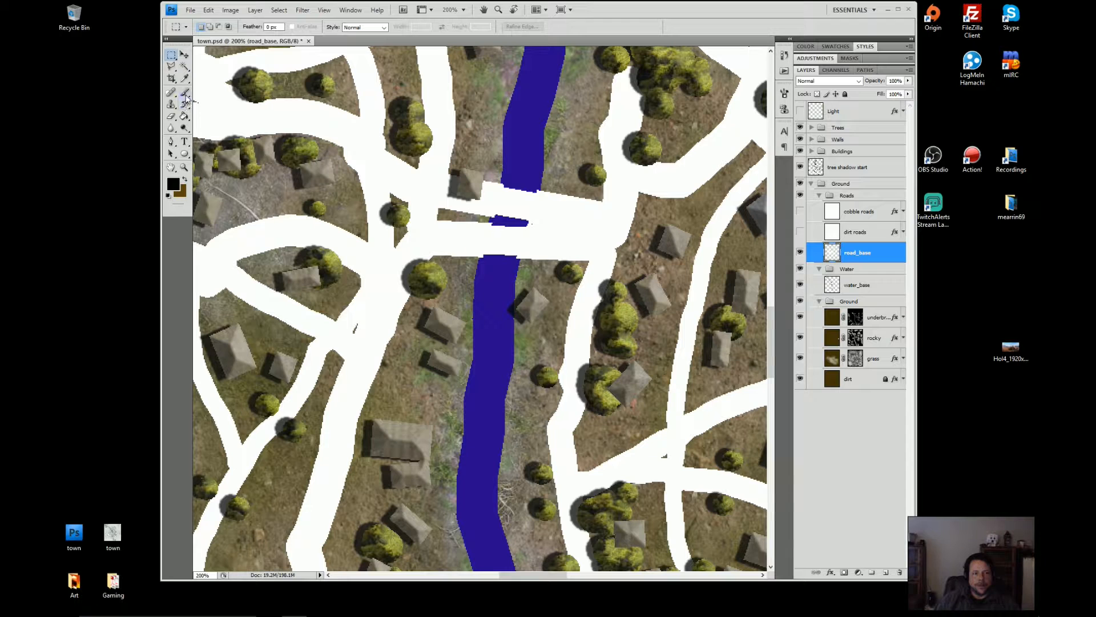
- Cut the northern of the two adjacent bridge roads free from its neighbouring roads using a 5 px Eraser in Pencil mode
click(171, 117)
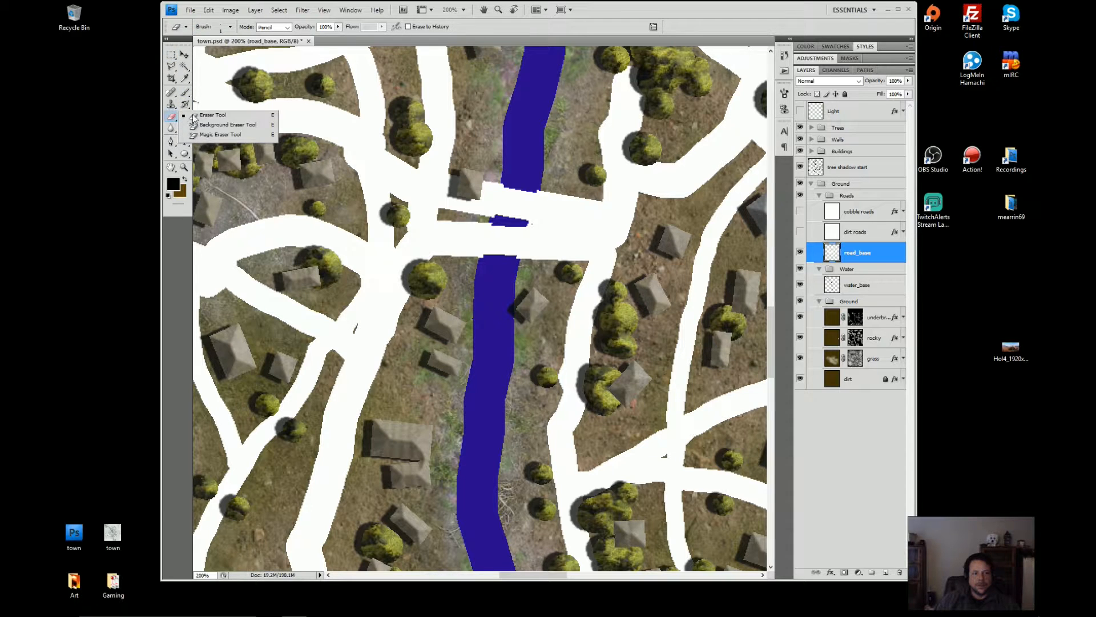
click(197, 117)
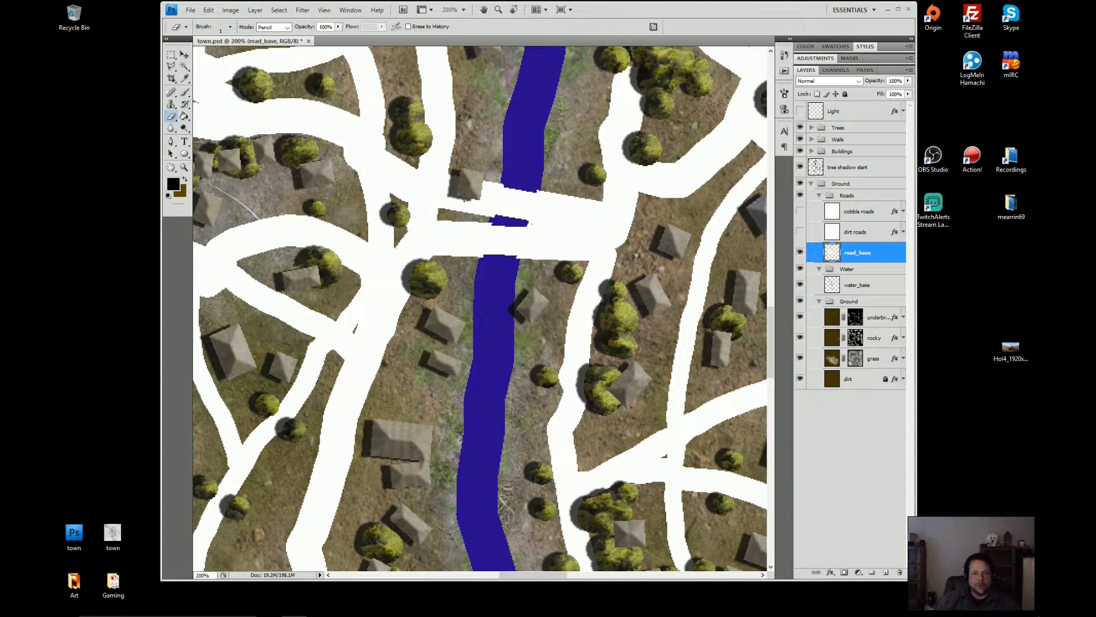
click(231, 26)
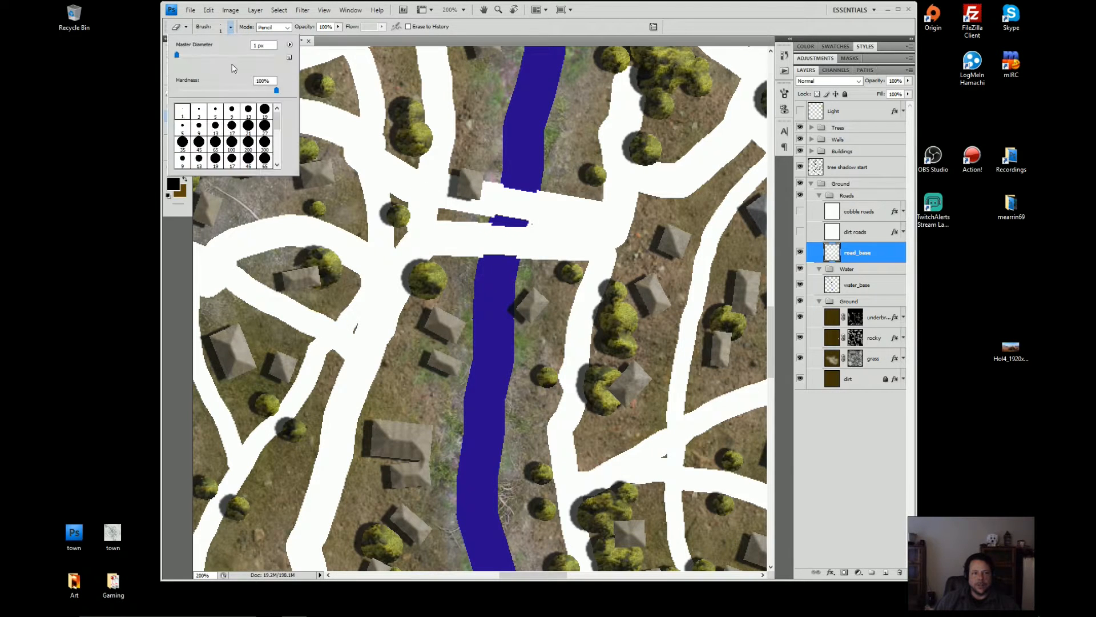
click(215, 110)
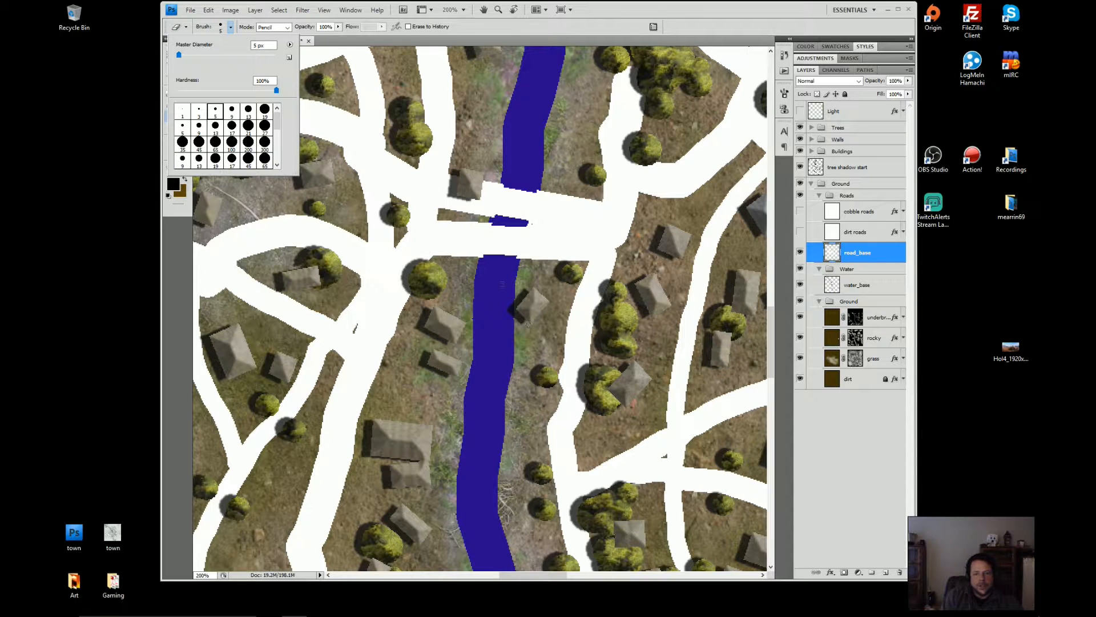
click(450, 178)
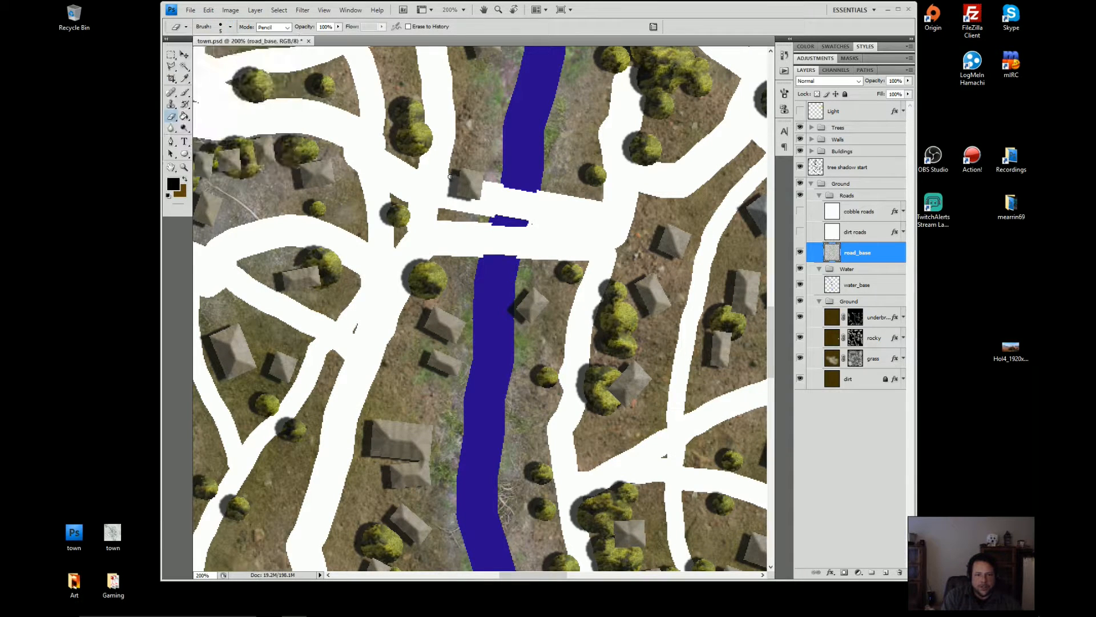
drag(450, 177, 445, 204)
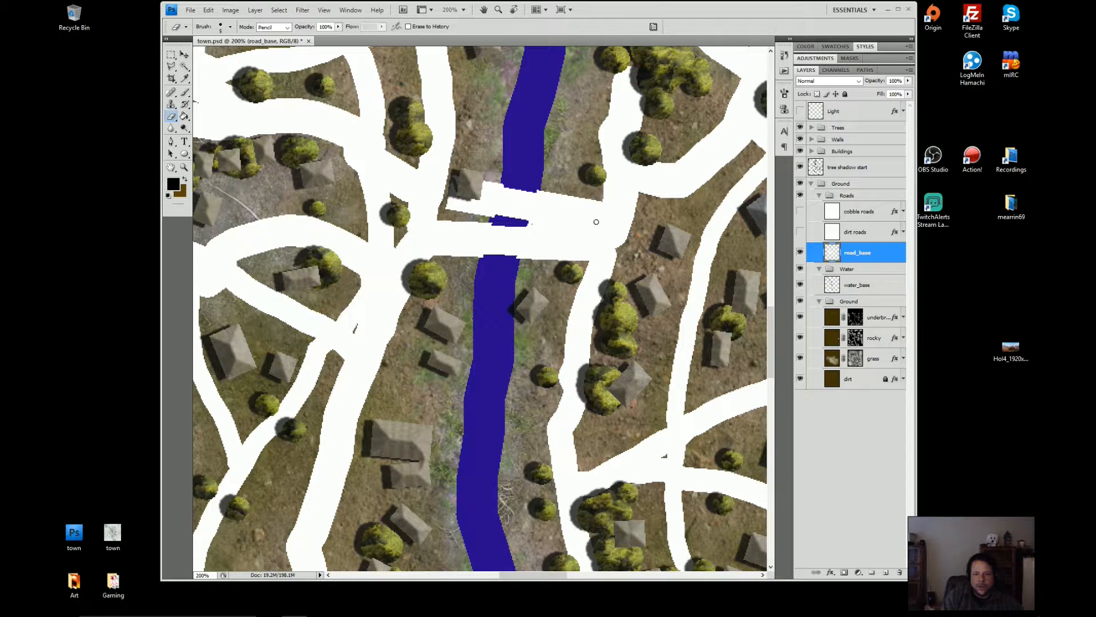
shift+click(589, 202)
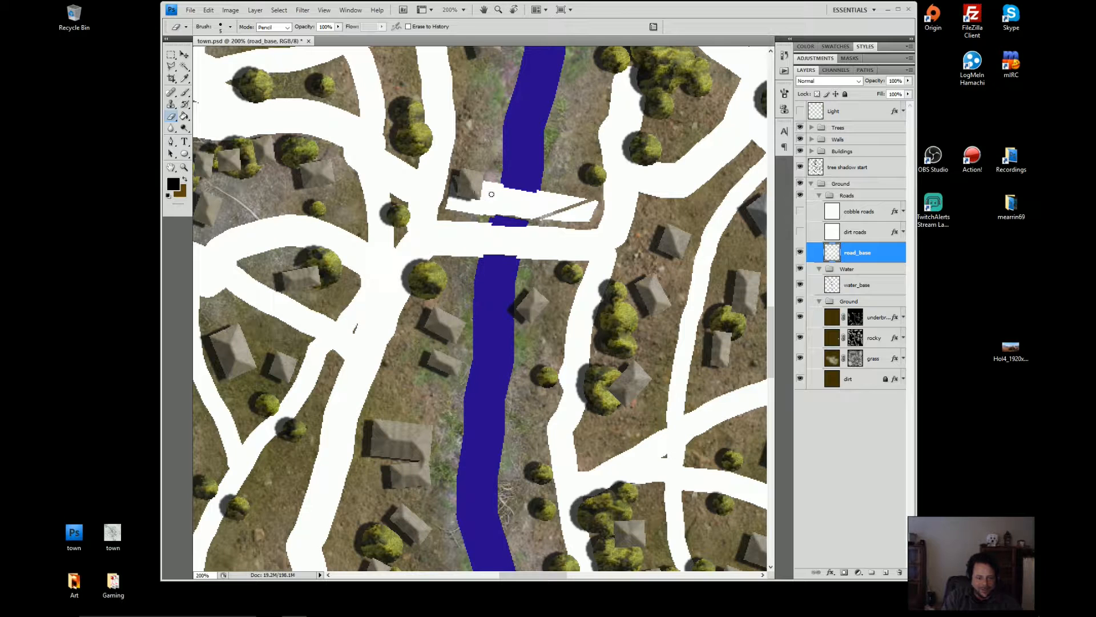
- Erase the remaining white of the northern bridge road with a larger eraser tip
key(bracketright)
key(bracketright)
mouse_move(485, 195)
mouse_down()
mouse_move(550, 217)
mouse_move(520, 199)
mouse_move(551, 190)
mouse_move(566, 219)
mouse_move(586, 219)
mouse_move(594, 199)
mouse_move(581, 210)
mouse_move(573, 200)
mouse_move(574, 211)
mouse_move(521, 199)
mouse_move(482, 207)
mouse_move(499, 213)
mouse_move(451, 199)
mouse_up()
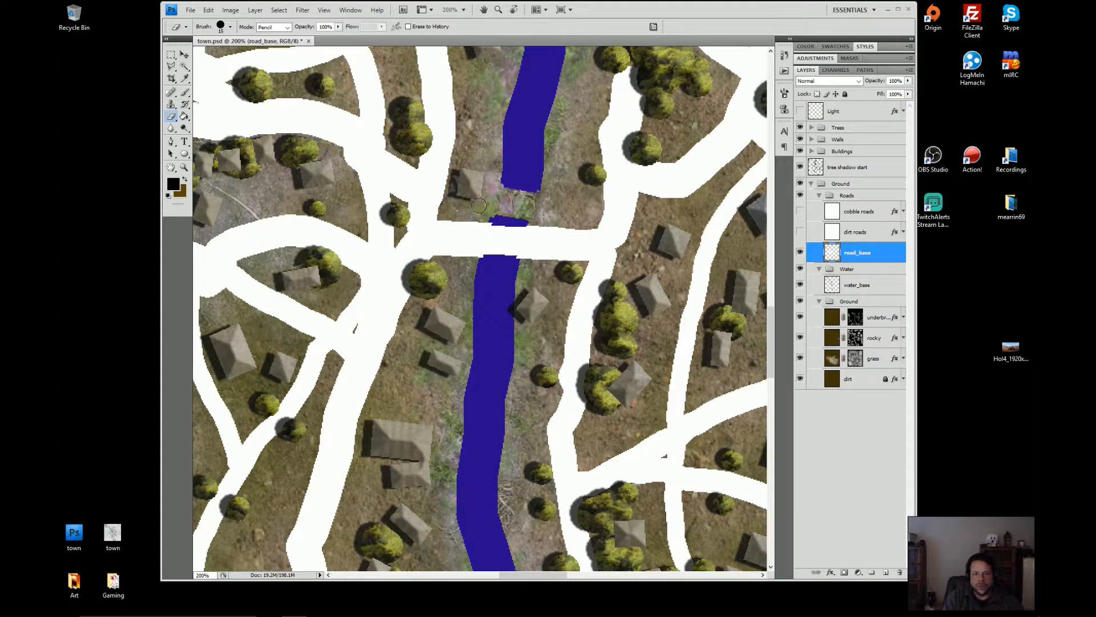
- Erase the outer road in the town's northwest, including its river crossing and the western ends of the two side roads
drag(551, 122, 525, 422)
drag(466, 77, 571, 345)
drag(551, 237, 610, 348)
drag(466, 179, 725, 454)
drag(580, 330, 612, 229)
mouse_move(440, 135)
mouse_down()
mouse_move(419, 151)
mouse_move(447, 143)
mouse_move(375, 200)
mouse_move(422, 166)
mouse_move(383, 190)
mouse_move(389, 180)
mouse_move(379, 181)
mouse_move(291, 301)
mouse_move(287, 330)
mouse_move(314, 307)
mouse_move(306, 337)
mouse_move(375, 341)
mouse_move(368, 356)
mouse_move(382, 341)
mouse_move(366, 381)
mouse_move(362, 343)
mouse_up()
key(ctrl+alt+z)
key(ctrl+alt+z)
key(ctrl+alt+z)
key(ctrl+alt+z)
key(ctrl+alt+z)
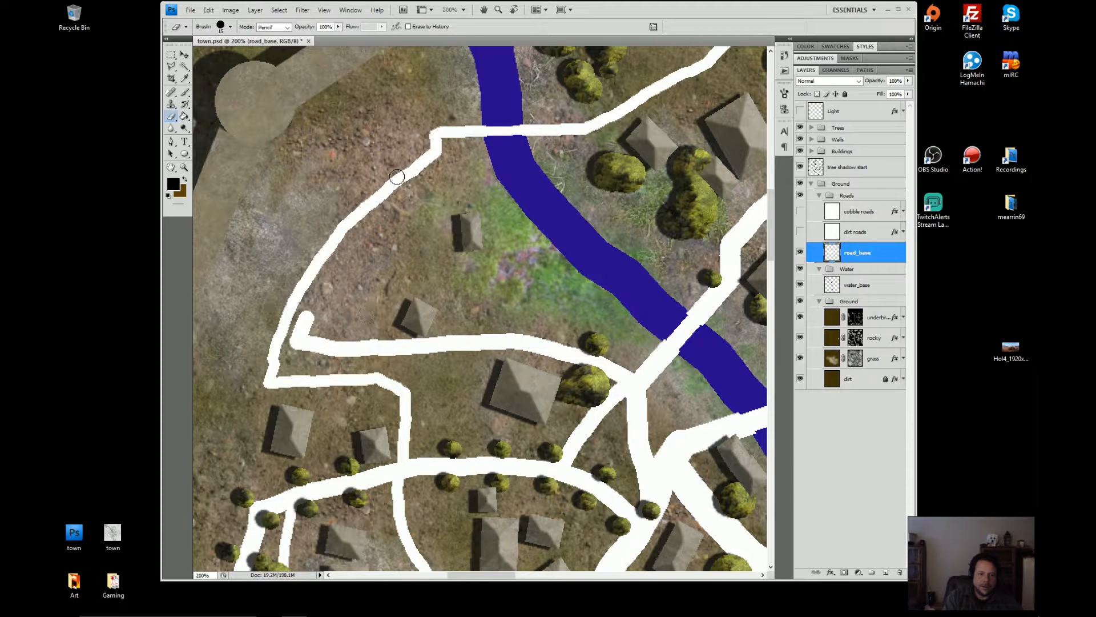
mouse_move(462, 133)
mouse_down()
mouse_move(492, 126)
mouse_move(495, 147)
mouse_move(524, 132)
mouse_move(529, 144)
mouse_move(549, 128)
mouse_move(422, 148)
mouse_move(429, 133)
mouse_move(449, 143)
mouse_move(325, 237)
mouse_move(350, 227)
mouse_move(313, 260)
mouse_move(284, 315)
mouse_move(288, 304)
mouse_move(303, 283)
mouse_move(263, 391)
mouse_move(281, 372)
mouse_move(271, 389)
mouse_move(287, 391)
mouse_move(273, 392)
mouse_move(270, 378)
mouse_move(307, 303)
mouse_move(309, 346)
mouse_move(326, 325)
mouse_move(338, 329)
mouse_move(330, 348)
mouse_move(316, 347)
mouse_move(356, 345)
mouse_move(357, 355)
mouse_move(348, 339)
mouse_move(365, 334)
mouse_move(406, 352)
mouse_up()
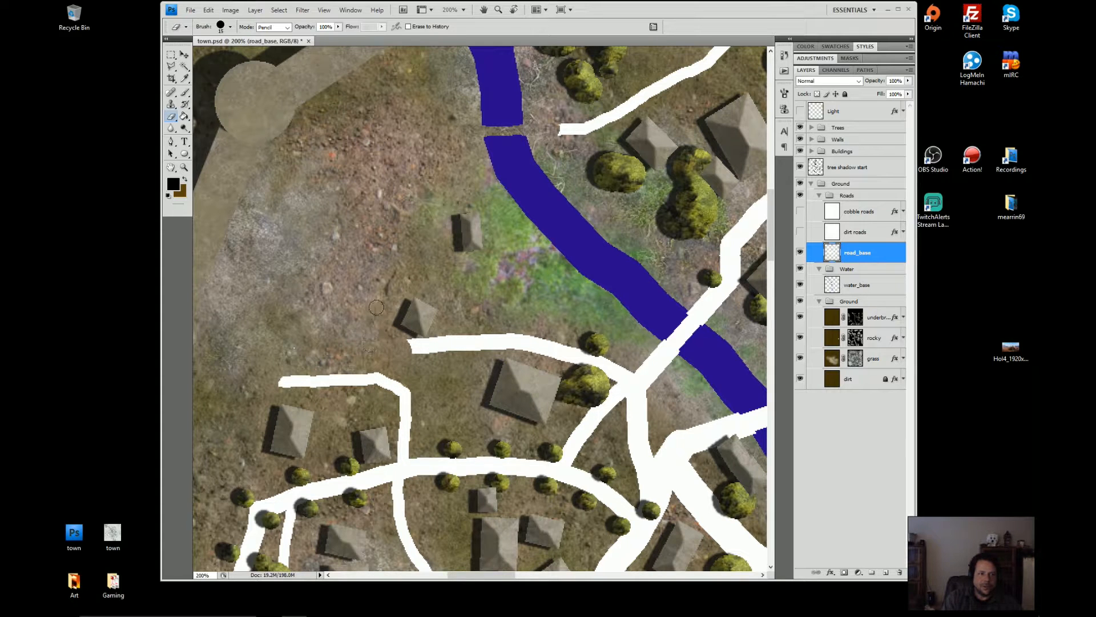
- Set up the Pencil tool with white as the foreground colour and 100% opacity
key(p)
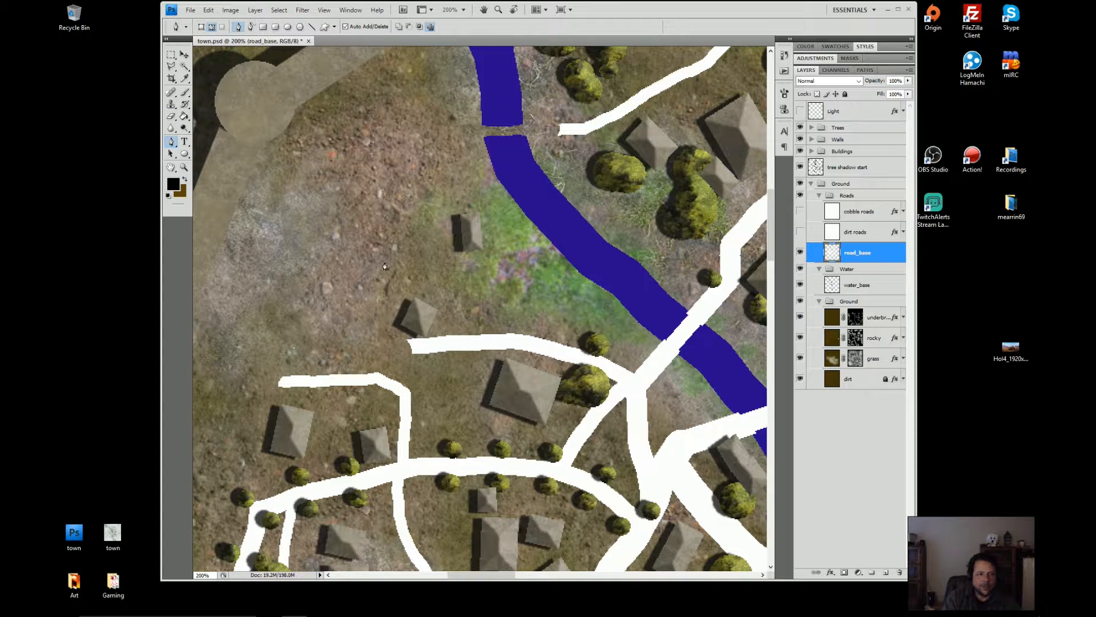
click(185, 94)
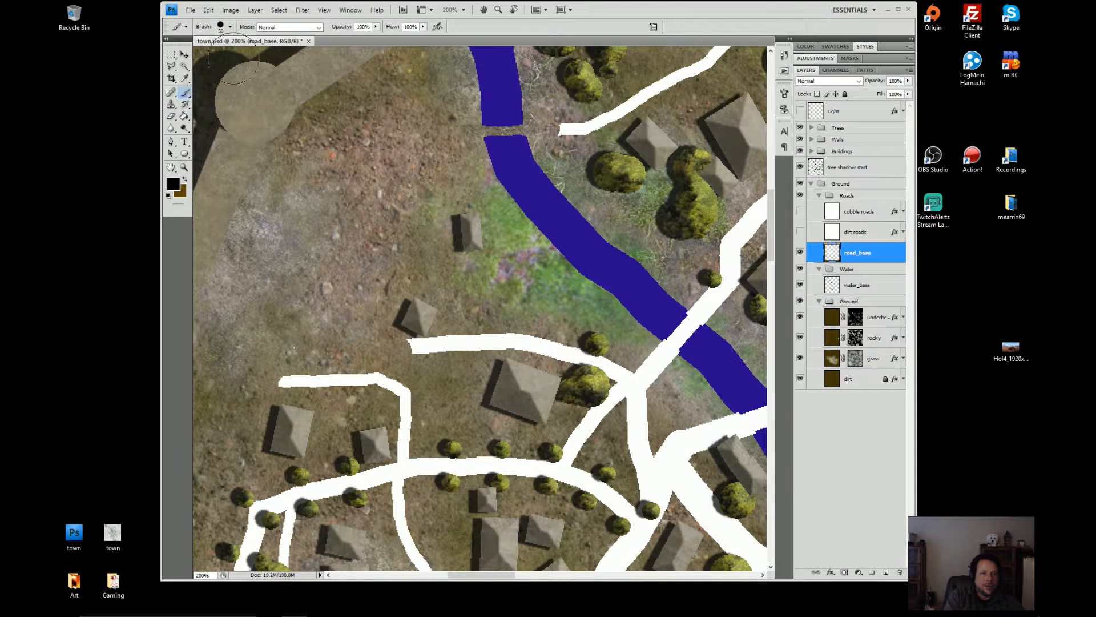
click(275, 28)
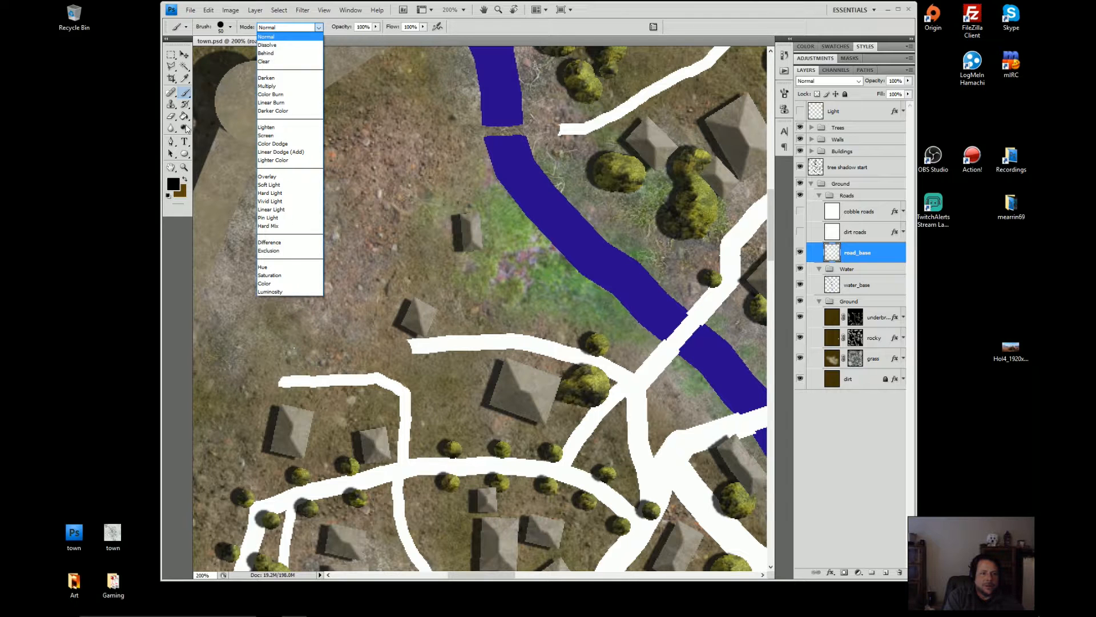
click(186, 94)
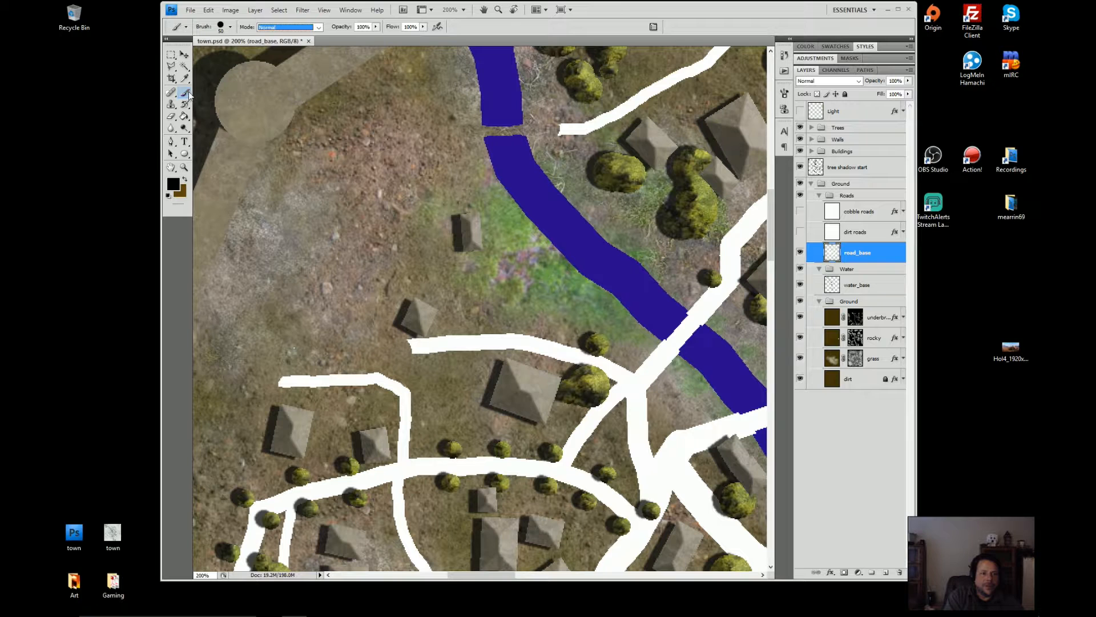
right_click(188, 95)
click(229, 103)
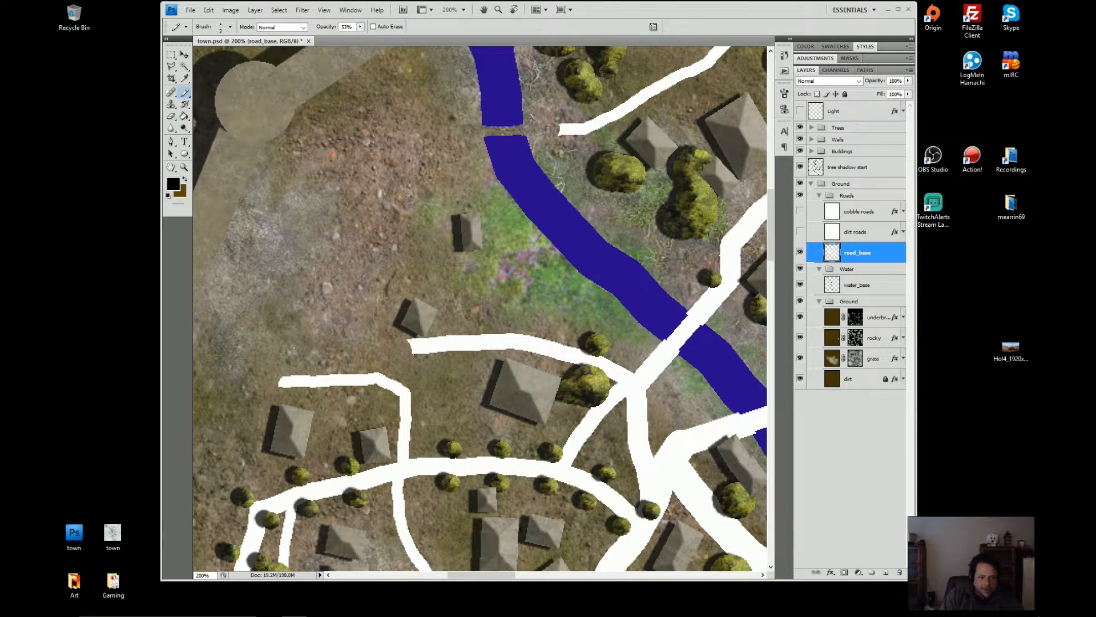
key(d)
key(x)
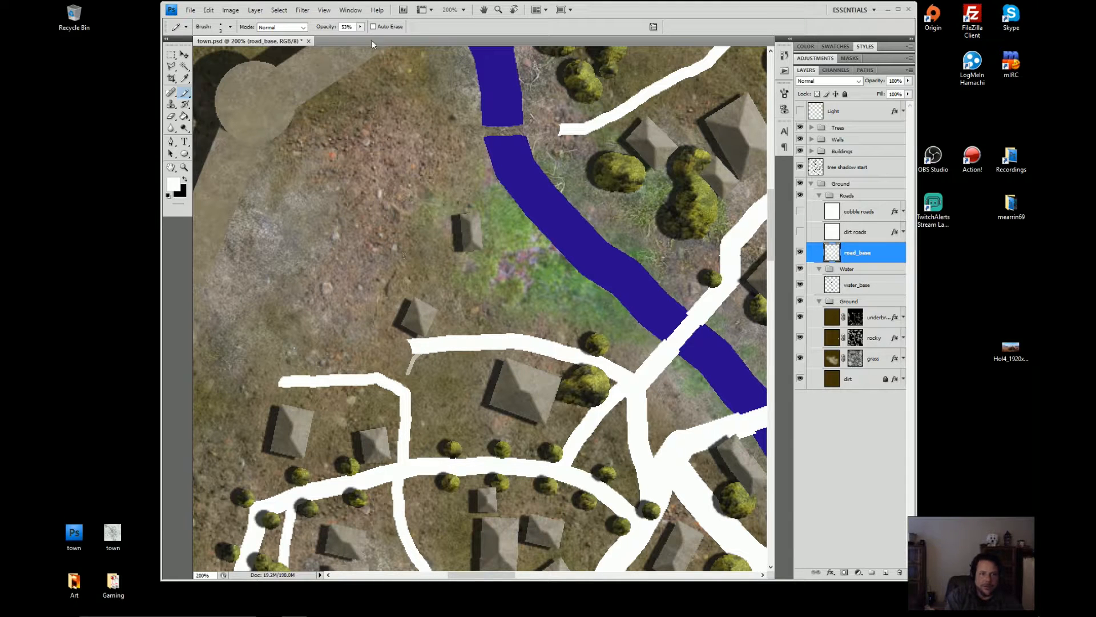
click(360, 27)
drag(361, 37, 388, 37)
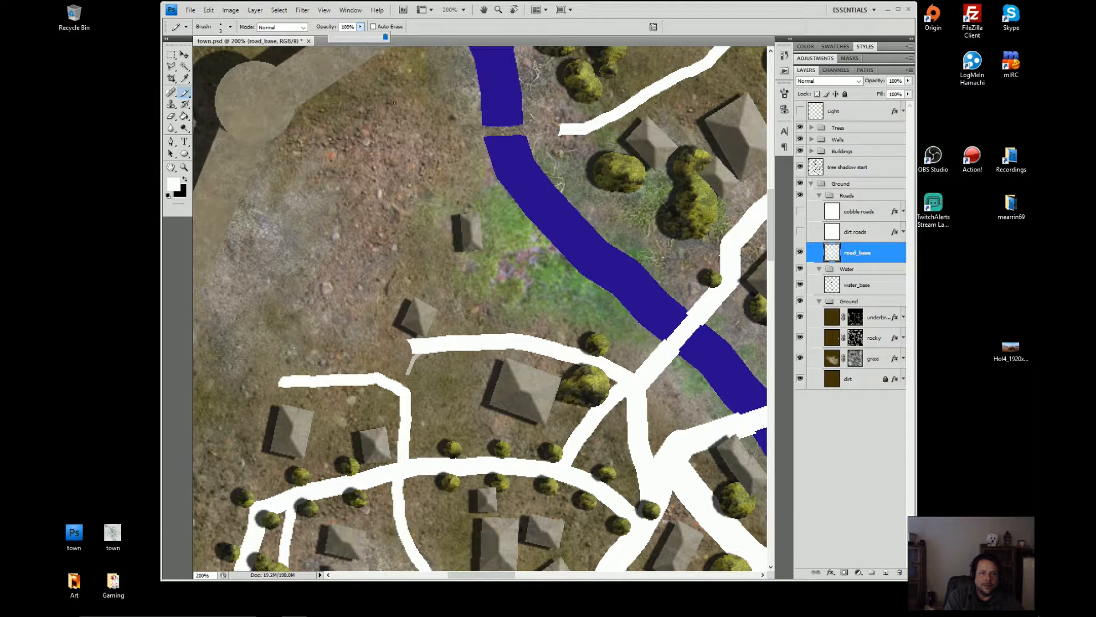
- Draw a curved link from the cut end of the upper side road to the road below, and round its outer corner with the Eraser
click(416, 354)
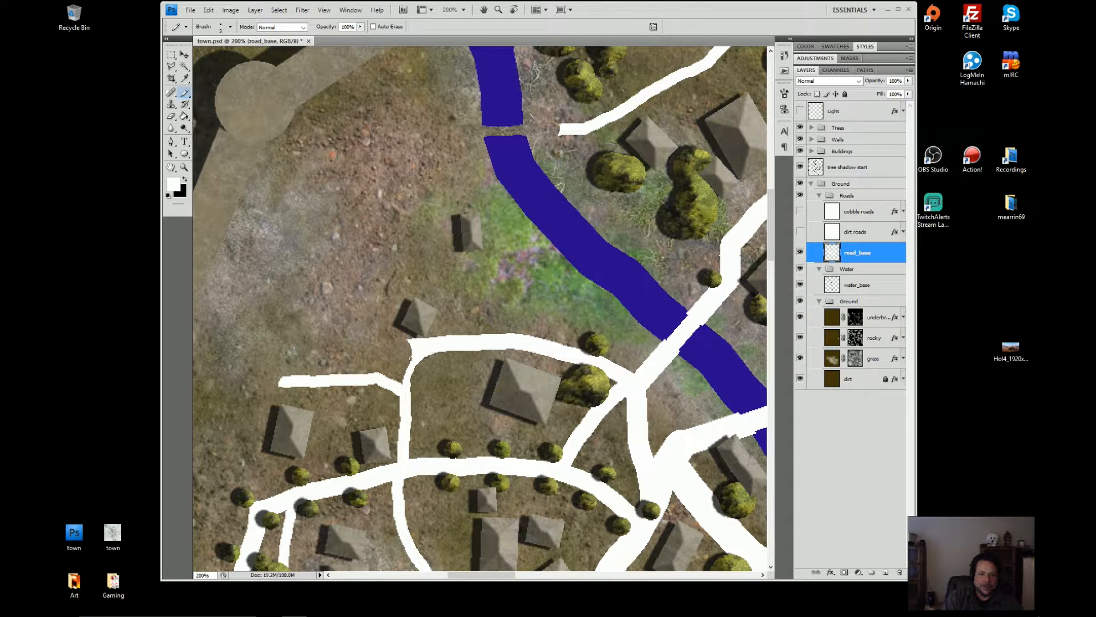
drag(409, 359, 408, 363)
key(e)
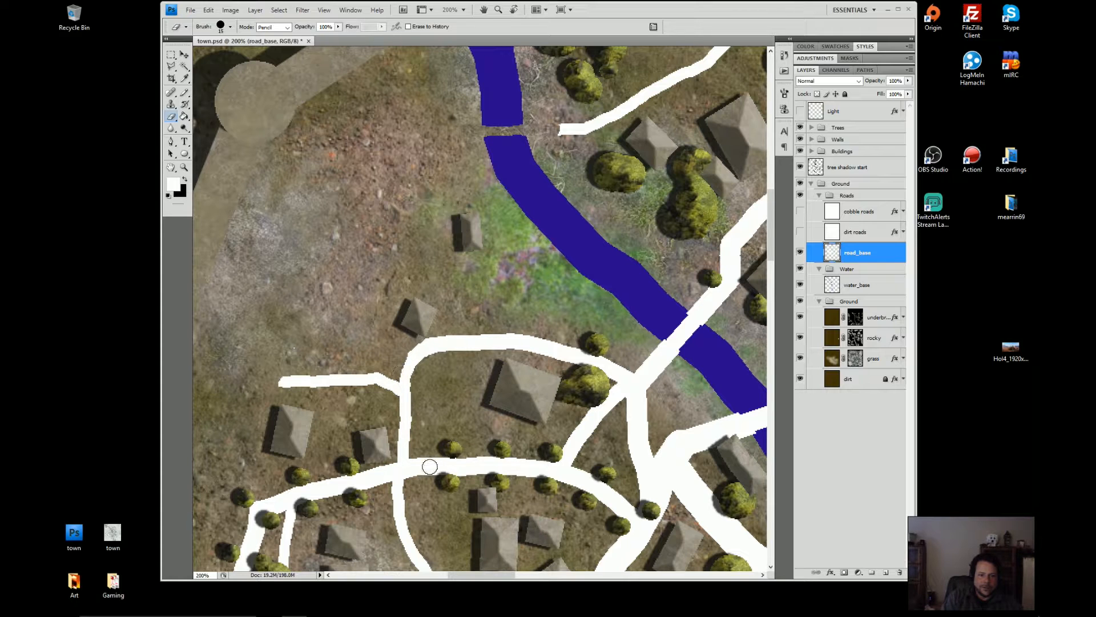
mouse_move(430, 466)
mouse_down()
mouse_move(430, 434)
mouse_move(488, 305)
mouse_move(499, 235)
mouse_up()
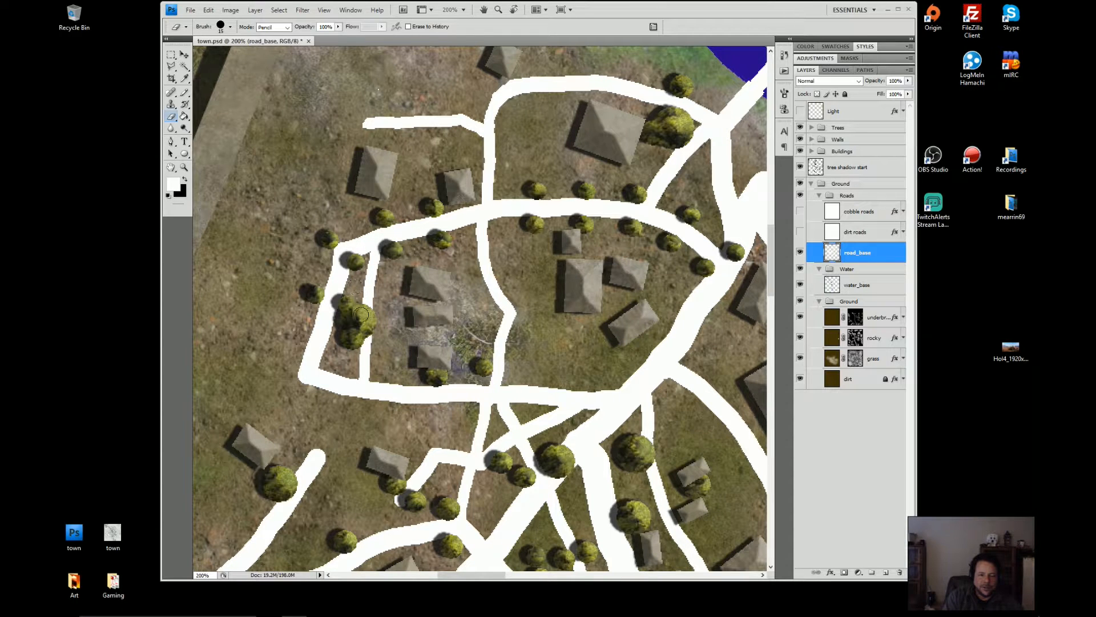
- Draw a white link from the western block's southwest corner down to the loose upper end of the outer road with the Pencil
mouse_move(353, 368)
mouse_down()
mouse_move(427, 294)
mouse_move(464, 219)
mouse_up()
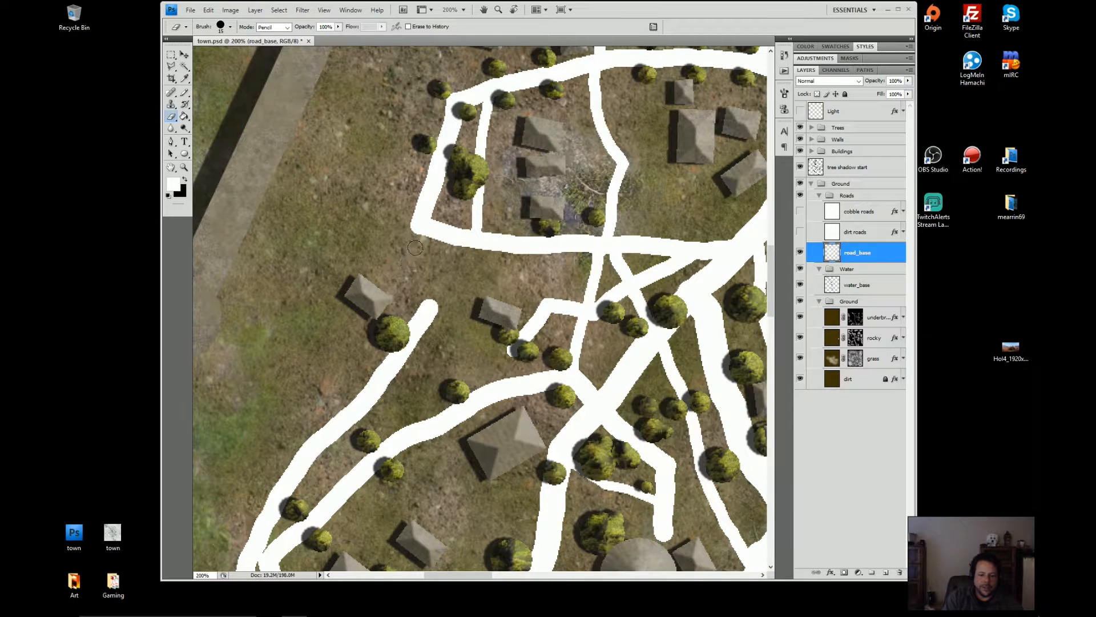
key(b)
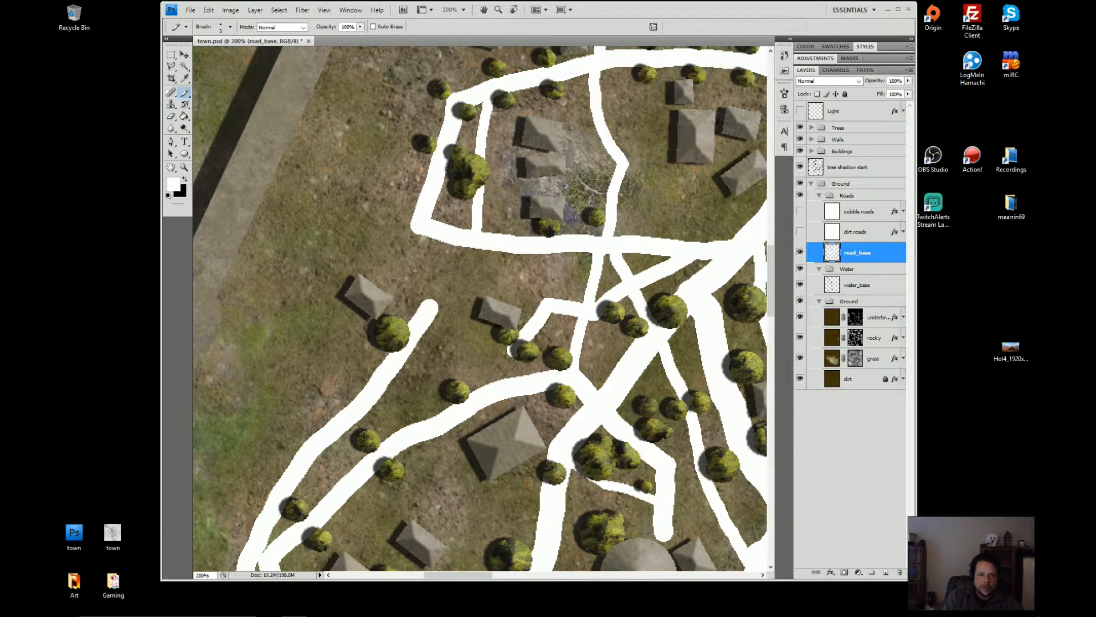
drag(411, 237, 415, 309)
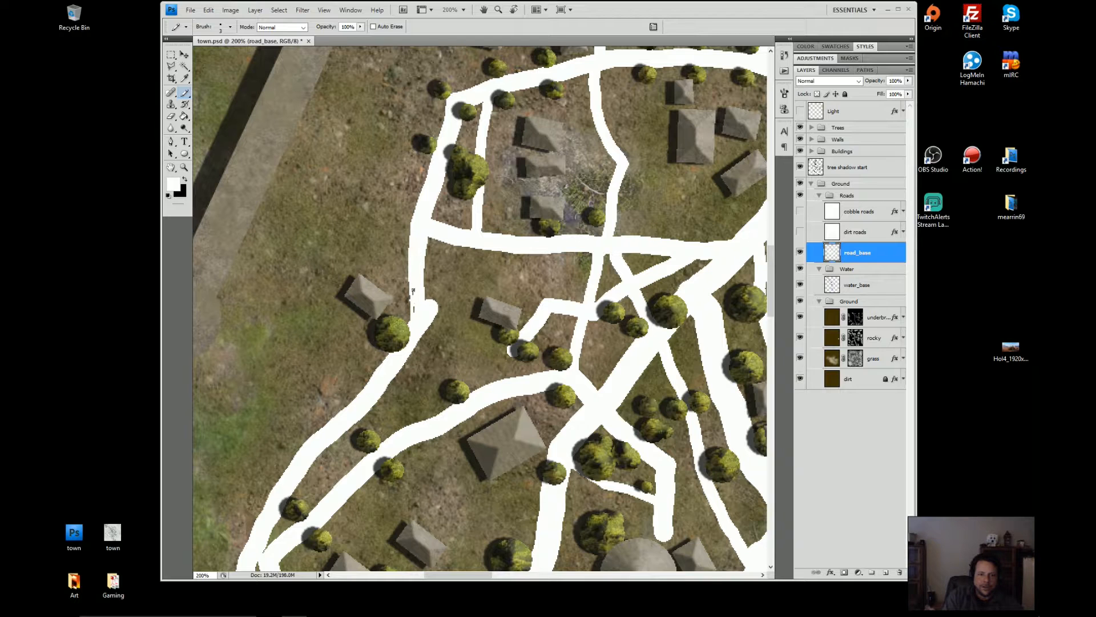
- Erase the bulge where the link meets the outer road and open a gap in the road beside the tree
key(e)
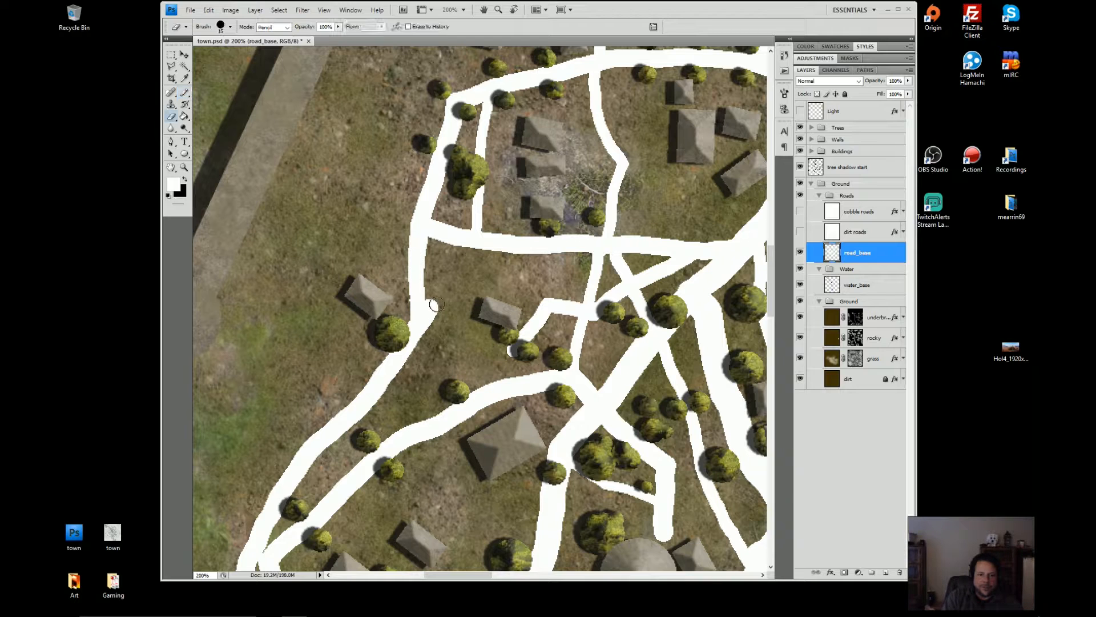
mouse_move(435, 299)
mouse_down()
mouse_move(427, 338)
mouse_move(432, 292)
mouse_up()
key(ctrl+z)
mouse_move(445, 426)
mouse_down()
mouse_move(504, 303)
mouse_move(583, 82)
mouse_move(483, 323)
mouse_up()
mouse_move(419, 256)
mouse_down()
mouse_move(427, 270)
mouse_move(409, 292)
mouse_move(424, 247)
mouse_move(439, 246)
mouse_move(443, 216)
mouse_move(446, 240)
mouse_up()
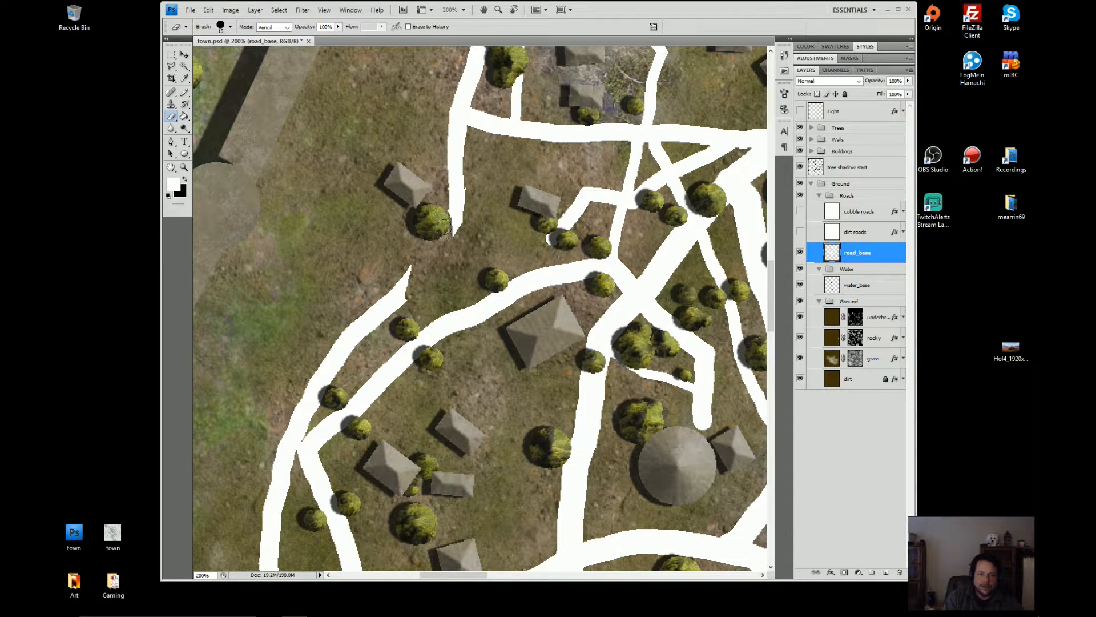
- Hide the Trees group and draw the link's cut end down to the inner of the two southwest roads
click(800, 129)
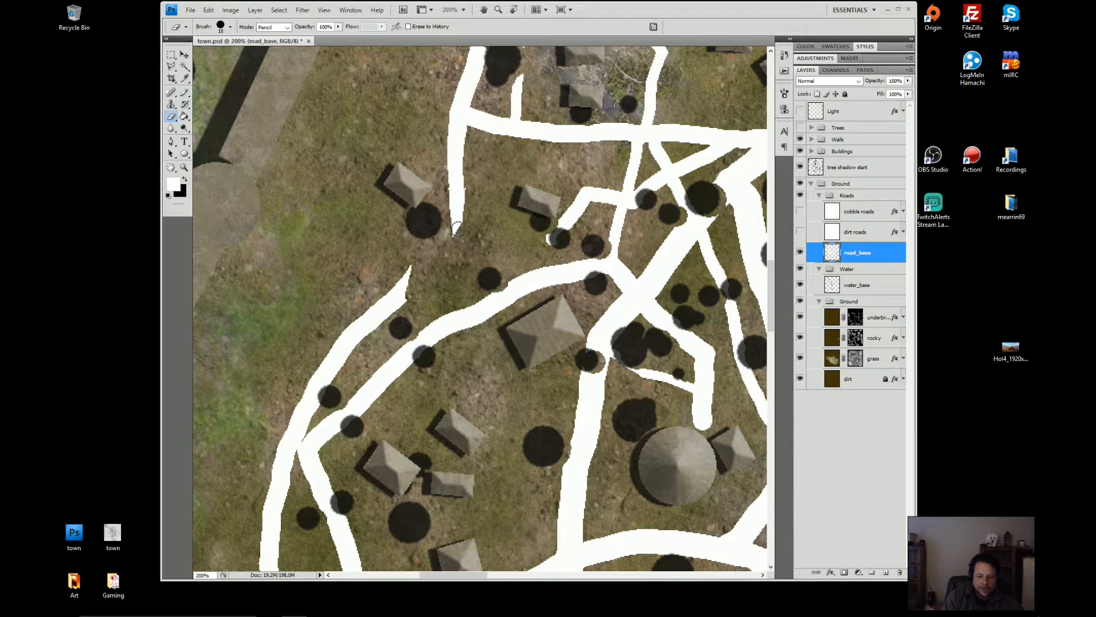
key(b)
drag(459, 228, 451, 282)
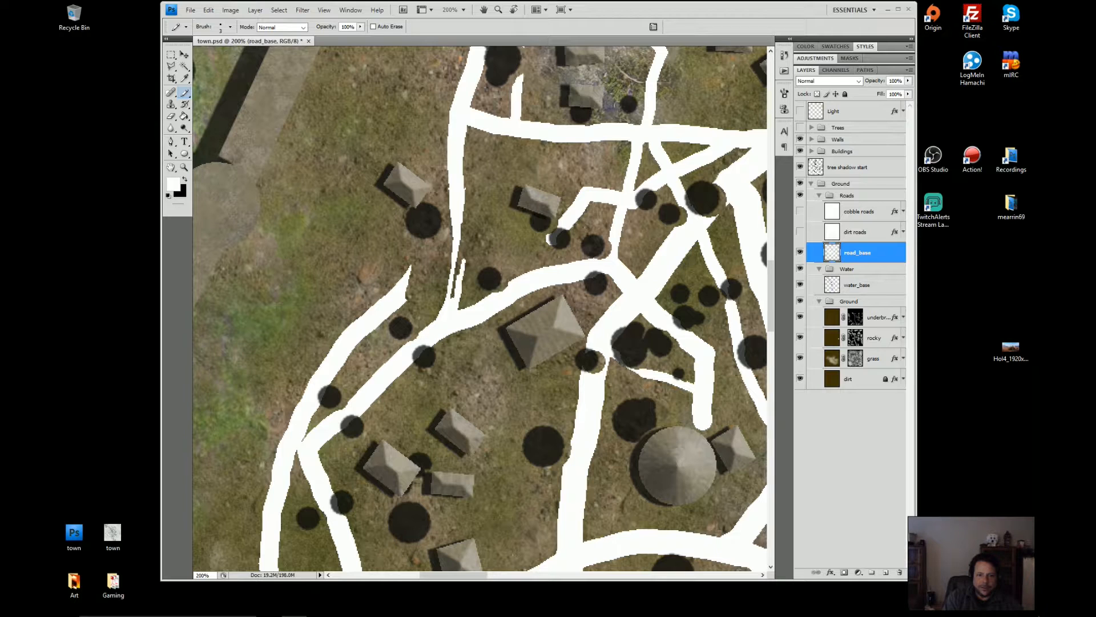
drag(460, 254, 449, 302)
- Erase the northern stretch of the outer southwest road, from its pointed end past the inner road's bend
drag(390, 328, 512, 238)
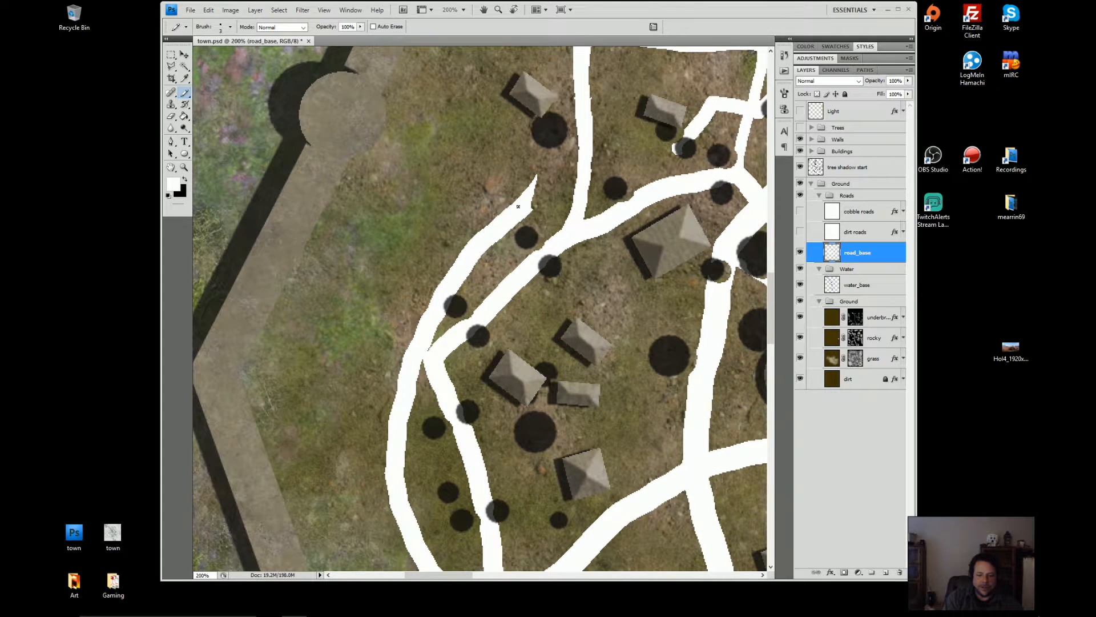
key(e)
mouse_move(531, 178)
mouse_down()
mouse_move(503, 235)
mouse_move(514, 200)
mouse_move(483, 216)
mouse_move(482, 227)
mouse_move(500, 215)
mouse_move(423, 334)
mouse_move(428, 304)
mouse_move(450, 278)
mouse_move(404, 378)
mouse_up()
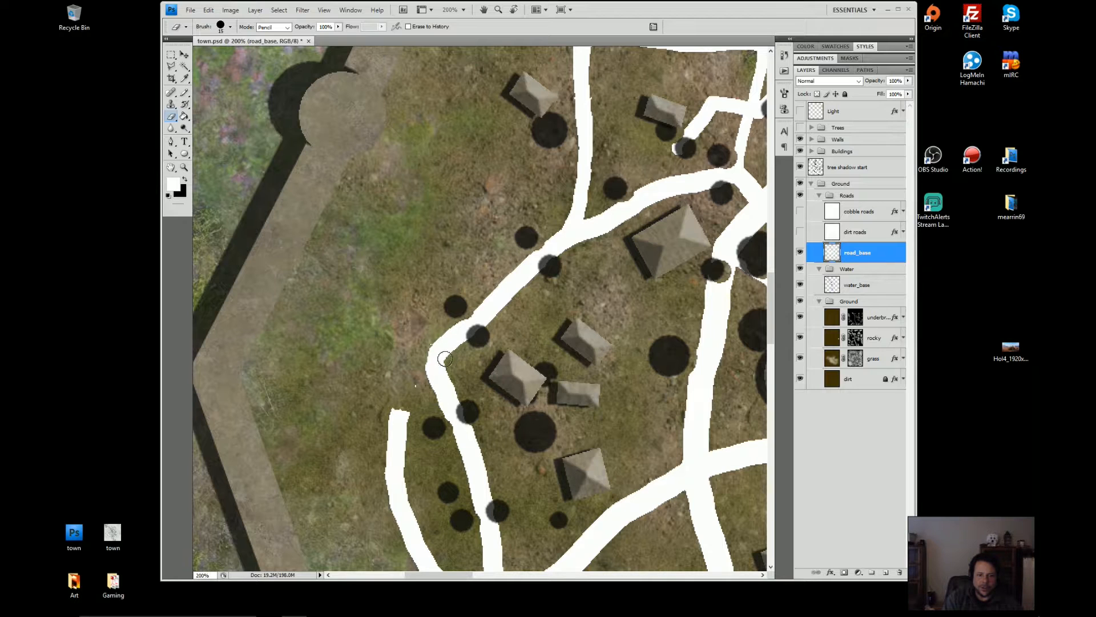
- Touch up the inner road's bend with the Pencil and erase the rest of the outer road down to the southwest gate road
key(b)
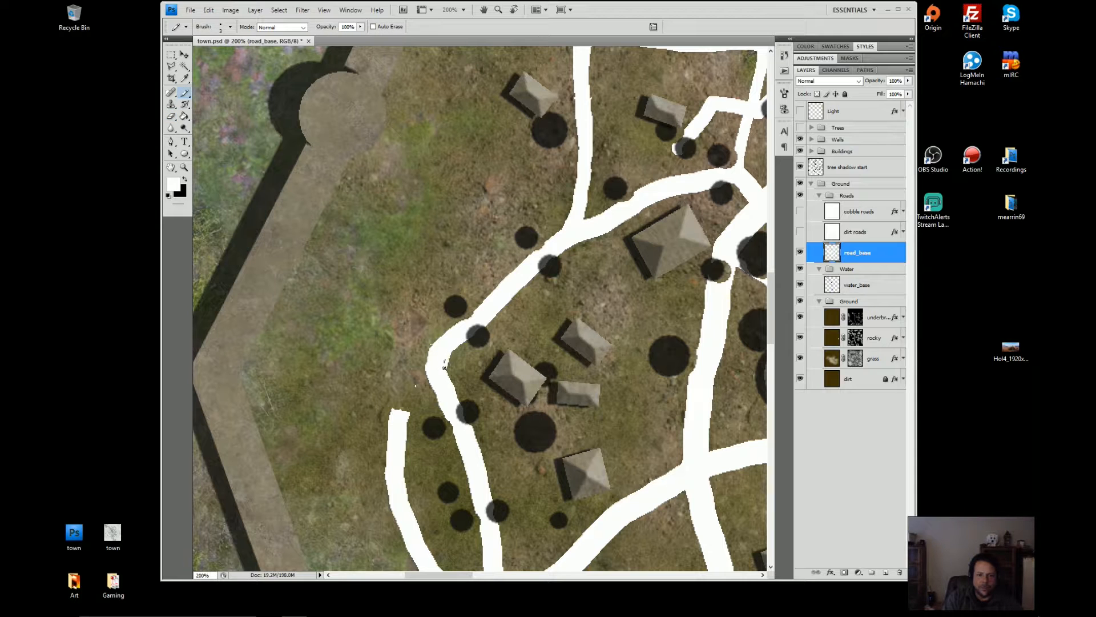
mouse_move(442, 381)
mouse_down()
mouse_move(500, 237)
mouse_move(455, 288)
mouse_move(449, 261)
mouse_up()
key(e)
mouse_move(451, 310)
mouse_down()
mouse_move(445, 351)
mouse_move(460, 322)
mouse_move(462, 336)
mouse_move(467, 430)
mouse_move(493, 402)
mouse_move(498, 453)
mouse_move(510, 440)
mouse_move(503, 403)
mouse_move(517, 298)
mouse_move(520, 325)
mouse_up()
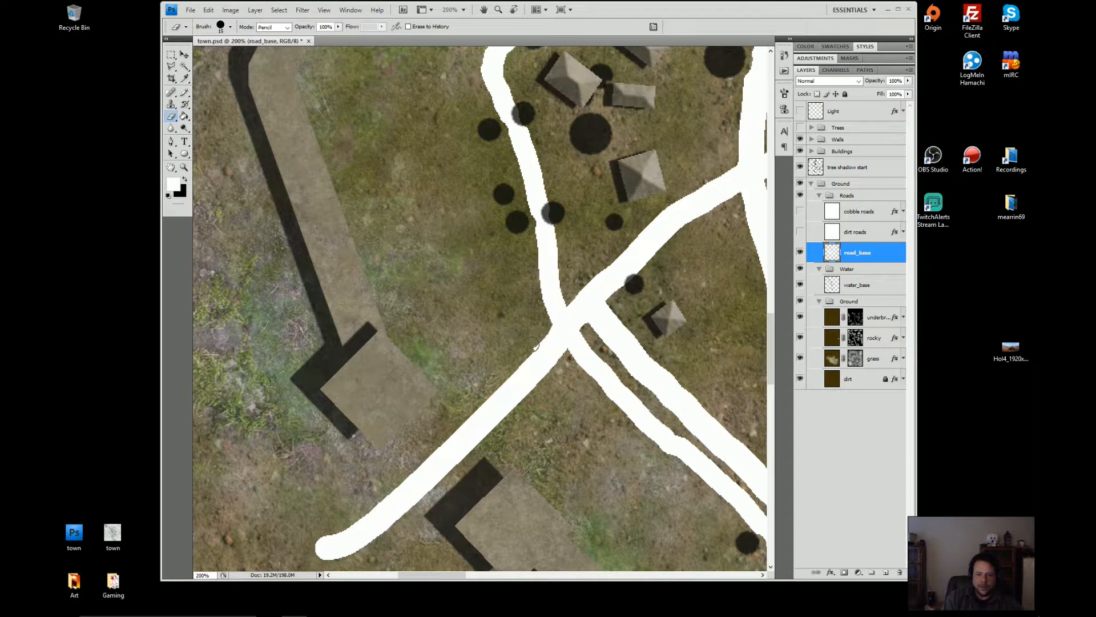
- Reshape the southwest gate road's outer end and extend it to the map's western edge with a 20 px Pencil tip
mouse_move(467, 437)
mouse_down()
mouse_move(528, 280)
mouse_move(656, 208)
mouse_up()
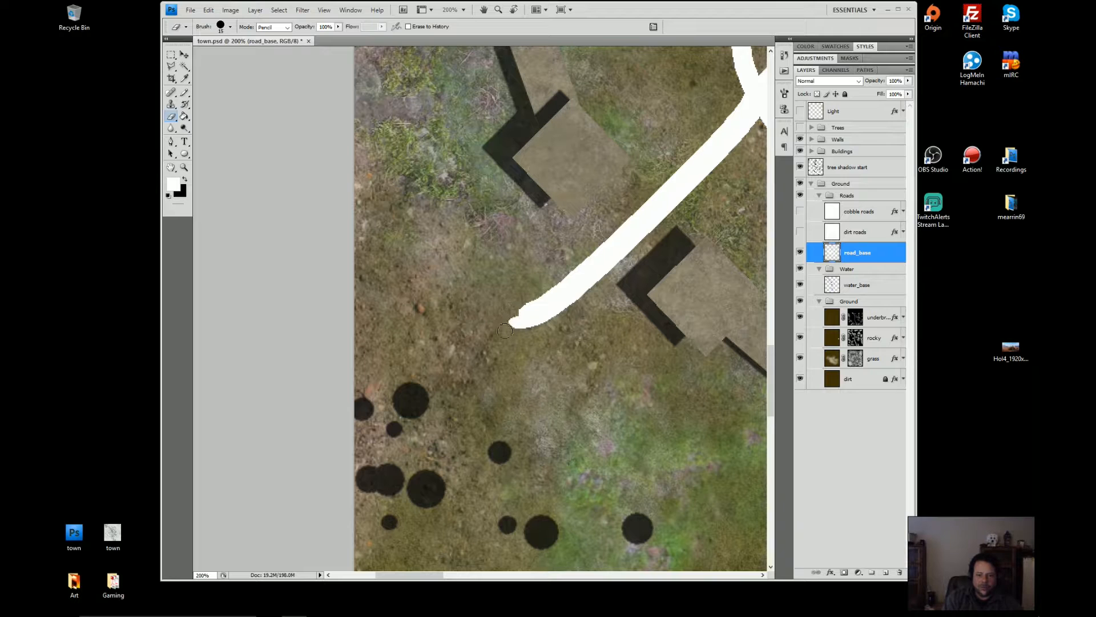
key(b)
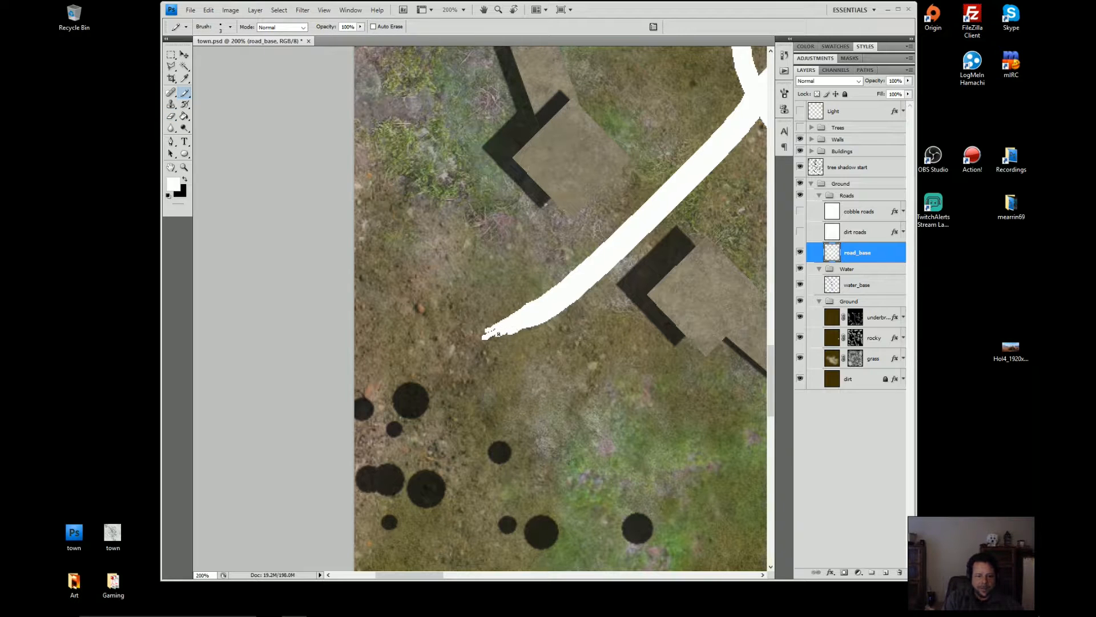
key(bracketright)
key(bracketright)
key(bracketright)
mouse_move(519, 317)
mouse_down()
mouse_move(352, 369)
mouse_move(528, 318)
mouse_move(488, 340)
mouse_move(346, 374)
mouse_move(486, 330)
mouse_up()
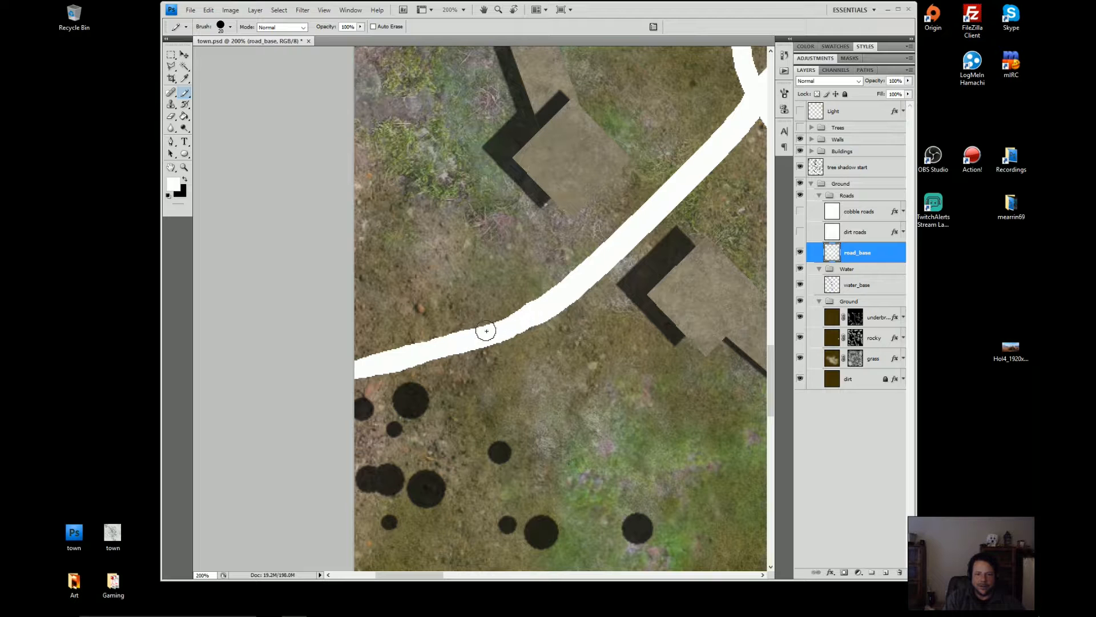
click(501, 326)
- Erase the inner of the two parallel diagonal roads running southeast from the gate road junction
drag(672, 244, 370, 289)
drag(450, 264, 431, 335)
key(e)
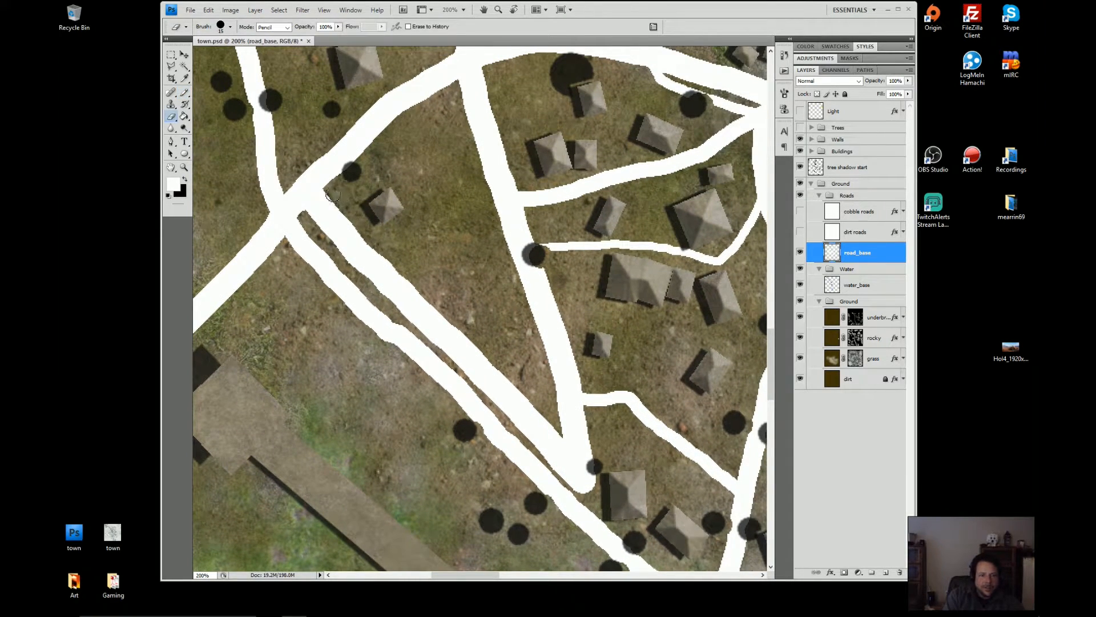
drag(329, 190, 325, 194)
mouse_move(311, 205)
mouse_down()
mouse_move(340, 249)
mouse_move(342, 210)
mouse_move(351, 245)
mouse_move(374, 251)
mouse_move(354, 256)
mouse_move(366, 279)
mouse_move(393, 304)
mouse_move(398, 268)
mouse_move(409, 276)
mouse_move(423, 289)
mouse_move(410, 318)
mouse_move(442, 347)
mouse_move(455, 353)
mouse_move(447, 330)
mouse_move(493, 361)
mouse_move(502, 387)
mouse_move(481, 387)
mouse_move(497, 404)
mouse_move(516, 418)
mouse_move(532, 408)
mouse_move(552, 425)
mouse_move(506, 369)
mouse_move(515, 407)
mouse_move(504, 411)
mouse_move(534, 428)
mouse_move(538, 420)
mouse_move(566, 453)
mouse_move(510, 298)
mouse_up()
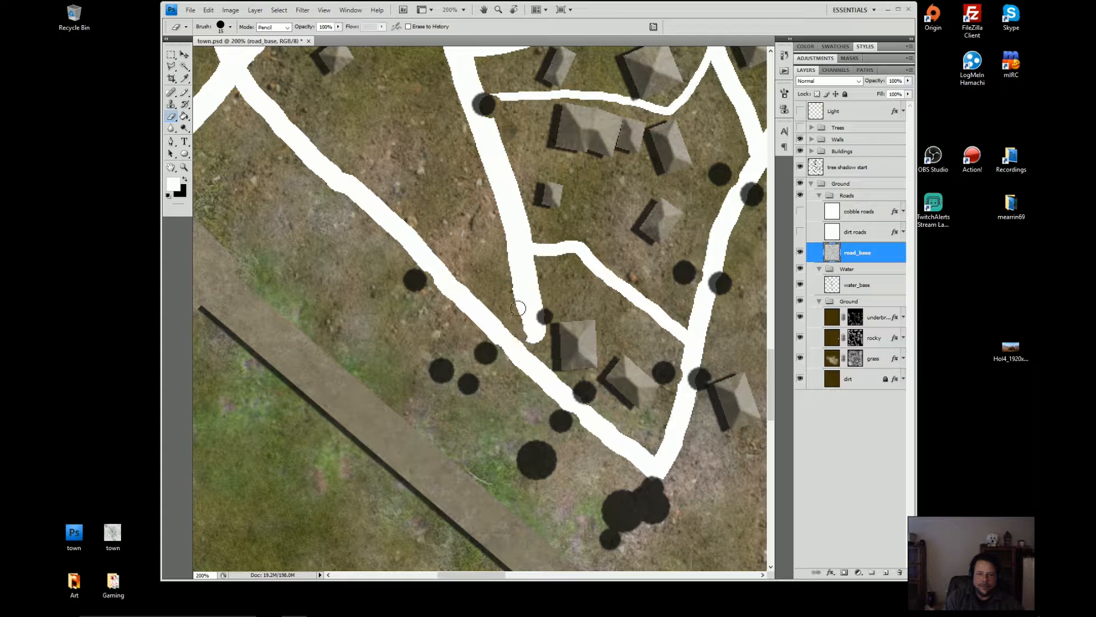
- Slim the southern end of the long central road and join it to the remaining diagonal road
drag(491, 200, 456, 347)
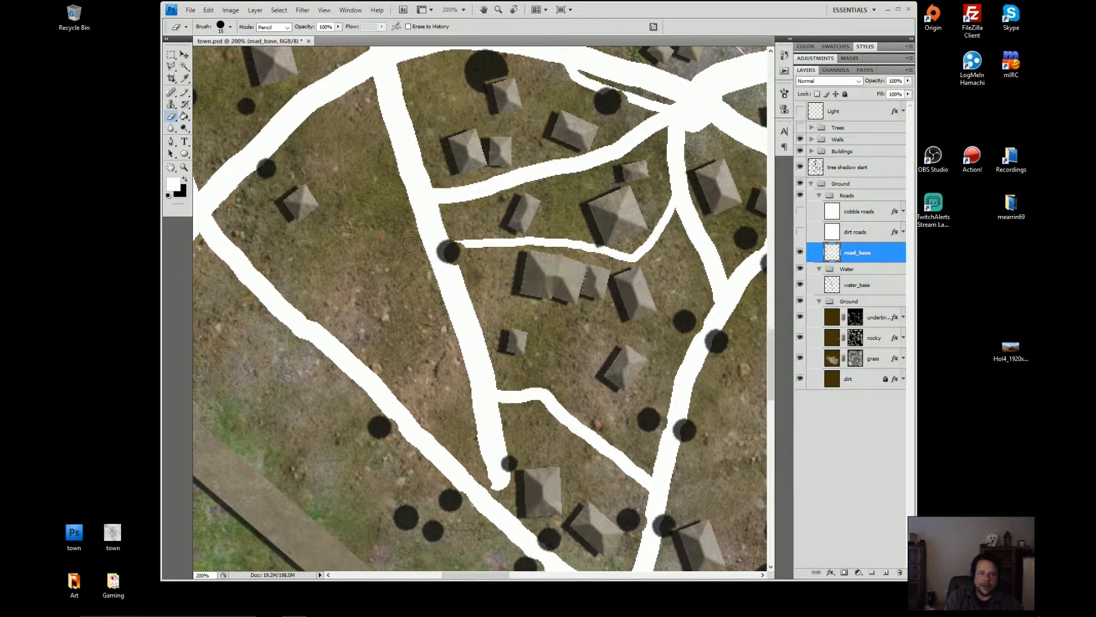
mouse_move(426, 261)
mouse_down()
mouse_move(489, 481)
mouse_move(509, 497)
mouse_move(507, 478)
mouse_move(510, 514)
mouse_move(505, 474)
mouse_move(516, 522)
mouse_up()
key(b)
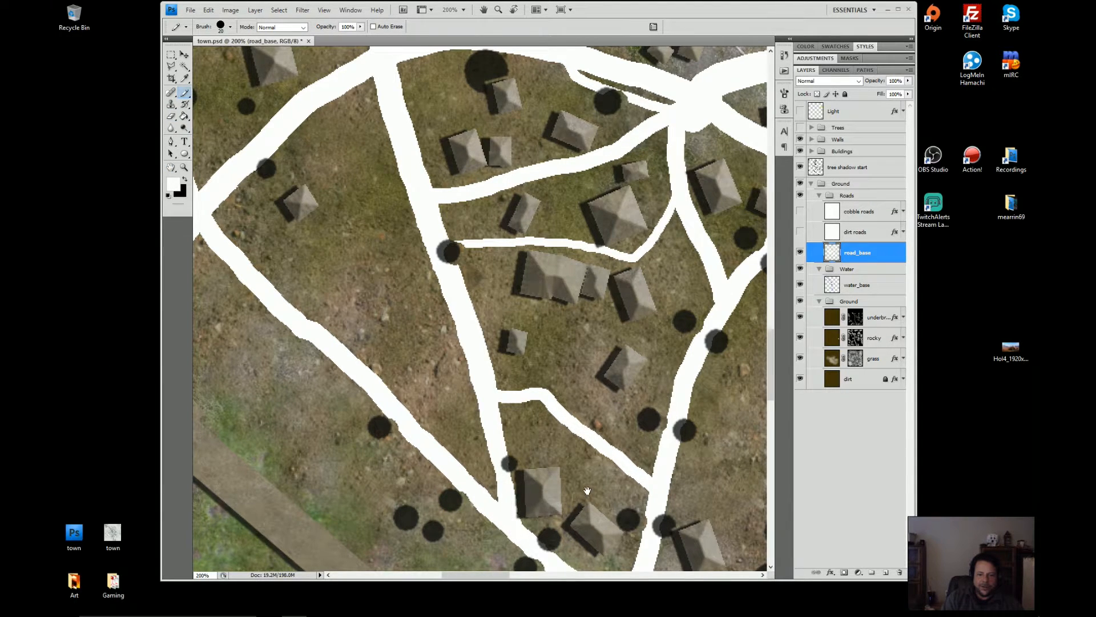
- Draw a white road from the southern V-shaped junction east to the bend of the wide road
mouse_move(587, 492)
mouse_down()
mouse_move(516, 340)
mouse_move(580, 451)
mouse_up()
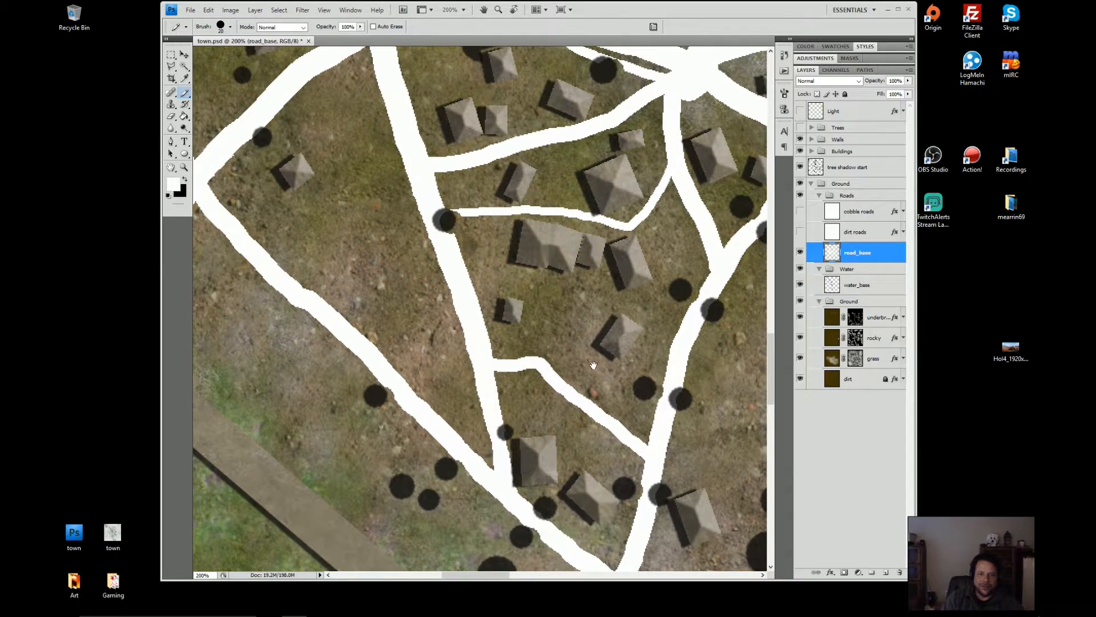
mouse_move(592, 365)
mouse_down()
mouse_move(528, 434)
mouse_move(569, 421)
mouse_move(443, 237)
mouse_up()
mouse_move(593, 488)
mouse_down()
mouse_move(546, 397)
mouse_move(585, 332)
mouse_move(568, 334)
mouse_up()
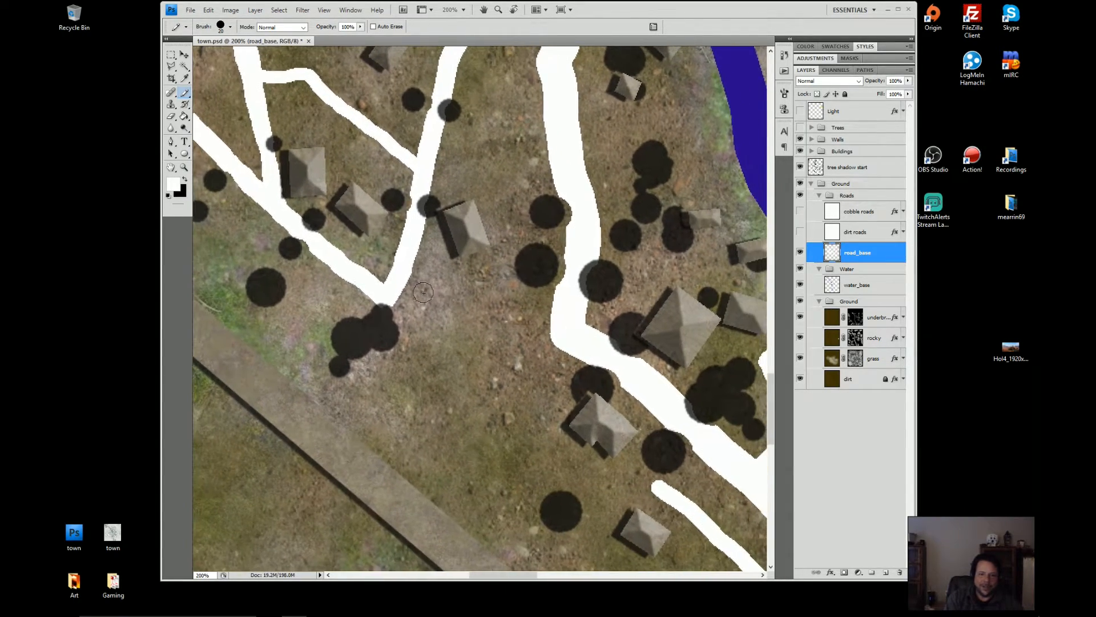
drag(383, 299, 557, 334)
mouse_move(447, 306)
mouse_down()
mouse_move(523, 313)
mouse_move(536, 318)
mouse_move(507, 318)
mouse_move(530, 329)
mouse_up()
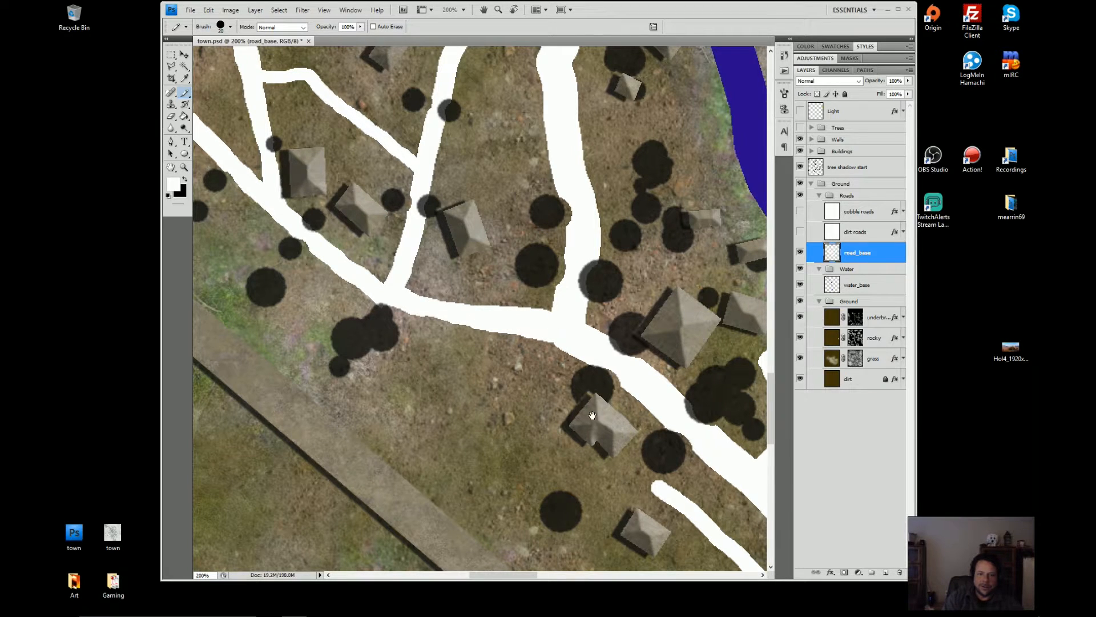
- Draw a short link from the wide road's junction southwest to the narrow lane beside the small house
drag(594, 416, 383, 226)
drag(564, 342, 586, 332)
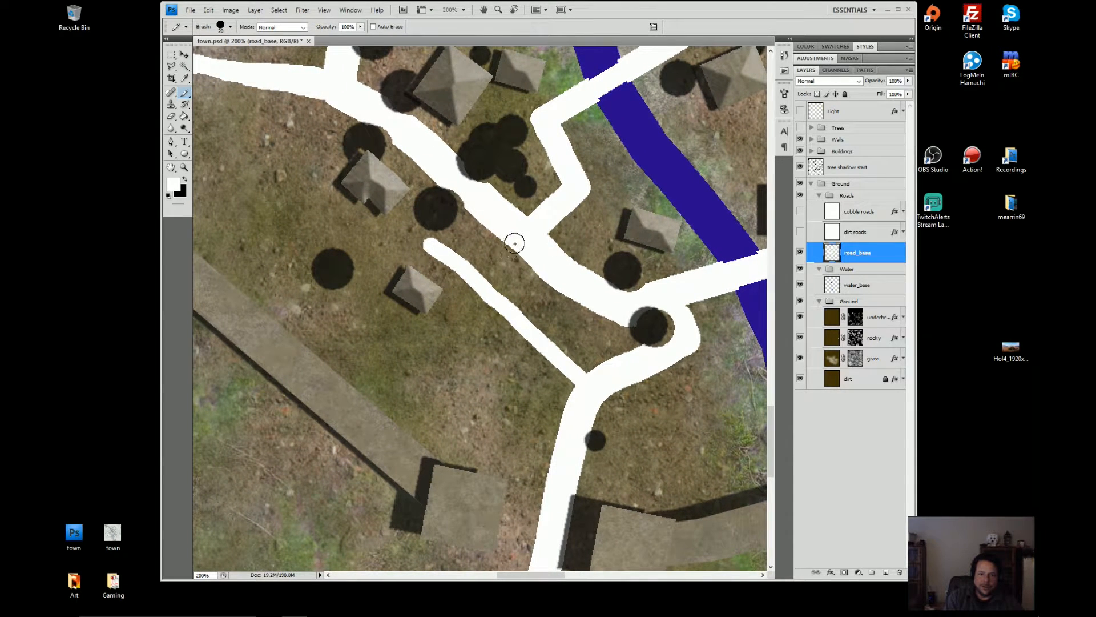
mouse_move(514, 240)
mouse_down()
mouse_move(497, 267)
mouse_move(517, 247)
mouse_up()
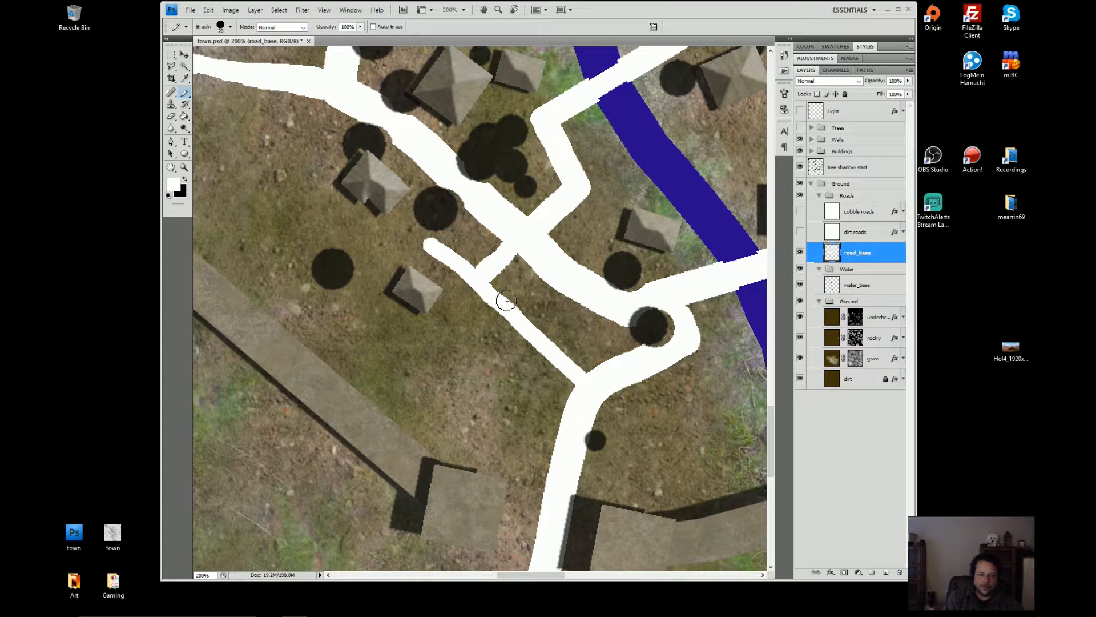
- Erase the lane just below the new link and round the remaining bend with the Eraser and Pencil
key(e)
drag(489, 293, 485, 289)
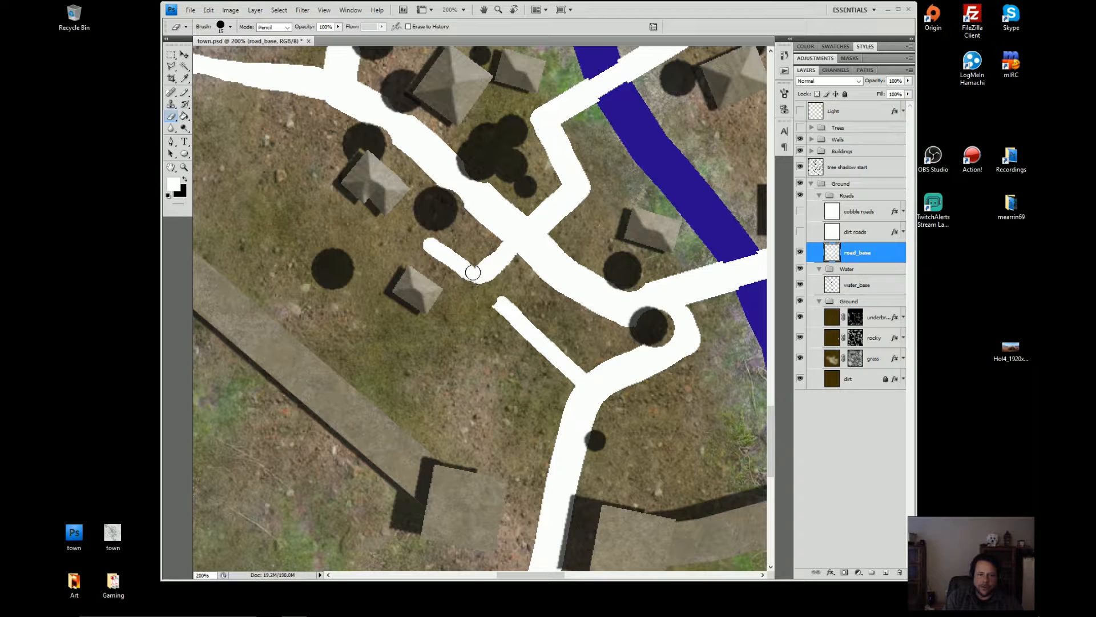
key(b)
drag(473, 275, 486, 264)
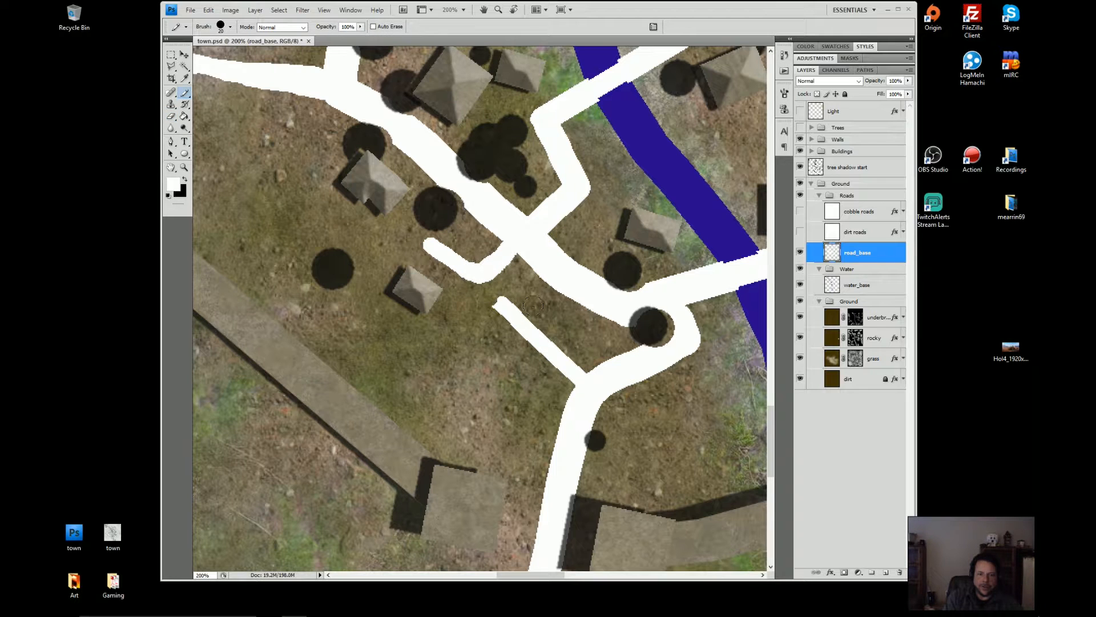
- Erase the leftover piece of the narrow lane down to the southern gate road, undoing stray strokes
drag(550, 369, 528, 287)
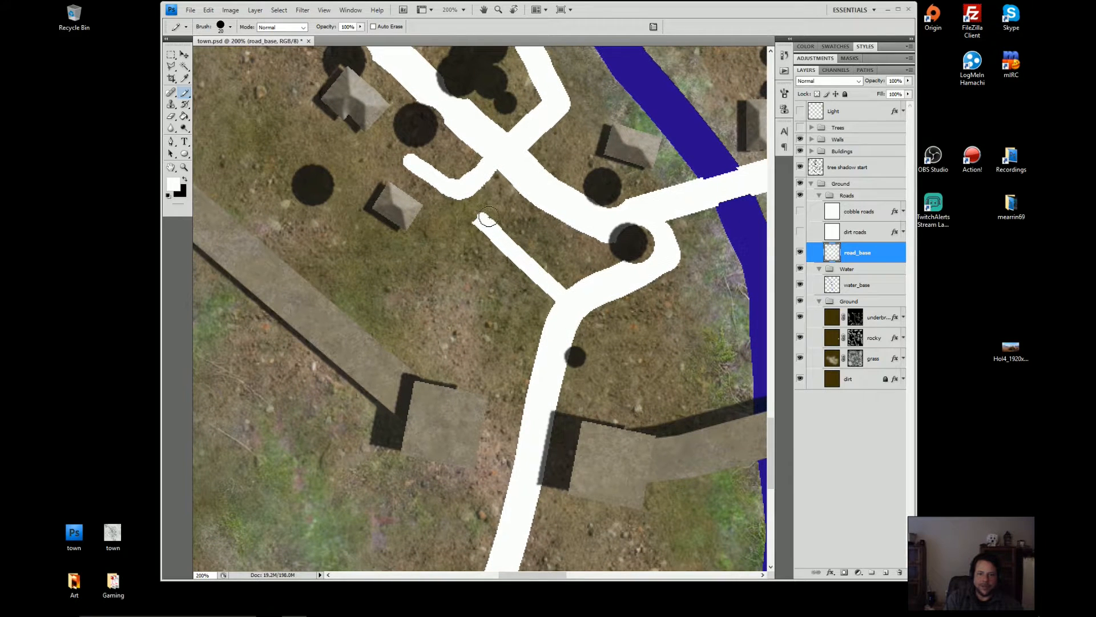
drag(483, 211, 462, 227)
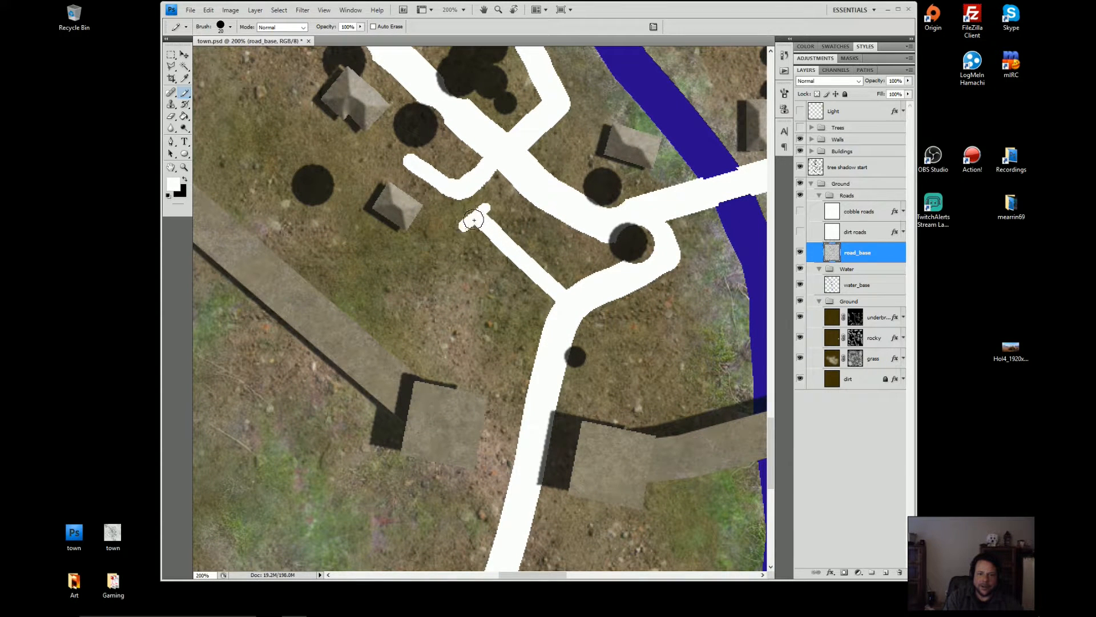
key(ctrl+z)
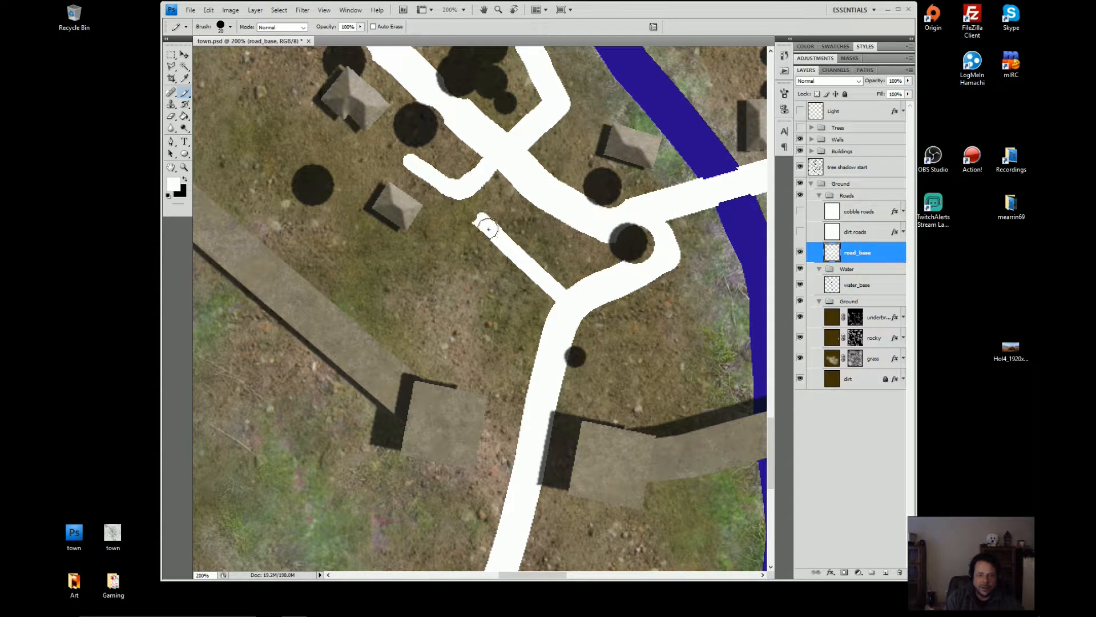
mouse_move(487, 214)
mouse_down()
mouse_move(466, 226)
mouse_move(491, 217)
mouse_move(482, 236)
mouse_move(508, 228)
mouse_move(496, 262)
mouse_move(517, 247)
mouse_move(517, 278)
mouse_move(533, 269)
mouse_move(531, 294)
mouse_move(554, 284)
mouse_up()
key(e)
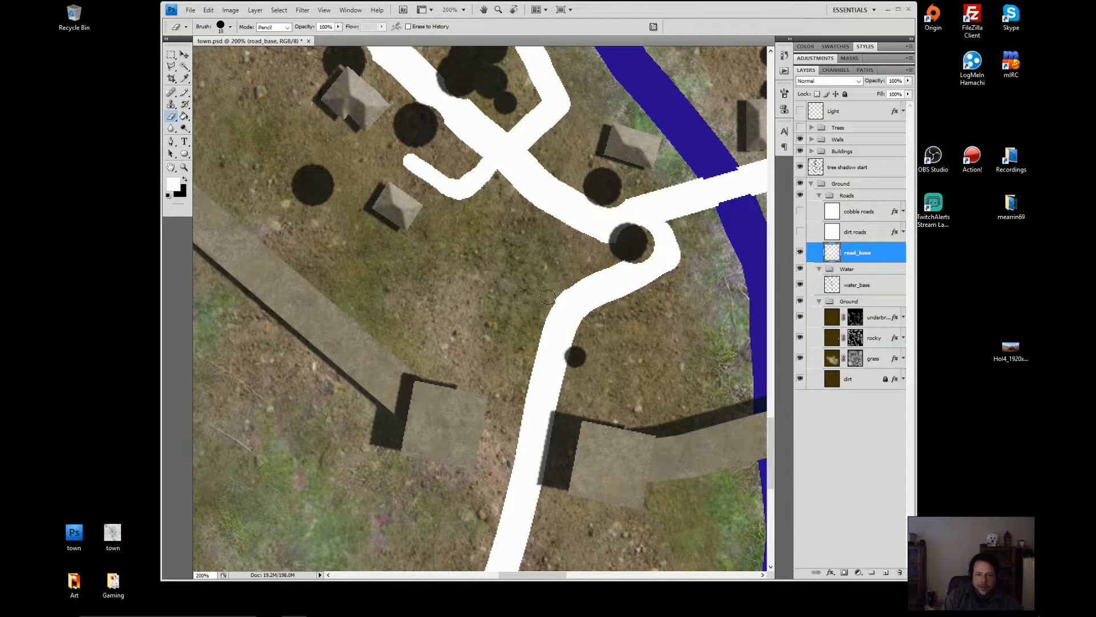
click(577, 285)
key(ctrl+z)
- Cut off the gate road's outer curve around the tree near the river and redraw it as a direct link to the bridge road
mouse_move(638, 295)
mouse_down()
mouse_move(507, 360)
mouse_move(539, 306)
mouse_up()
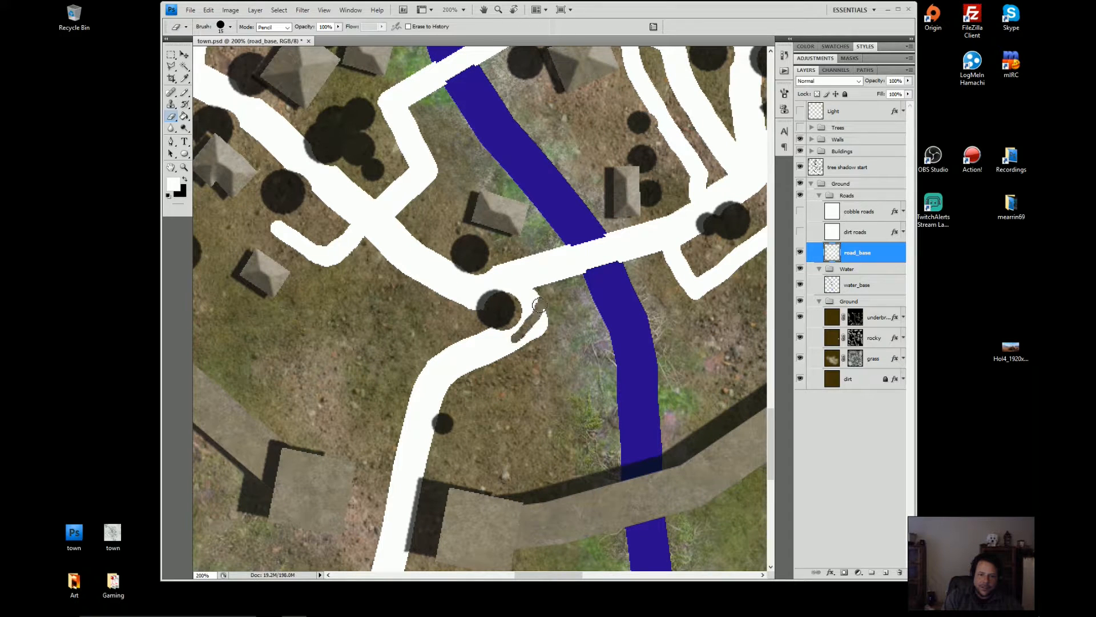
drag(517, 352, 544, 309)
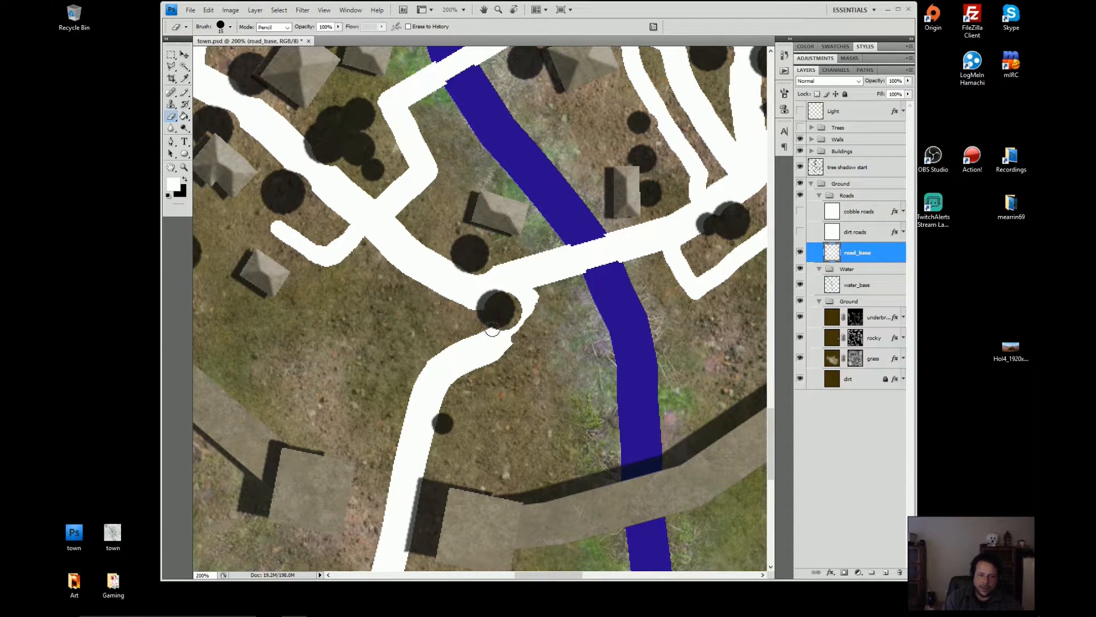
key(b)
mouse_move(486, 335)
mouse_down()
mouse_move(510, 295)
mouse_move(500, 324)
mouse_up()
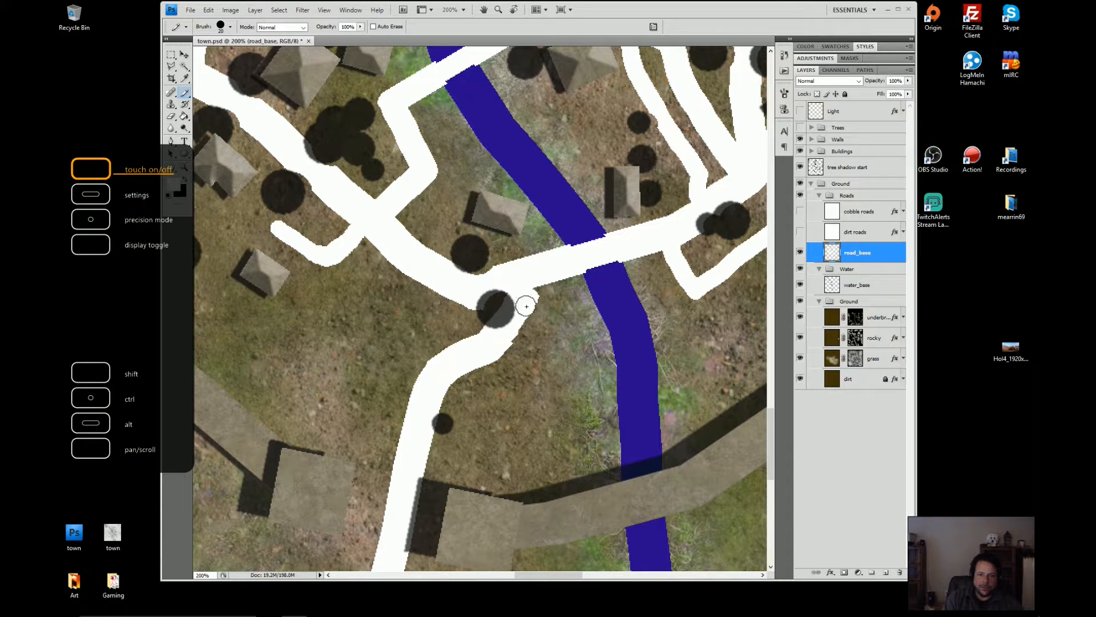
drag(539, 288, 548, 279)
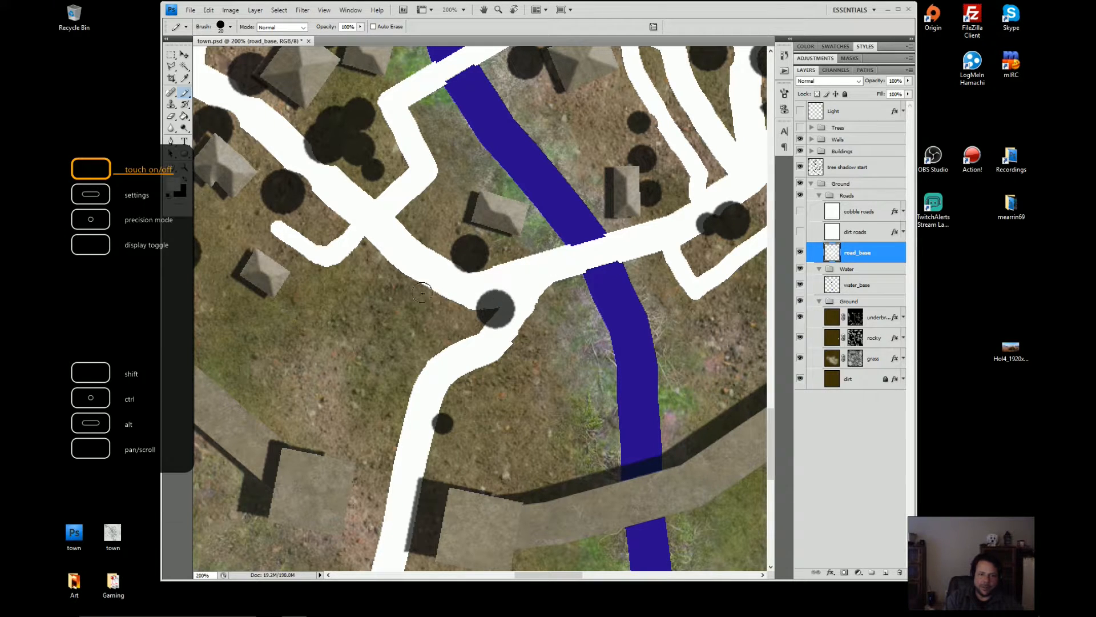
- Smooth the lower edge of the wide road west of the tree shadow with the Eraser
key(e)
drag(415, 289, 484, 310)
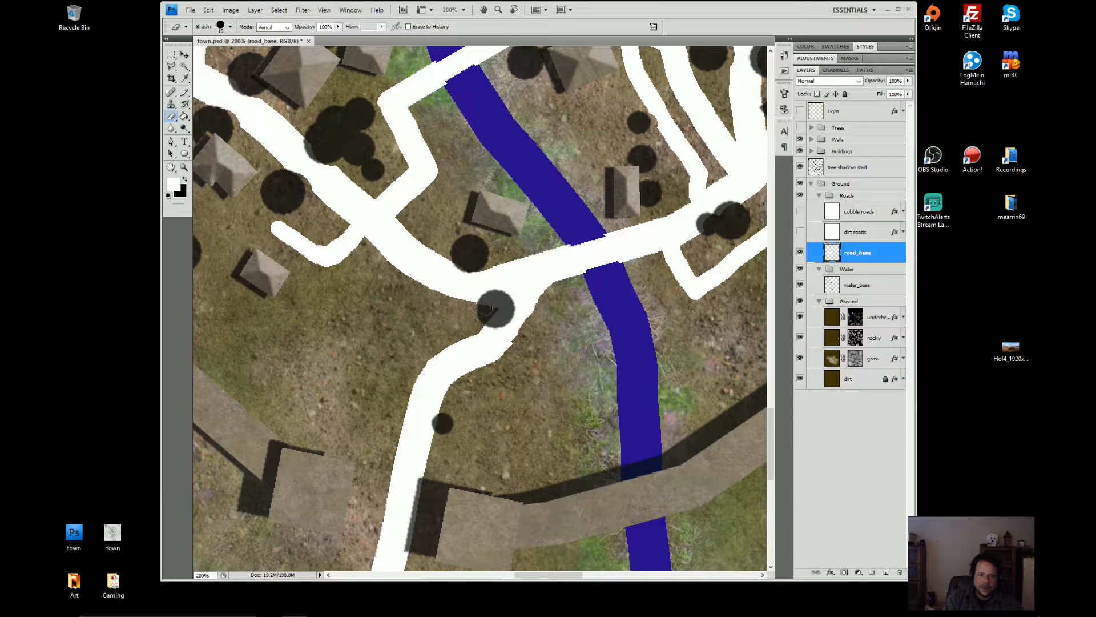
scroll(537, 307, up, 5)
scroll(537, 306, left, 2)
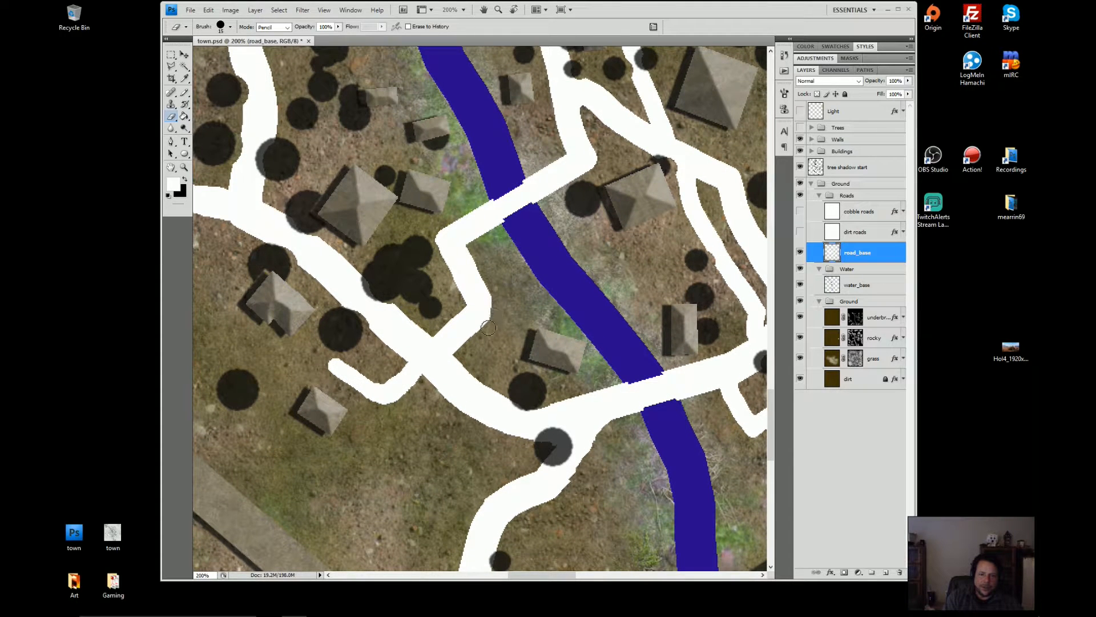
- Round the two sharp bends of the road just west of the upper river bridge with the Eraser and Pencil
drag(491, 302, 478, 332)
key(b)
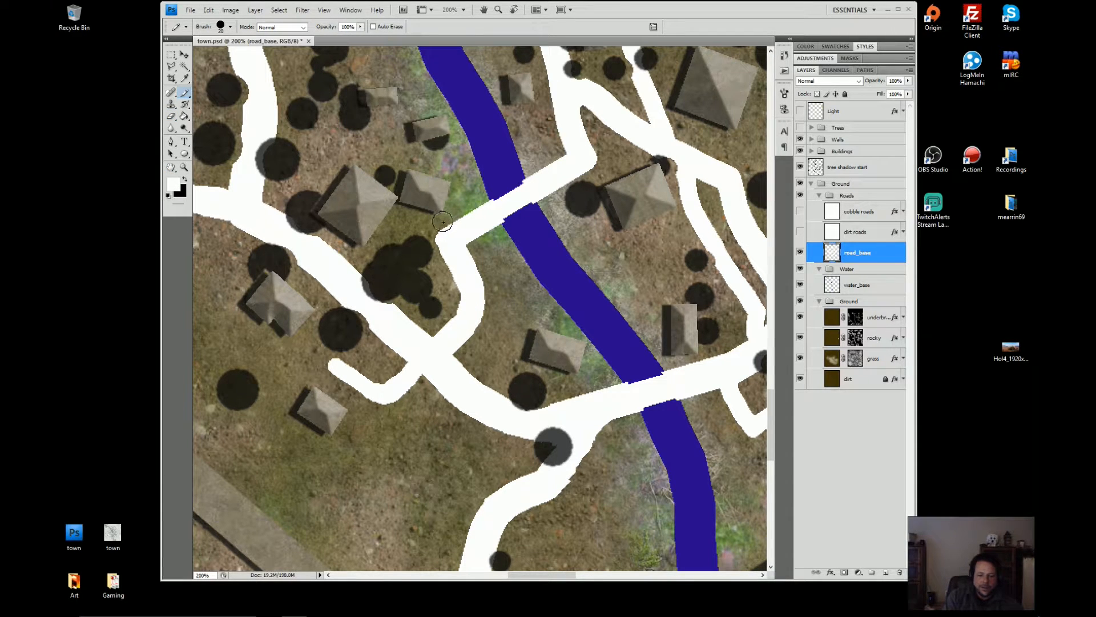
key(e)
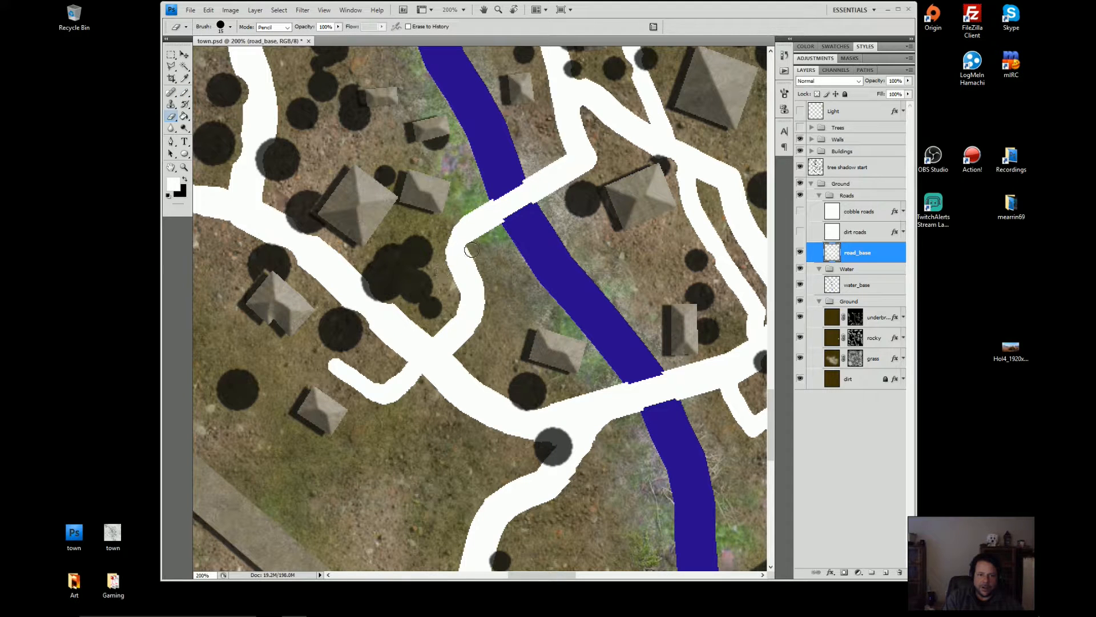
key(b)
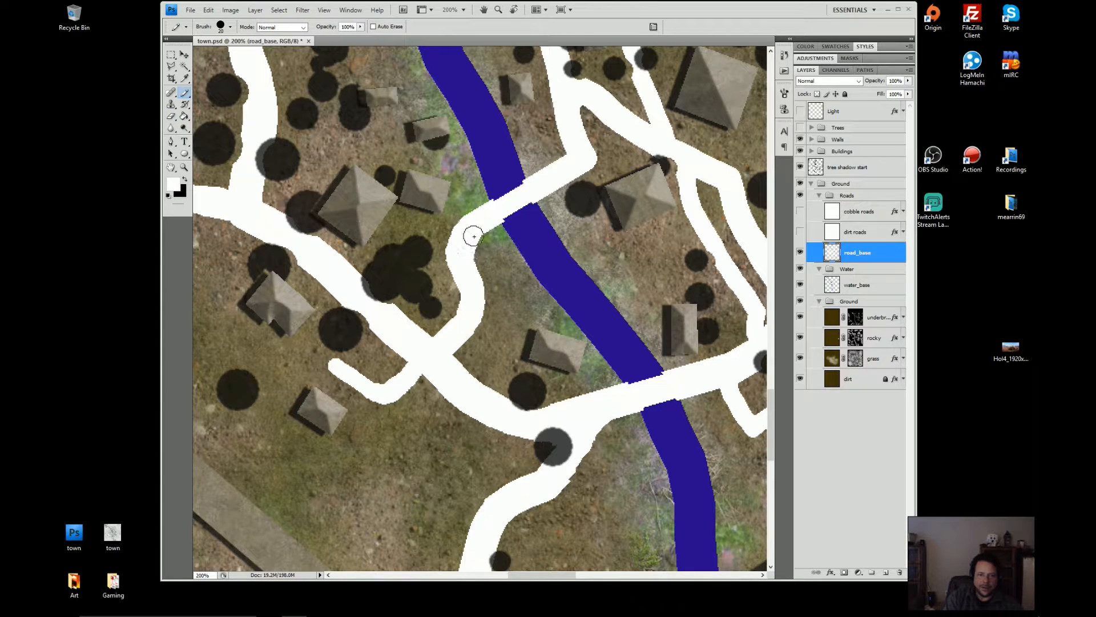
- Round the road's corner just east of the upper bridge and smooth the forks next to it
mouse_move(759, 286)
mouse_down()
mouse_move(567, 310)
mouse_move(540, 302)
mouse_move(649, 370)
mouse_up()
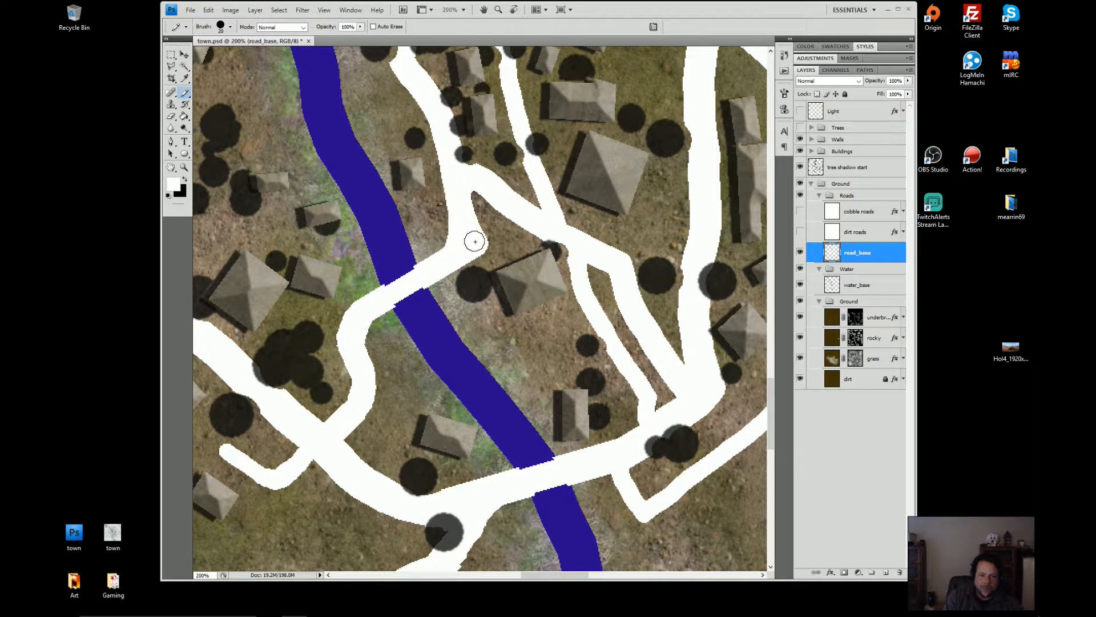
key(e)
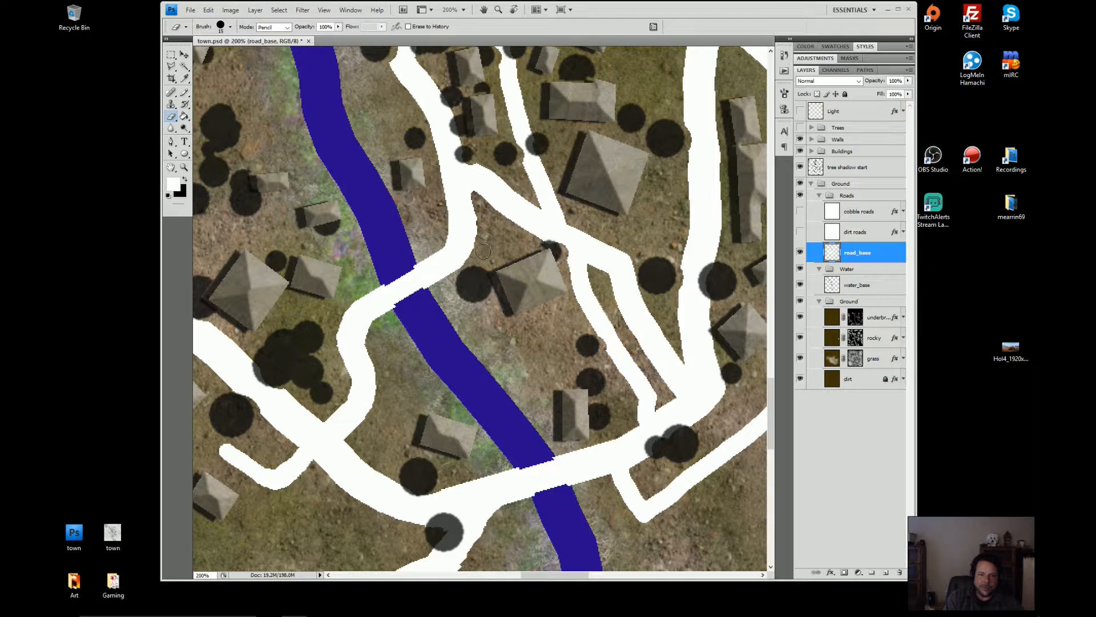
drag(545, 276, 537, 335)
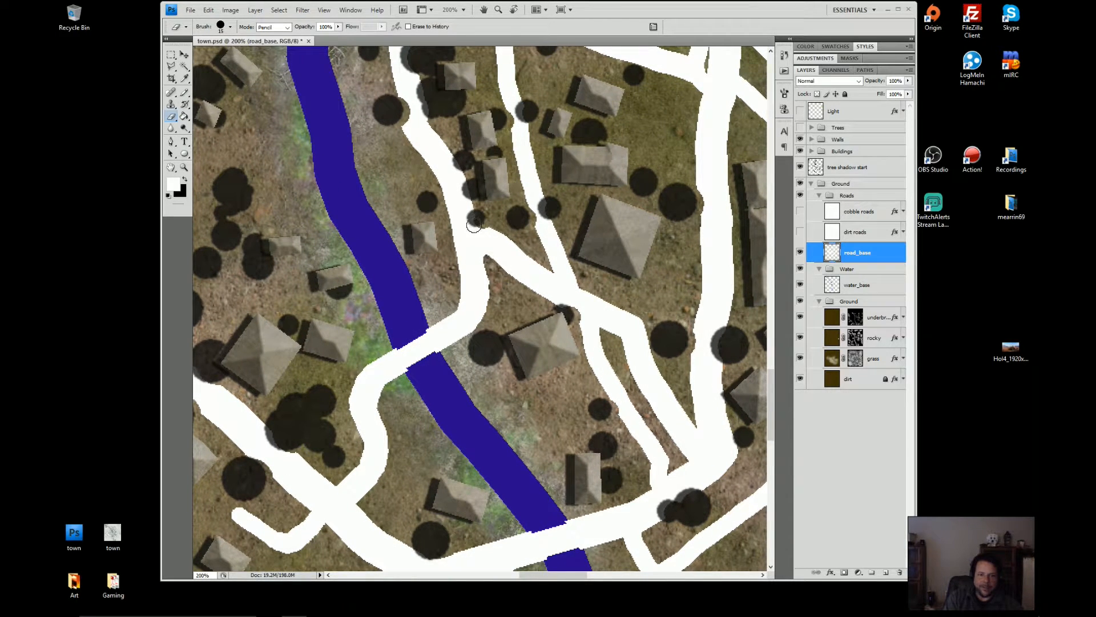
key(b)
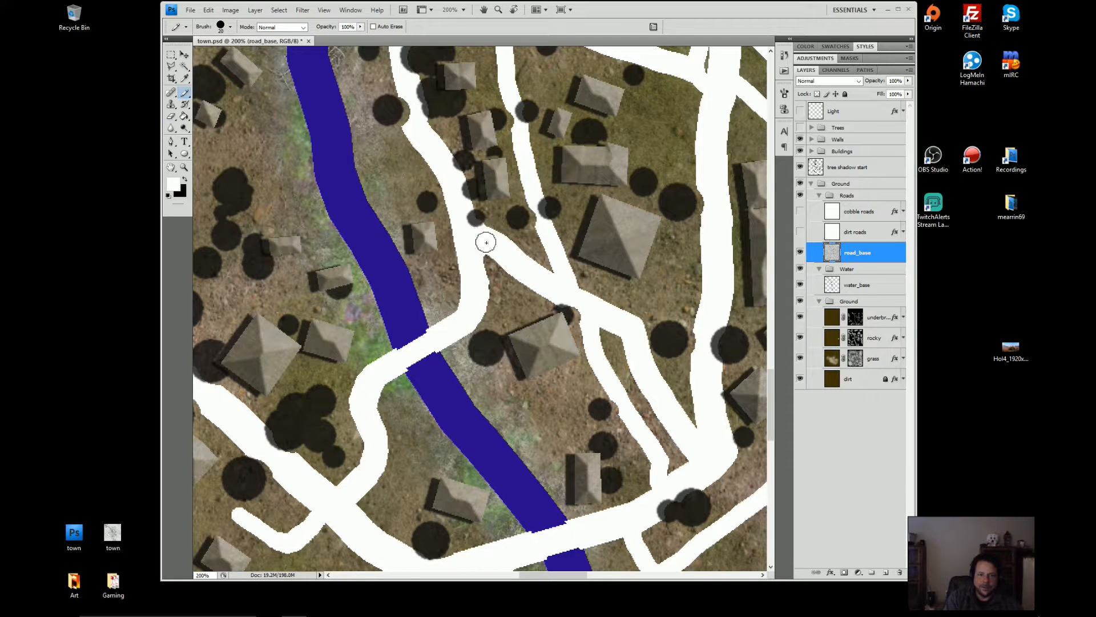
drag(573, 298, 581, 323)
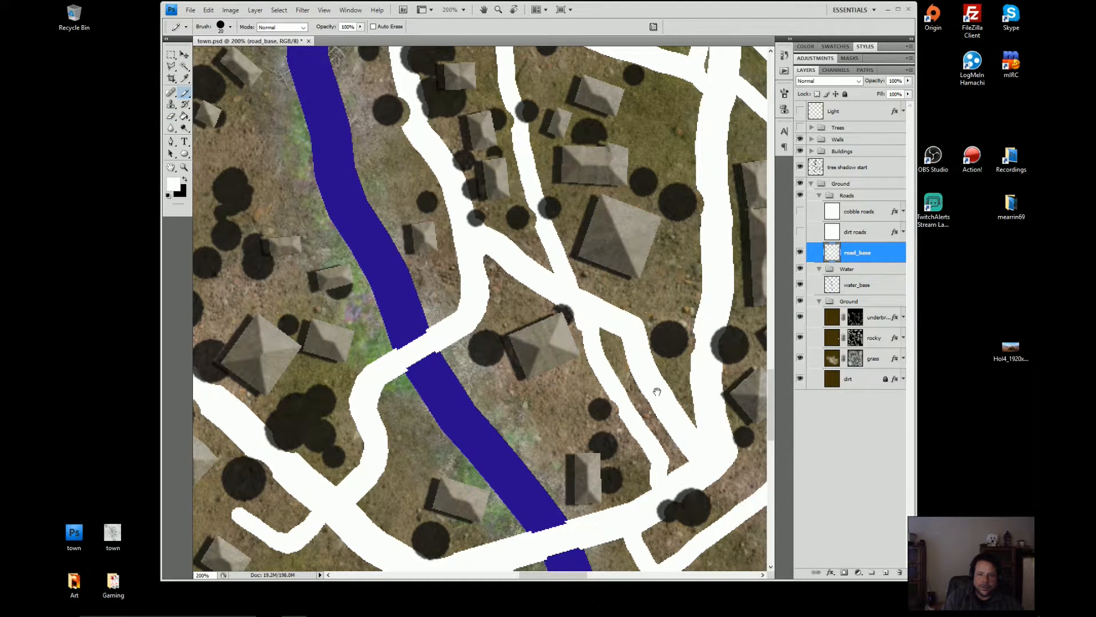
- Erase the wide diagonal road between the narrow lane and the north-south road, keeping the narrow lane
drag(657, 392, 502, 305)
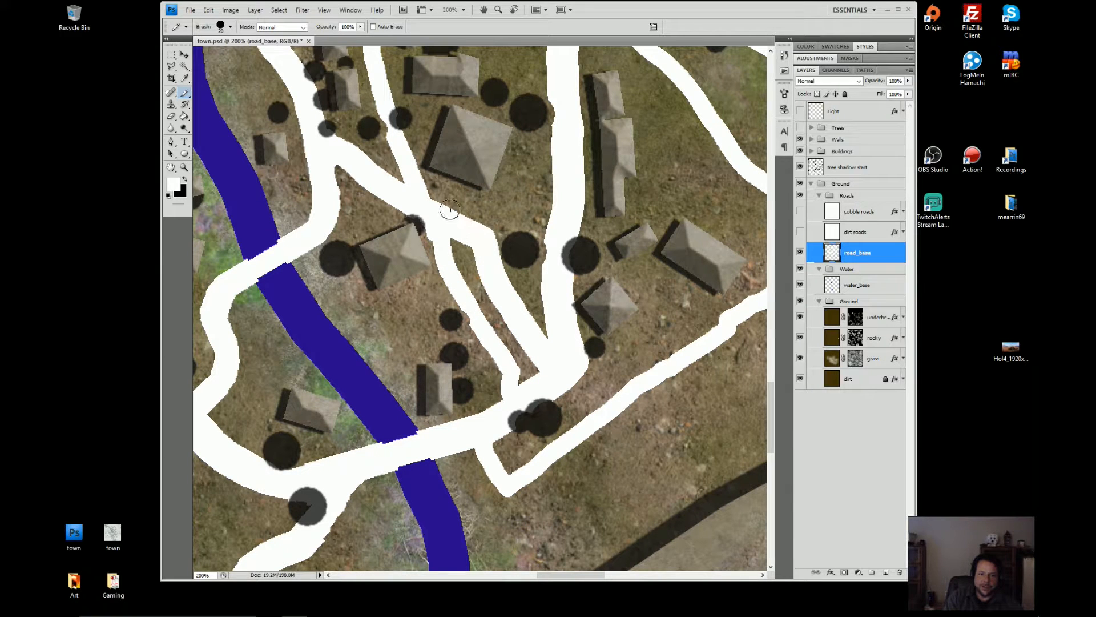
mouse_move(438, 198)
mouse_down()
mouse_move(451, 242)
mouse_move(452, 212)
mouse_move(437, 196)
mouse_move(461, 247)
mouse_move(472, 232)
mouse_move(478, 272)
mouse_move(490, 246)
mouse_move(482, 231)
mouse_move(493, 250)
mouse_move(485, 285)
mouse_move(502, 263)
mouse_move(523, 327)
mouse_move(526, 310)
mouse_move(539, 339)
mouse_move(534, 363)
mouse_move(541, 338)
mouse_move(519, 335)
mouse_move(526, 352)
mouse_move(568, 375)
mouse_move(584, 336)
mouse_move(577, 384)
mouse_move(564, 395)
mouse_move(578, 359)
mouse_up()
key(e)
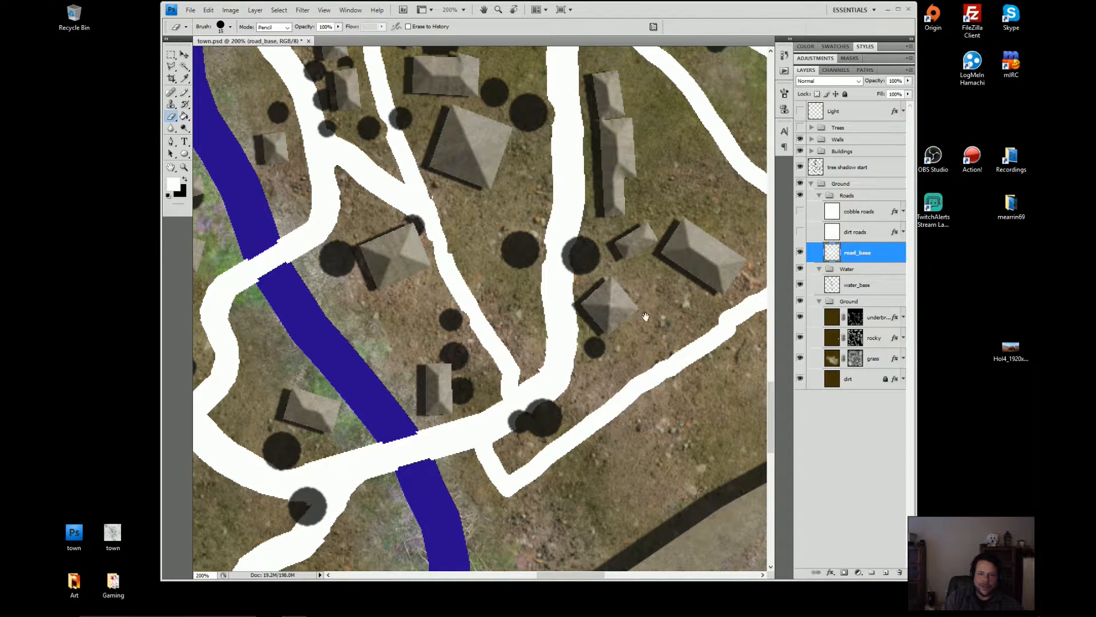
- Erase the whole loop lane running from the lower bridge road along the southeastern wall and back up to the north-south road
scroll(497, 369, down, 5)
mouse_move(469, 391)
mouse_down()
mouse_move(523, 381)
mouse_move(464, 373)
mouse_move(536, 363)
mouse_move(492, 377)
mouse_move(554, 333)
mouse_move(462, 357)
mouse_up()
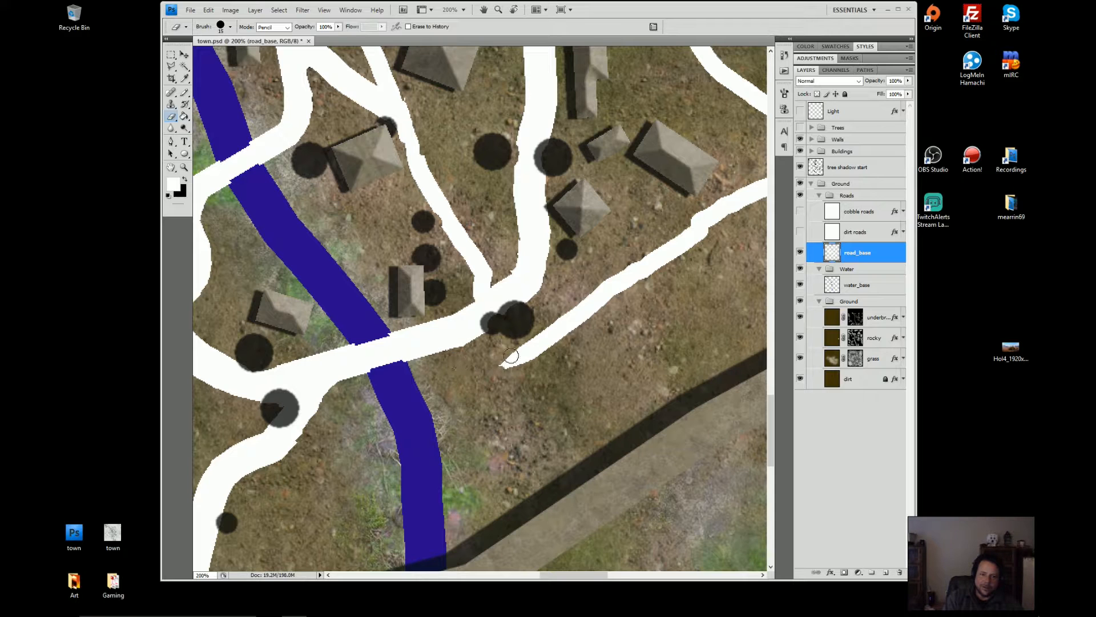
mouse_move(511, 355)
mouse_down()
mouse_move(544, 337)
mouse_move(538, 363)
mouse_move(569, 329)
mouse_move(527, 348)
mouse_move(565, 313)
mouse_move(580, 305)
mouse_move(557, 327)
mouse_move(603, 304)
mouse_move(467, 360)
mouse_move(435, 434)
mouse_move(447, 477)
mouse_move(490, 416)
mouse_up()
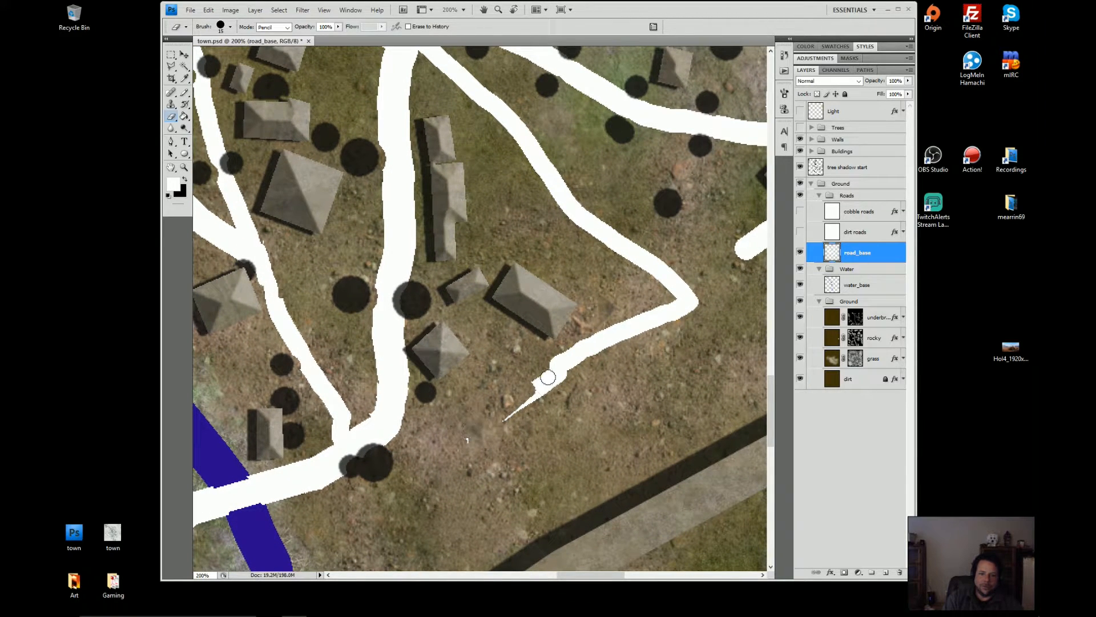
mouse_move(547, 377)
mouse_down()
mouse_move(465, 439)
mouse_move(562, 351)
mouse_move(562, 364)
mouse_move(578, 361)
mouse_move(580, 343)
mouse_move(570, 355)
mouse_move(610, 323)
mouse_move(586, 344)
mouse_move(627, 320)
mouse_move(640, 327)
mouse_move(670, 300)
mouse_move(655, 323)
mouse_move(690, 301)
mouse_move(687, 314)
mouse_move(687, 291)
mouse_move(602, 220)
mouse_move(627, 236)
mouse_move(609, 253)
mouse_up()
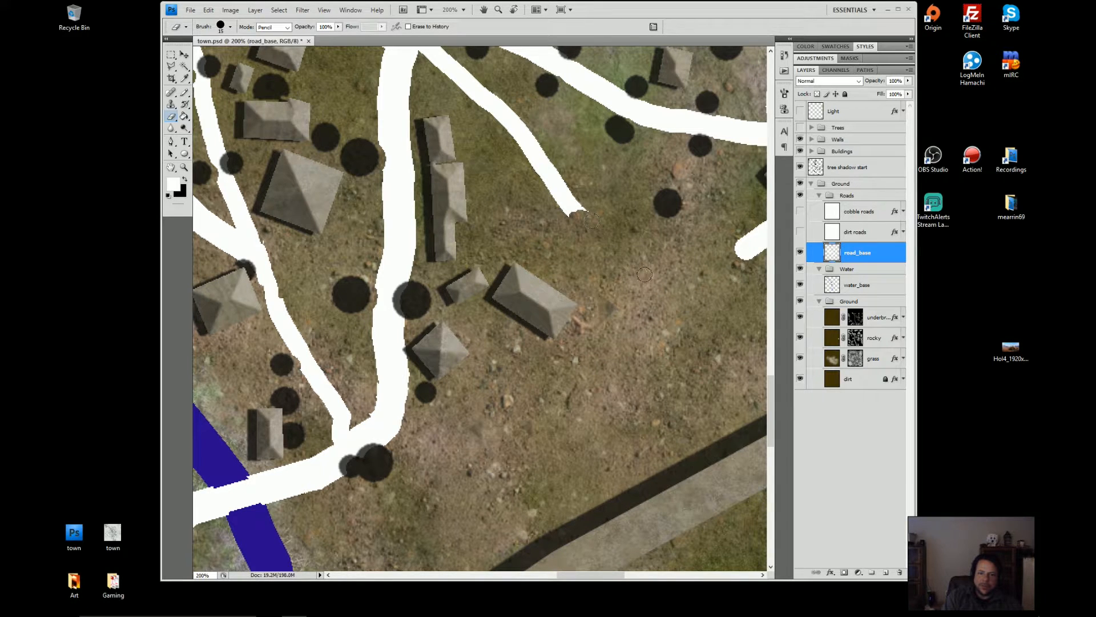
mouse_move(614, 202)
mouse_down()
mouse_move(651, 317)
mouse_move(616, 326)
mouse_move(575, 291)
mouse_move(607, 328)
mouse_move(629, 334)
mouse_move(503, 197)
mouse_move(539, 241)
mouse_up()
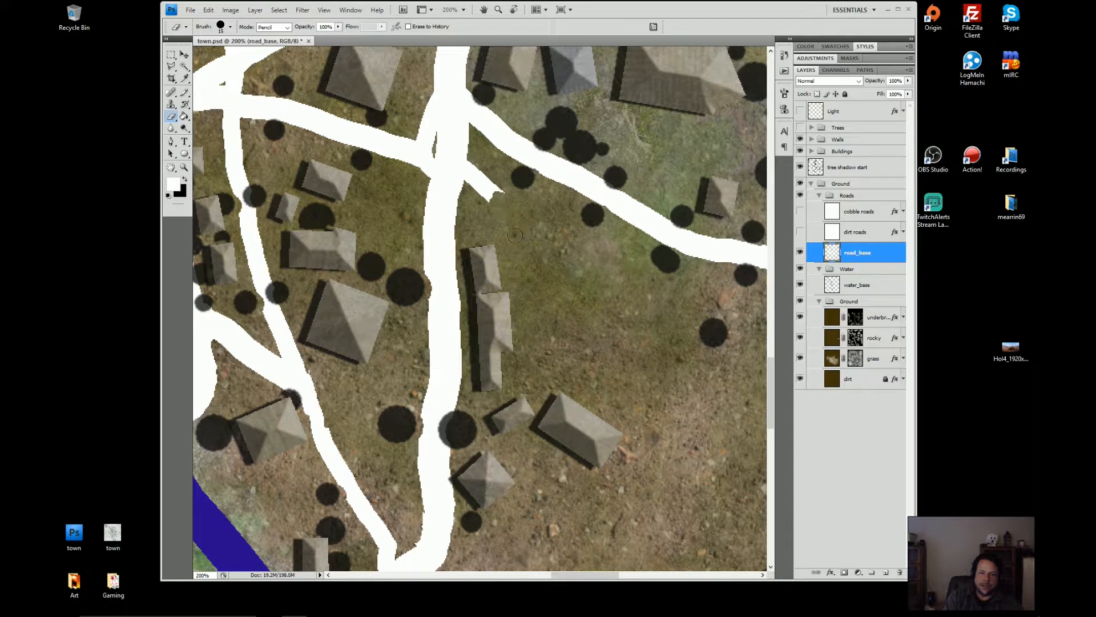
mouse_move(473, 188)
mouse_down()
mouse_move(473, 154)
mouse_move(472, 185)
mouse_move(487, 176)
mouse_move(485, 197)
mouse_move(493, 182)
mouse_move(494, 195)
mouse_move(482, 196)
mouse_move(535, 308)
mouse_up()
- Extend the dead-end road below the small blue-roofed house with the Pencil until it joins the diagonal road
mouse_move(482, 235)
mouse_down()
mouse_move(479, 200)
mouse_move(482, 246)
mouse_move(476, 235)
mouse_move(492, 251)
mouse_move(650, 282)
mouse_up()
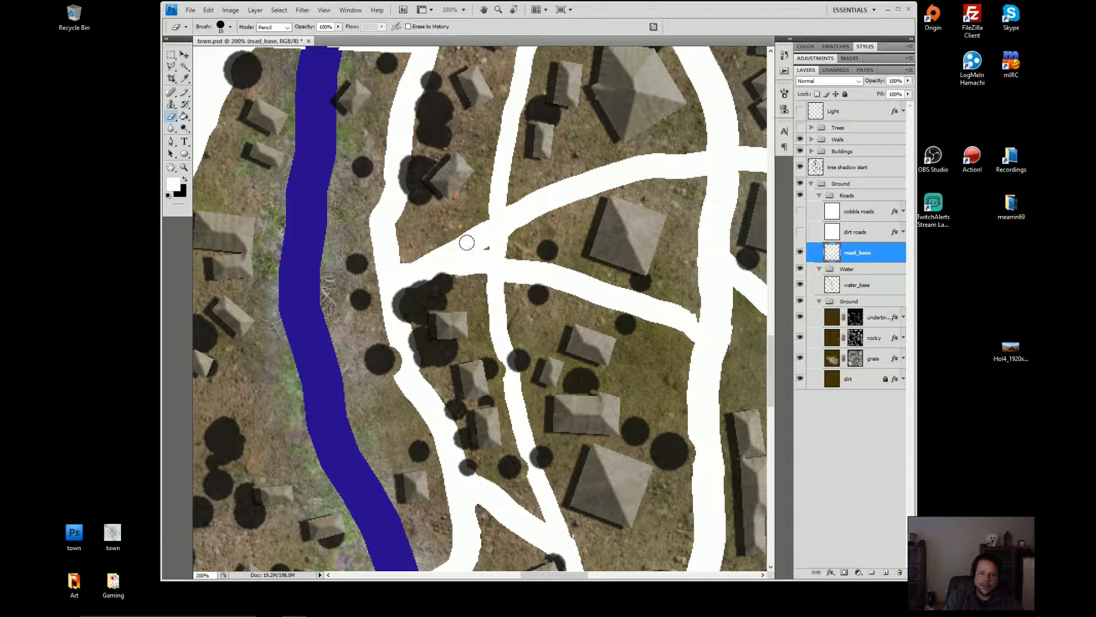
drag(649, 342, 394, 386)
mouse_move(742, 318)
mouse_down()
mouse_move(622, 340)
mouse_move(587, 440)
mouse_move(598, 467)
mouse_move(532, 444)
mouse_up()
key(b)
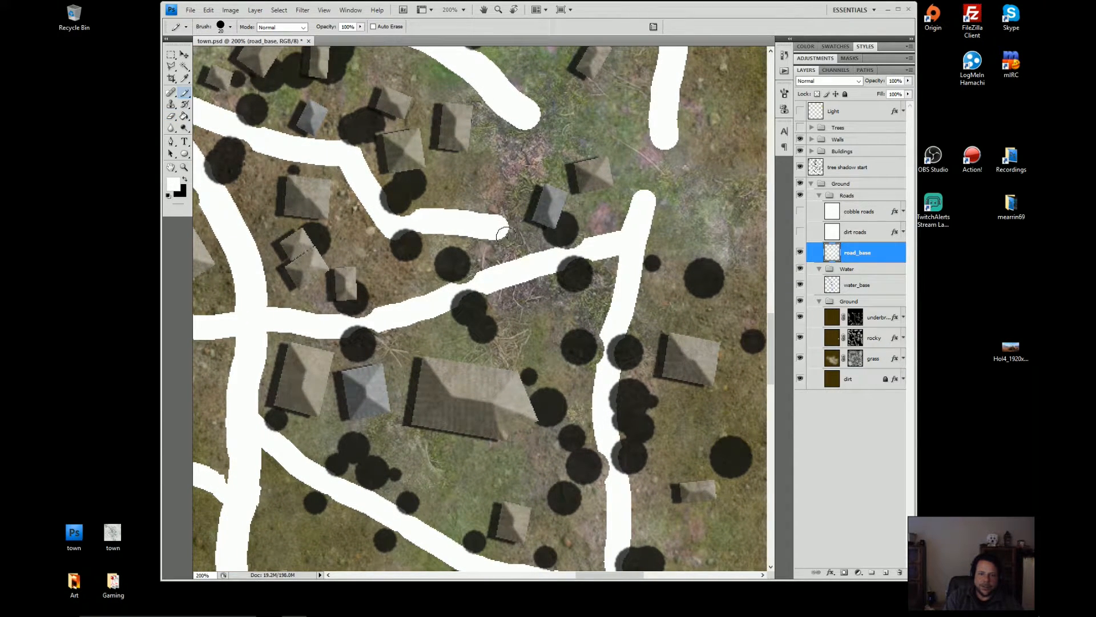
drag(502, 235, 553, 249)
drag(499, 225, 586, 244)
mouse_move(482, 278)
mouse_down()
mouse_move(448, 293)
mouse_move(481, 279)
mouse_up()
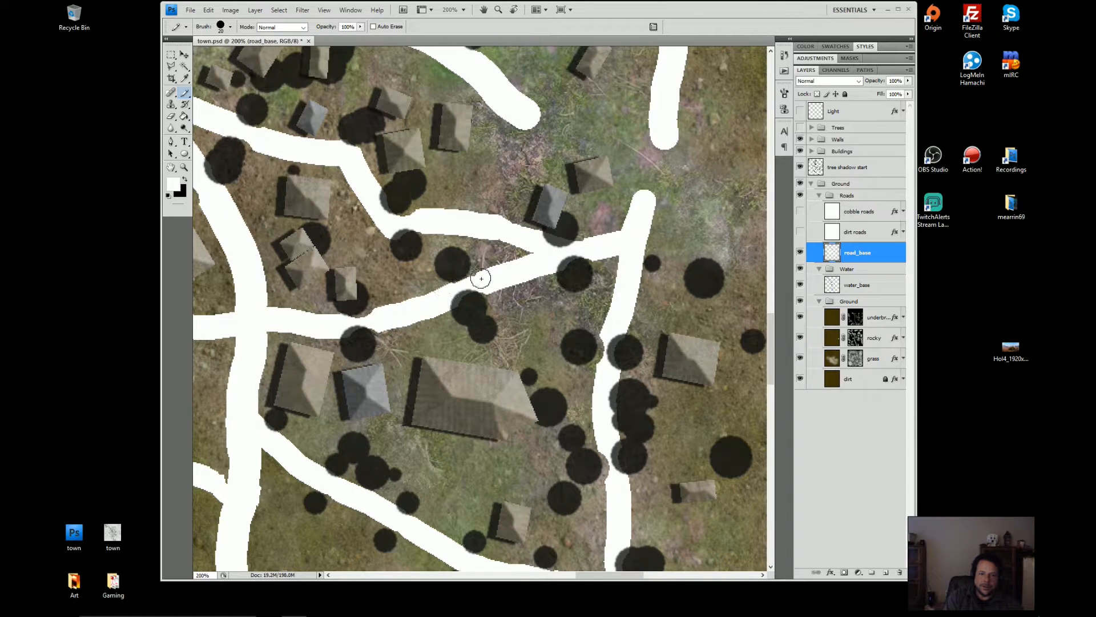
- Smooth the edges of the diagonal road and of the eastern road beside the row of tree shadows with the Pencil
drag(355, 324, 486, 286)
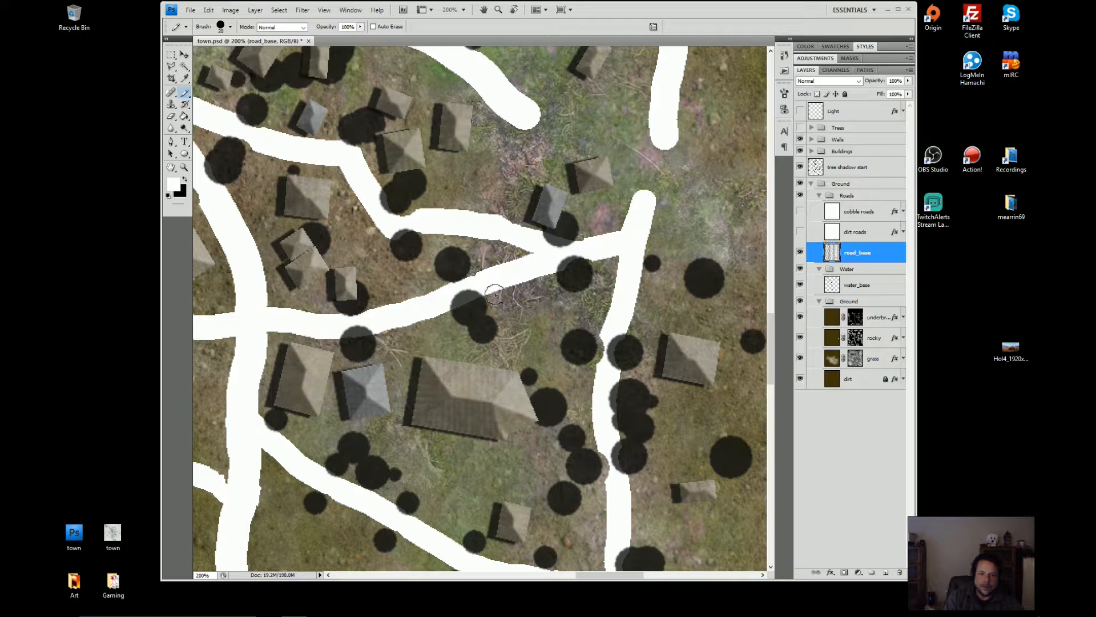
mouse_move(581, 255)
mouse_down()
mouse_move(566, 261)
mouse_move(594, 254)
mouse_up()
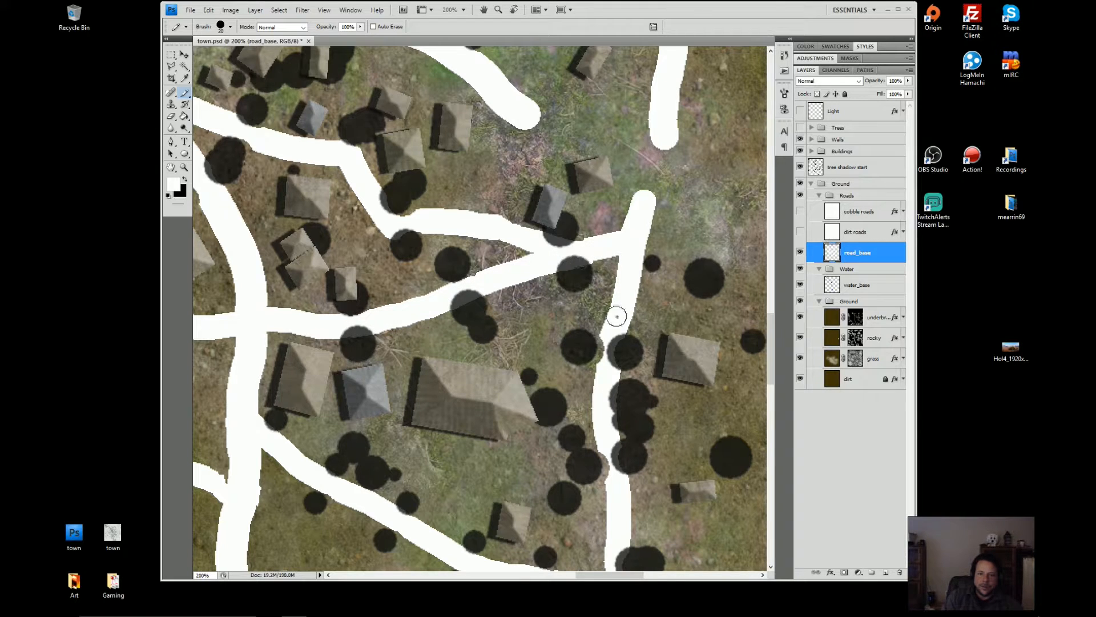
mouse_move(602, 338)
mouse_down()
mouse_move(604, 364)
mouse_move(614, 358)
mouse_up()
mouse_move(611, 443)
mouse_down()
mouse_move(592, 295)
mouse_move(592, 332)
mouse_up()
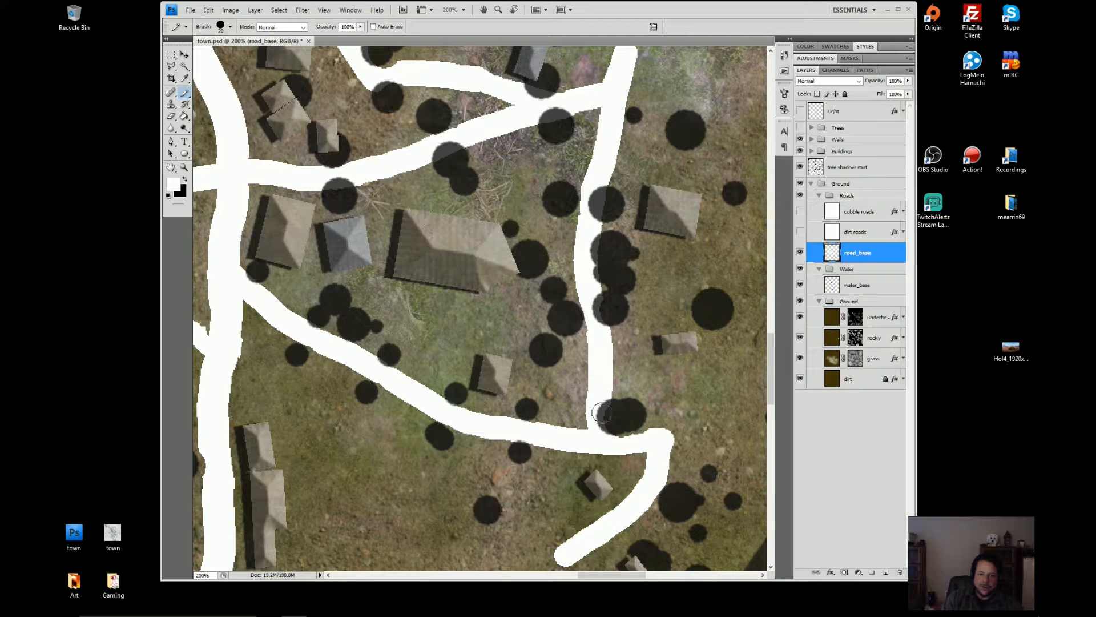
- Erase the hooked road end at the eastern road's lower junction and draw a narrow lane from there past the two small huts
mouse_move(601, 412)
mouse_down()
mouse_move(655, 438)
mouse_move(603, 311)
mouse_up()
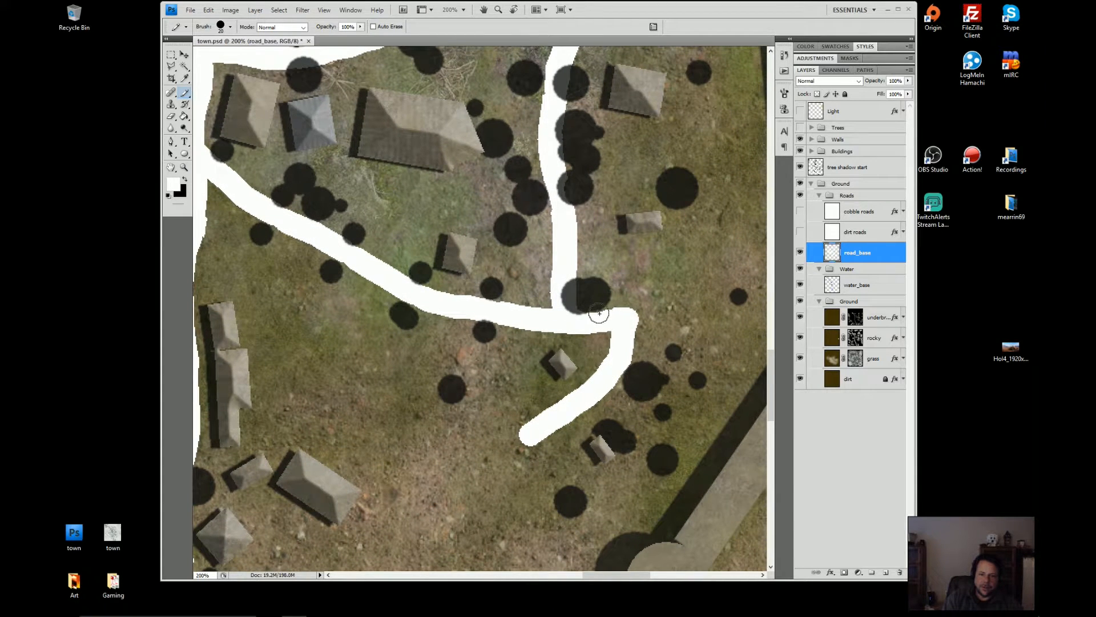
key(e)
mouse_move(589, 313)
mouse_down()
mouse_move(630, 317)
mouse_move(634, 329)
mouse_move(581, 328)
mouse_move(630, 348)
mouse_move(593, 388)
mouse_move(517, 436)
mouse_move(571, 414)
mouse_move(546, 437)
mouse_move(602, 391)
mouse_up()
key(b)
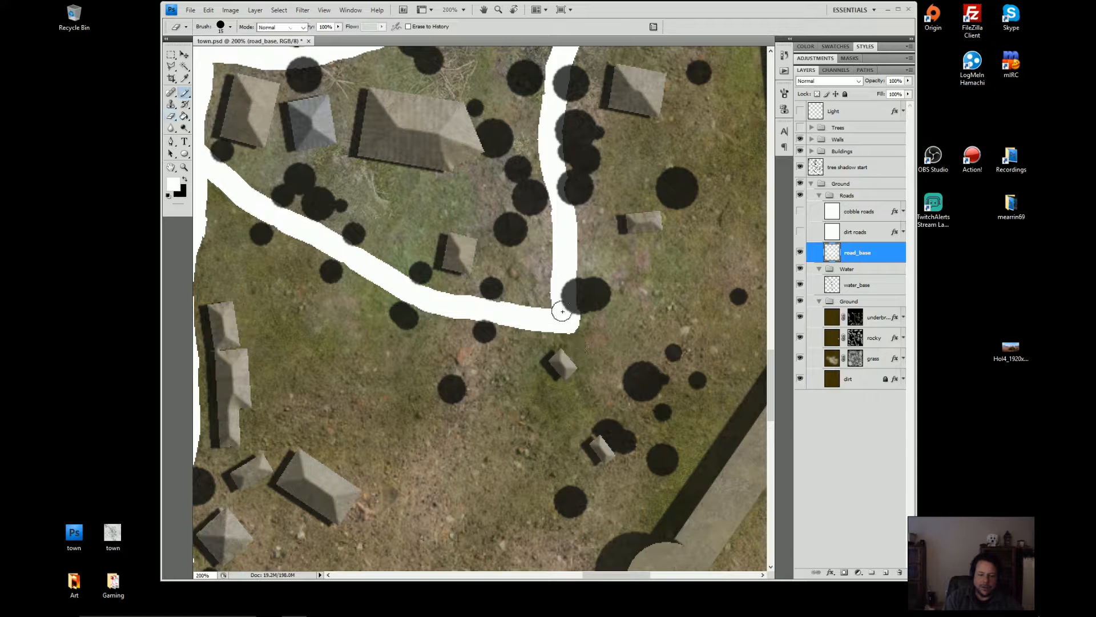
drag(571, 318, 622, 439)
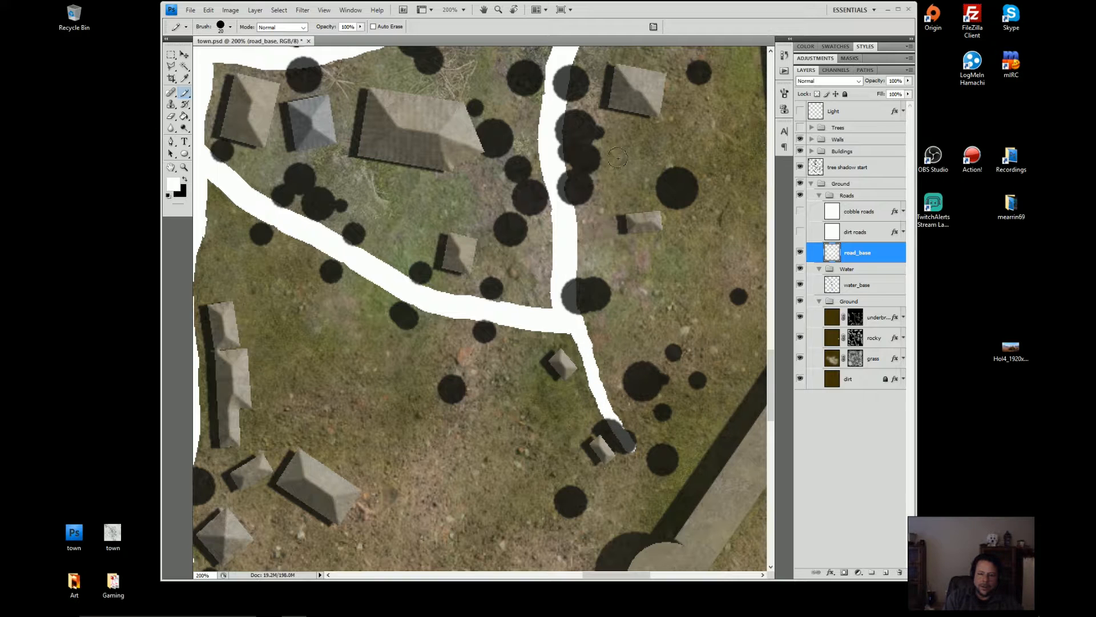
- Close the gap in the eastern road above its junction with the diagonal road using the Pencil
mouse_move(612, 177)
mouse_down()
mouse_move(594, 357)
mouse_move(614, 440)
mouse_move(560, 561)
mouse_up()
mouse_move(548, 262)
mouse_down()
mouse_move(537, 335)
mouse_move(547, 267)
mouse_move(543, 320)
mouse_move(555, 275)
mouse_move(535, 301)
mouse_up()
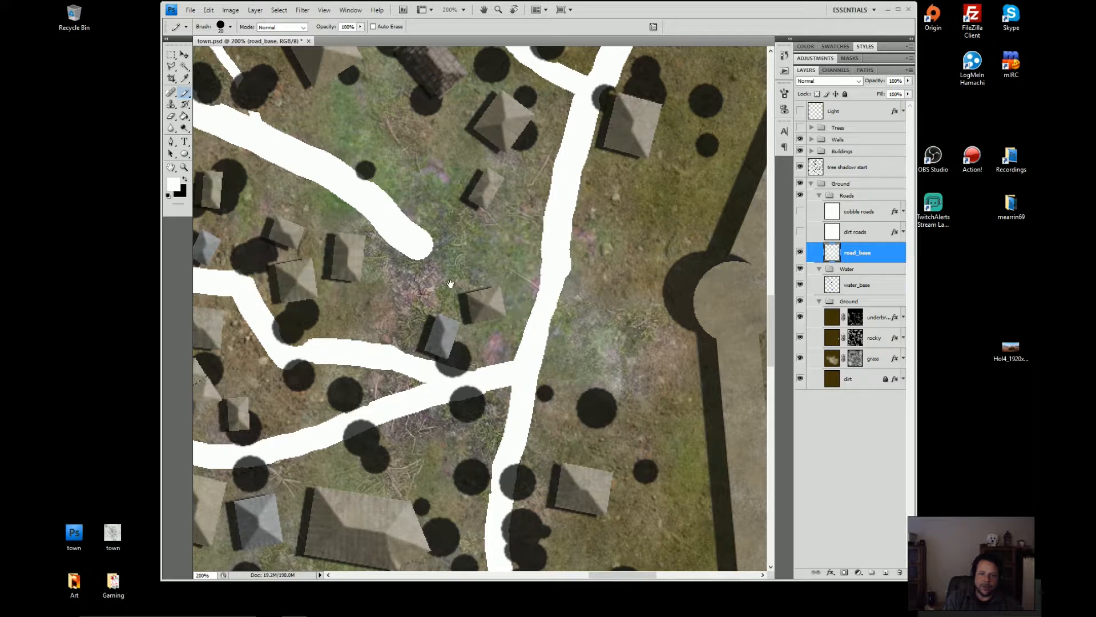
- Round the two sharp bends of the road winding between the central houses with the Pencil and Eraser
drag(450, 283, 630, 290)
drag(452, 336, 483, 350)
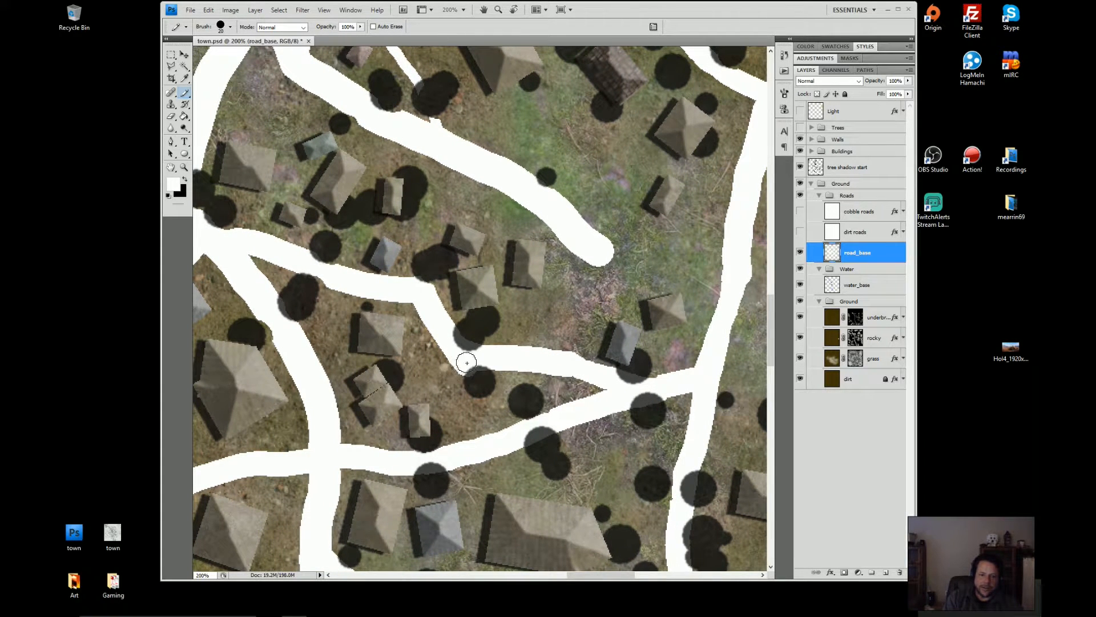
key(e)
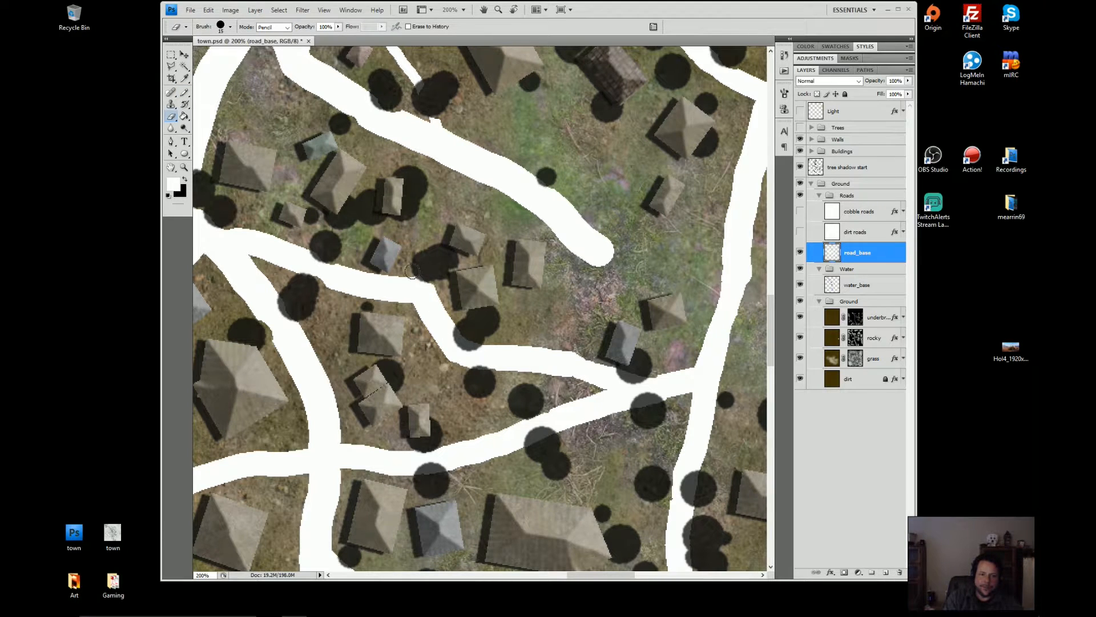
mouse_move(403, 273)
mouse_down()
mouse_move(437, 289)
mouse_move(408, 299)
mouse_move(518, 289)
mouse_move(646, 324)
mouse_up()
key(b)
drag(414, 276, 441, 281)
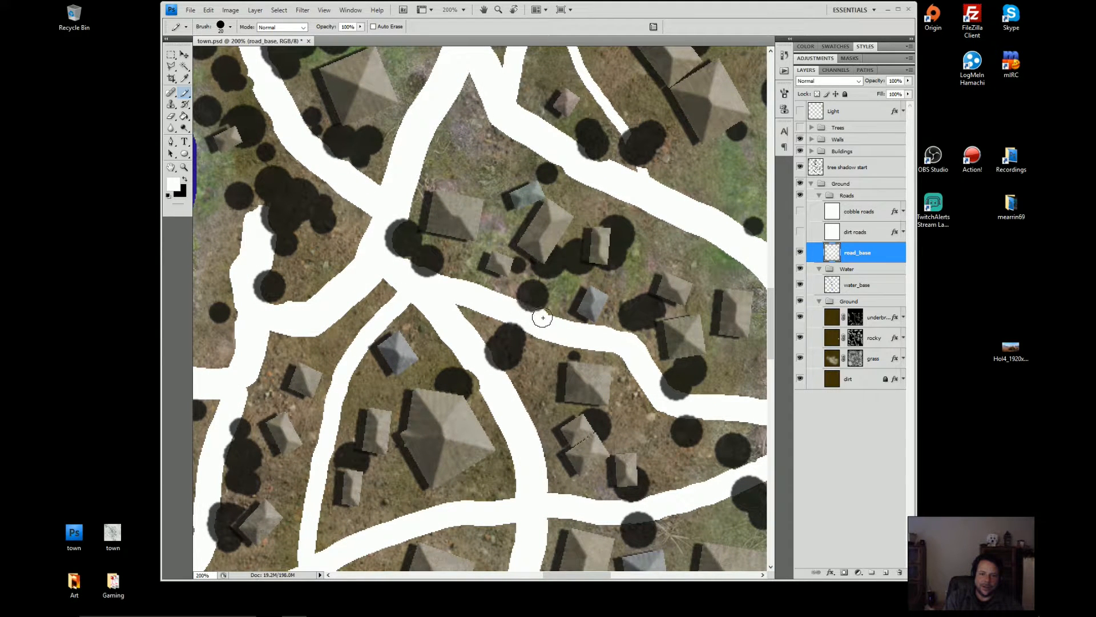
- Erase the short link between the two roads that converge on the main road above the large tree shadow
mouse_move(471, 284)
mouse_down()
mouse_move(558, 336)
mouse_move(590, 340)
mouse_up()
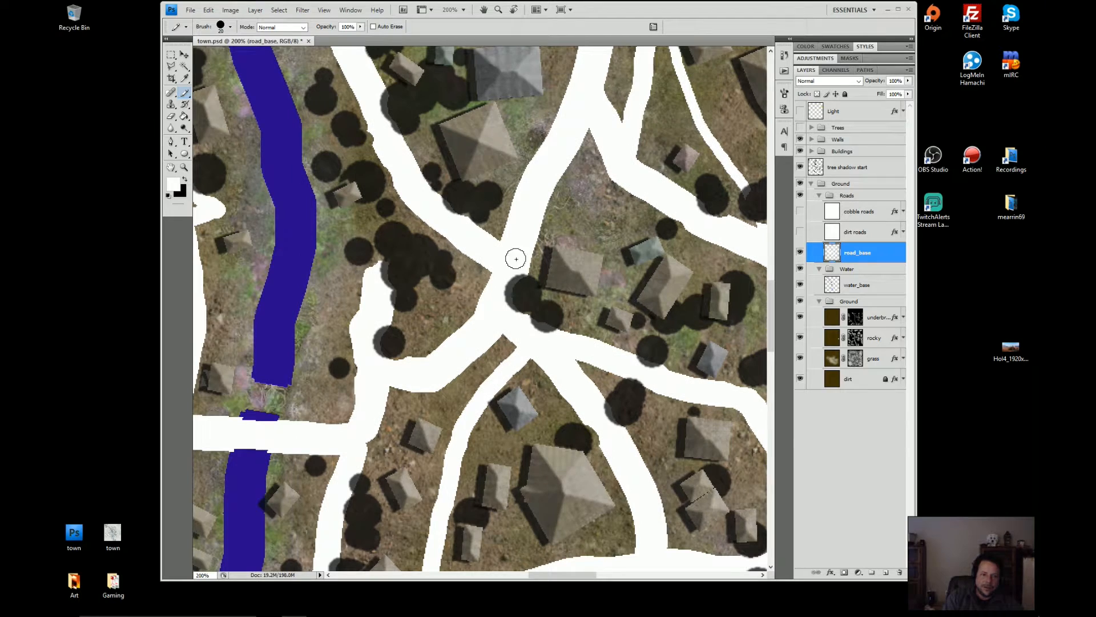
drag(588, 207, 394, 351)
drag(536, 310, 519, 327)
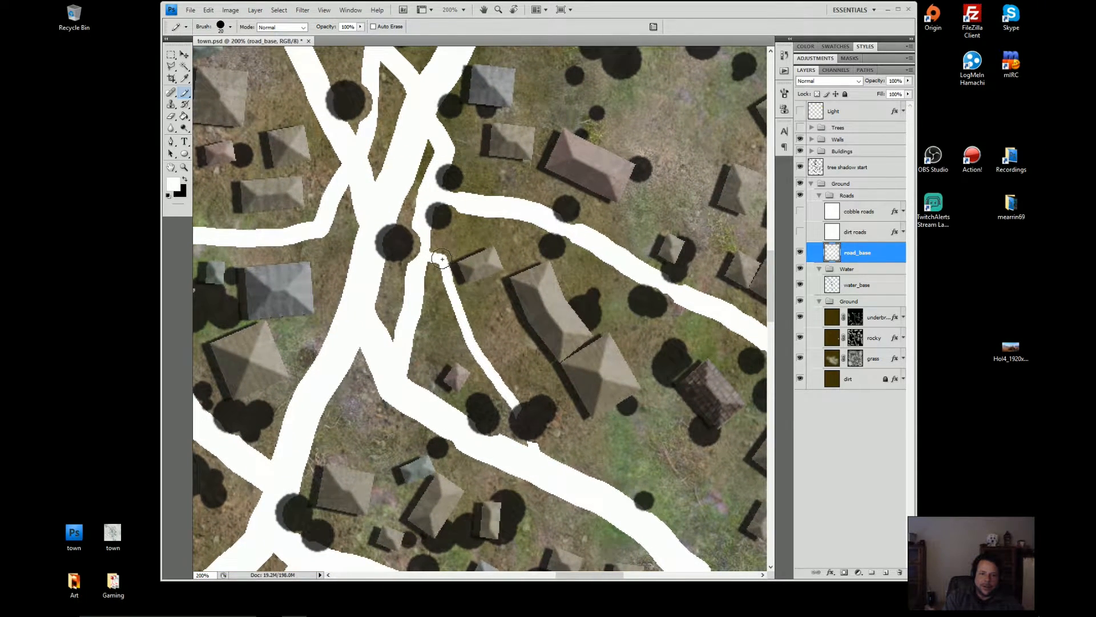
mouse_move(483, 246)
mouse_down()
mouse_move(528, 346)
mouse_move(515, 389)
mouse_move(545, 428)
mouse_up()
key(e)
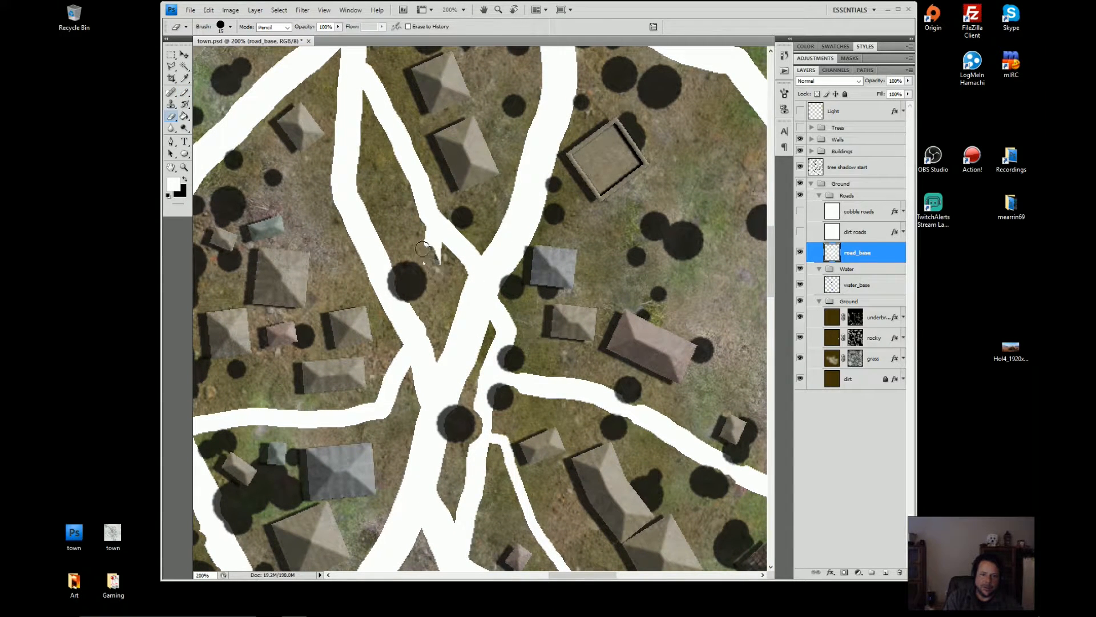
- Touch up the narrow lane where it passes the tree shadow in the northern part of town with the Pencil
drag(426, 375, 449, 271)
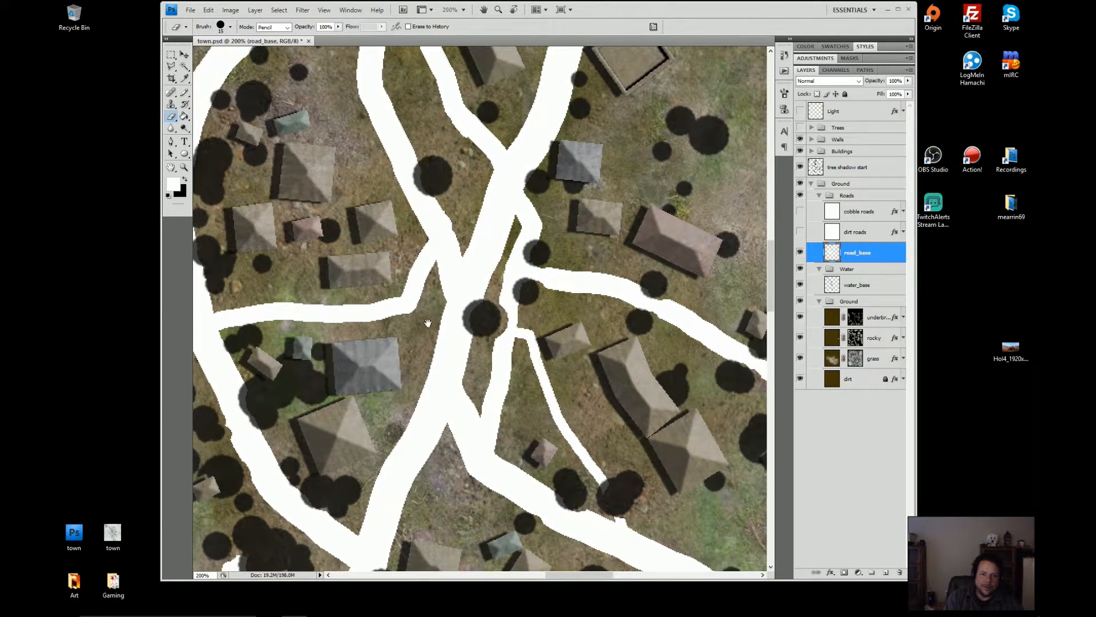
drag(428, 323, 524, 432)
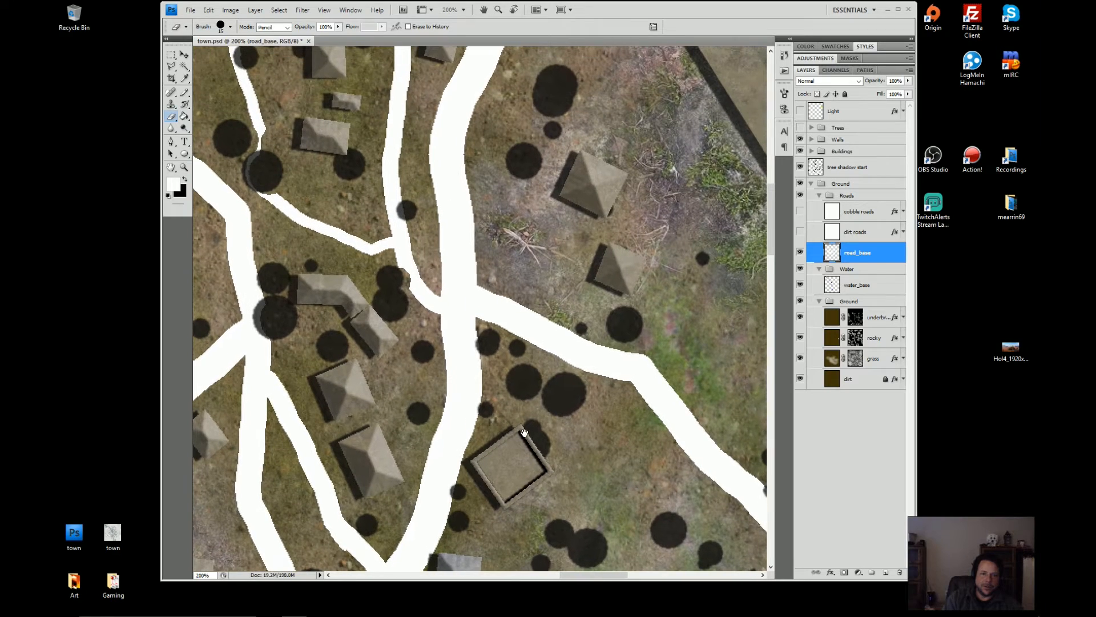
key(b)
mouse_move(411, 269)
mouse_down()
mouse_move(412, 281)
mouse_move(406, 261)
mouse_move(489, 333)
mouse_up()
mouse_move(339, 231)
mouse_down()
mouse_move(334, 272)
mouse_move(350, 289)
mouse_move(328, 260)
mouse_move(316, 303)
mouse_move(301, 286)
mouse_move(352, 293)
mouse_up()
- Fill the gap in the main road through the northern gate between the two wall towers and trim its edge
drag(393, 204, 362, 373)
drag(500, 221, 523, 212)
drag(611, 194, 486, 313)
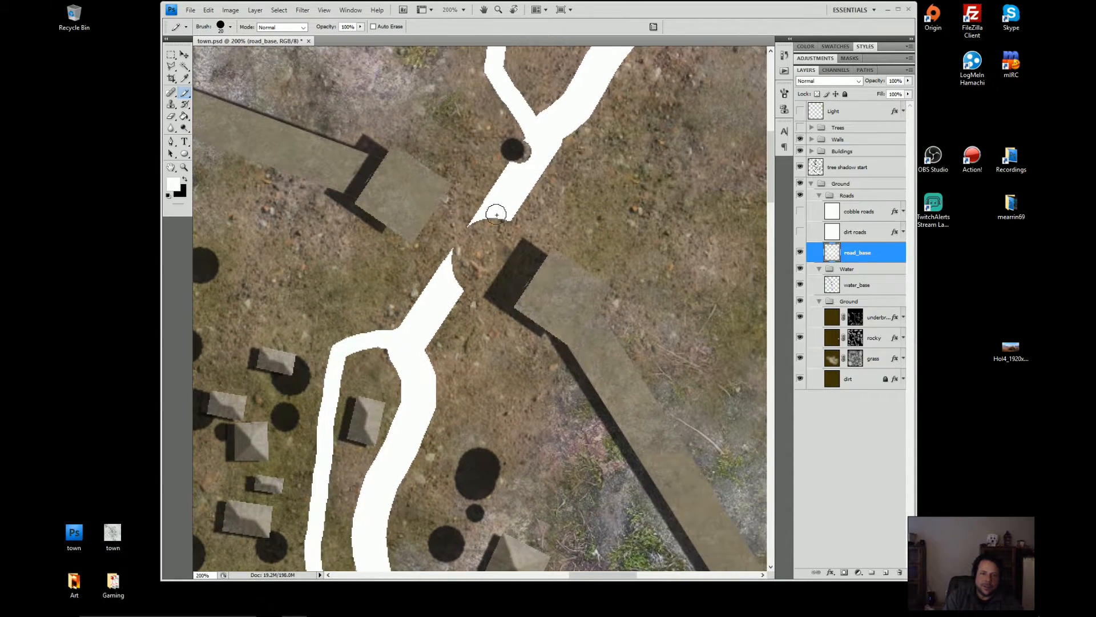
mouse_move(491, 227)
mouse_down()
mouse_move(469, 280)
mouse_move(467, 246)
mouse_move(457, 254)
mouse_move(468, 233)
mouse_move(490, 274)
mouse_up()
key(e)
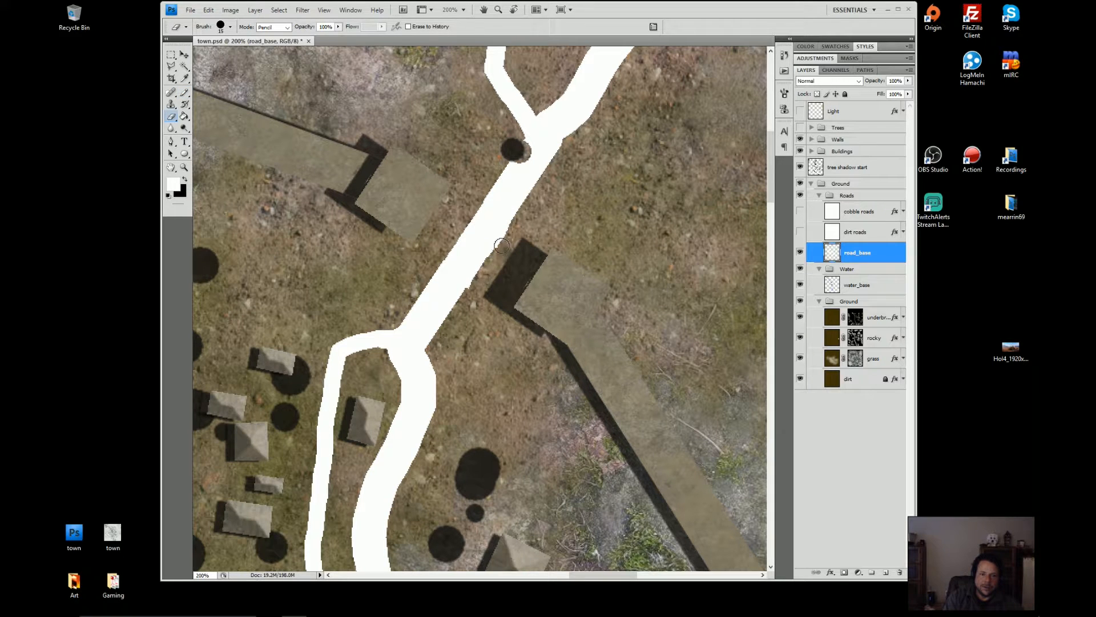
drag(576, 172, 504, 382)
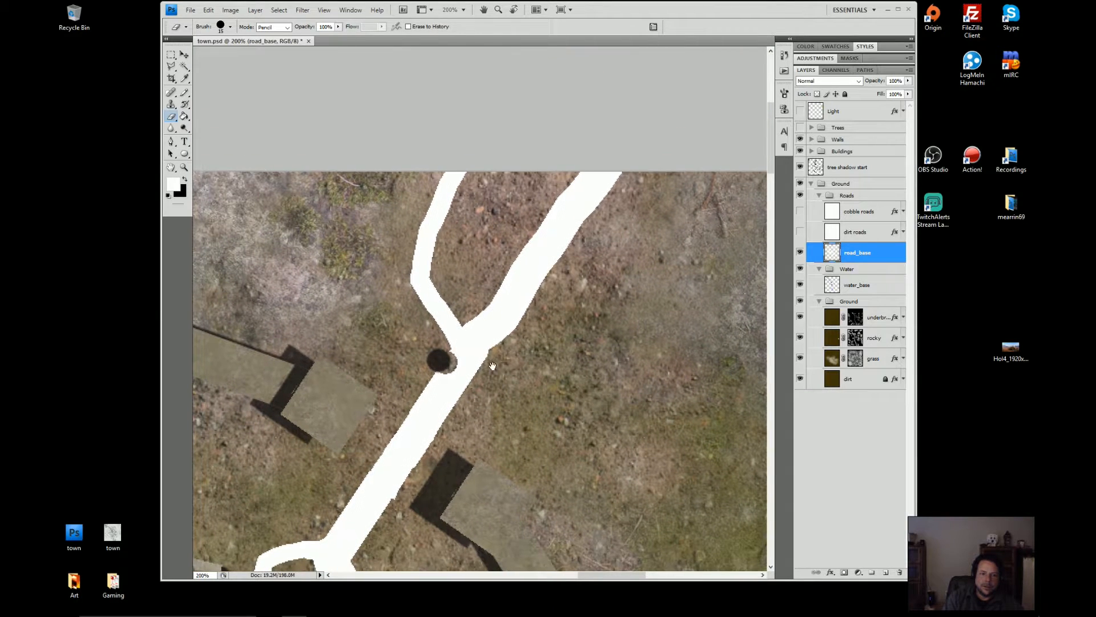
- Trim the road edge by the tree shadow at the northern fork and redraw the thin branch curving west to the map's edge
drag(443, 361, 465, 347)
key(b)
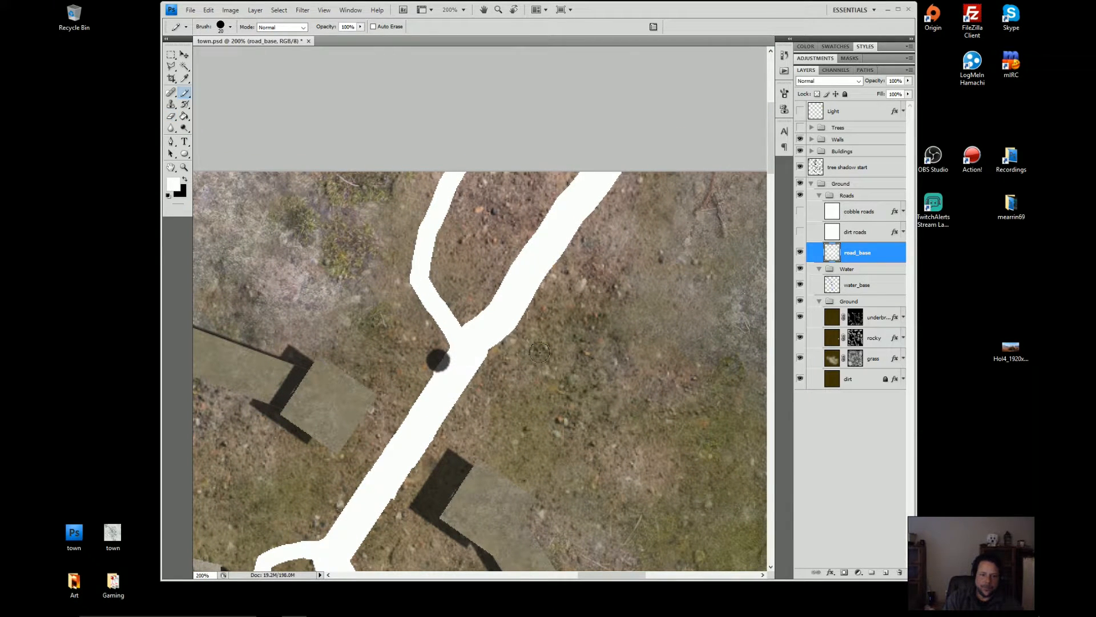
mouse_move(549, 388)
mouse_down()
mouse_move(523, 321)
mouse_move(457, 228)
mouse_up()
drag(576, 410, 496, 321)
drag(546, 365, 620, 491)
drag(512, 203, 633, 401)
key(e)
drag(463, 285, 465, 244)
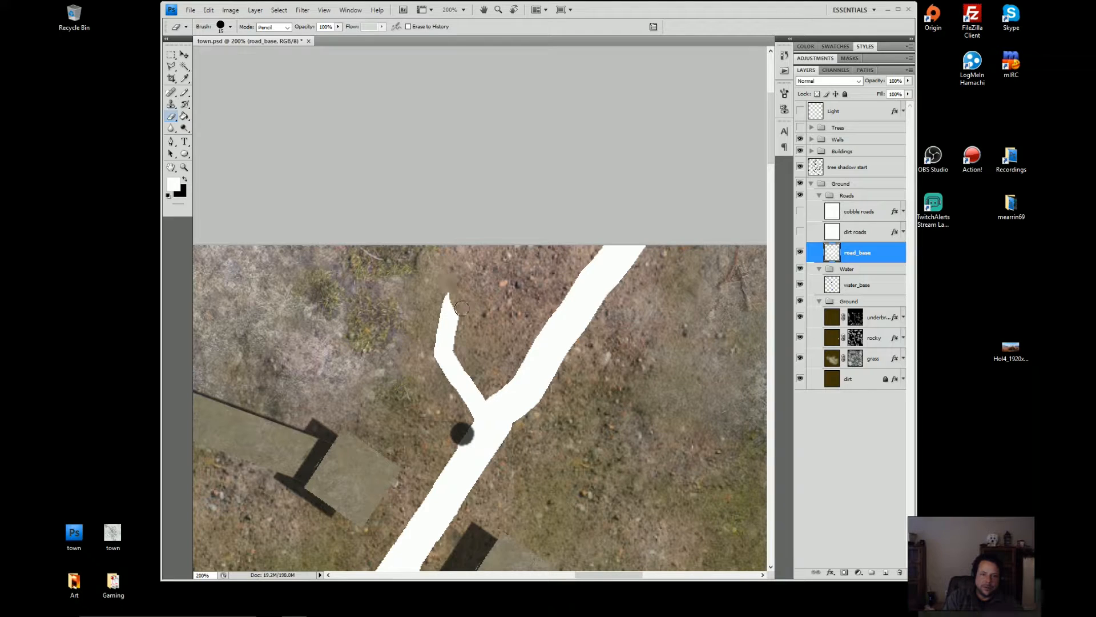
key(b)
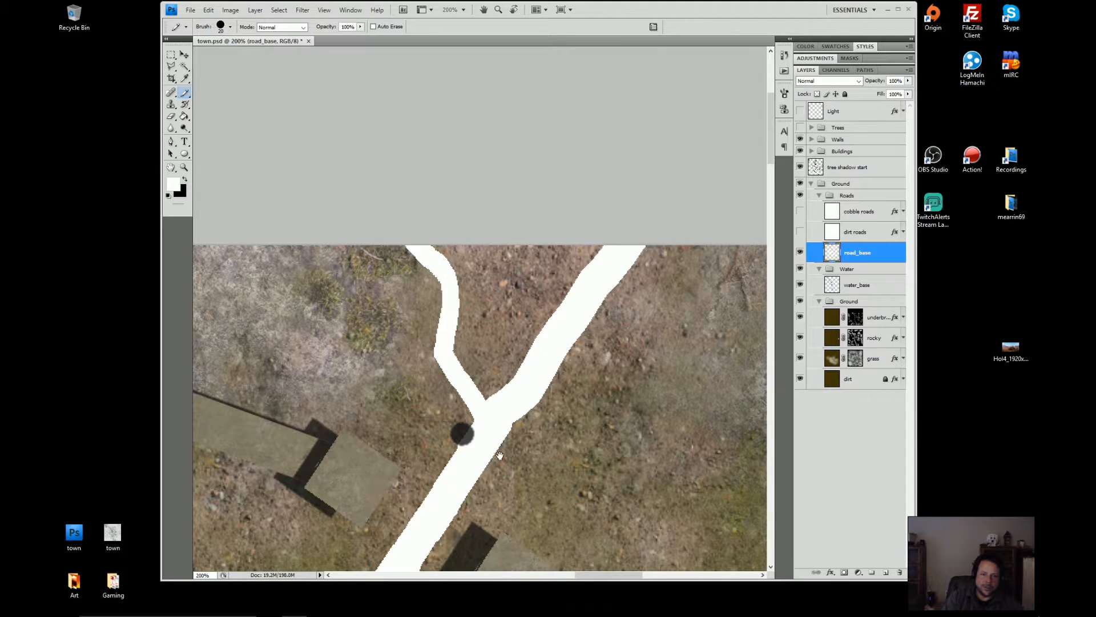
- Smooth the junction where the wide road joins the thin arched road west of the large square house with the Pencil
drag(499, 455, 492, 303)
drag(516, 379, 490, 339)
drag(437, 260, 597, 384)
drag(418, 269, 631, 391)
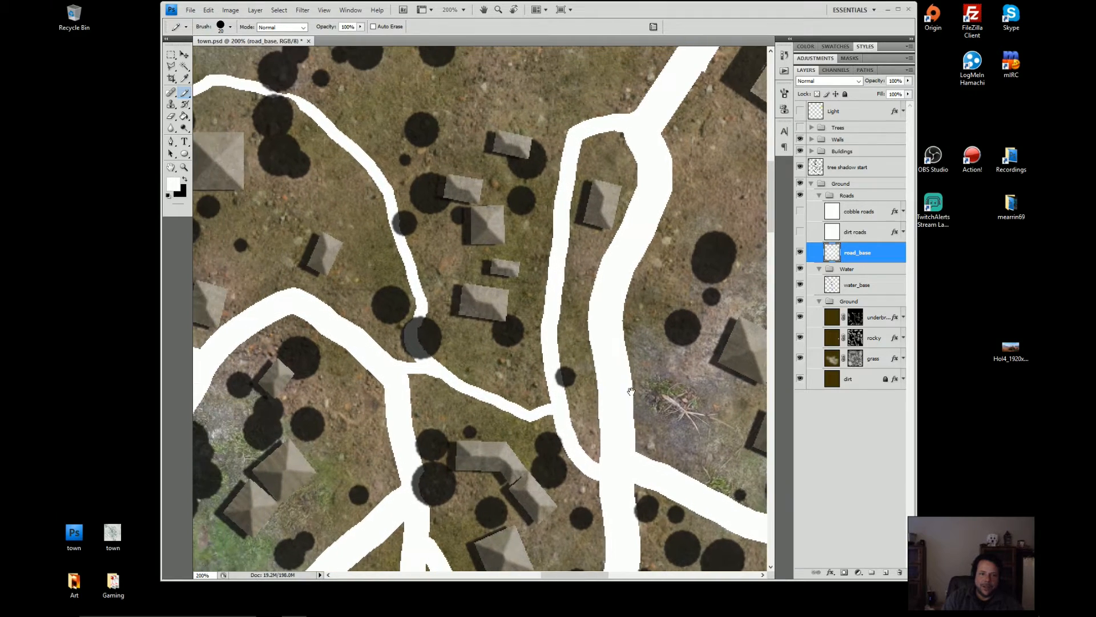
mouse_move(414, 327)
mouse_down()
mouse_move(491, 320)
mouse_move(570, 383)
mouse_up()
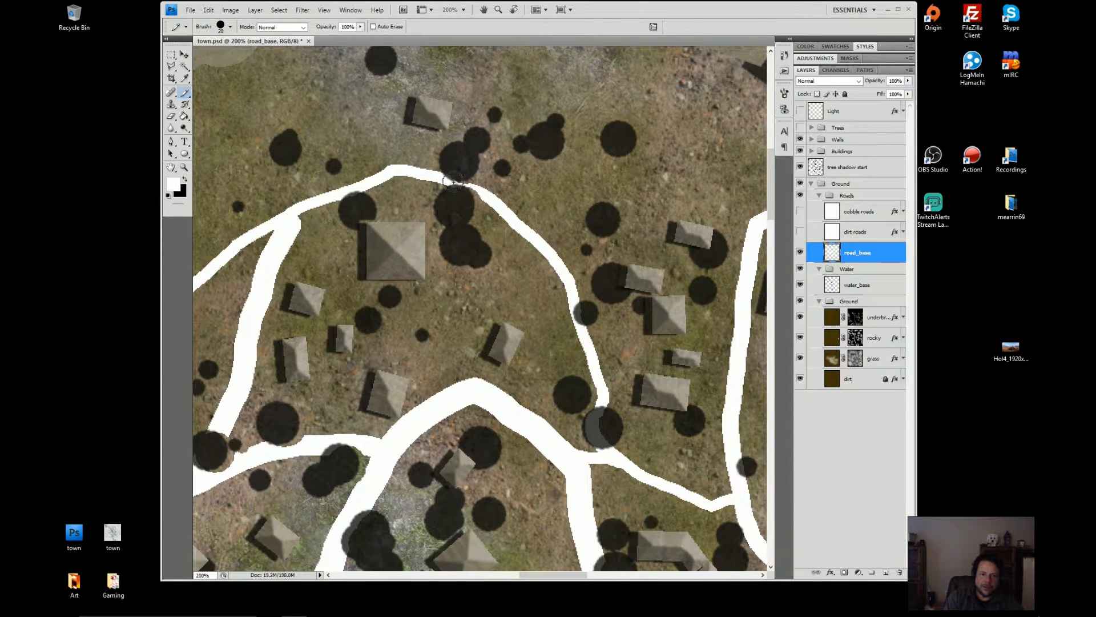
mouse_move(375, 351)
mouse_down()
mouse_move(485, 302)
mouse_move(527, 306)
mouse_up()
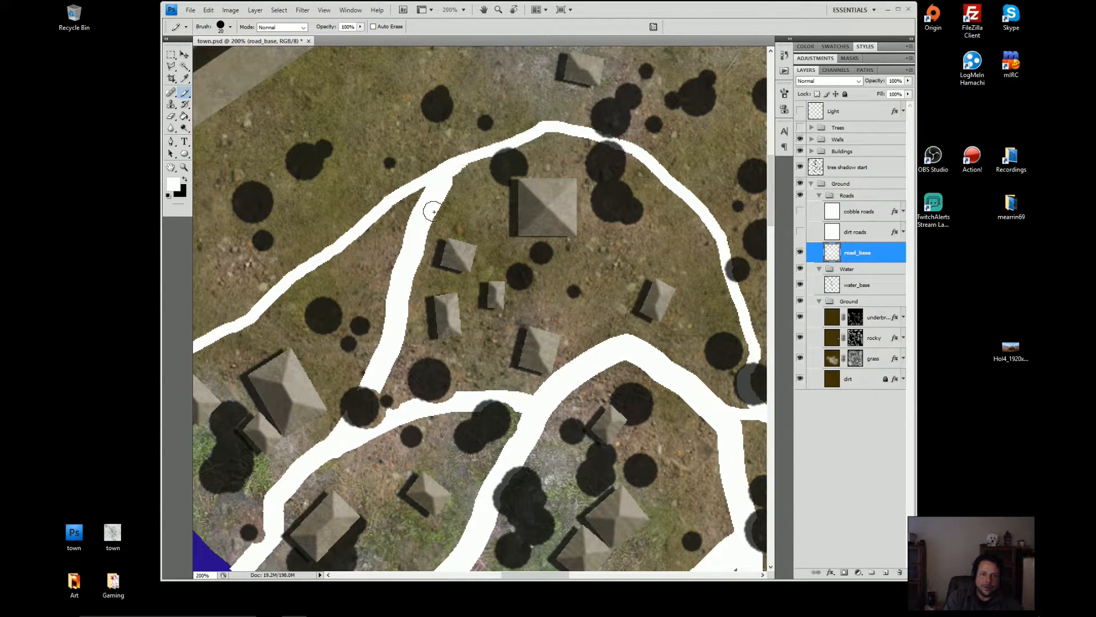
- Fill the road under the tree shadow at the next junction south and smooth its edge toward the river crossing
drag(405, 350, 453, 230)
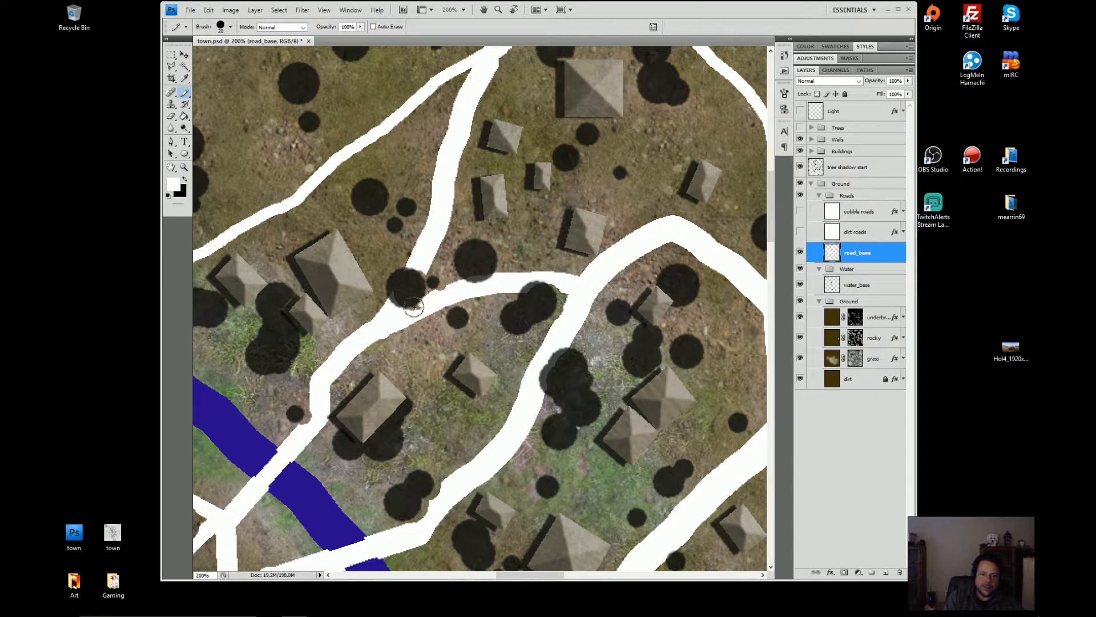
drag(417, 265, 394, 302)
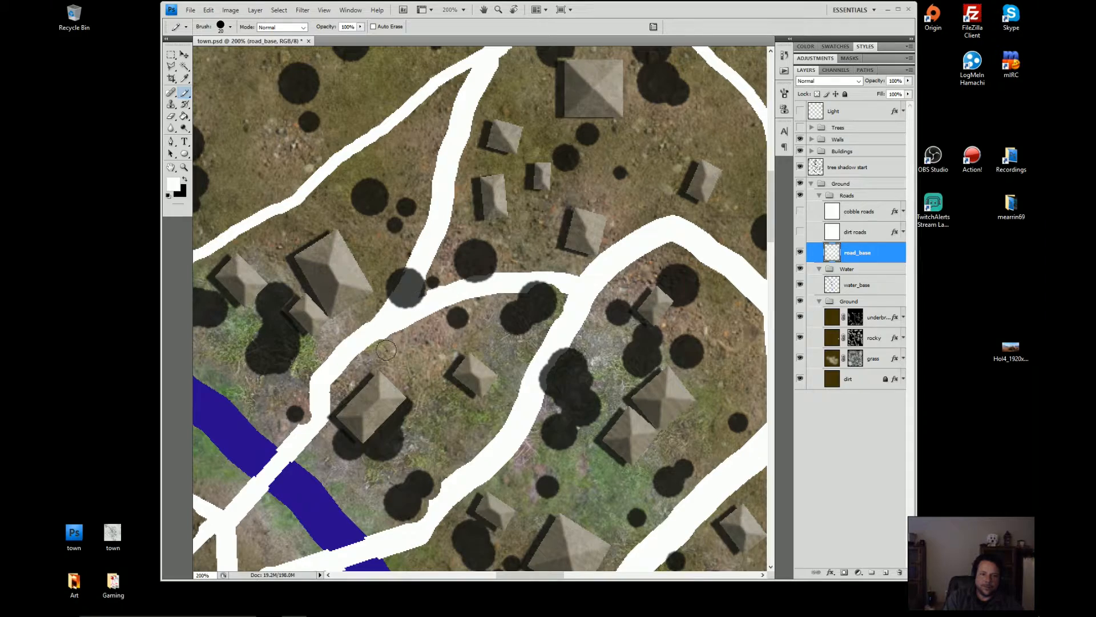
drag(371, 372, 483, 310)
drag(428, 348, 414, 366)
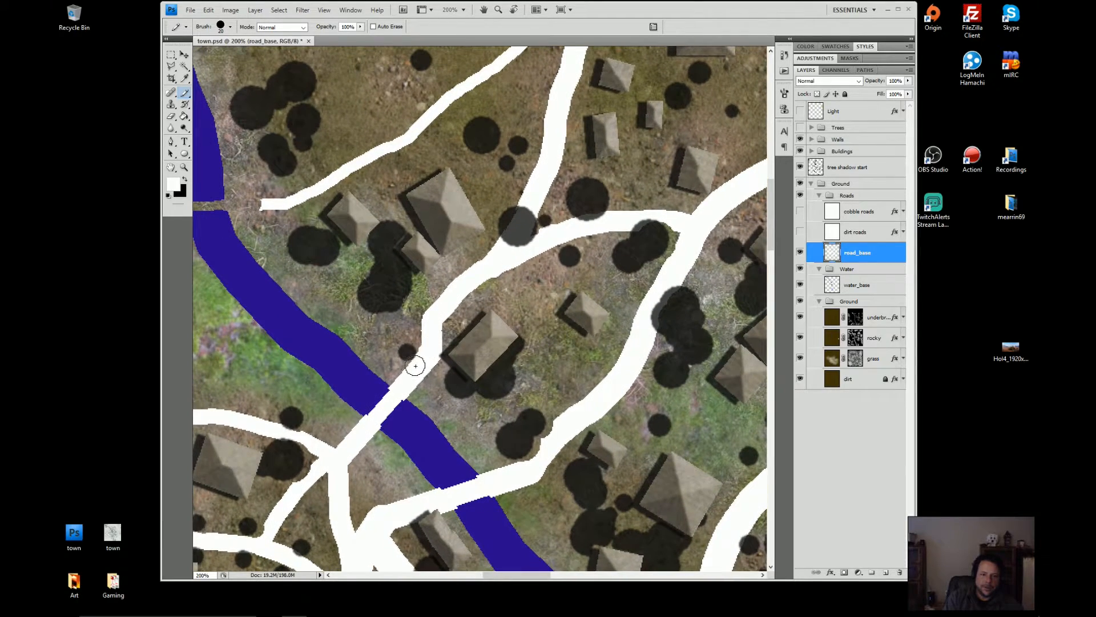
- Erase the end of the thin road nearest the river, stopping it by the small house
mouse_move(384, 301)
mouse_down()
mouse_move(555, 332)
mouse_move(697, 328)
mouse_move(562, 365)
mouse_up()
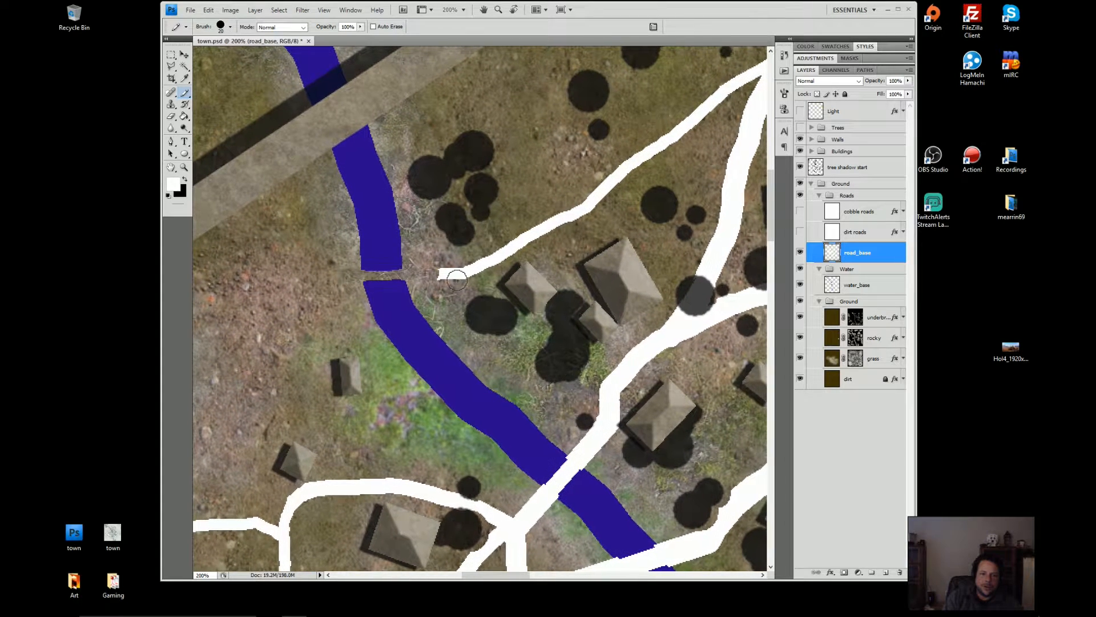
key(e)
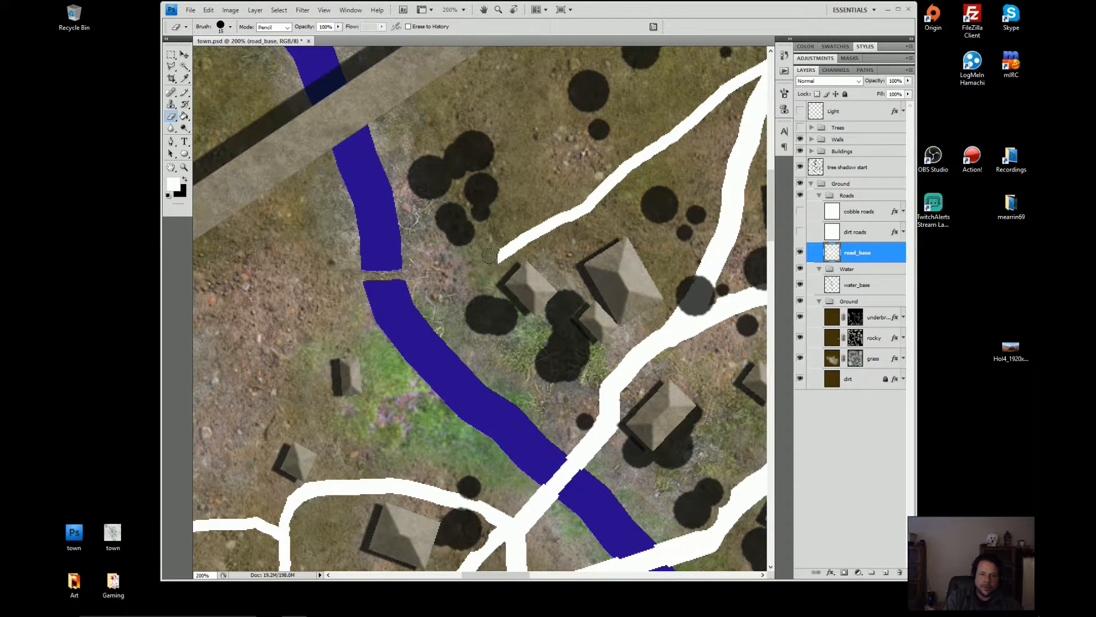
drag(497, 268, 497, 255)
- Close the gap in the narrow lane beside the three stacked houses and trim the outer corner of the surrounding road
drag(490, 407, 589, 223)
mouse_move(506, 385)
mouse_down()
mouse_move(570, 303)
mouse_move(605, 134)
mouse_up()
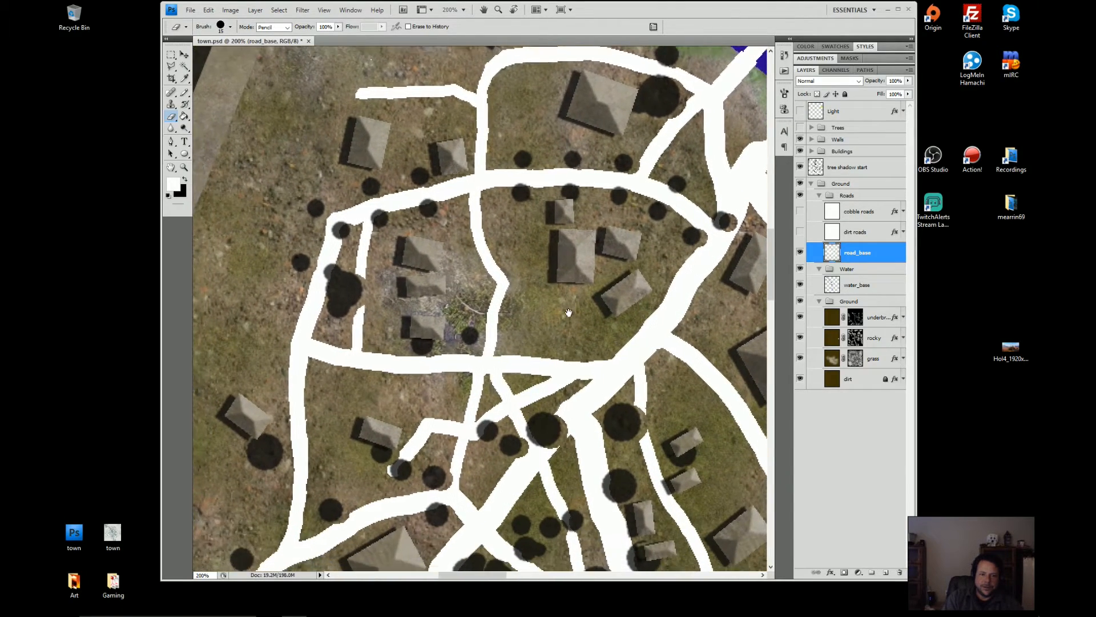
drag(569, 355, 540, 286)
mouse_move(345, 235)
mouse_down()
mouse_move(447, 268)
mouse_move(433, 251)
mouse_move(428, 269)
mouse_up()
key(b)
drag(430, 232, 431, 263)
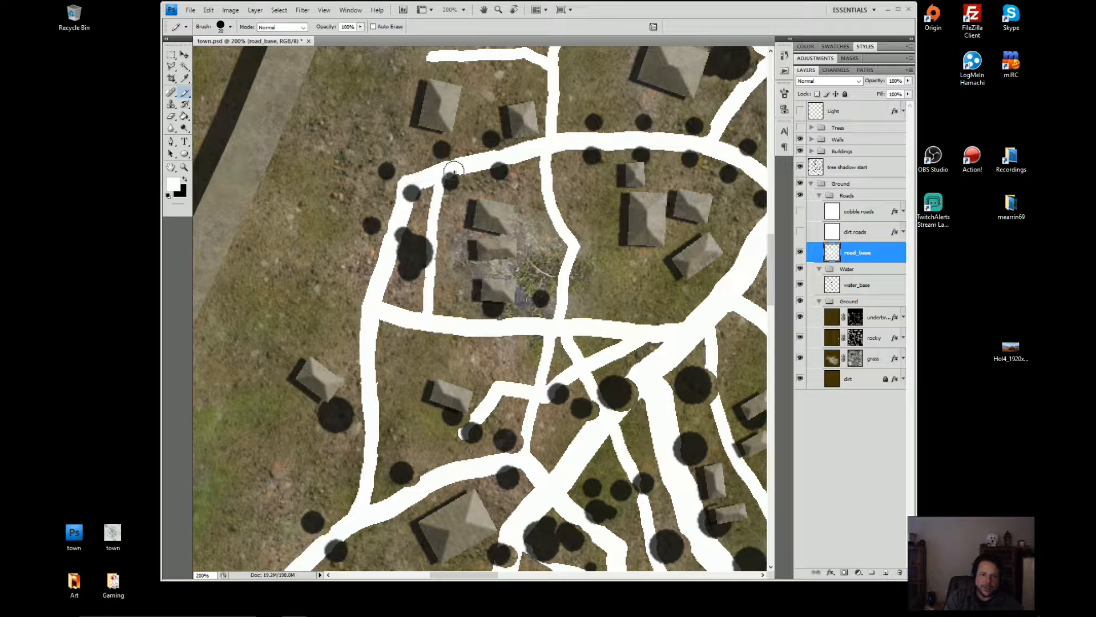
key(e)
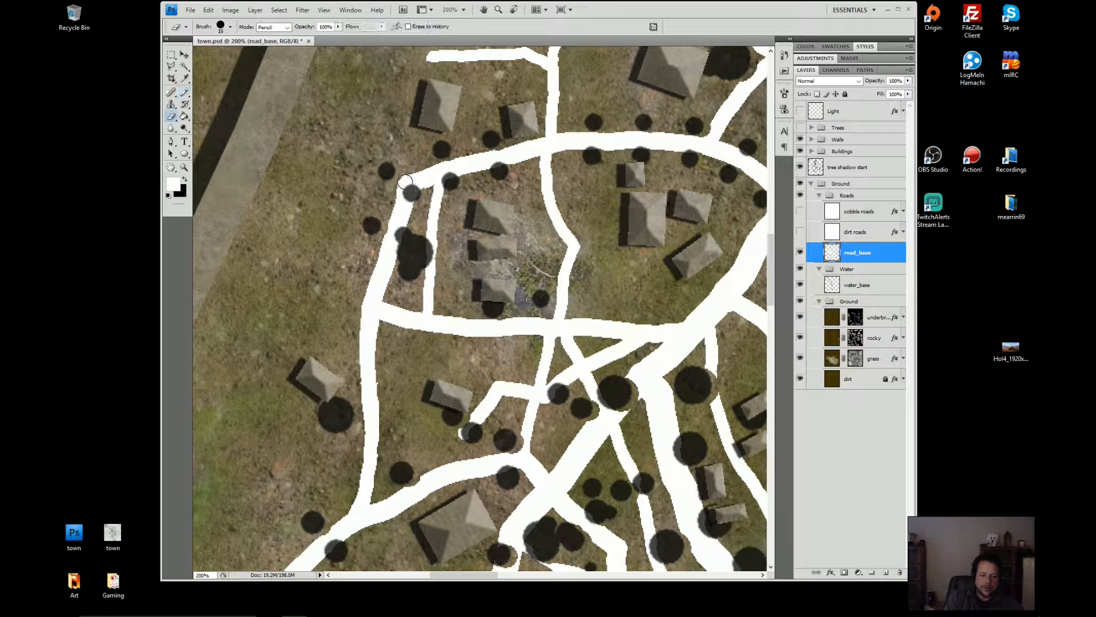
- Erase the two crossing diagonal lanes northwest of the main road and the thin link to the spur above the round building
drag(369, 391, 400, 233)
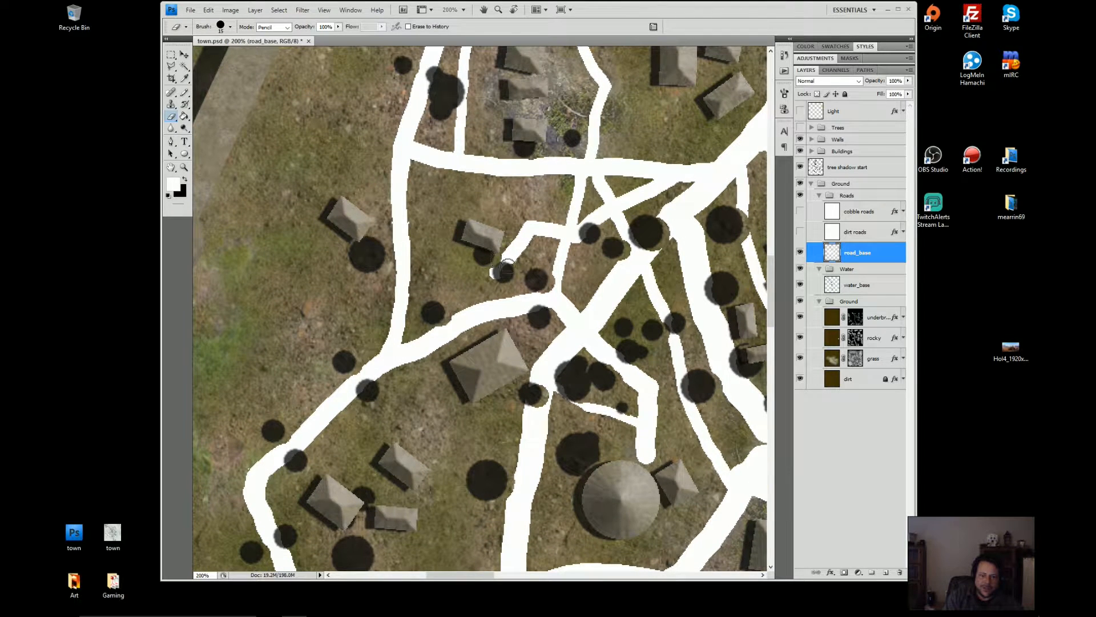
key(b)
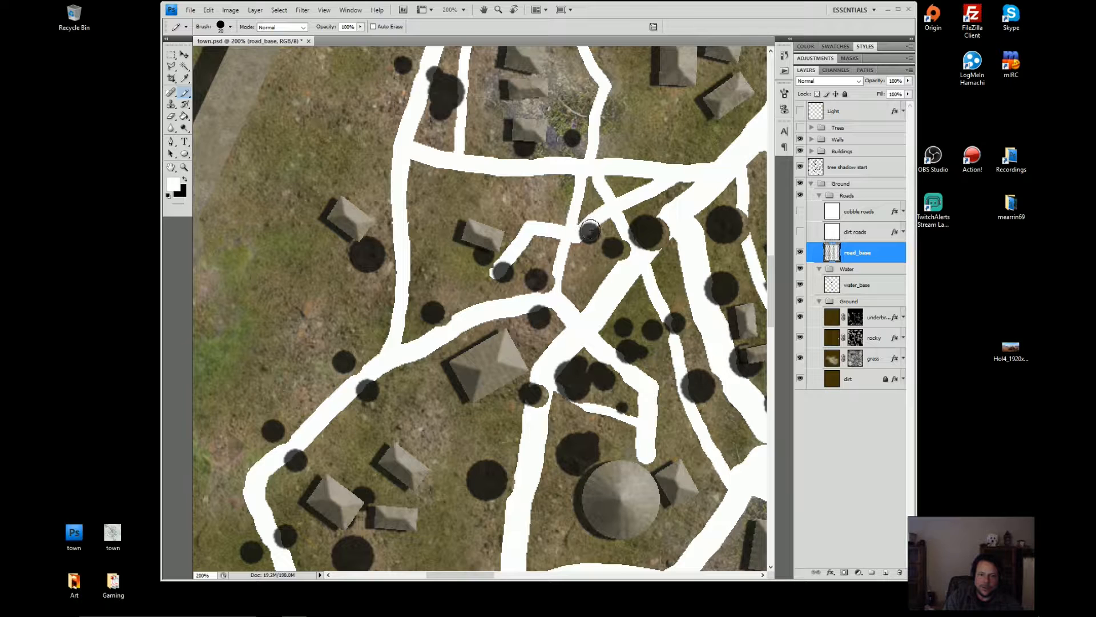
drag(633, 285, 526, 330)
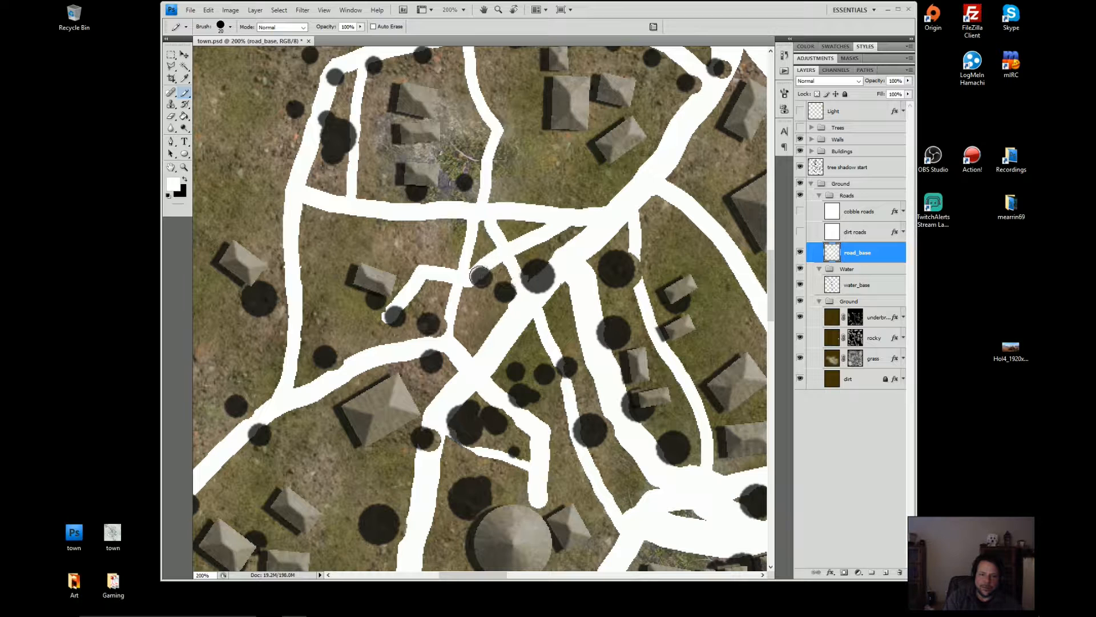
key(e)
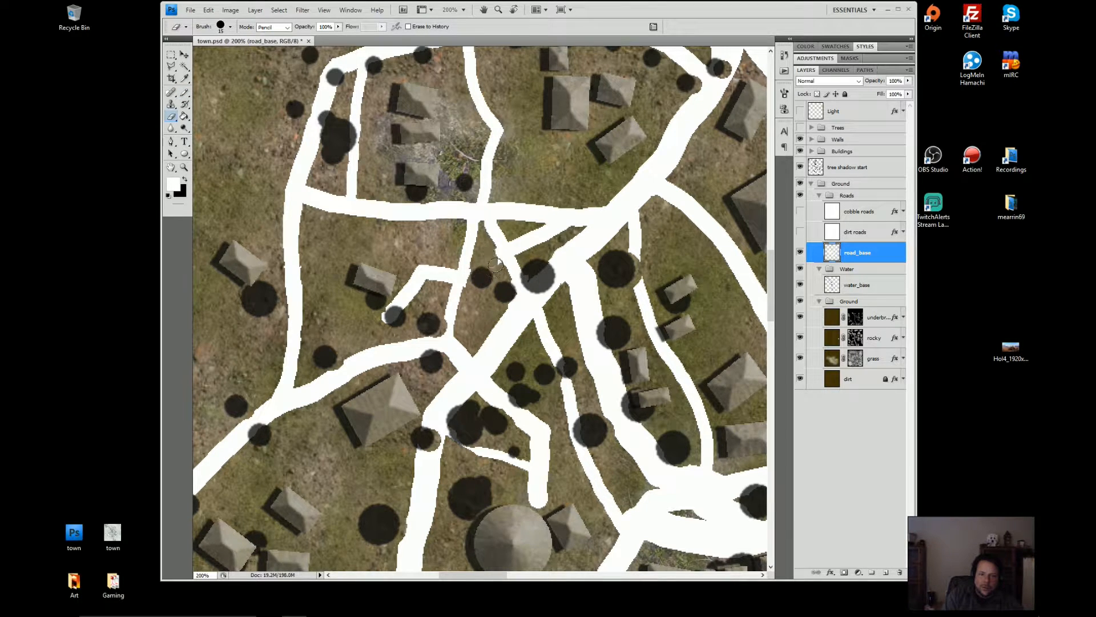
drag(495, 265, 508, 254)
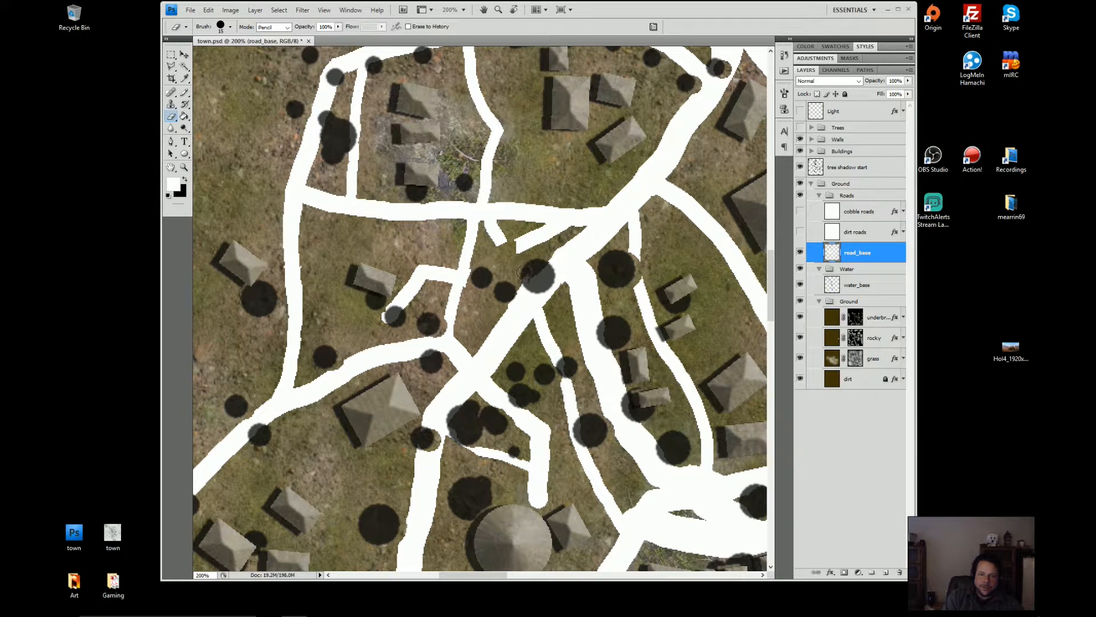
drag(551, 245, 560, 233)
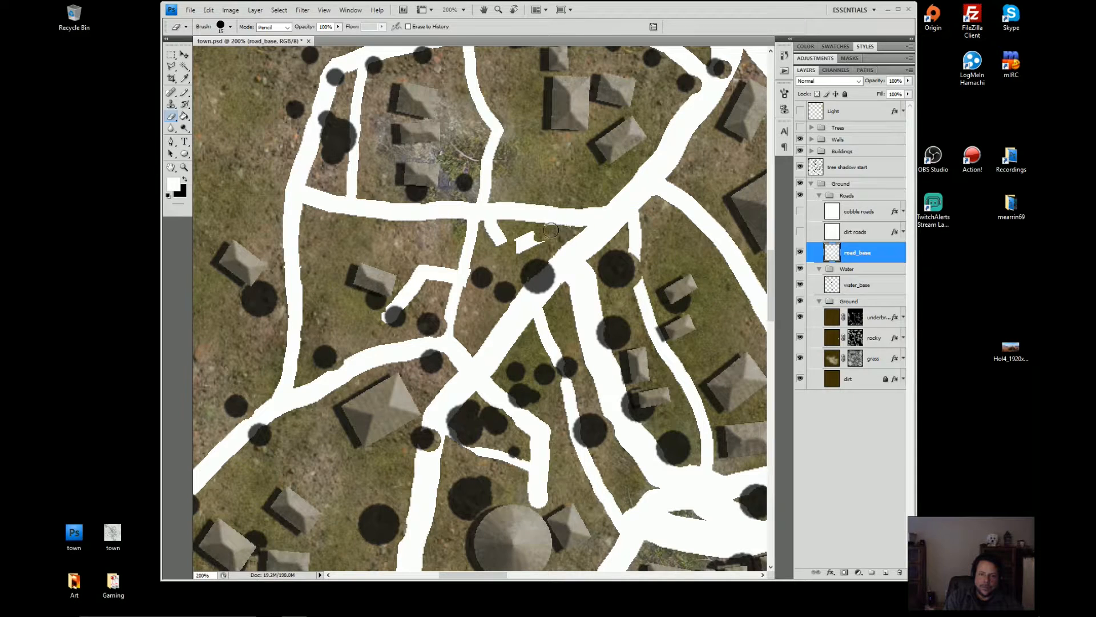
drag(546, 229, 525, 240)
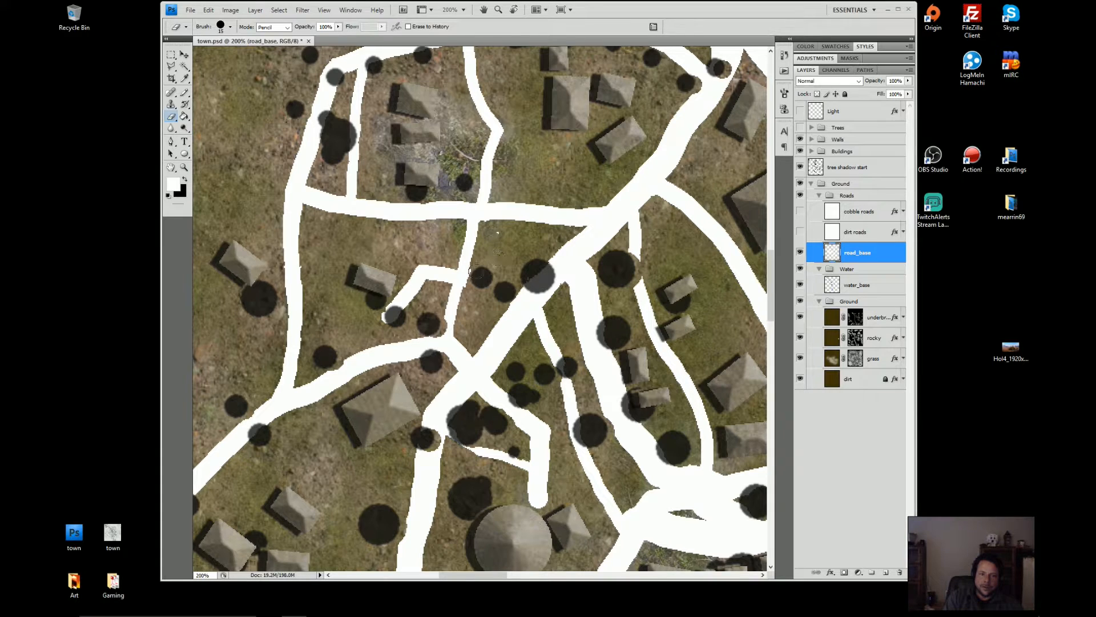
scroll(468, 280, down, 5)
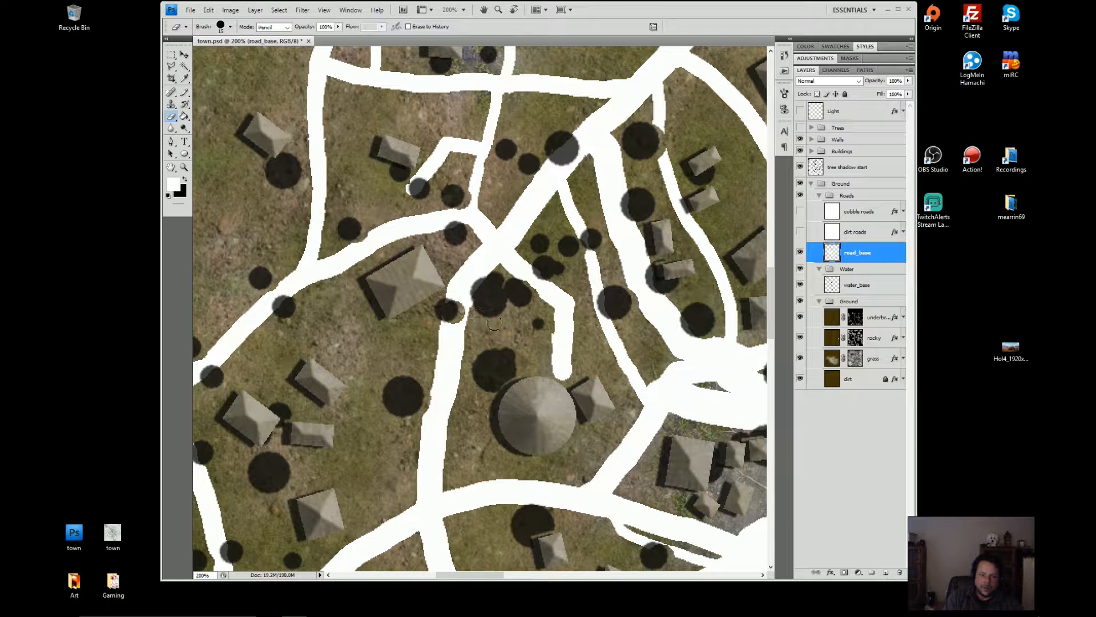
- Examine the roads in the southwestern and central parts of town and around the river crossing for further corrections
key(b)
mouse_move(453, 299)
mouse_down()
mouse_move(447, 326)
mouse_move(465, 294)
mouse_move(458, 330)
mouse_move(480, 273)
mouse_move(443, 355)
mouse_move(458, 358)
mouse_move(562, 272)
mouse_move(561, 260)
mouse_move(588, 273)
mouse_up()
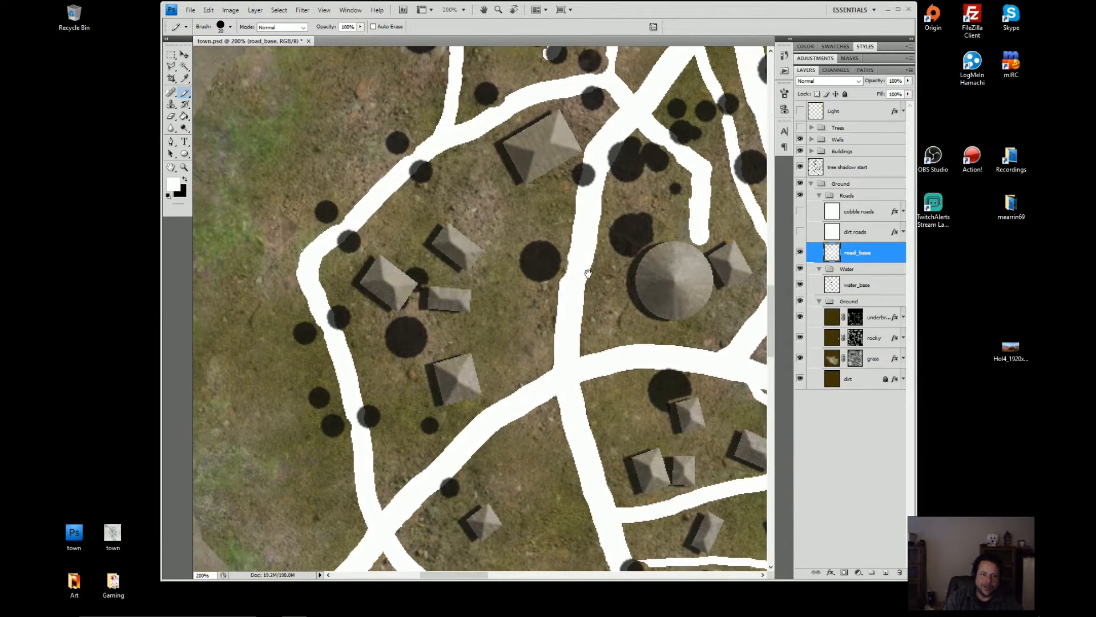
drag(604, 327, 588, 235)
drag(525, 409, 519, 341)
drag(563, 302, 449, 394)
drag(671, 235, 492, 379)
drag(518, 344, 451, 334)
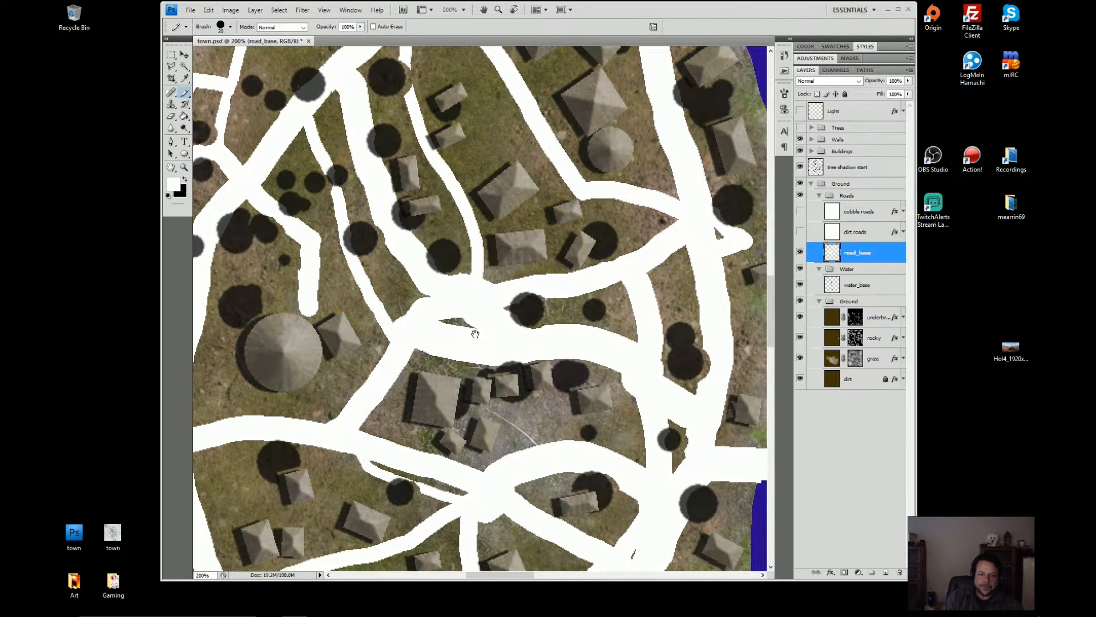
drag(560, 378, 536, 315)
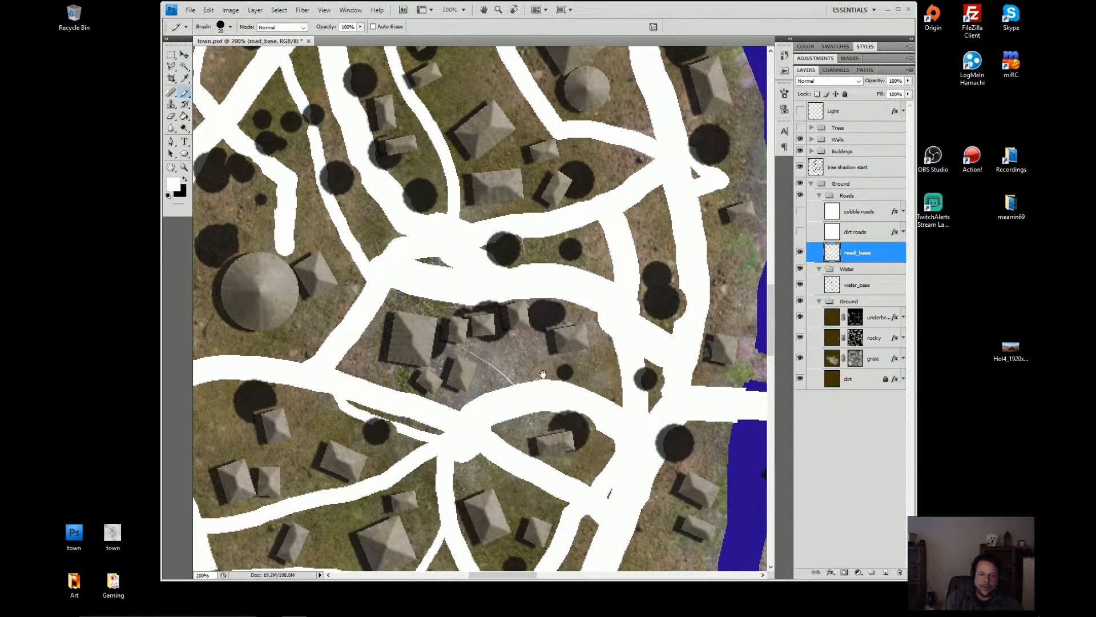
mouse_move(553, 411)
mouse_down()
mouse_move(536, 333)
mouse_move(533, 354)
mouse_move(520, 357)
mouse_move(469, 341)
mouse_up()
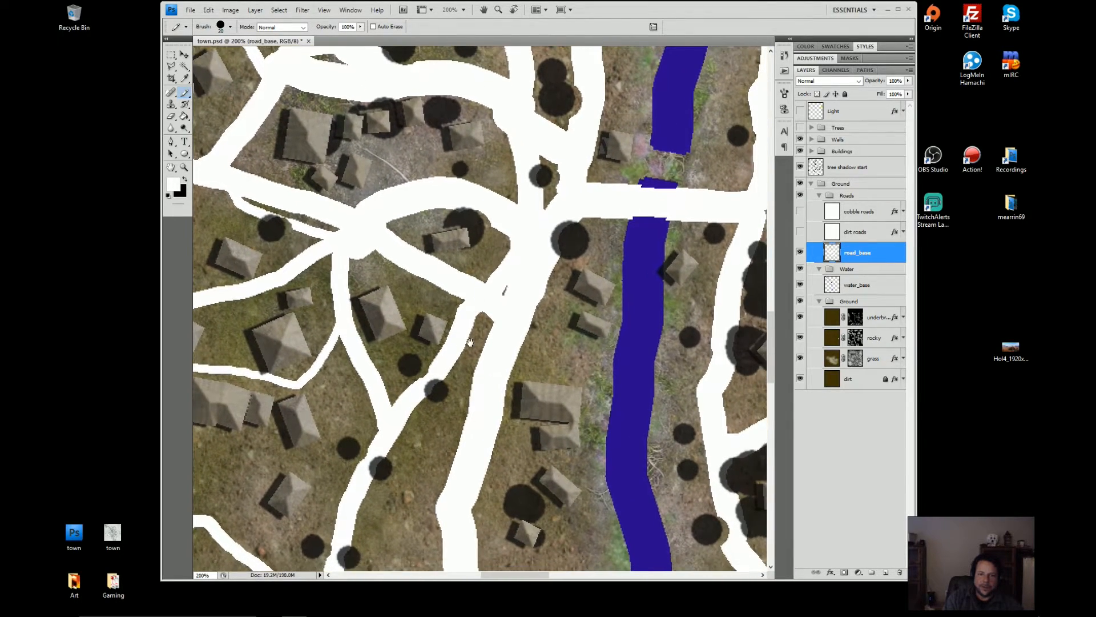
mouse_move(463, 392)
mouse_down()
mouse_move(472, 371)
mouse_move(556, 398)
mouse_up()
- Touch up the road edges around the tree shadows just west of the bridge with the Pencil
key(e)
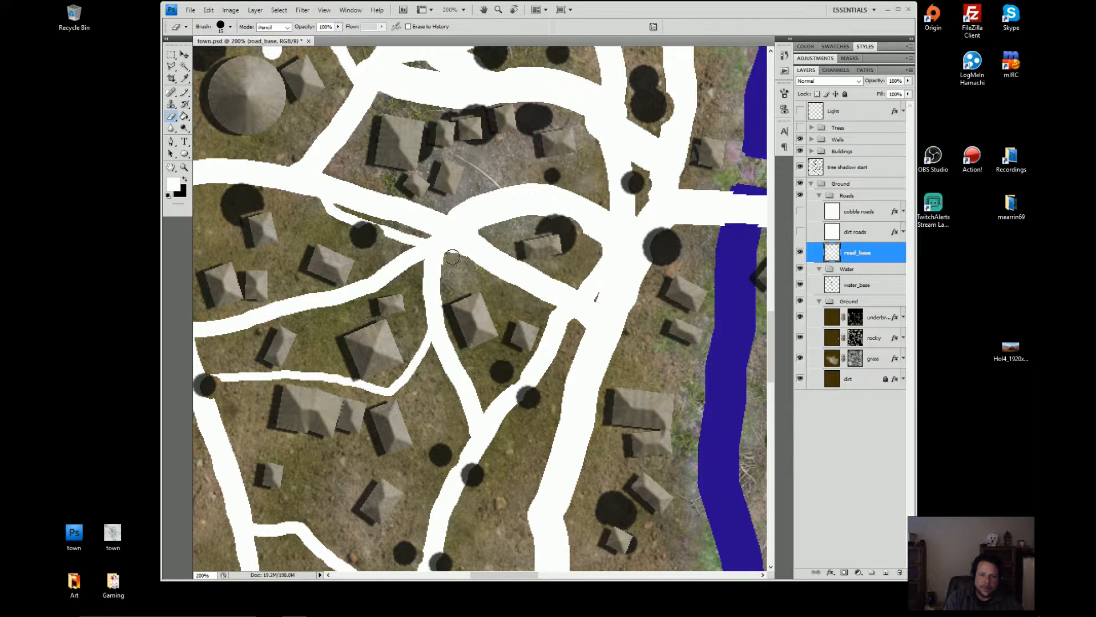
drag(555, 184, 477, 229)
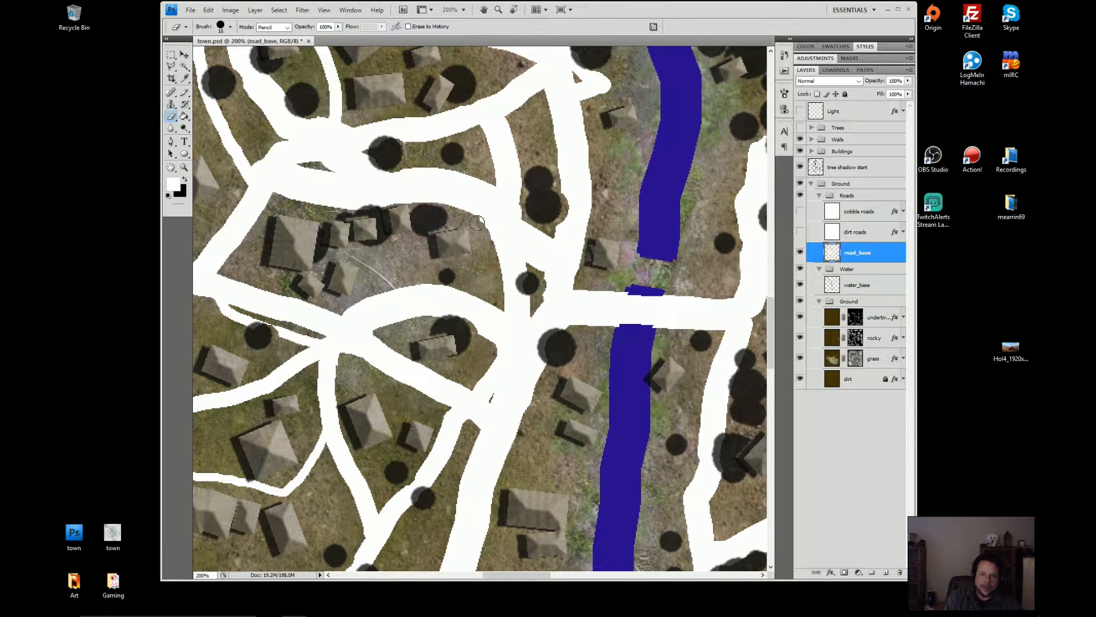
key(b)
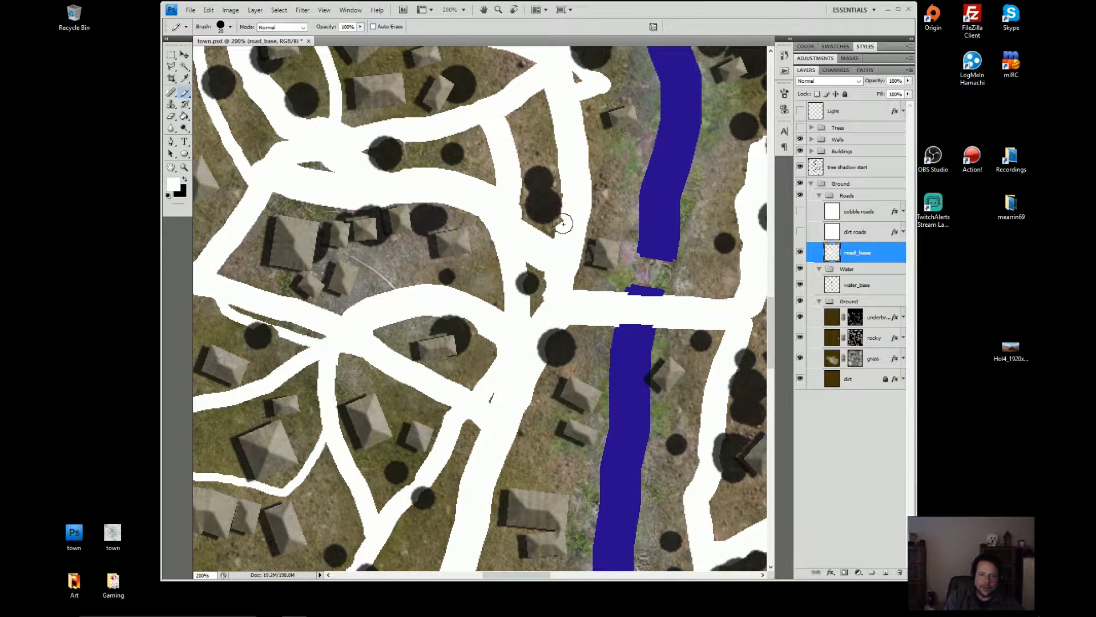
drag(550, 275, 548, 299)
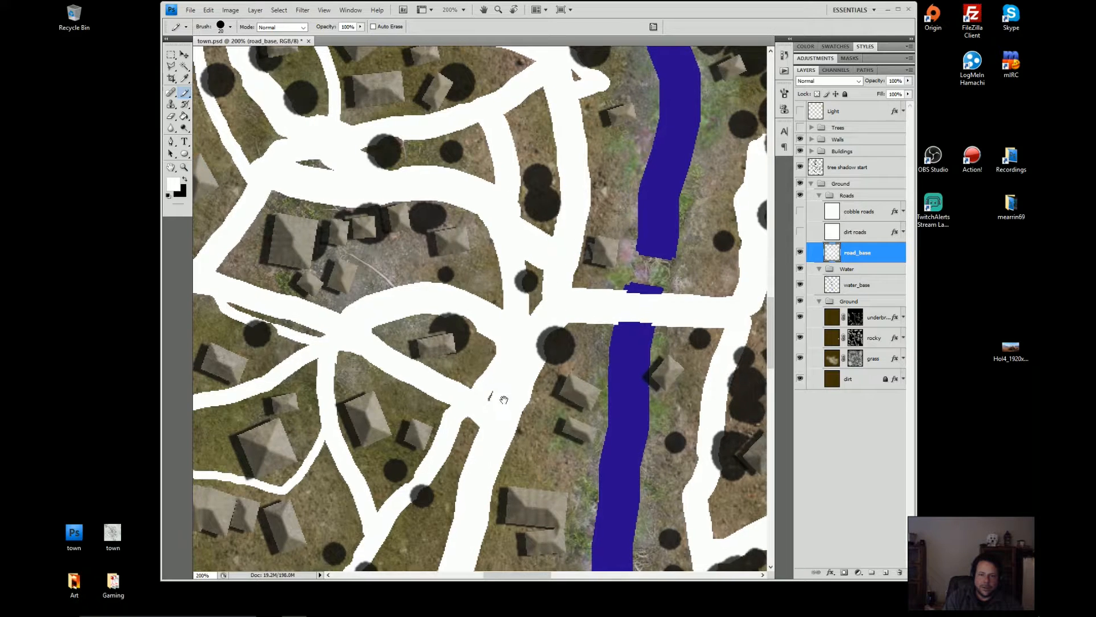
- Erase the dead-end road running north toward the tree cluster east of the river
mouse_move(500, 415)
mouse_down()
mouse_move(422, 329)
mouse_move(358, 350)
mouse_up()
drag(573, 259, 424, 458)
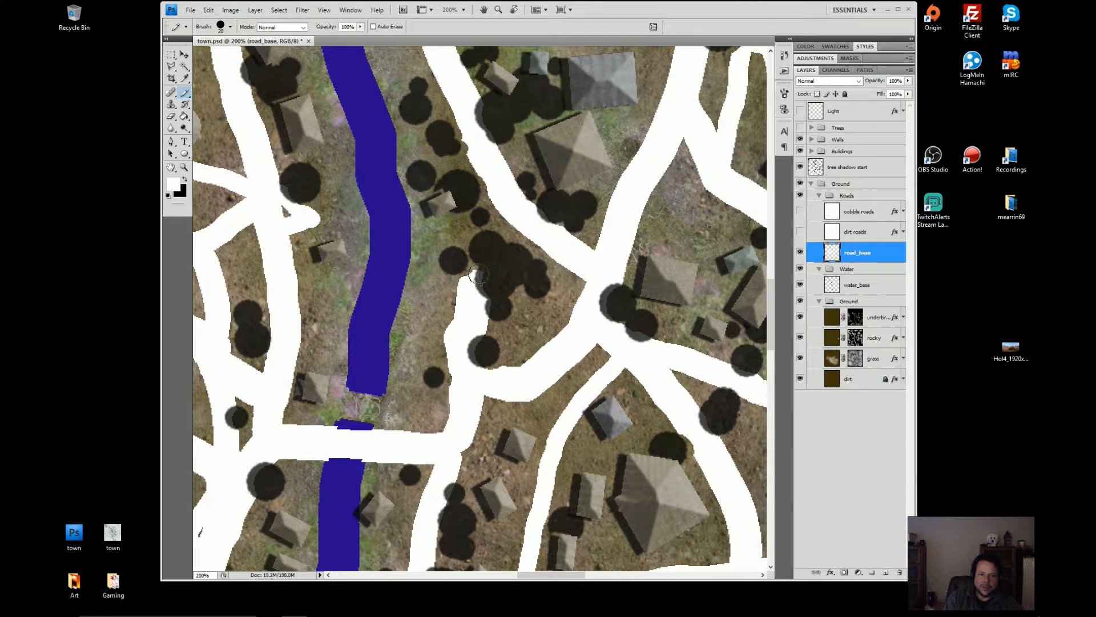
key(e)
mouse_move(464, 290)
mouse_down()
mouse_move(451, 321)
mouse_move(482, 302)
mouse_move(489, 320)
mouse_move(461, 369)
mouse_move(487, 362)
mouse_move(460, 374)
mouse_move(447, 405)
mouse_move(461, 288)
mouse_move(502, 369)
mouse_move(515, 358)
mouse_move(460, 389)
mouse_move(452, 406)
mouse_move(524, 383)
mouse_move(479, 410)
mouse_move(463, 438)
mouse_up()
- Smooth the bend of the road rising northeast from the bridge's eastern end with the Pencil and Eraser
key(b)
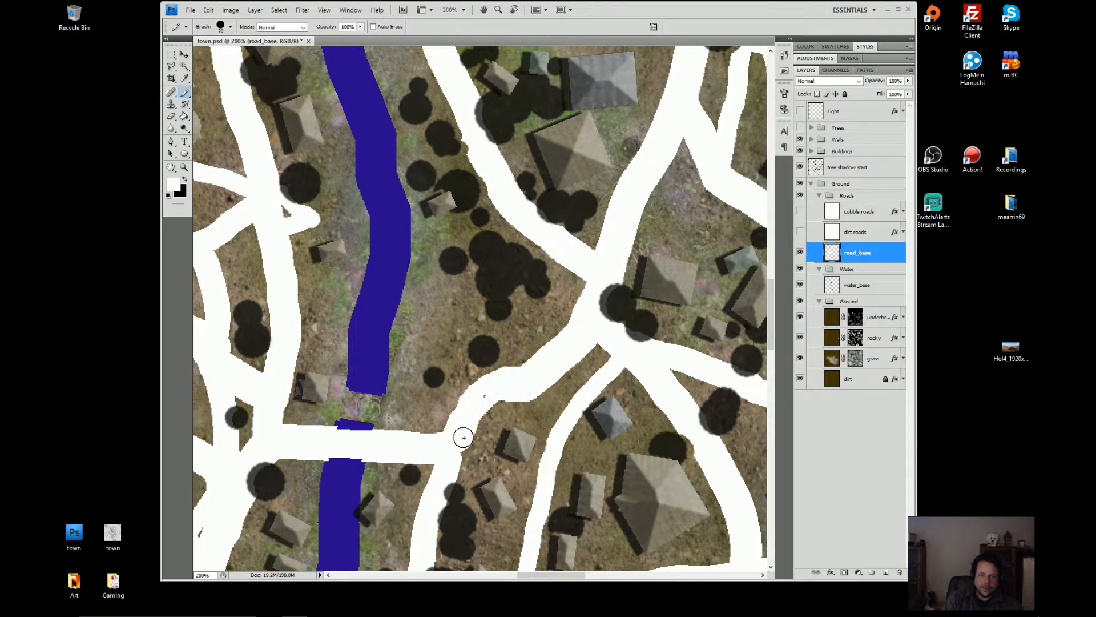
mouse_move(518, 384)
mouse_down()
mouse_move(532, 406)
mouse_move(503, 408)
mouse_move(553, 383)
mouse_up()
key(e)
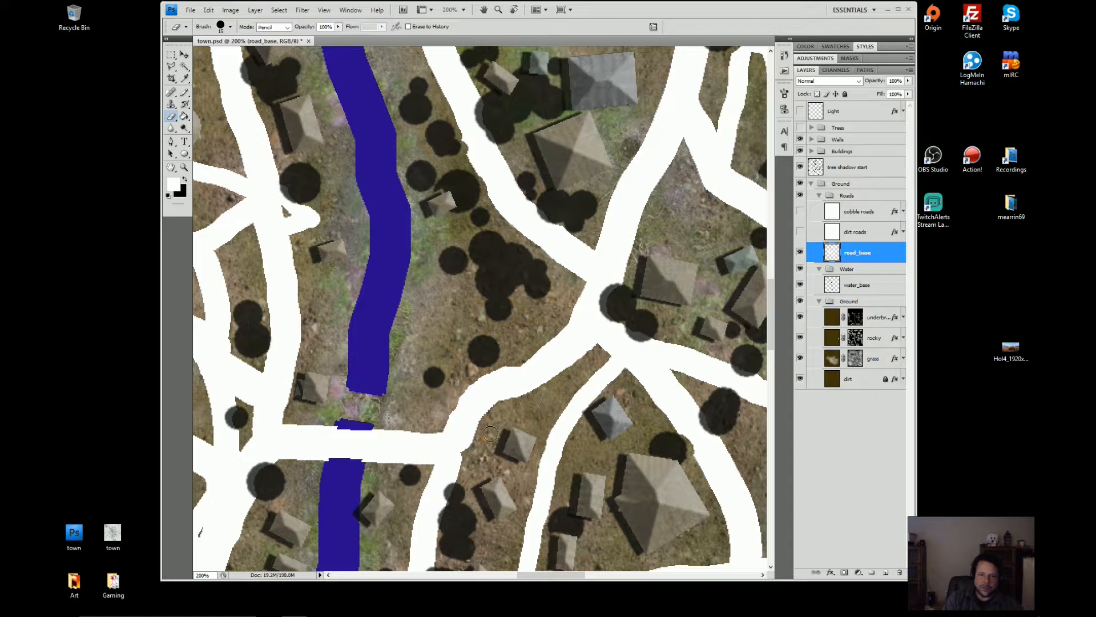
key(b)
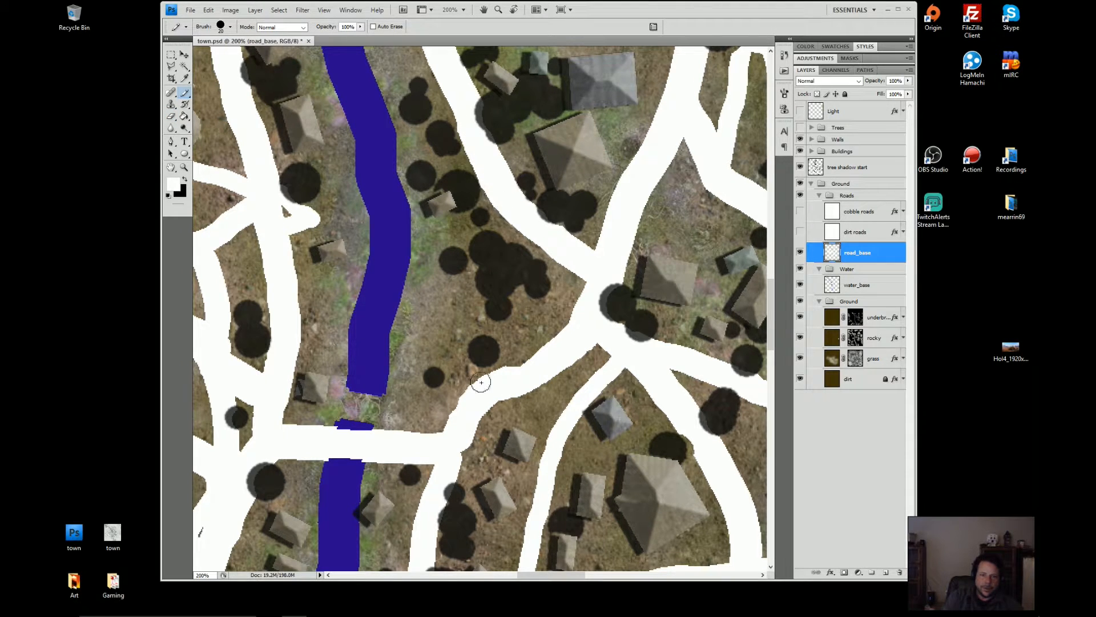
drag(486, 435, 512, 334)
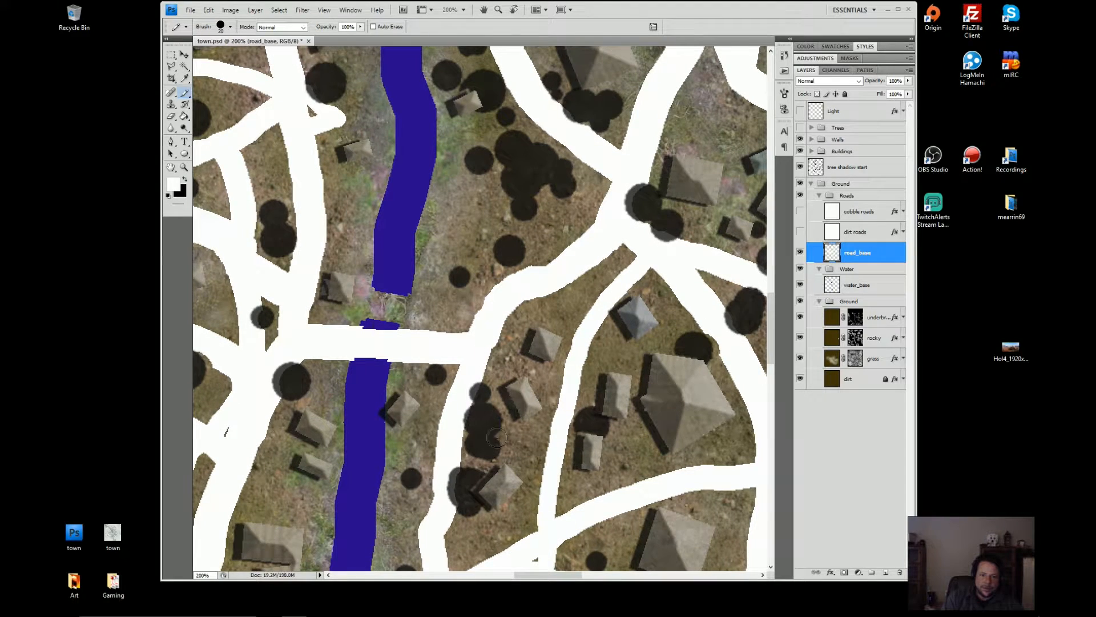
- Fill in the road edge beside the tree shadow east of the river, south of the bridge, with the Pencil
drag(497, 438, 488, 165)
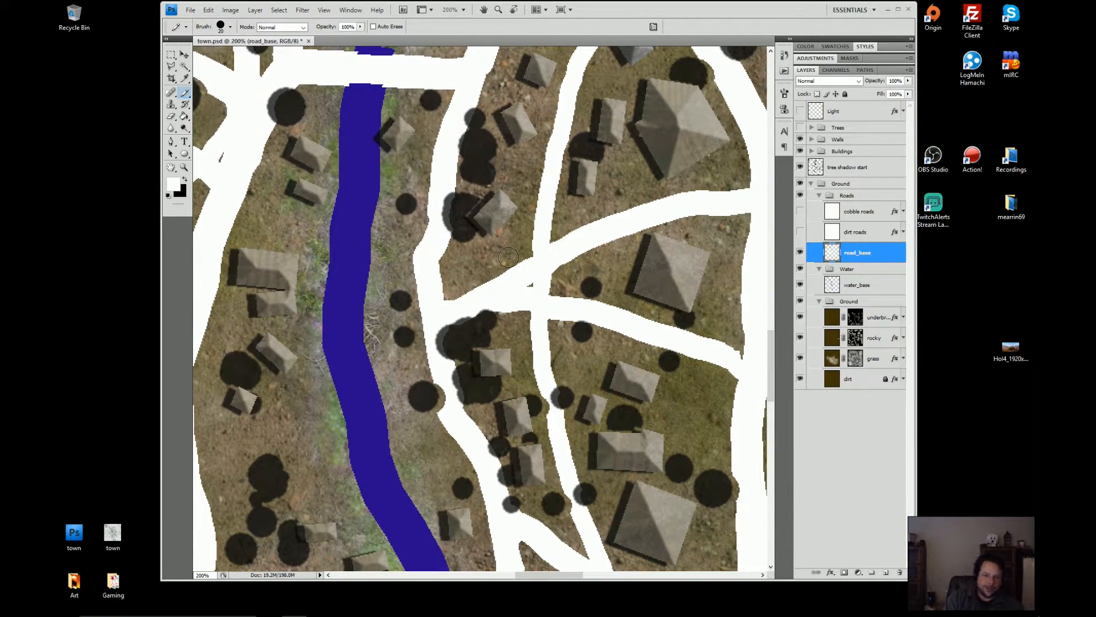
right_click(427, 401)
click(443, 378)
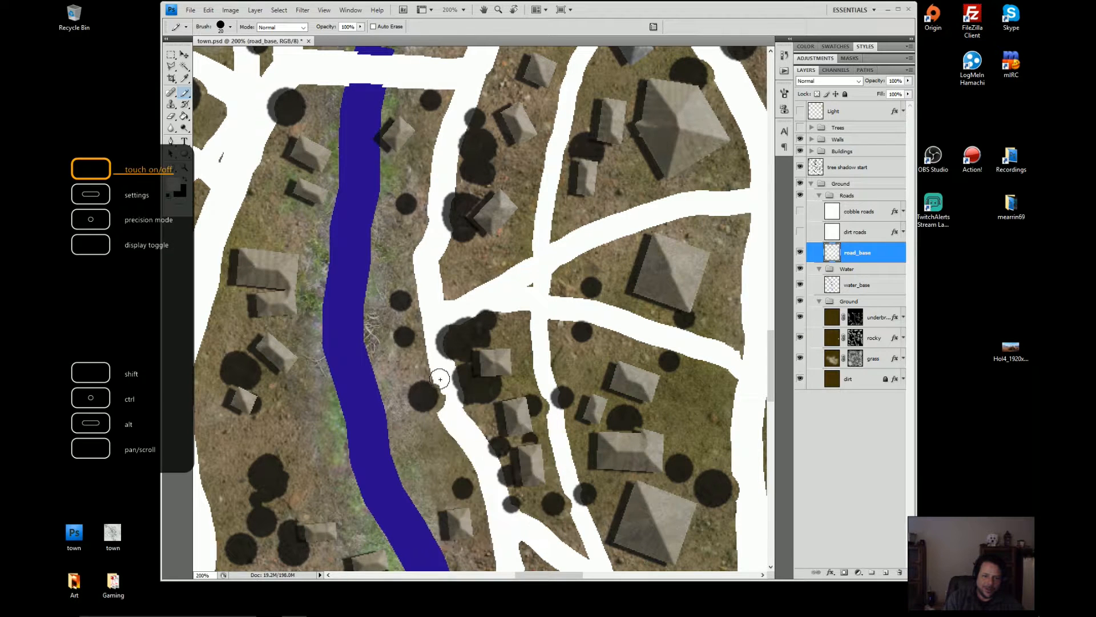
drag(440, 379, 447, 409)
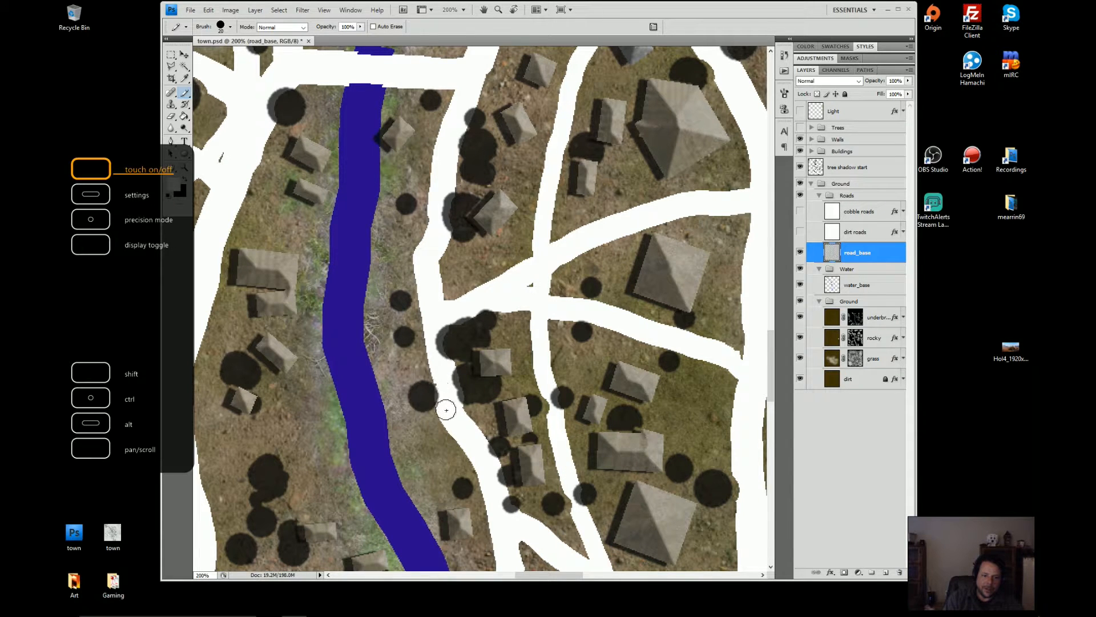
- Smooth the edges of the eastern north-south road and the diagonal road southwest of the river with the Pencil
drag(478, 457, 435, 258)
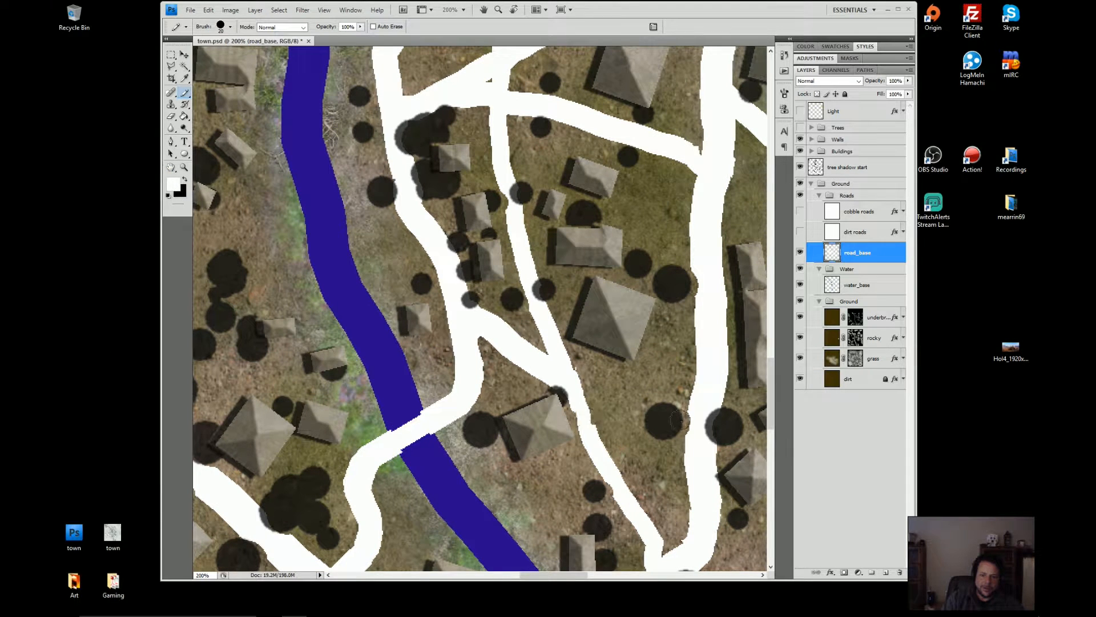
drag(690, 418, 685, 433)
drag(567, 485, 610, 286)
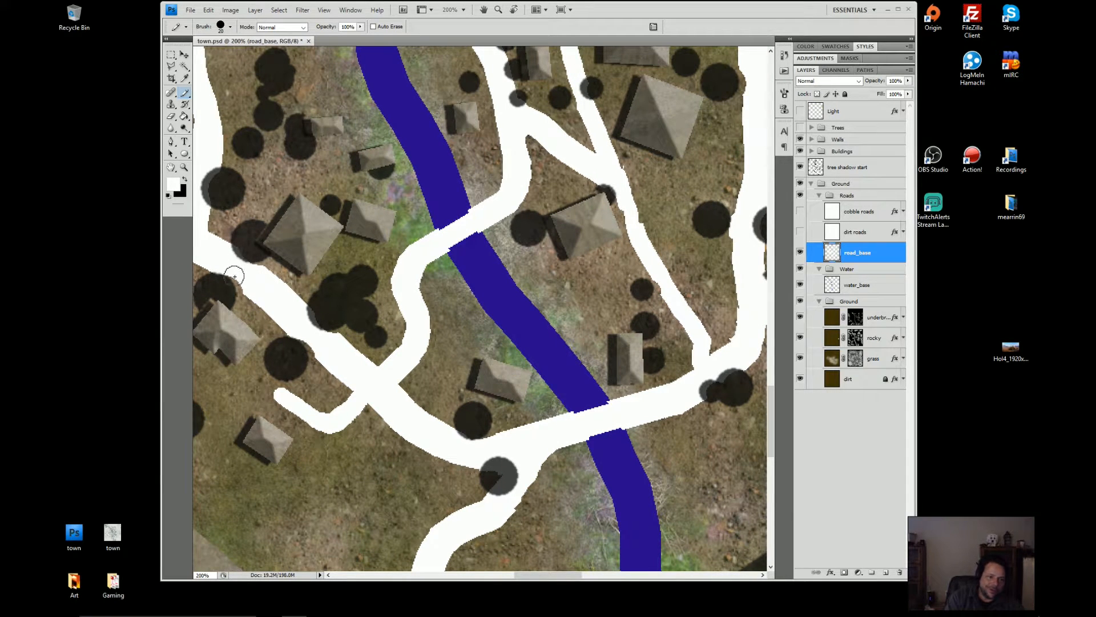
drag(238, 278, 249, 288)
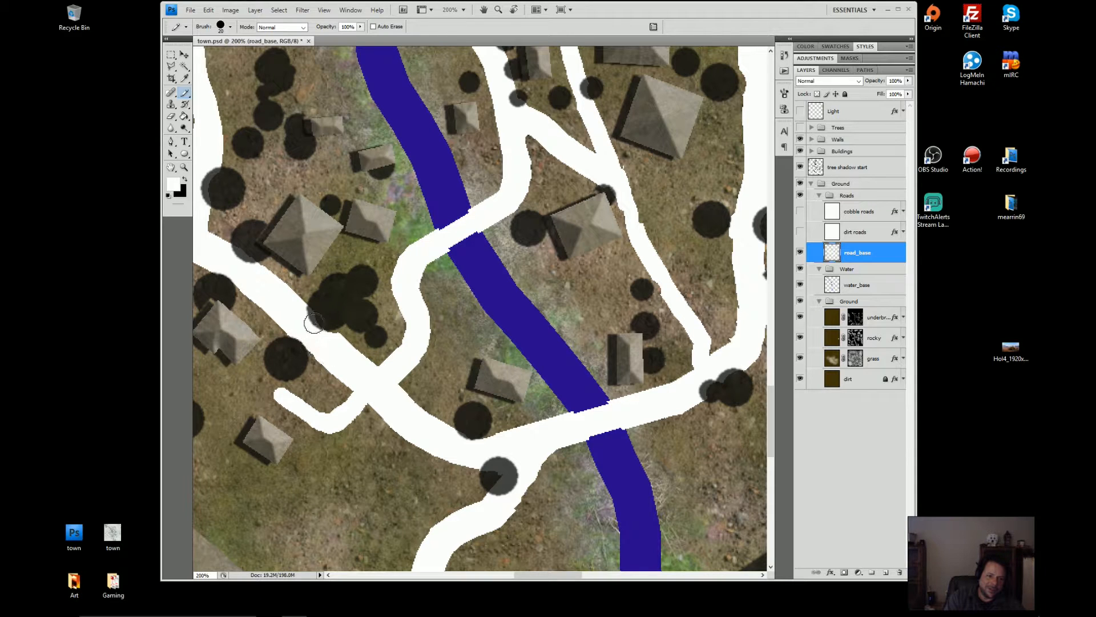
drag(328, 335, 332, 341)
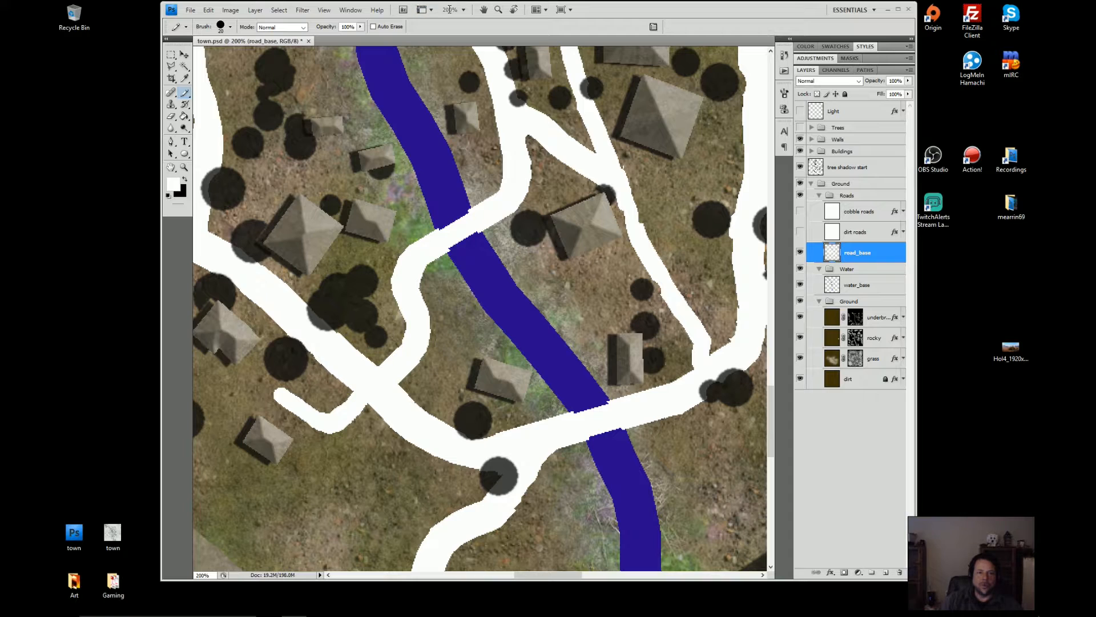
- Show the cobble roads and dirt roads layers and mask dirt roads with a selection loaded from the road_base layer
click(462, 35)
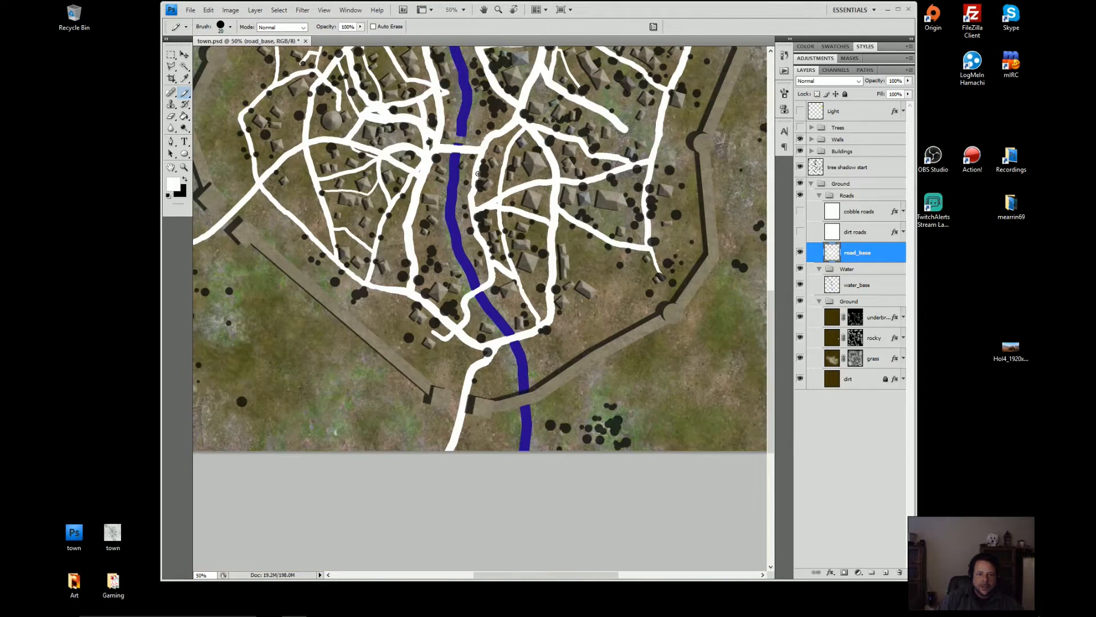
drag(525, 113, 564, 173)
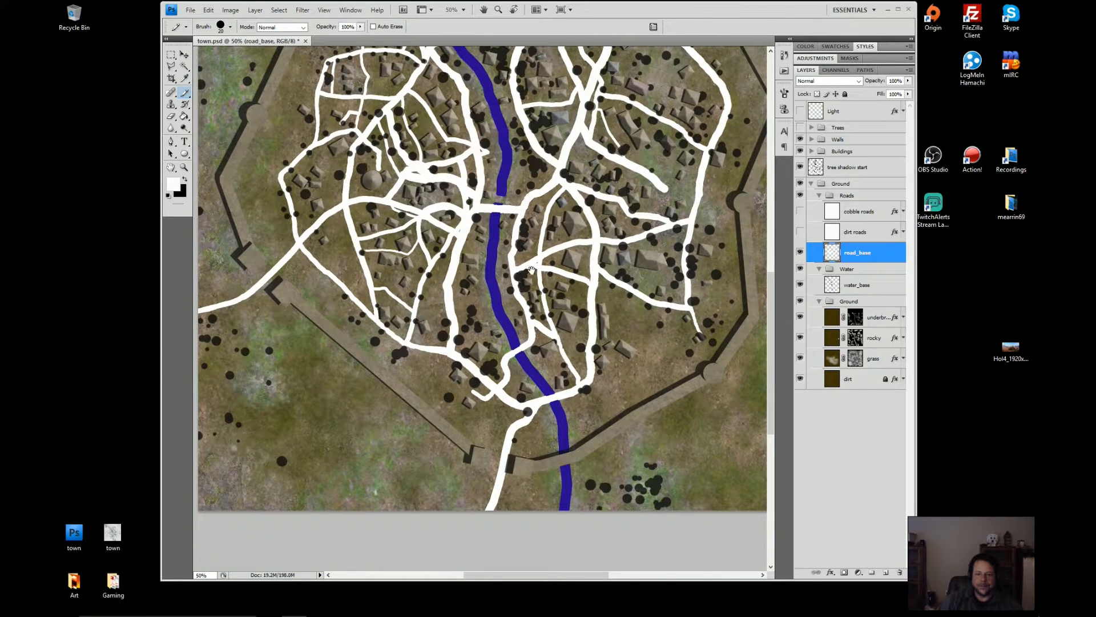
drag(541, 398, 515, 508)
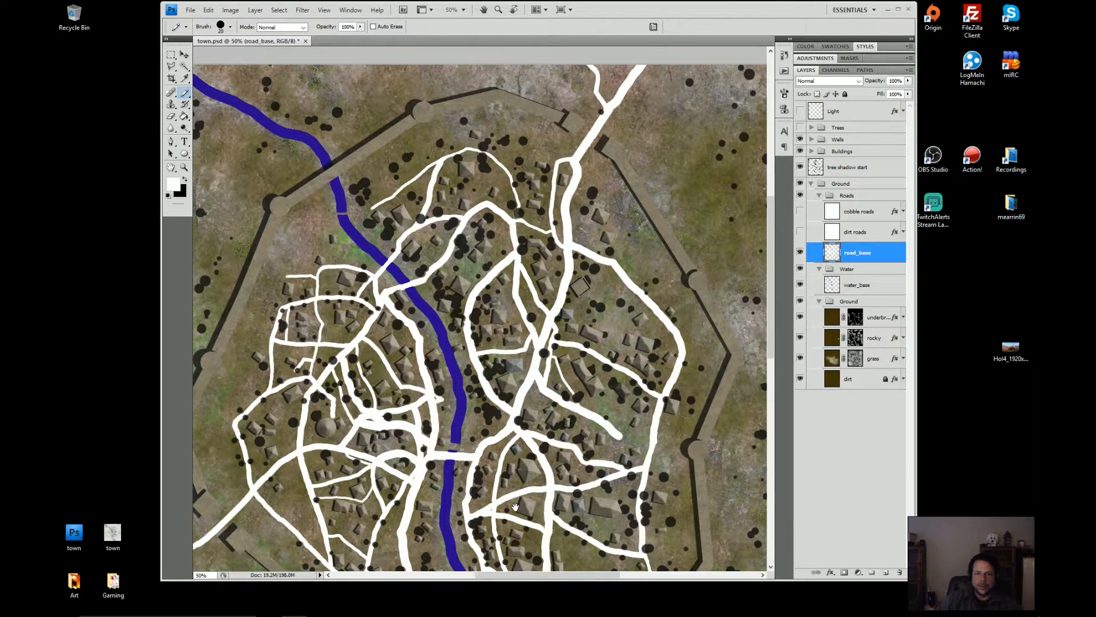
drag(579, 353, 565, 360)
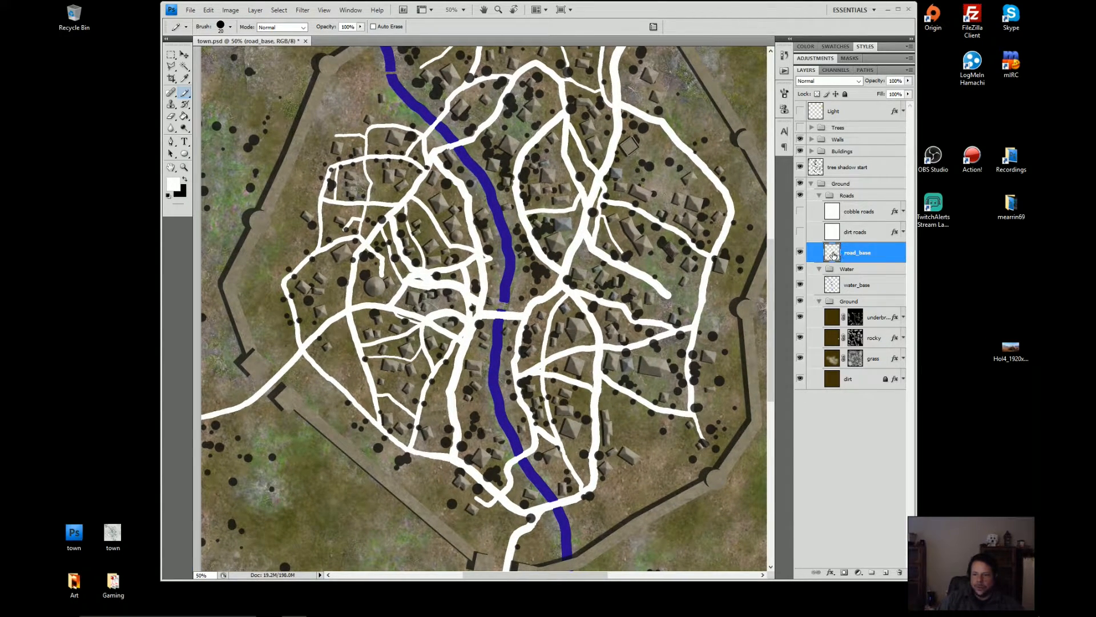
click(799, 211)
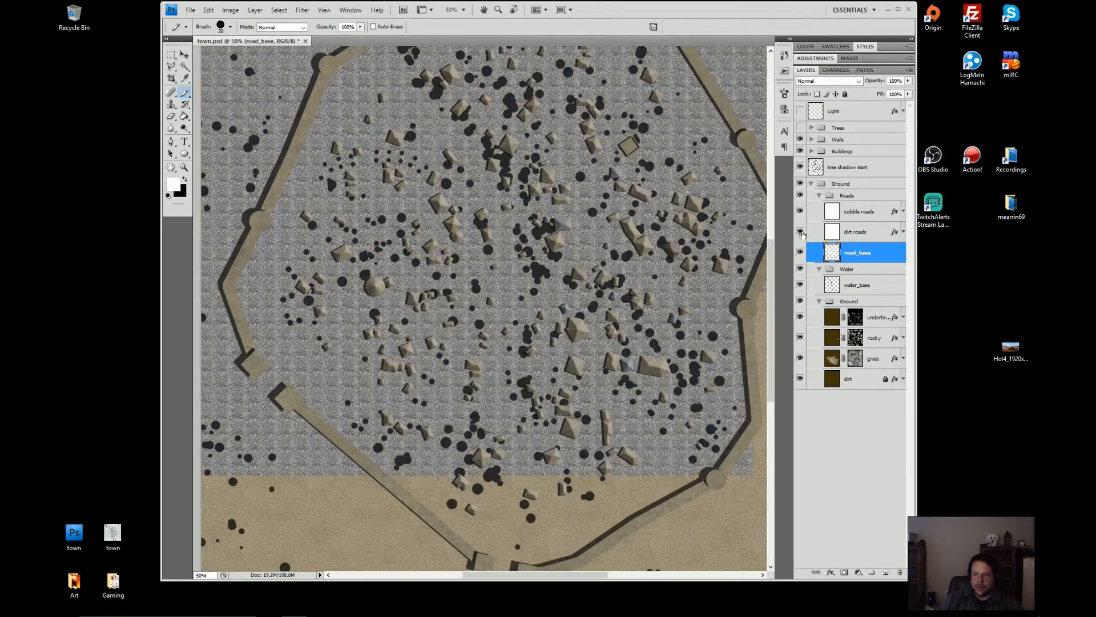
ctrl+click(836, 254)
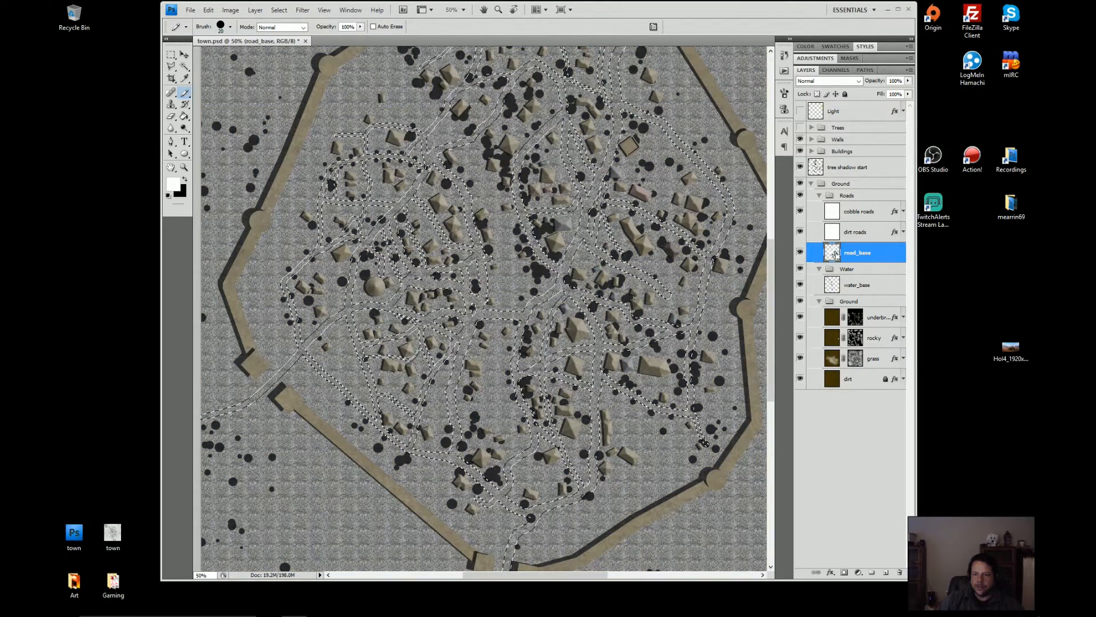
click(856, 232)
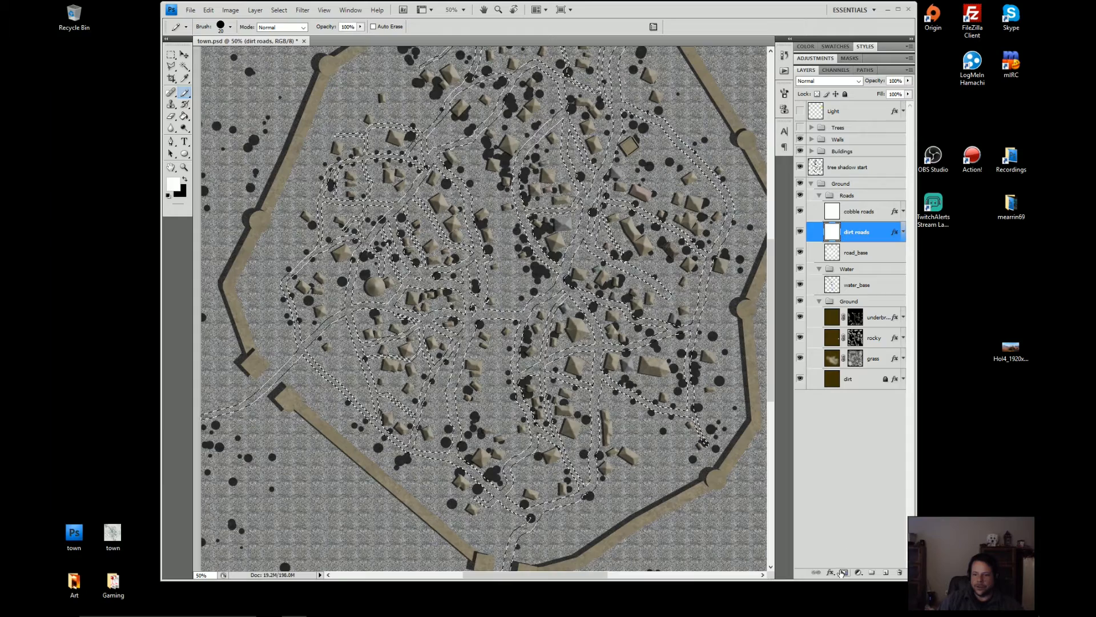
click(845, 572)
- Add a layer mask to the cobble roads layer from the outline of the road_base layer
click(857, 211)
key(x)
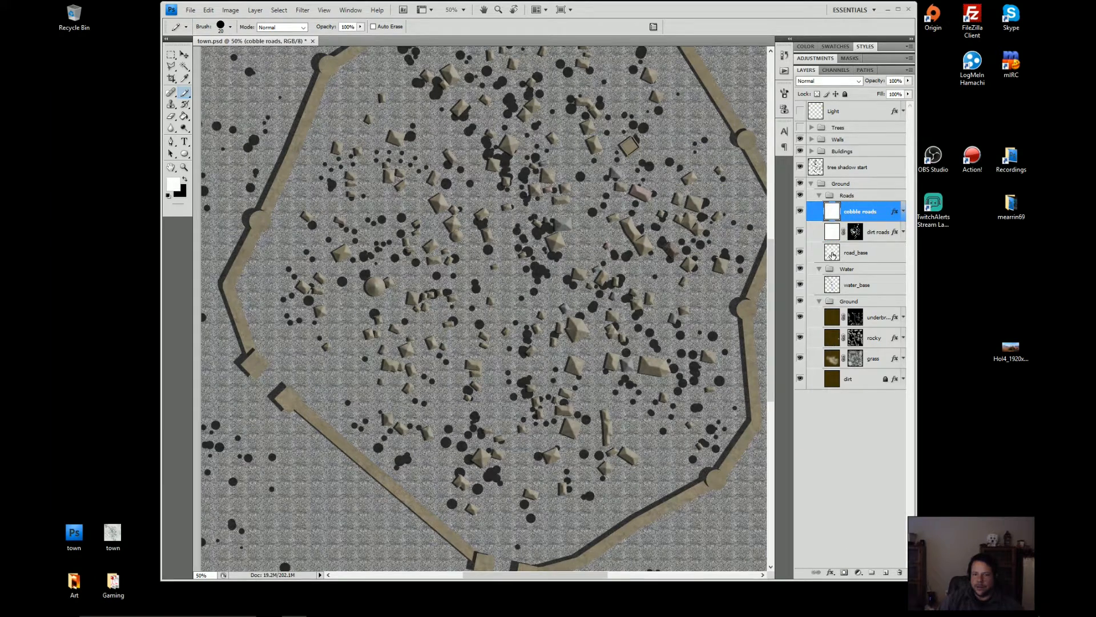
ctrl+click(835, 252)
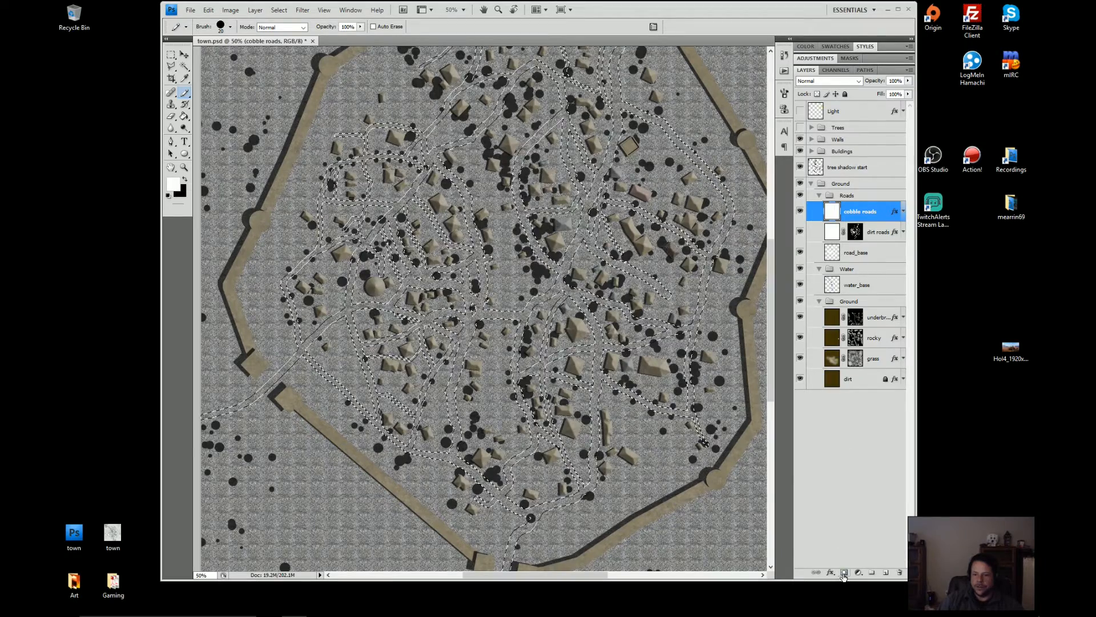
click(844, 572)
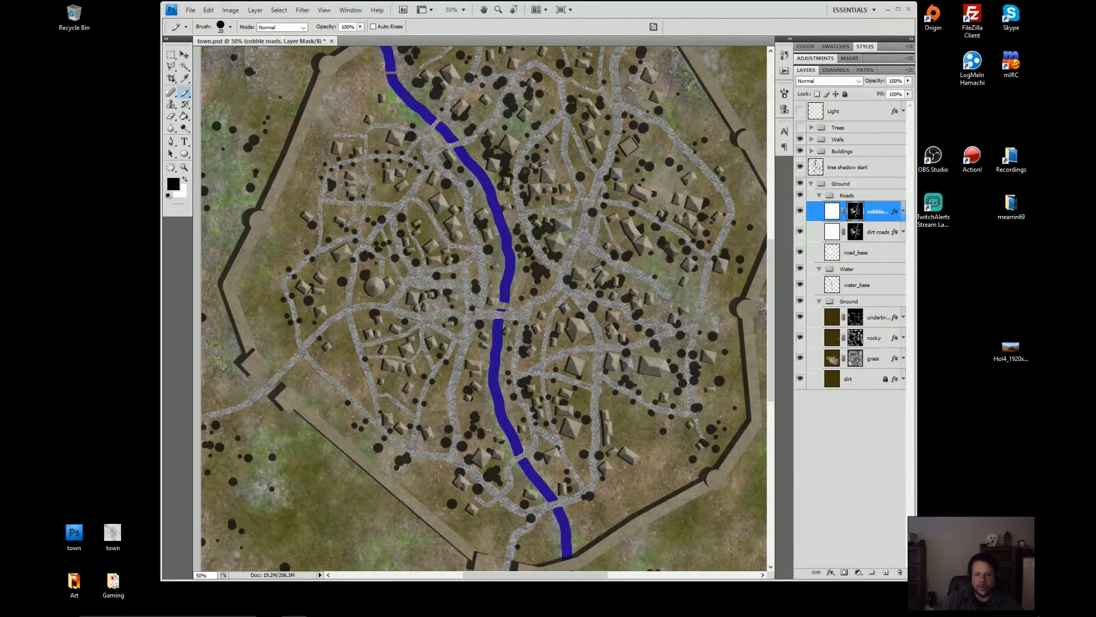
mouse_move(702, 132)
mouse_down()
mouse_move(640, 322)
mouse_move(703, 216)
mouse_move(687, 206)
mouse_up()
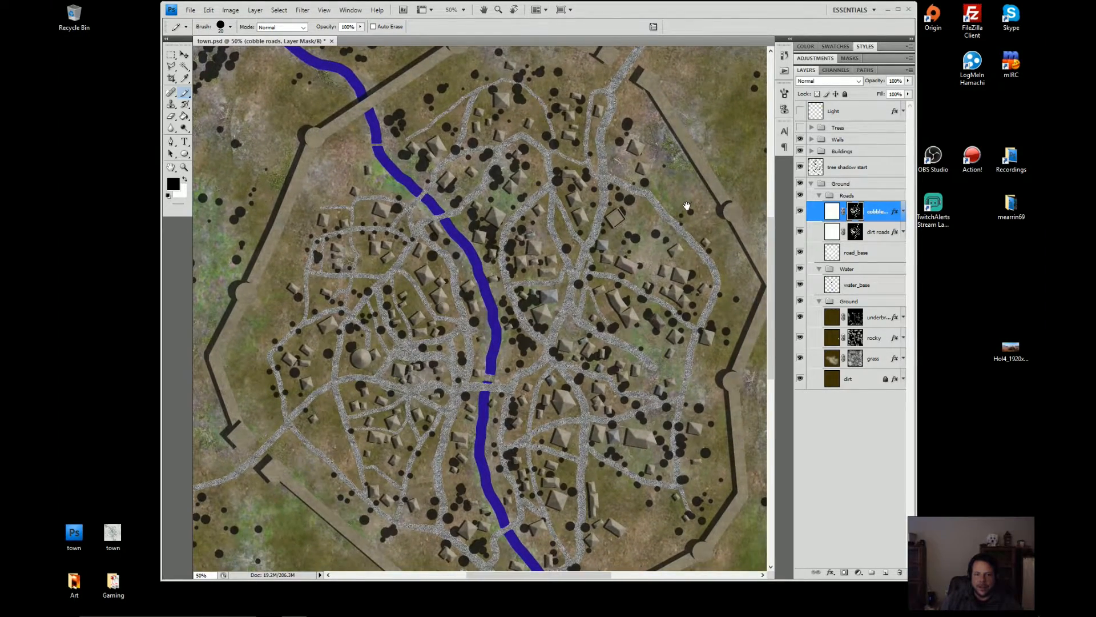
- Hide the tree shadow start layer, then collapse and hide the Roads group
click(800, 167)
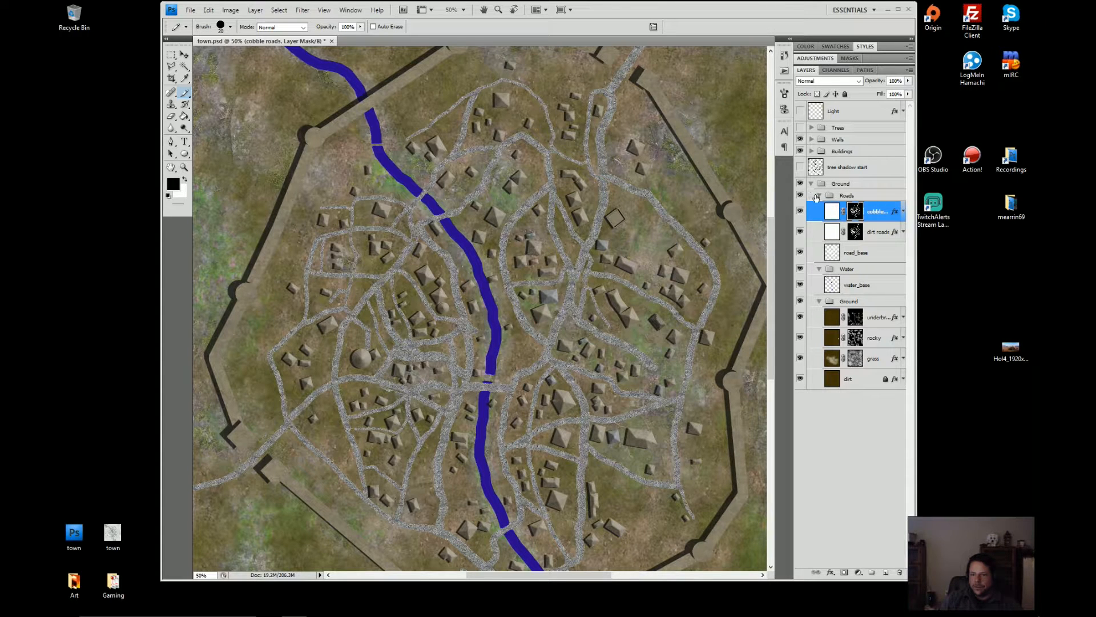
click(817, 196)
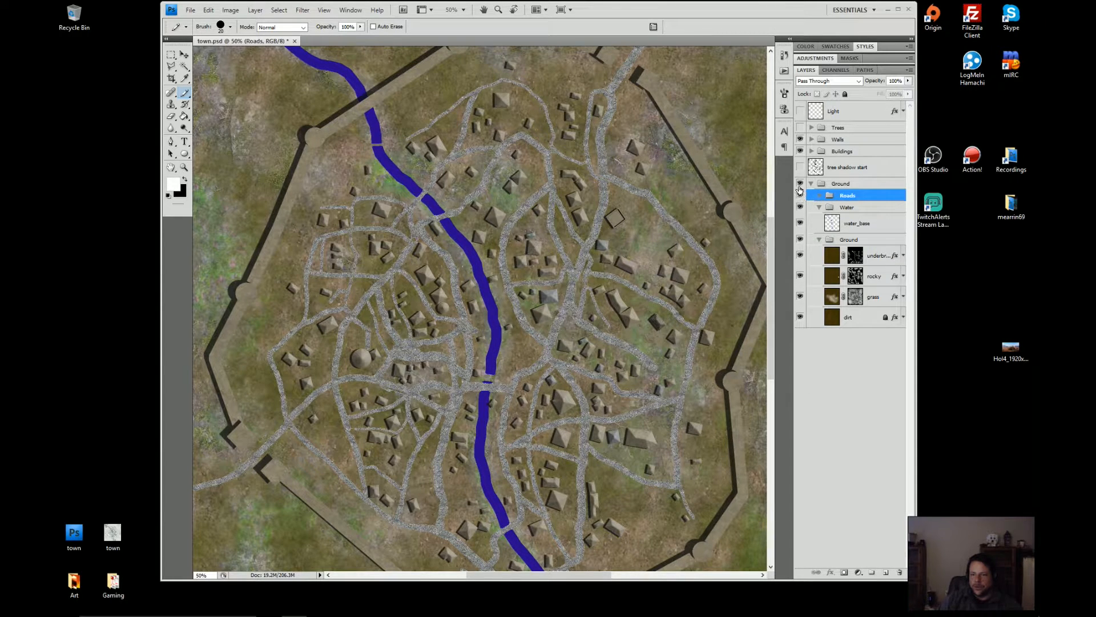
click(800, 196)
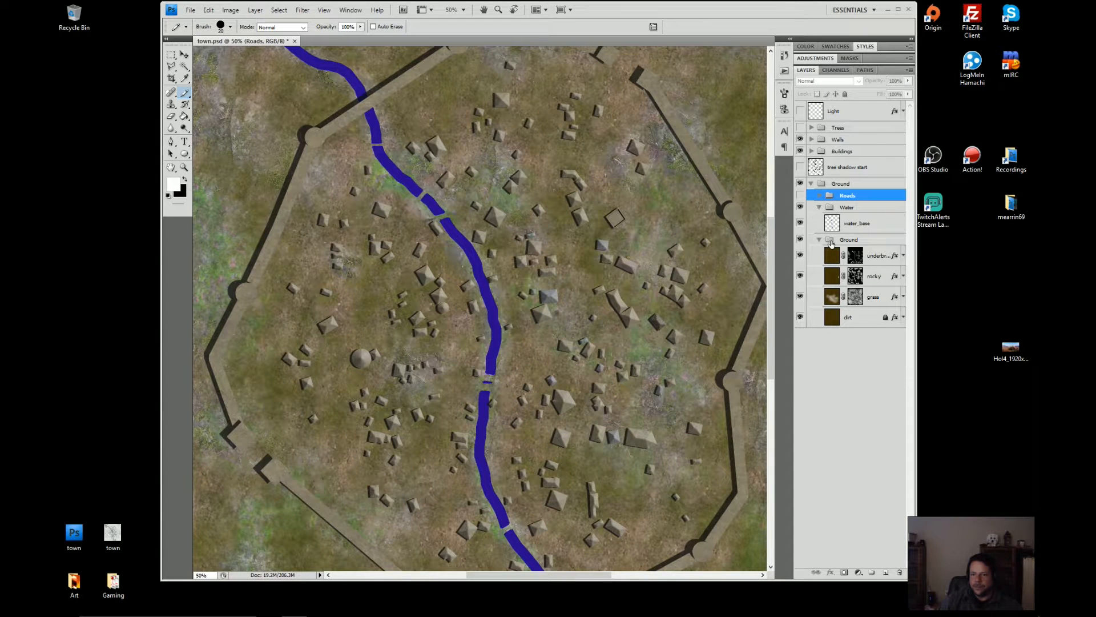
- On the water_base layer, sample the river's blue and fill the river gap at the southernmost crossing with the Pencil
click(850, 226)
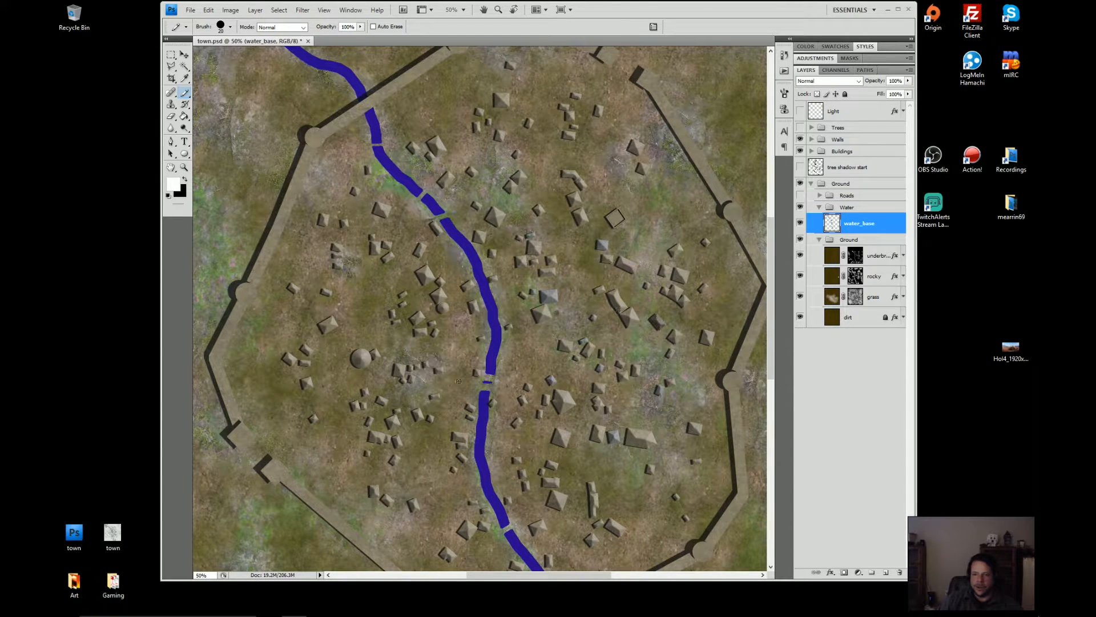
drag(514, 451, 480, 245)
click(464, 10)
click(456, 59)
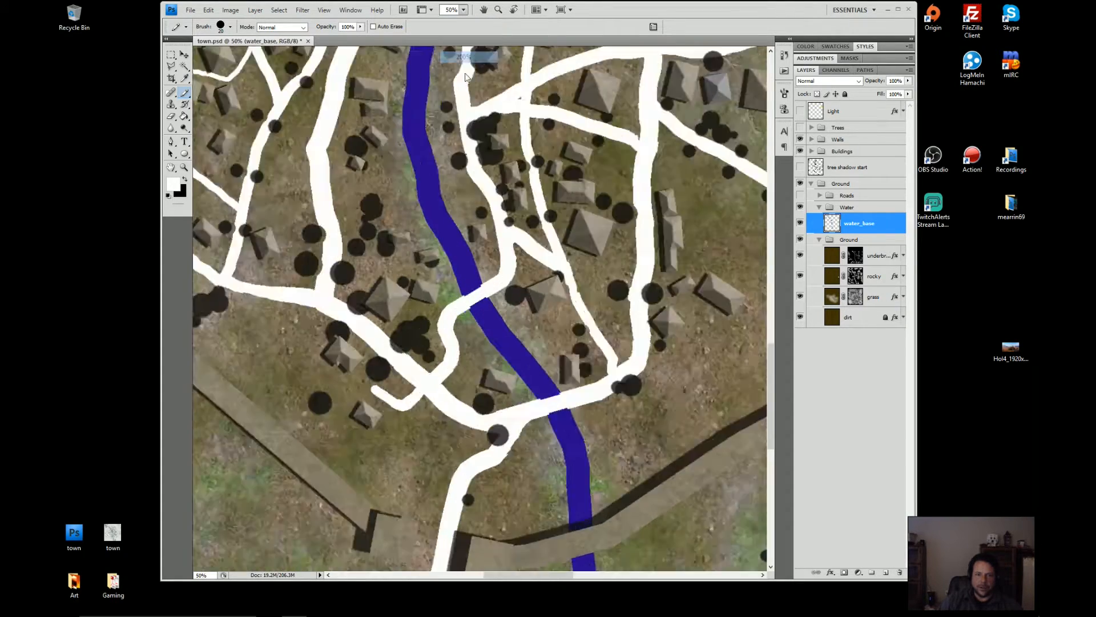
drag(534, 396, 470, 273)
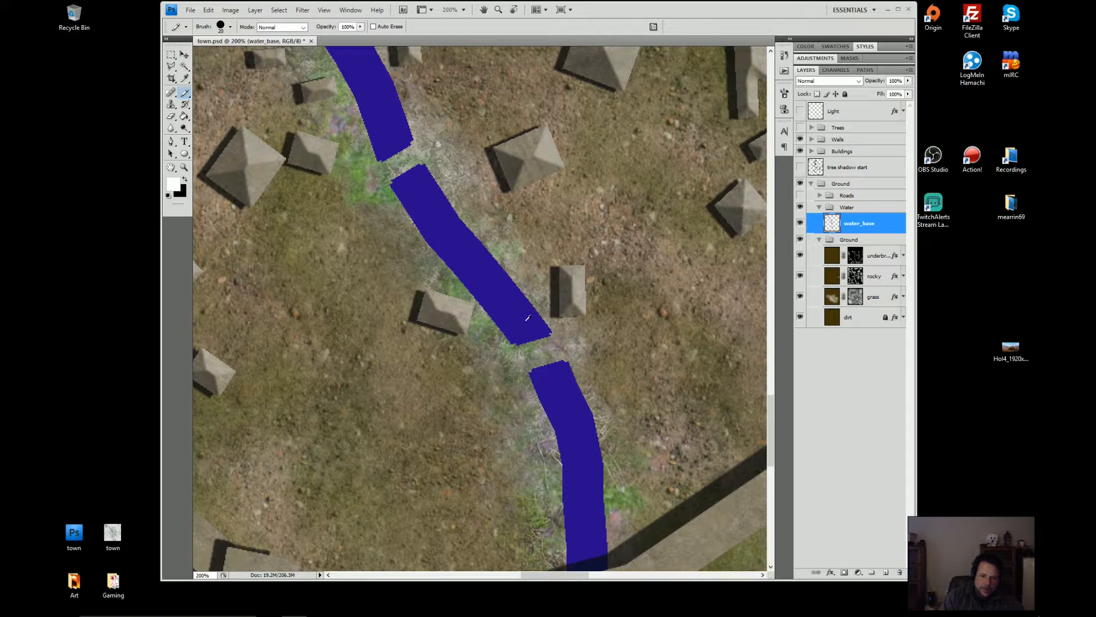
alt+click(523, 342)
mouse_move(524, 343)
mouse_down()
mouse_move(528, 359)
mouse_move(528, 341)
mouse_move(546, 350)
mouse_move(545, 334)
mouse_up()
- Paint the river closed at the second crossing from the south, between the house clusters
mouse_move(567, 456)
mouse_down()
mouse_move(526, 249)
mouse_move(519, 103)
mouse_up()
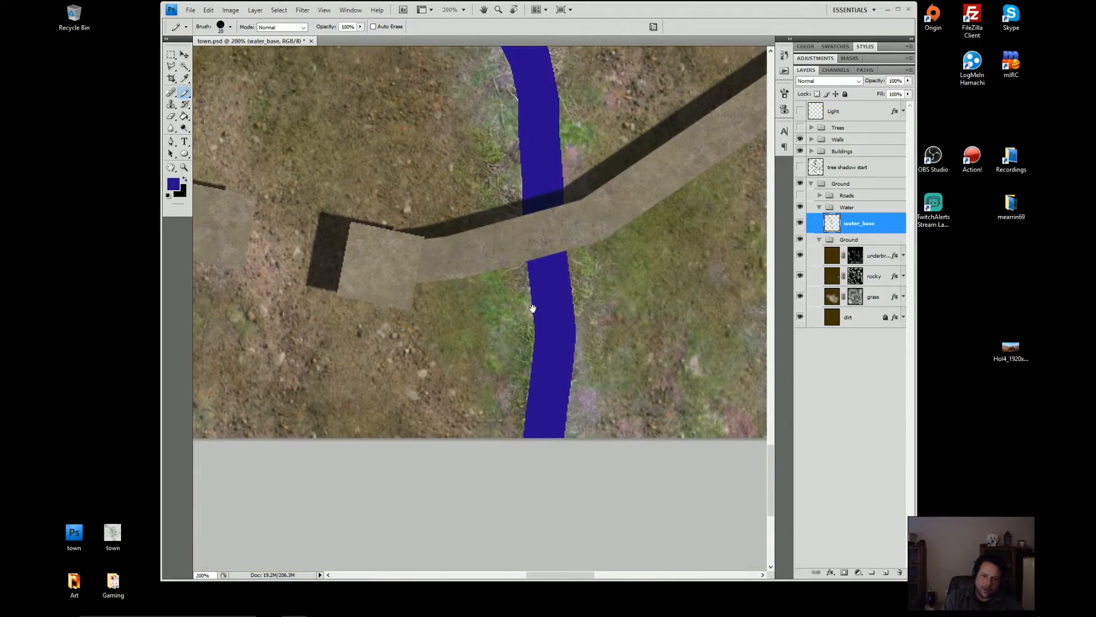
drag(530, 149, 552, 514)
drag(546, 307, 638, 394)
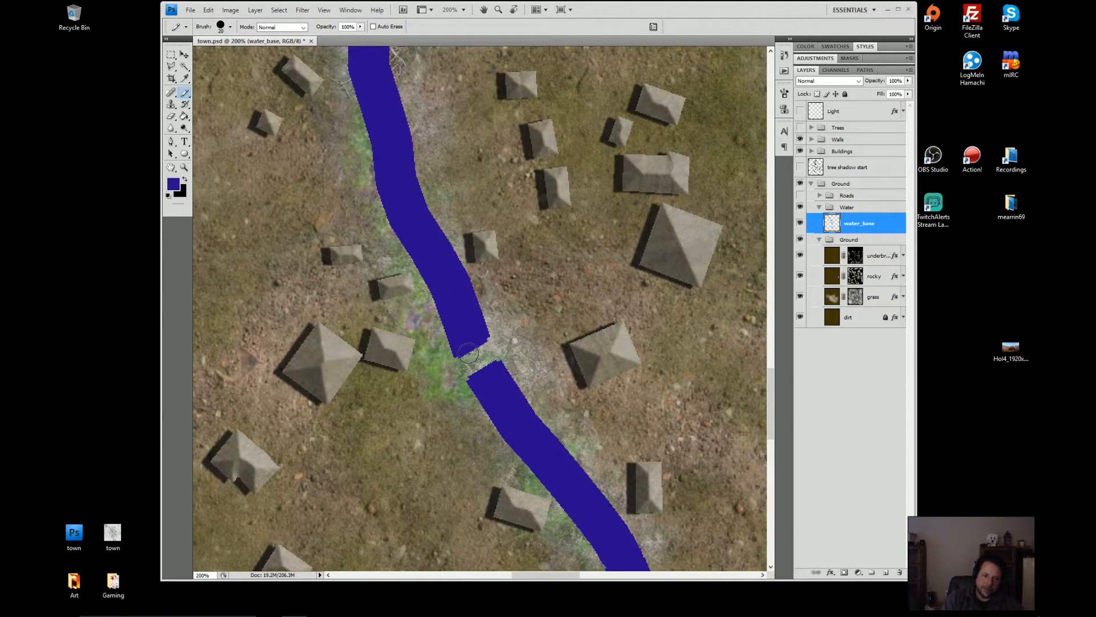
mouse_move(466, 357)
mouse_down()
mouse_move(468, 372)
mouse_move(463, 351)
mouse_move(475, 357)
mouse_move(480, 337)
mouse_up()
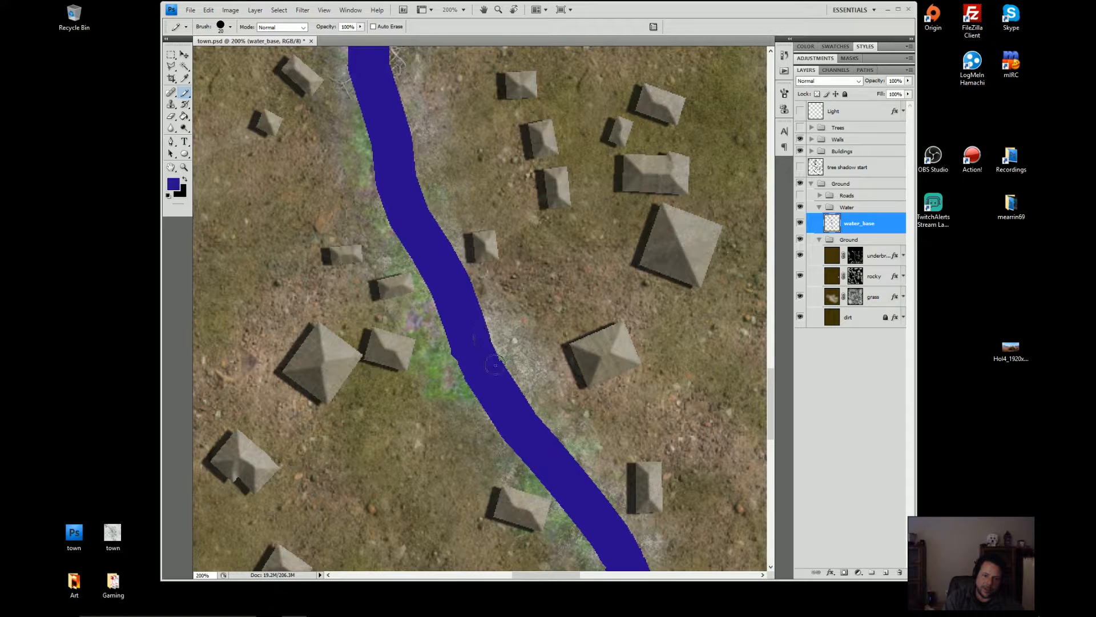
- Fill the wide river gap at the central bridge and even out its western bank
drag(455, 266, 571, 555)
drag(548, 143, 529, 363)
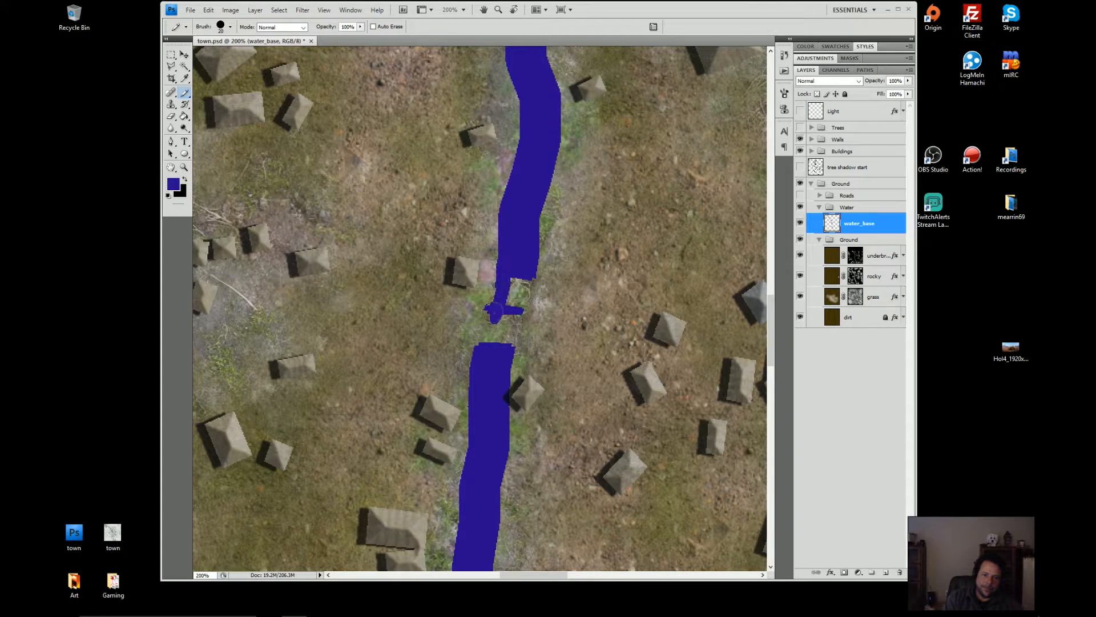
mouse_move(493, 312)
mouse_down()
mouse_move(486, 328)
mouse_move(482, 311)
mouse_move(485, 342)
mouse_move(500, 346)
mouse_move(526, 294)
mouse_move(516, 297)
mouse_up()
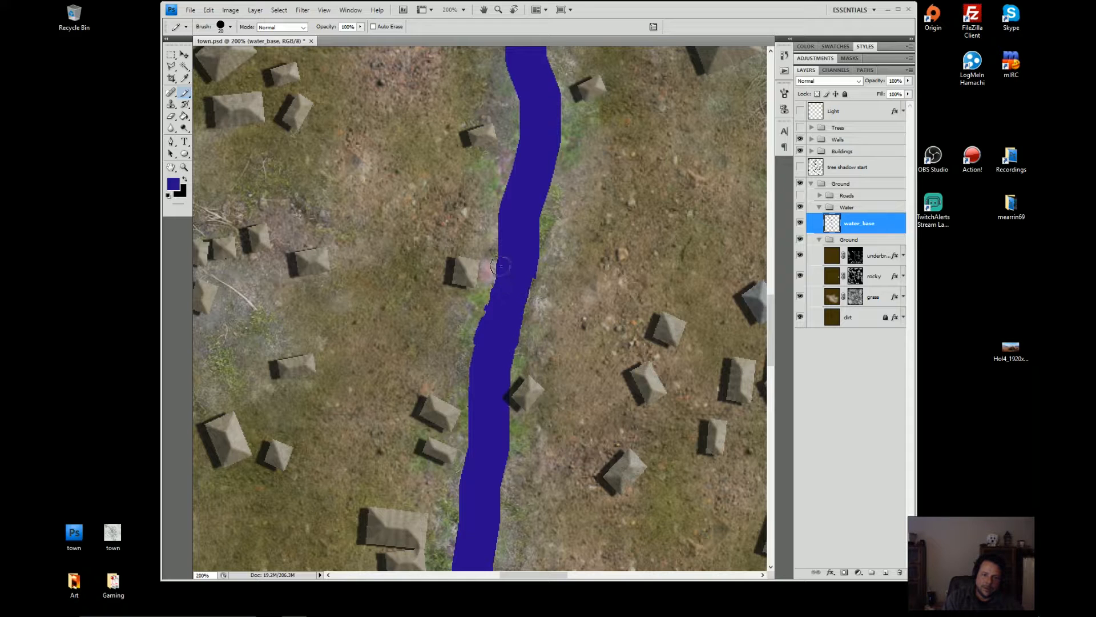
drag(496, 306, 482, 340)
- Paint over the three remaining river gaps at the road crossings in the northern part of town
drag(548, 199, 529, 450)
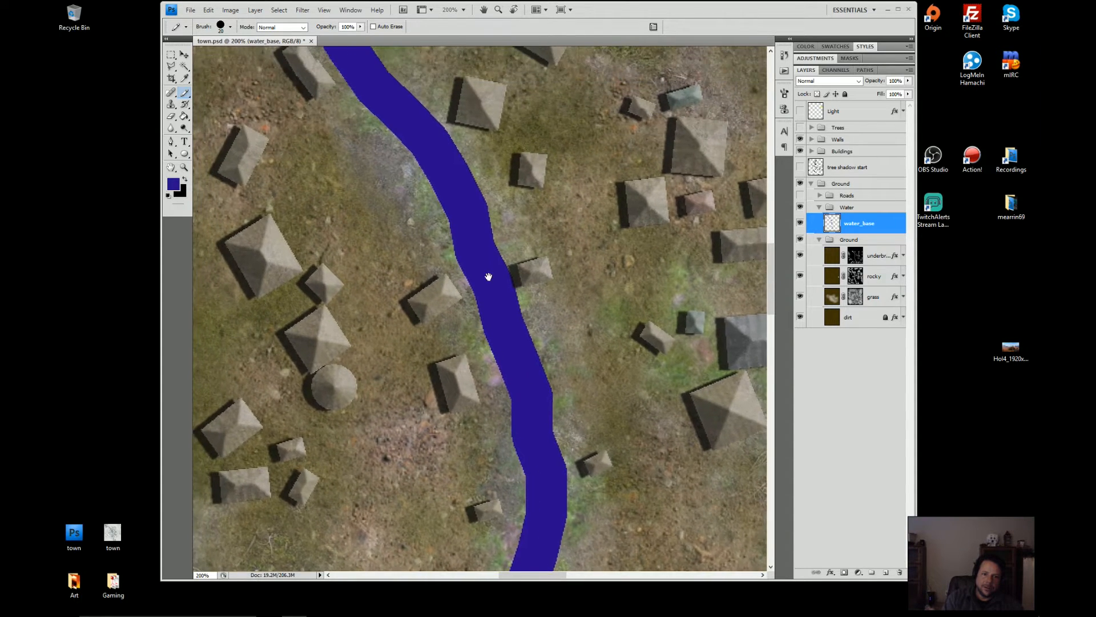
mouse_move(487, 277)
mouse_down()
mouse_move(531, 403)
mouse_move(573, 470)
mouse_up()
mouse_move(401, 256)
mouse_down()
mouse_move(423, 277)
mouse_move(406, 260)
mouse_move(425, 267)
mouse_move(440, 254)
mouse_move(449, 277)
mouse_up()
drag(403, 221, 511, 323)
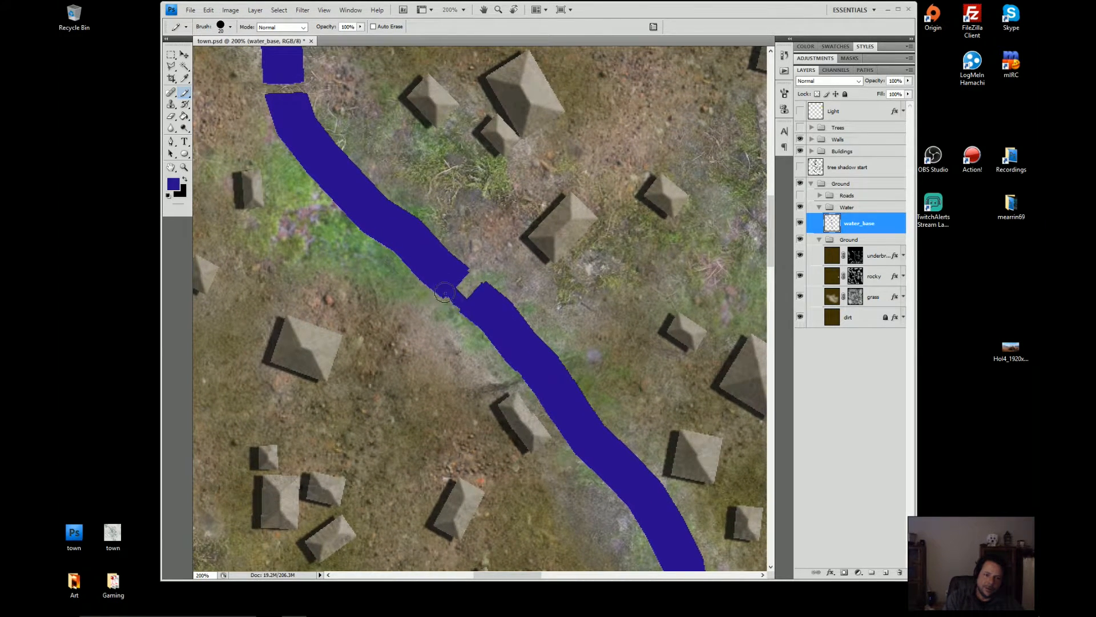
drag(471, 285, 472, 267)
drag(364, 206, 567, 377)
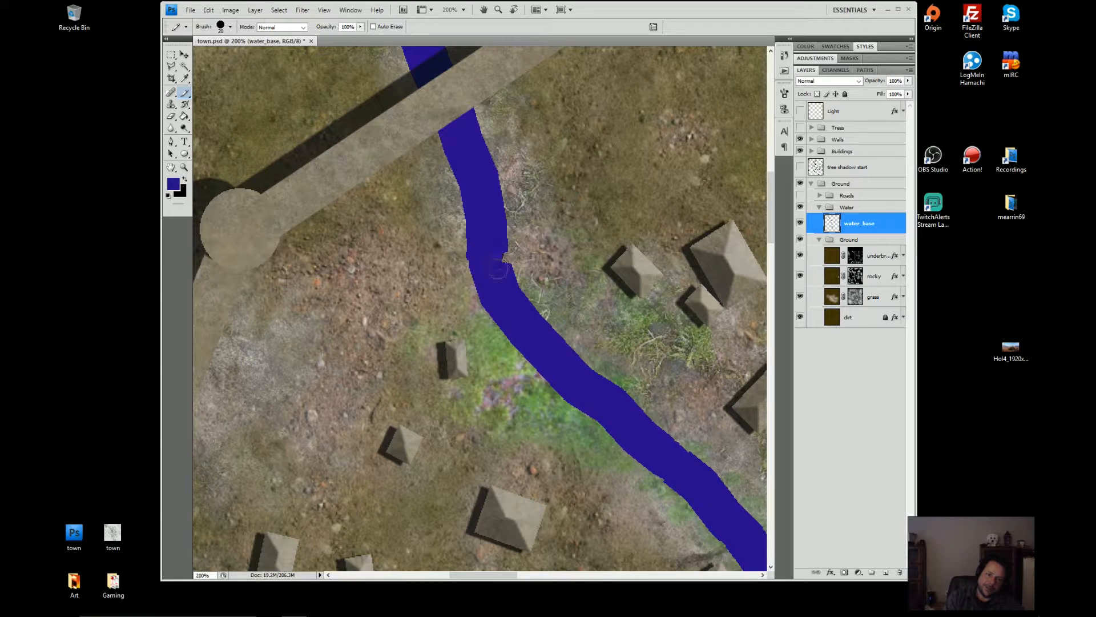
drag(480, 258, 498, 254)
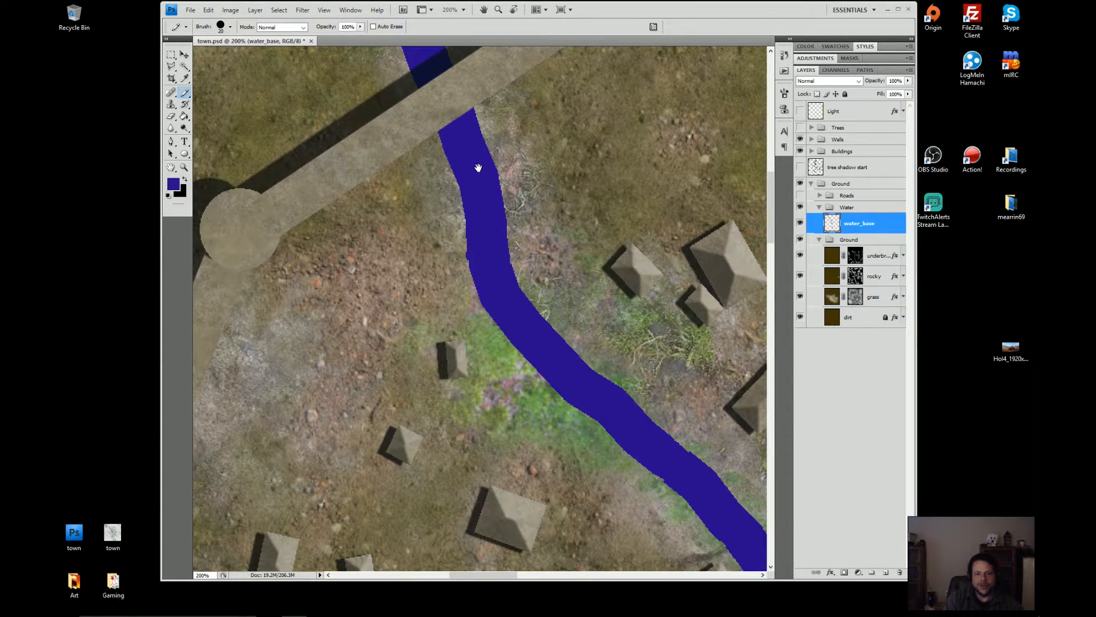
- Hide the Walls group and paint over the river gap exposed beneath the town wall on the water_base layer
drag(477, 166, 682, 482)
drag(377, 211, 400, 171)
drag(714, 485, 486, 315)
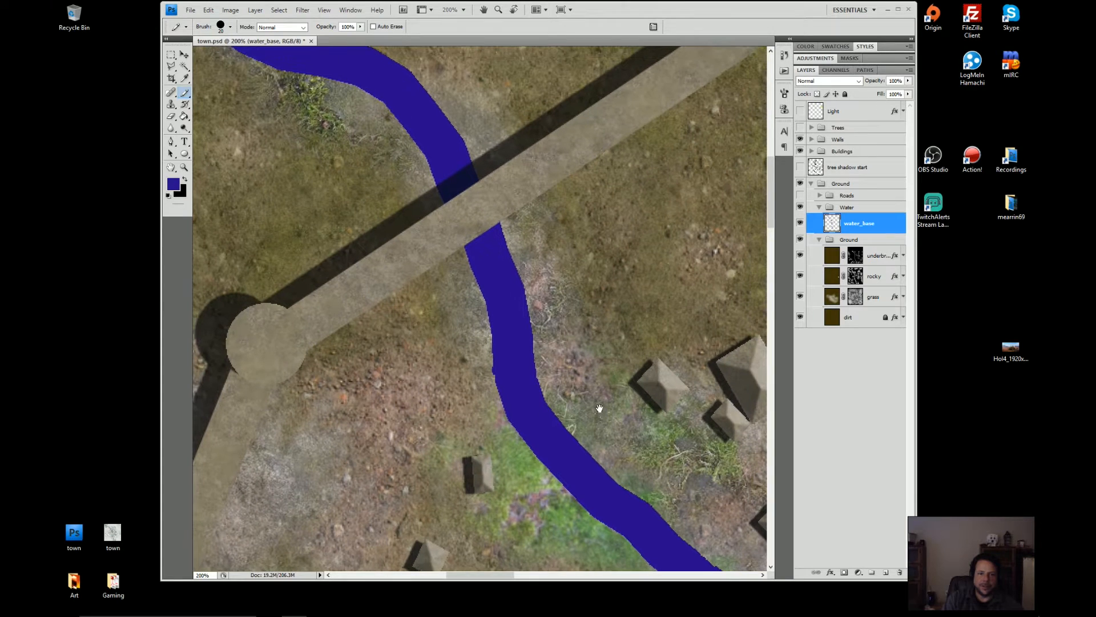
click(800, 139)
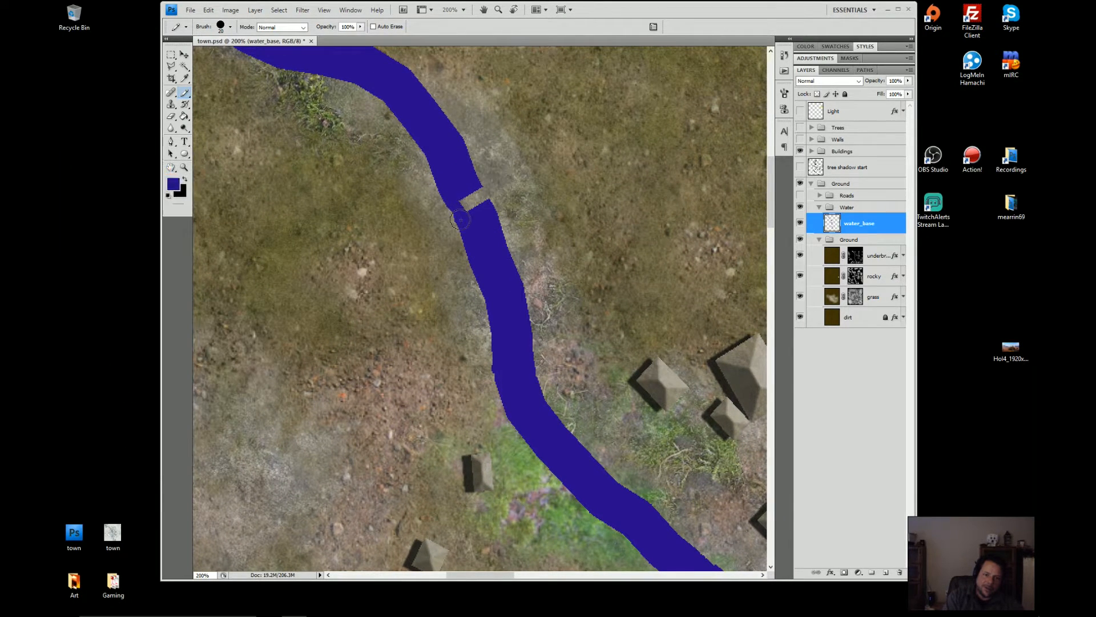
drag(465, 196, 482, 207)
- Inspect the river from the wall crossing down to the map's southern edge for remaining gaps, finishing with a 100% overview
drag(536, 396, 411, 126)
drag(645, 514, 496, 297)
drag(588, 391, 454, 262)
drag(576, 400, 550, 228)
drag(556, 550, 555, 255)
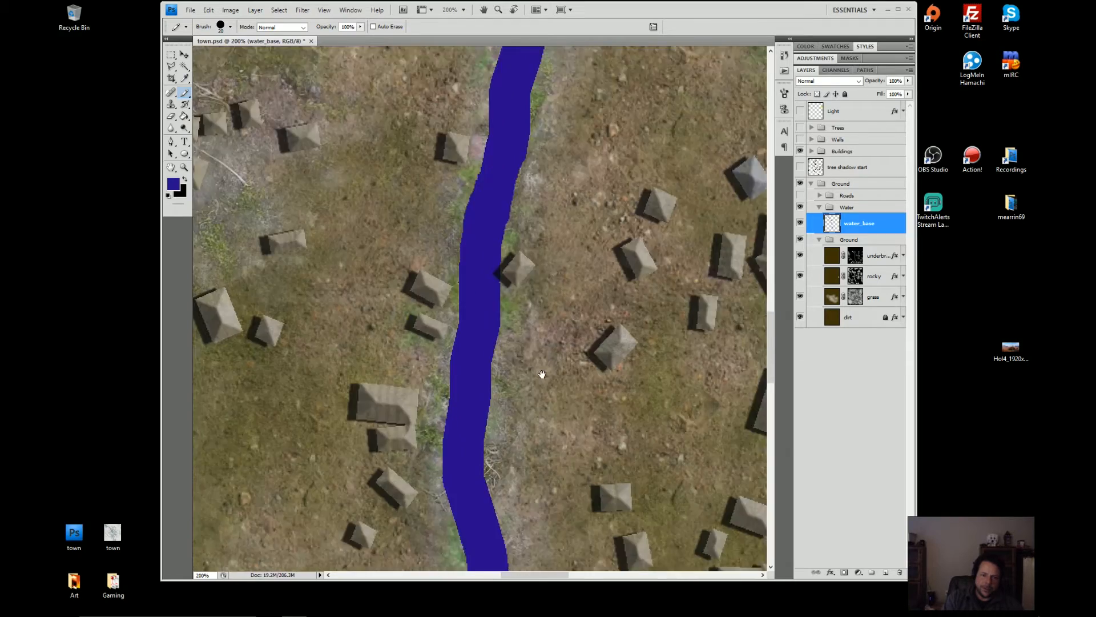
drag(535, 485, 570, 264)
drag(570, 456, 440, 211)
drag(645, 505, 485, 234)
drag(577, 444, 560, 356)
mouse_move(480, 353)
mouse_down()
mouse_move(460, 359)
mouse_move(494, 349)
mouse_move(489, 338)
mouse_up()
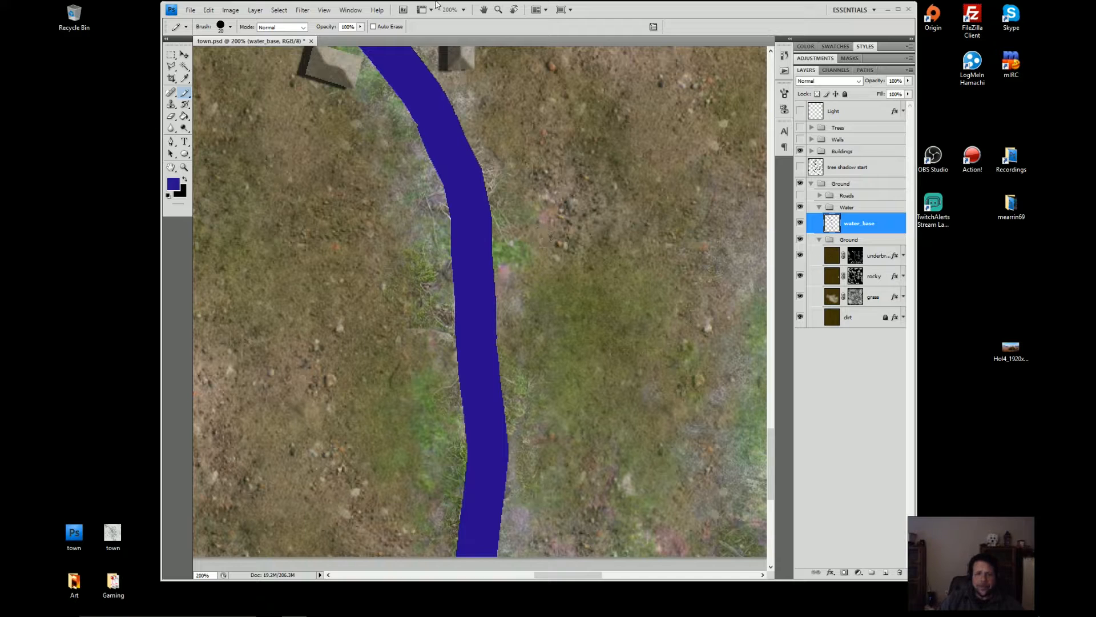
click(464, 9)
click(453, 48)
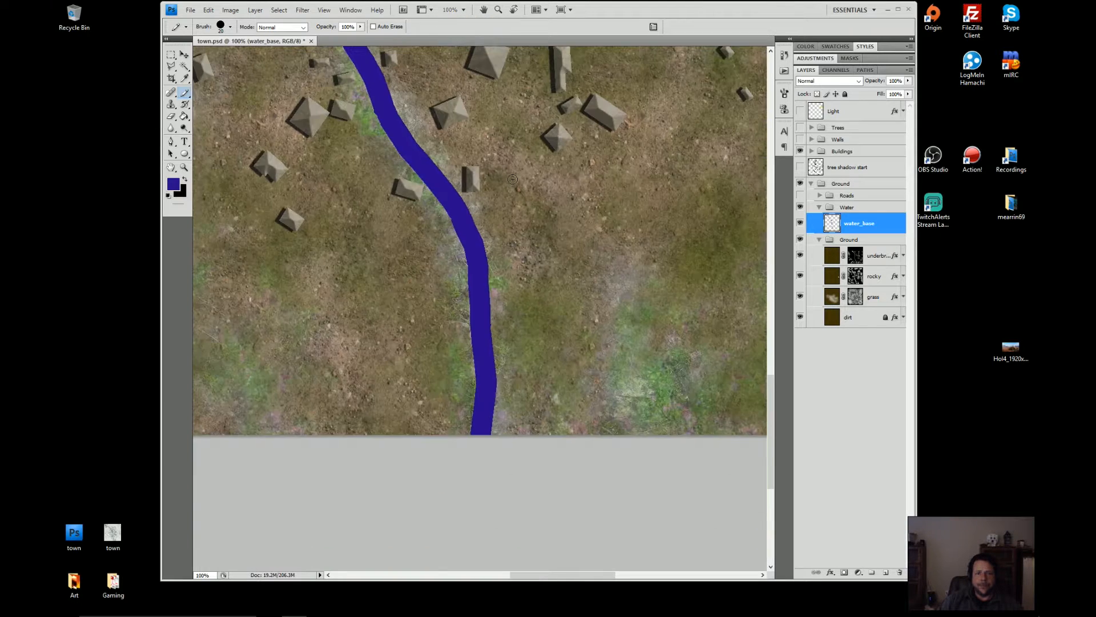
drag(423, 120, 599, 501)
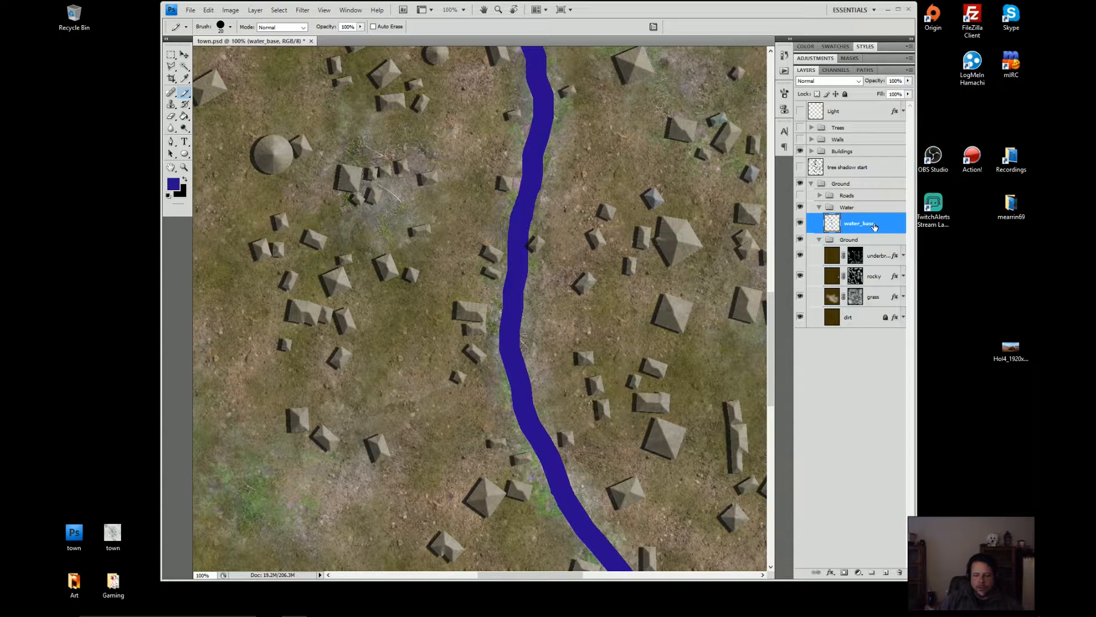
drag(875, 227, 877, 221)
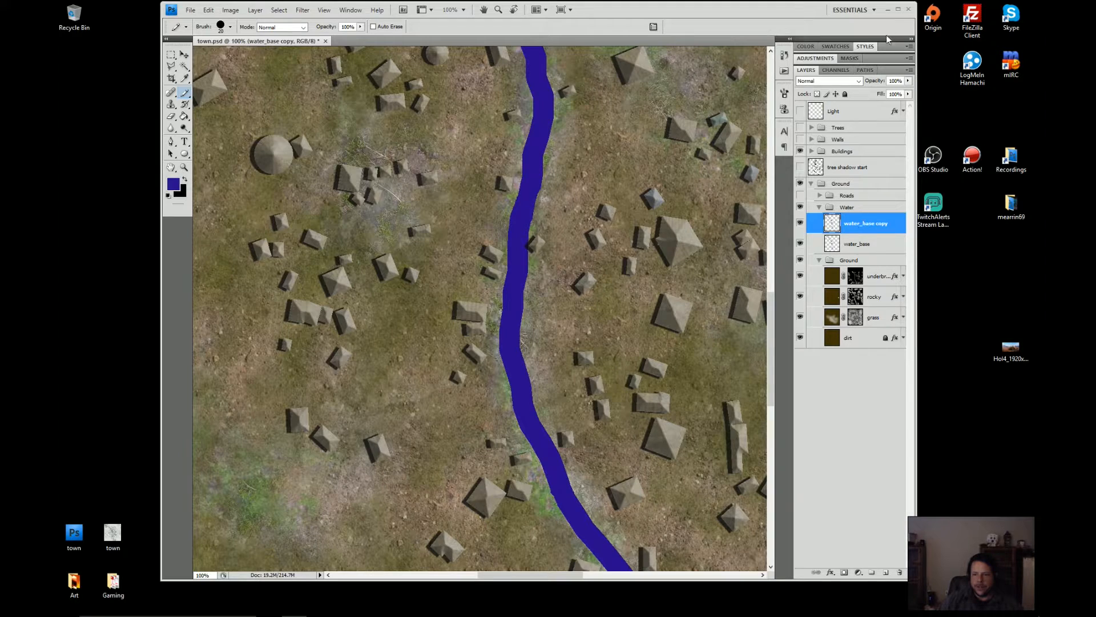
click(898, 9)
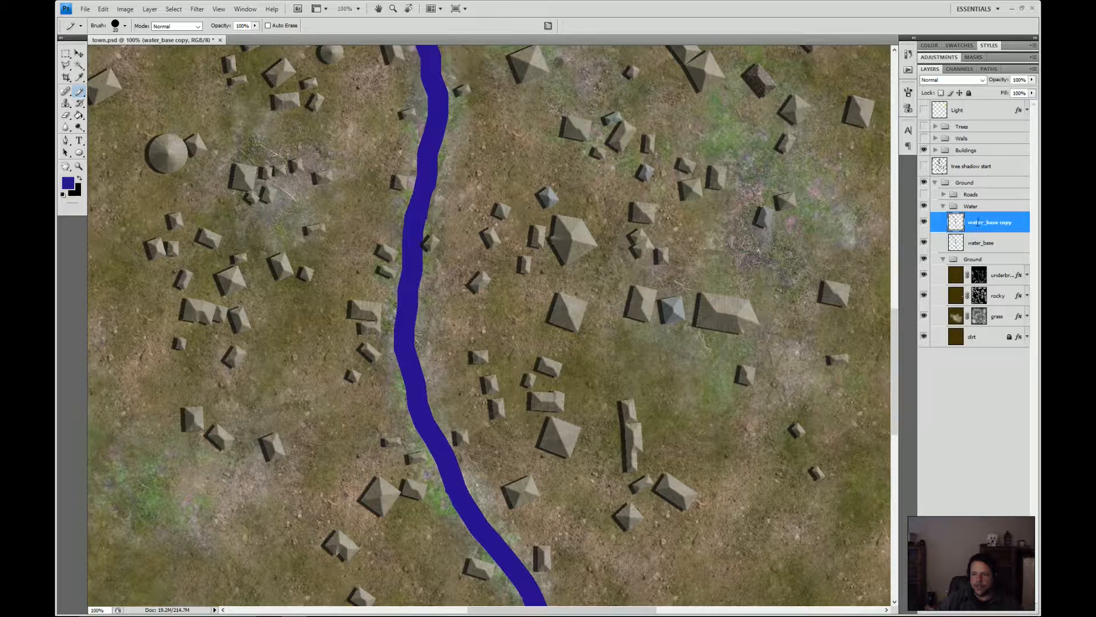
double_click(977, 223)
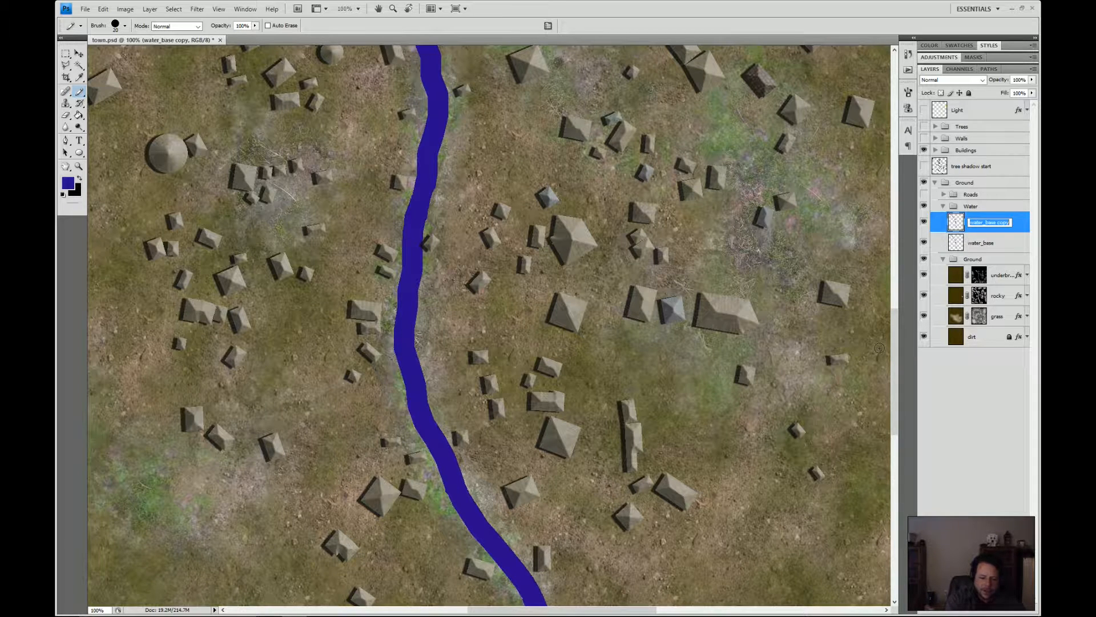
text(wa)
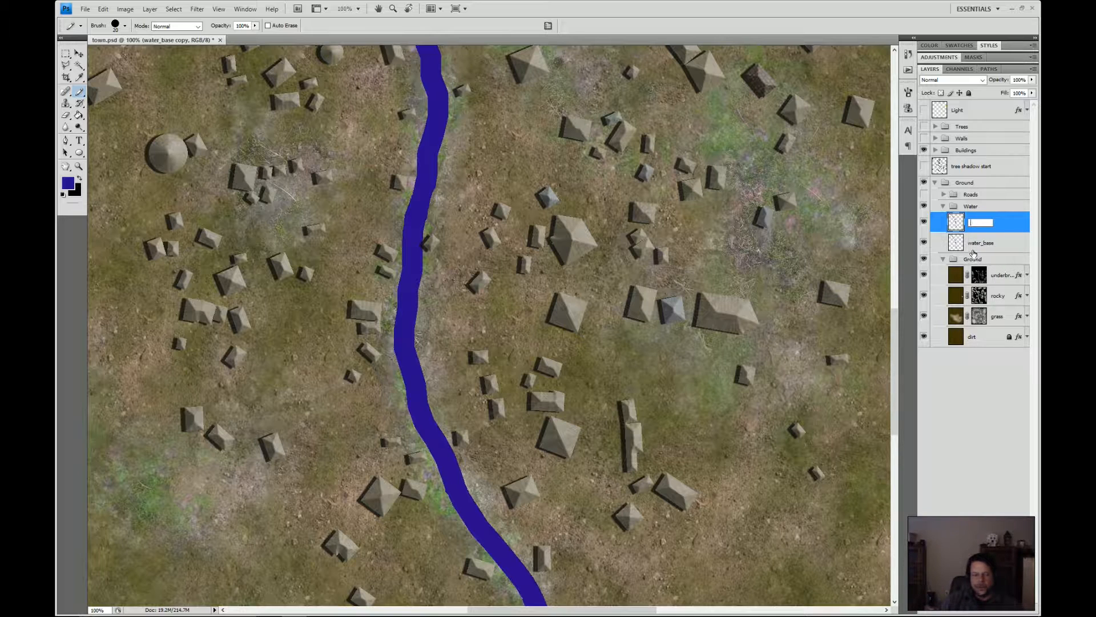
key(Escape)
key(ctrl+z)
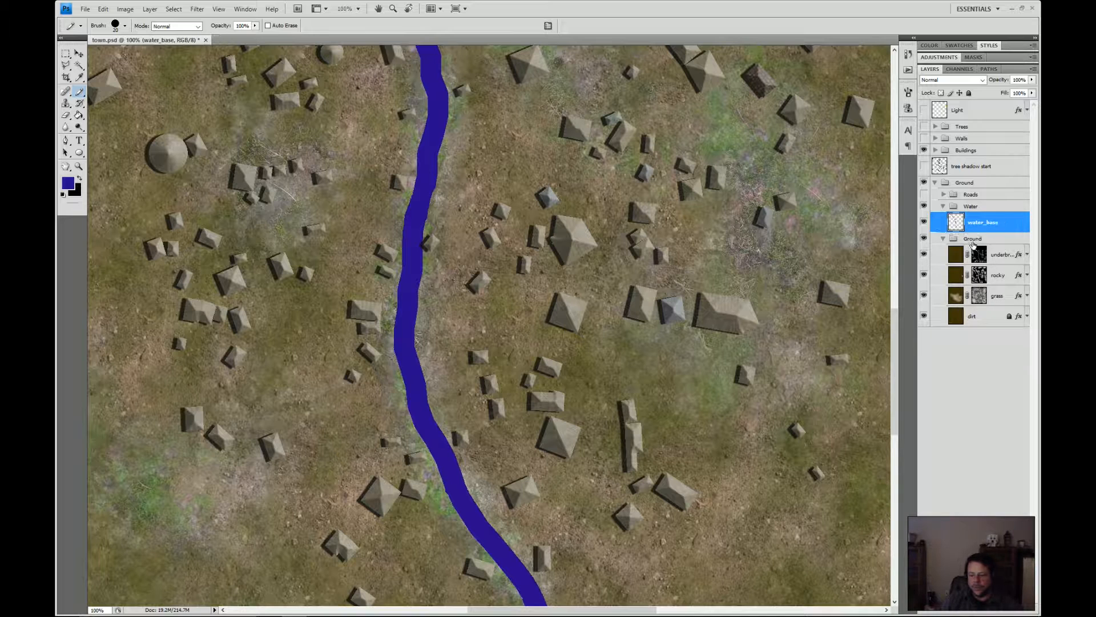
- Add a new layer above water_base, hide water_base, and load its river shape as a selection
click(1007, 608)
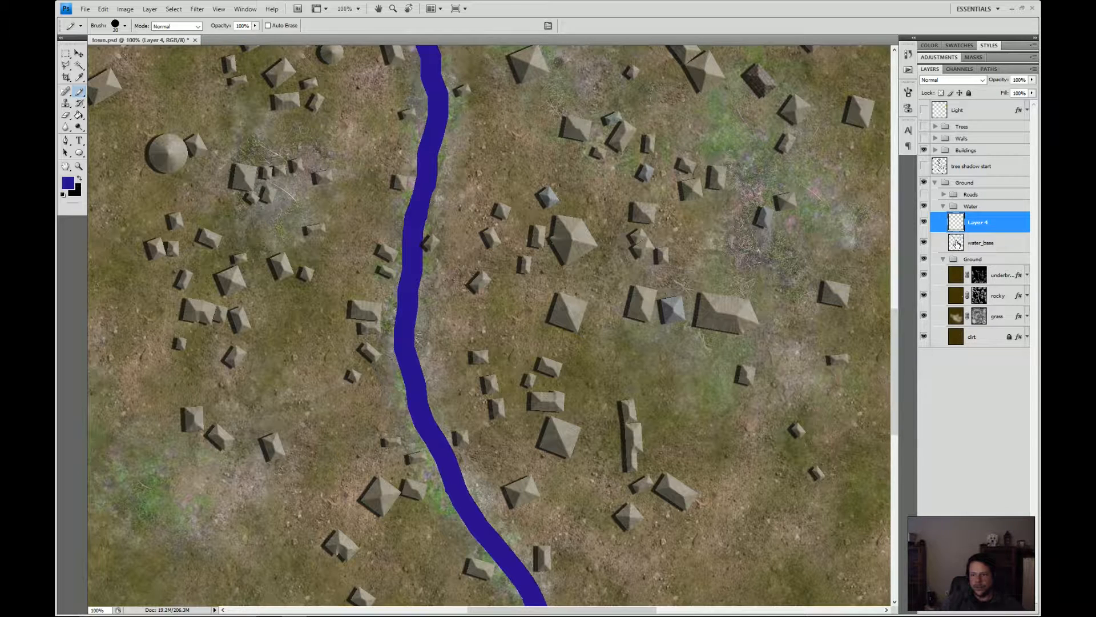
click(924, 244)
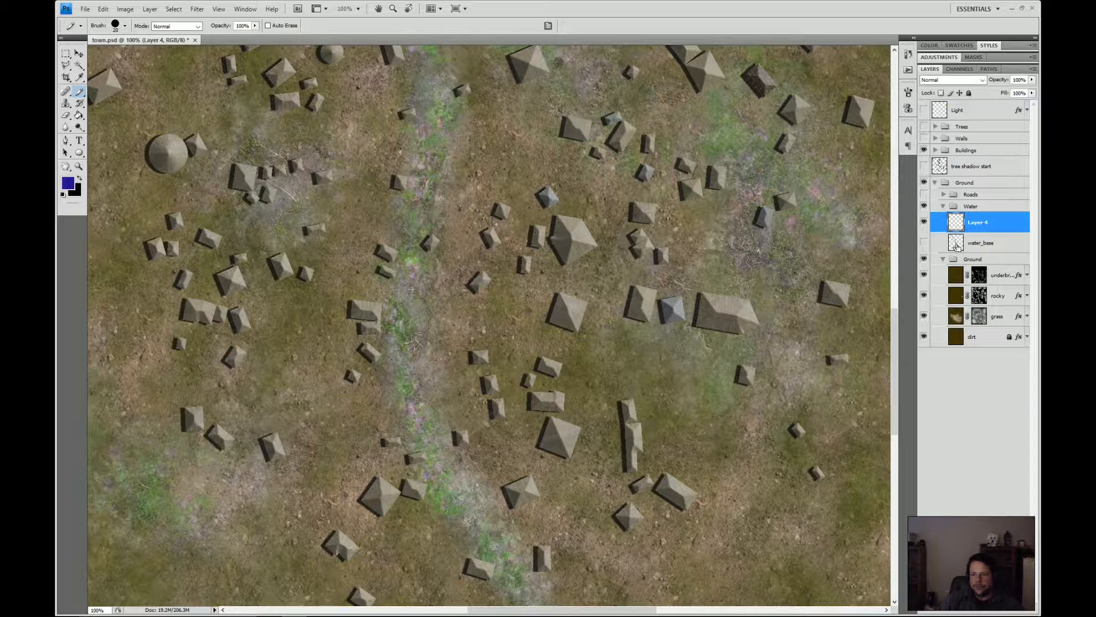
ctrl+click(958, 244)
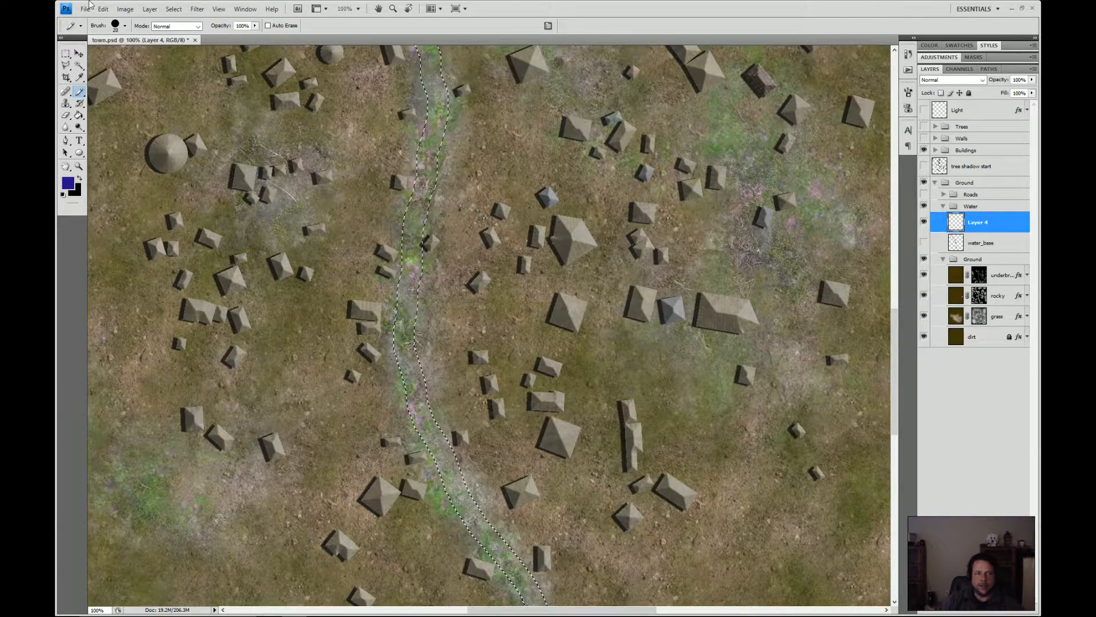
click(173, 10)
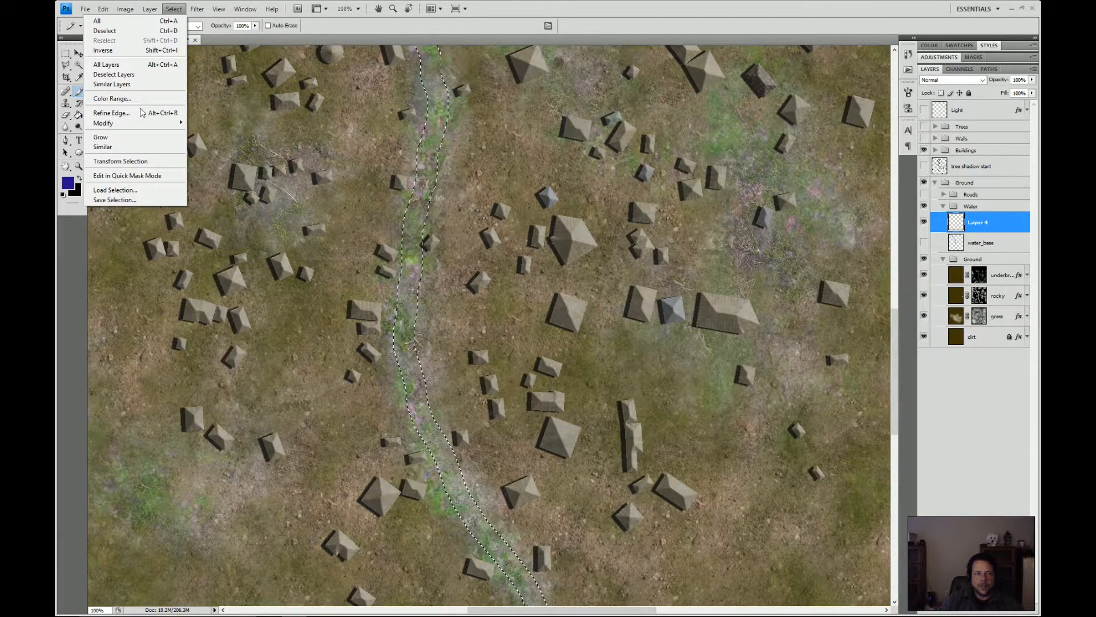
mouse_move(142, 129)
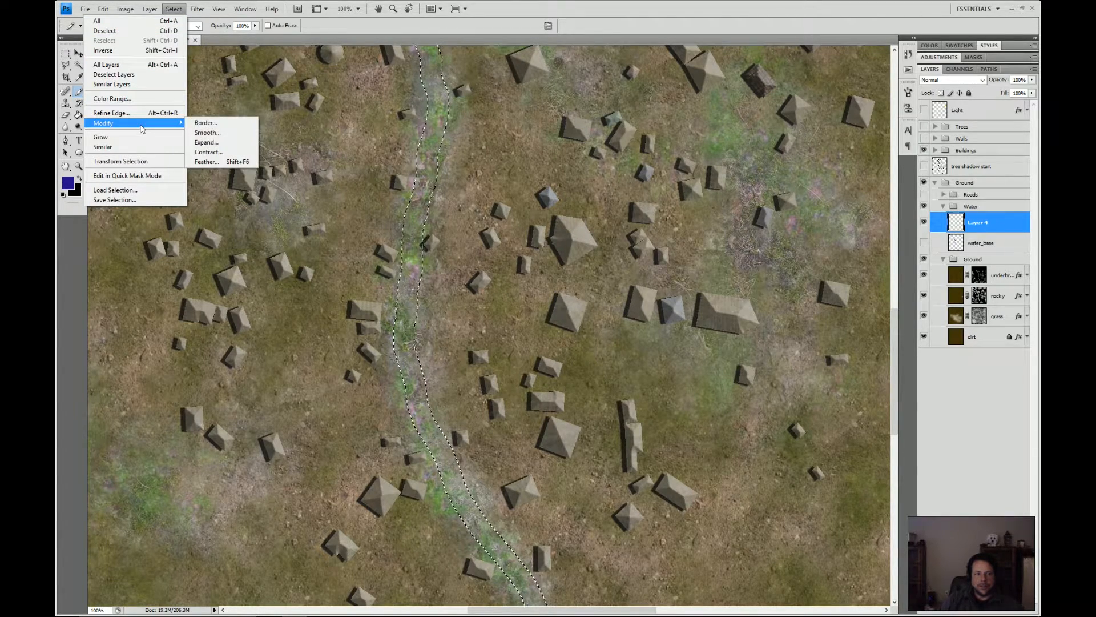
click(218, 153)
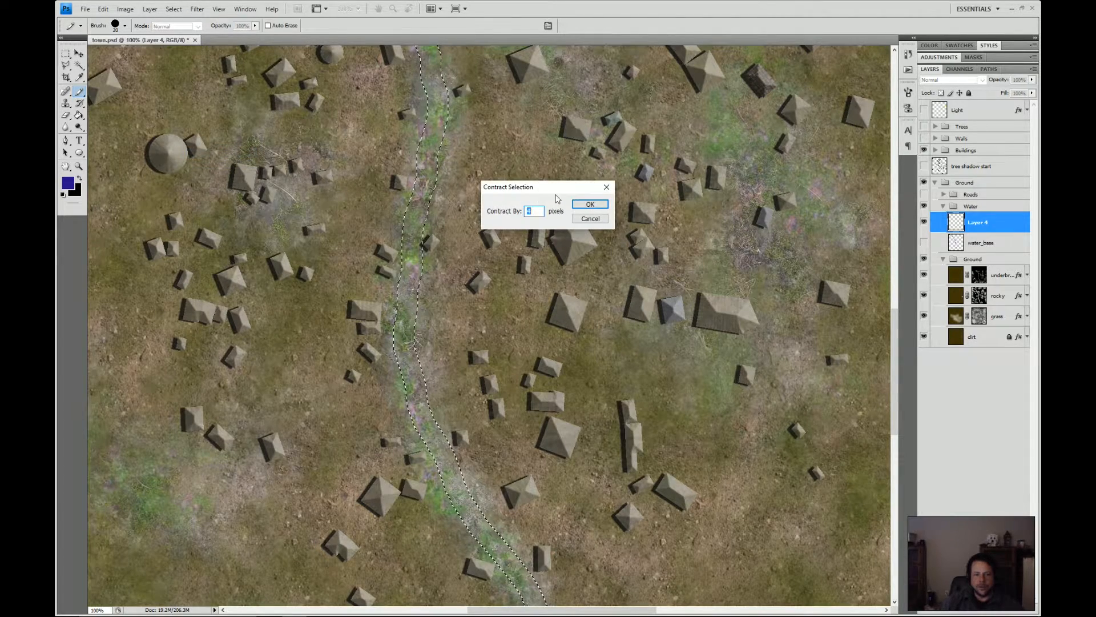
click(584, 205)
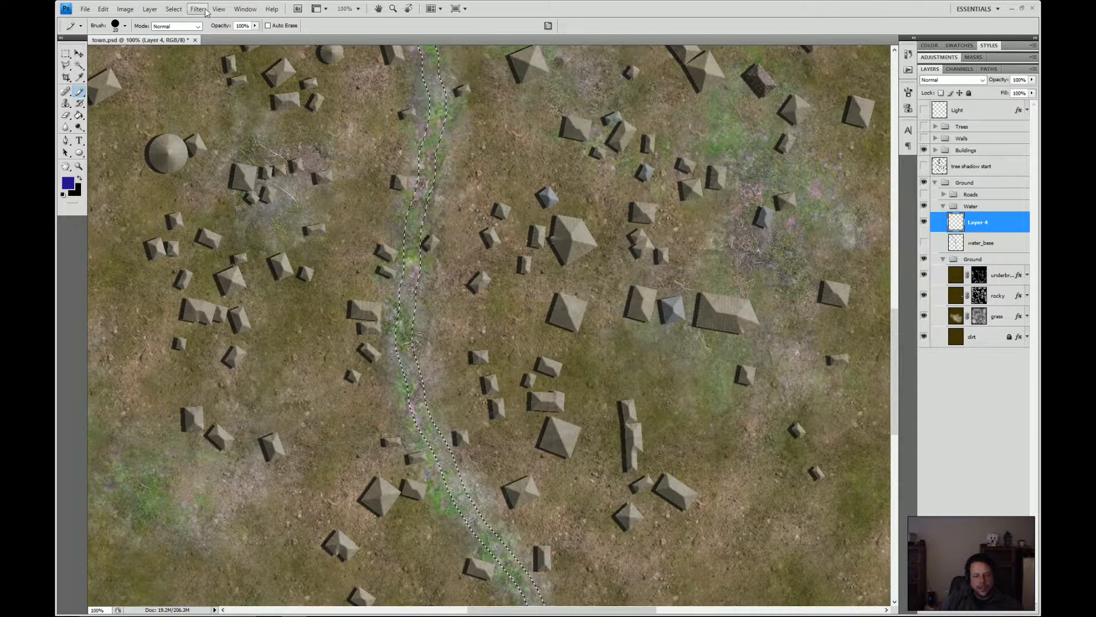
- Contract the river selection by 5 pixels
click(172, 10)
mouse_move(160, 123)
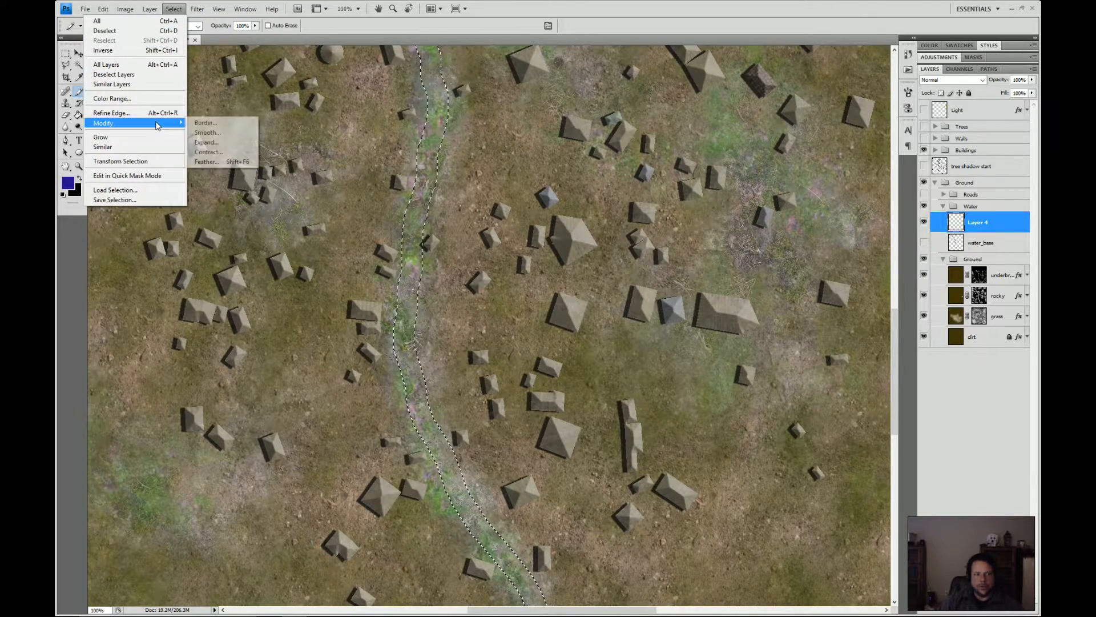
click(207, 152)
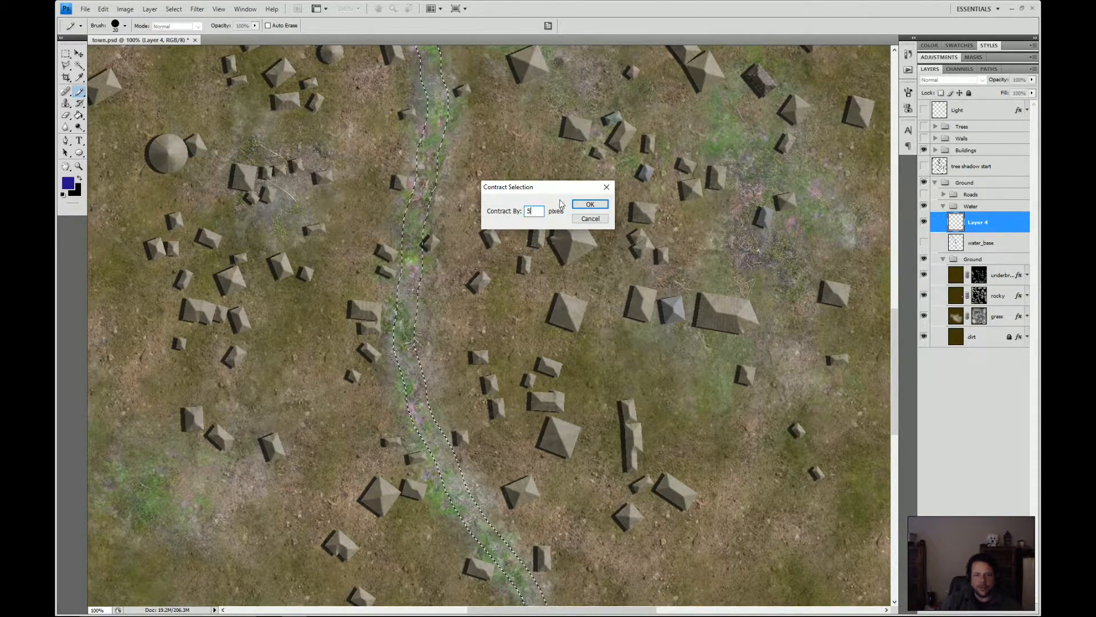
click(590, 204)
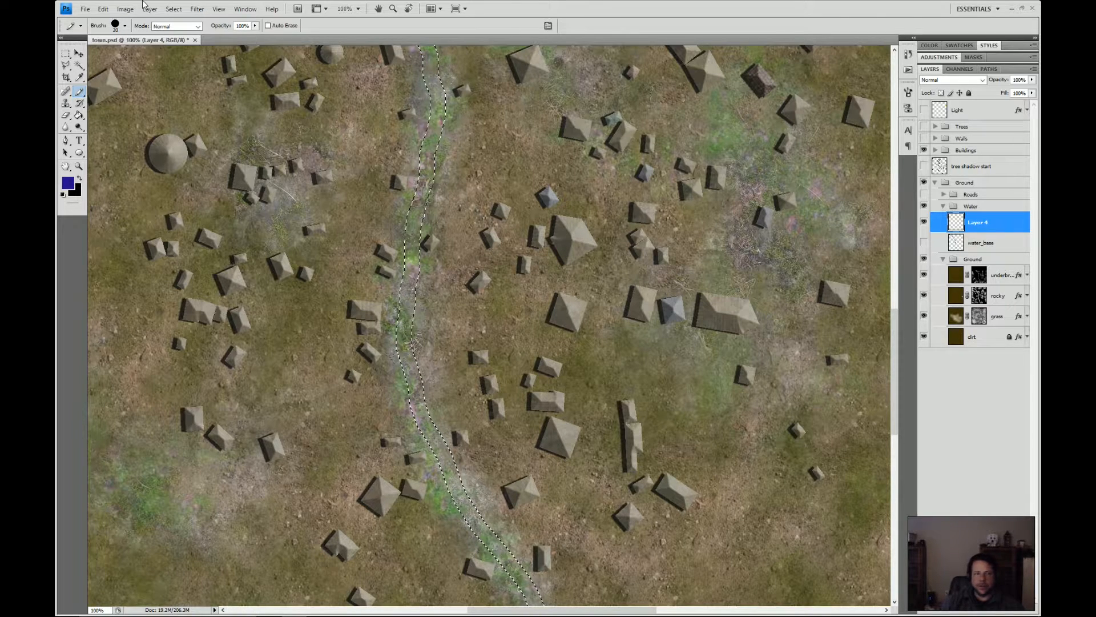
- Feather the contracted river selection
click(197, 9)
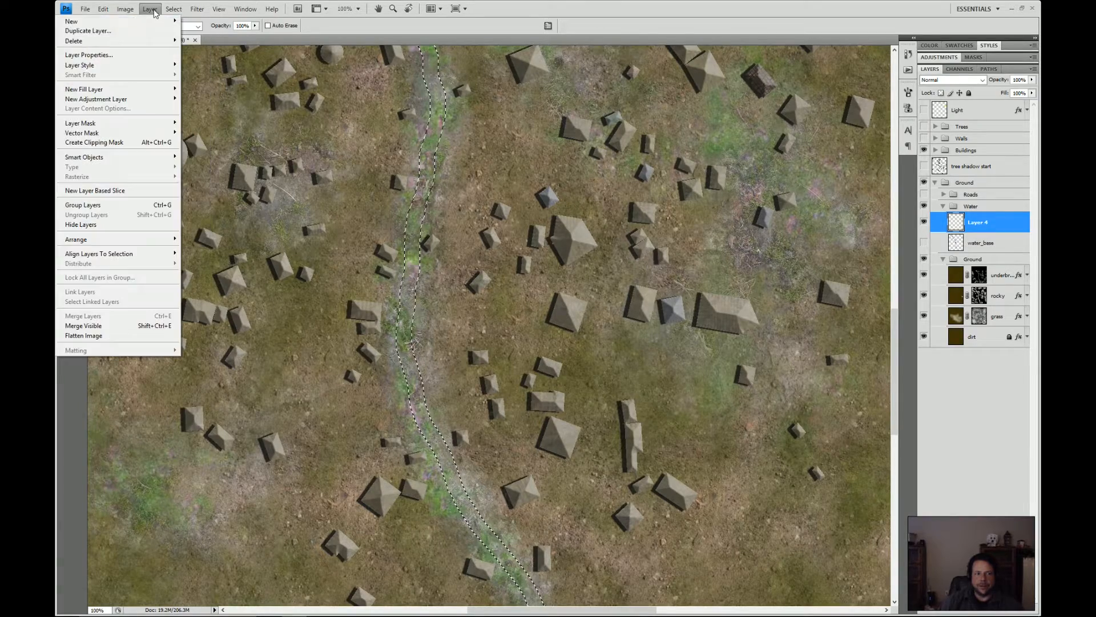
mouse_move(174, 8)
mouse_move(149, 123)
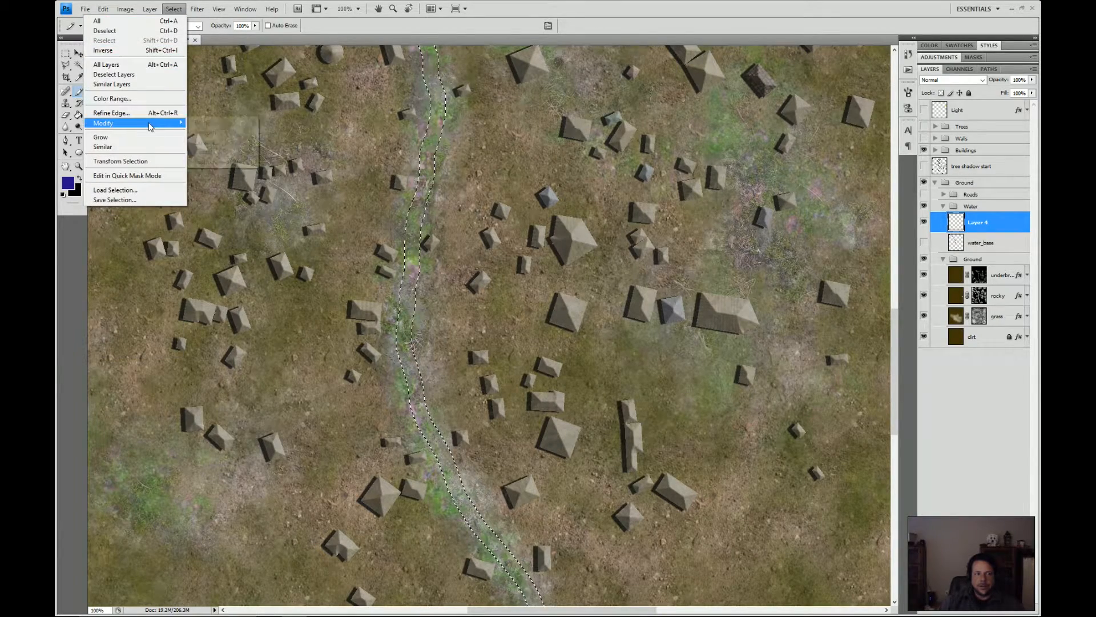
click(204, 162)
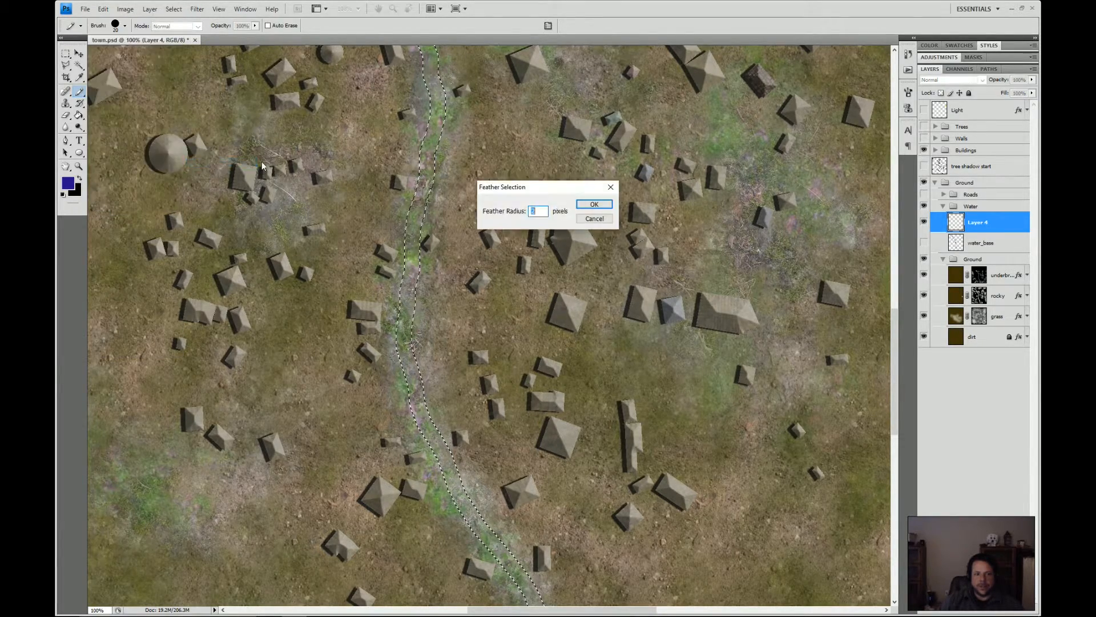
click(587, 207)
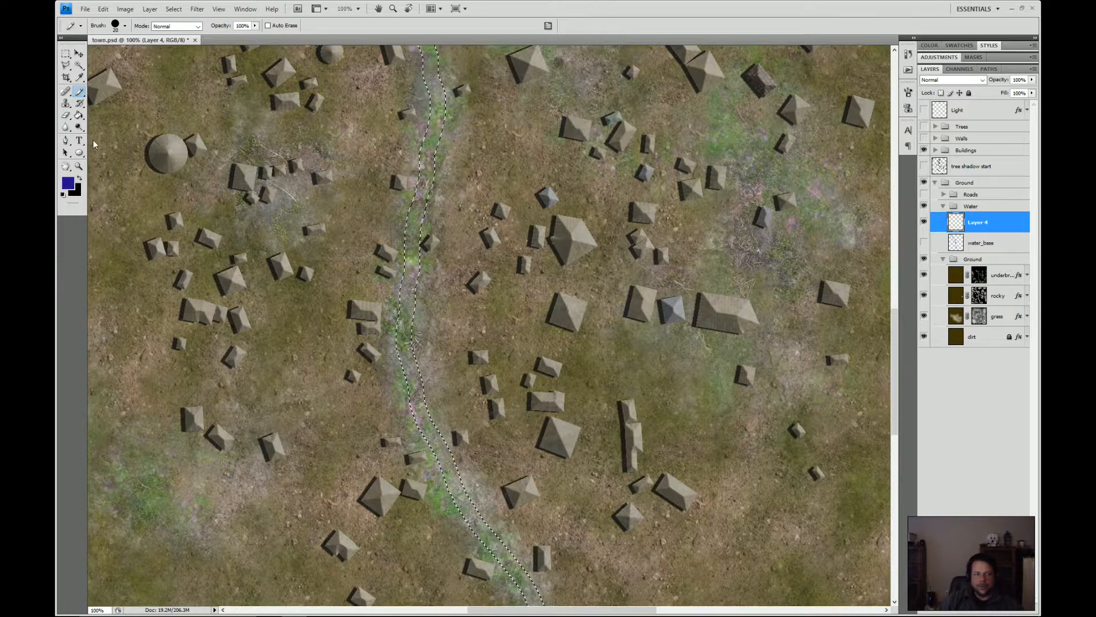
- Set the foreground color to a muted grey-blue, #56758d
click(69, 185)
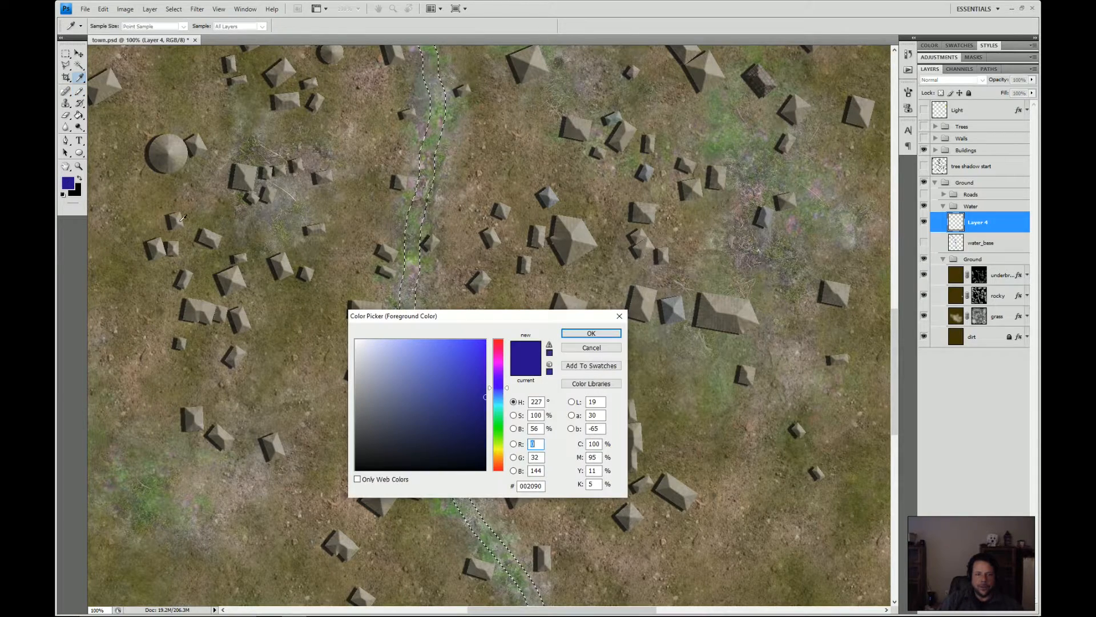
click(434, 386)
drag(444, 400, 439, 382)
click(499, 394)
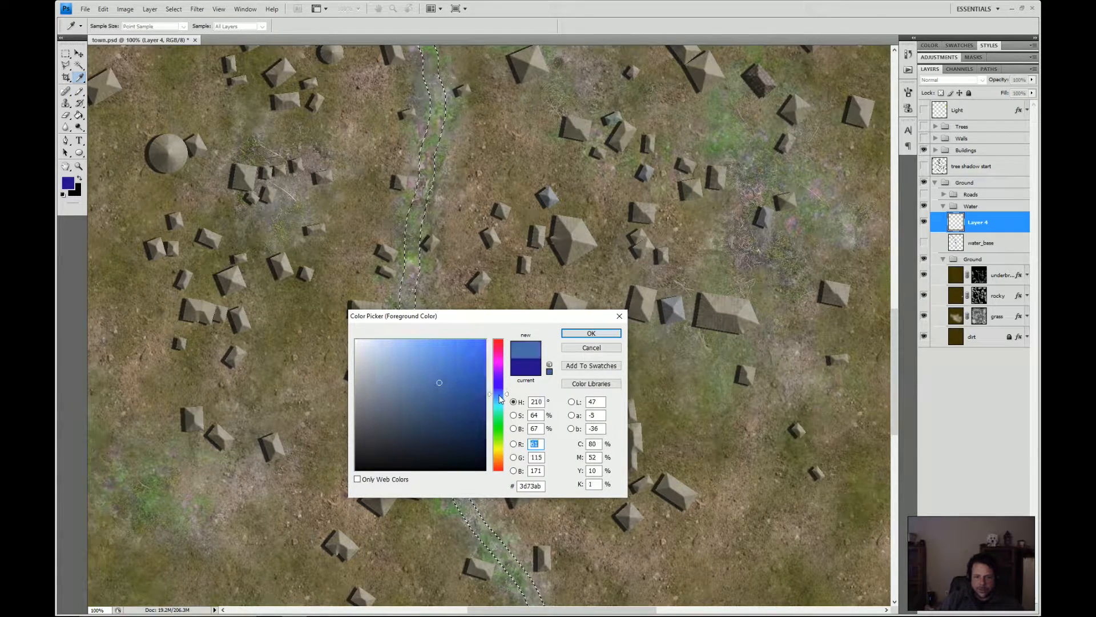
drag(499, 394, 501, 398)
drag(419, 392, 413, 397)
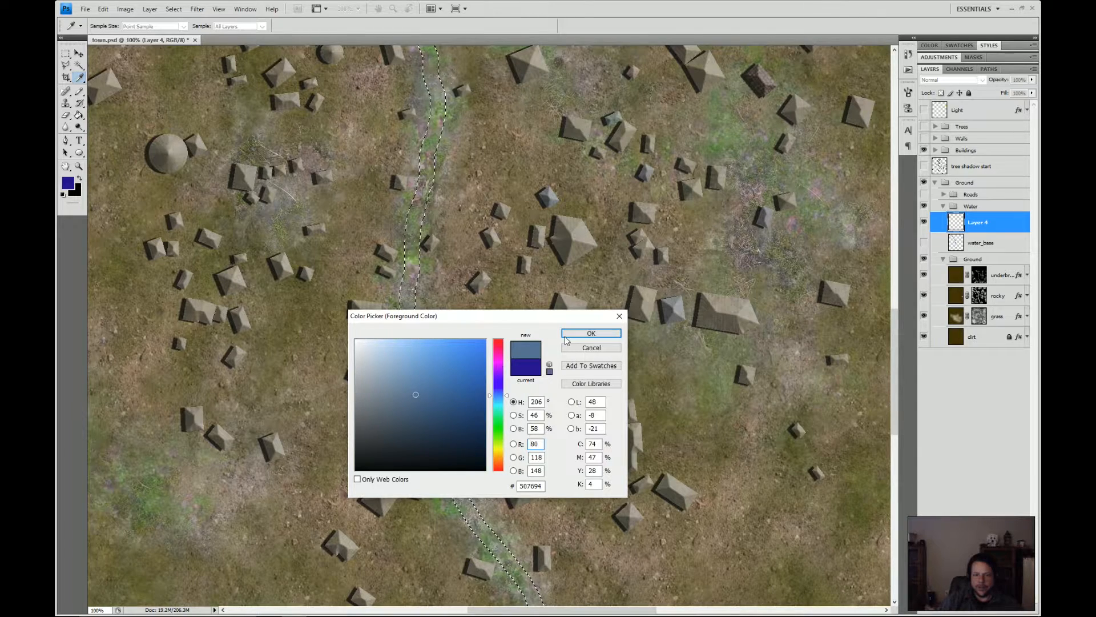
click(408, 396)
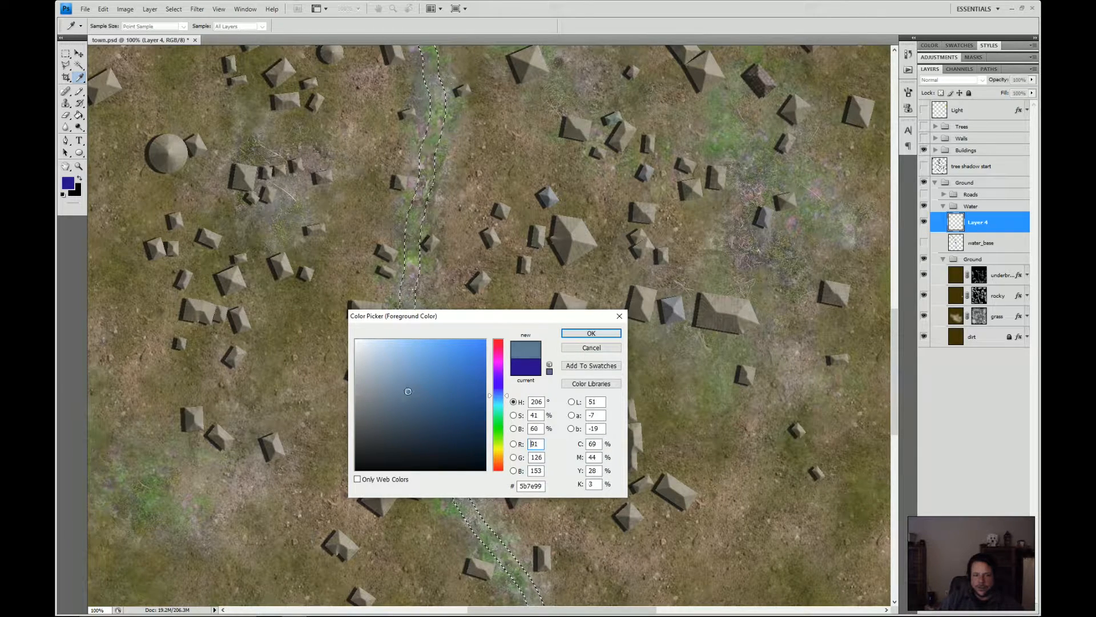
click(407, 394)
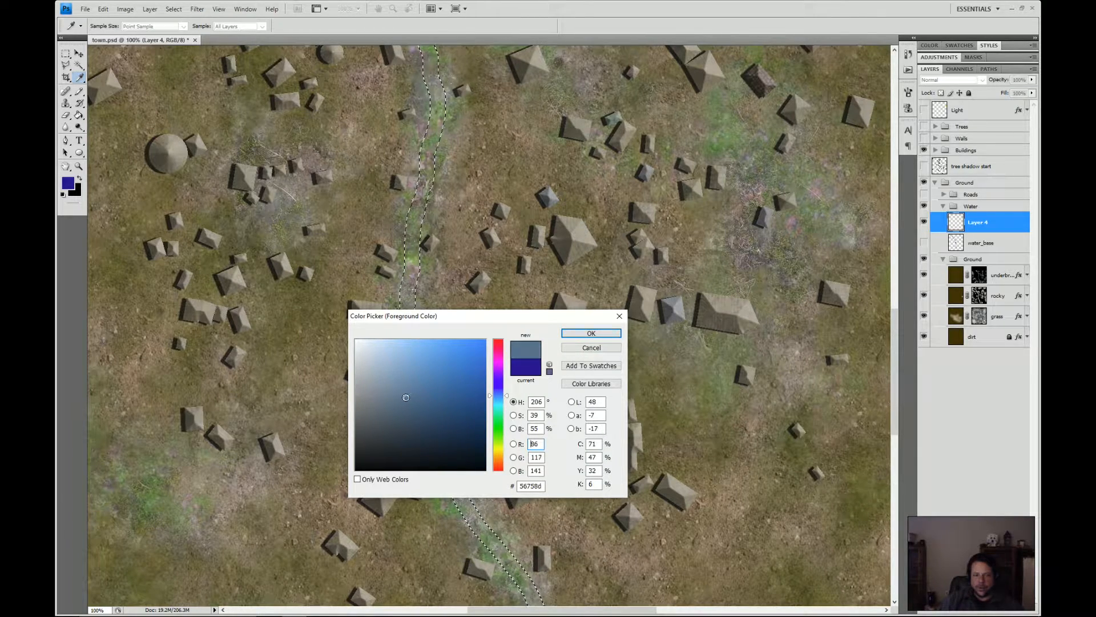
click(591, 333)
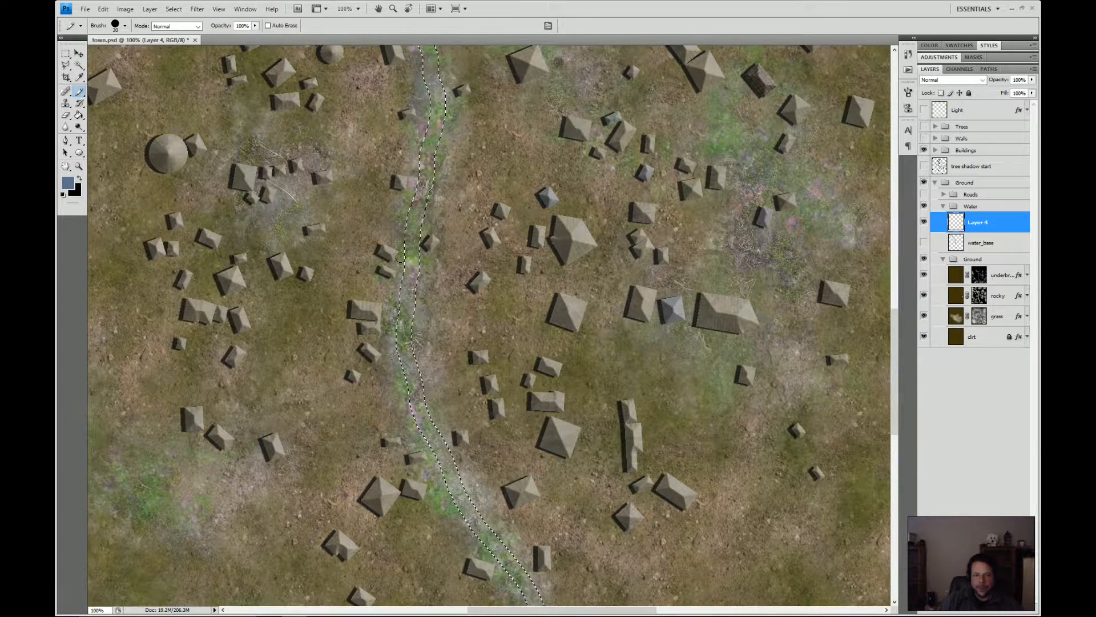
- Fill the river selection on the new layer with the foreground color using the Paint Bucket, and deselect
key(g)
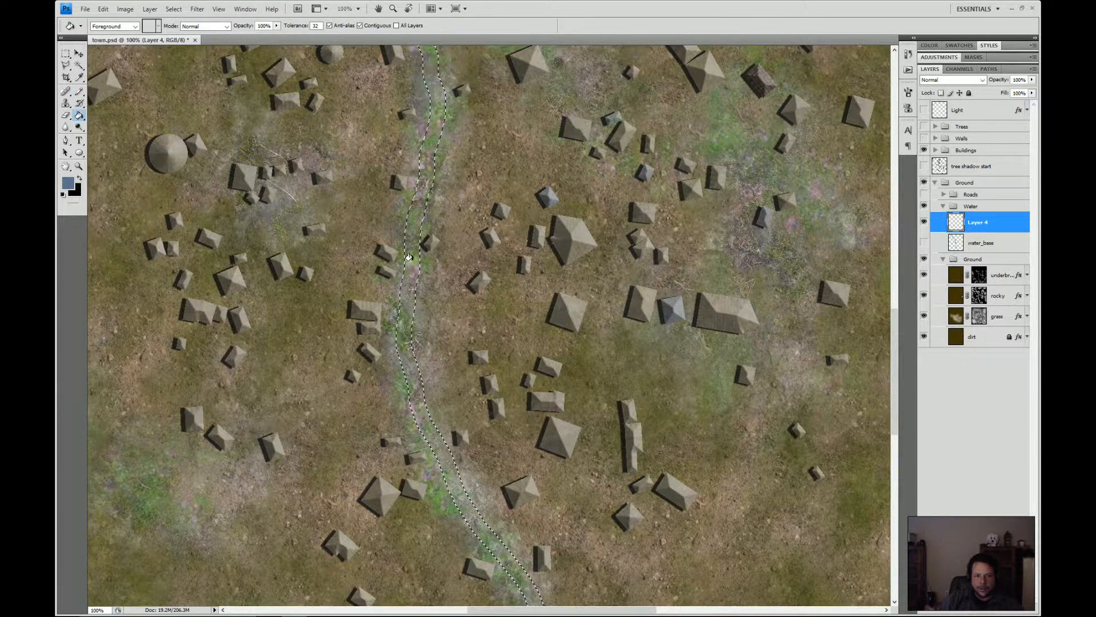
click(411, 259)
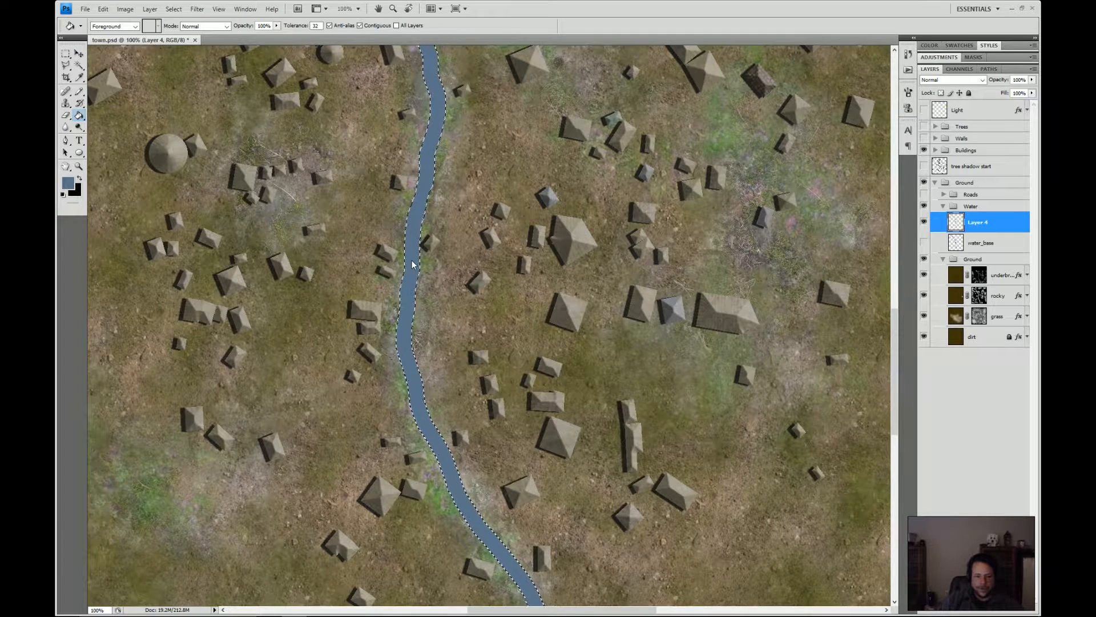
key(ctrl+d)
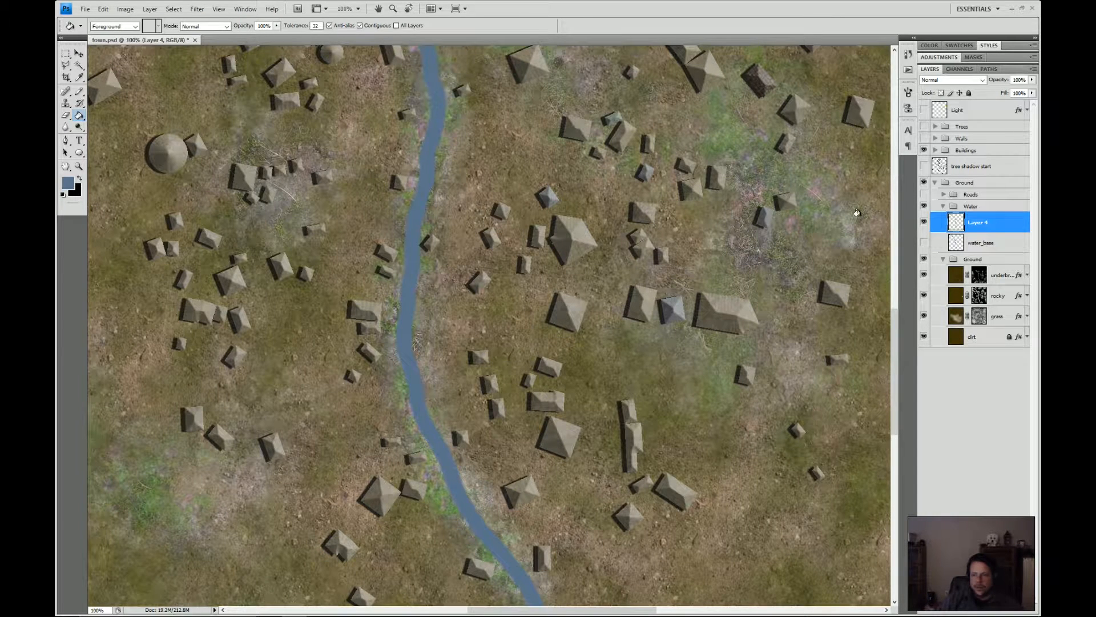
- Rename the blue-filled river layer above water_base as w1
double_click(983, 225)
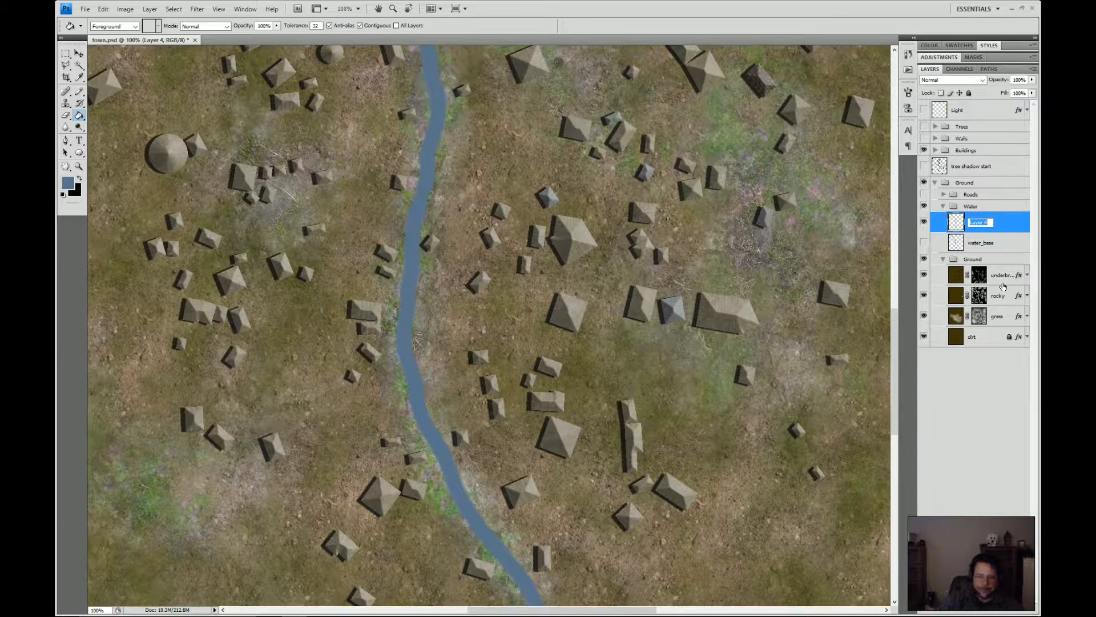
text(wa)
key(Return)
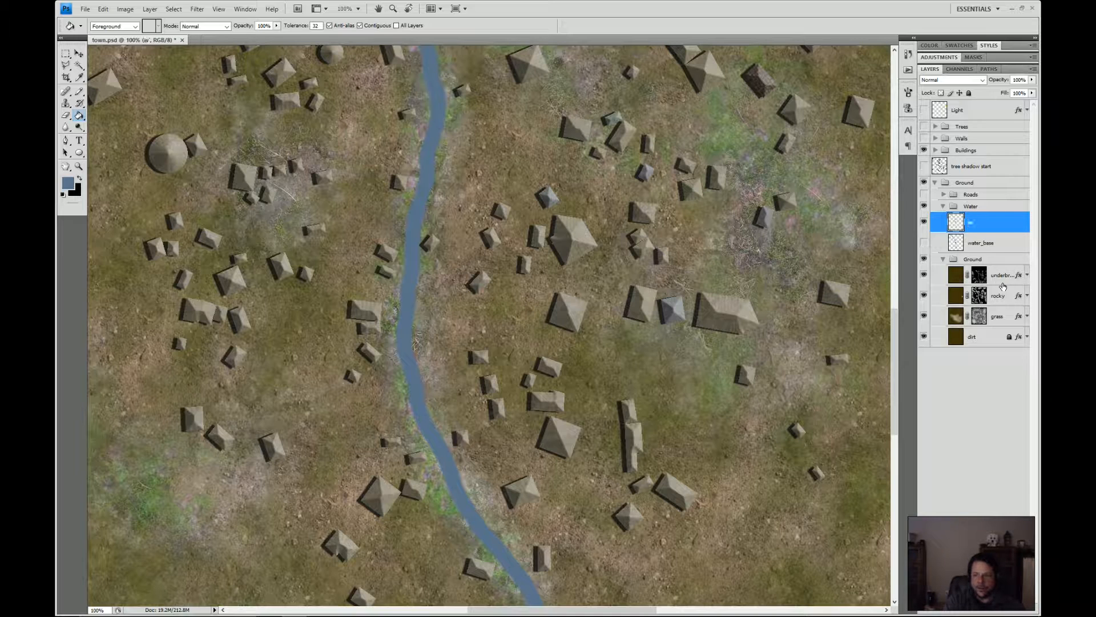
double_click(971, 224)
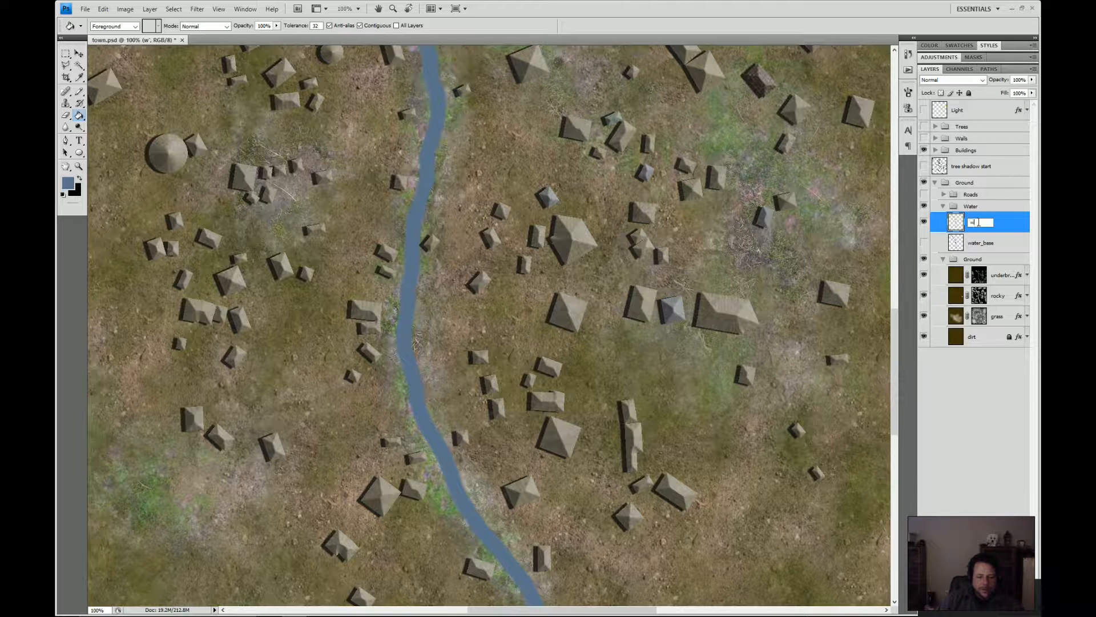
key(Return)
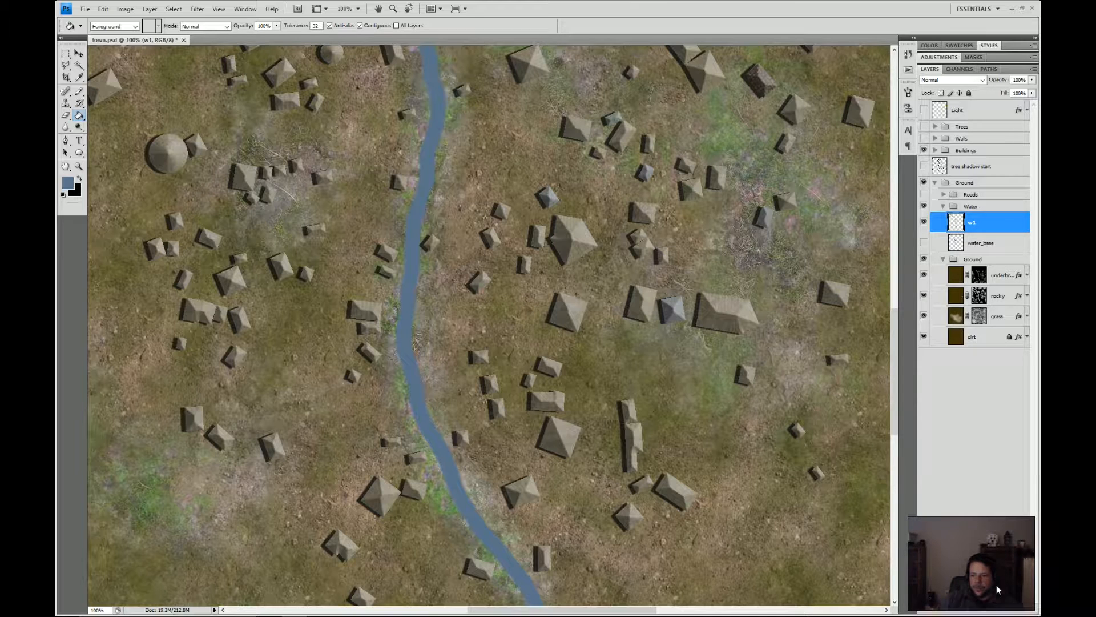
- Add a new layer above w1 and load the river shape from water_base as a selection
click(1009, 610)
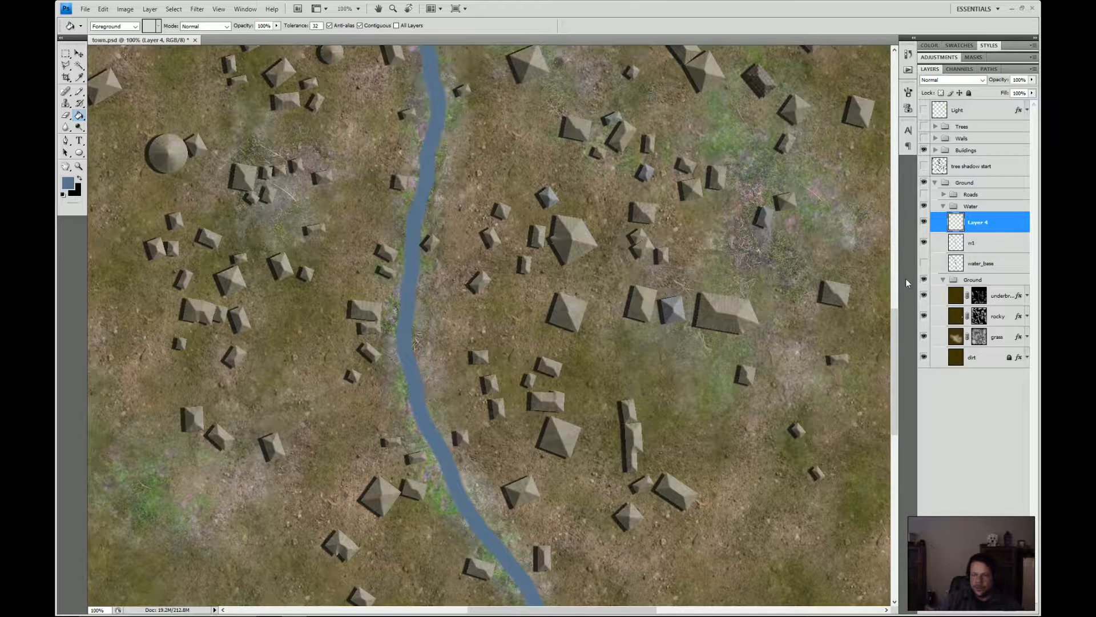
ctrl+click(956, 266)
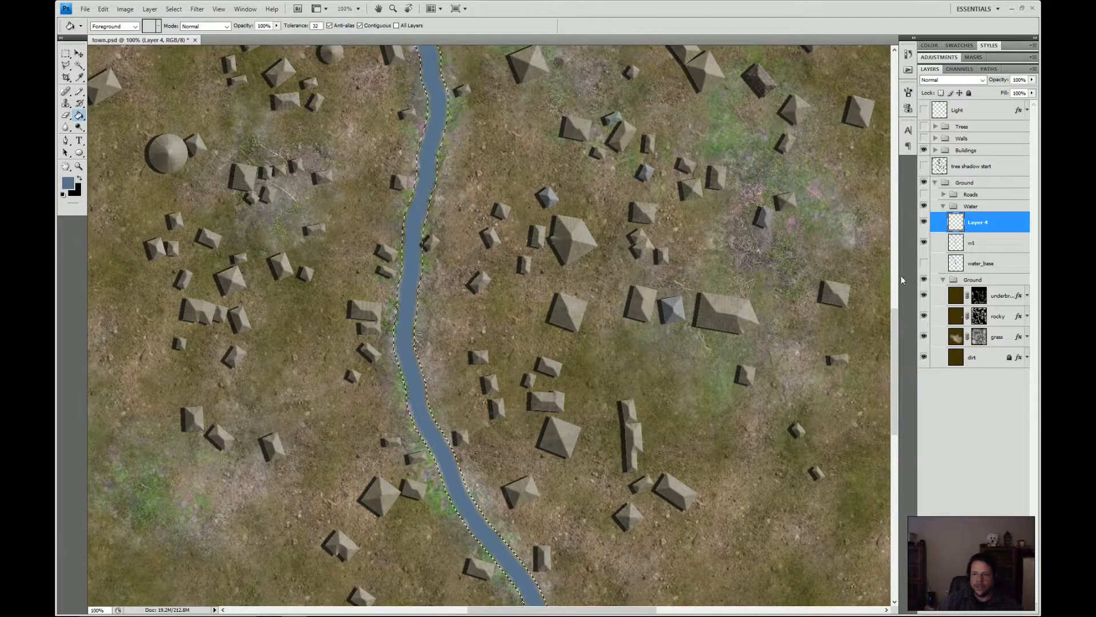
click(204, 13)
mouse_move(174, 9)
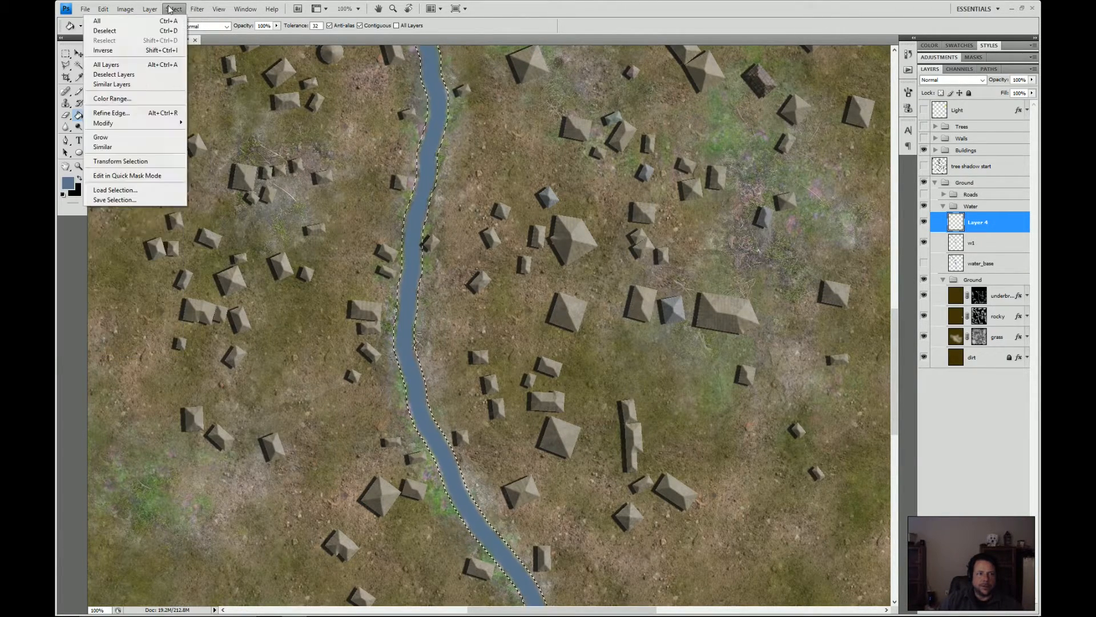
click(150, 113)
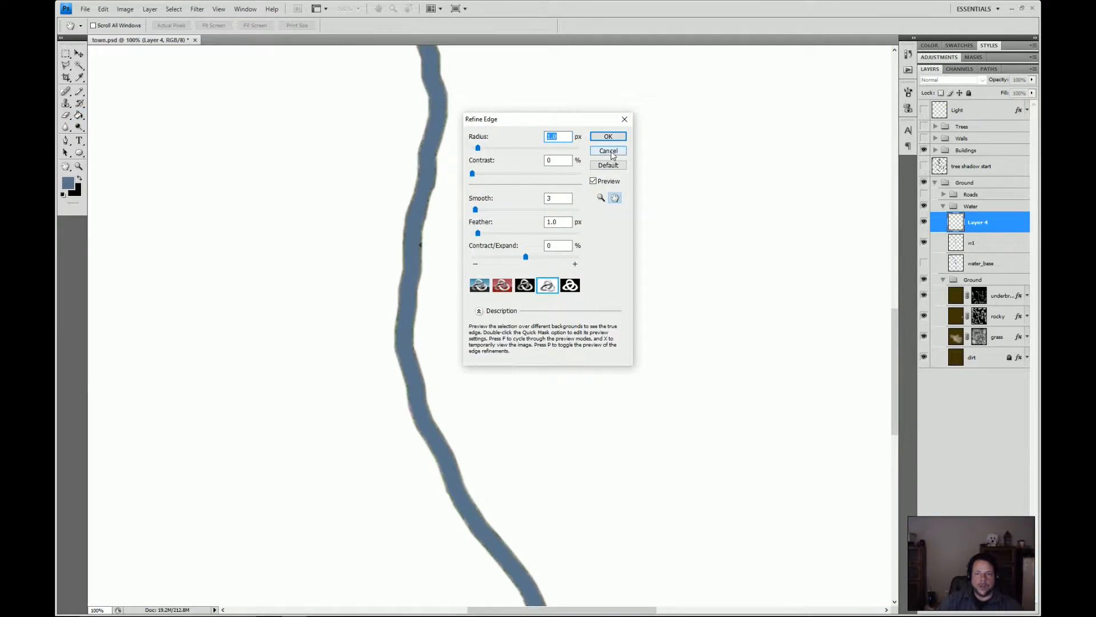
click(609, 151)
- Contract the river selection and feather its edges
click(173, 9)
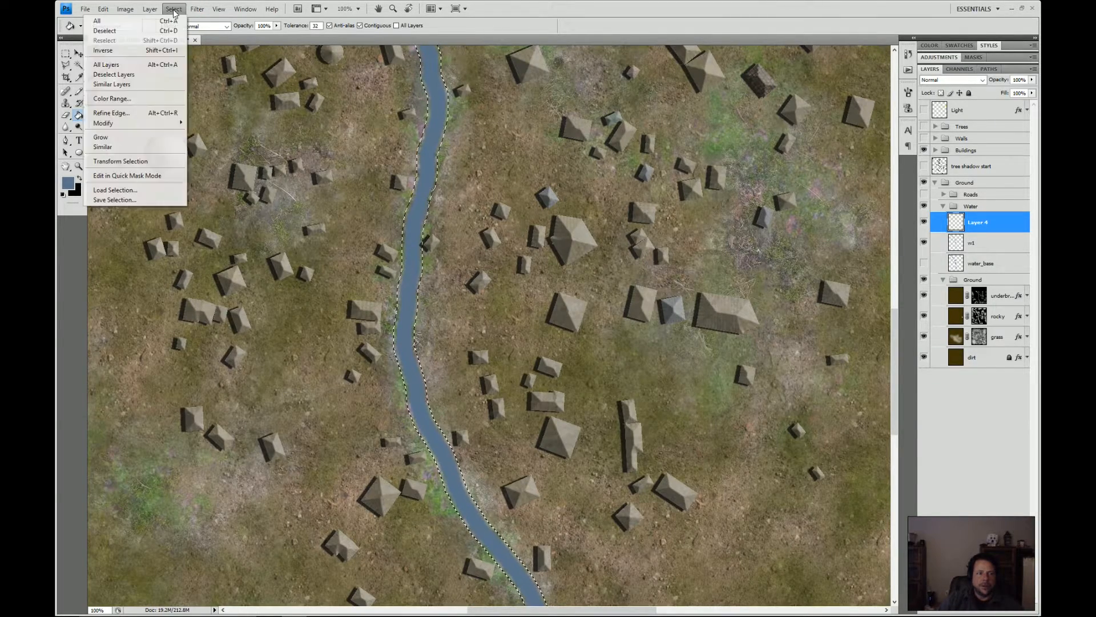
mouse_move(184, 124)
click(208, 152)
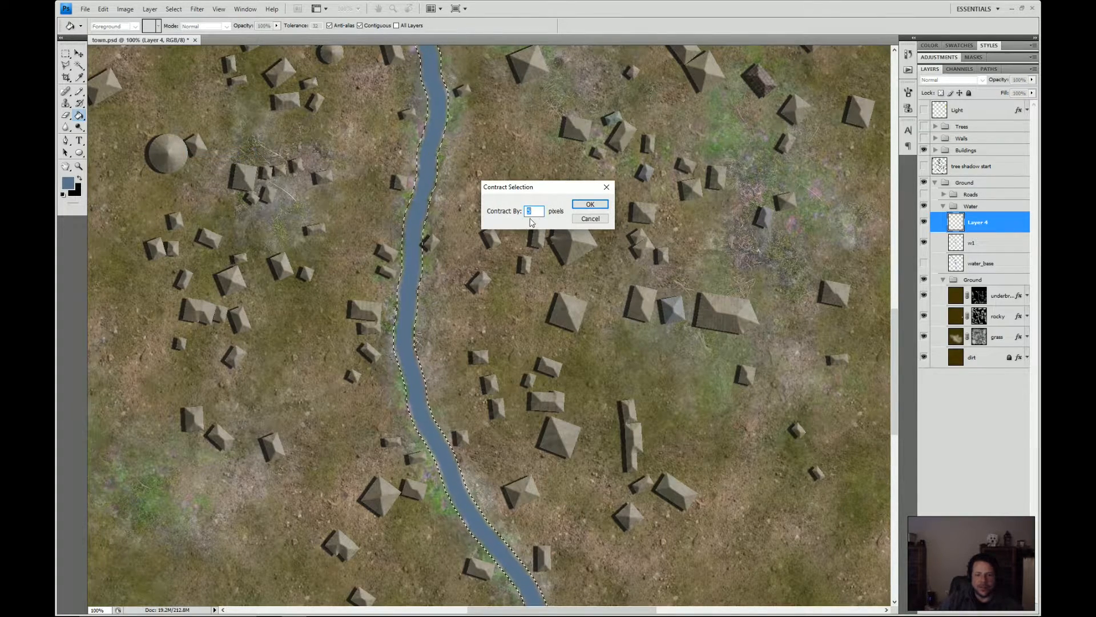
click(588, 204)
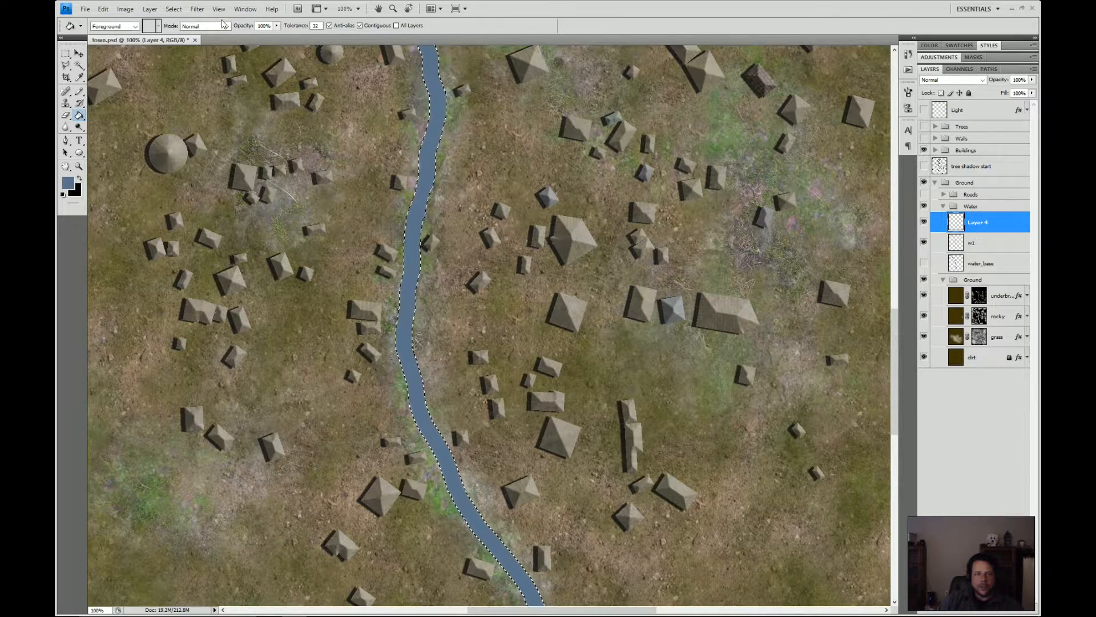
click(174, 9)
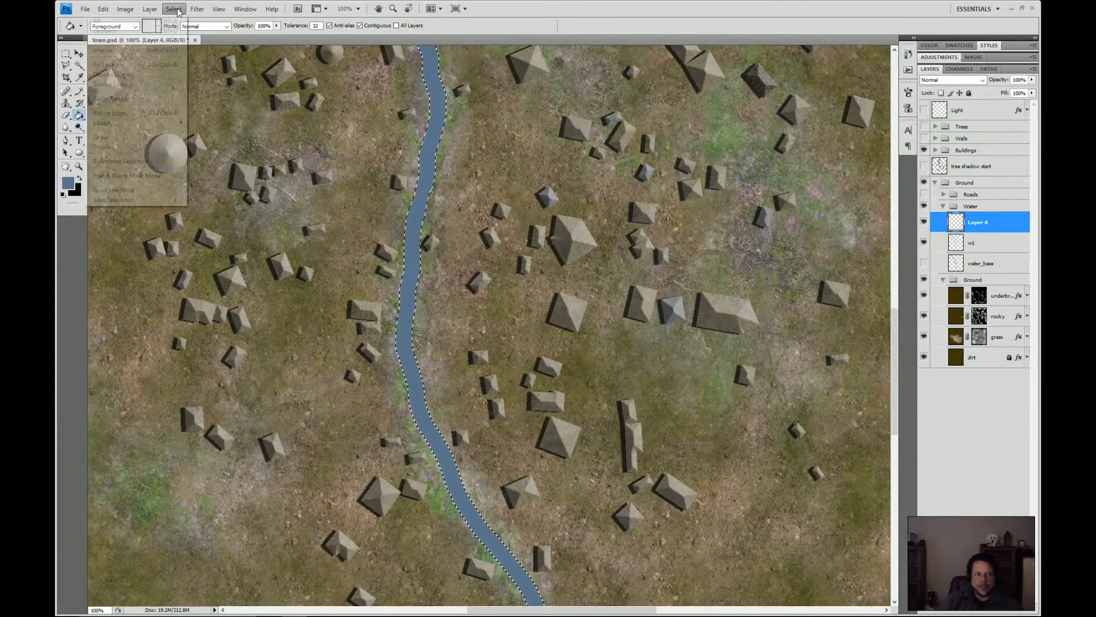
mouse_move(146, 123)
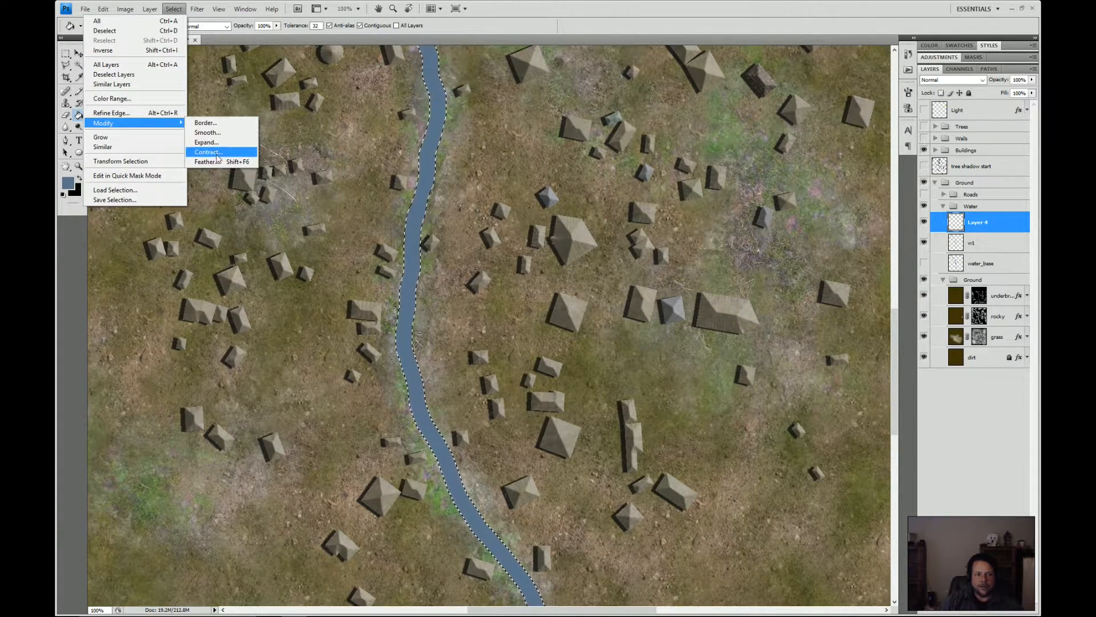
click(207, 162)
click(594, 205)
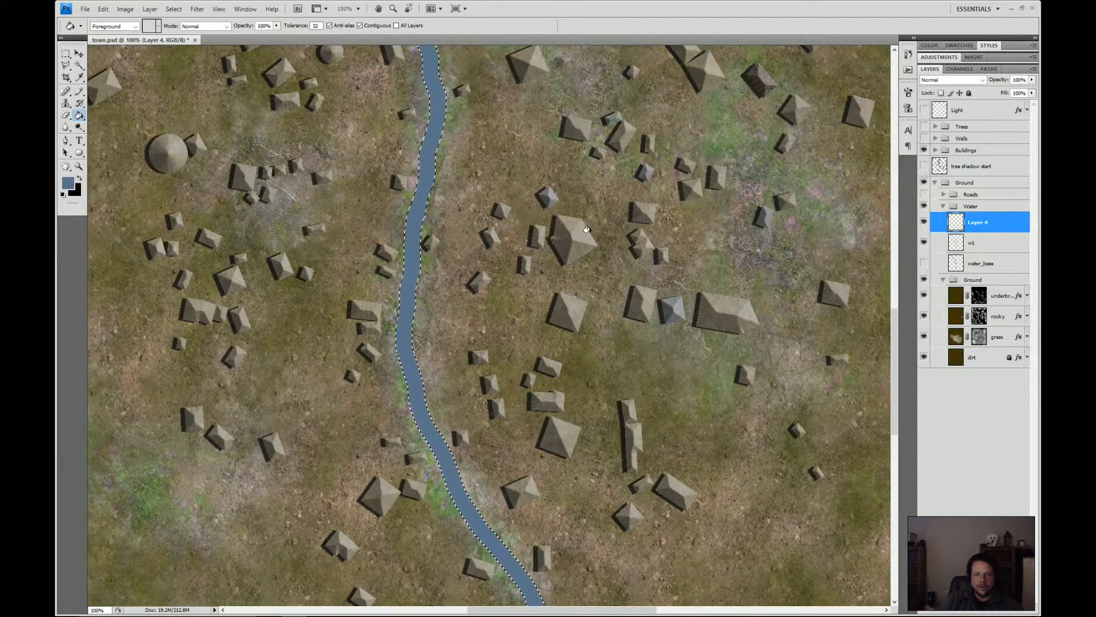
- Set the foreground color to a slightly lighter grey-blue, #597f9c, and fill the river selection on the new layer with the Paint Bucket
click(67, 183)
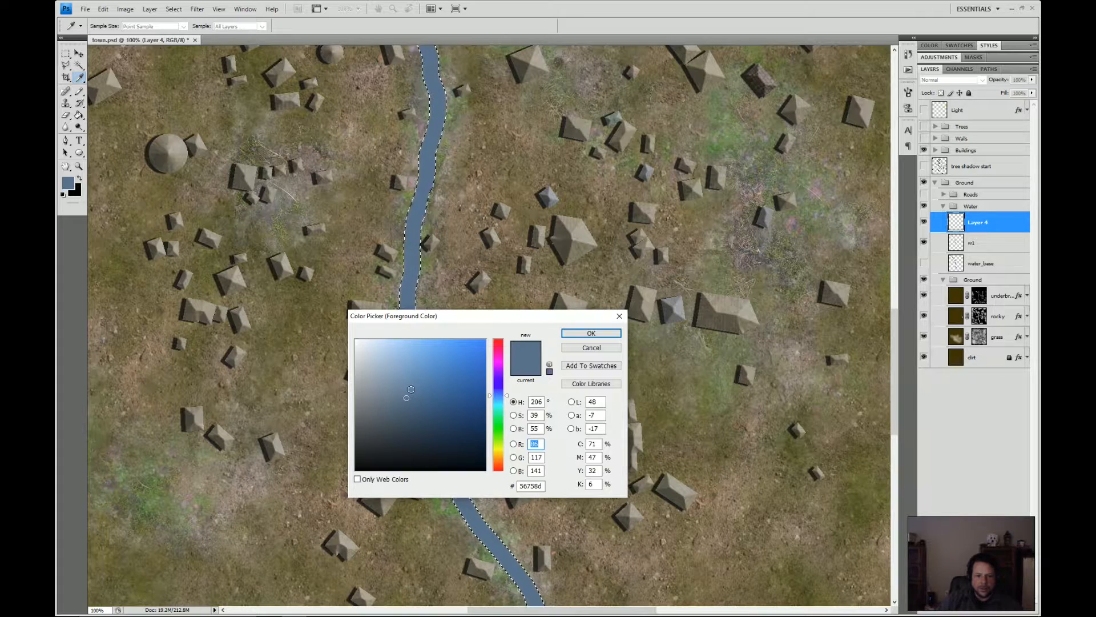
click(411, 389)
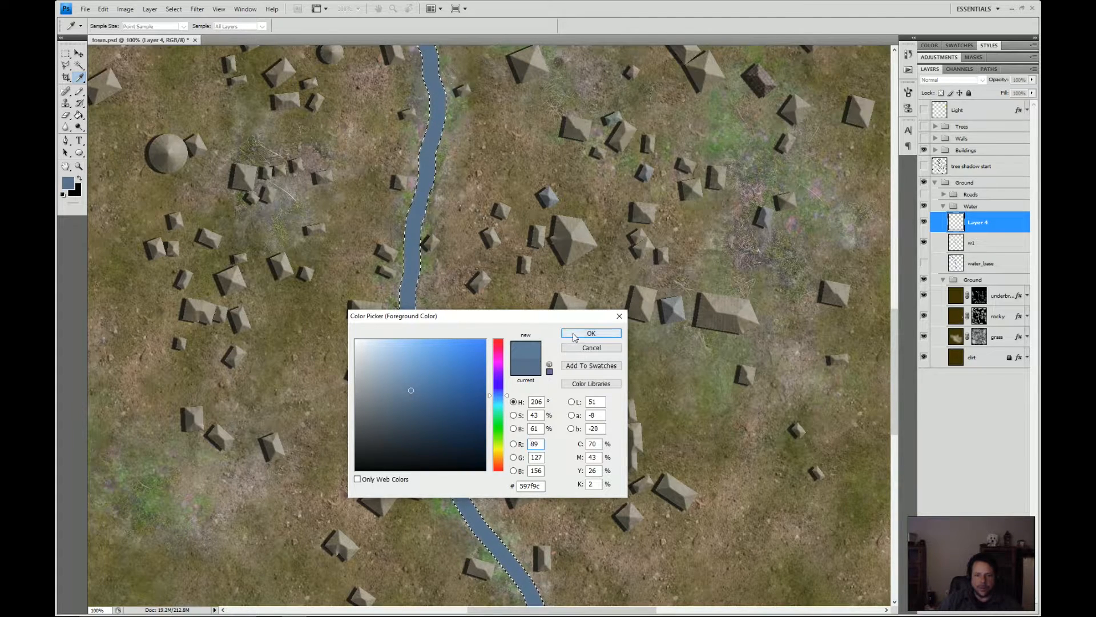
click(591, 333)
key(g)
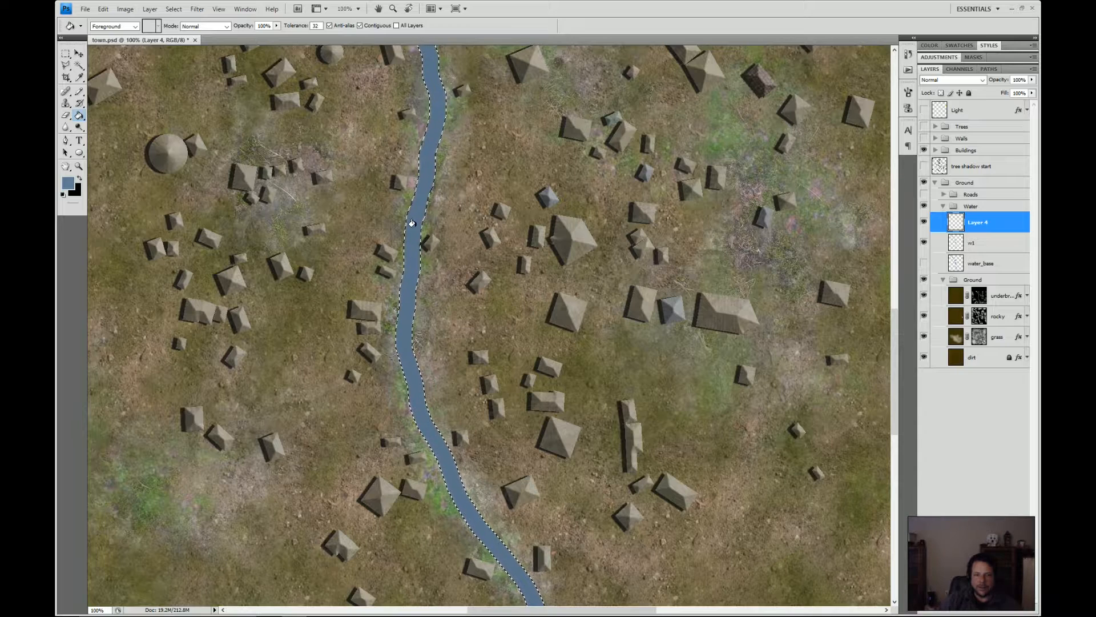
click(412, 223)
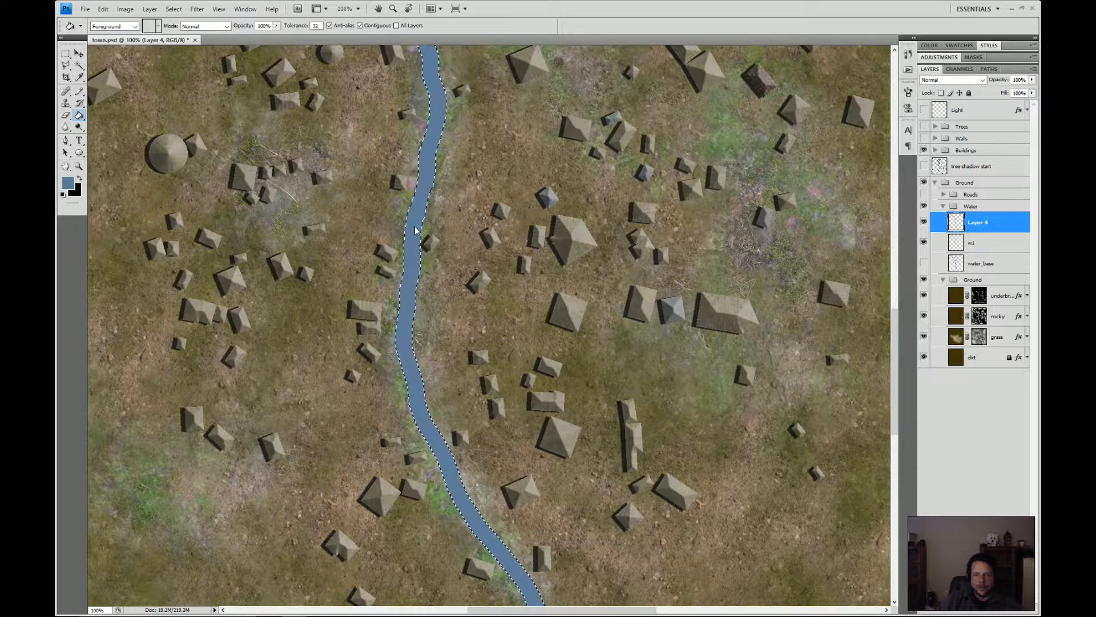
- Rename the newly filled river layer above w1 as w2
double_click(980, 222)
text(w1)
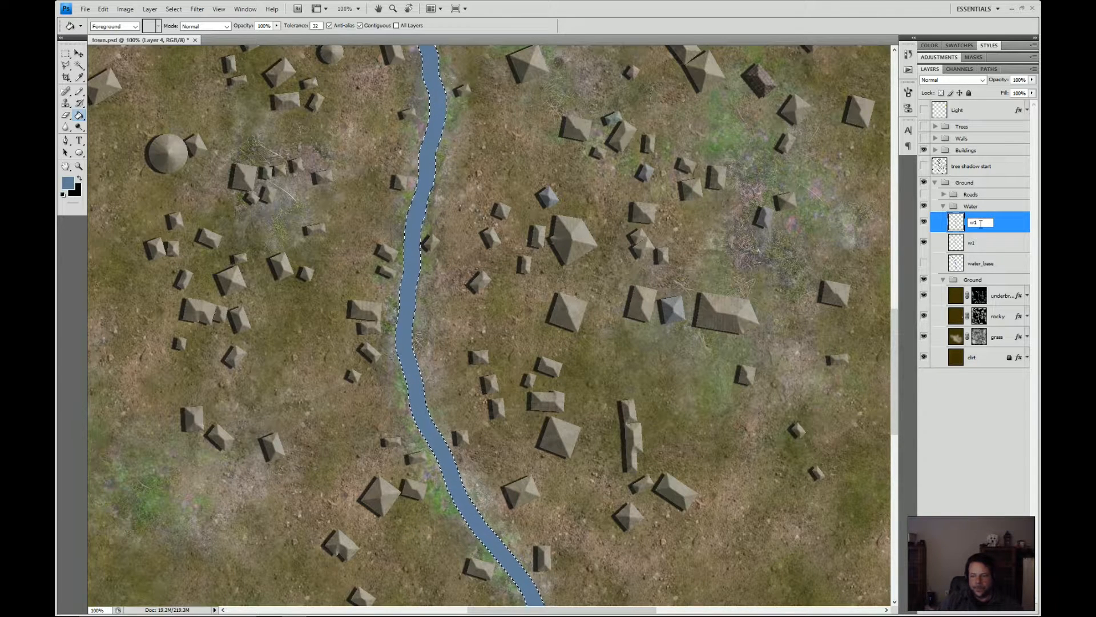
key(BackSpace)
text(2)
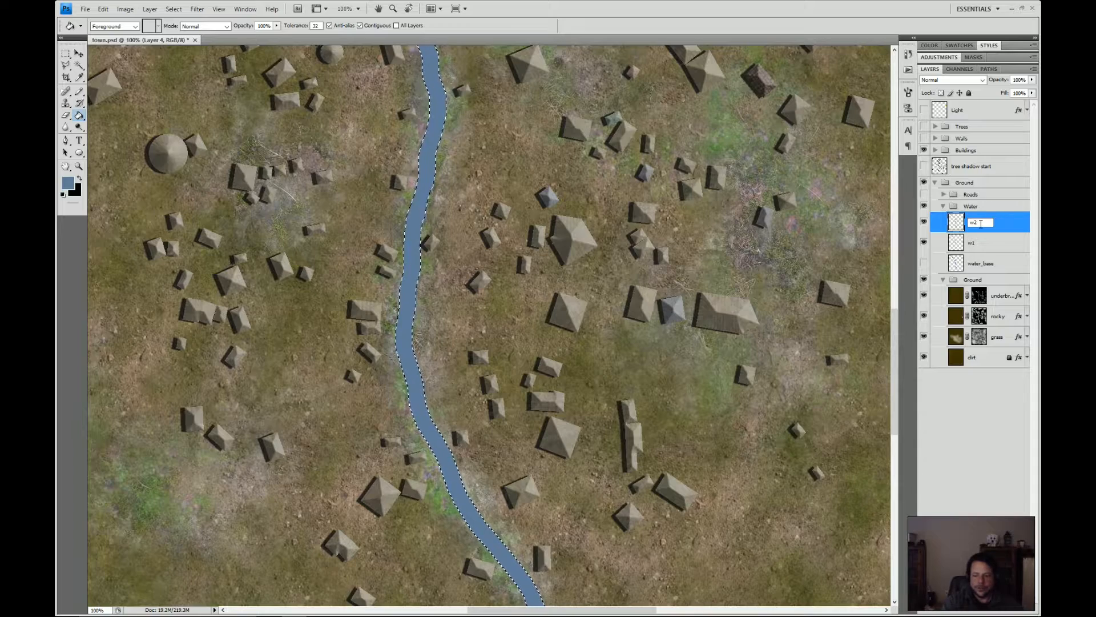
key(Return)
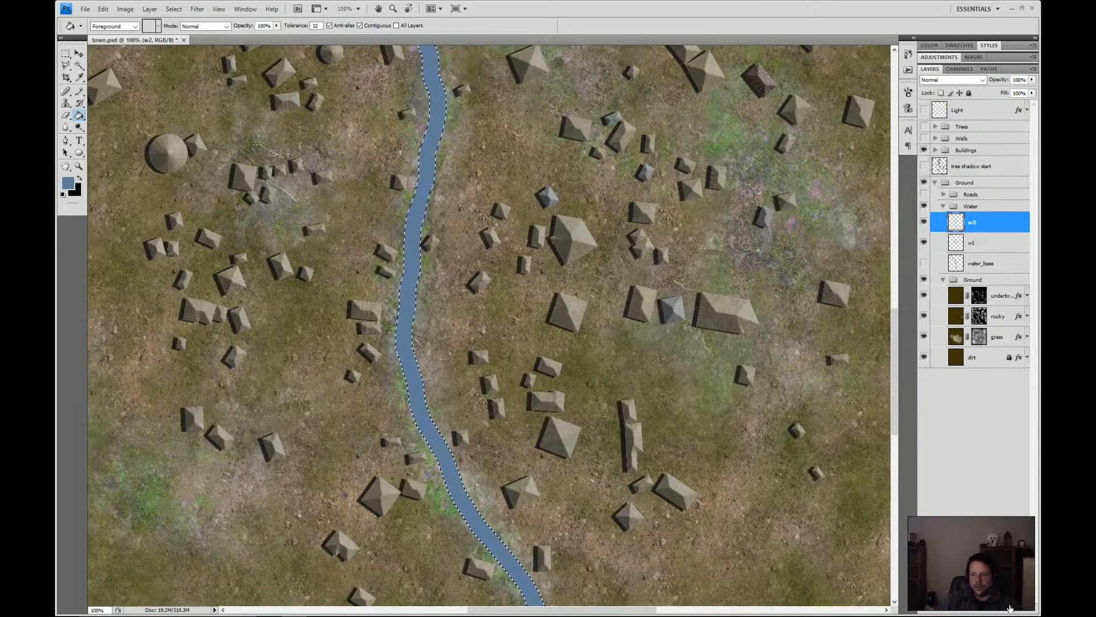
- Add a new layer above w2 with w1 and w2 hidden, deselect the river, and render Clouds across the new layer
click(1009, 608)
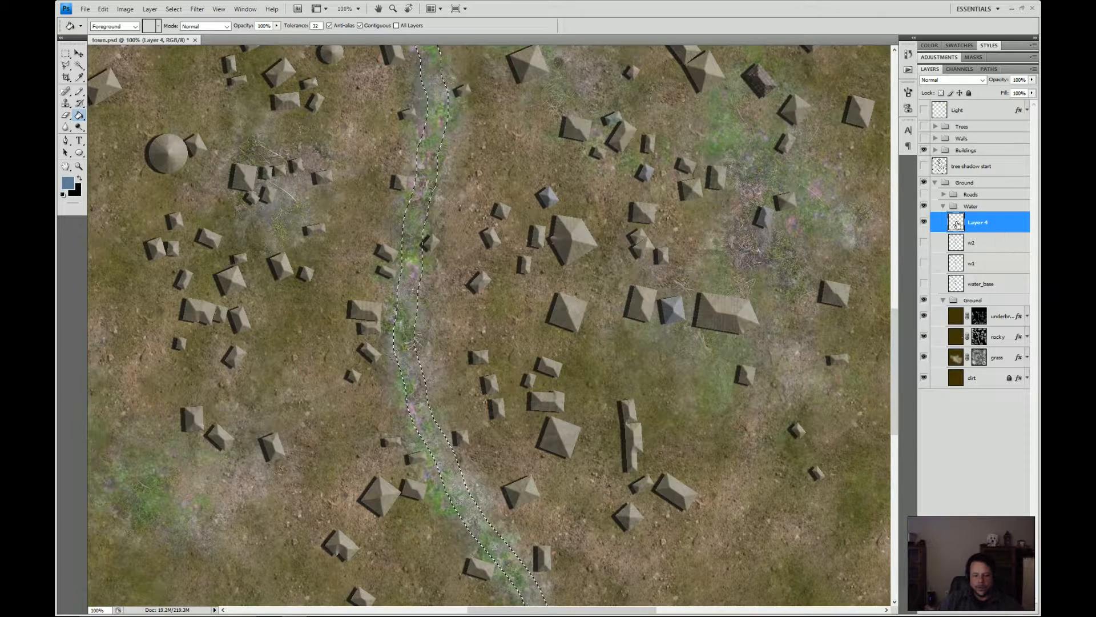
key(ctrl+d)
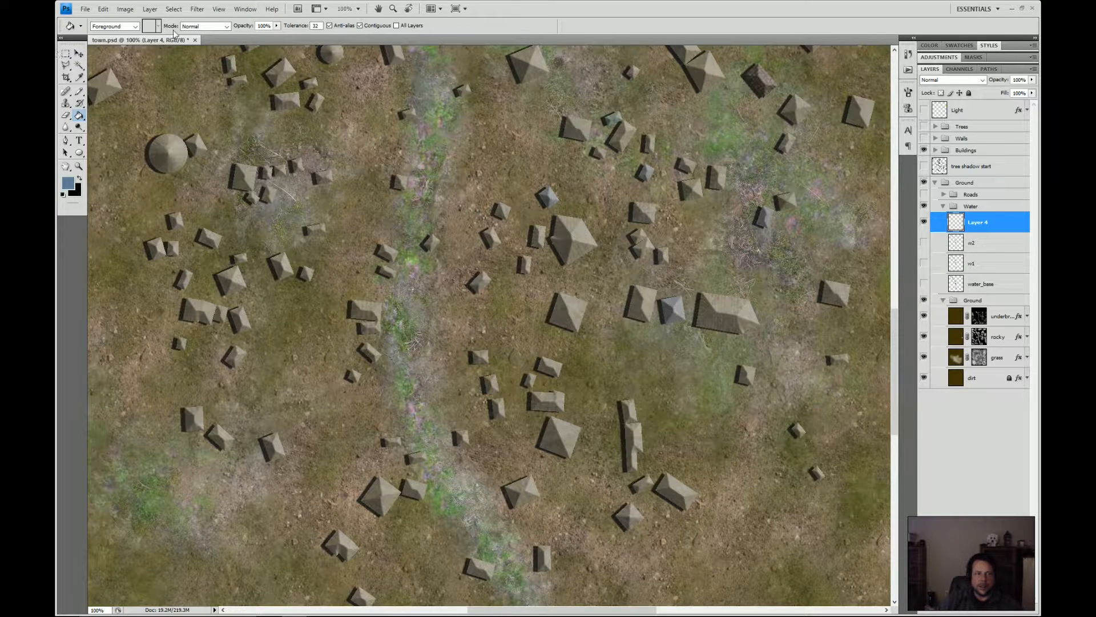
click(196, 9)
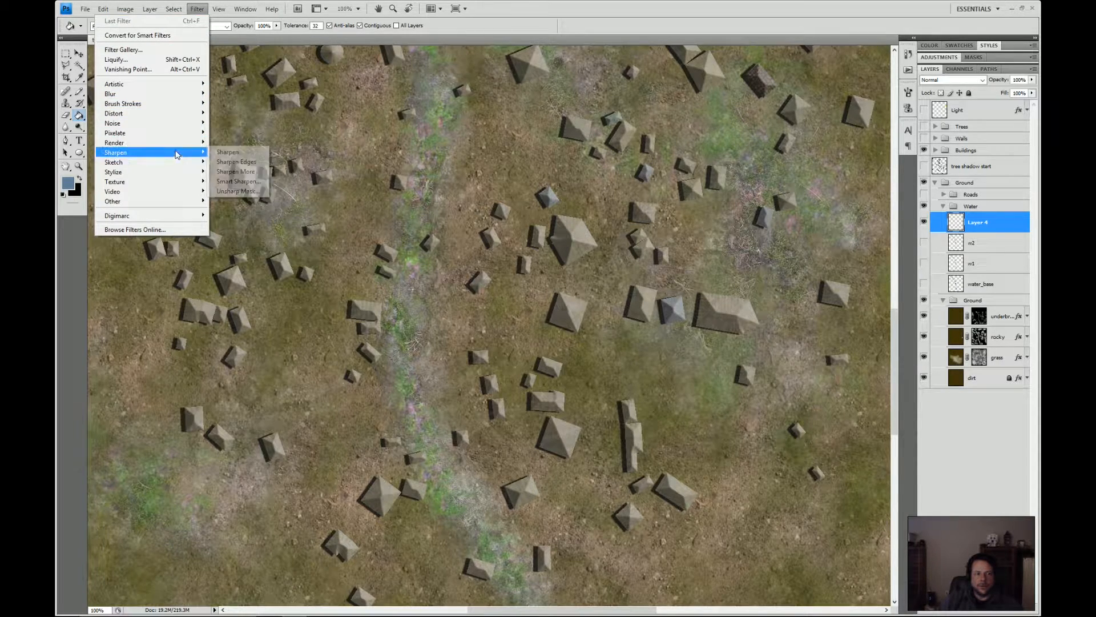
mouse_move(177, 143)
click(221, 143)
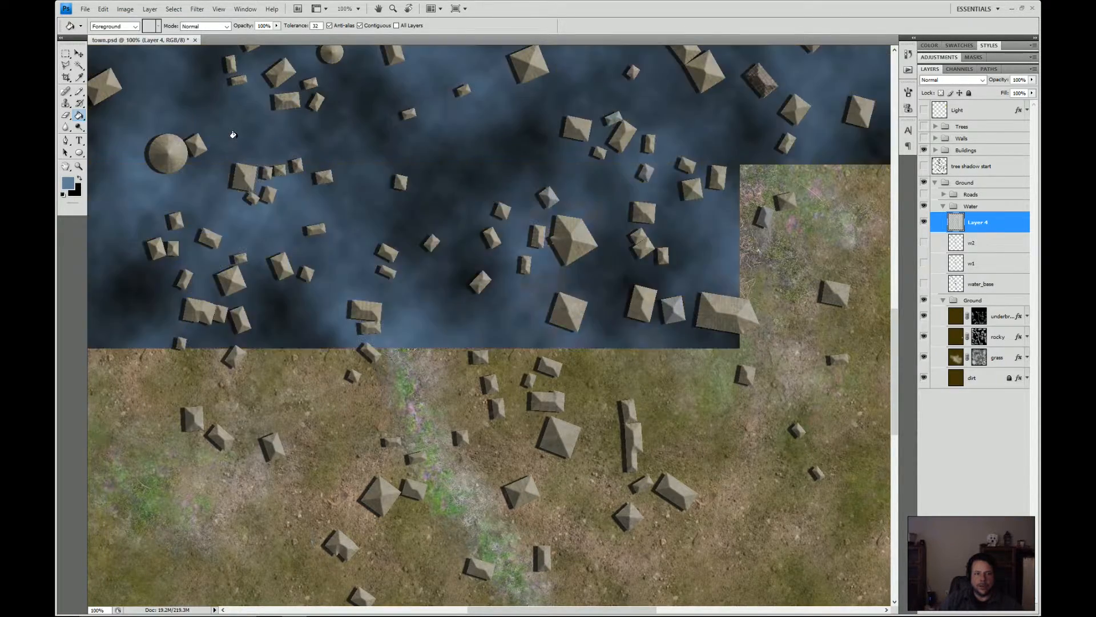
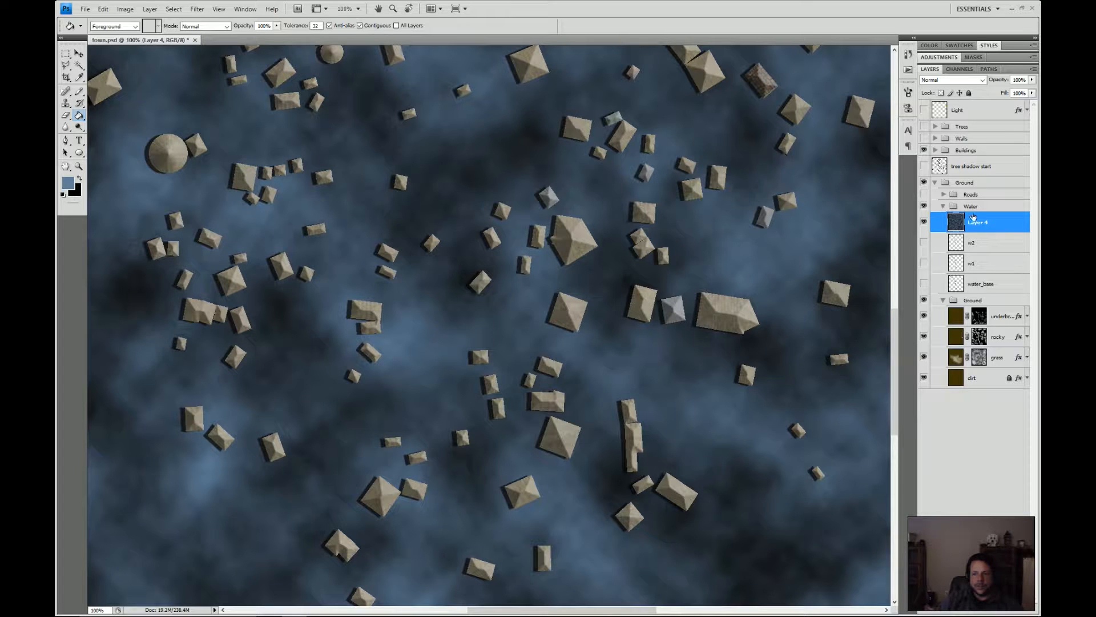
- Load the river shape from water_base as a selection over the clouds layer and contract it by 2 pixels
ctrl+click(955, 283)
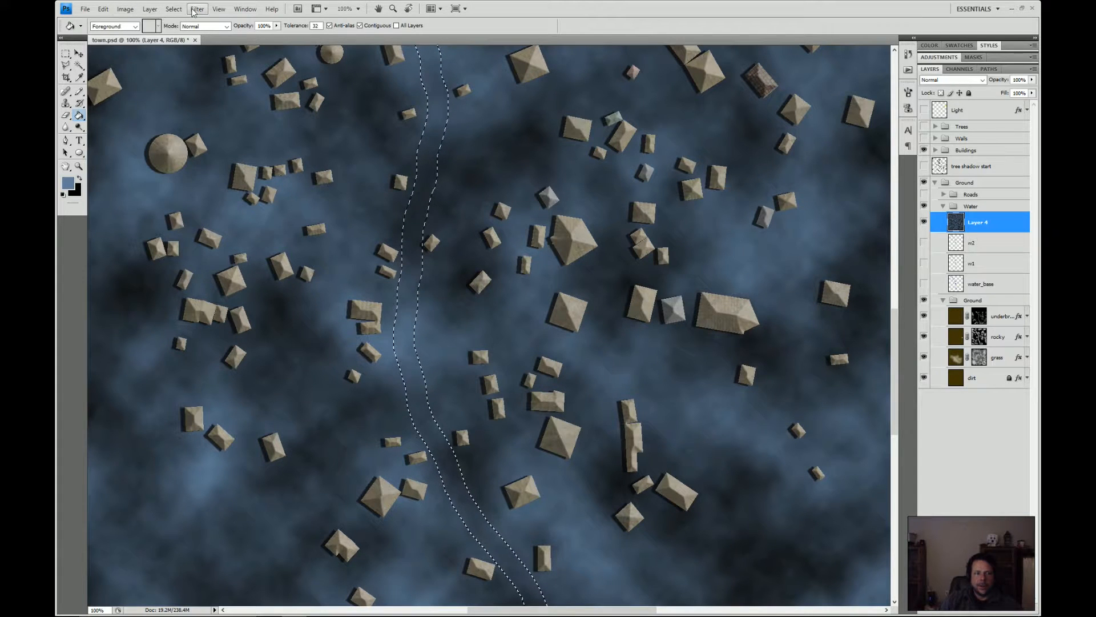
click(197, 9)
mouse_move(160, 153)
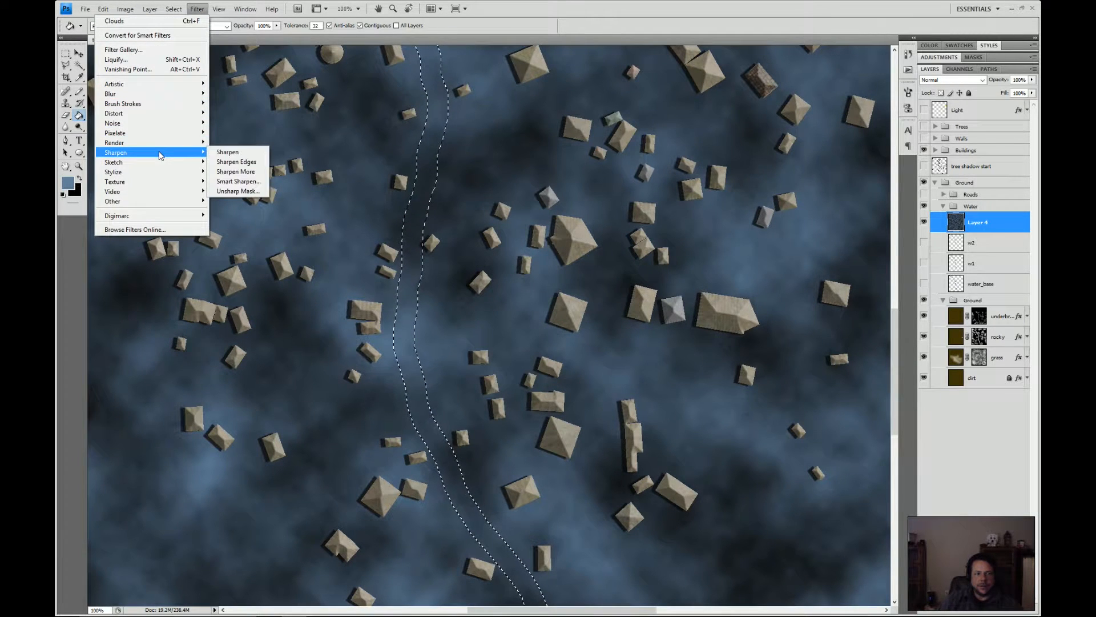
mouse_move(174, 8)
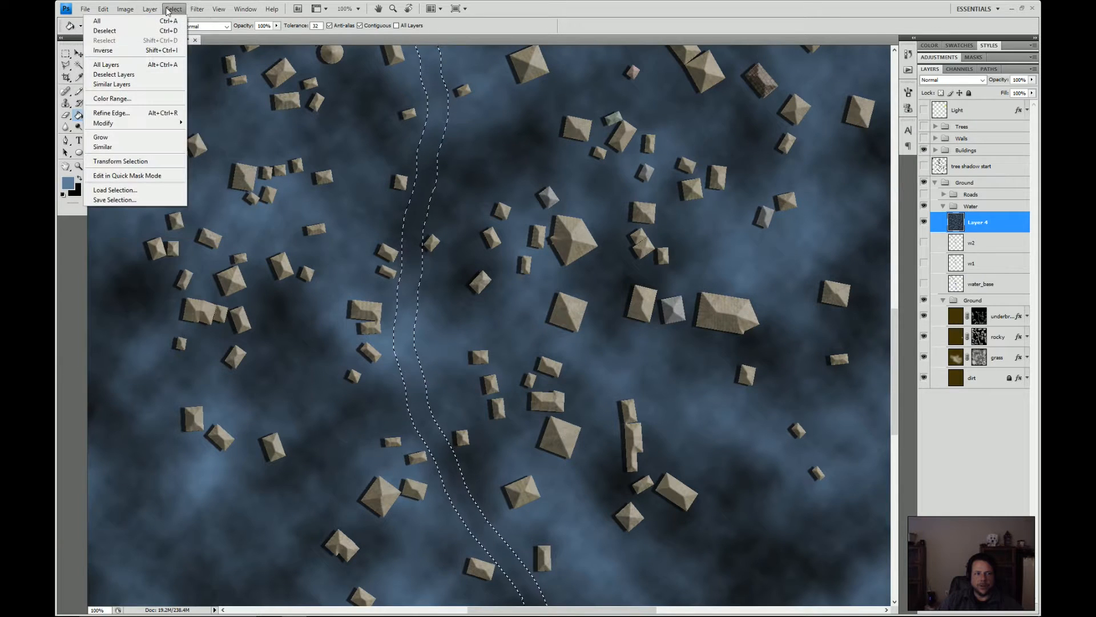
mouse_move(154, 122)
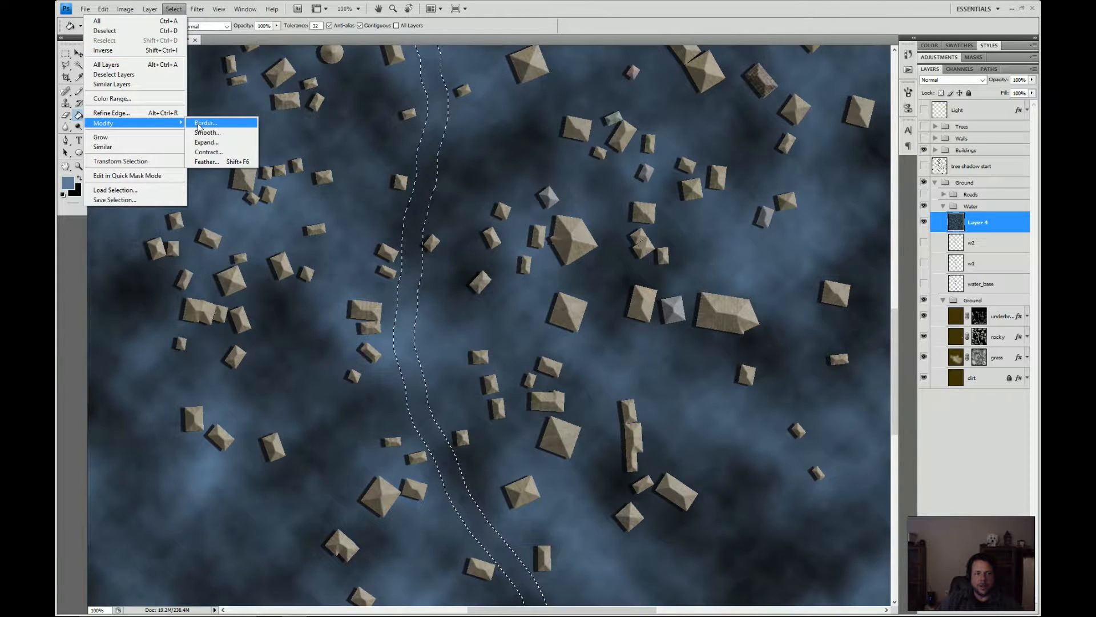
click(209, 152)
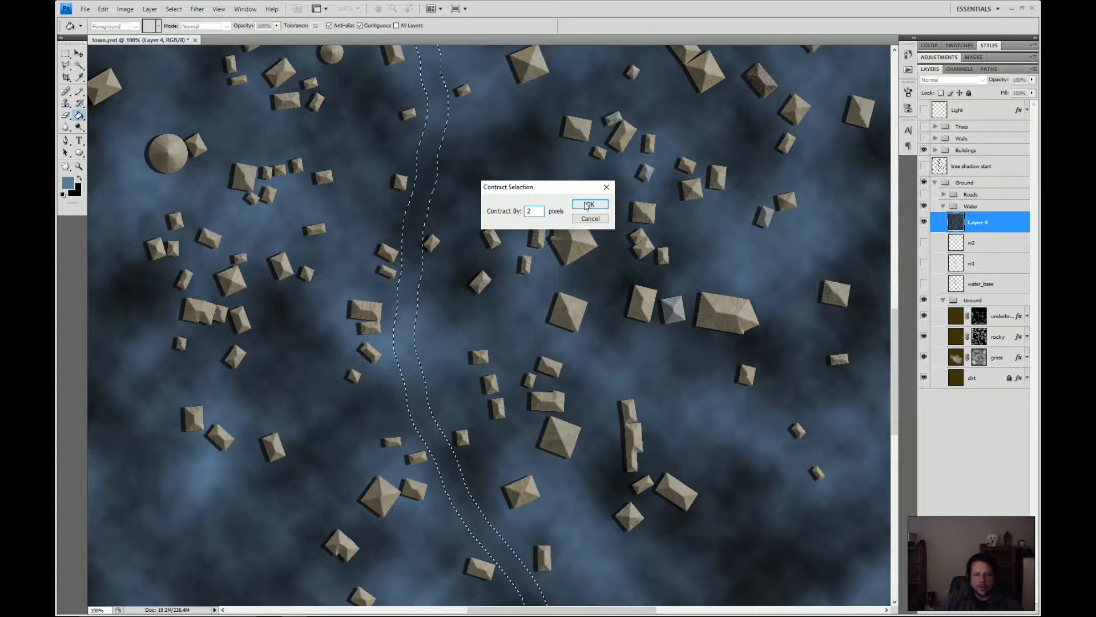
click(591, 204)
- Feather the contracted river selection on the clouds layer
click(197, 9)
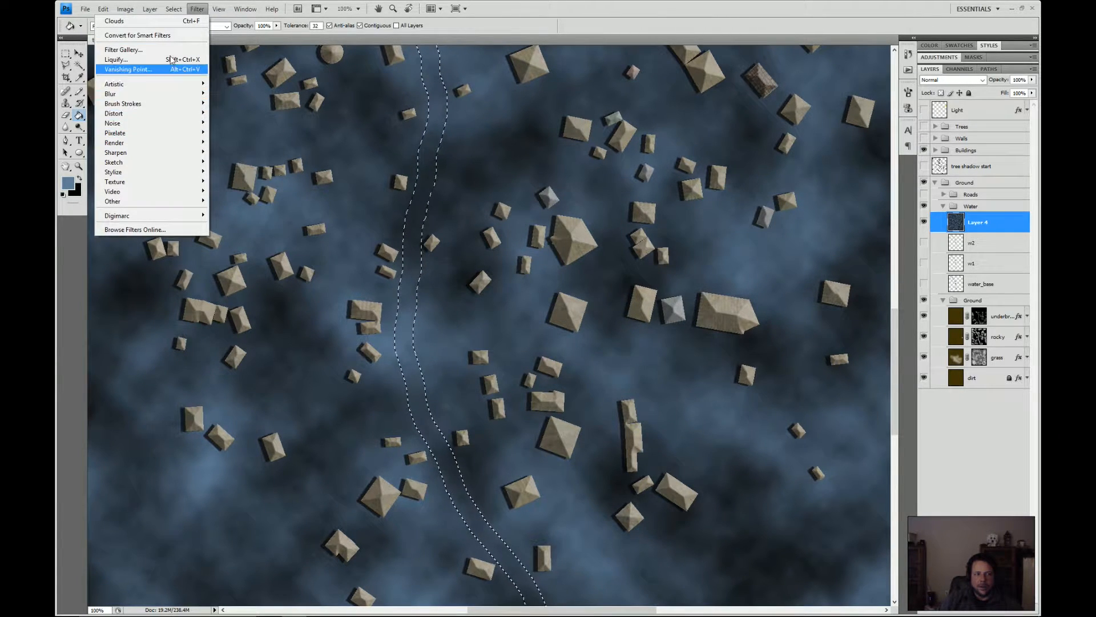
mouse_move(170, 10)
mouse_move(174, 123)
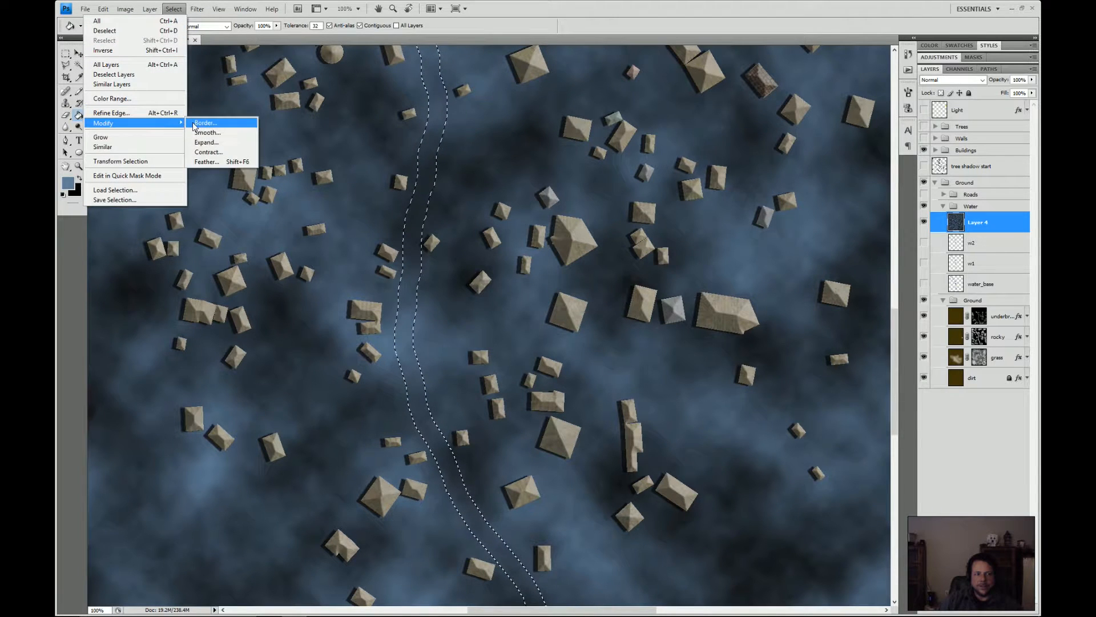
click(205, 162)
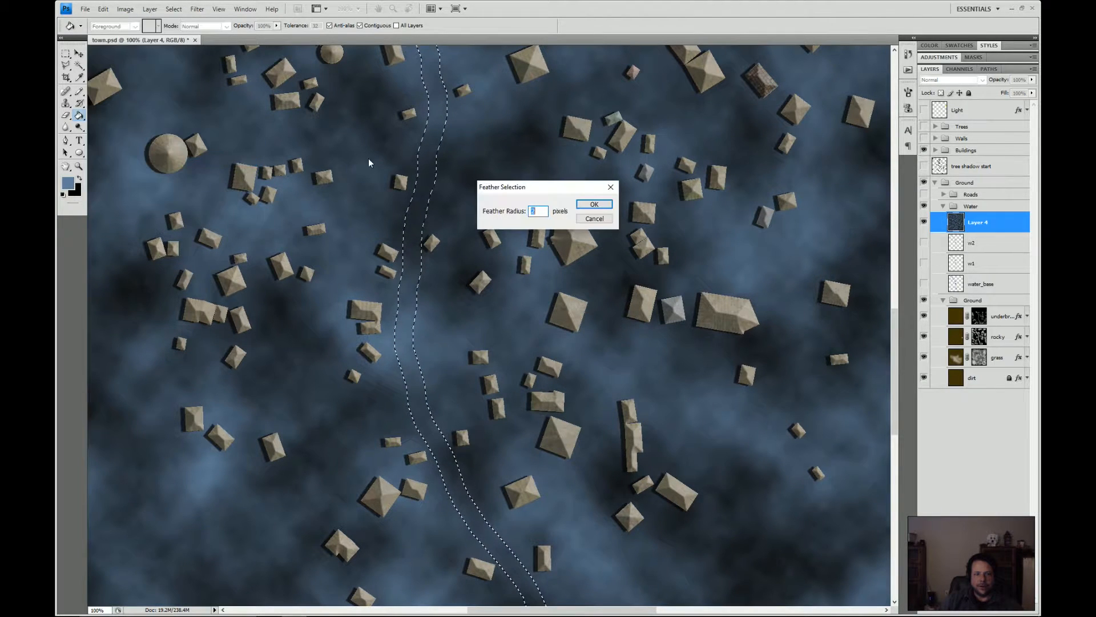
click(593, 205)
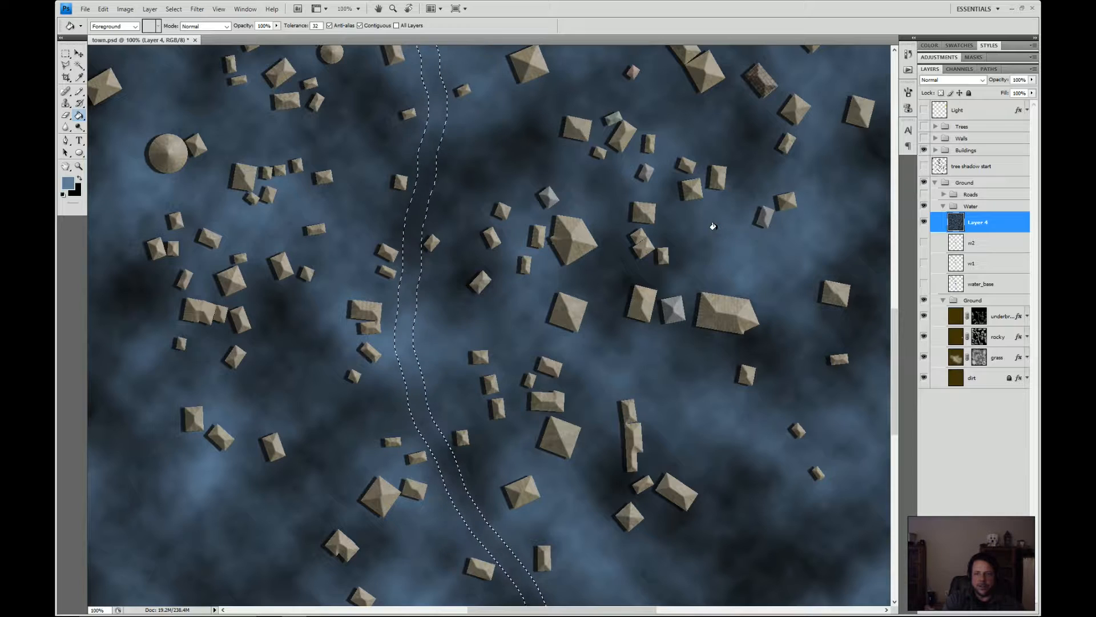
- Delete the clouds outside the feathered river selection and deselect the river
key(Delete)
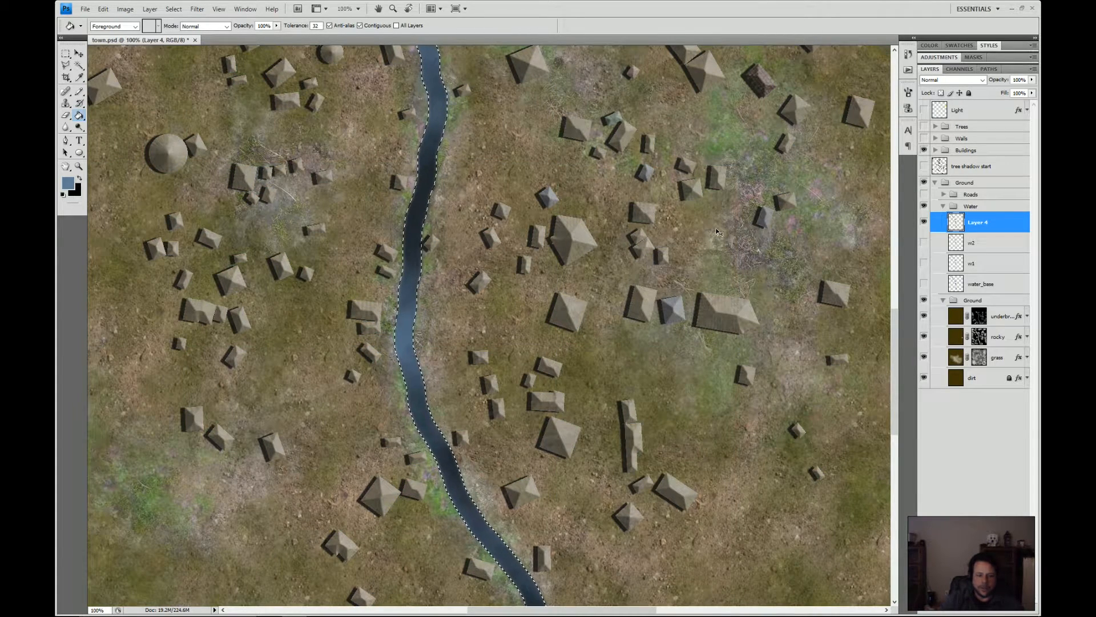
key(ctrl+d)
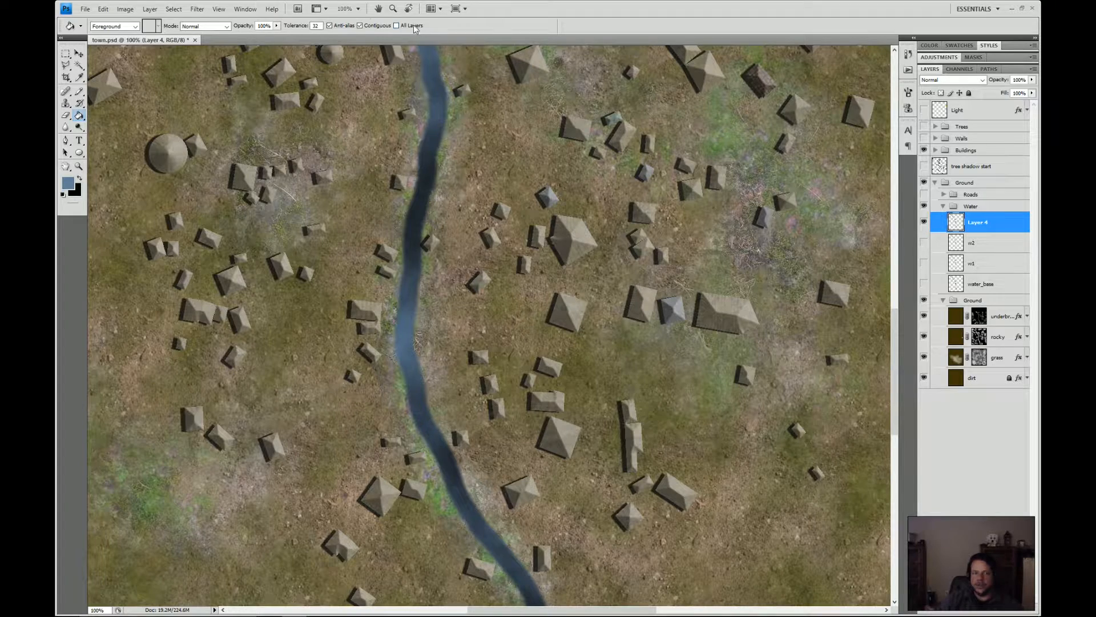
click(358, 9)
click(347, 29)
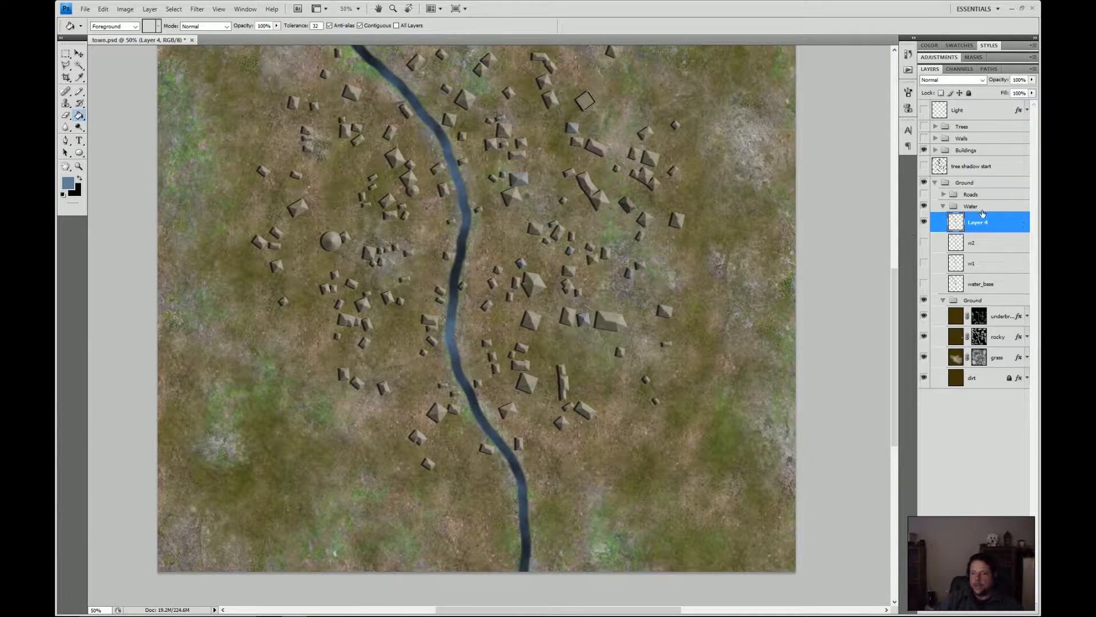
- Add a new layer above the cloud-textured river, rename the river layer w3, and hide it with the new layer active
click(1012, 612)
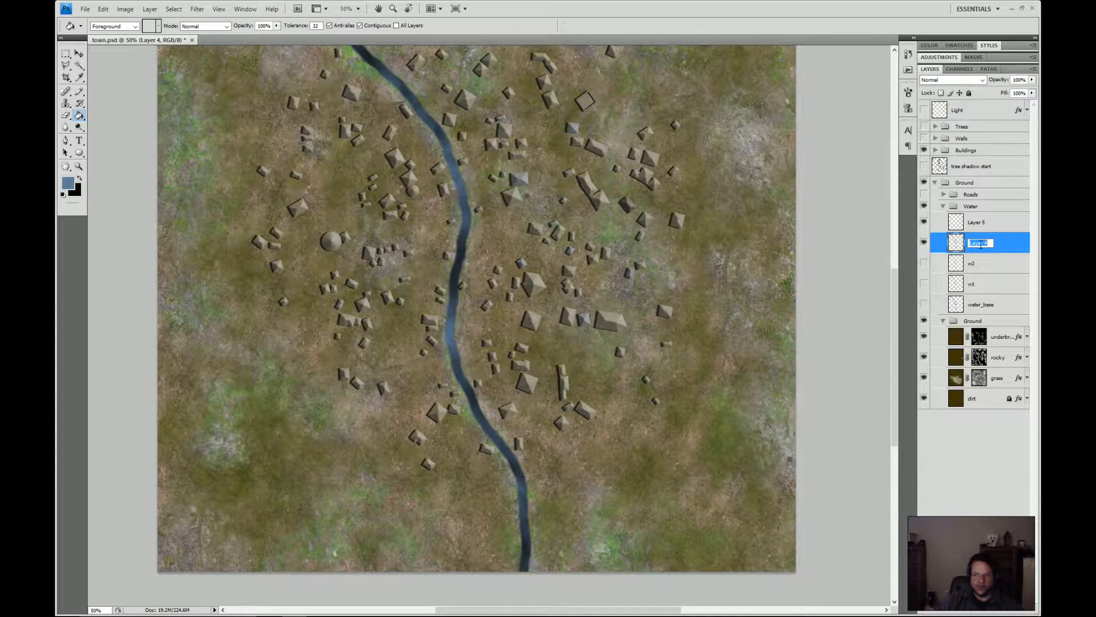
text(w2)
key(Return)
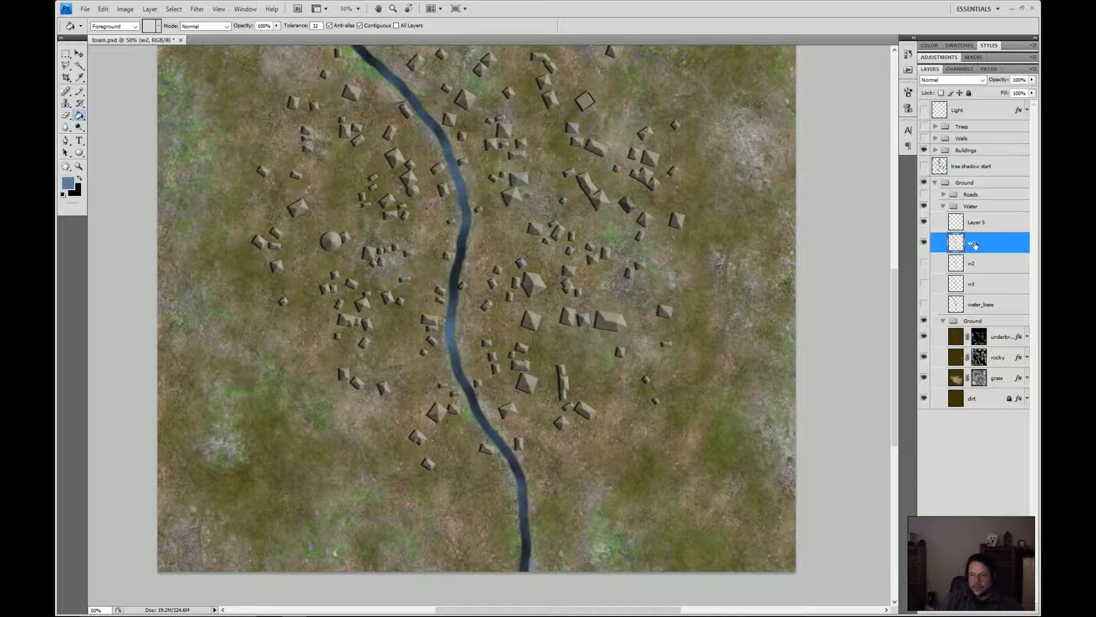
double_click(975, 245)
text(w3)
click(978, 226)
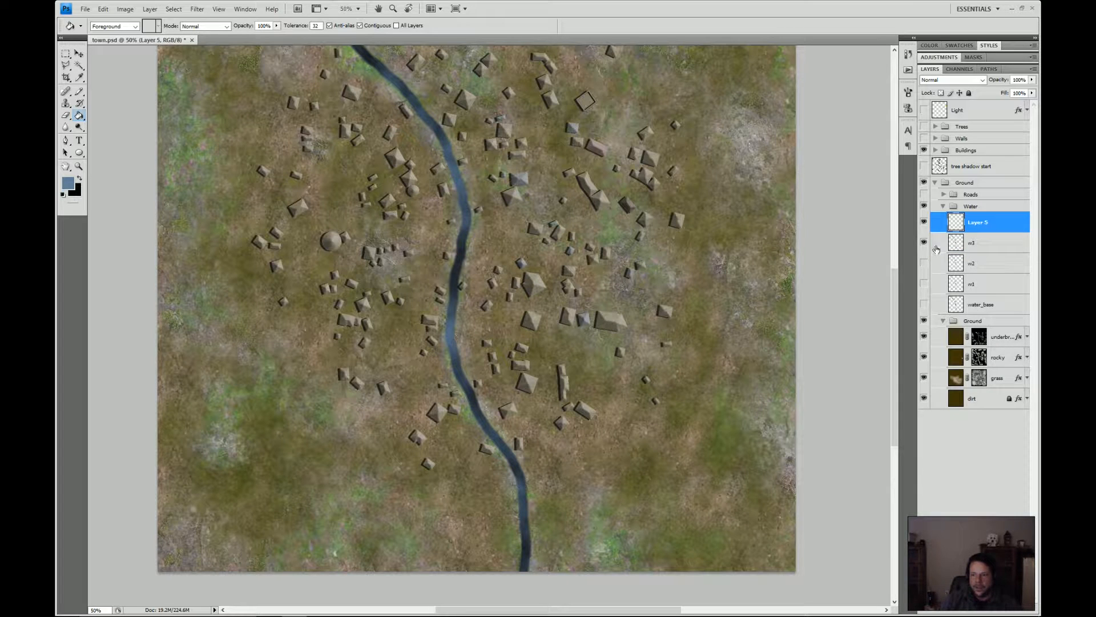
click(924, 244)
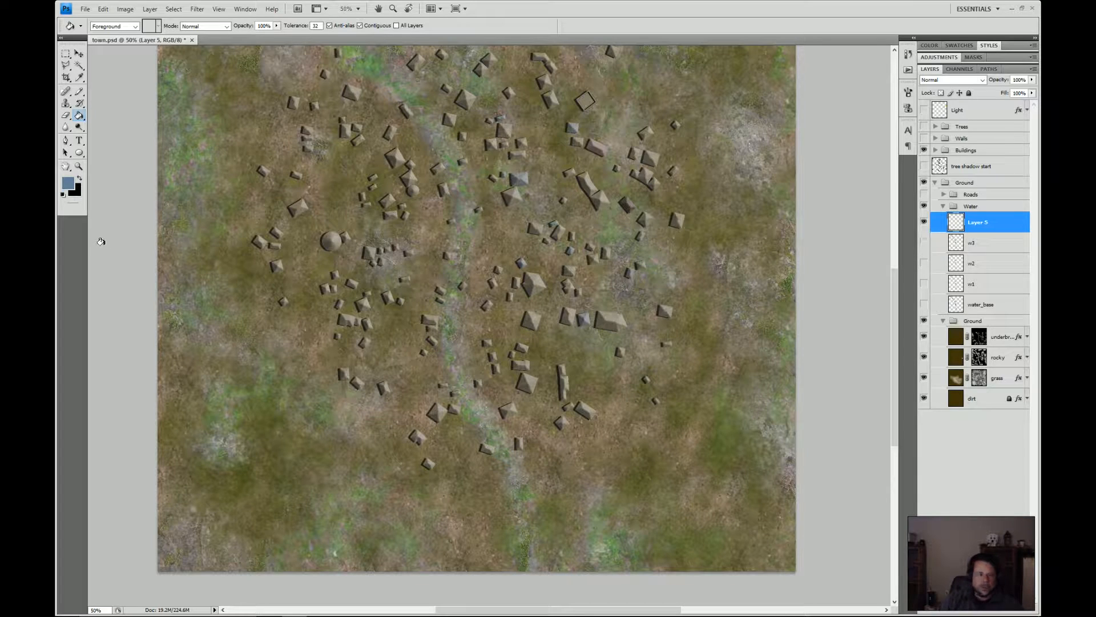
- Set the foreground color to the light blue #adcde6
click(68, 183)
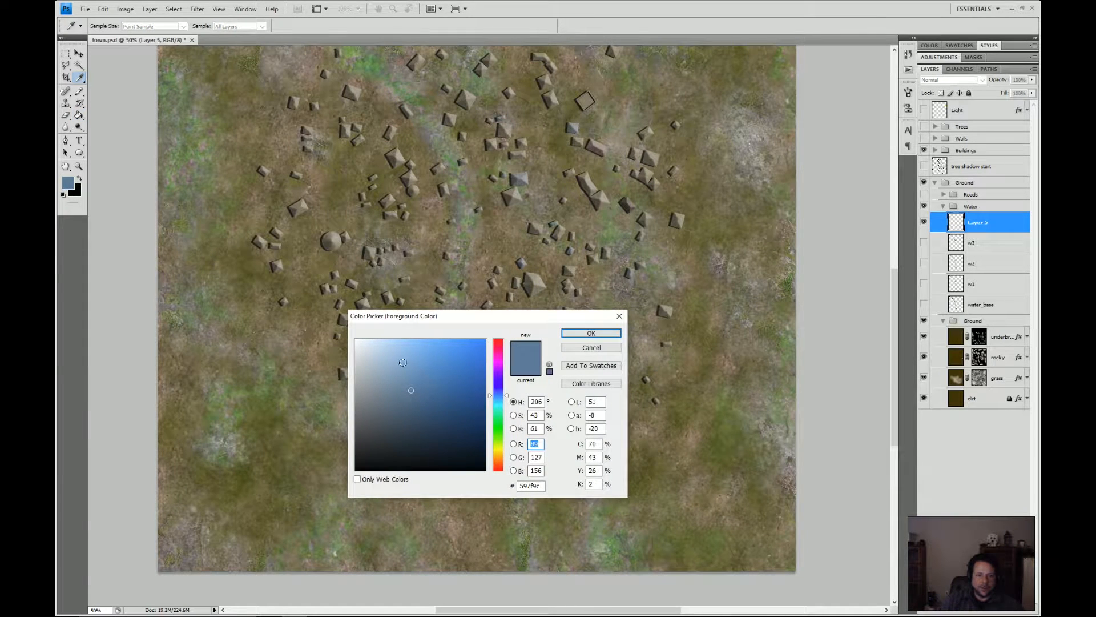
drag(399, 358, 388, 352)
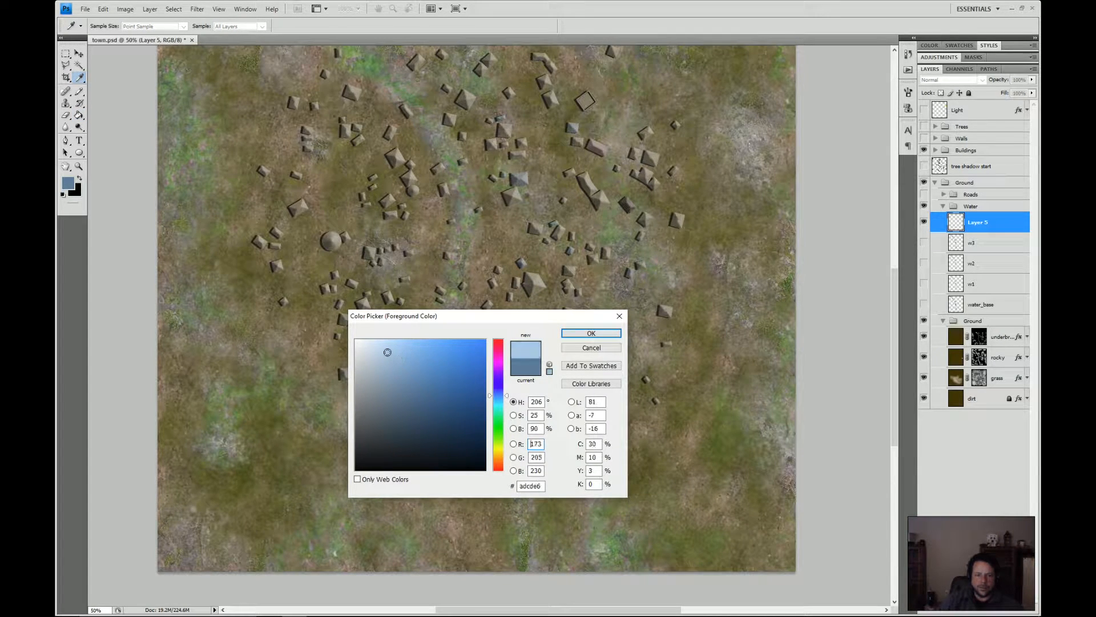
click(591, 333)
key(g)
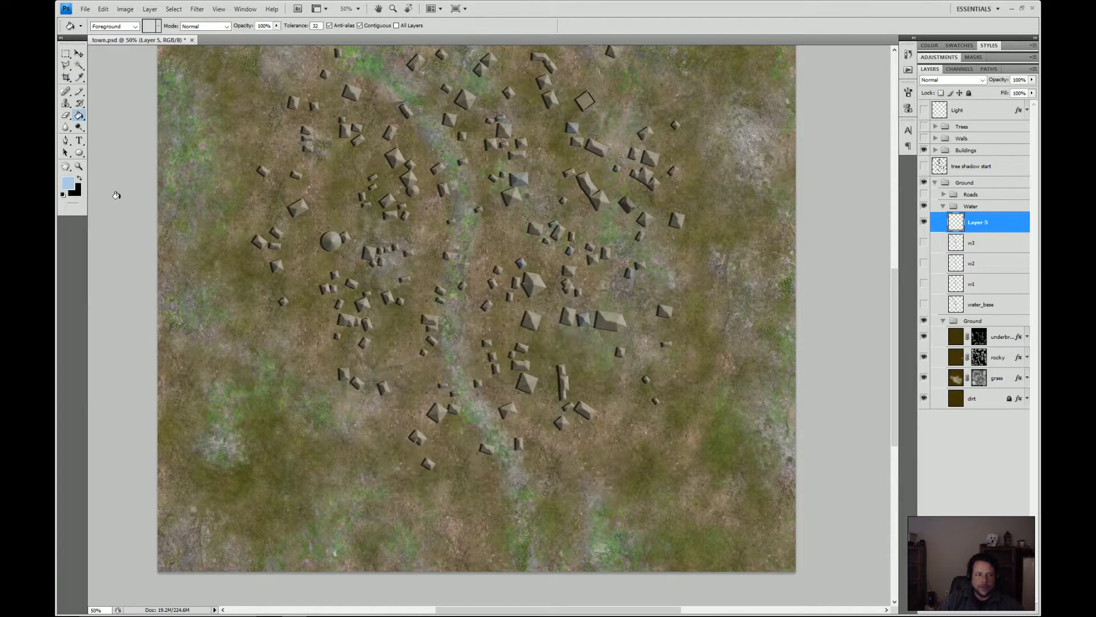
- Set the background color to the pale green #bfddce
click(77, 193)
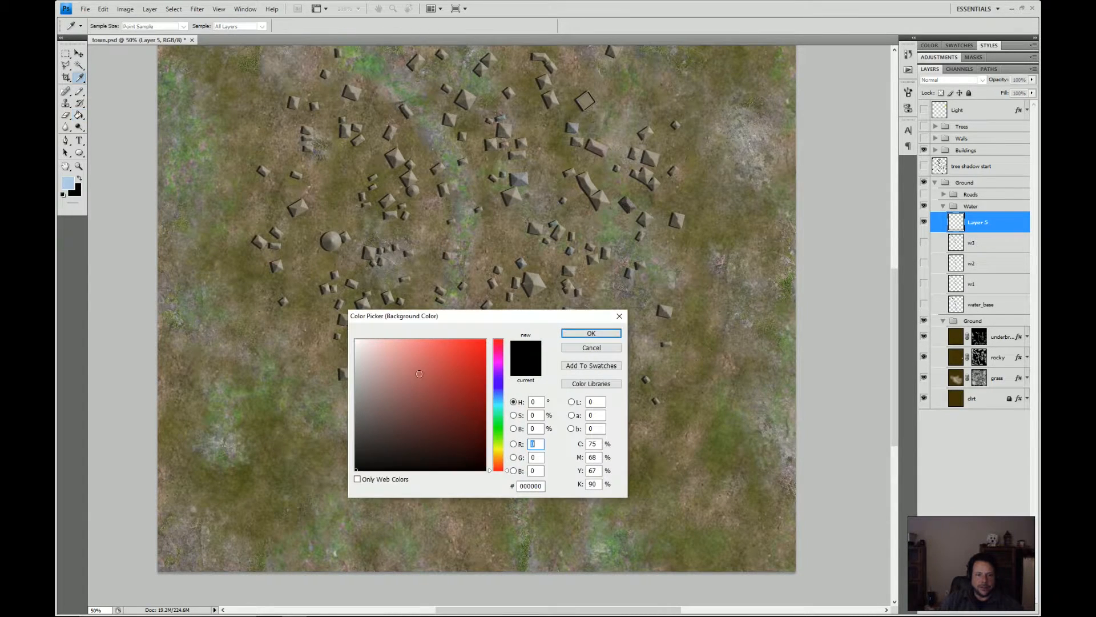
click(498, 399)
click(410, 375)
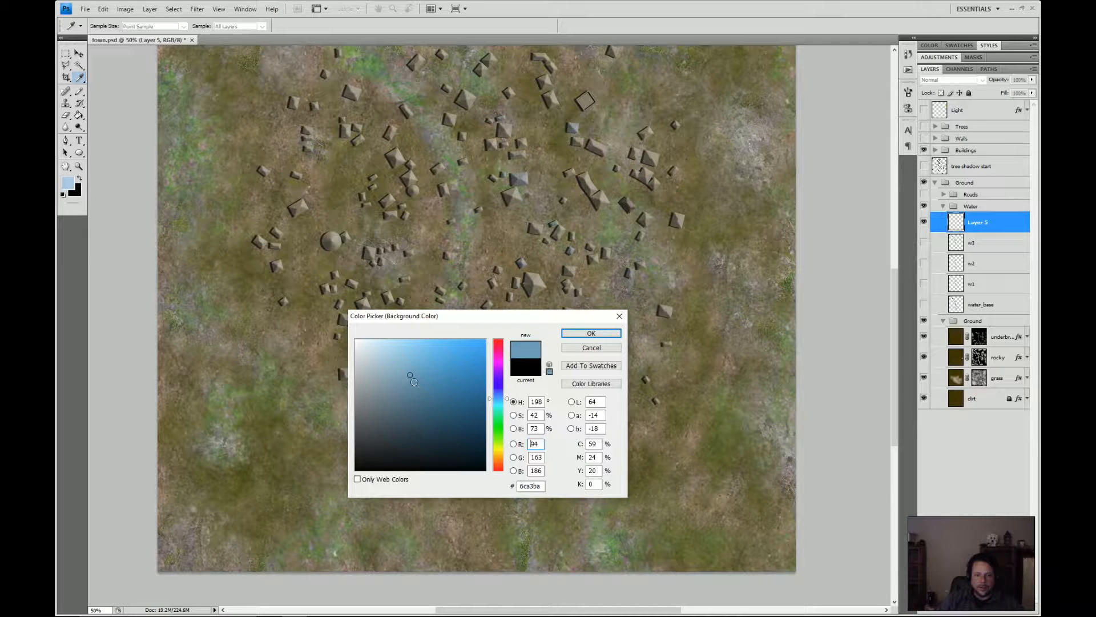
click(500, 422)
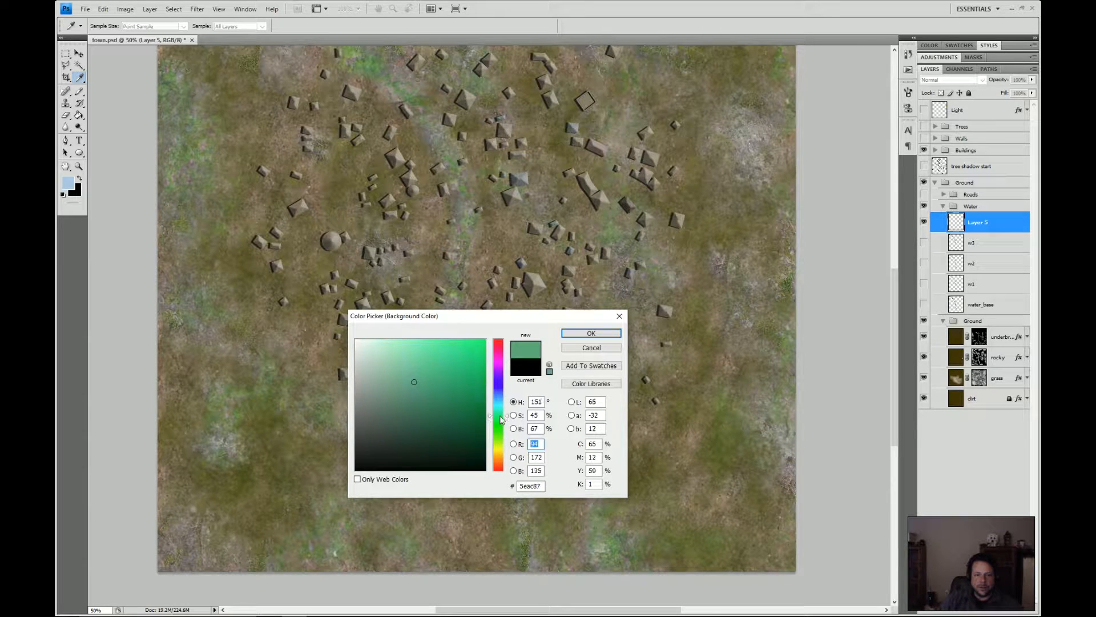
click(403, 364)
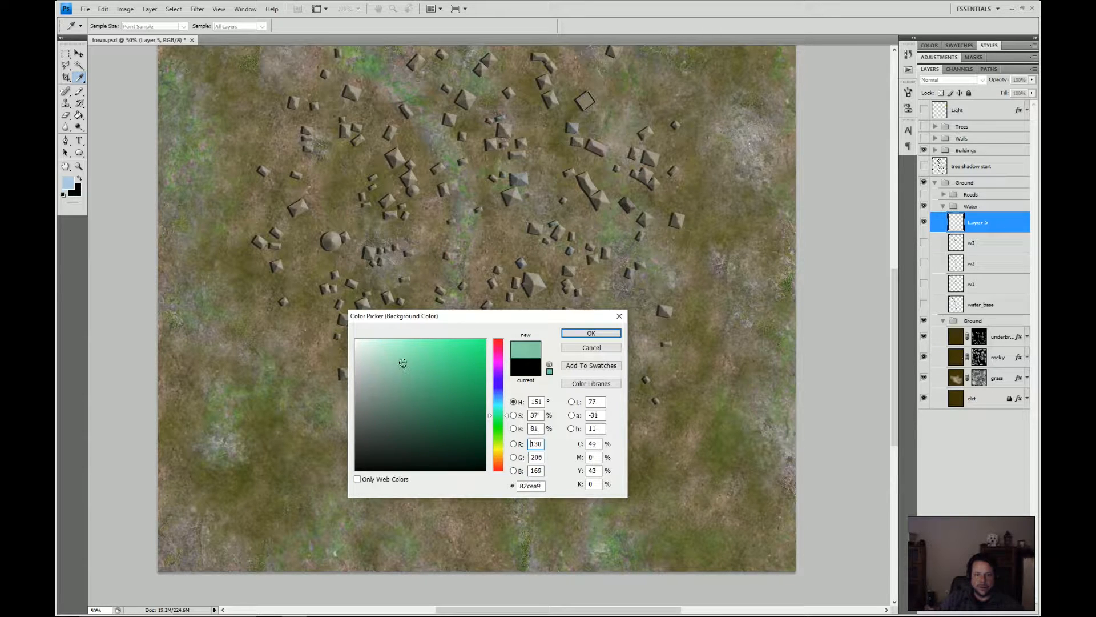
click(582, 333)
key(g)
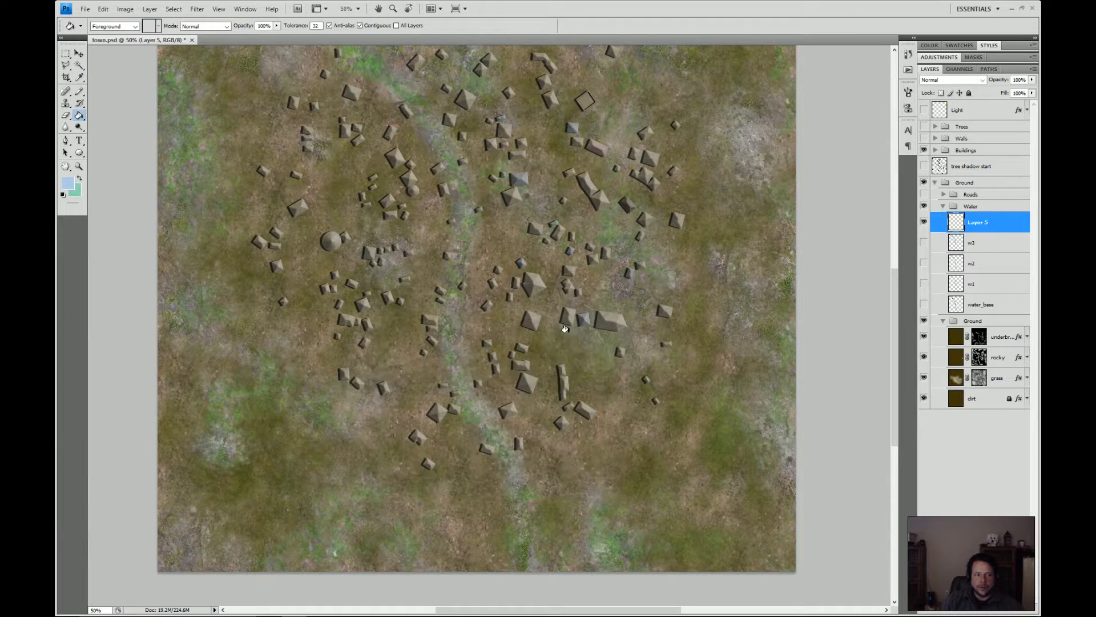
click(78, 192)
drag(378, 348, 371, 356)
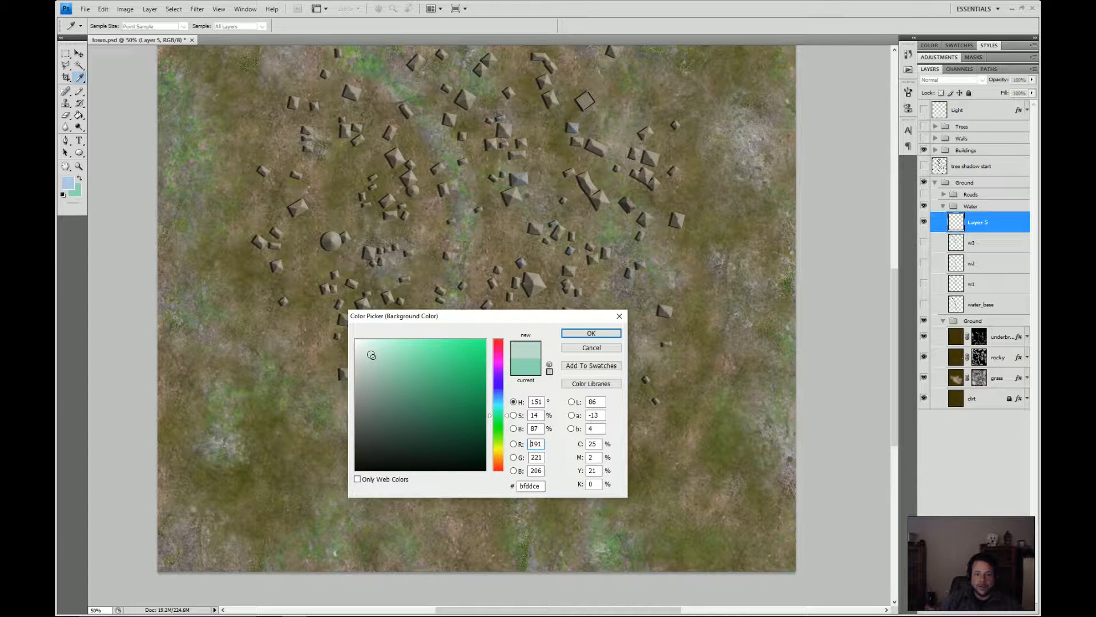
click(571, 333)
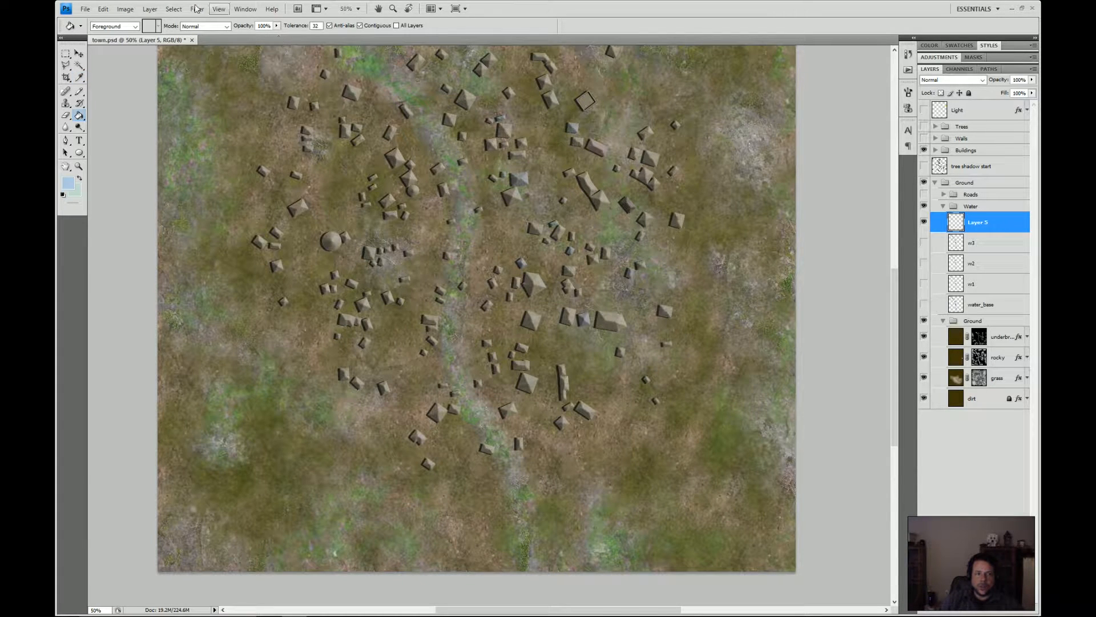
- Render Clouds across the new layer above w3 using the light blue and pale green colors
click(173, 9)
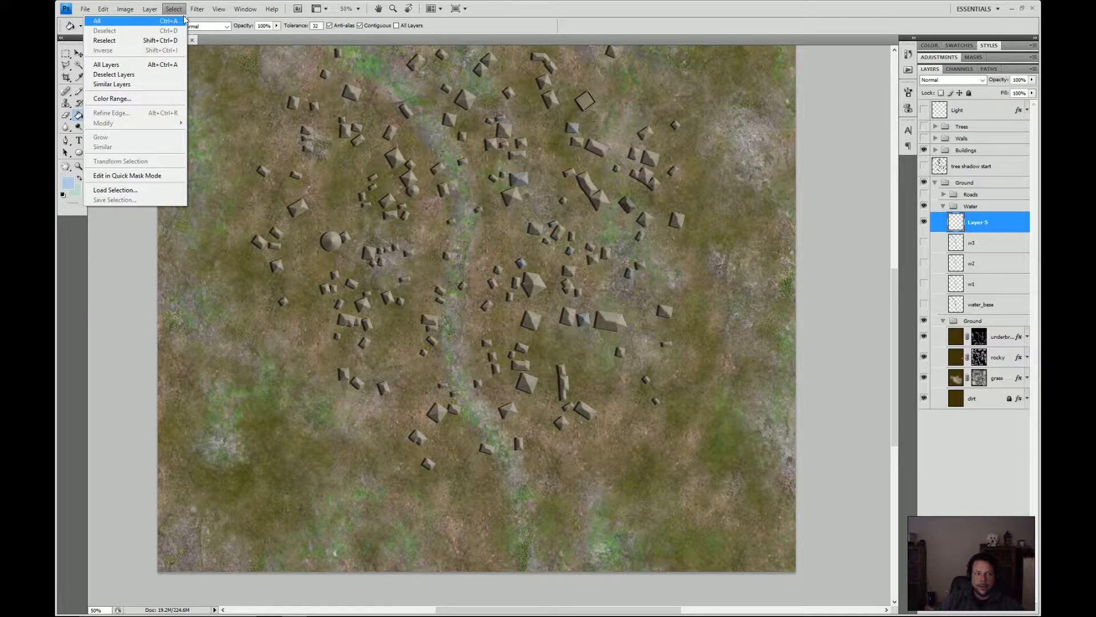
mouse_move(195, 12)
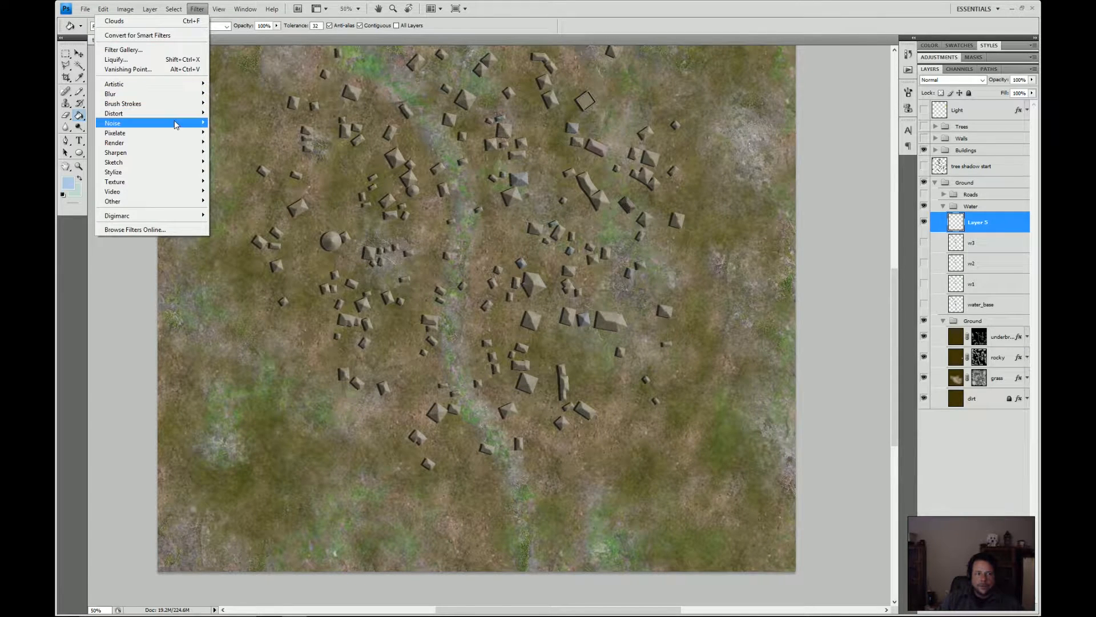
mouse_move(153, 12)
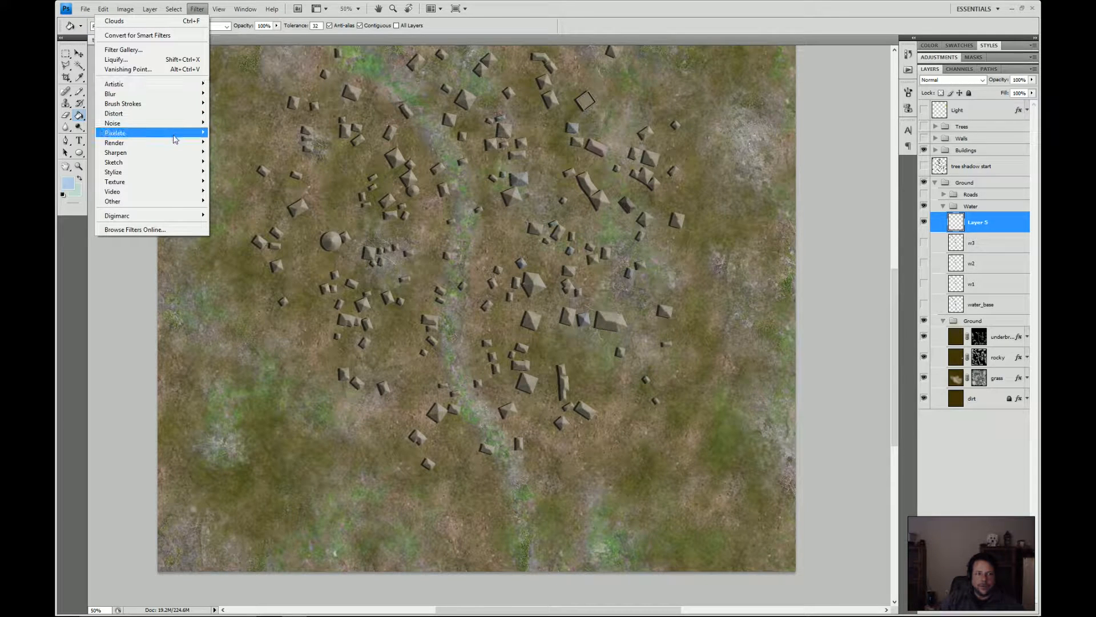
mouse_move(177, 149)
click(234, 143)
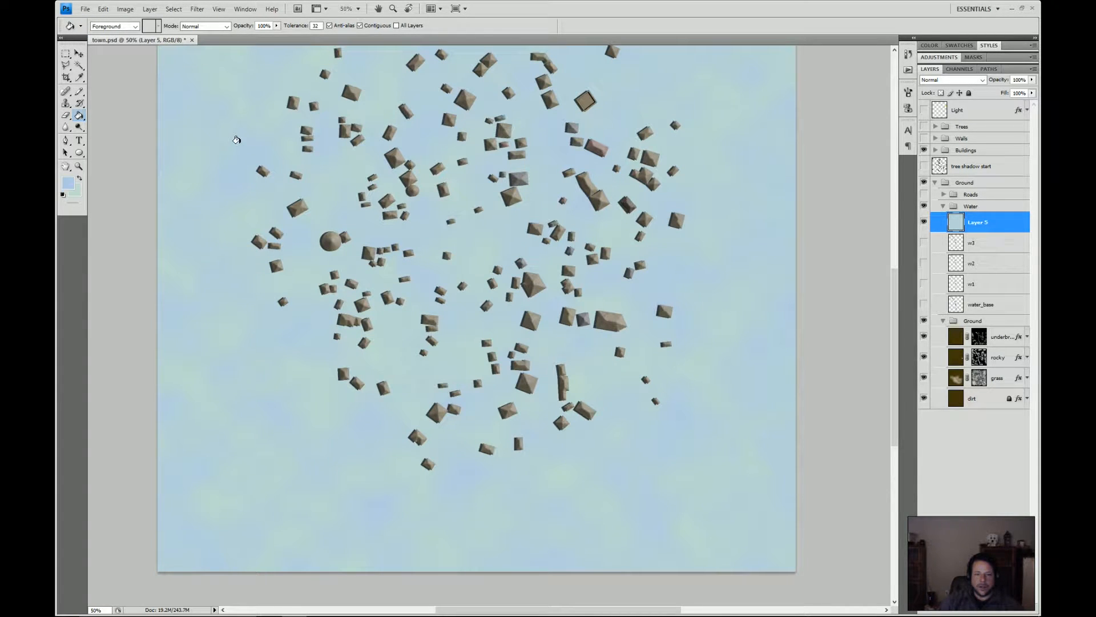
- Try Difference Clouds on the new layer above w3 and undo it
click(197, 9)
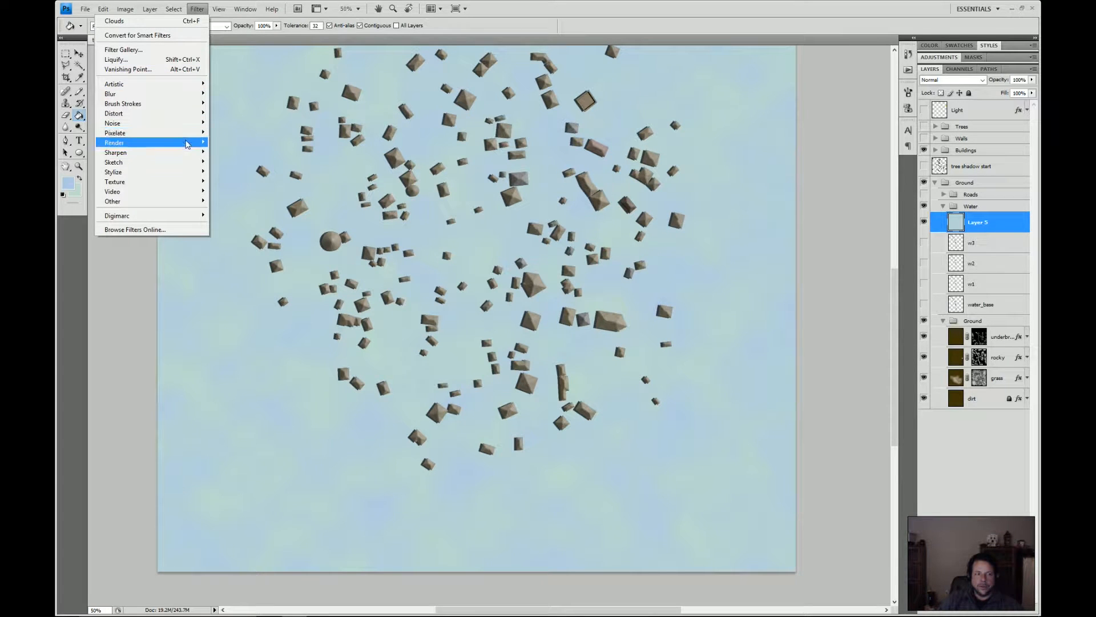
mouse_move(188, 144)
click(220, 152)
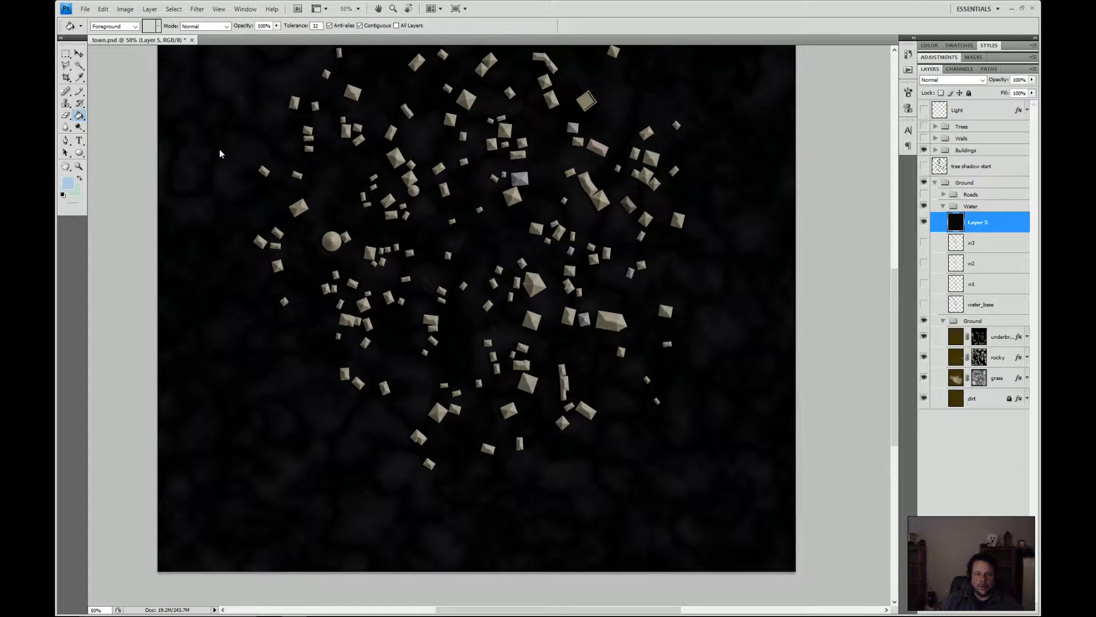
key(ctrl+z)
- Render Clouds again on the new layer with the same colors for a different pattern
click(197, 10)
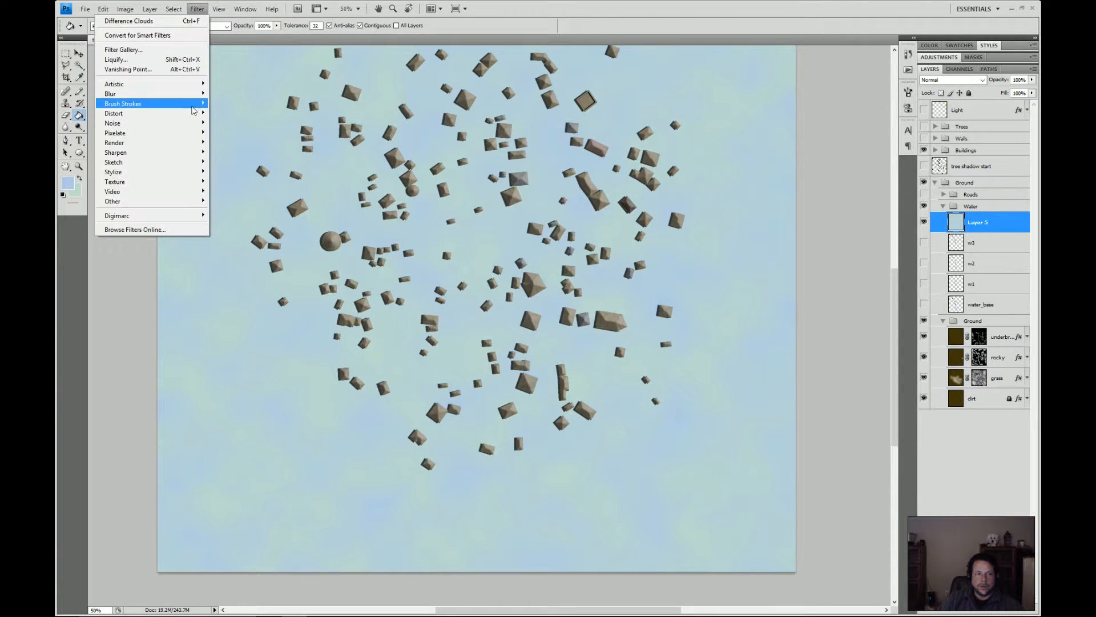
mouse_move(187, 145)
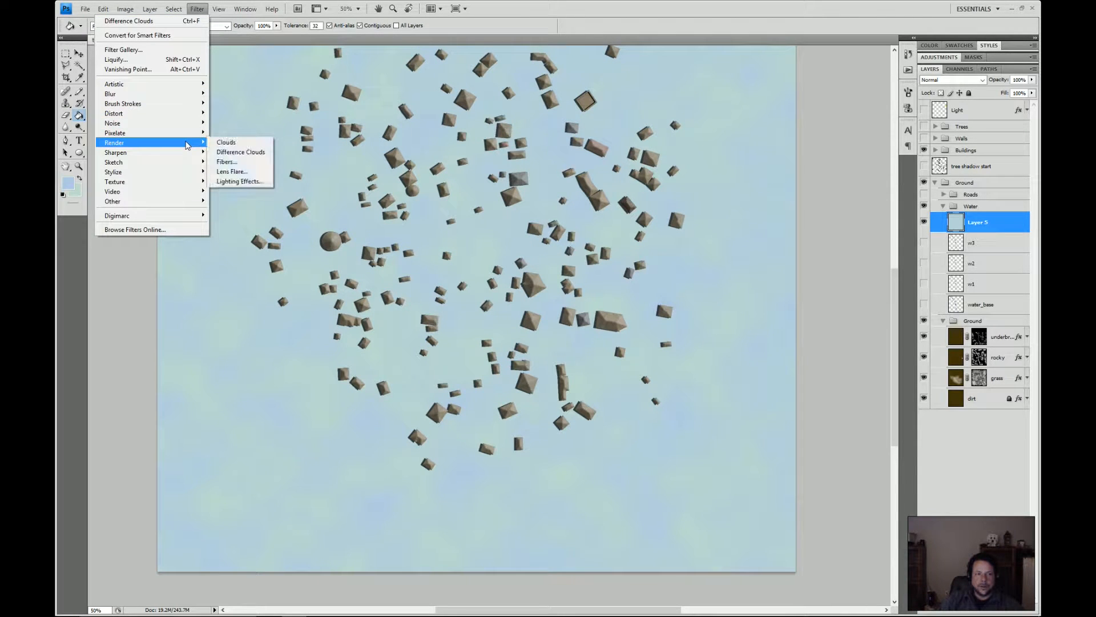
click(226, 143)
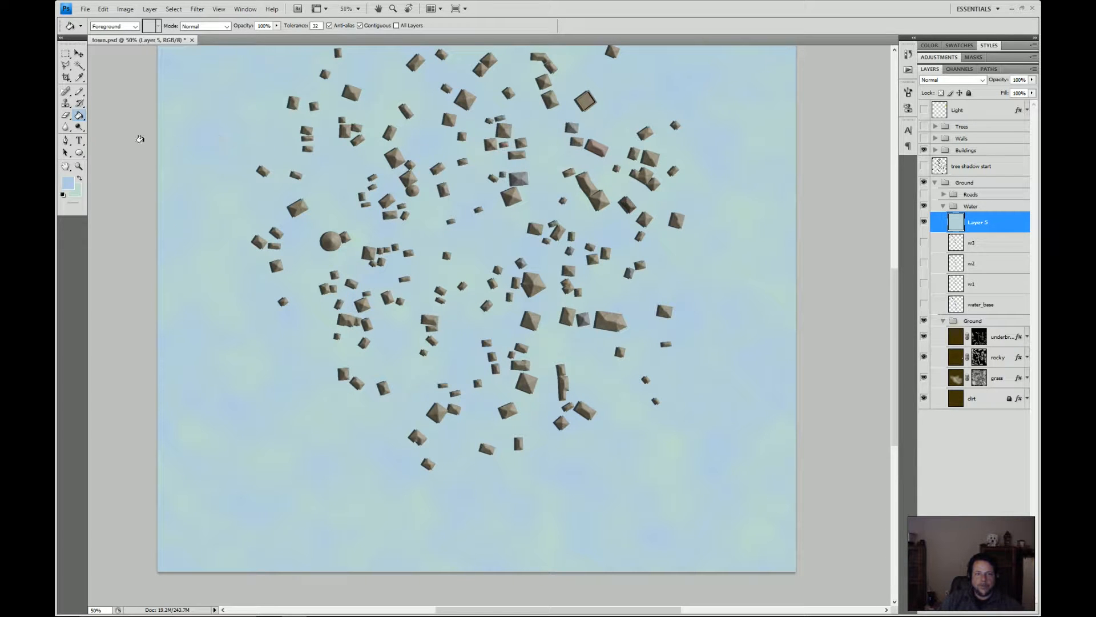
- Darken the foreground color to the blue #a2c0d8 and the background color to the green #accabb
click(68, 183)
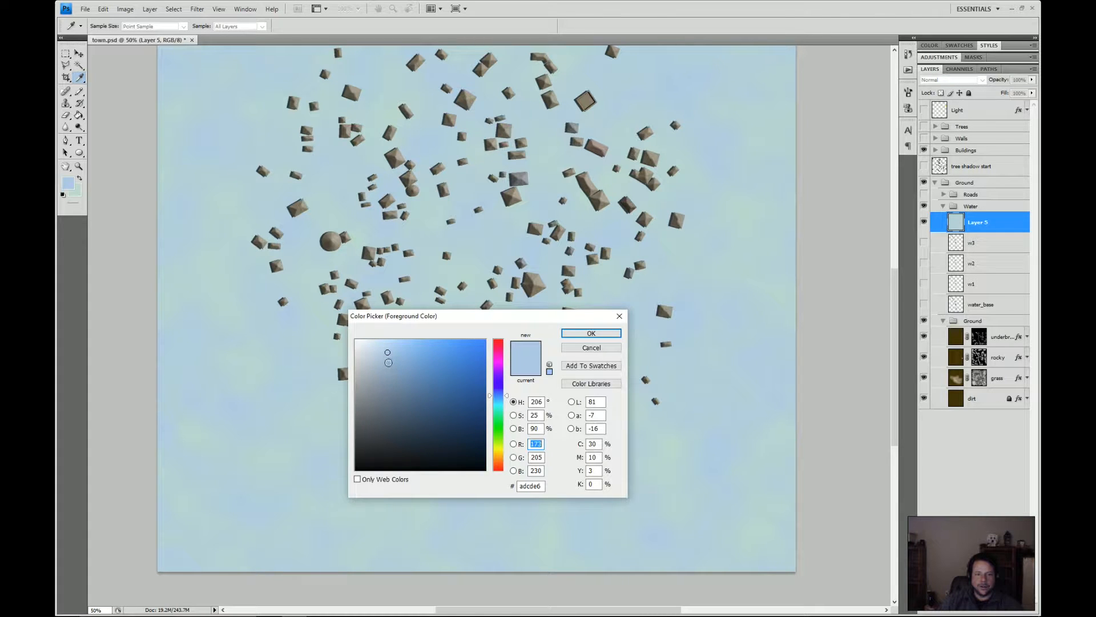
click(388, 359)
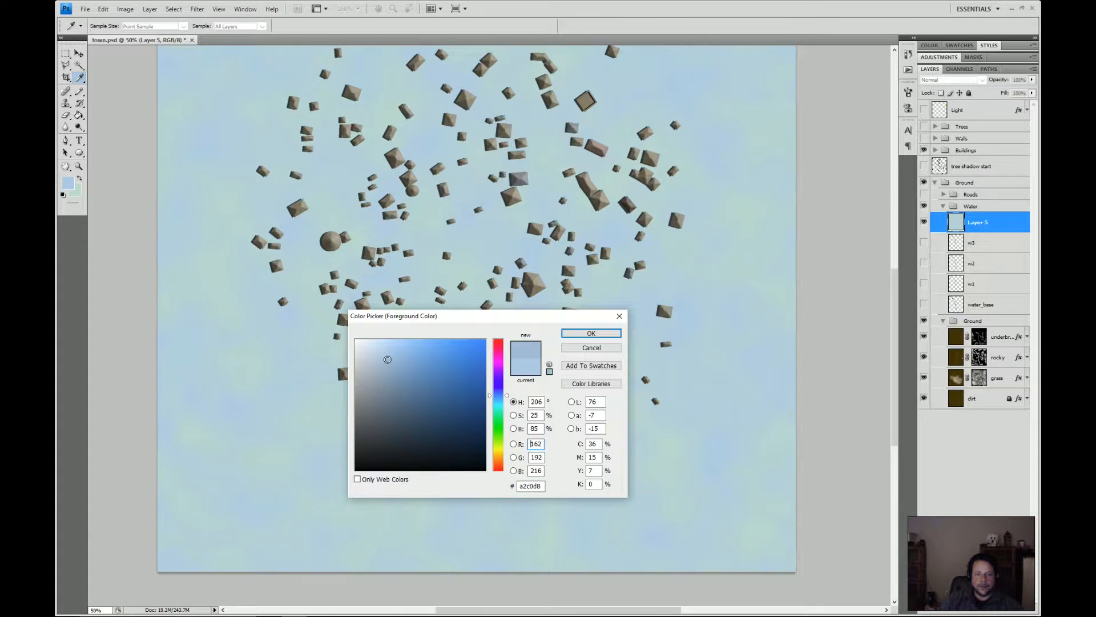
click(591, 333)
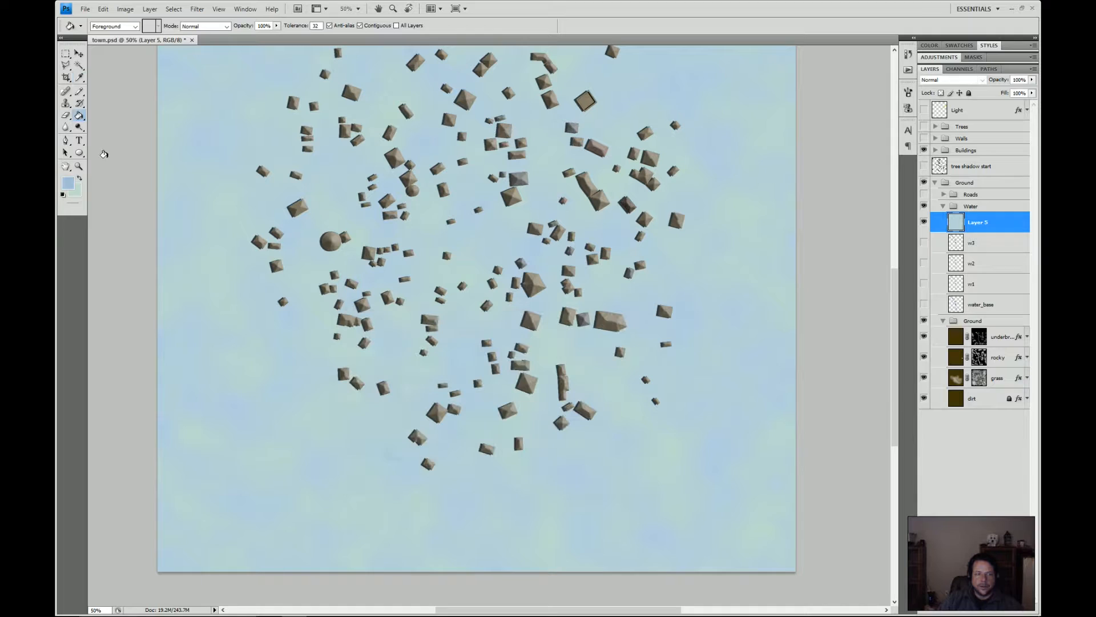
click(78, 190)
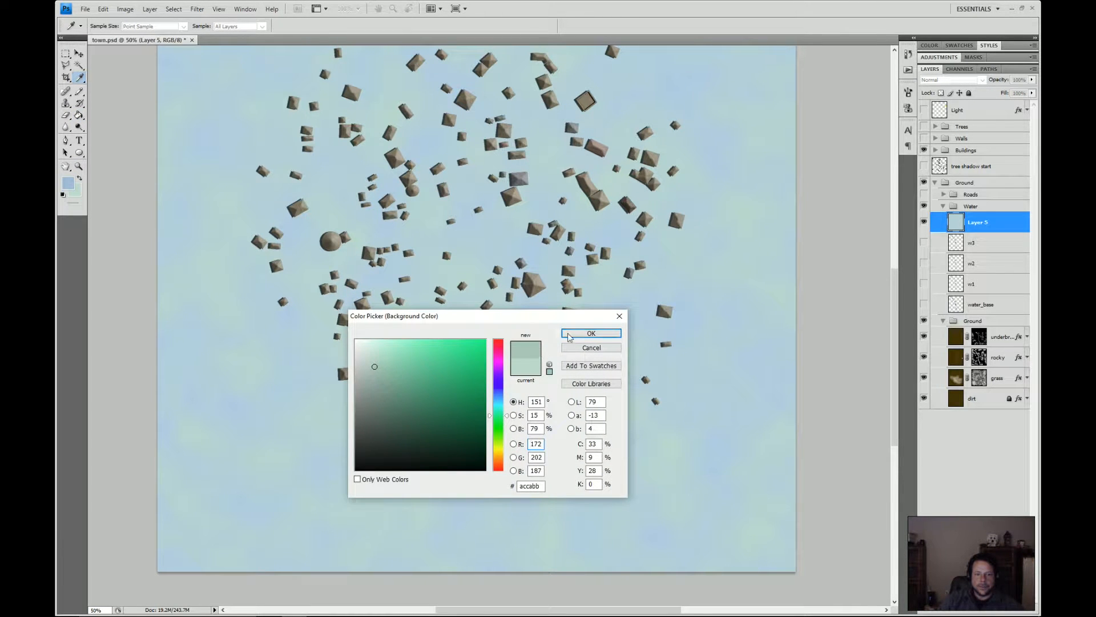
click(589, 333)
- Render Clouds across the new layer above w3 with the darkened blue and green colors
click(197, 9)
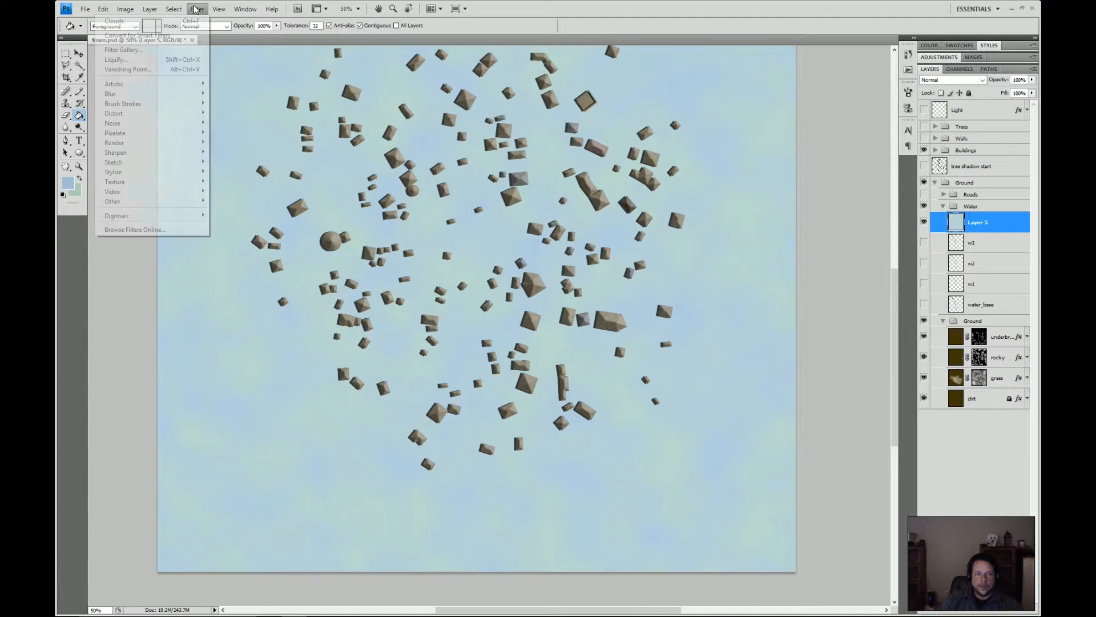
mouse_move(166, 142)
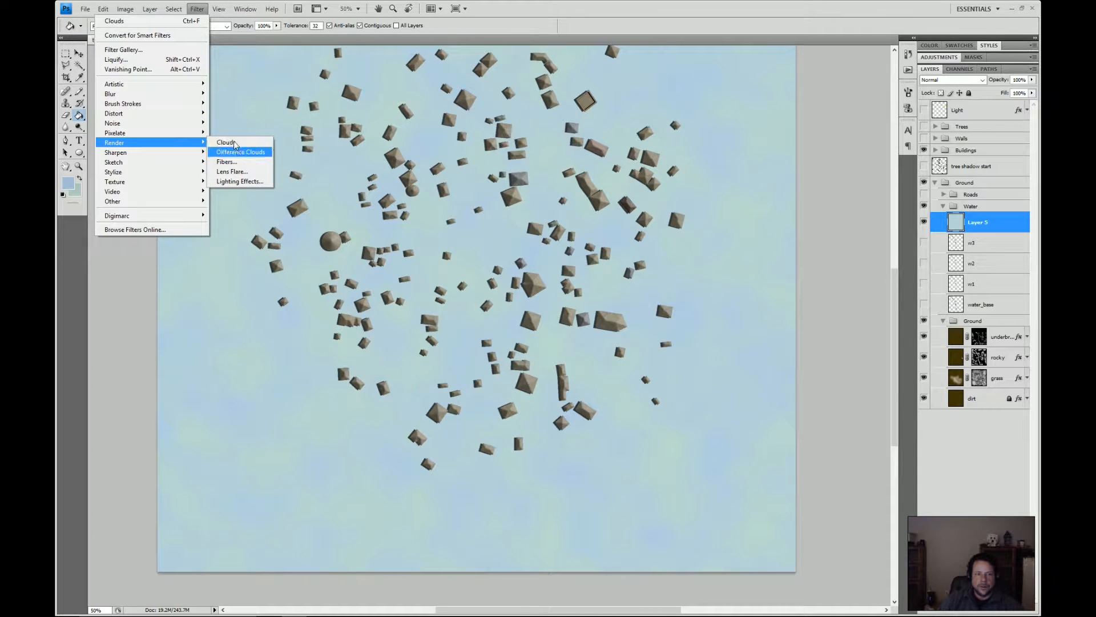
click(238, 151)
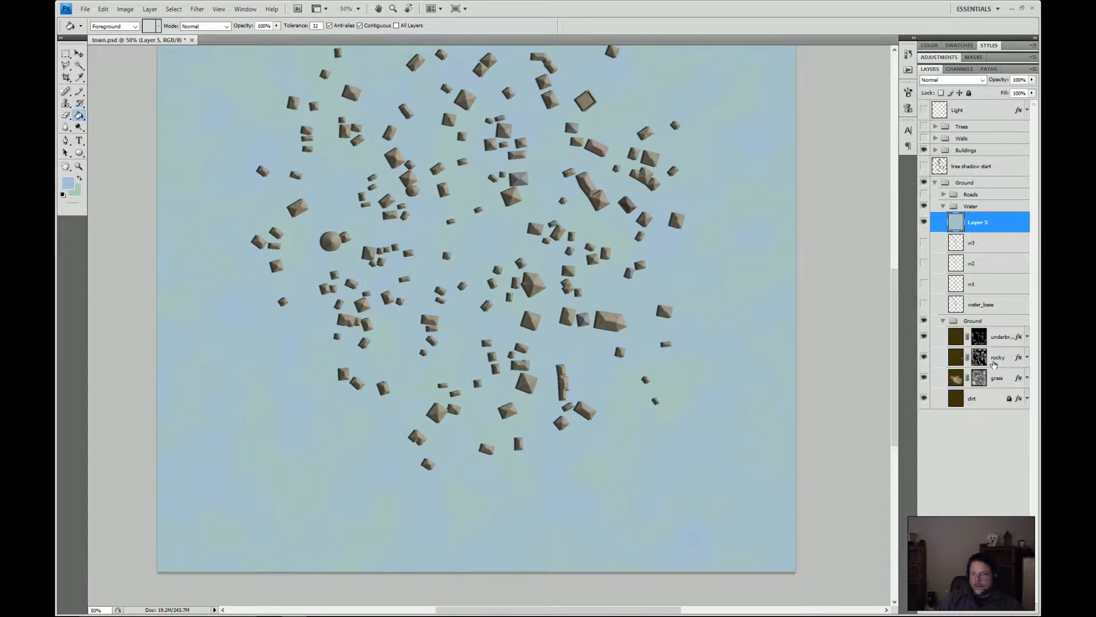
- Load the river shape from water_base as a selection, invert it, and delete the new layer's clouds outside the river
ctrl+click(957, 307)
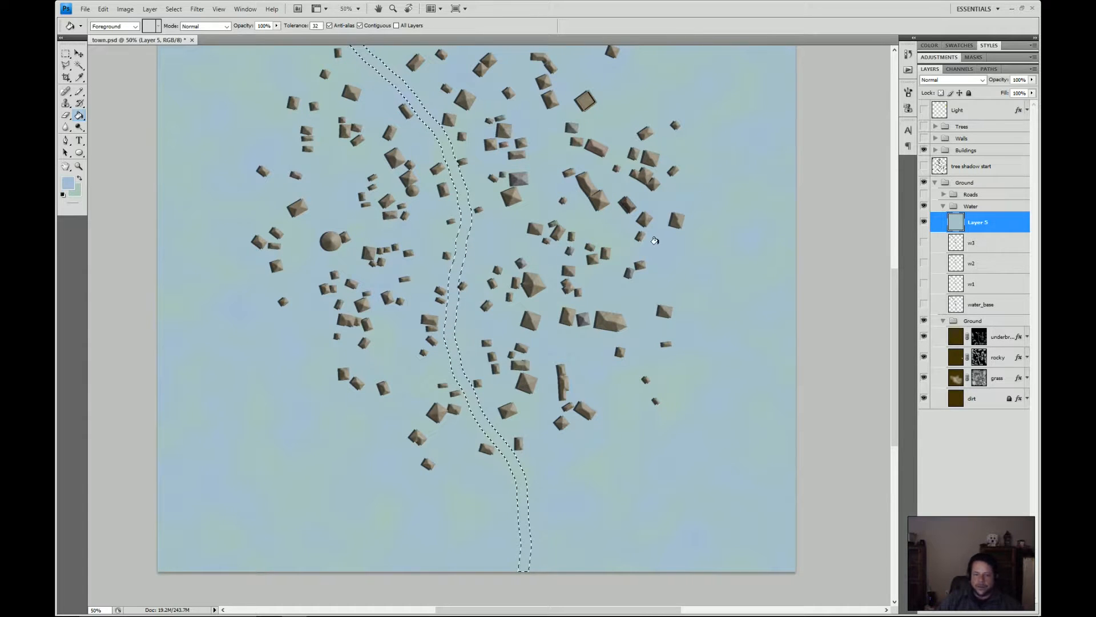
key(Delete)
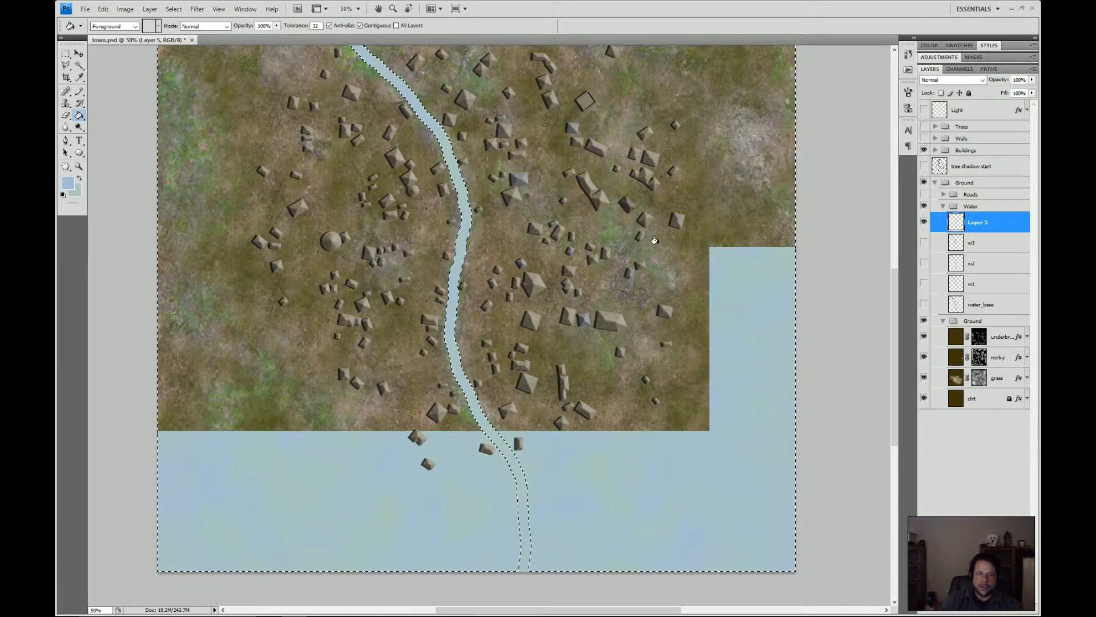
- With the selection cleared, rename the new cloud-textured river layer as w4 and hide it
key(ctrl+d)
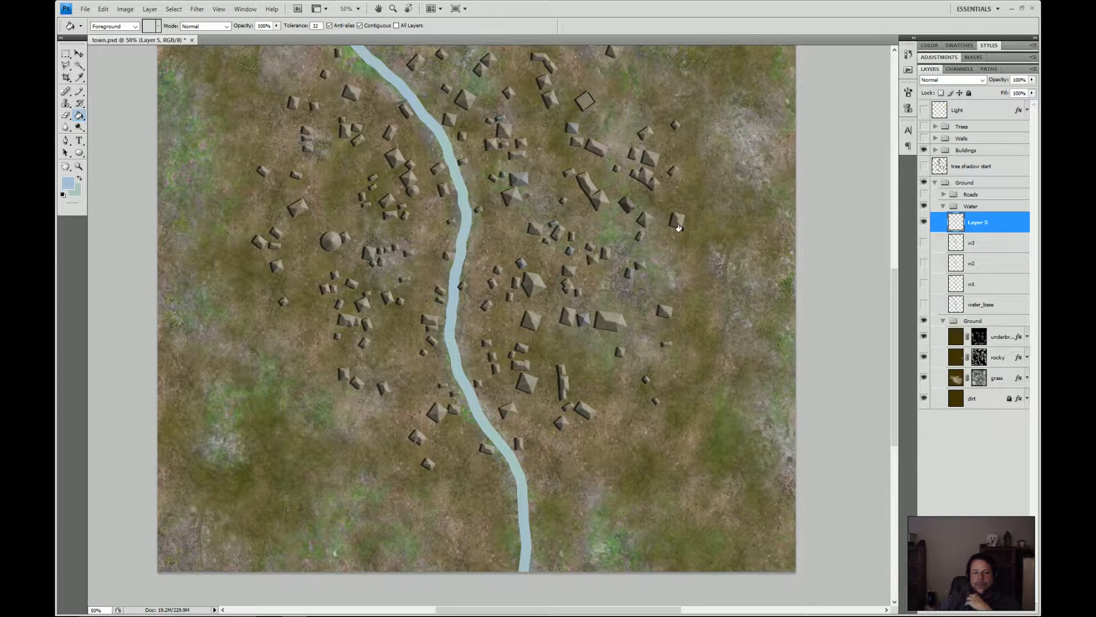
double_click(980, 222)
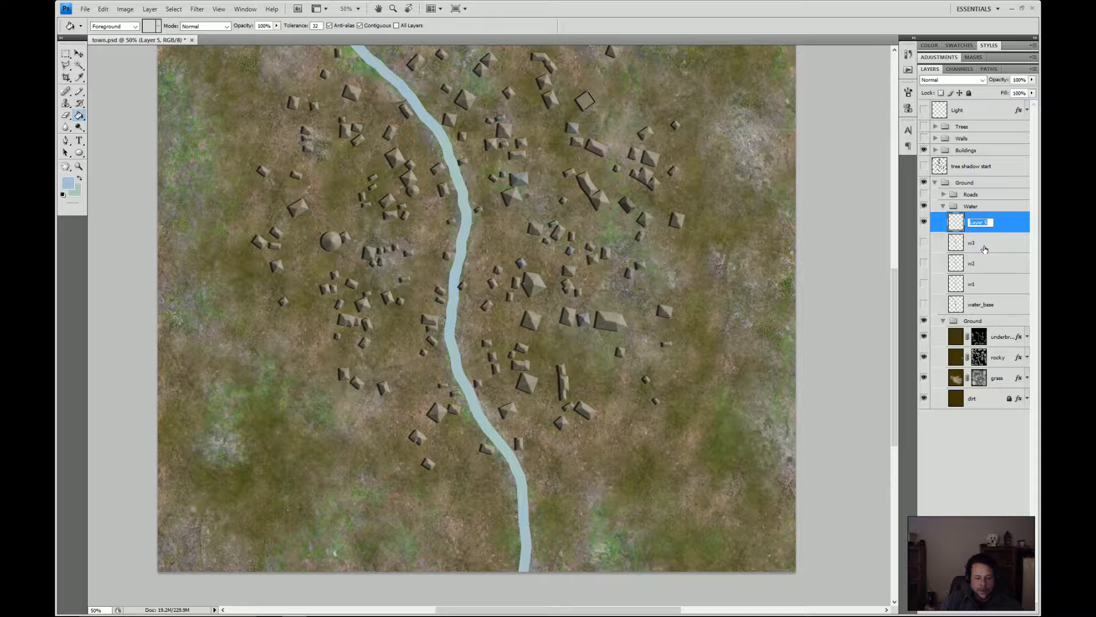
text(w4)
key(Return)
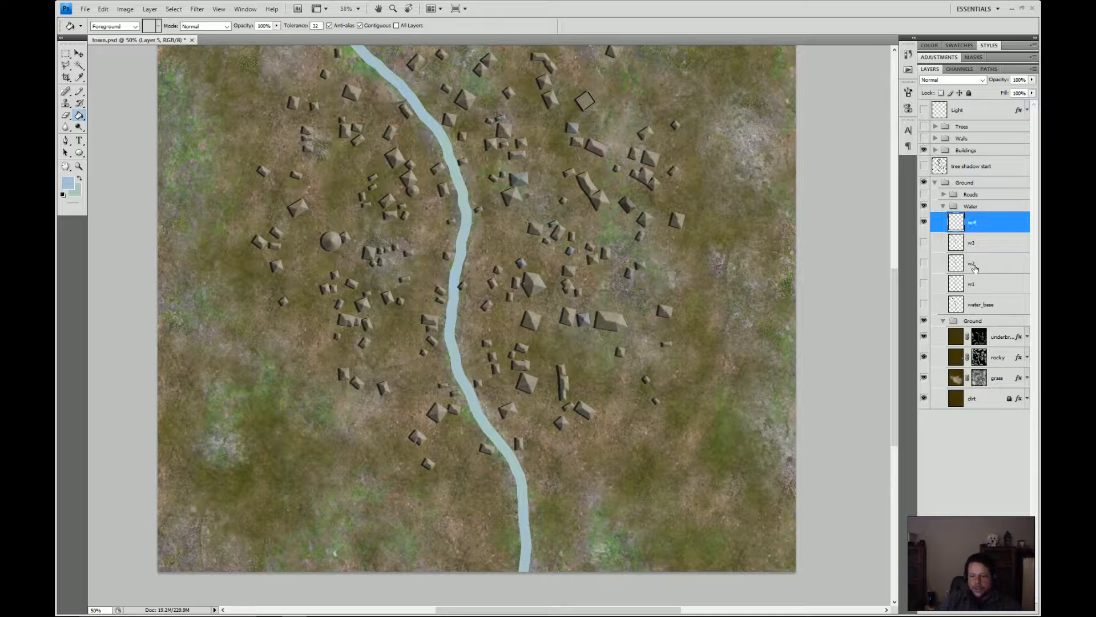
click(922, 224)
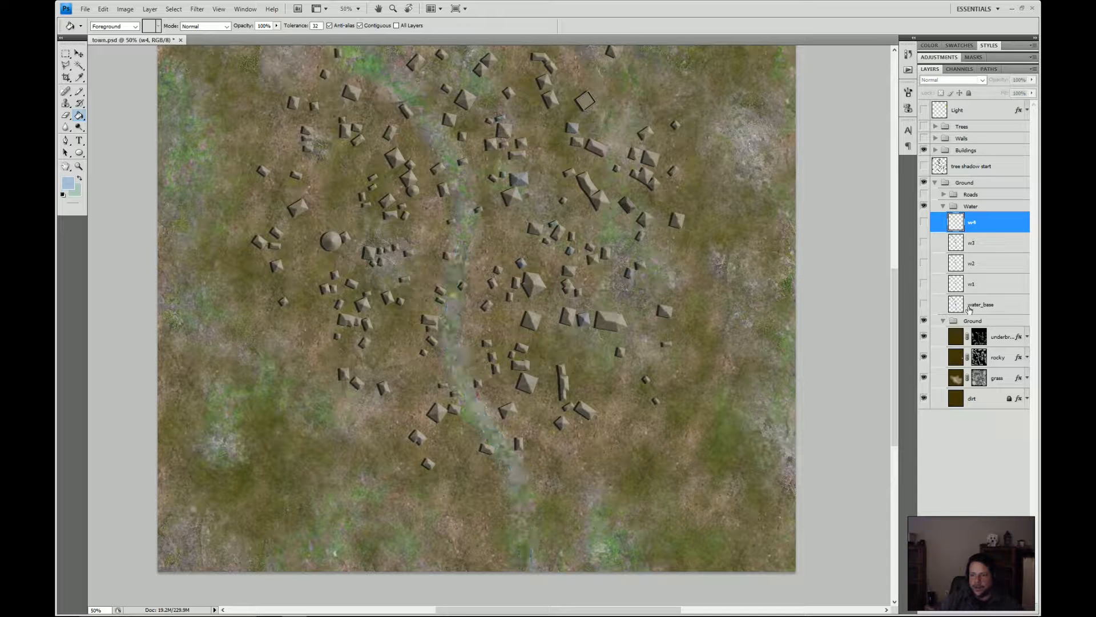
- Add a new layer above w4 and show layers w1 to w4, keeping water_base hidden
click(1011, 612)
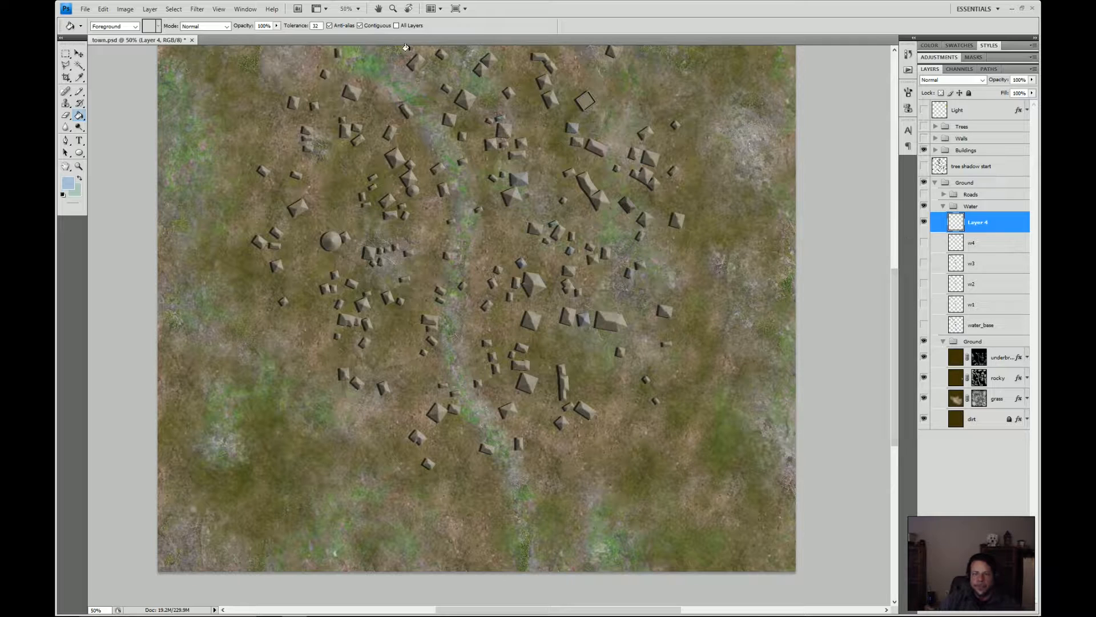
drag(928, 249, 926, 306)
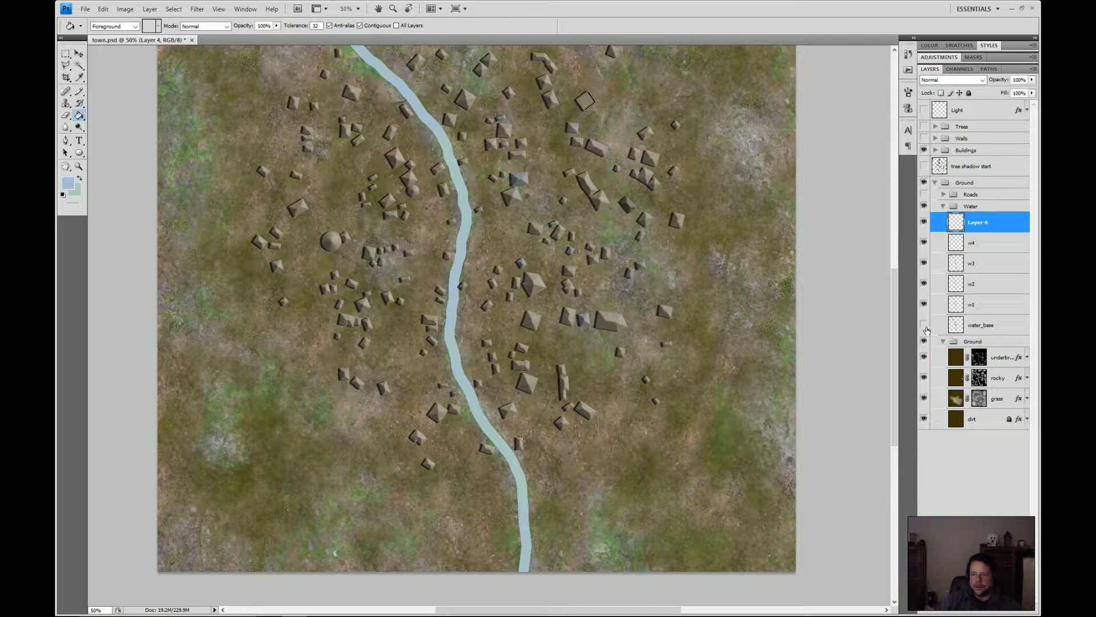
click(926, 328)
click(925, 326)
- Delete the empty layer above w4 and duplicate the w4 layer in its place
click(196, 11)
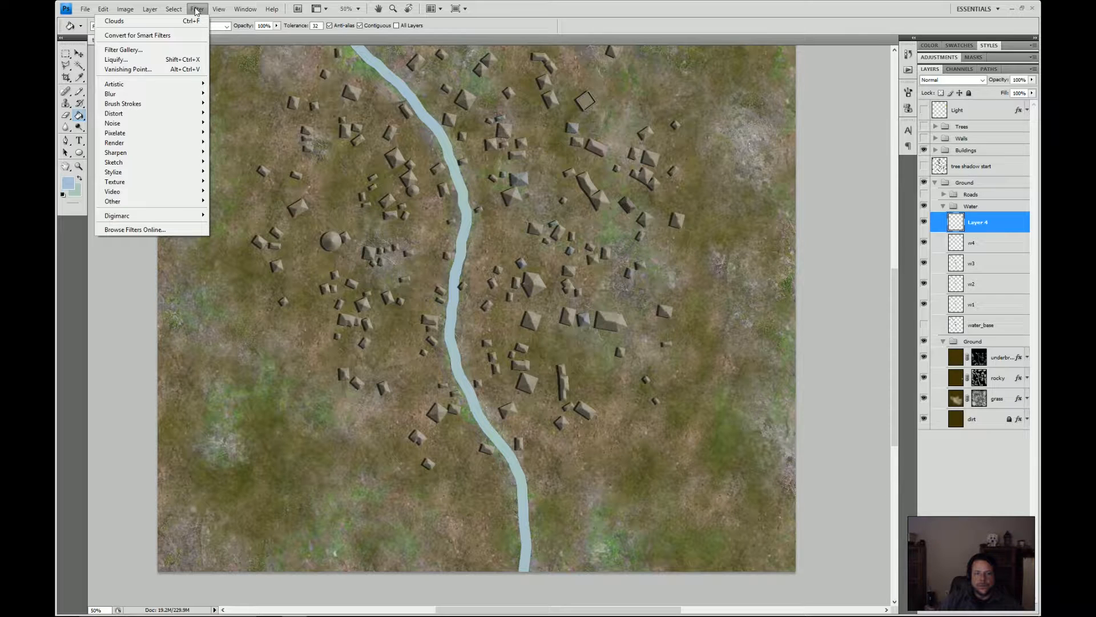
click(553, 8)
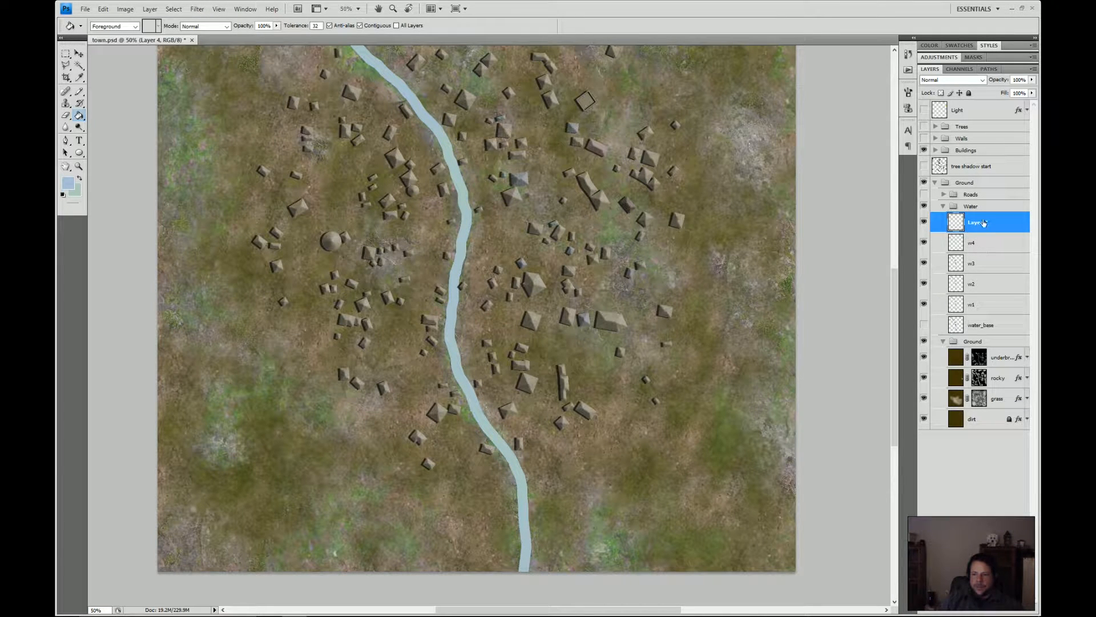
key(Delete)
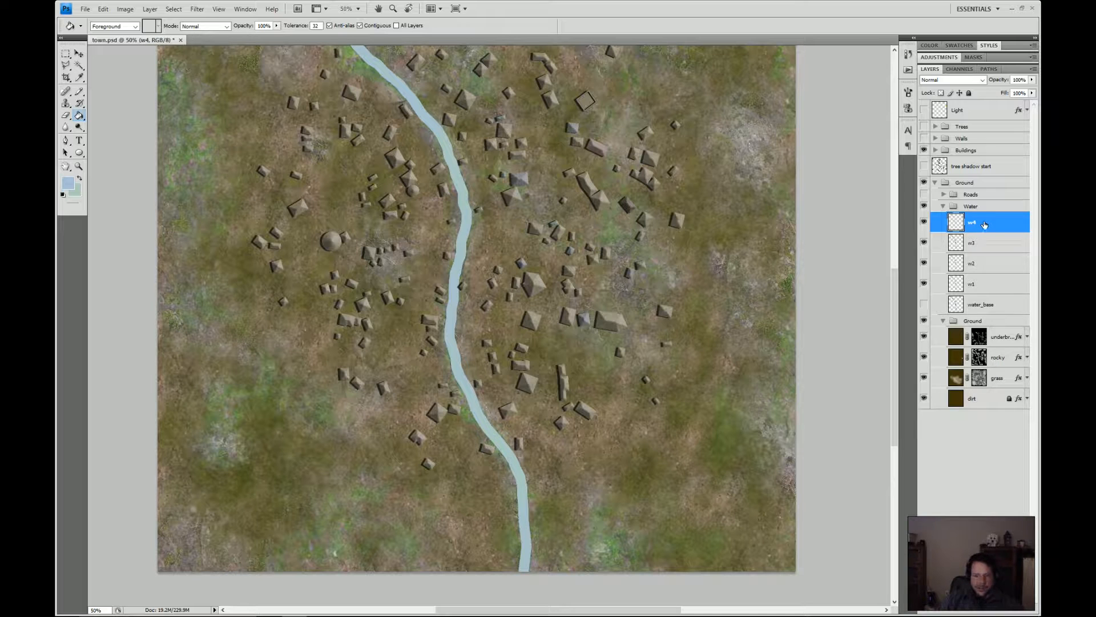
key(ctrl+j)
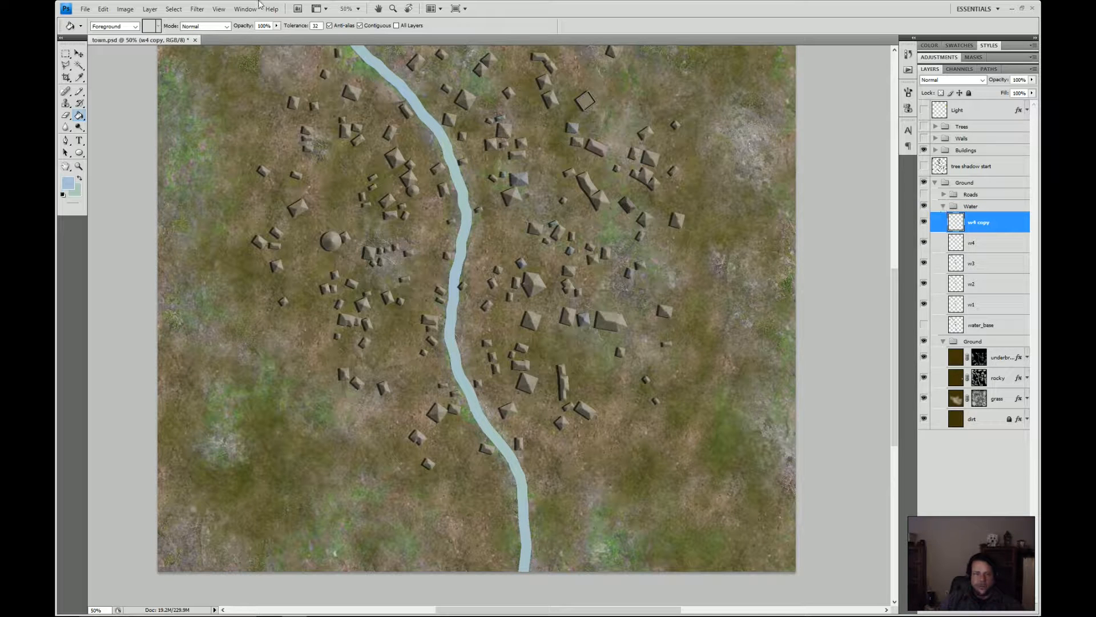
click(196, 9)
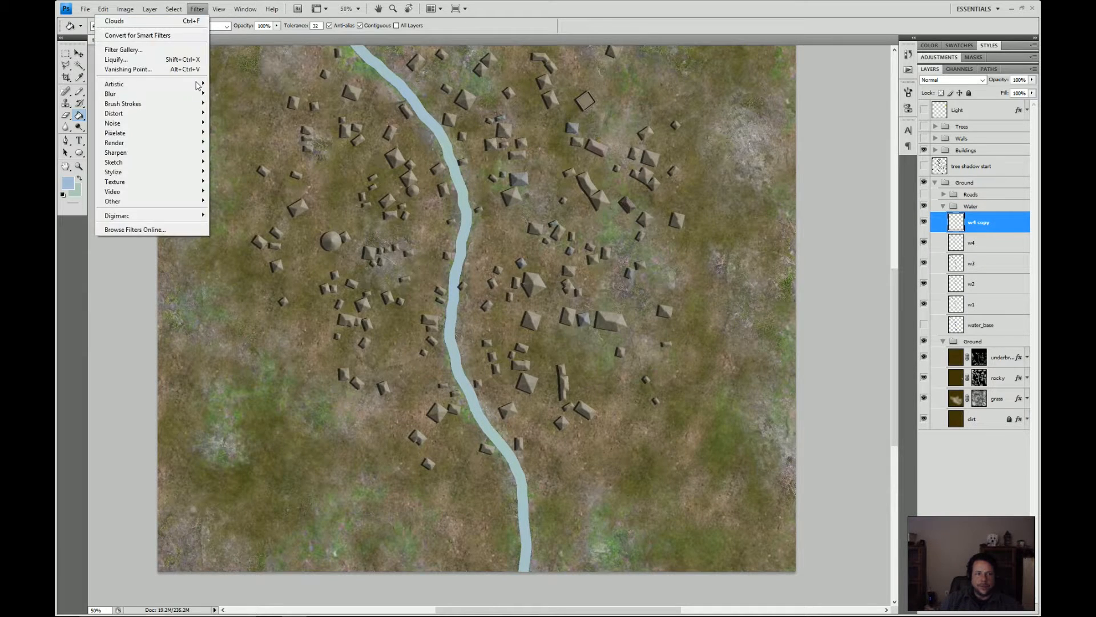
mouse_move(167, 143)
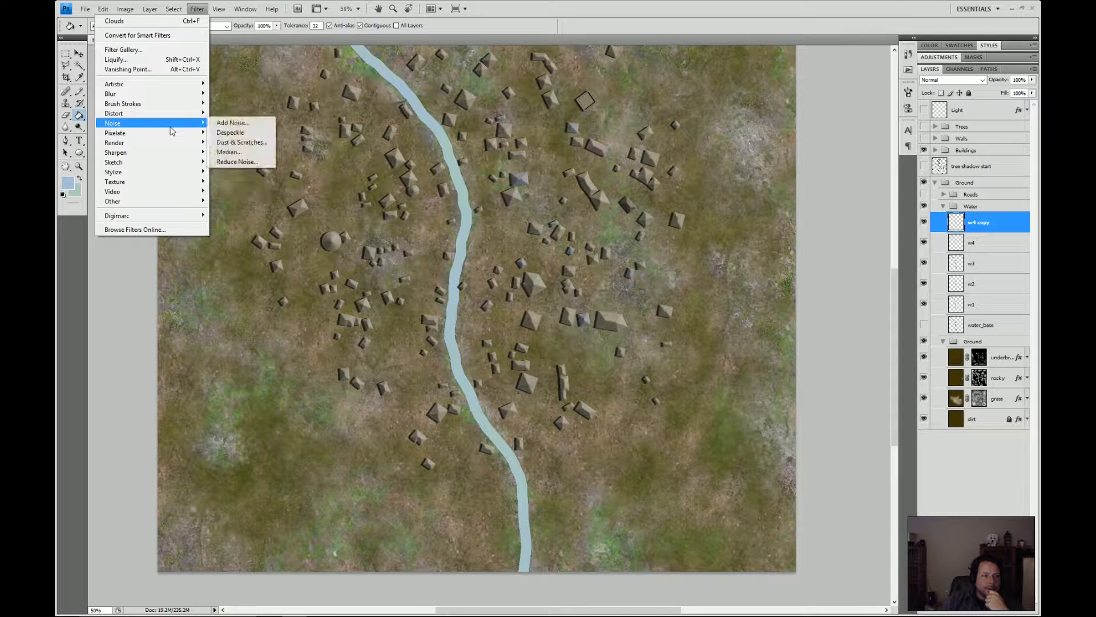
mouse_move(174, 117)
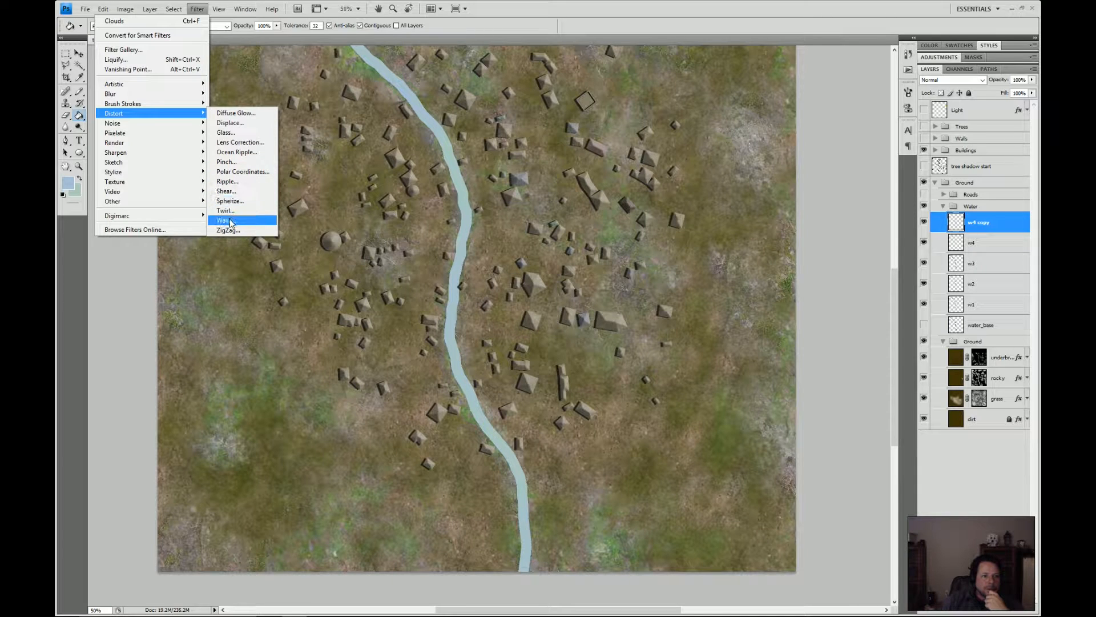
click(228, 182)
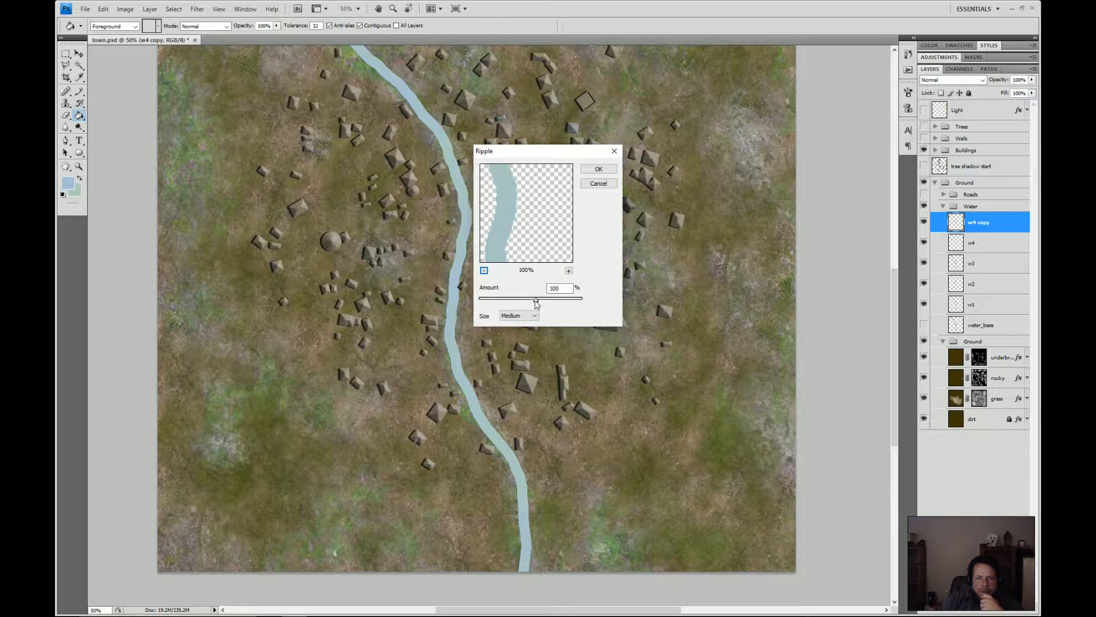
drag(535, 303, 580, 303)
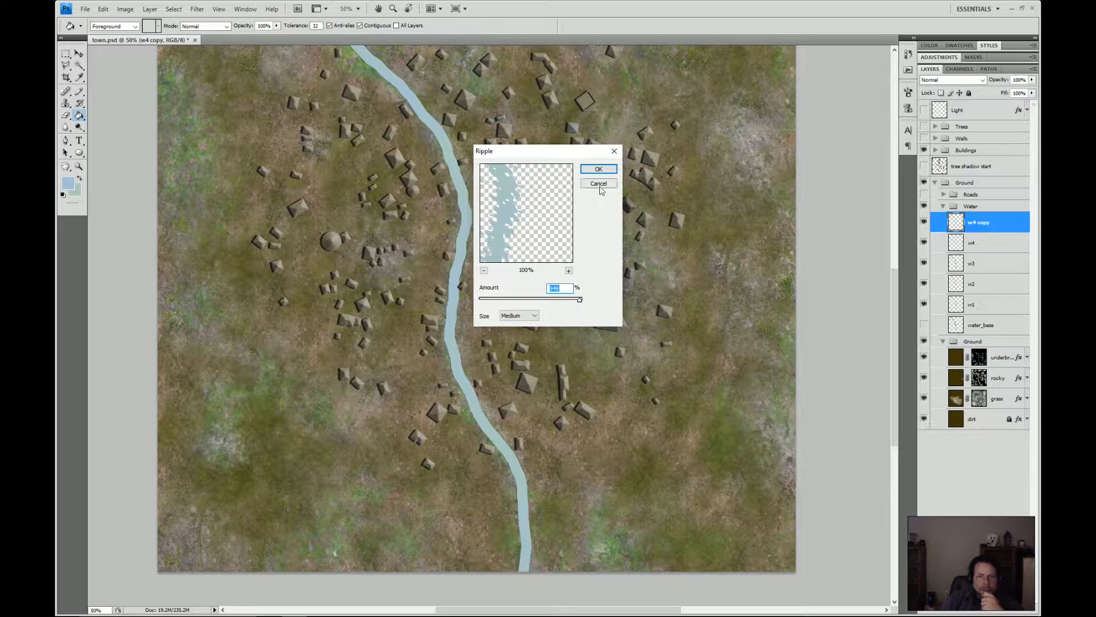
click(598, 168)
- Preview the Water Paper and Bas Relief sketch filters on the duplicated w4 layer
click(199, 10)
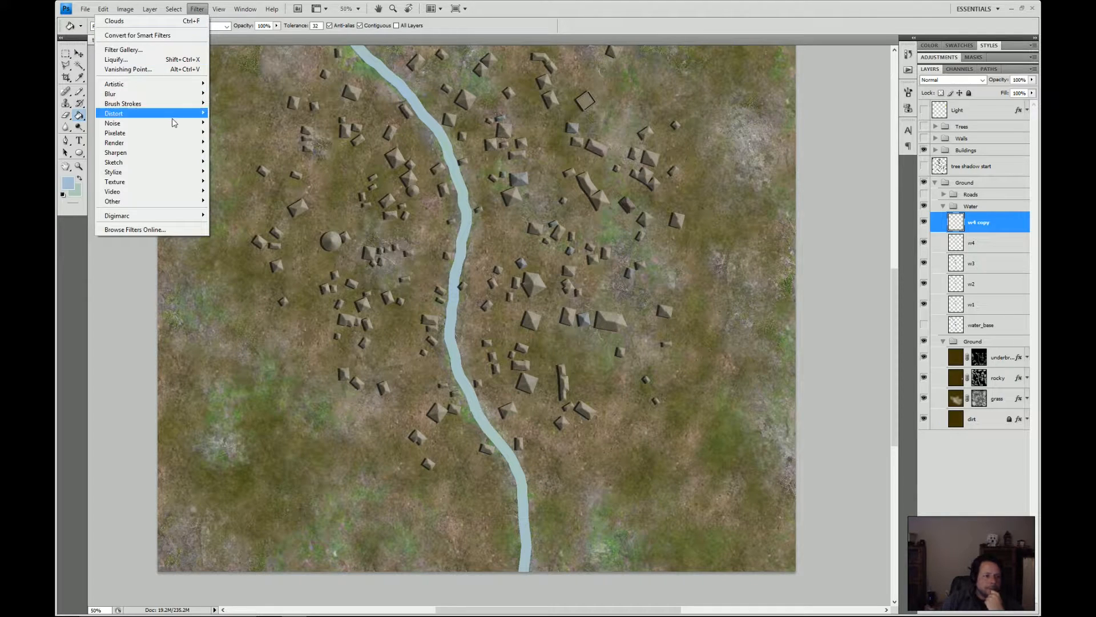
mouse_move(171, 202)
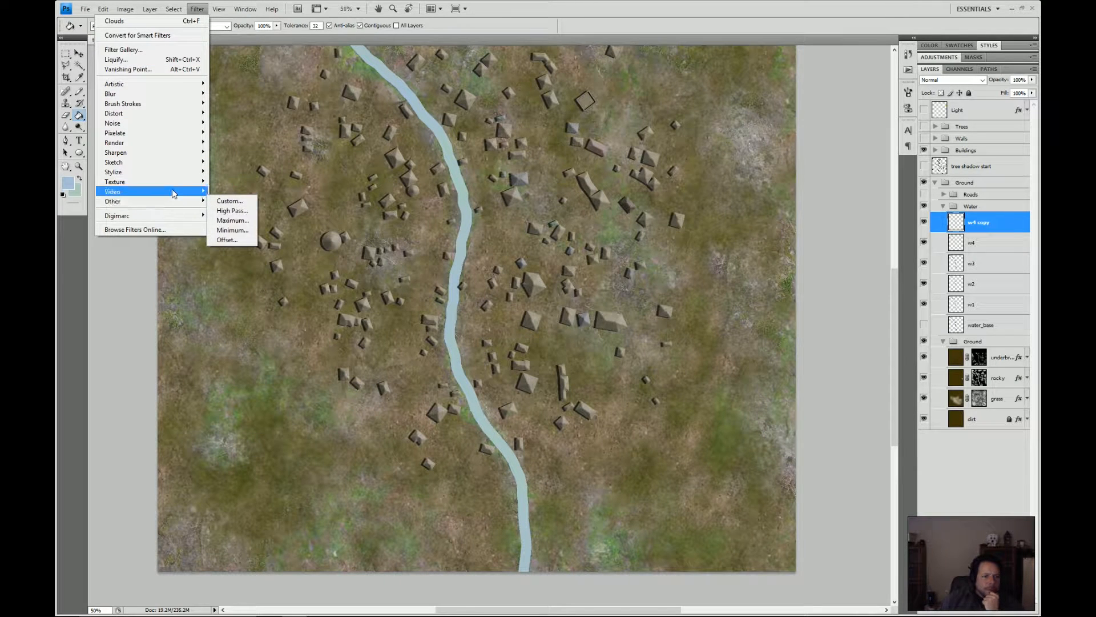
mouse_move(175, 175)
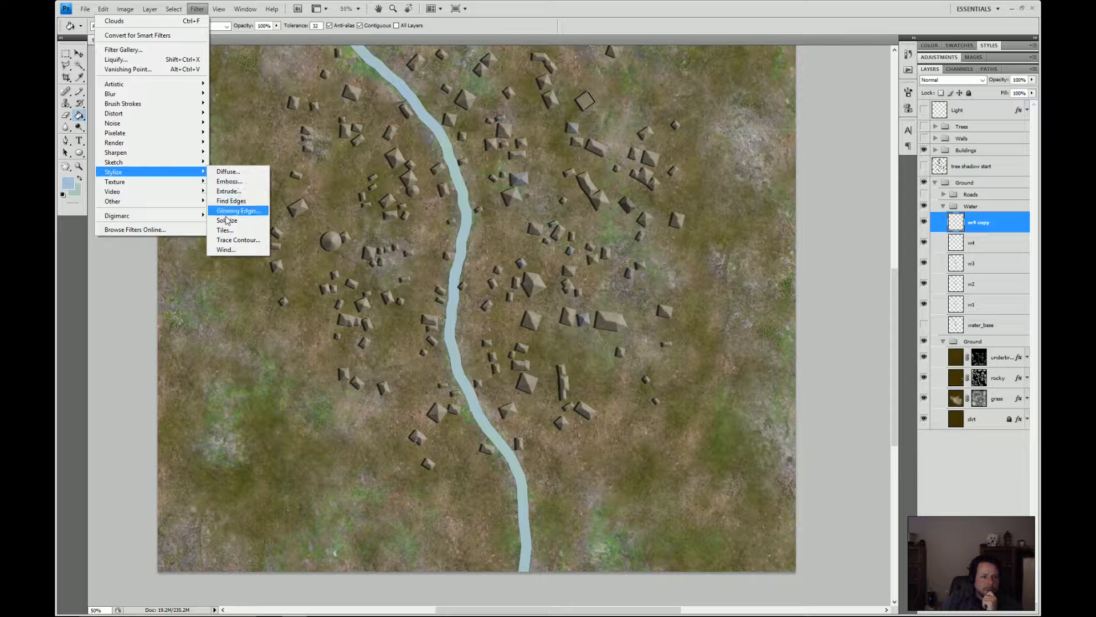
mouse_move(142, 166)
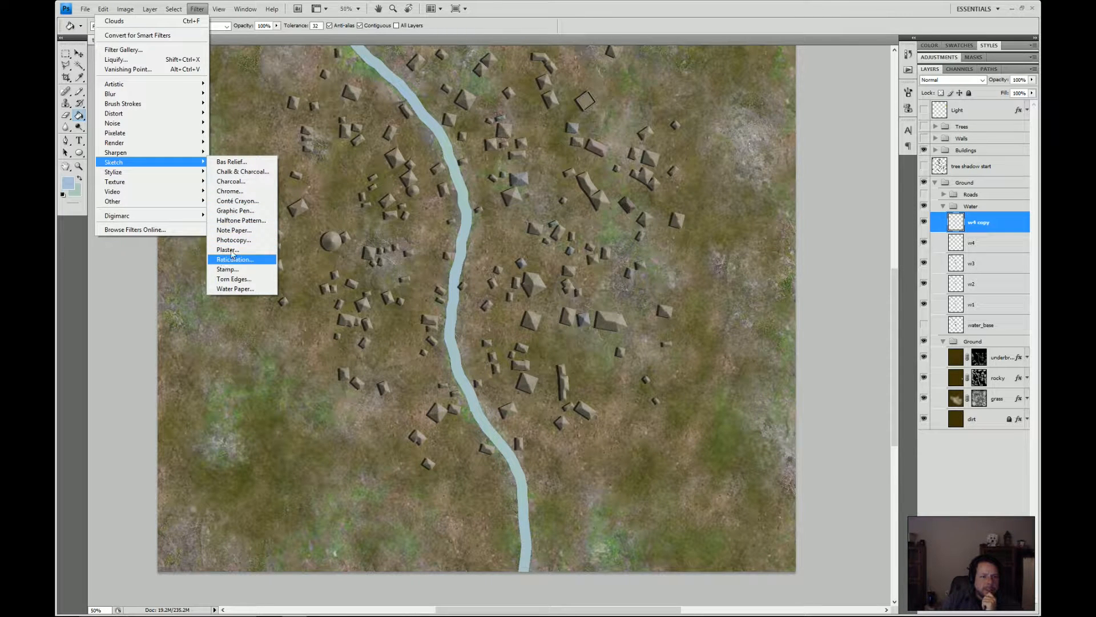
click(234, 289)
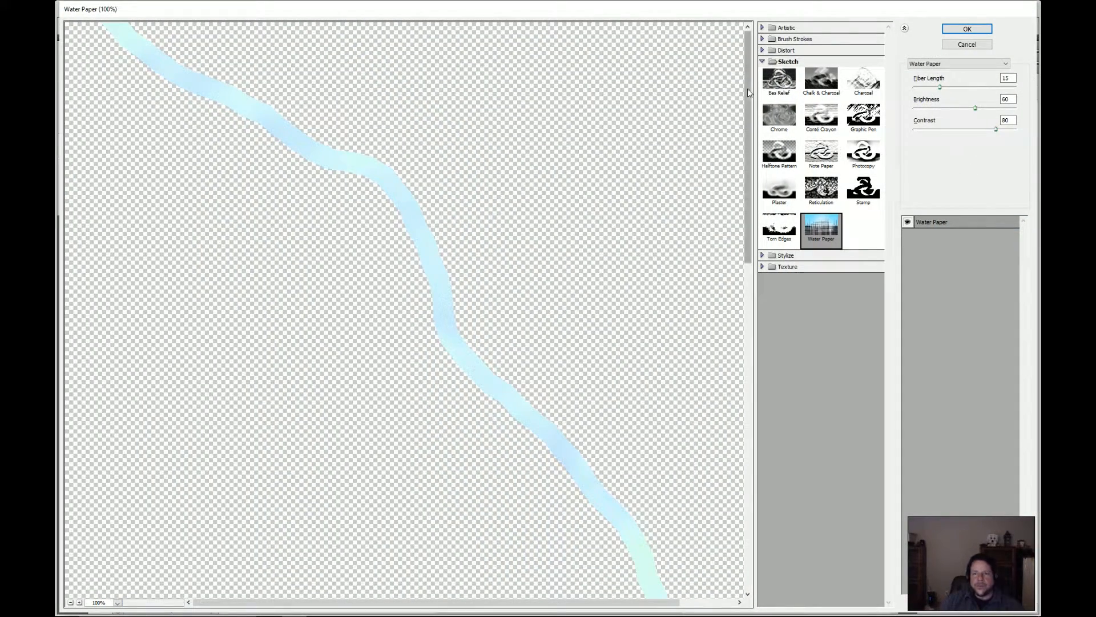
click(772, 91)
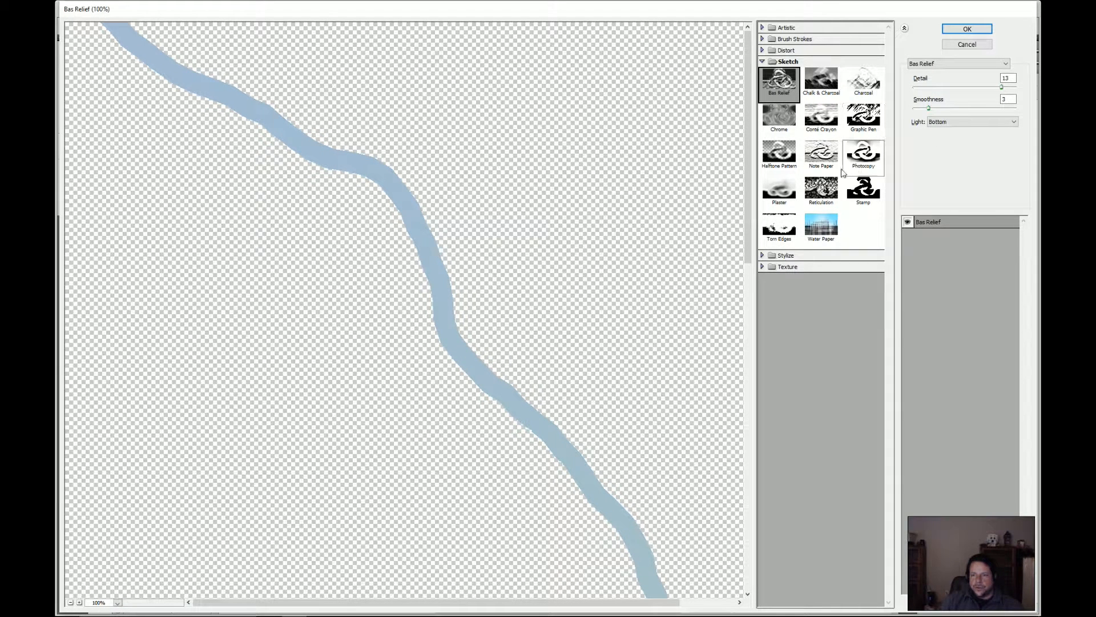
- Expand all the filter categories in the gallery and choose the Ocean Ripple filter for the river layer
click(763, 256)
click(762, 303)
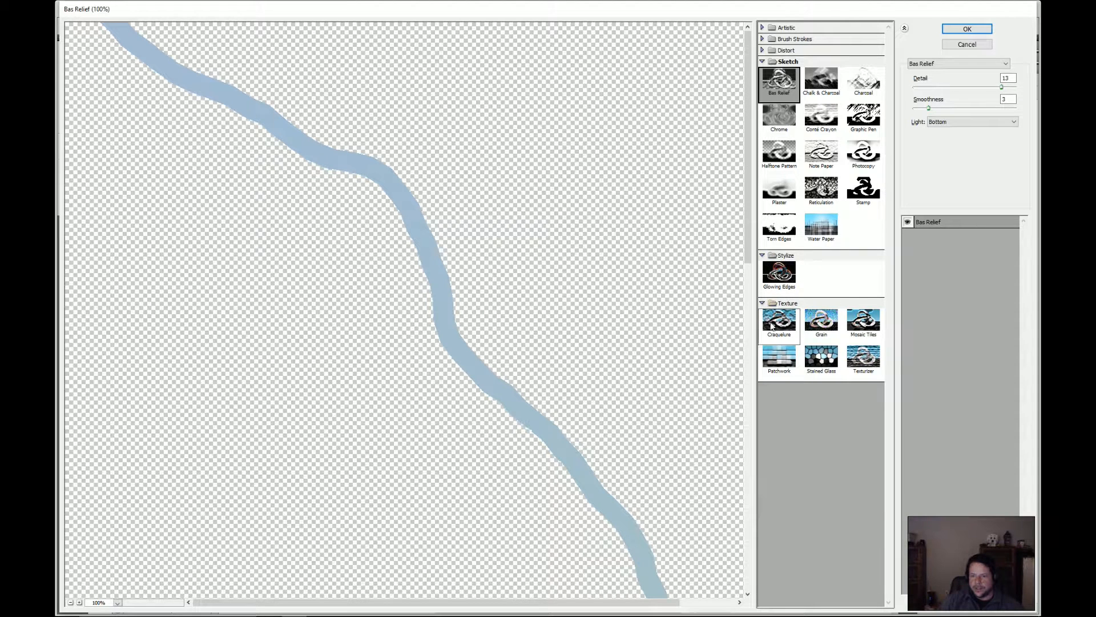
click(777, 53)
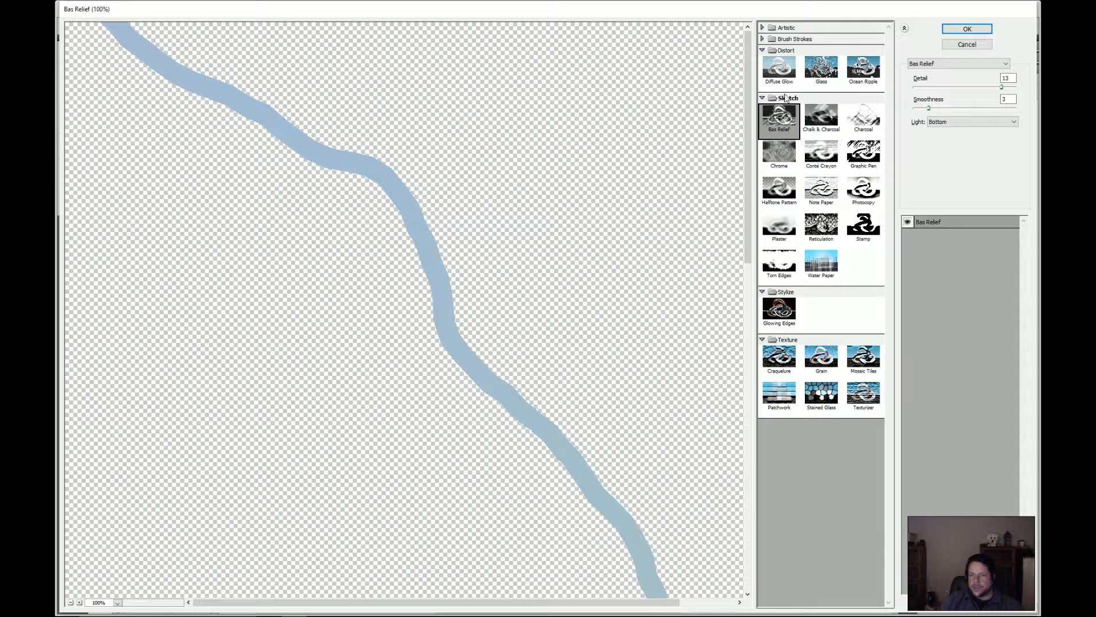
click(763, 38)
click(762, 27)
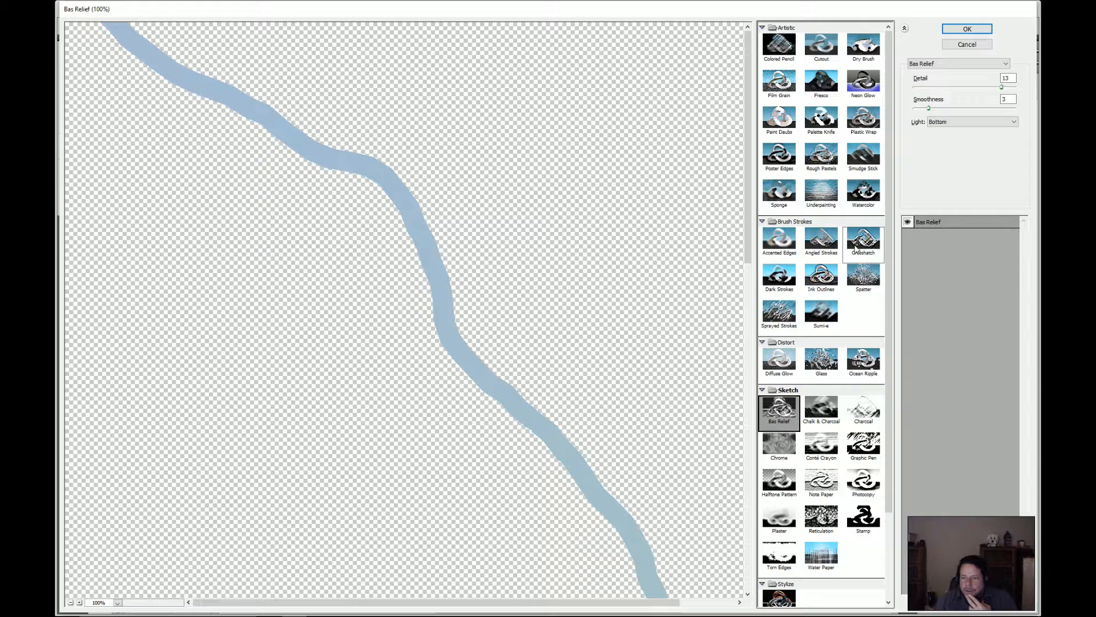
click(850, 361)
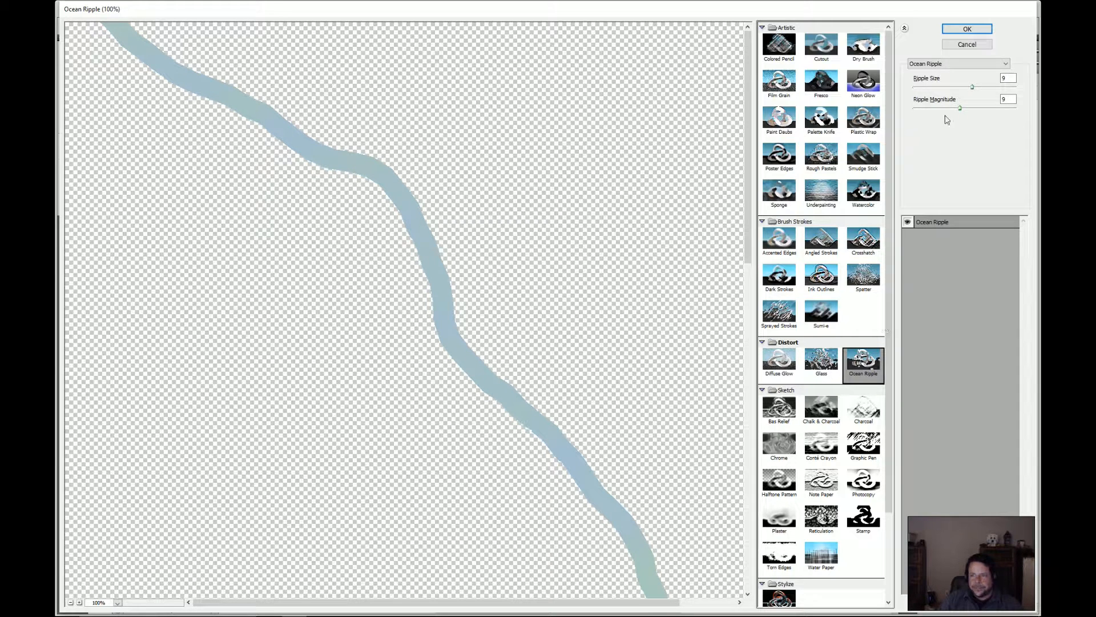
- Try the Ocean Ripple filter on the river with a Ripple Size of 3 and a Ripple Magnitude of 15
drag(972, 87, 978, 88)
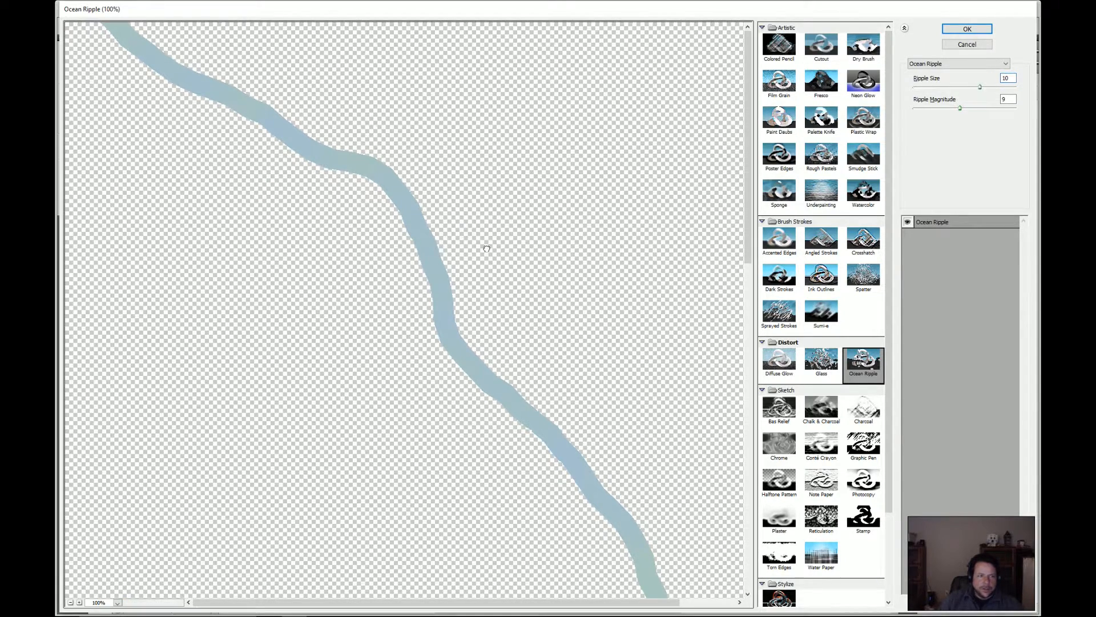
mouse_move(487, 245)
mouse_down()
mouse_move(423, 189)
mouse_move(423, 100)
mouse_move(416, 140)
mouse_up()
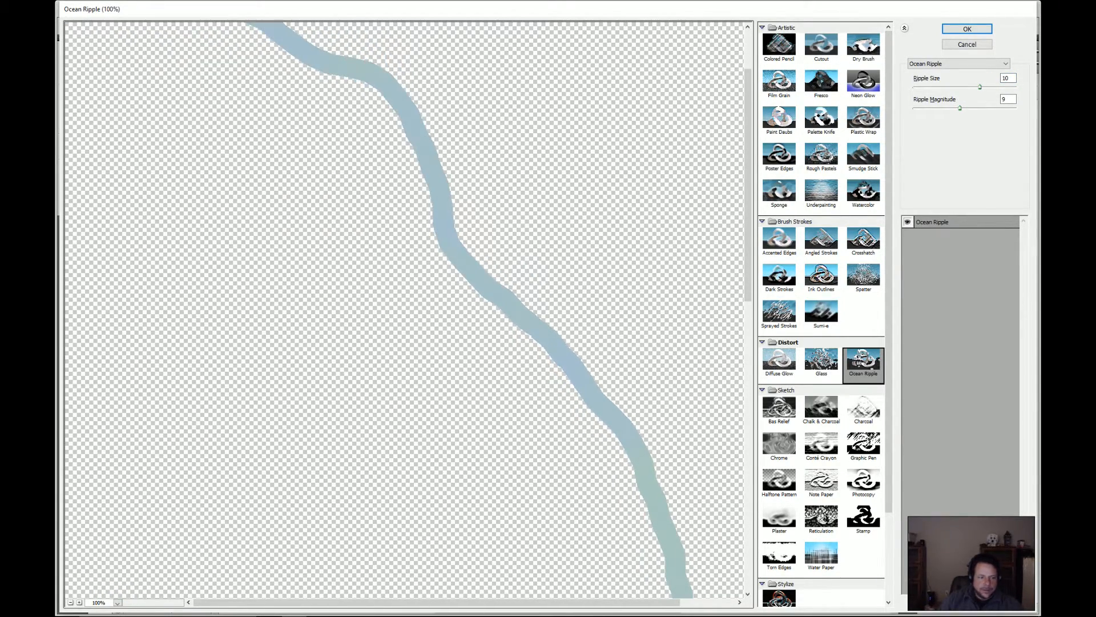
click(80, 602)
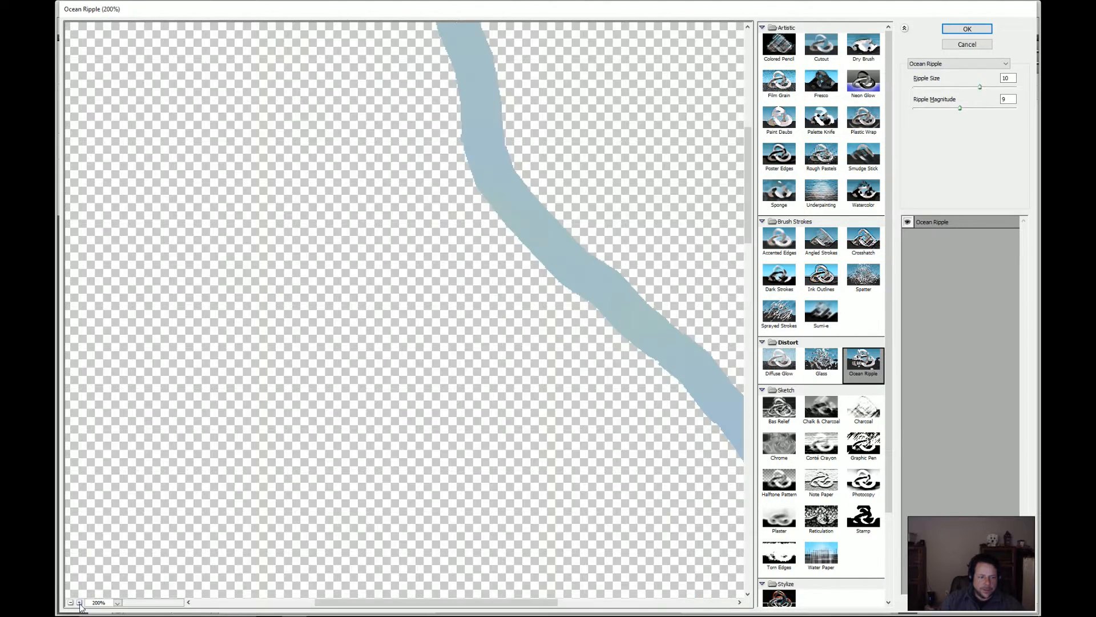
click(79, 601)
mouse_move(565, 117)
mouse_down()
mouse_move(386, 264)
mouse_move(378, 285)
mouse_up()
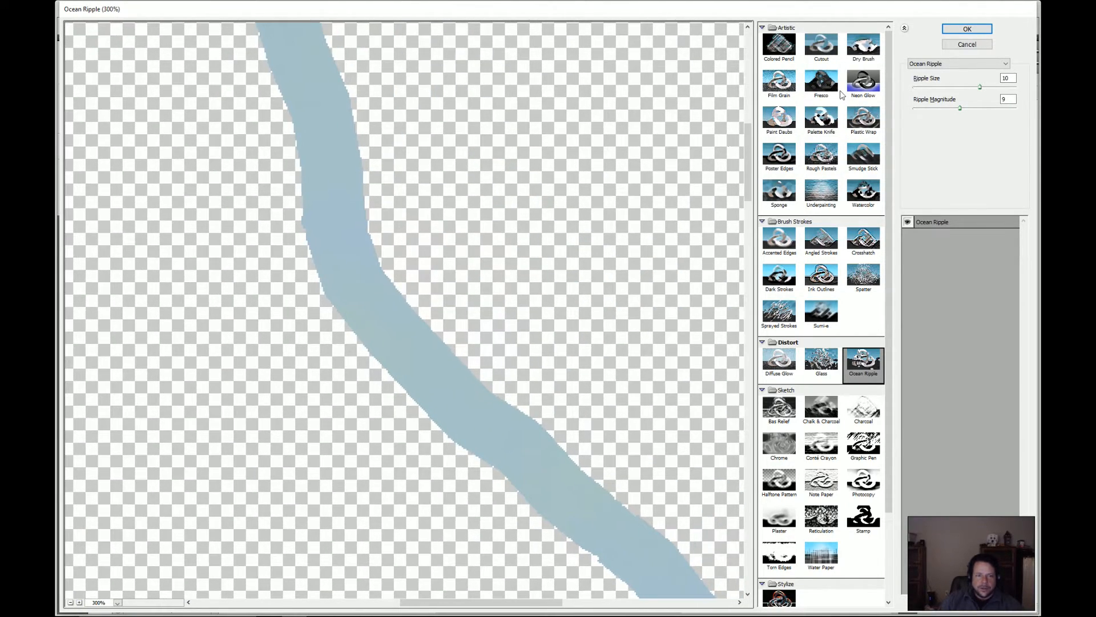
drag(961, 109, 964, 109)
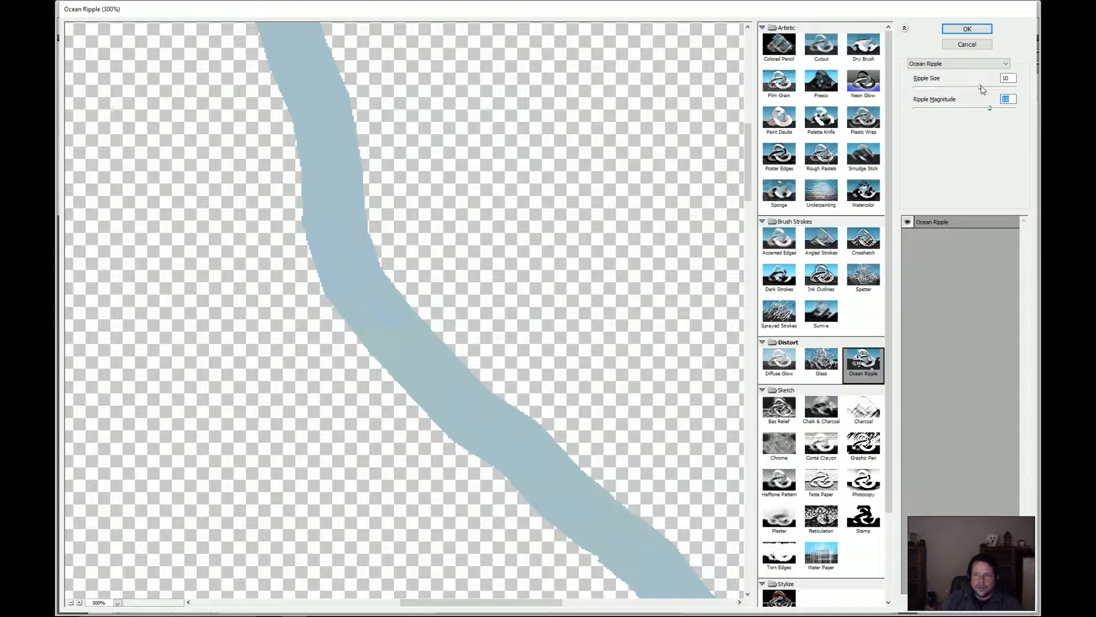
drag(980, 87, 929, 88)
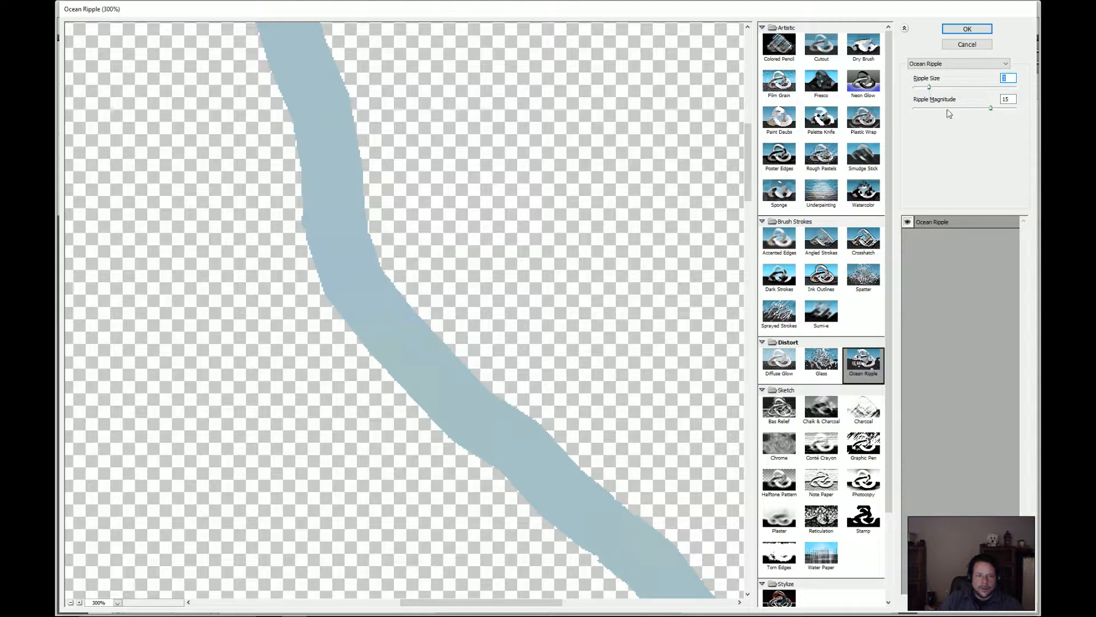
click(990, 65)
click(989, 65)
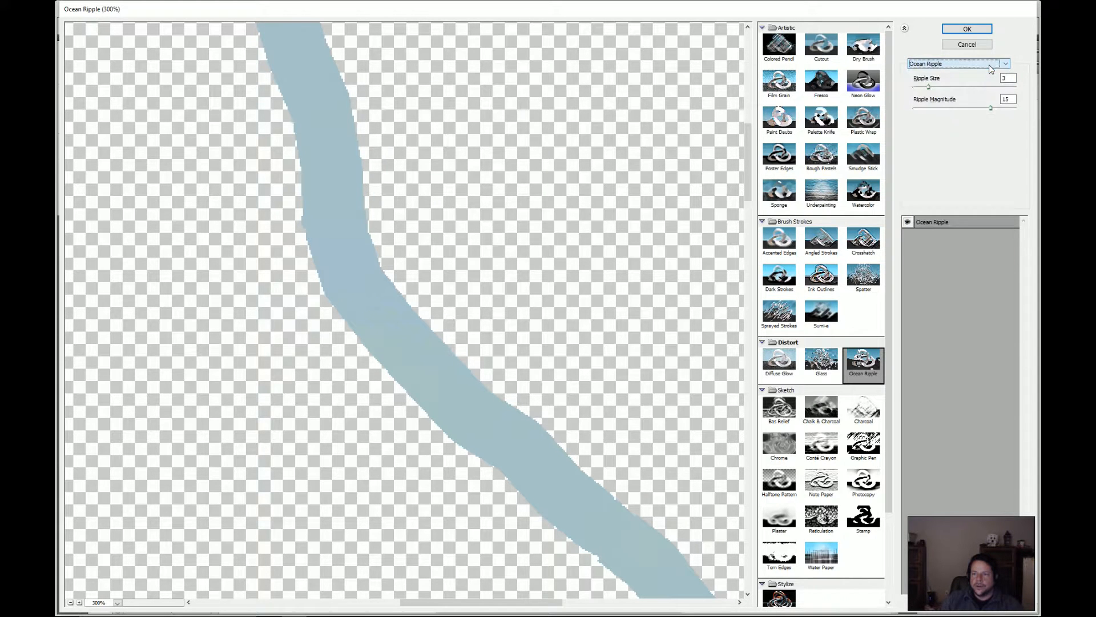
- Set the Ripple Size to 6 and the Ripple Magnitude to its maximum, and apply the Ocean Ripple filter
drag(929, 86, 1015, 108)
click(992, 108)
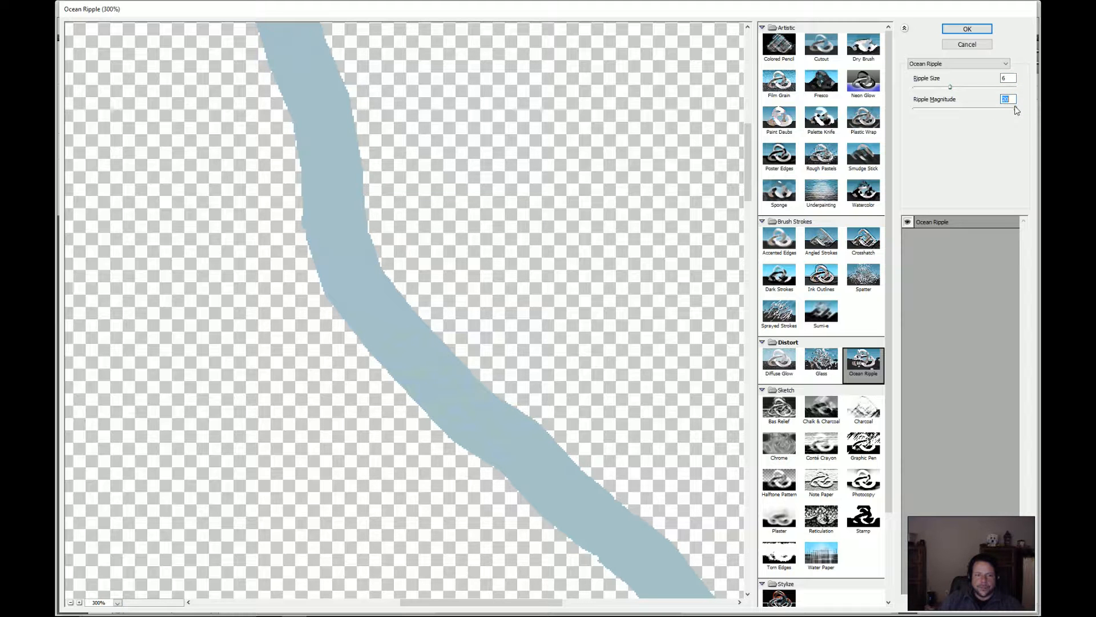
click(967, 29)
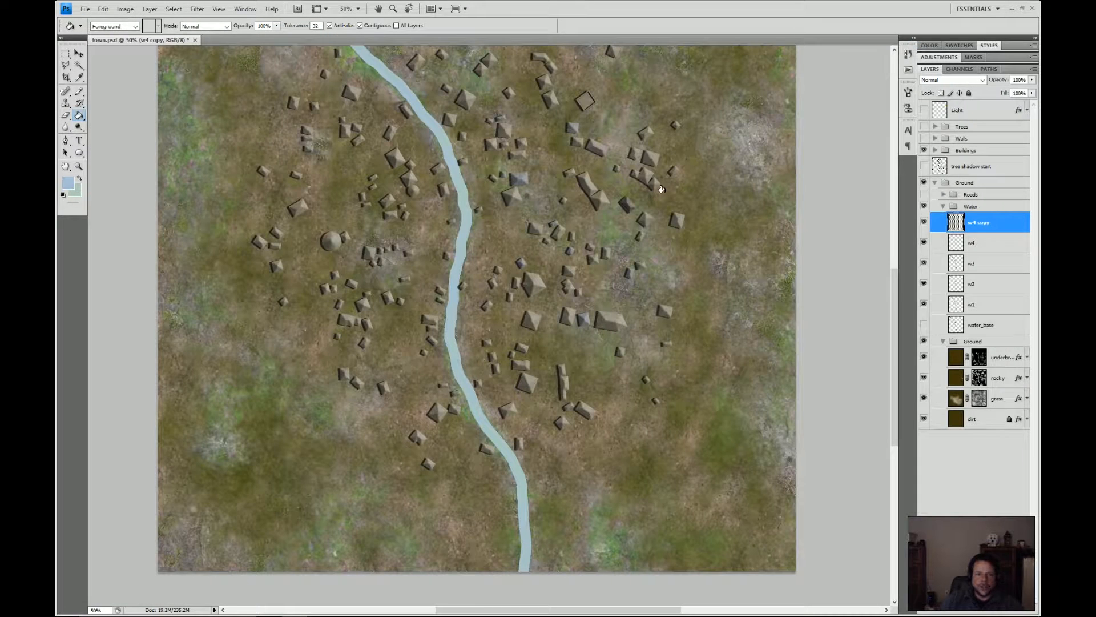
- Hide the water layers w4 copy, w4, w3 and w2, leaving only w1 visible
click(924, 222)
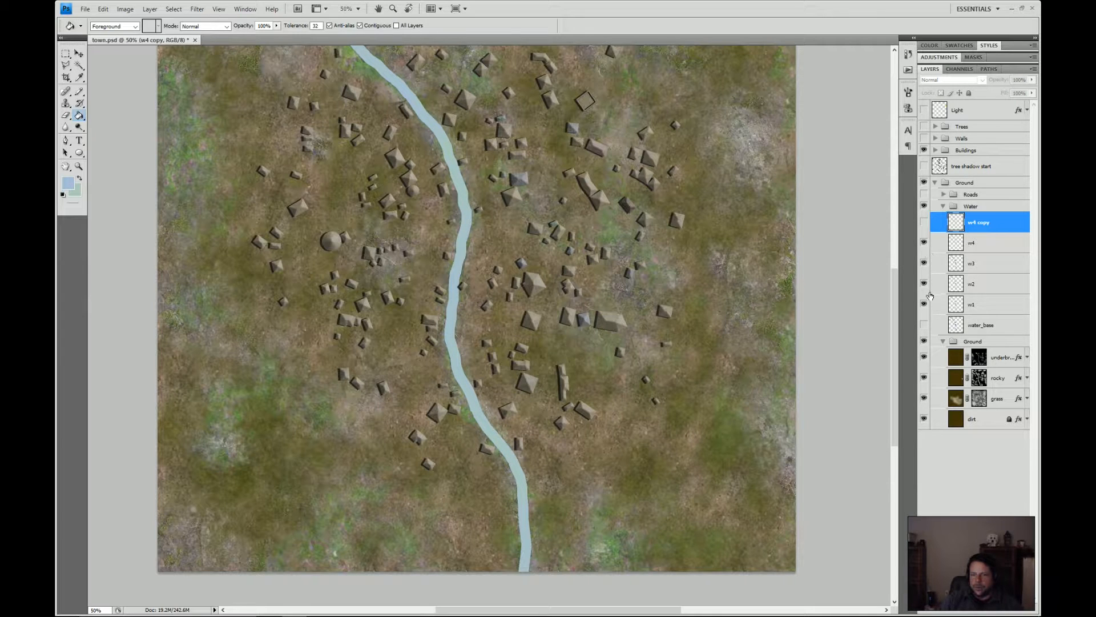
click(924, 242)
click(923, 262)
click(924, 283)
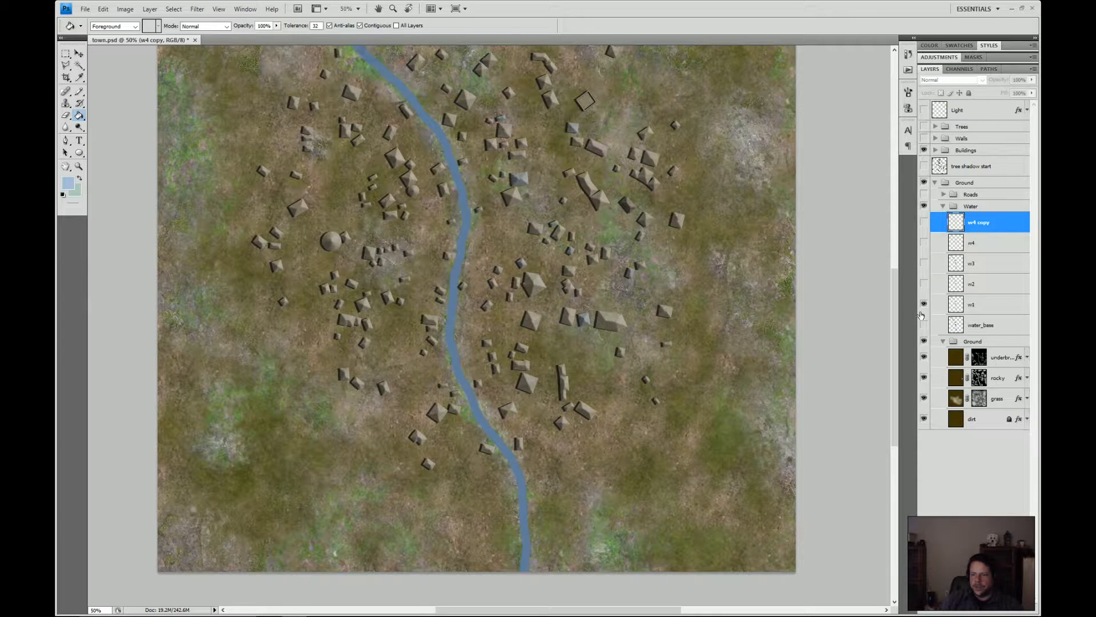
- Lower the opacity of the w1 water layer to partly transparent so the ground shows through the river
click(974, 309)
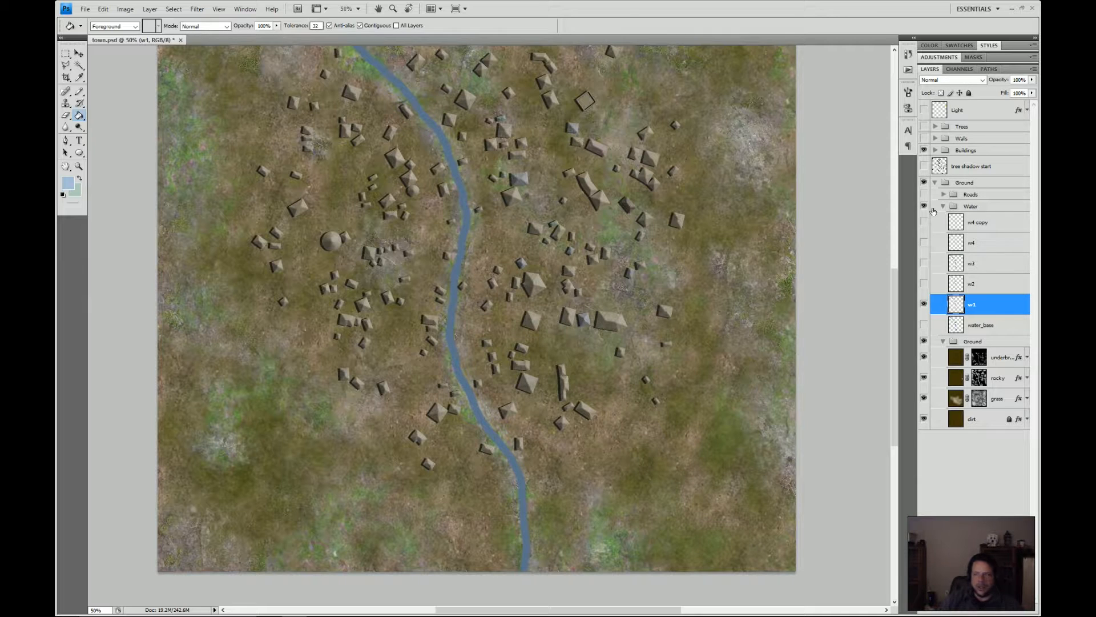
click(1032, 79)
drag(998, 93, 996, 92)
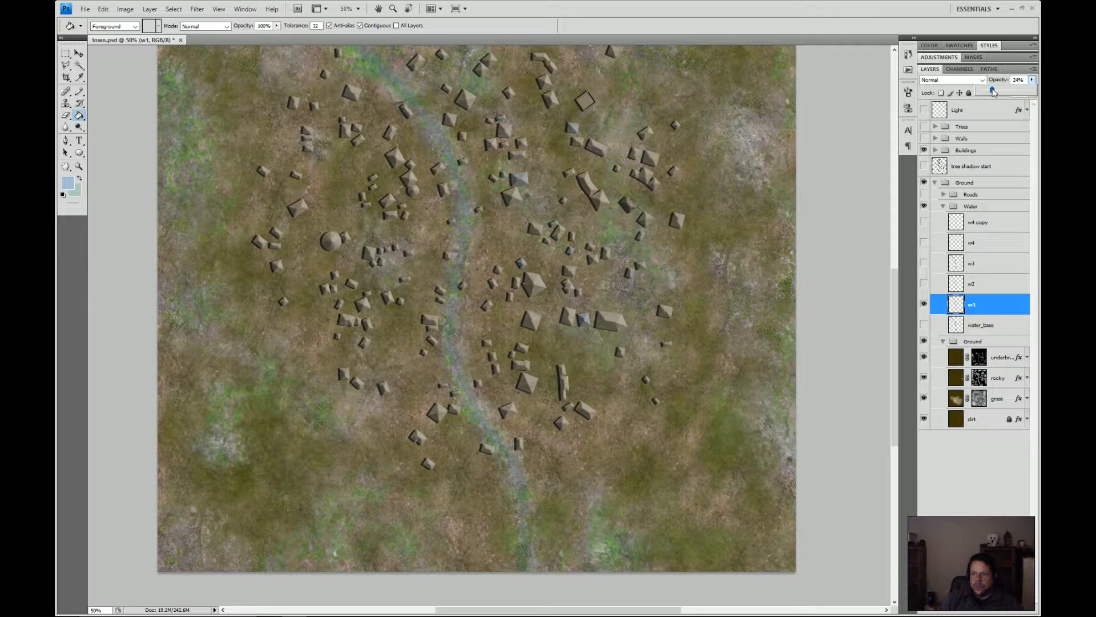
drag(994, 92, 1011, 92)
- Show the w2 water layer and lower its opacity to 38%
click(951, 288)
click(924, 284)
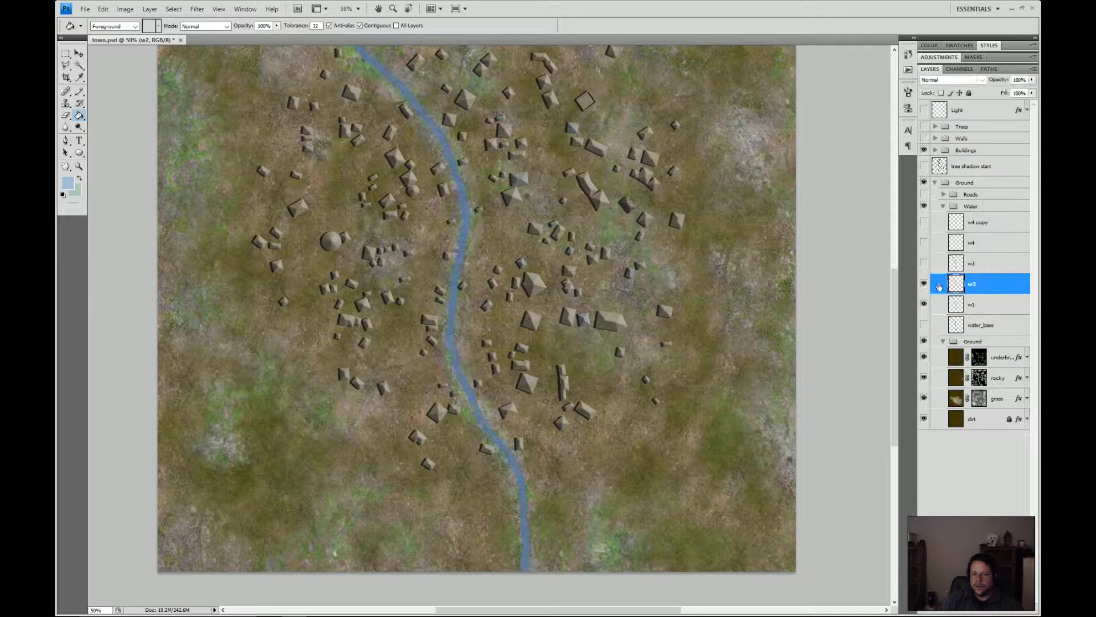
click(1032, 81)
click(1013, 100)
click(1032, 81)
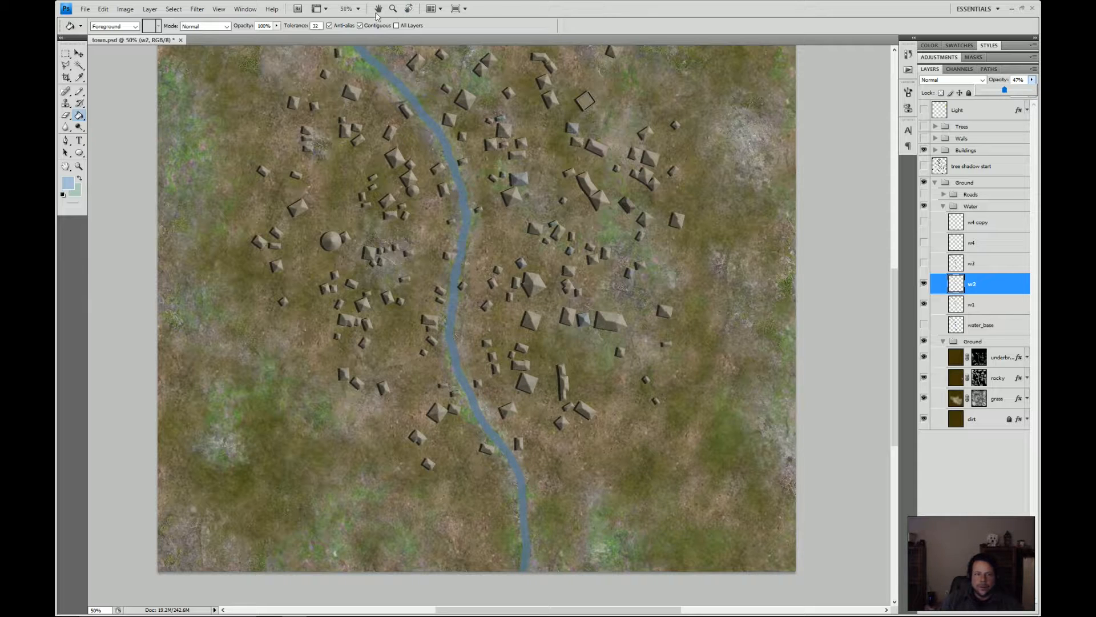
click(359, 10)
click(353, 57)
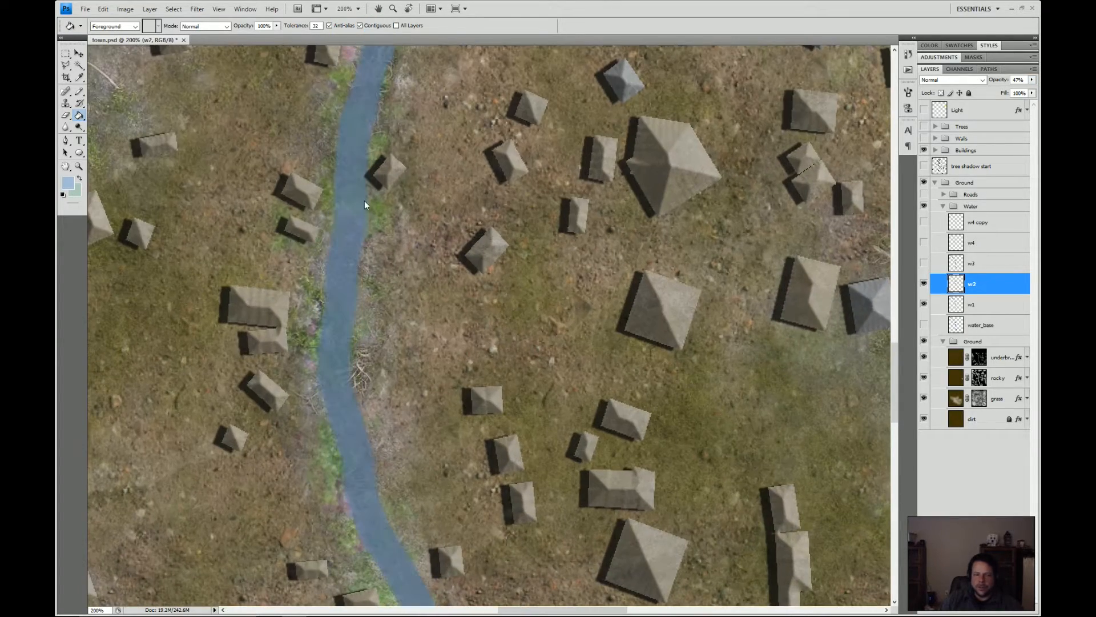
drag(351, 275, 457, 64)
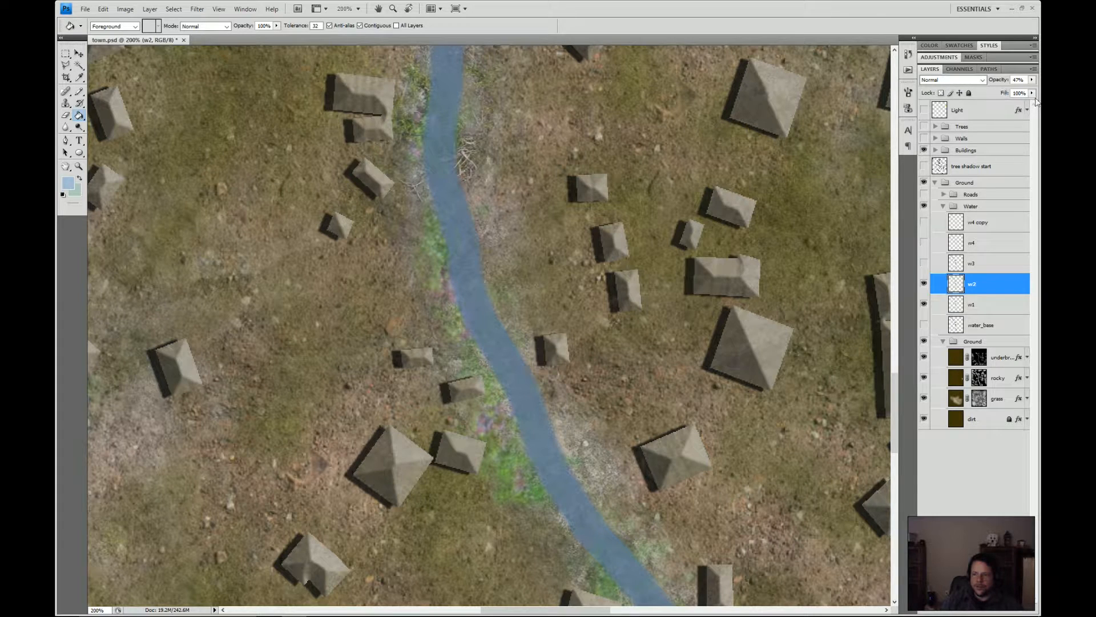
click(1033, 80)
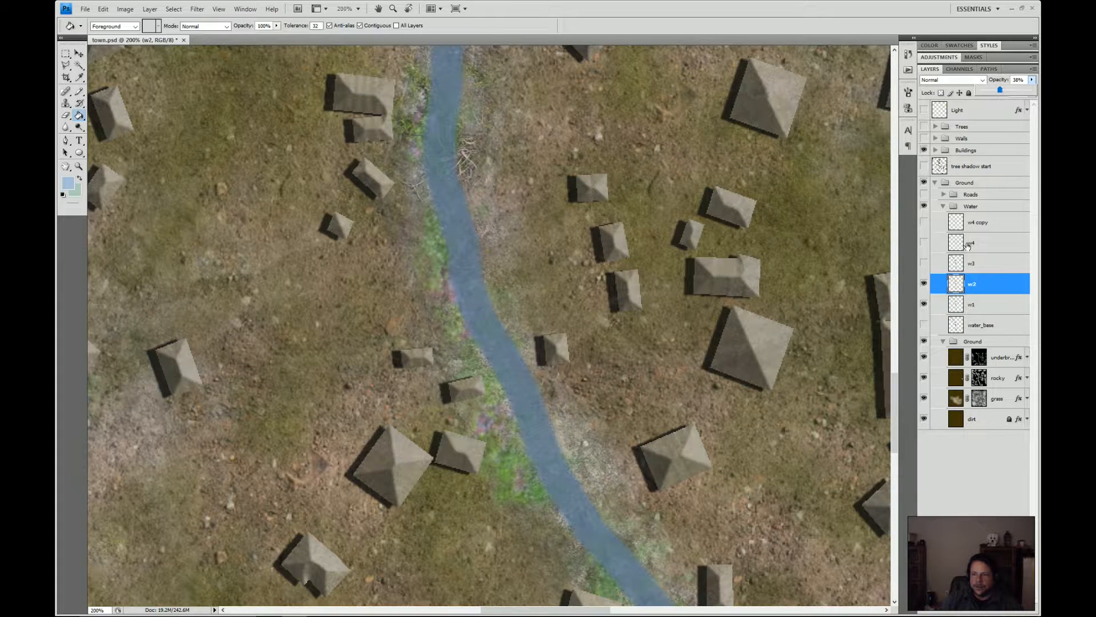
- Show the w3 water layer and lower its opacity to 44%
click(971, 266)
click(972, 266)
click(924, 263)
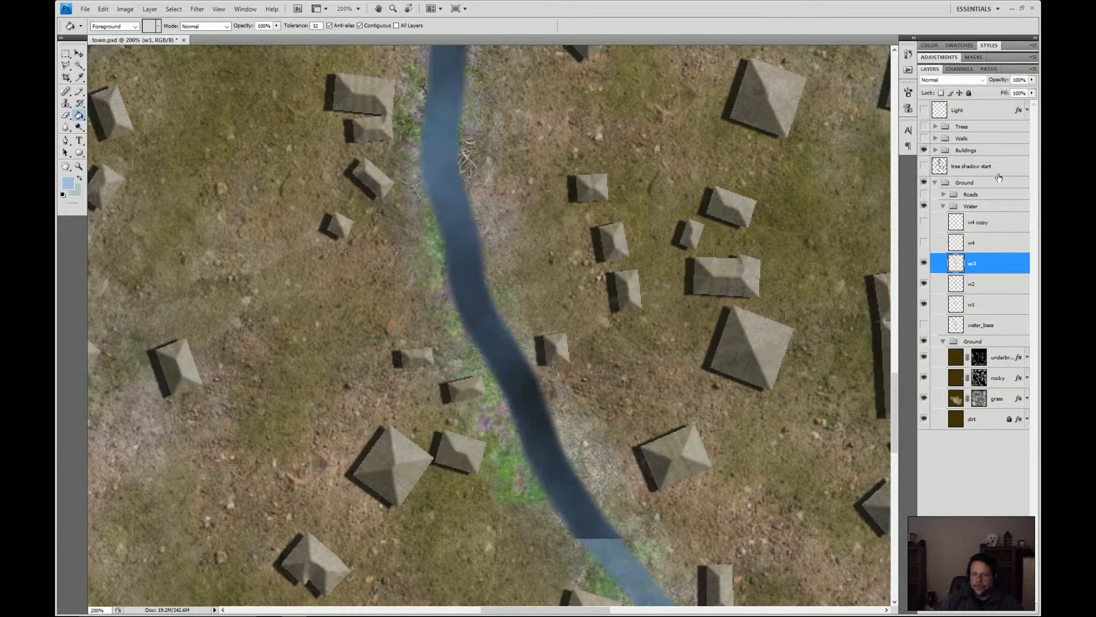
click(1032, 81)
drag(1031, 92, 1013, 91)
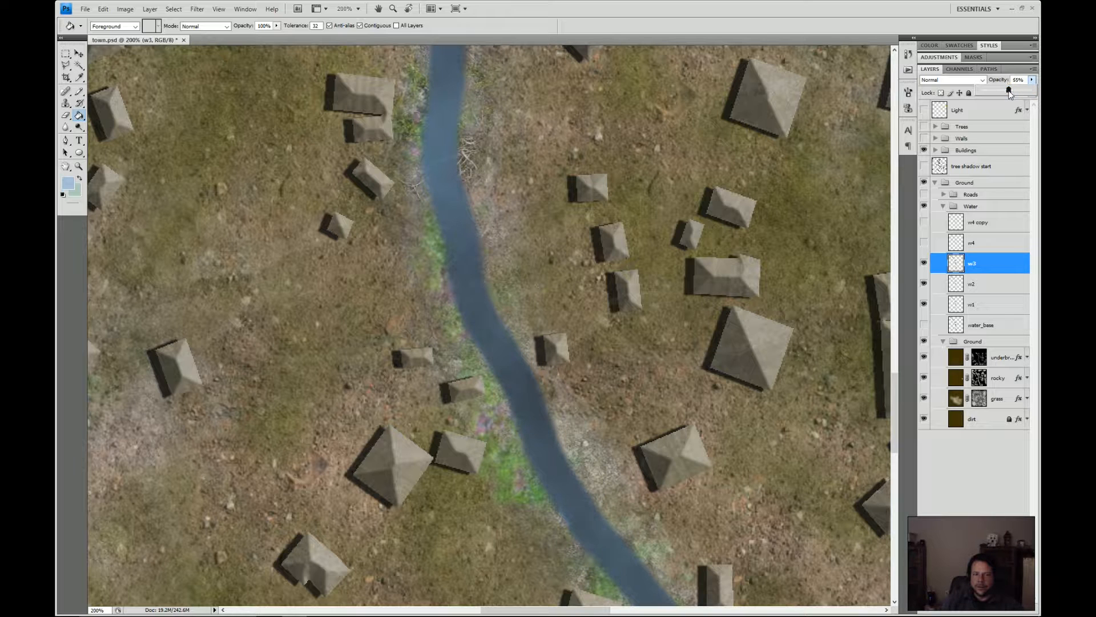
drag(1007, 93, 1004, 93)
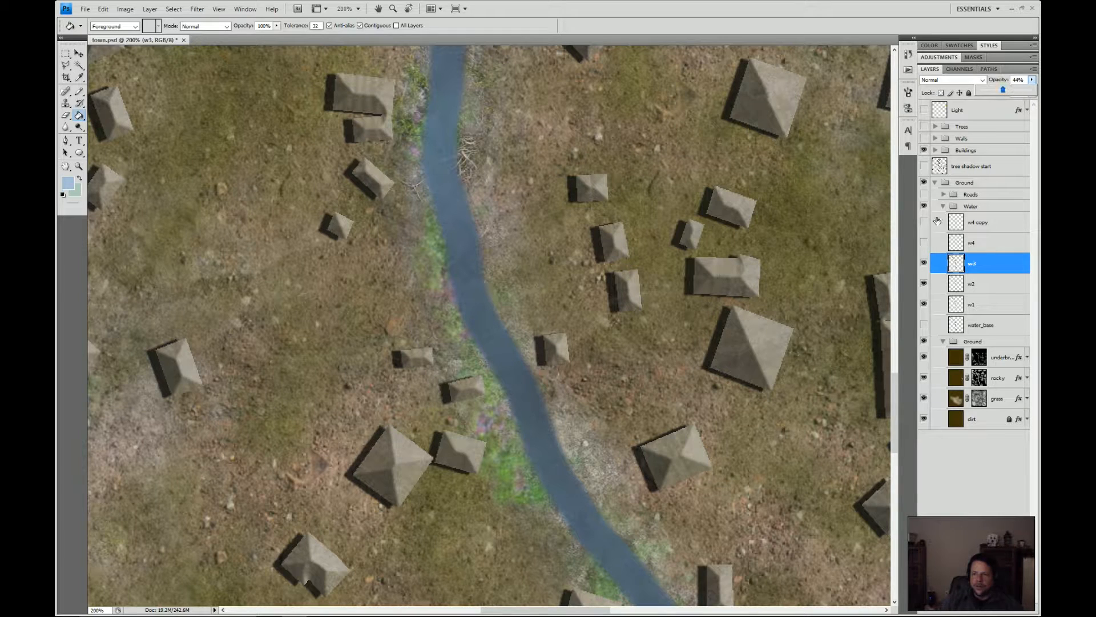
- Show the w4 water layer and lower its opacity to 46%
click(973, 245)
click(923, 247)
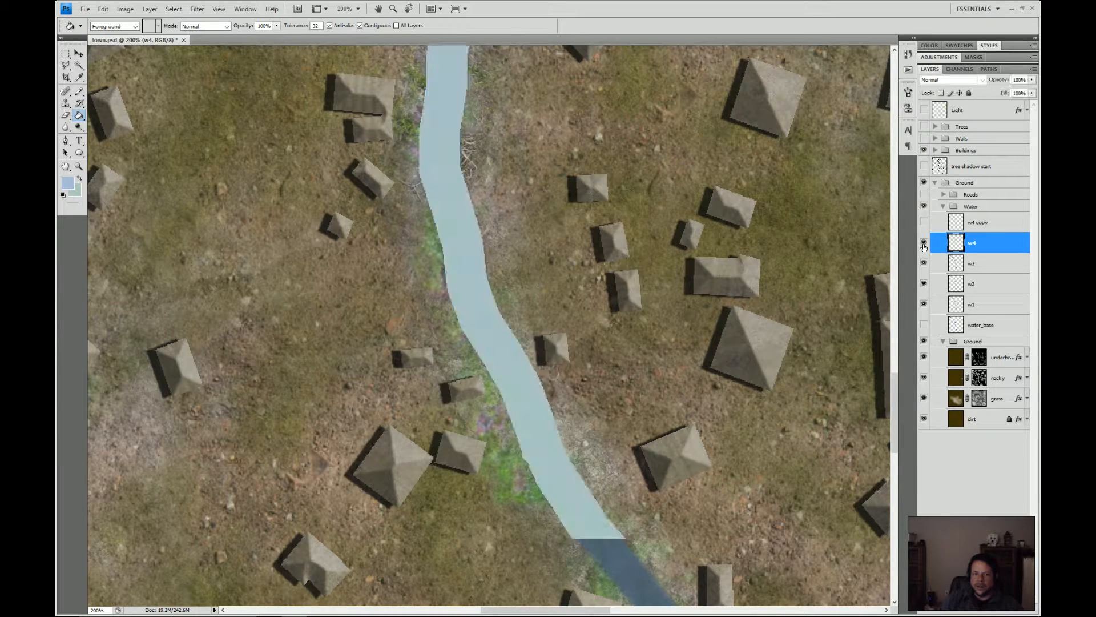
click(1032, 80)
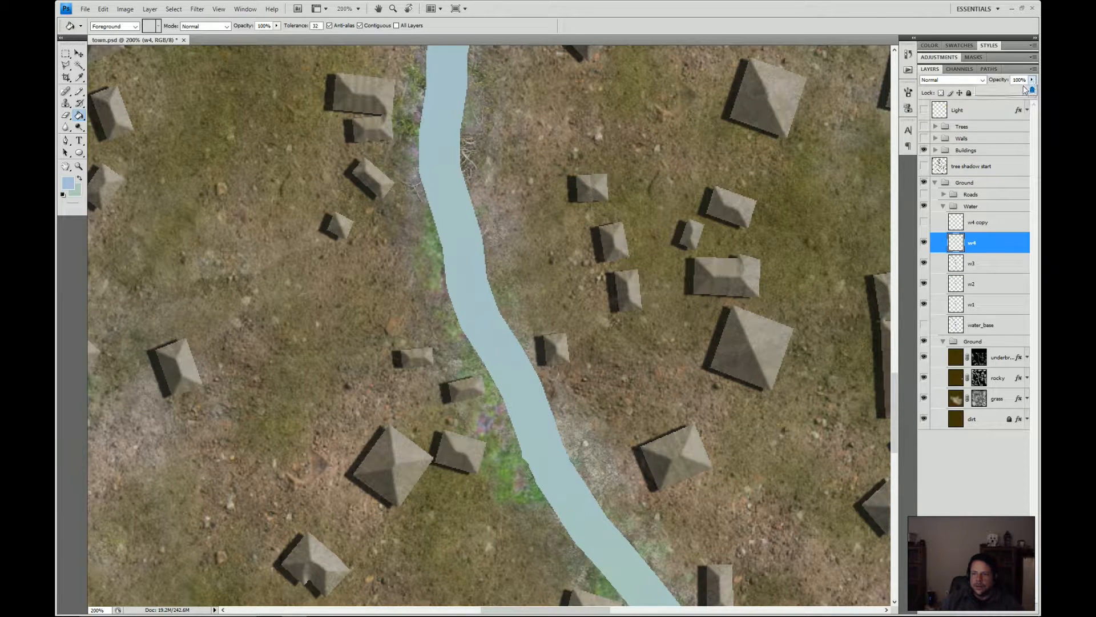
drag(1031, 92, 1011, 93)
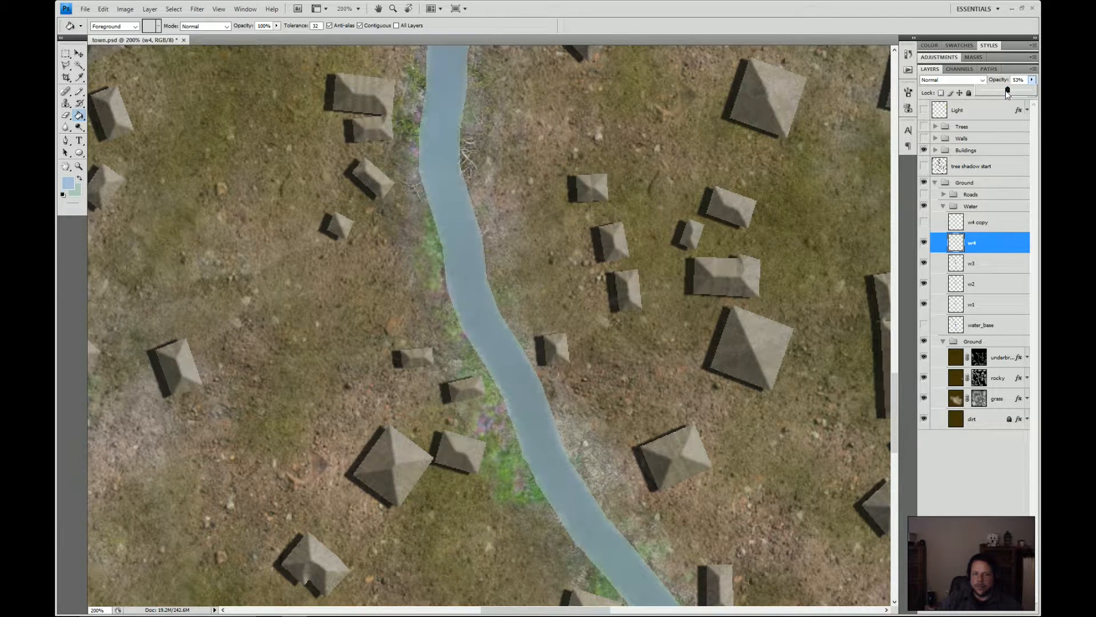
drag(1006, 95, 1004, 94)
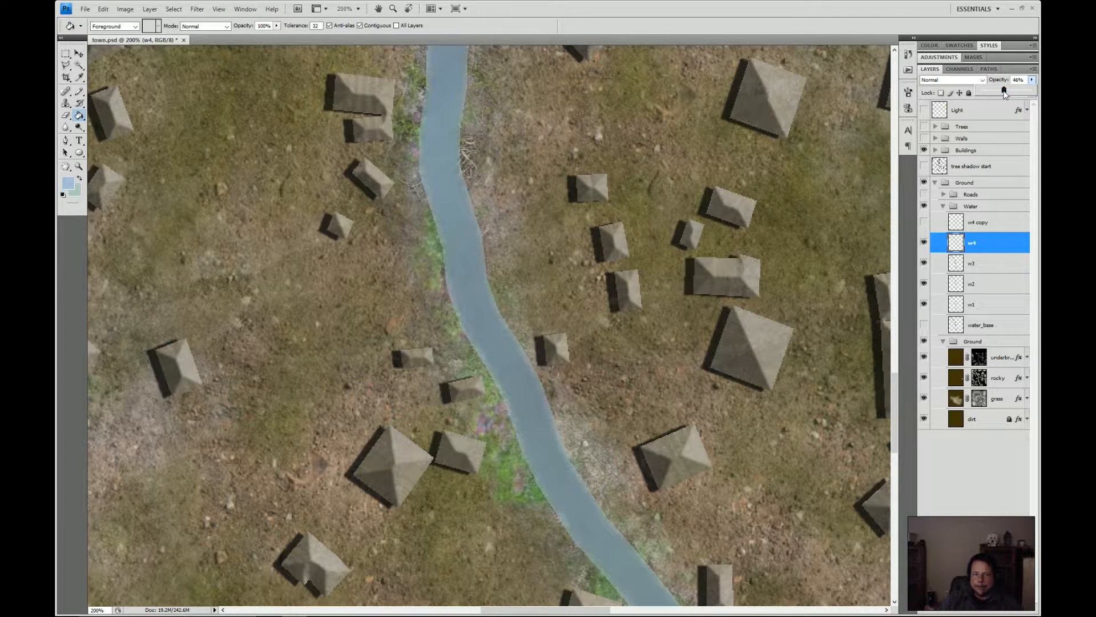
- Show the w4 copy layer, lower its opacity to 27%, and check the blended river across the whole map
click(924, 223)
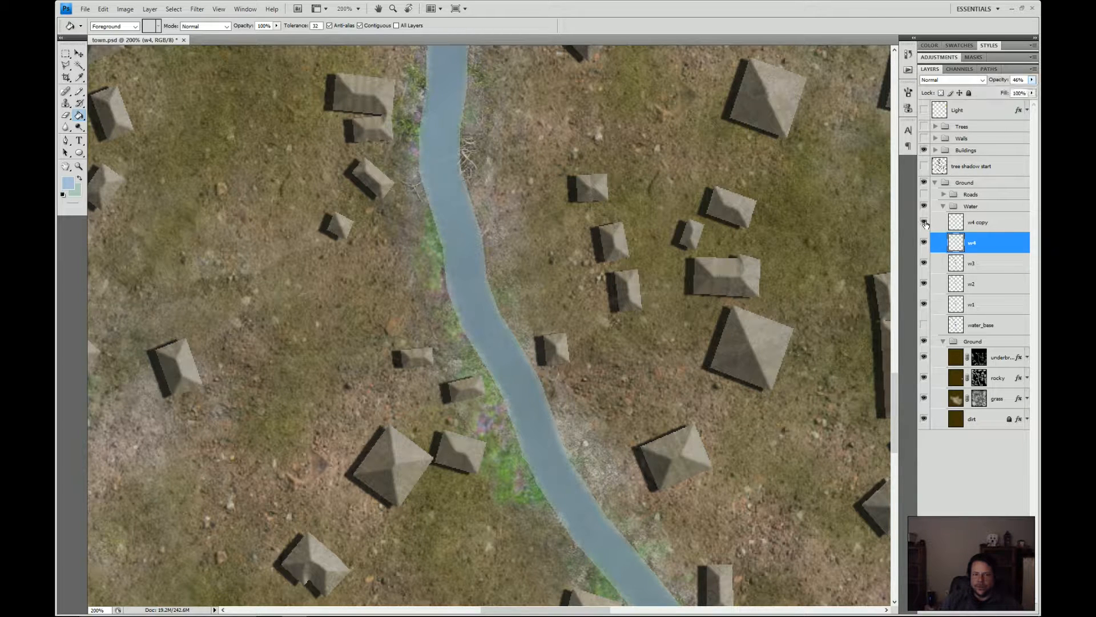
click(994, 226)
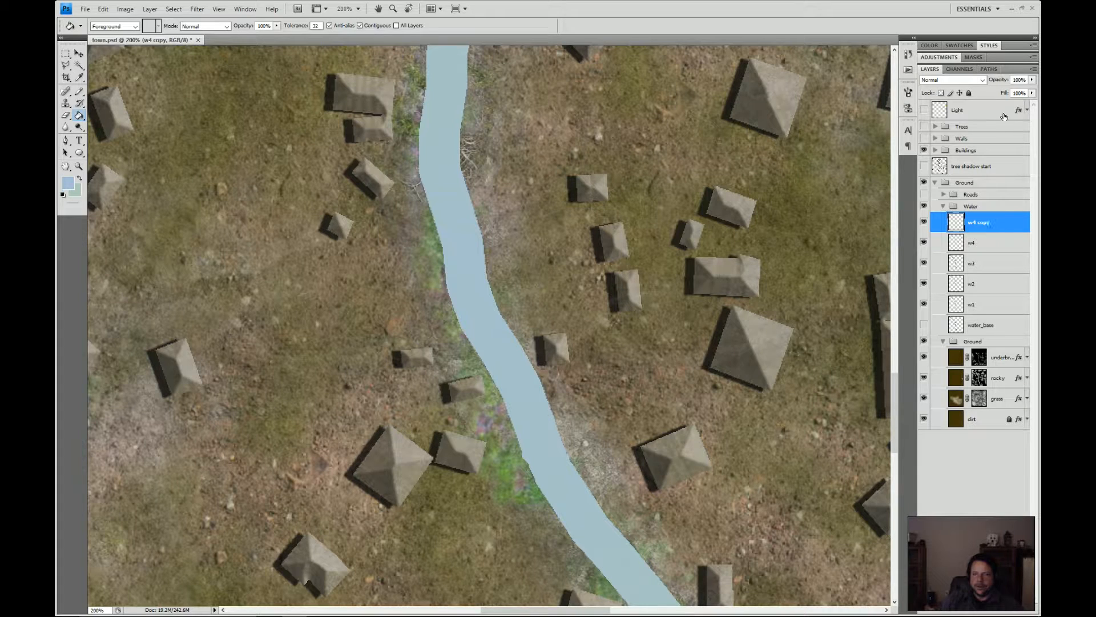
click(1032, 81)
drag(1009, 93, 999, 93)
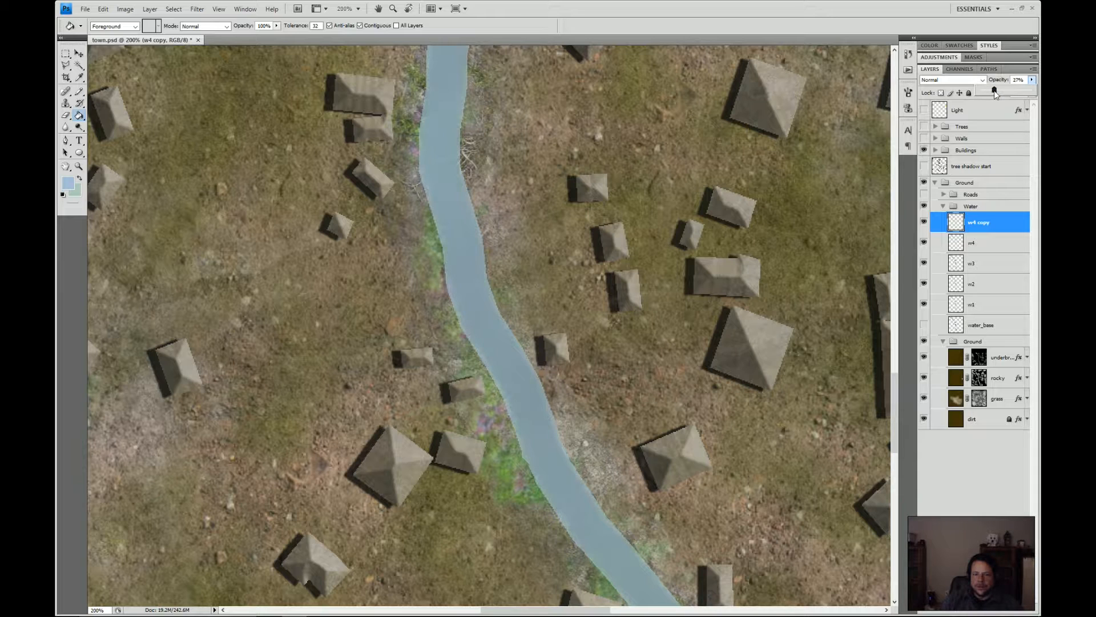
drag(995, 93, 995, 94)
click(358, 8)
click(358, 45)
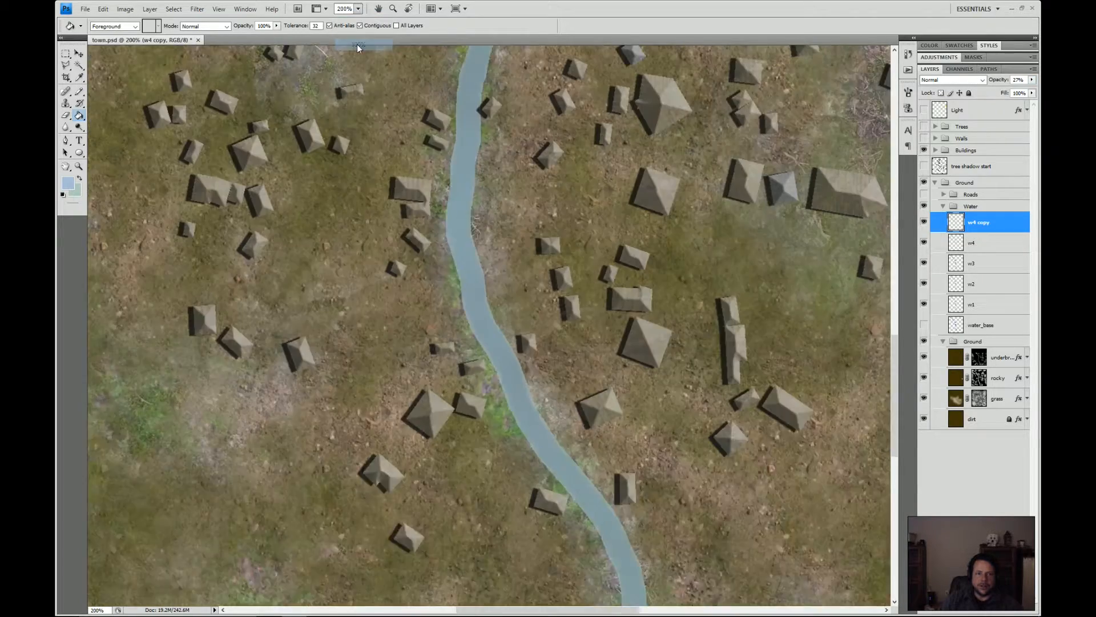
click(358, 9)
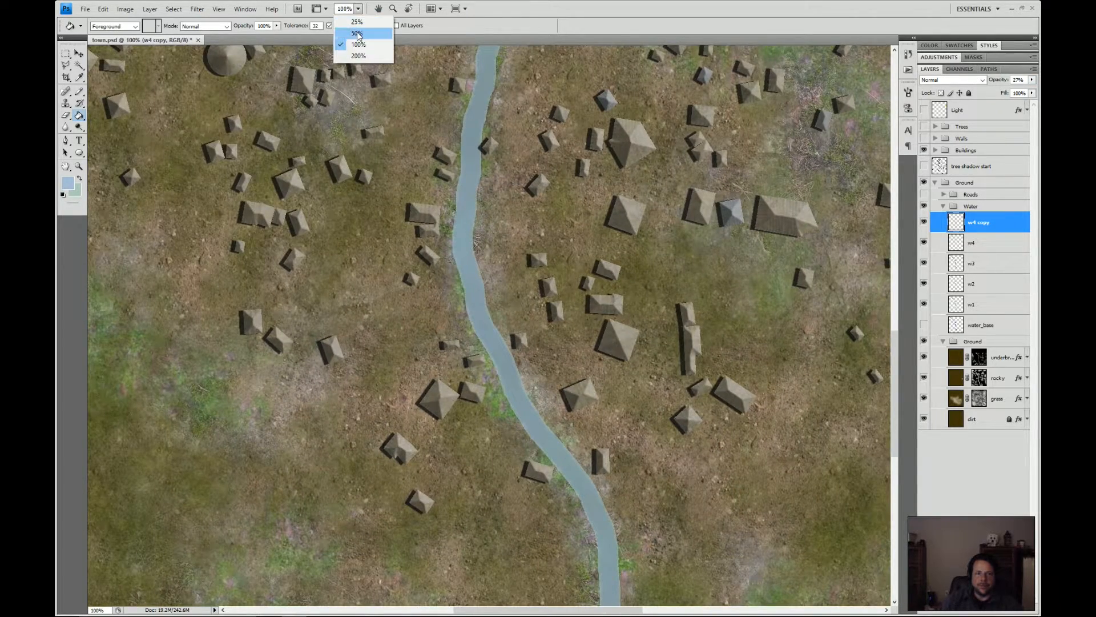
click(357, 33)
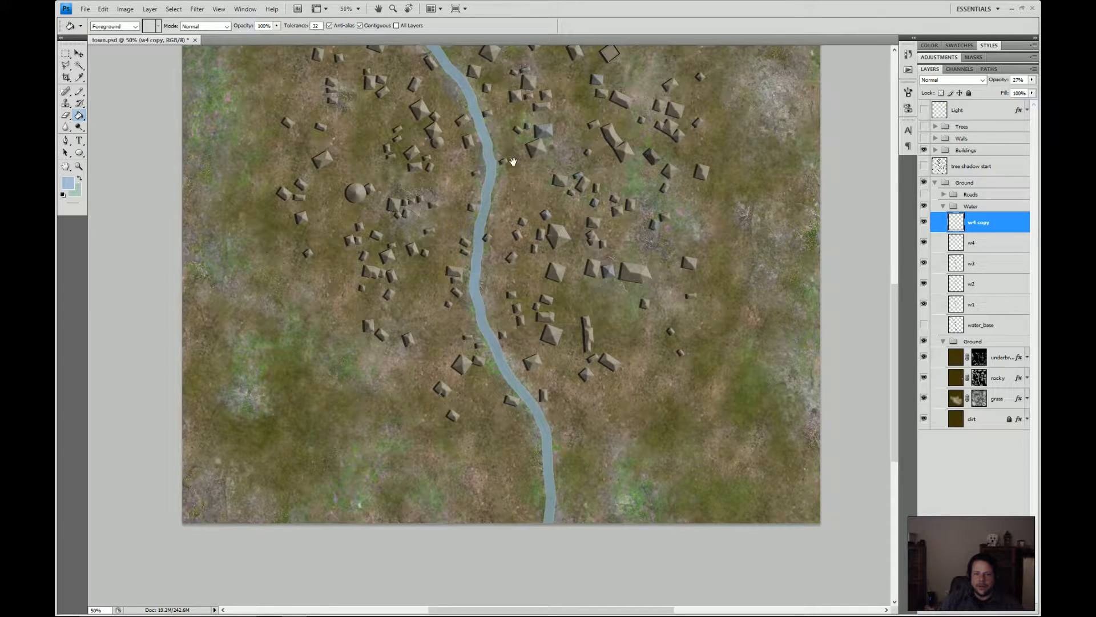
- Add two new empty layers directly above the water_base layer in the Water group
drag(513, 162, 489, 166)
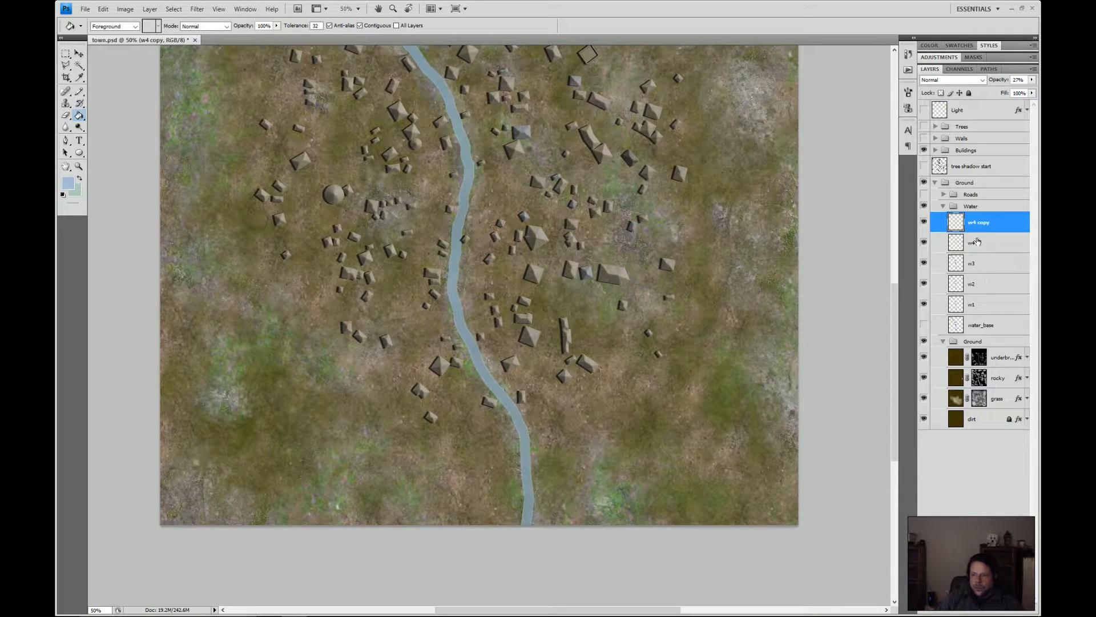
click(978, 327)
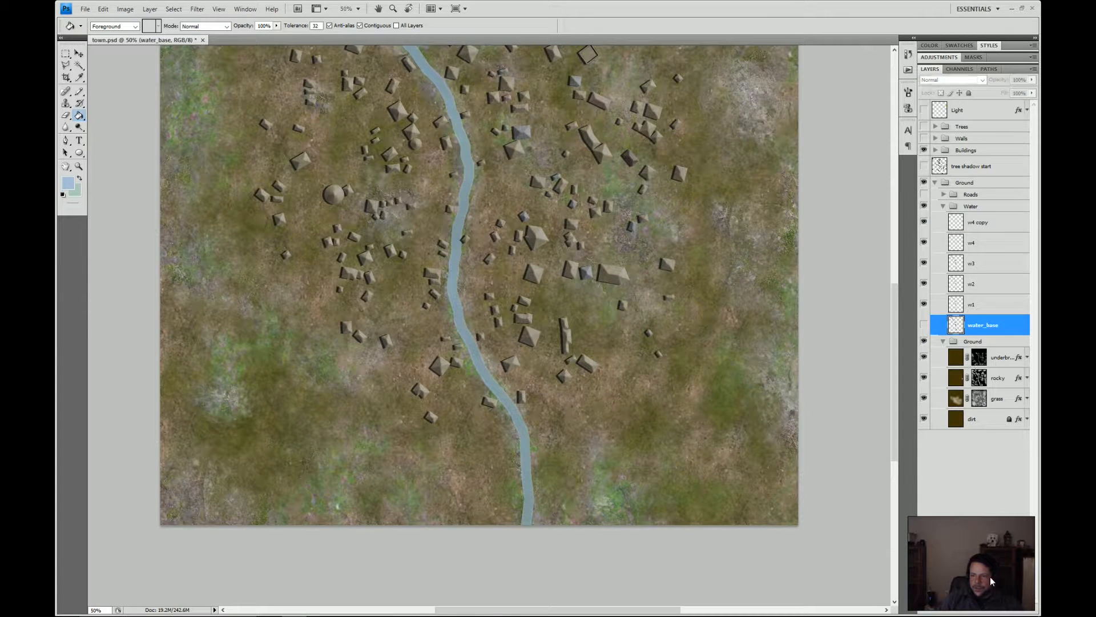
click(1009, 610)
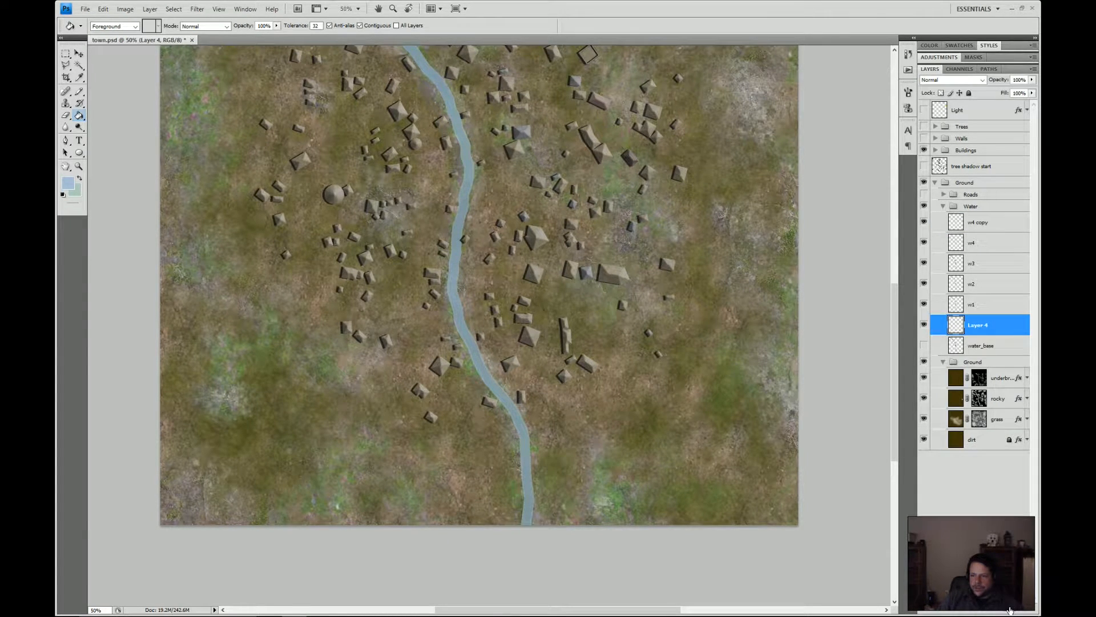
click(1009, 610)
- Rename the upper of the two new layers as light and the lower one as dark
double_click(973, 327)
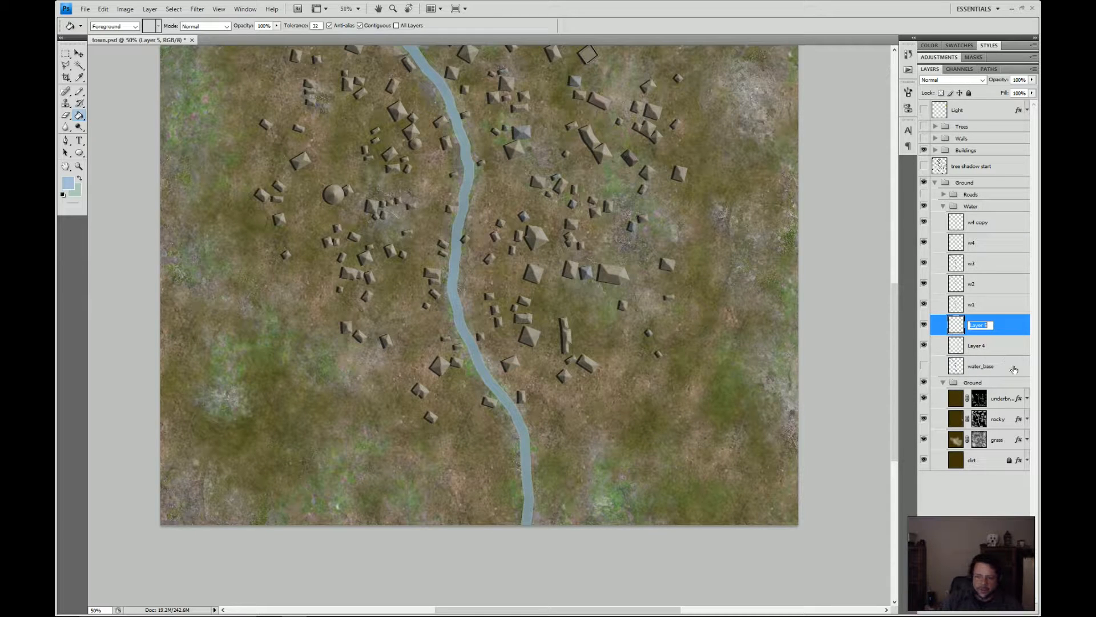
key(BackSpace)
text(light)
key(Return)
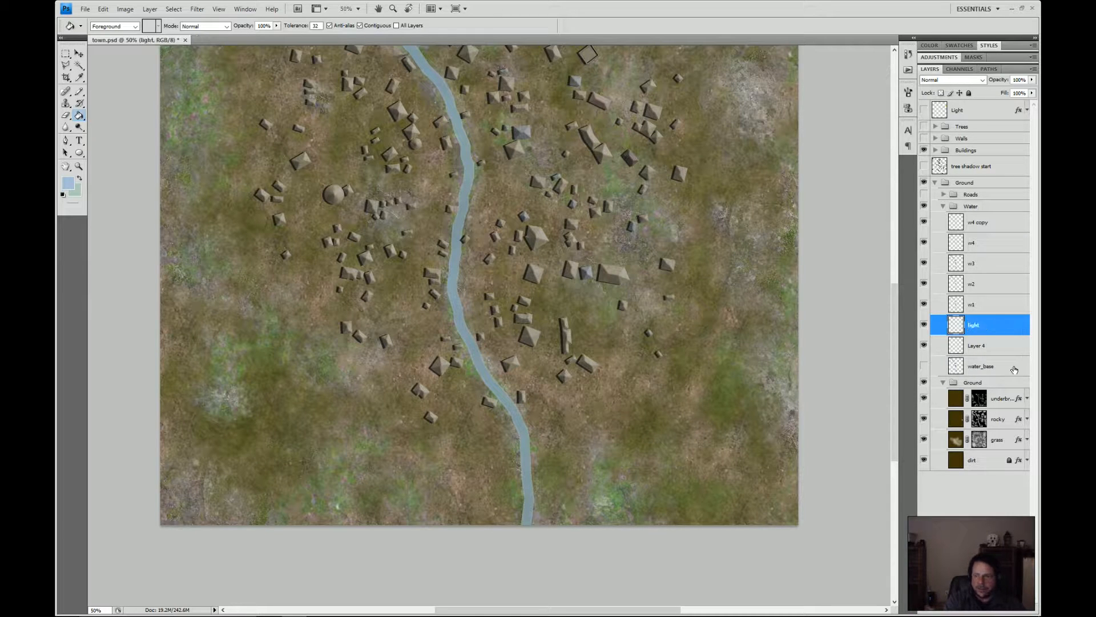
double_click(978, 346)
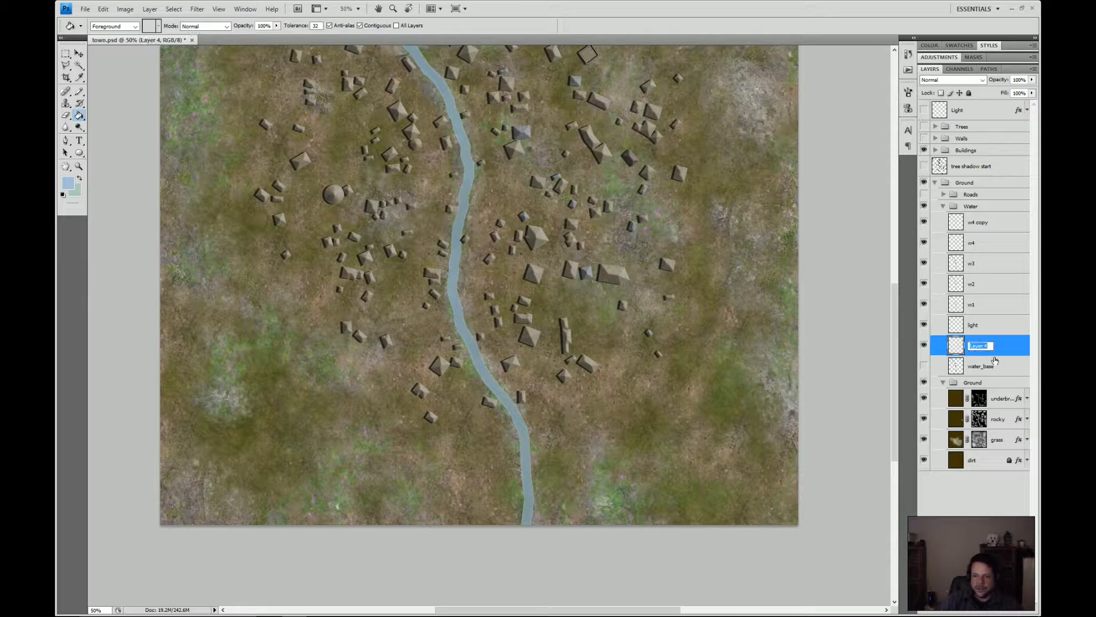
text(dark)
key(Return)
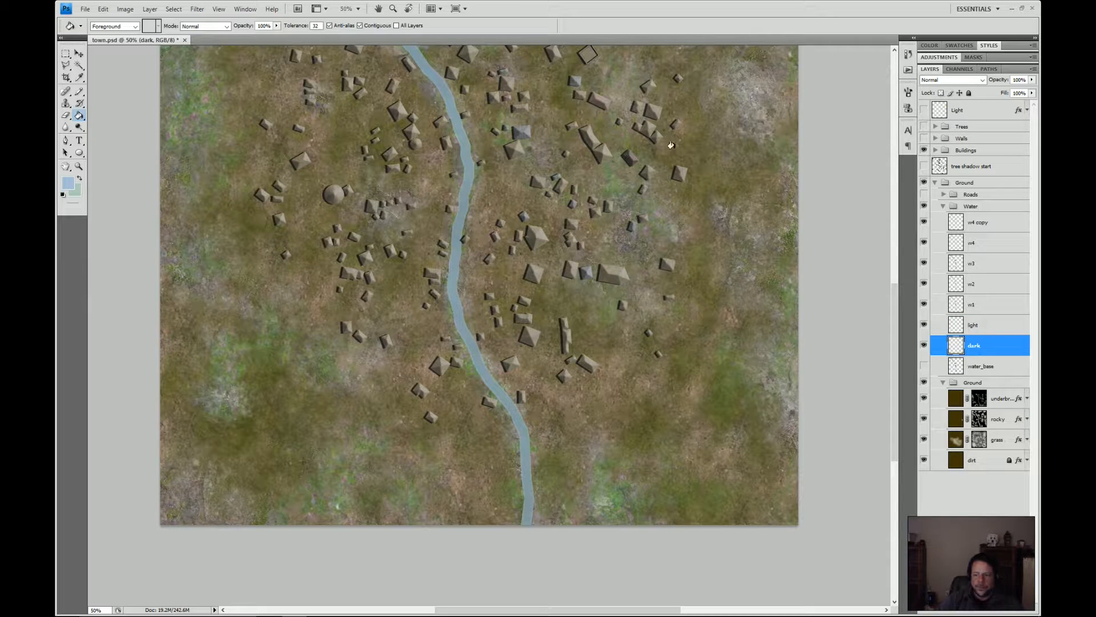
- Reset the colours to black and white and choose a soft Brush with 0% hardness and a 40 px diameter
click(79, 178)
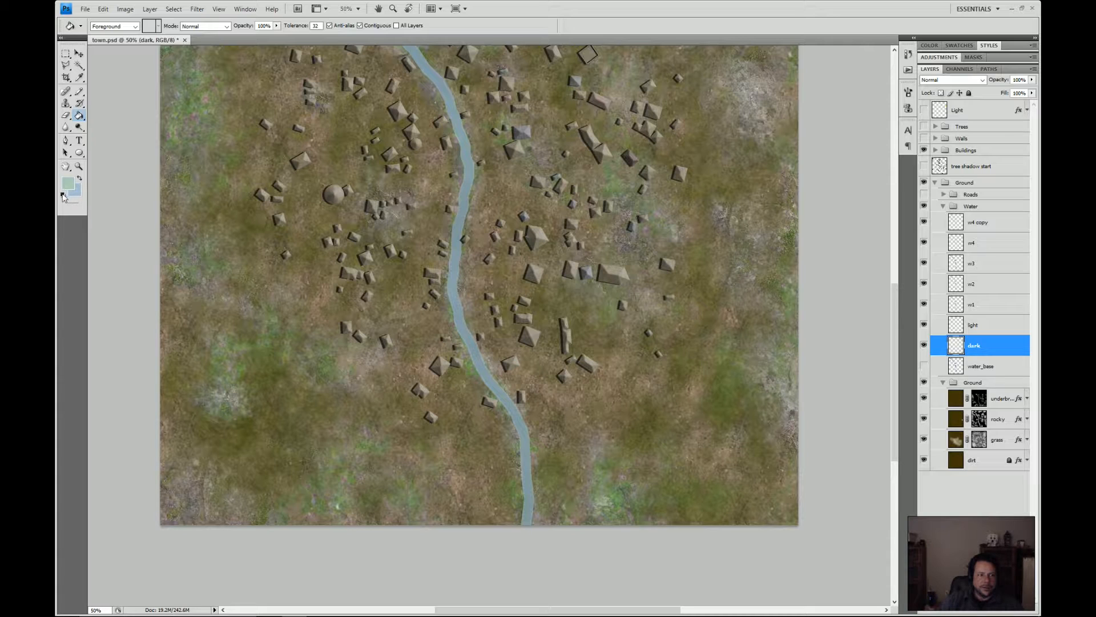
click(63, 195)
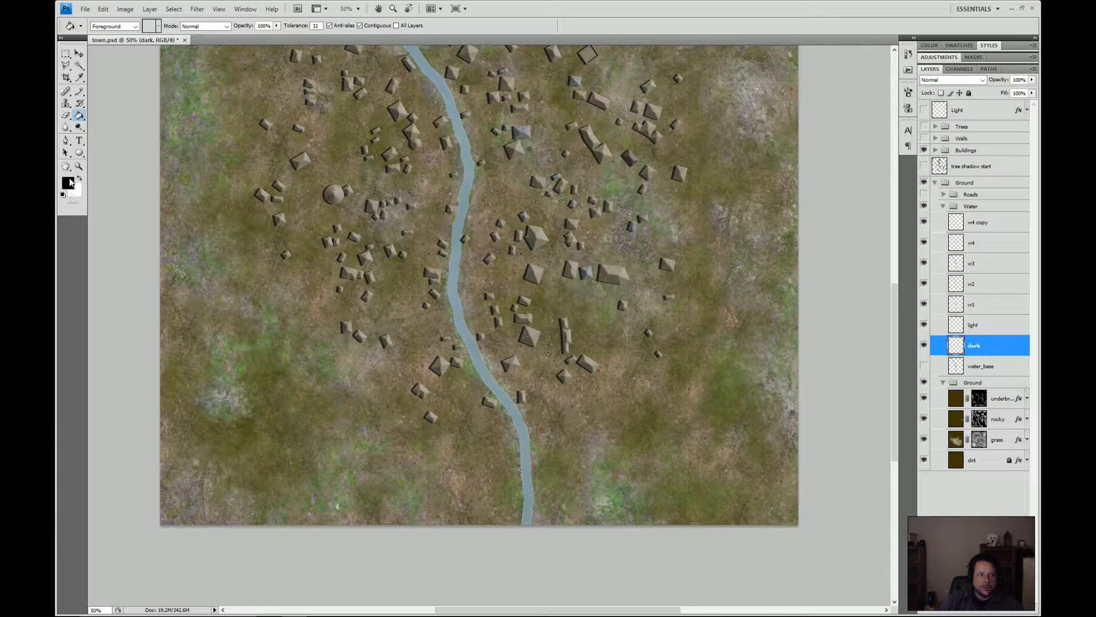
click(80, 92)
click(104, 91)
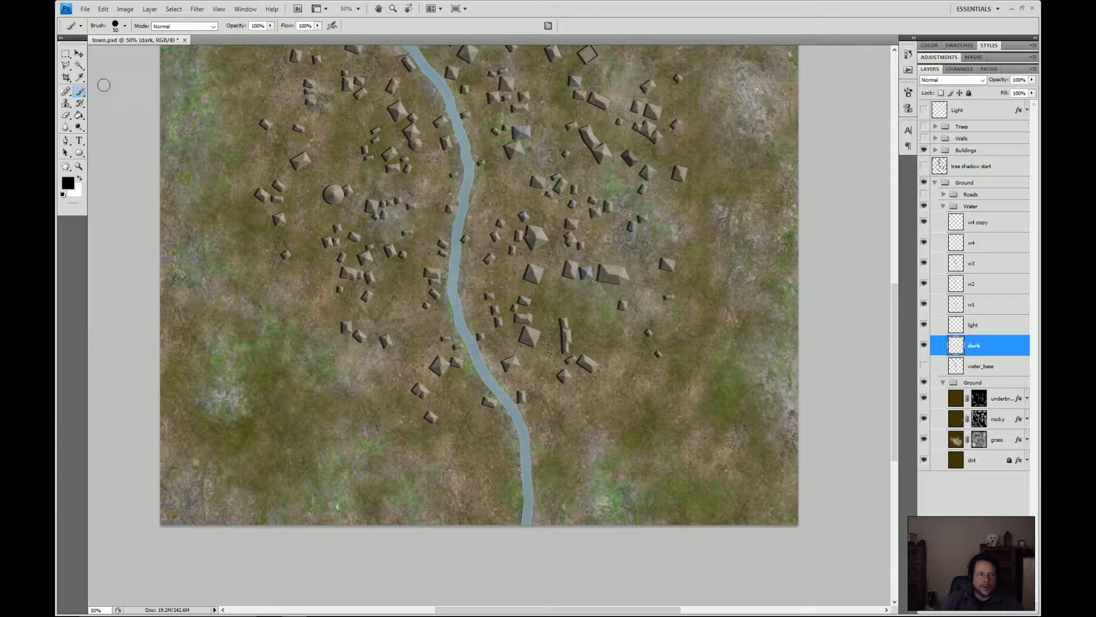
click(125, 26)
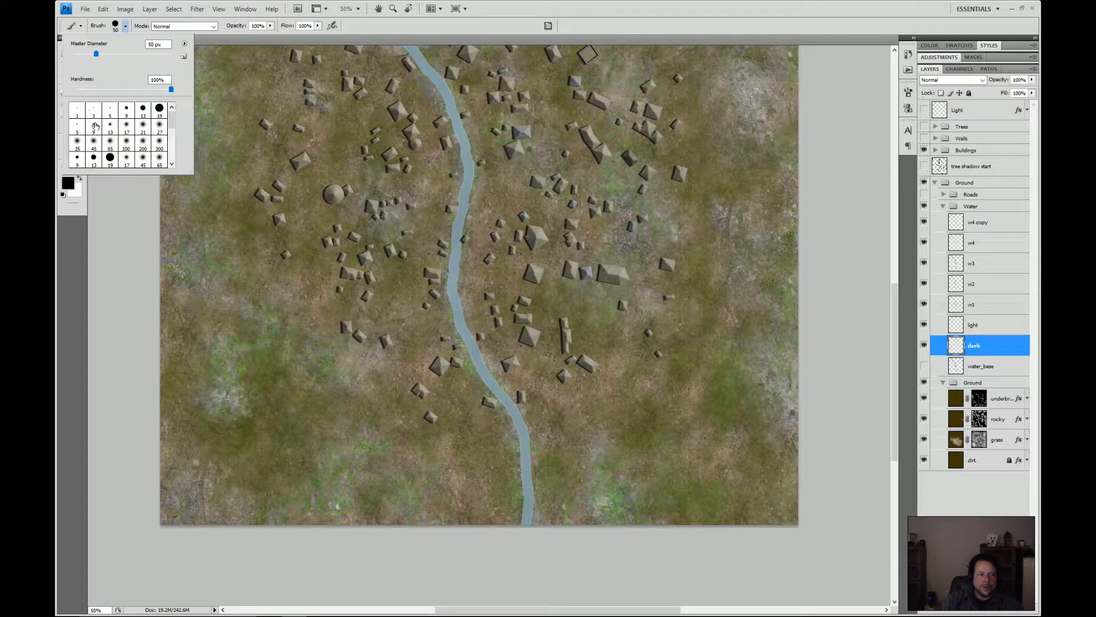
click(129, 127)
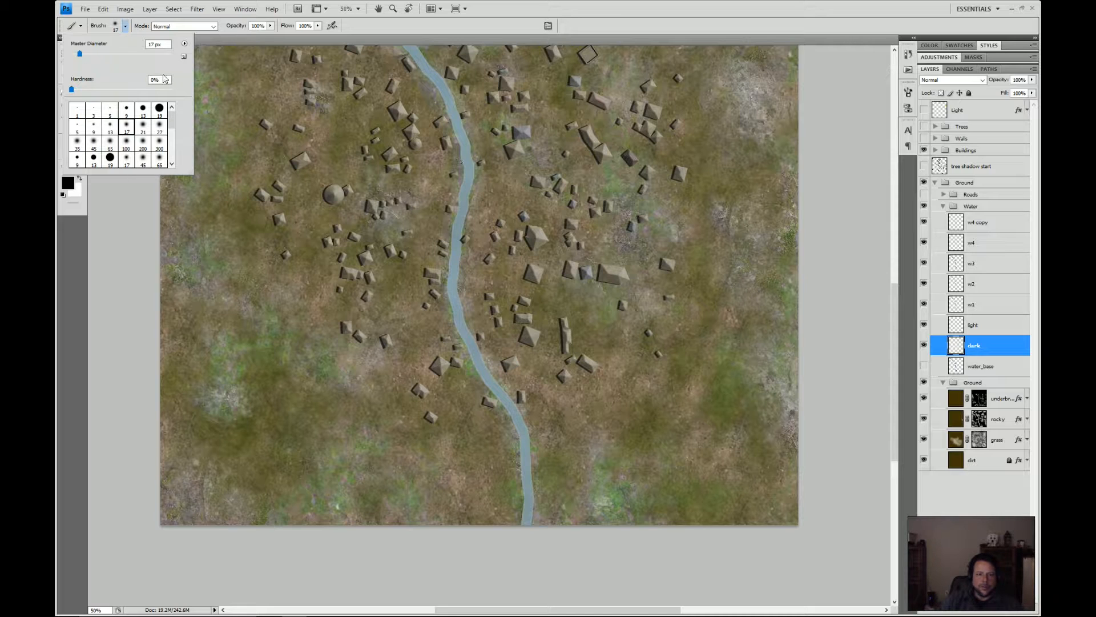
drag(80, 55, 91, 54)
- Lower the brush opacity to 20% and its flow to 21%
click(271, 26)
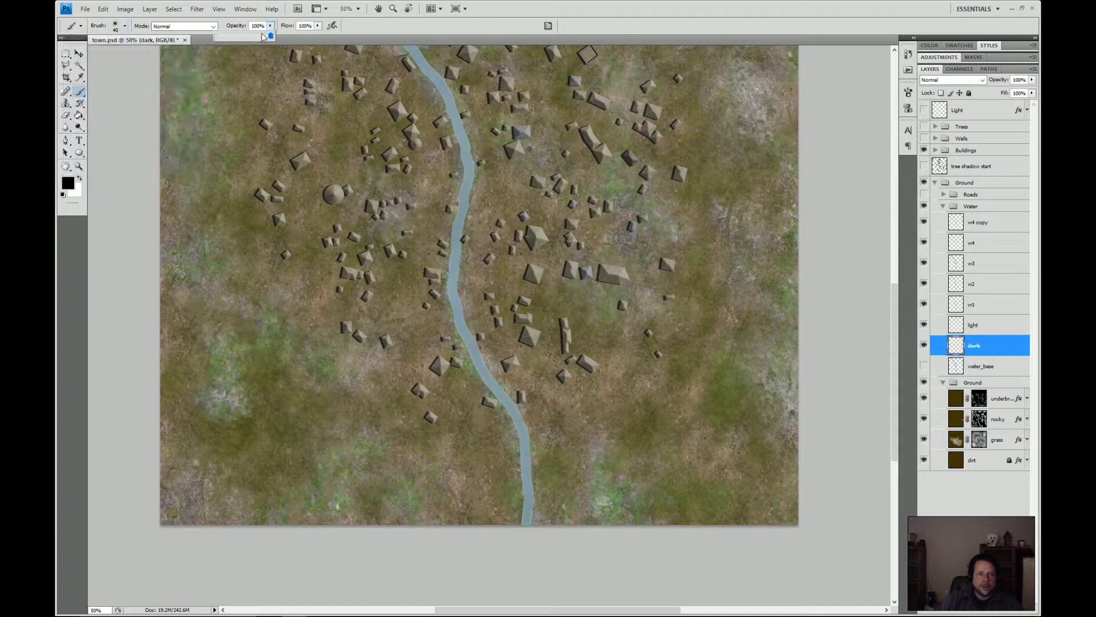
click(228, 36)
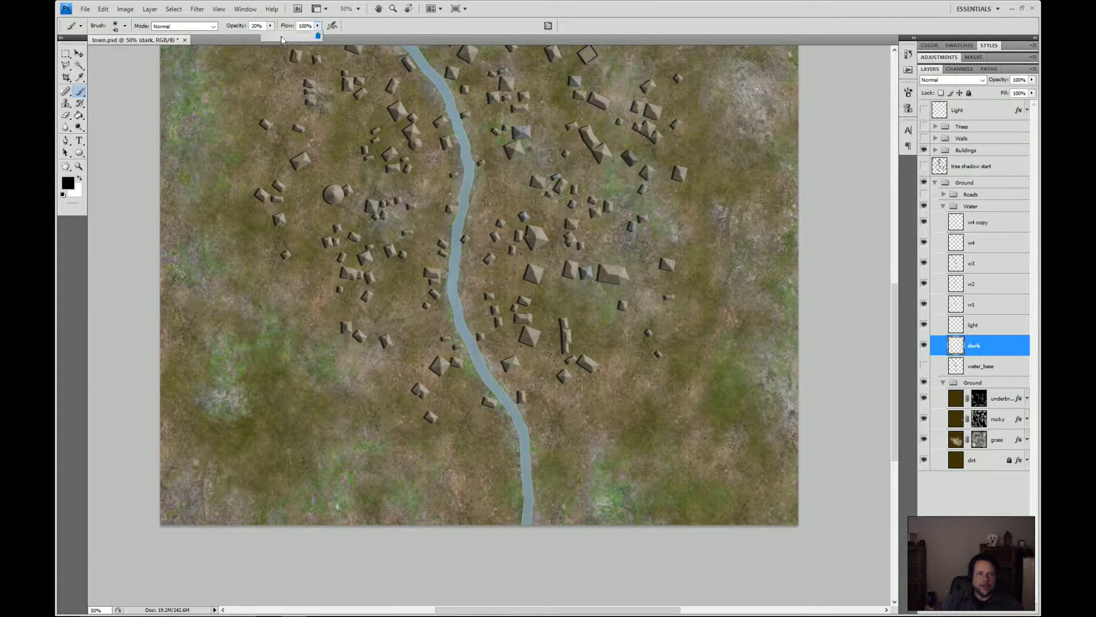
click(276, 36)
- Show the Light layer temporarily to check the sun's direction over the map, and hide it again
click(358, 10)
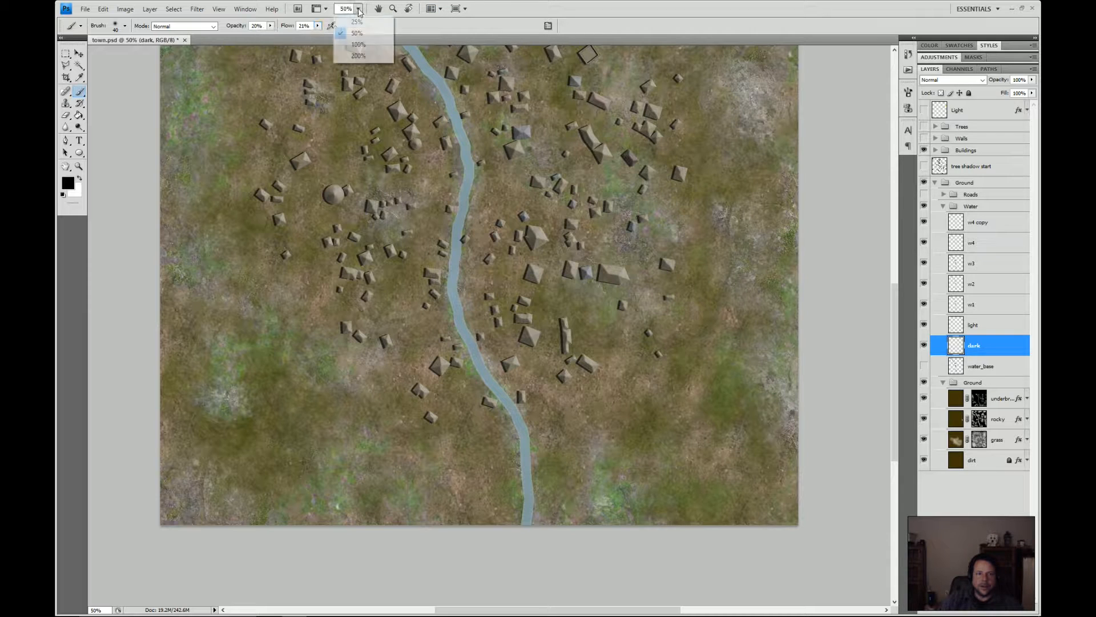
click(358, 56)
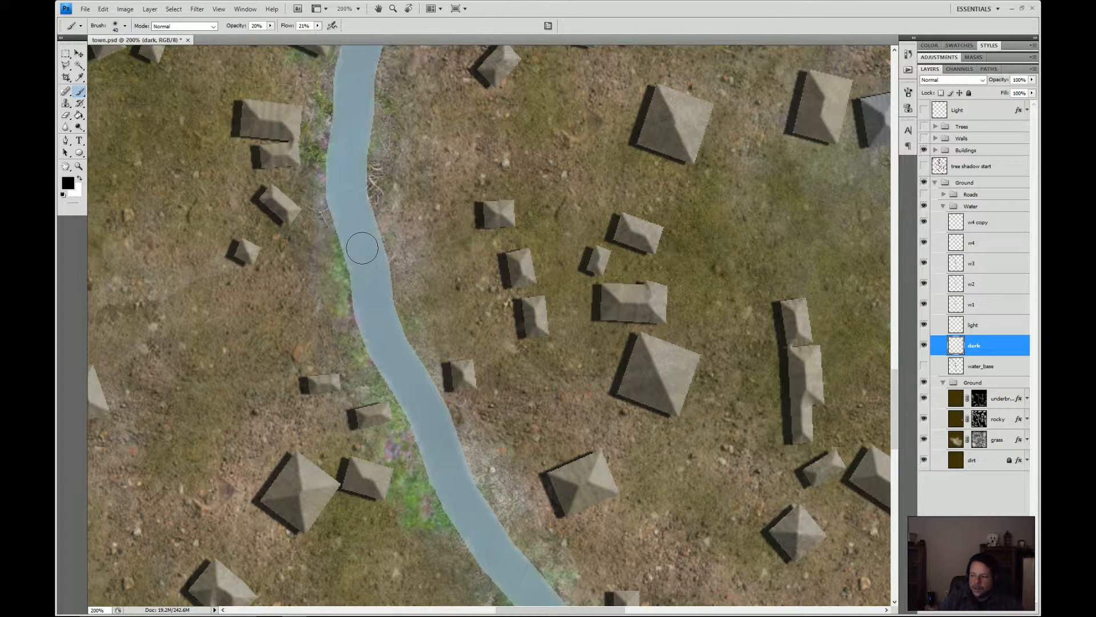
click(359, 8)
click(349, 34)
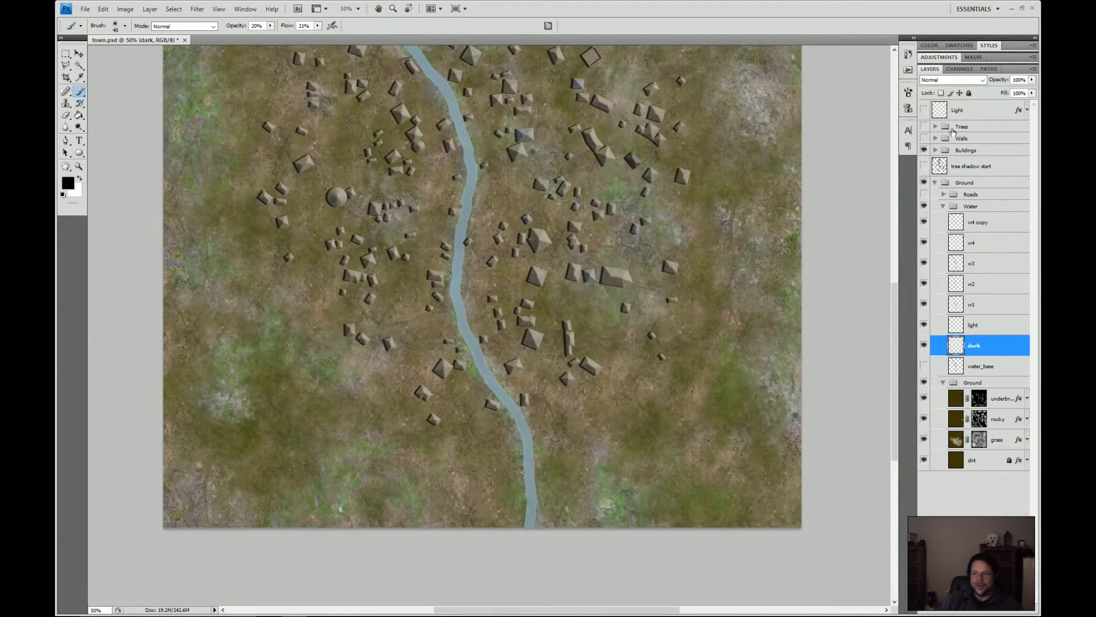
click(925, 111)
drag(795, 167, 784, 263)
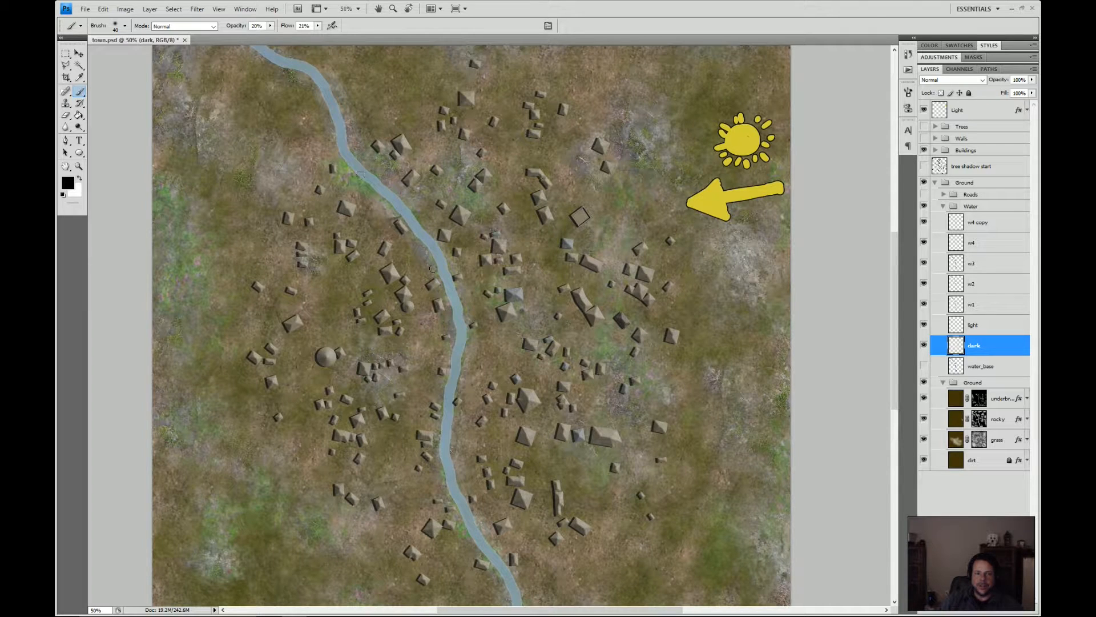
click(924, 110)
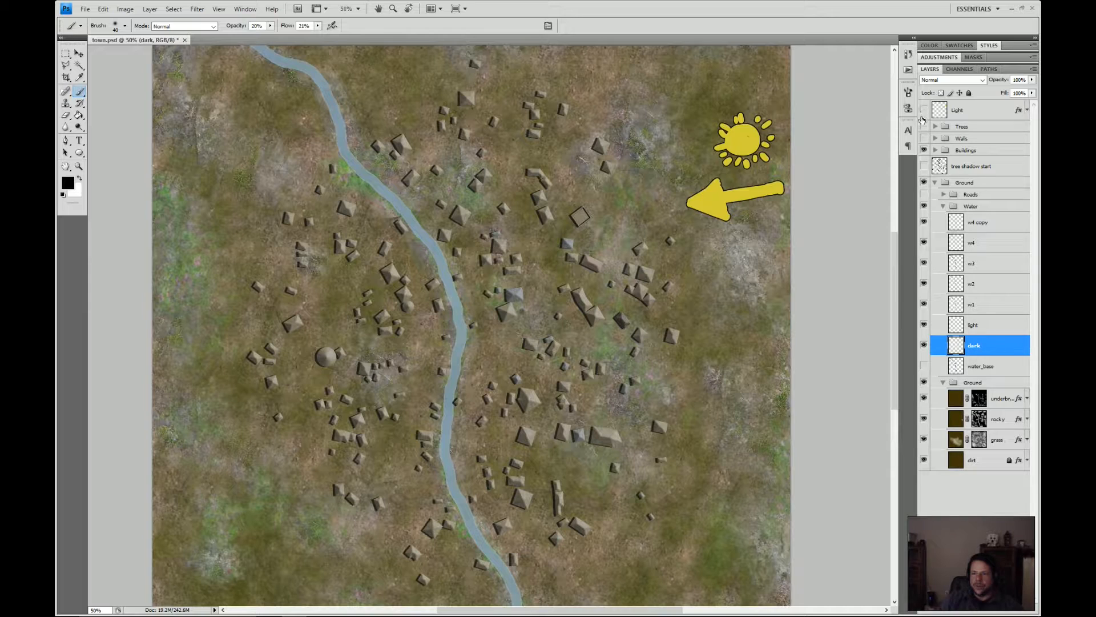
- Paint soft black shading on the dark layer along the river's east bank through the town centre
click(358, 9)
click(363, 59)
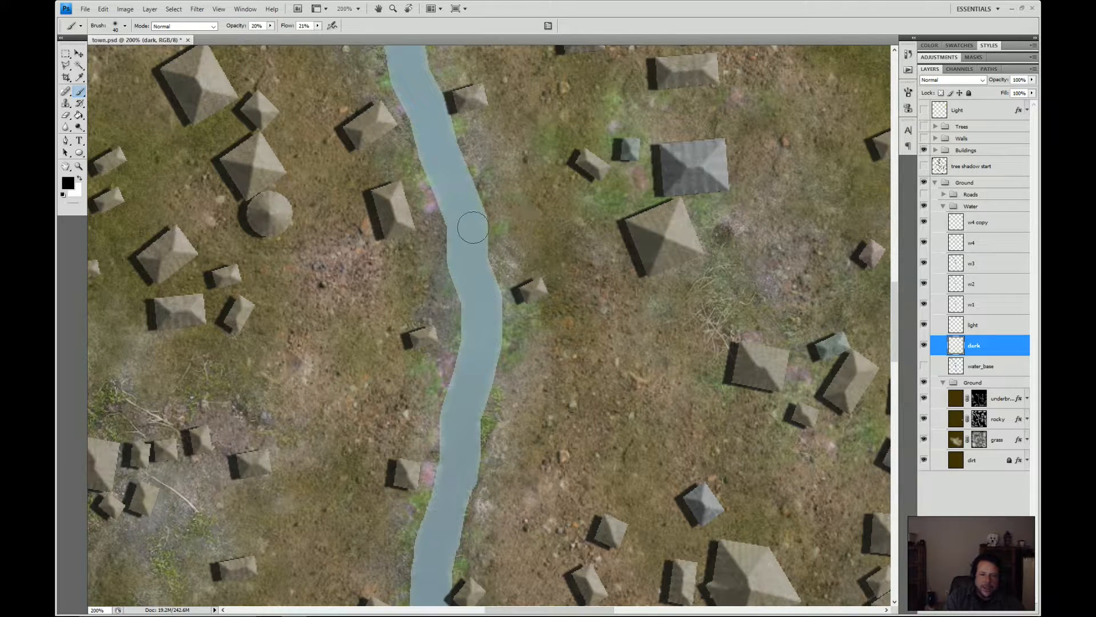
mouse_move(469, 177)
mouse_down()
mouse_move(448, 131)
mouse_move(483, 223)
mouse_move(474, 229)
mouse_move(502, 326)
mouse_move(490, 306)
mouse_move(492, 394)
mouse_move(448, 566)
mouse_up()
mouse_move(472, 474)
mouse_down()
mouse_move(498, 355)
mouse_move(504, 422)
mouse_move(503, 389)
mouse_move(513, 407)
mouse_move(510, 324)
mouse_move(494, 498)
mouse_move(501, 556)
mouse_up()
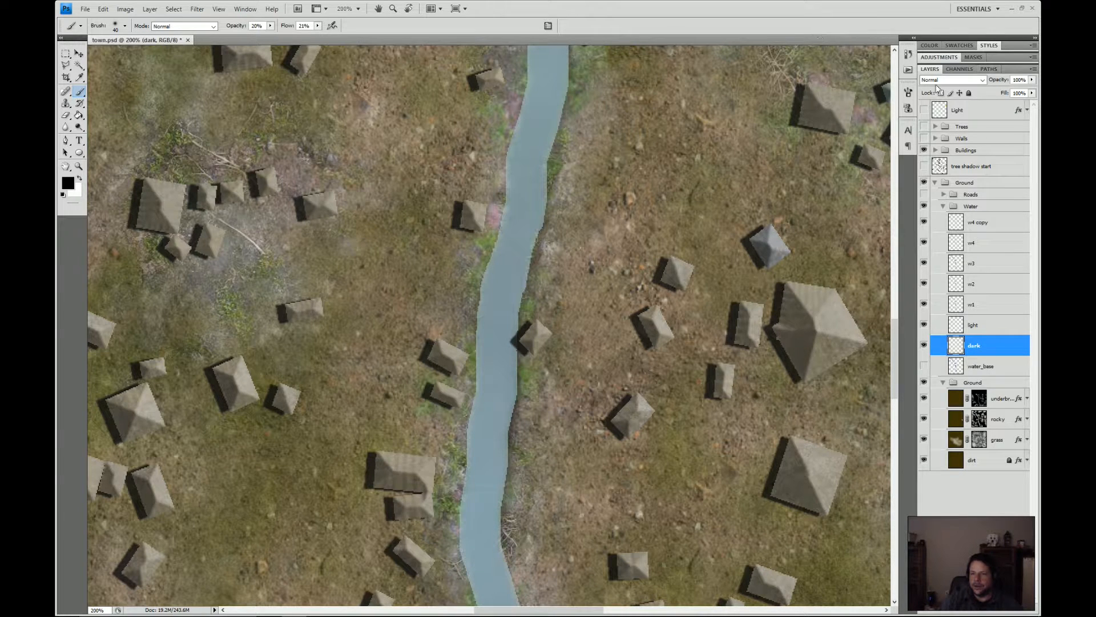
- Try Color Burn on the dark layer and settle on Overlay as its blend mode
click(980, 80)
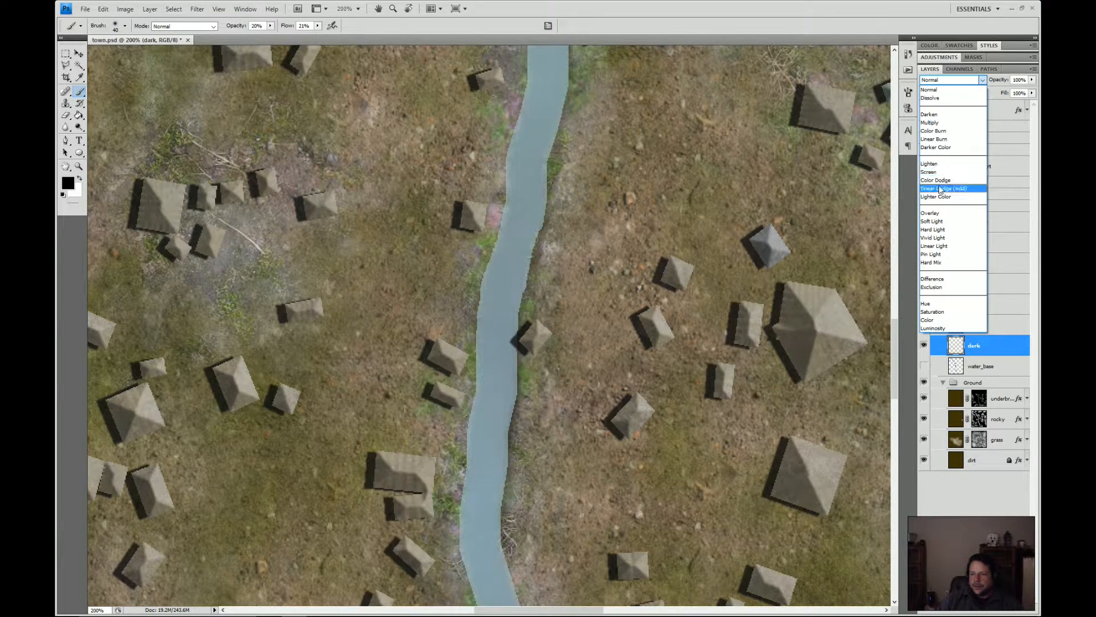
click(938, 130)
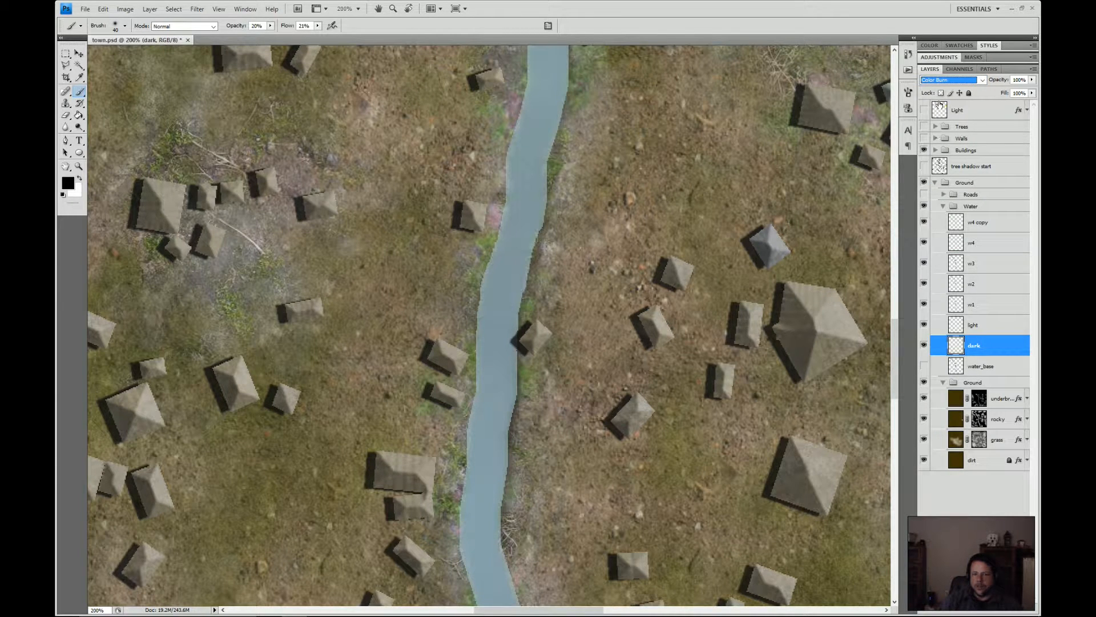
click(948, 85)
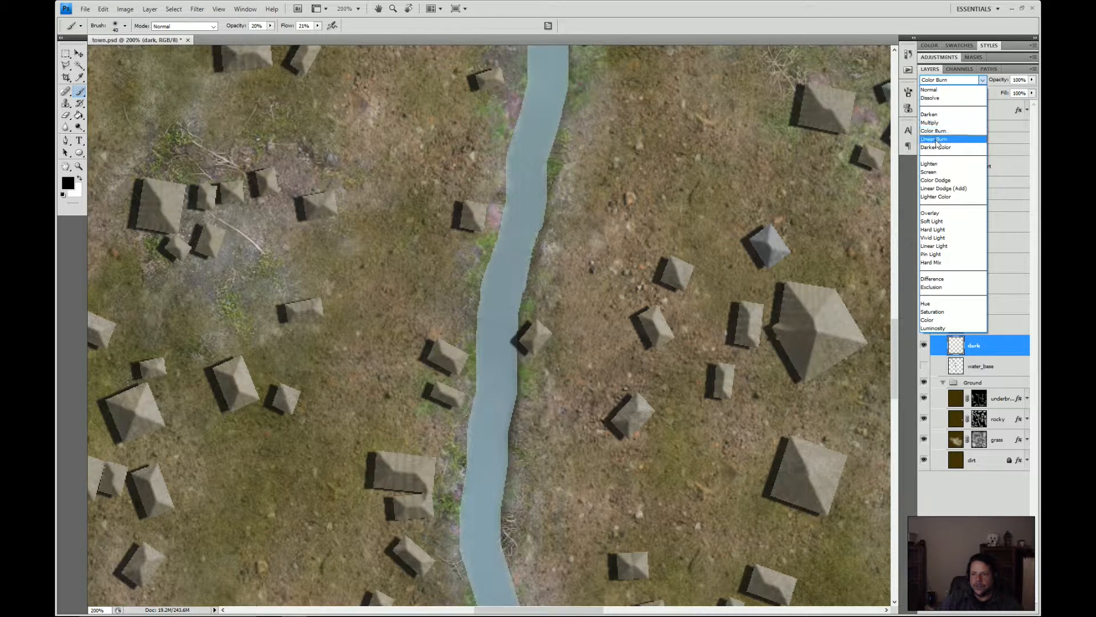
click(931, 217)
- Extend the soft black shading on the dark layer southward along the river's east bank, past the southern houses
drag(510, 429, 540, 154)
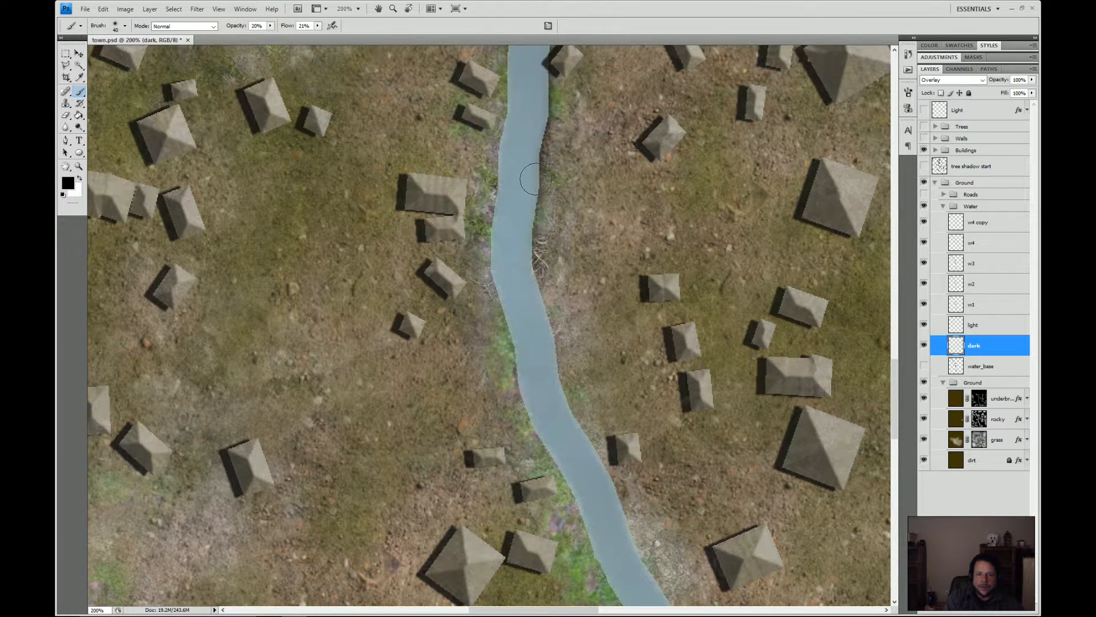
mouse_move(535, 179)
mouse_down()
mouse_move(559, 199)
mouse_move(535, 175)
mouse_move(528, 247)
mouse_move(531, 226)
mouse_move(543, 331)
mouse_move(531, 286)
mouse_move(554, 365)
mouse_move(552, 317)
mouse_move(560, 339)
mouse_move(545, 302)
mouse_move(567, 348)
mouse_move(545, 288)
mouse_move(557, 388)
mouse_up()
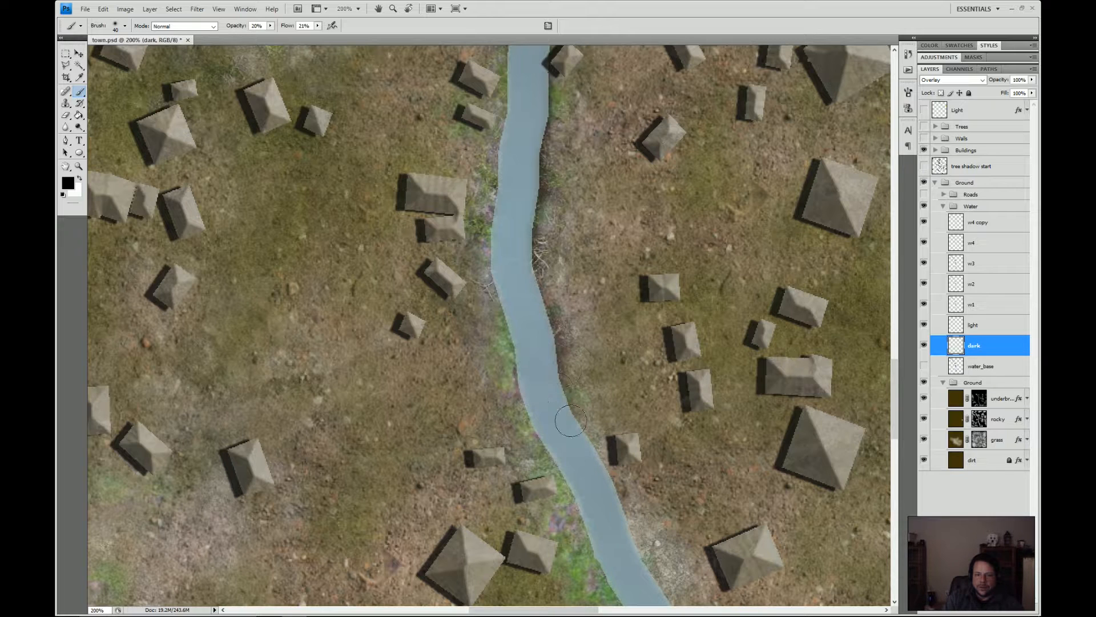
mouse_move(593, 452)
mouse_down()
mouse_move(612, 476)
mouse_move(586, 430)
mouse_move(592, 453)
mouse_up()
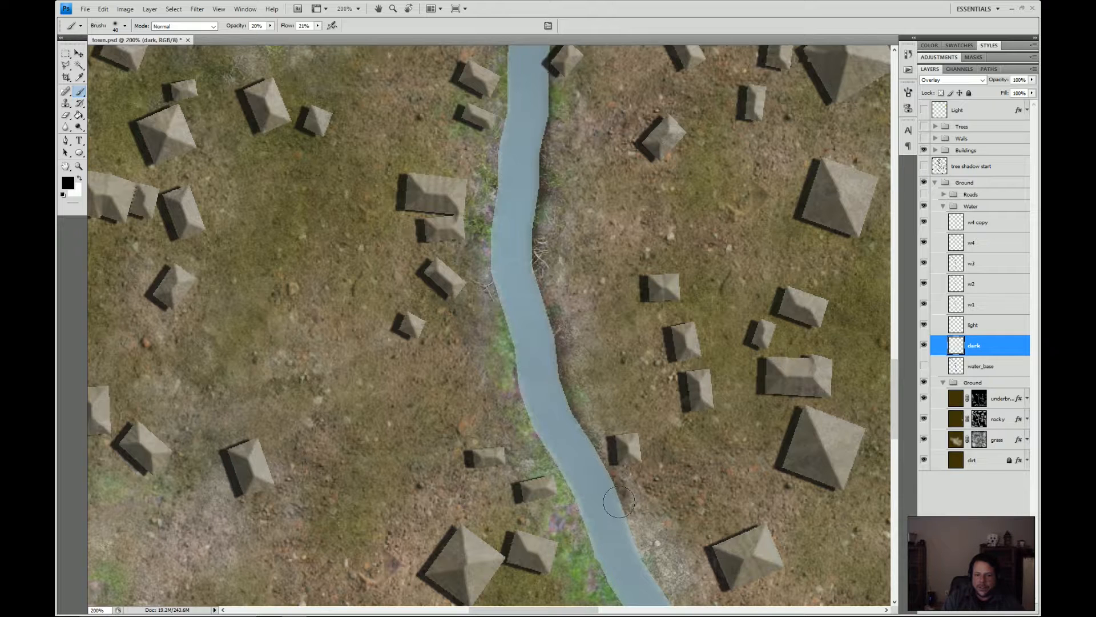
mouse_move(648, 572)
mouse_down()
mouse_move(522, 292)
mouse_move(568, 360)
mouse_up()
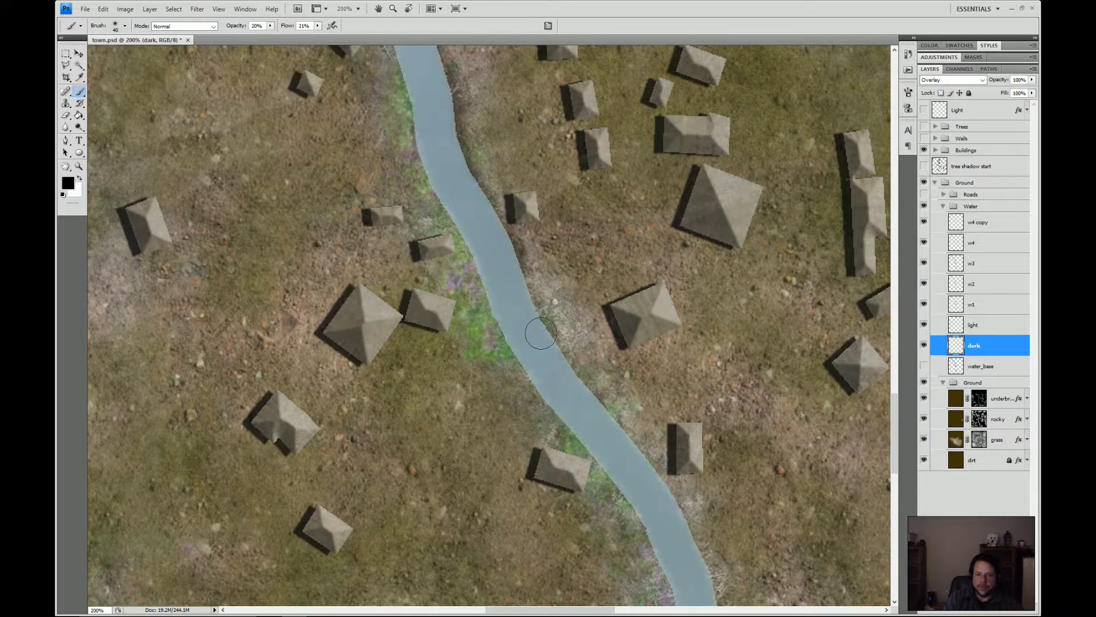
mouse_move(573, 392)
mouse_down()
mouse_move(624, 439)
mouse_move(593, 396)
mouse_move(638, 451)
mouse_move(609, 406)
mouse_move(648, 462)
mouse_move(618, 415)
mouse_move(650, 467)
mouse_move(629, 445)
mouse_up()
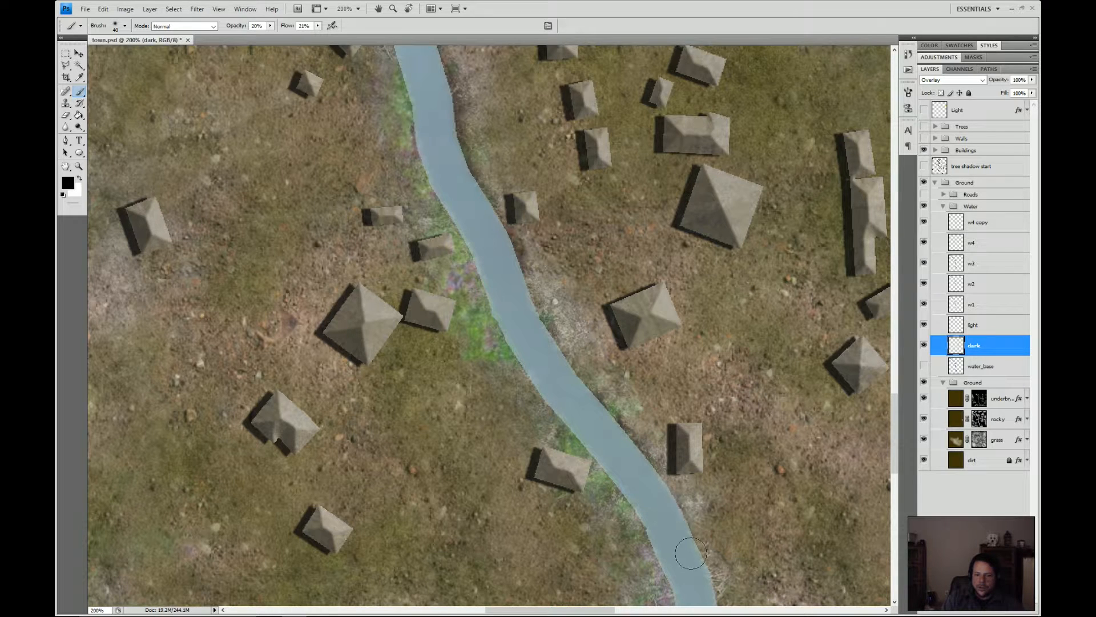
- Continue the dark shading along the river's east bank down to the map's southern edge and review it back upstream
drag(675, 519, 600, 343)
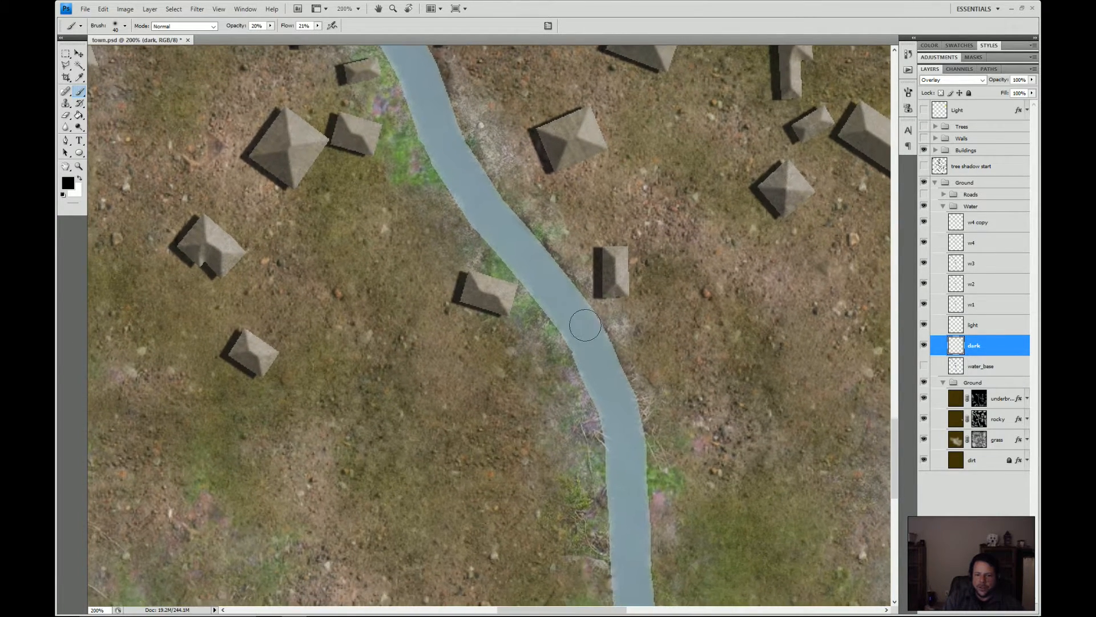
mouse_move(561, 289)
mouse_down()
mouse_move(611, 418)
mouse_move(613, 380)
mouse_up()
mouse_move(656, 474)
mouse_down()
mouse_move(641, 451)
mouse_move(642, 540)
mouse_move(621, 348)
mouse_up()
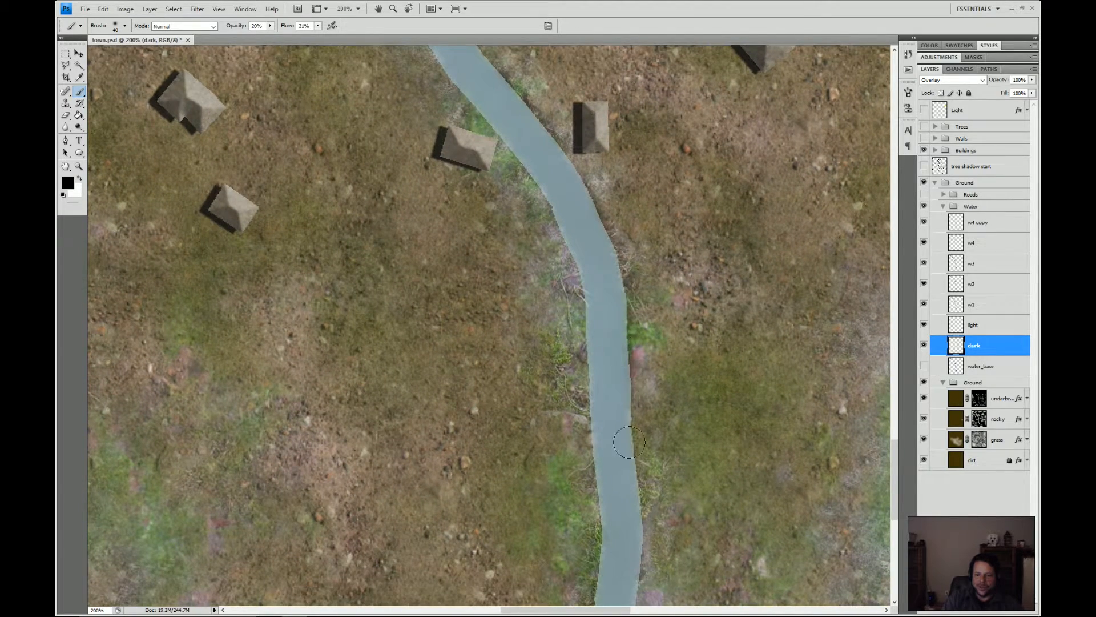
mouse_move(629, 484)
mouse_down()
mouse_move(620, 418)
mouse_move(635, 556)
mouse_move(624, 379)
mouse_up()
mouse_move(621, 339)
mouse_down()
mouse_move(631, 411)
mouse_move(620, 393)
mouse_move(609, 440)
mouse_move(624, 290)
mouse_up()
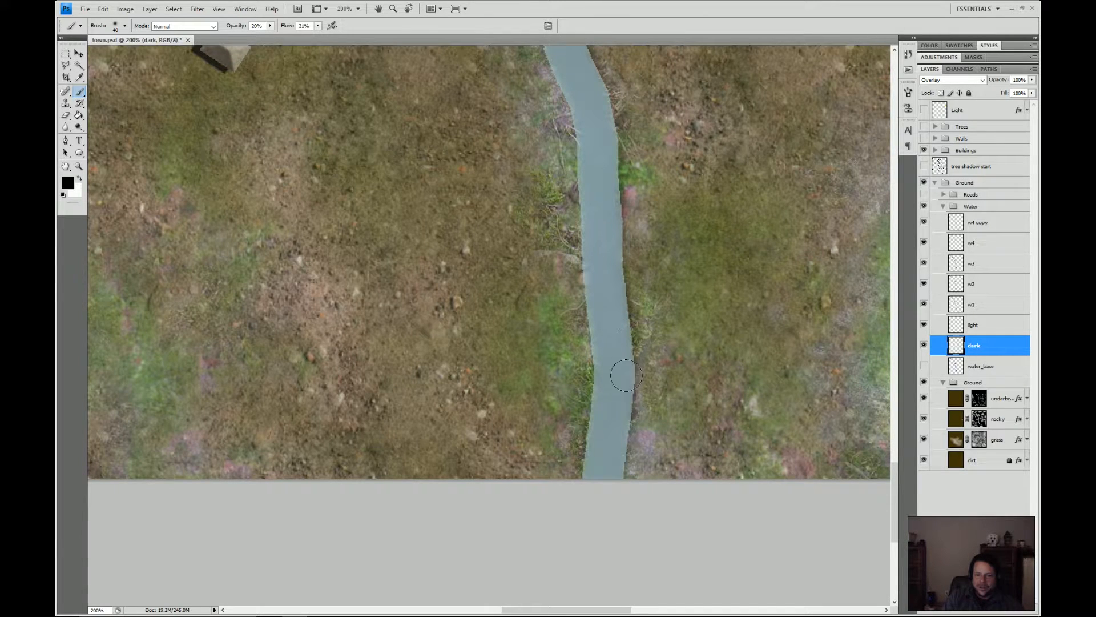
drag(626, 375, 621, 488)
drag(627, 282, 616, 180)
scroll(604, 314, up, 5)
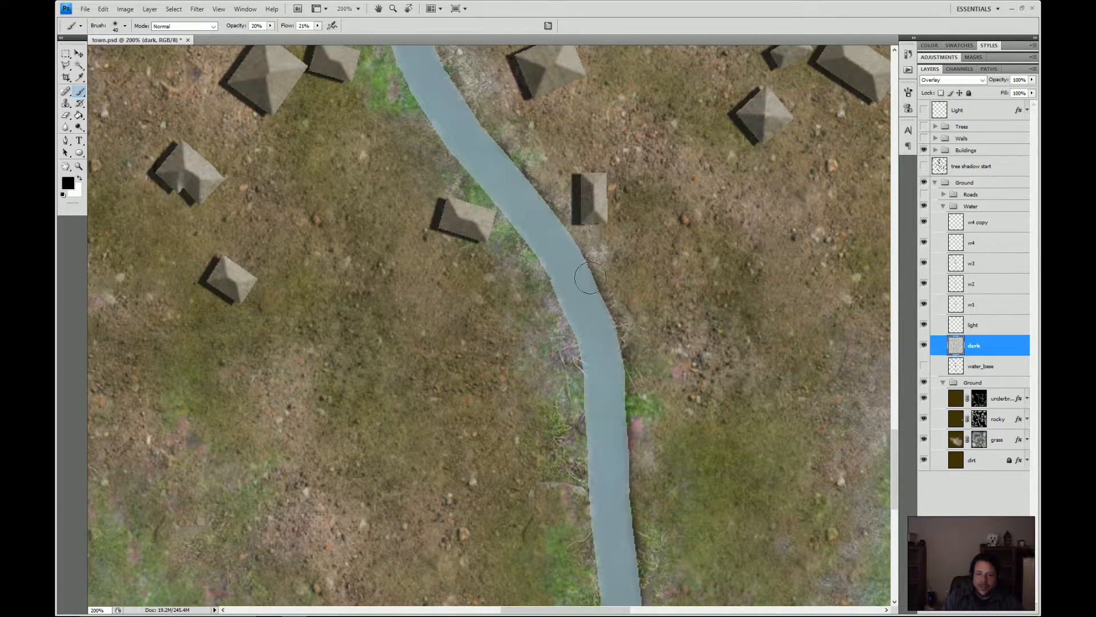
drag(543, 197, 639, 380)
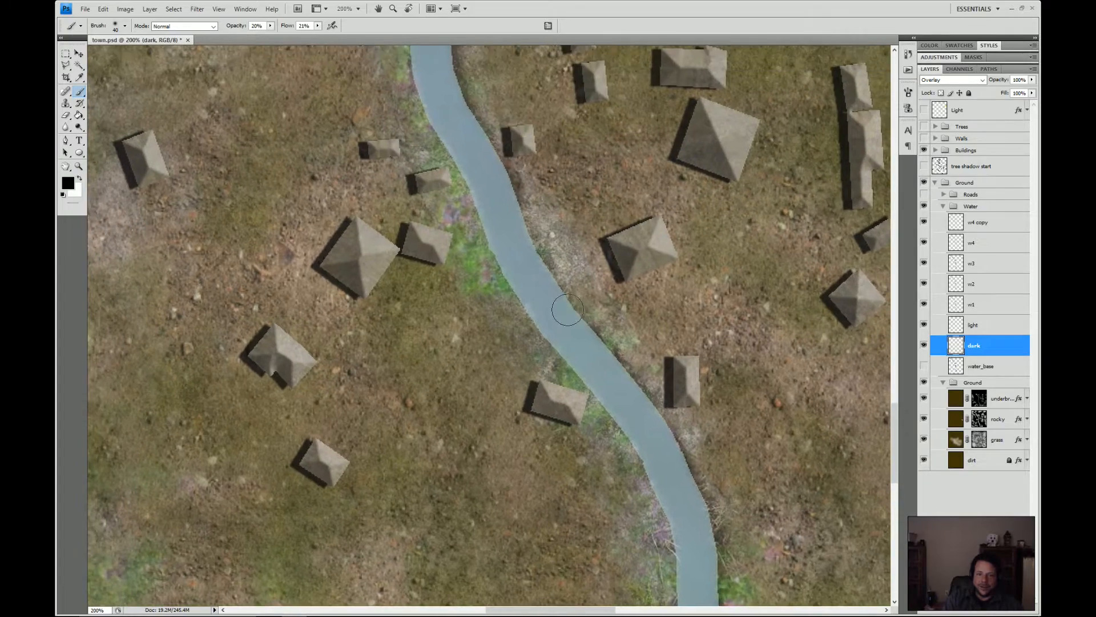
drag(551, 225, 634, 409)
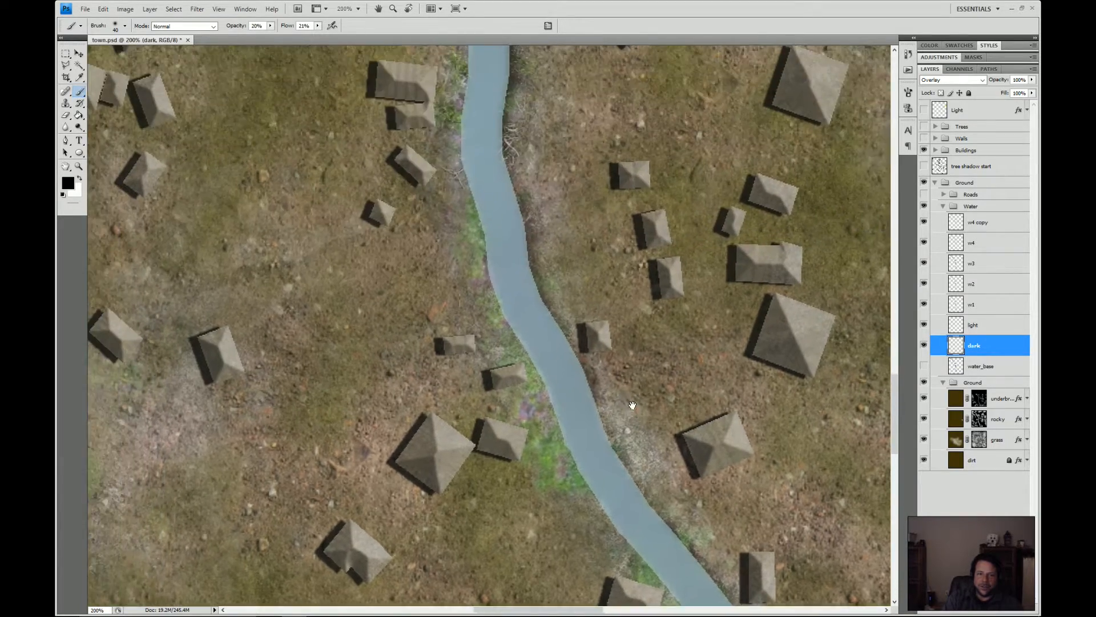
- Extend the soft black shading on the dark layer northward along the river's east bank, from the town centre past the northern houses
drag(609, 305, 645, 440)
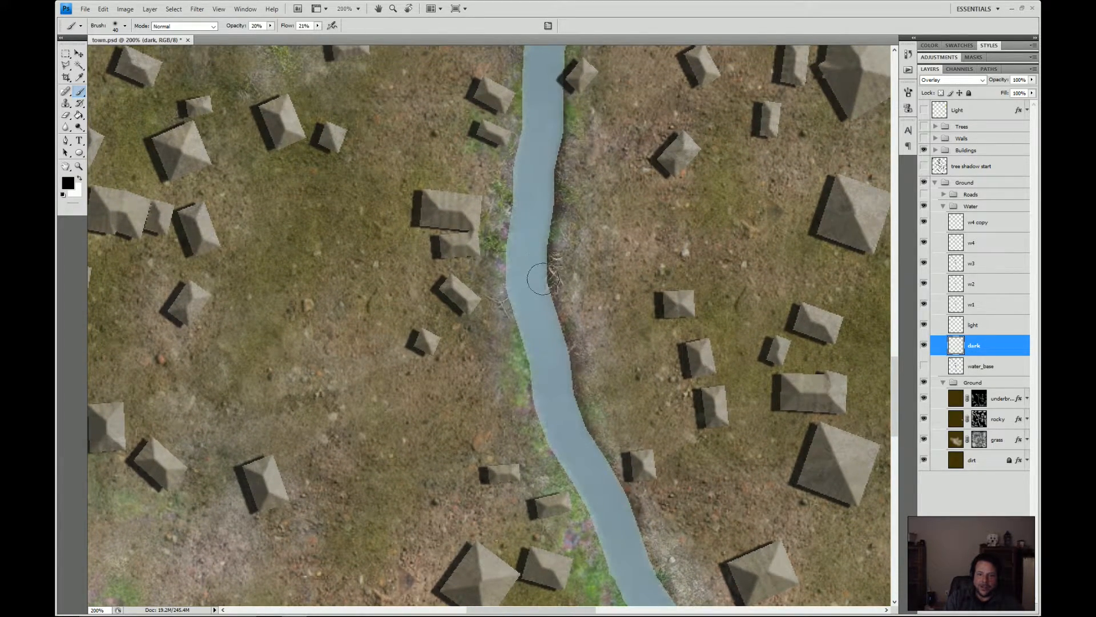
drag(575, 177, 585, 460)
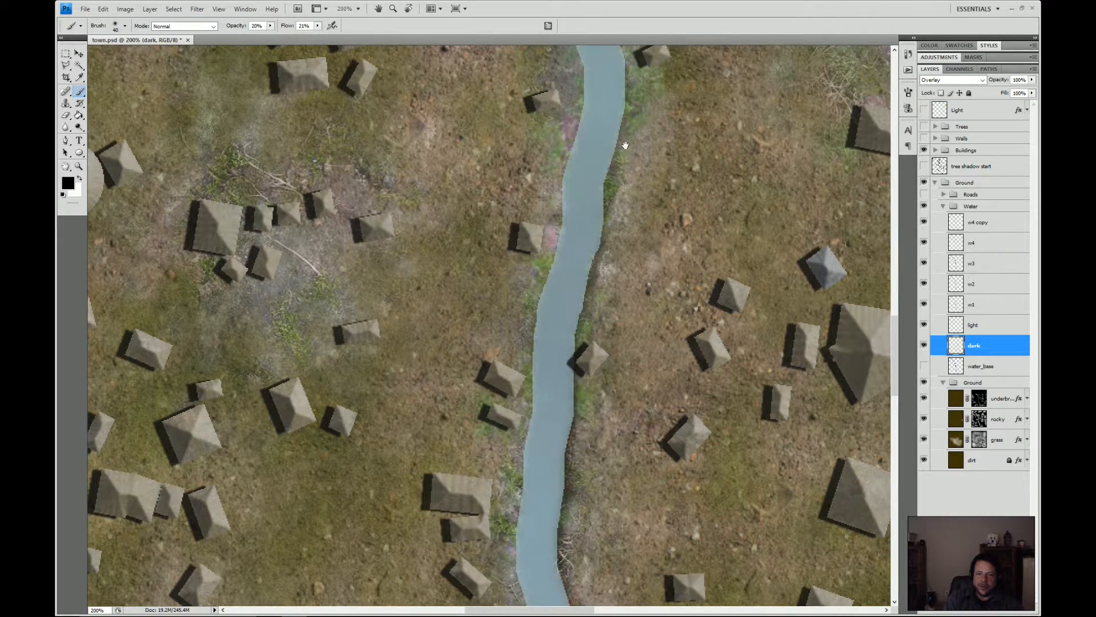
drag(625, 145, 584, 217)
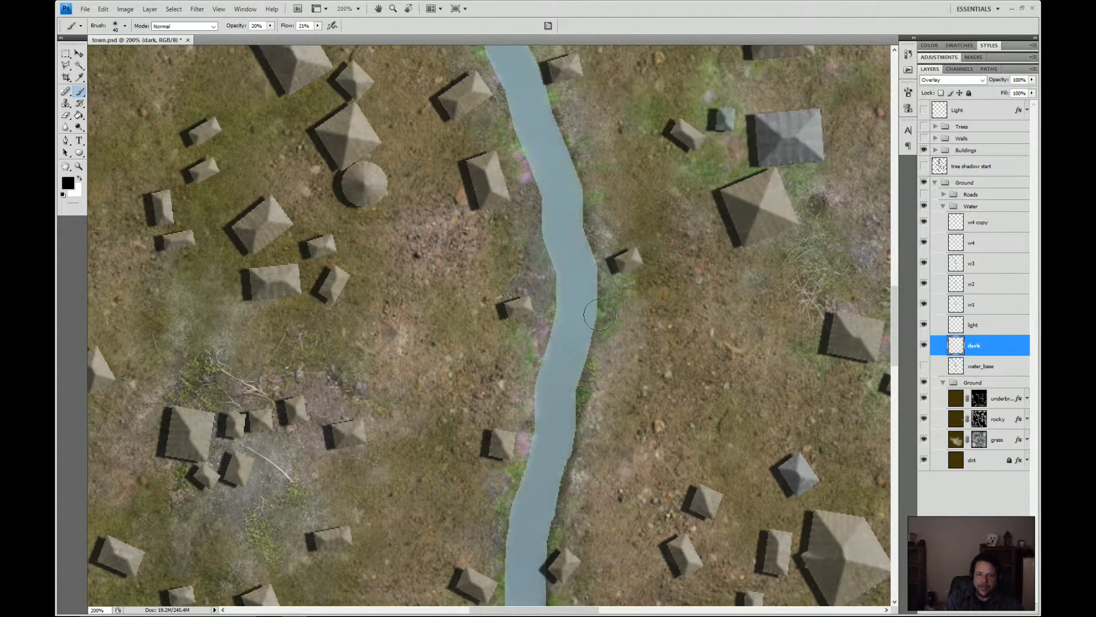
drag(594, 171, 624, 337)
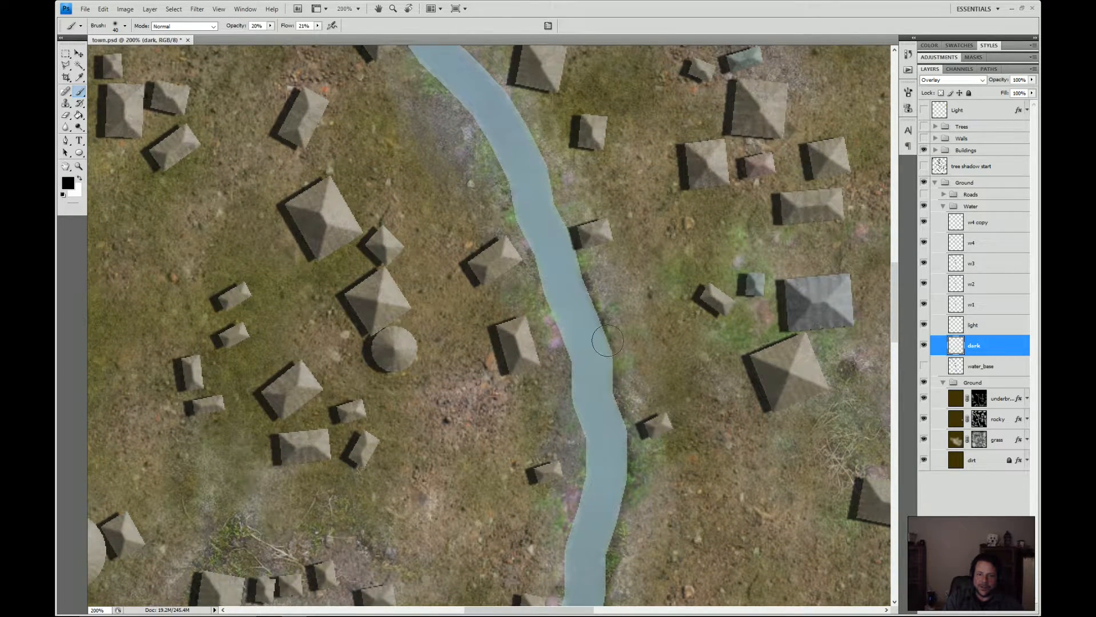
drag(564, 210, 609, 341)
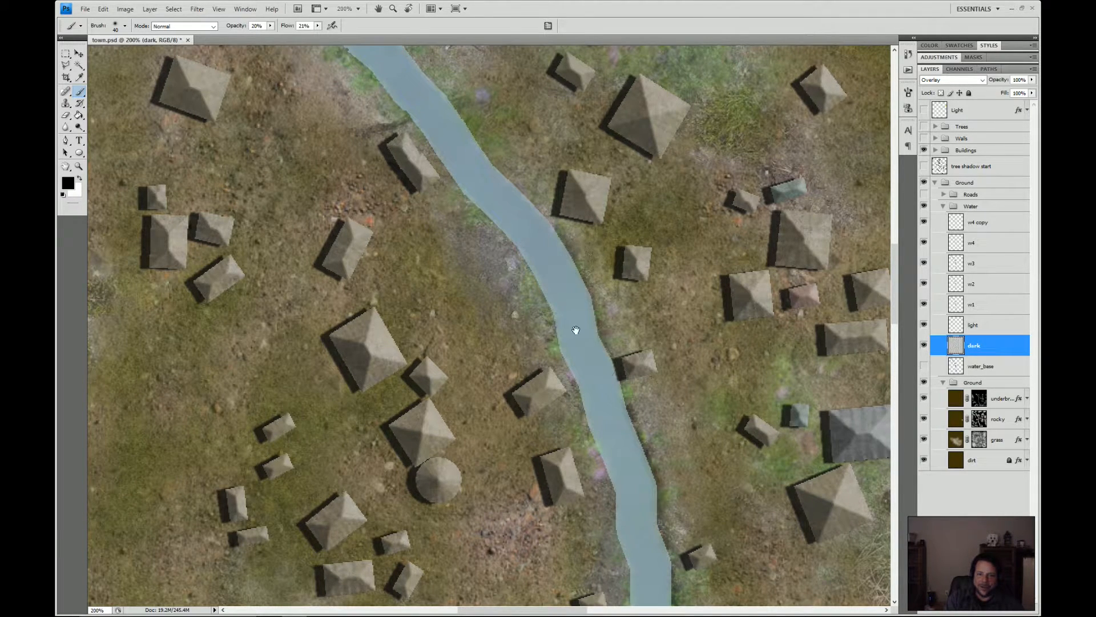
drag(575, 330, 656, 450)
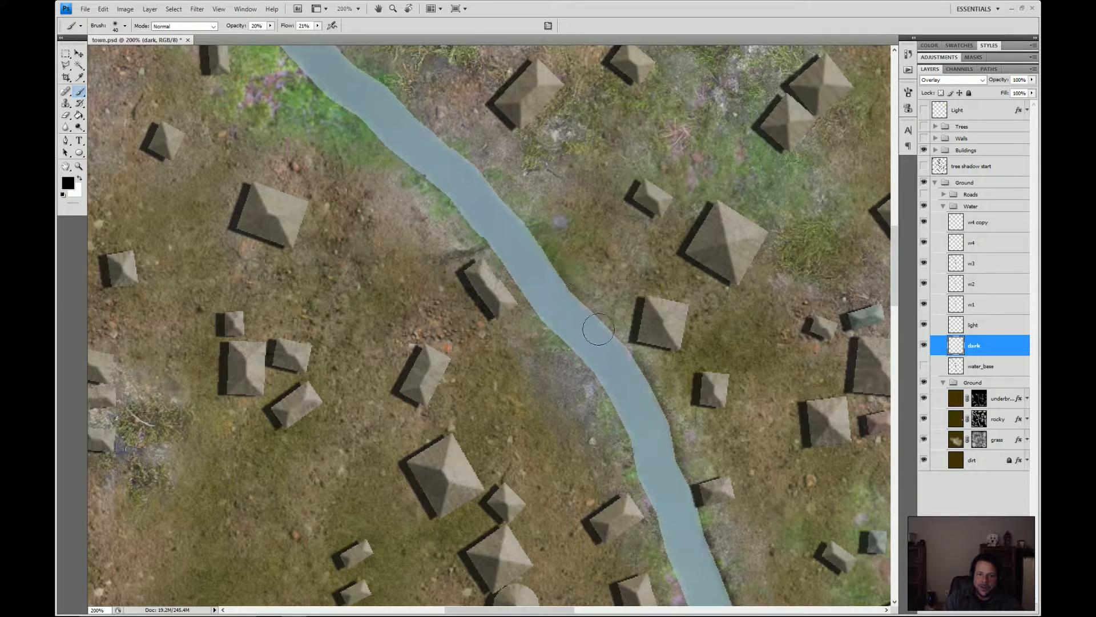
mouse_move(524, 210)
mouse_down()
mouse_move(635, 336)
mouse_move(575, 292)
mouse_move(625, 341)
mouse_up()
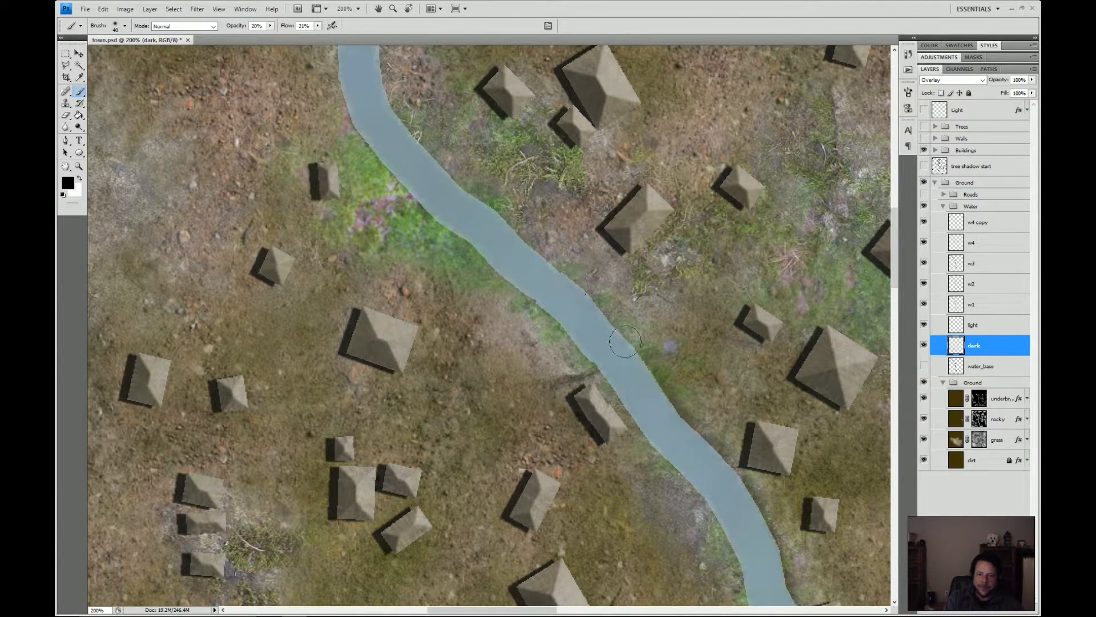
- Paint soft black shading on the dark layer along the east bank beside the green patch and northernmost houses
drag(564, 249, 647, 348)
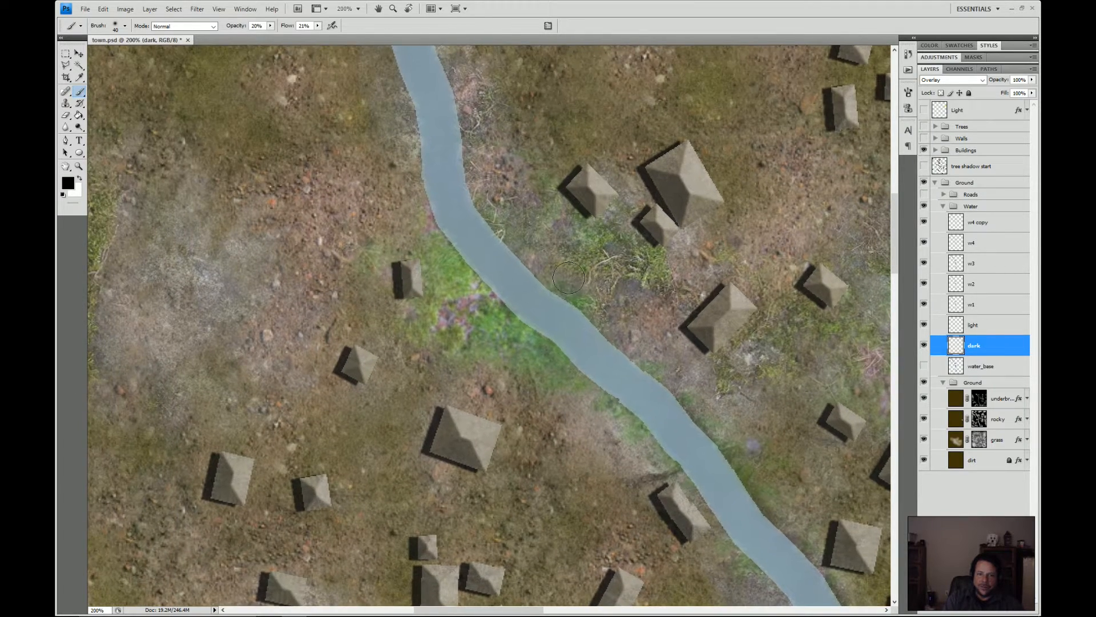
mouse_move(517, 252)
mouse_down()
mouse_move(570, 311)
mouse_move(506, 231)
mouse_move(574, 318)
mouse_move(548, 282)
mouse_move(666, 396)
mouse_up()
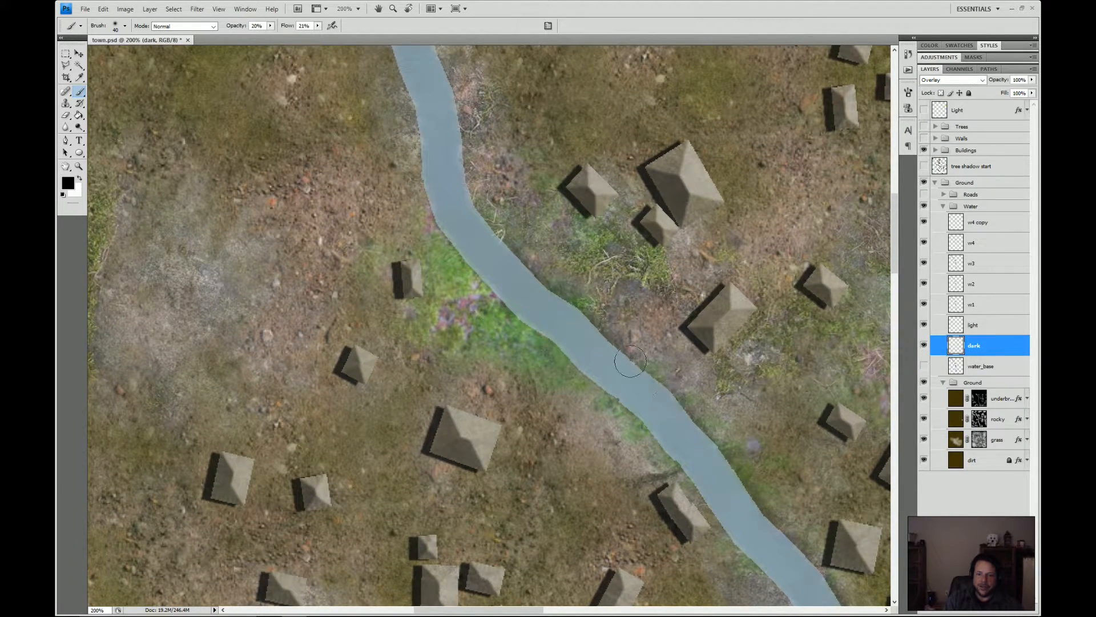
drag(630, 361, 657, 388)
drag(532, 242, 637, 373)
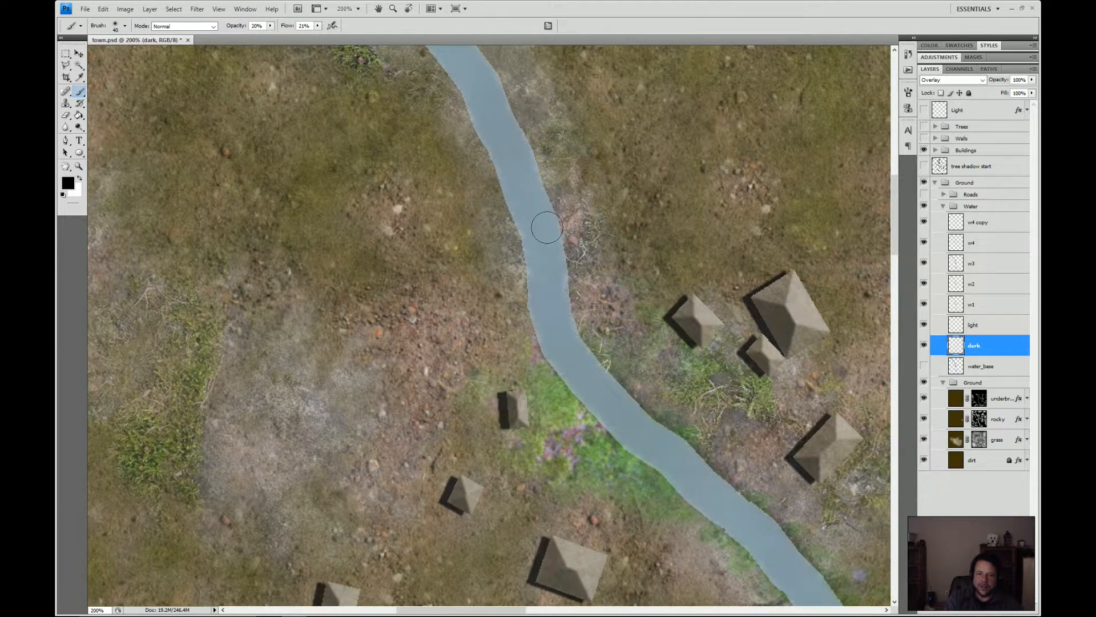
mouse_move(550, 232)
mouse_down()
mouse_move(572, 328)
mouse_move(617, 392)
mouse_move(584, 308)
mouse_move(611, 378)
mouse_move(659, 430)
mouse_up()
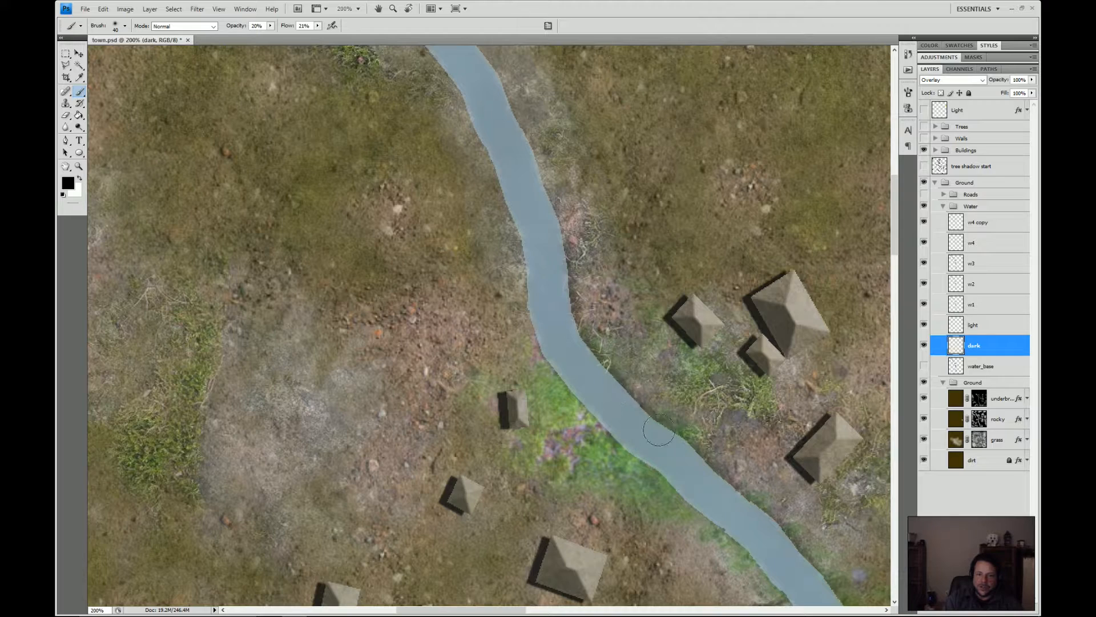
drag(583, 257, 636, 406)
drag(554, 247, 583, 310)
drag(609, 370, 614, 394)
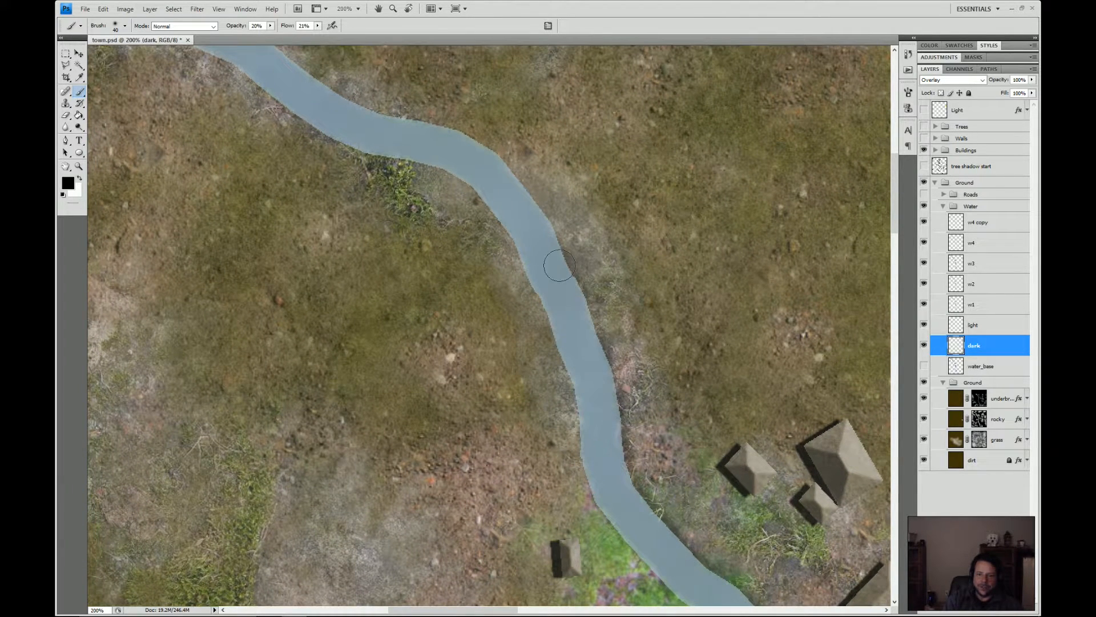
- Continue the dark layer's soft shading along the river's northeast bank through the open ground up to the map's northern edge
drag(540, 224, 610, 378)
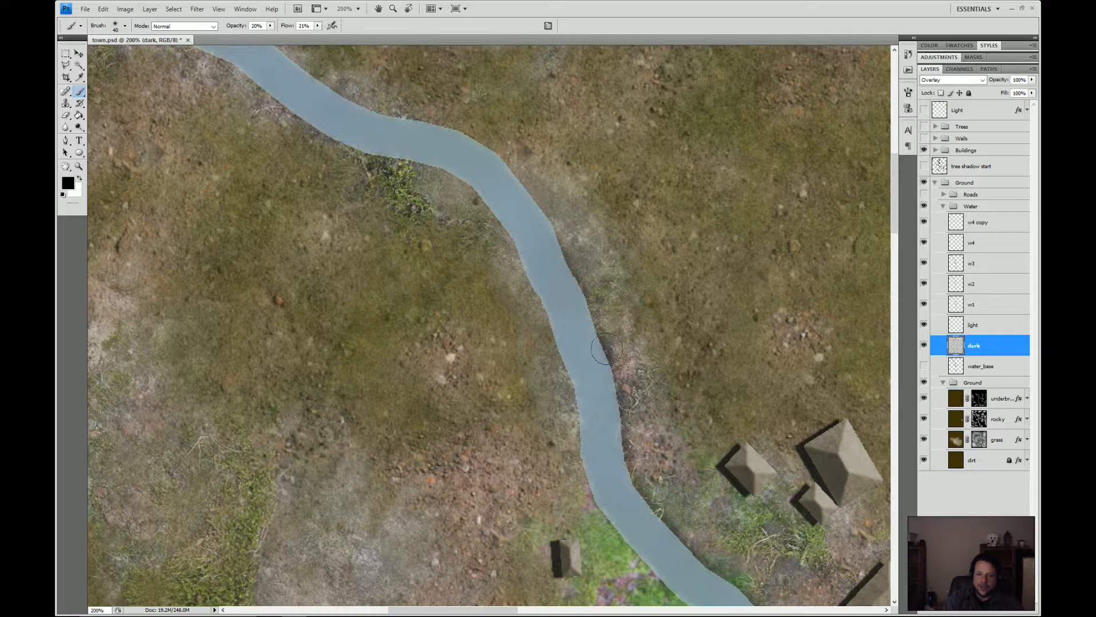
drag(573, 233, 655, 355)
drag(574, 268, 607, 316)
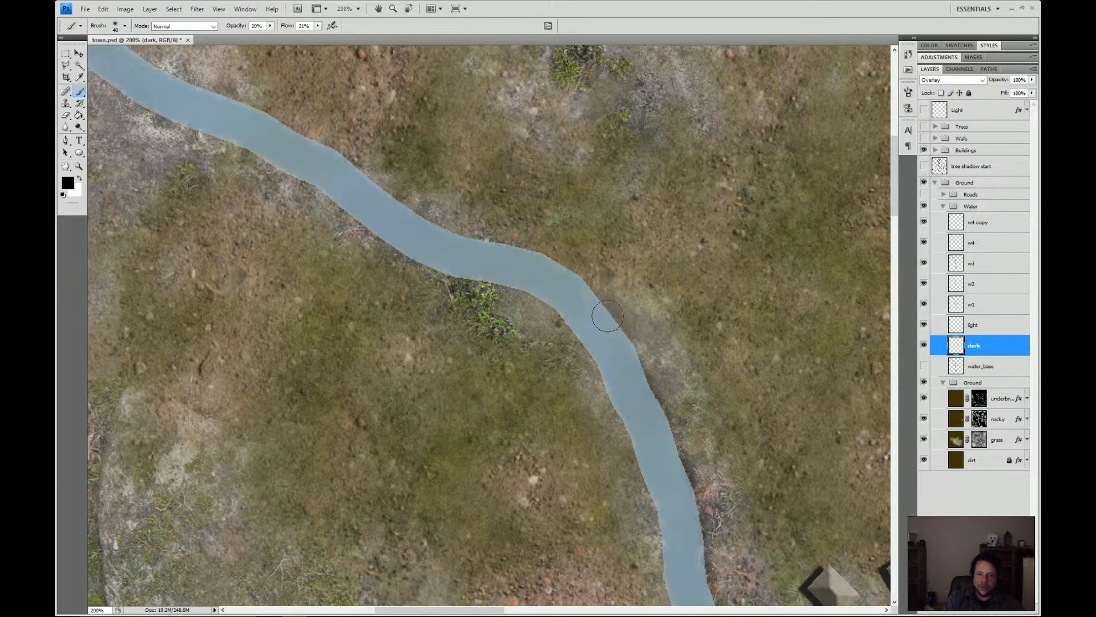
drag(560, 275, 658, 346)
mouse_move(519, 291)
mouse_down()
mouse_move(539, 306)
mouse_move(674, 344)
mouse_move(662, 331)
mouse_move(717, 402)
mouse_move(568, 302)
mouse_move(682, 381)
mouse_up()
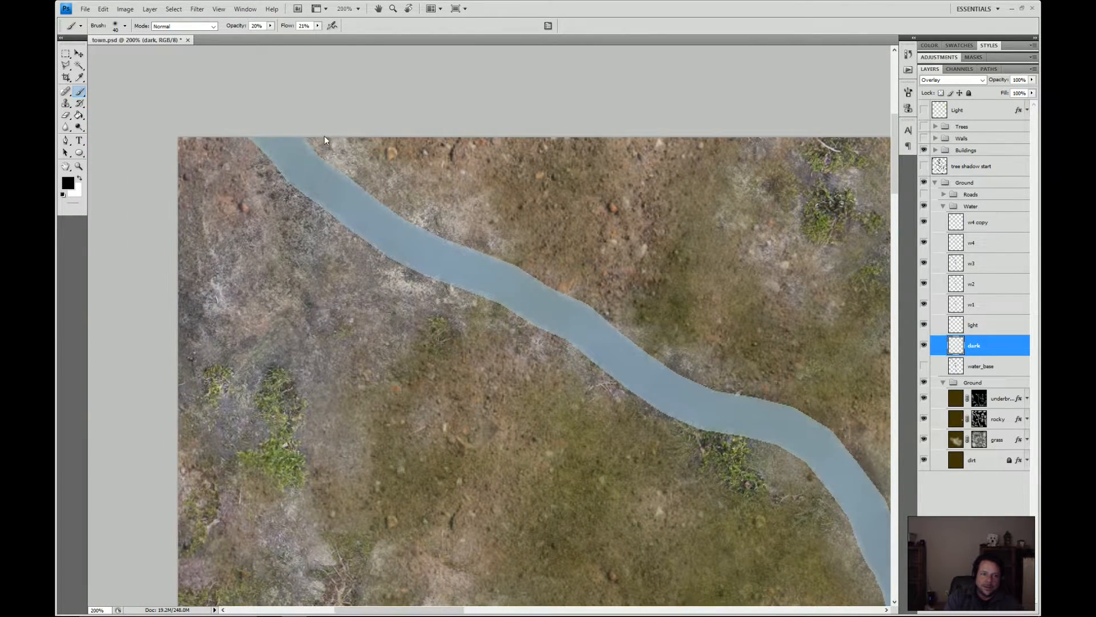
mouse_move(306, 138)
mouse_down()
mouse_move(403, 223)
mouse_move(388, 207)
mouse_move(467, 257)
mouse_move(478, 257)
mouse_move(466, 244)
mouse_move(510, 258)
mouse_move(597, 317)
mouse_move(585, 294)
mouse_move(599, 299)
mouse_move(652, 354)
mouse_move(723, 387)
mouse_up()
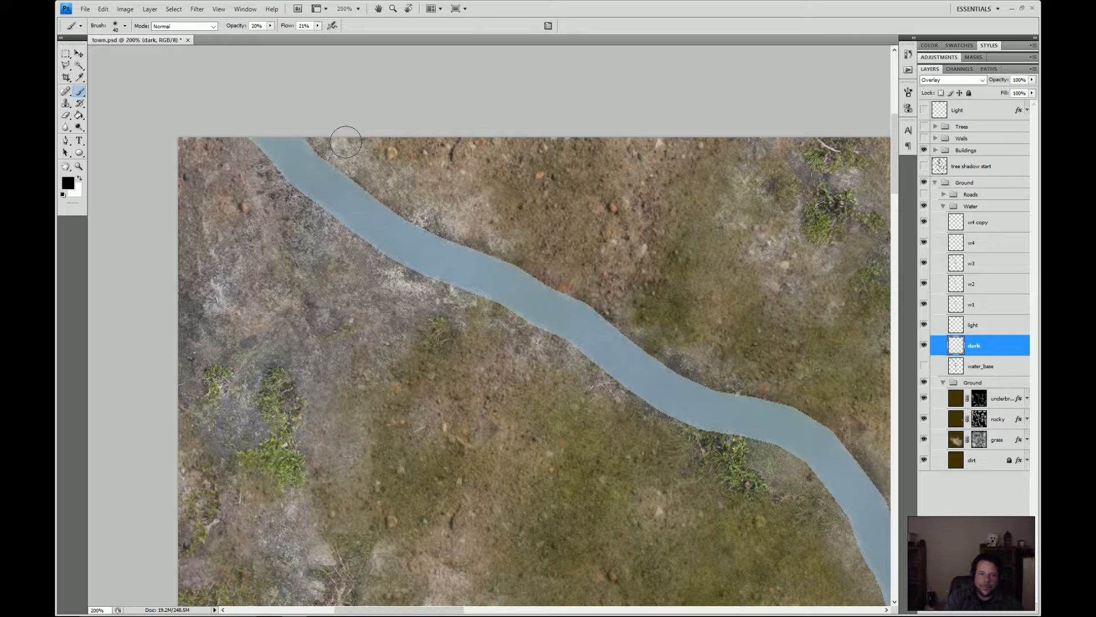
mouse_move(313, 139)
mouse_down()
mouse_move(366, 193)
mouse_move(359, 184)
mouse_move(513, 282)
mouse_up()
mouse_move(777, 415)
mouse_down()
mouse_move(803, 441)
mouse_move(817, 430)
mouse_up()
- On the light layer, paint soft white highlights along the river's southwest bank, starting from the map's northern edge
click(994, 329)
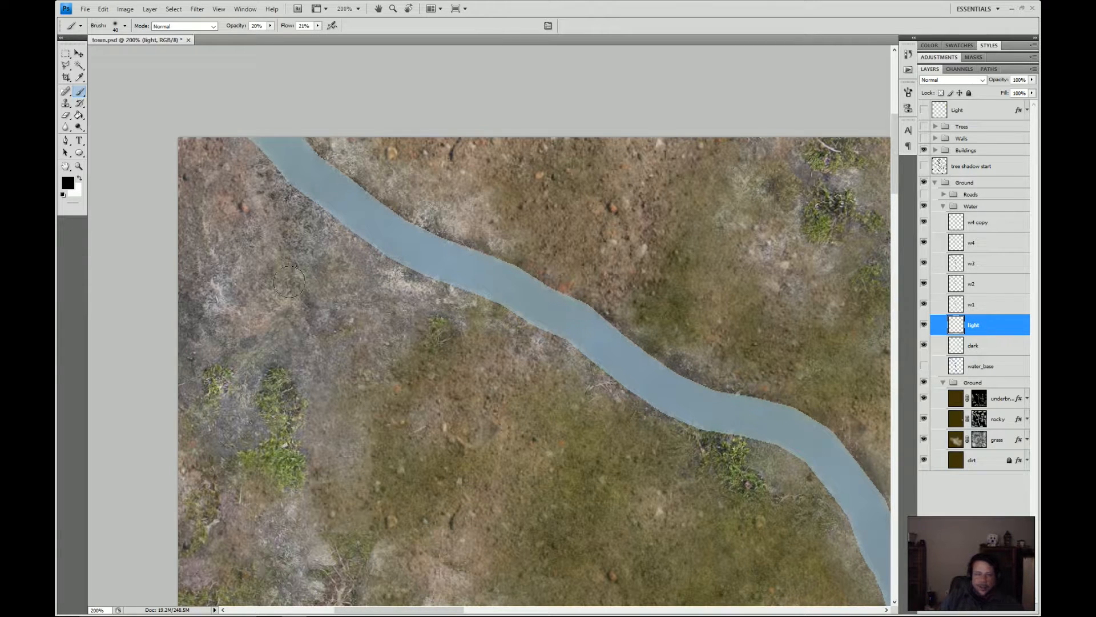
click(80, 178)
drag(489, 314, 610, 276)
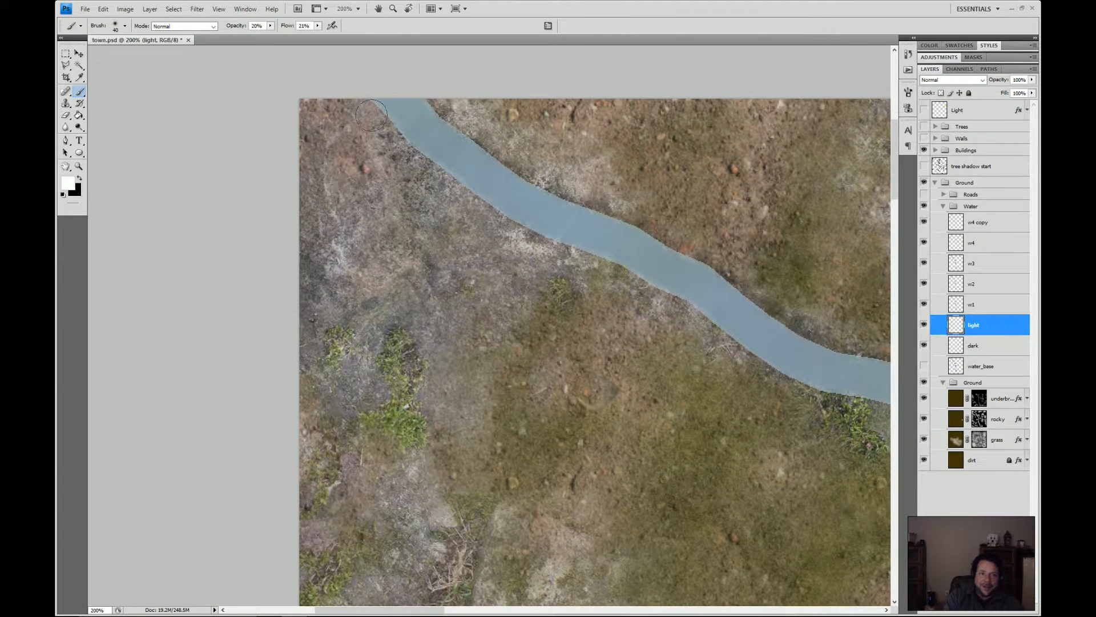
mouse_move(365, 101)
mouse_down()
mouse_move(526, 220)
mouse_move(607, 248)
mouse_move(689, 294)
mouse_move(697, 311)
mouse_move(488, 234)
mouse_up()
drag(433, 209, 447, 221)
mouse_move(395, 191)
mouse_down()
mouse_move(473, 229)
mouse_move(568, 307)
mouse_move(713, 354)
mouse_move(672, 335)
mouse_move(751, 393)
mouse_up()
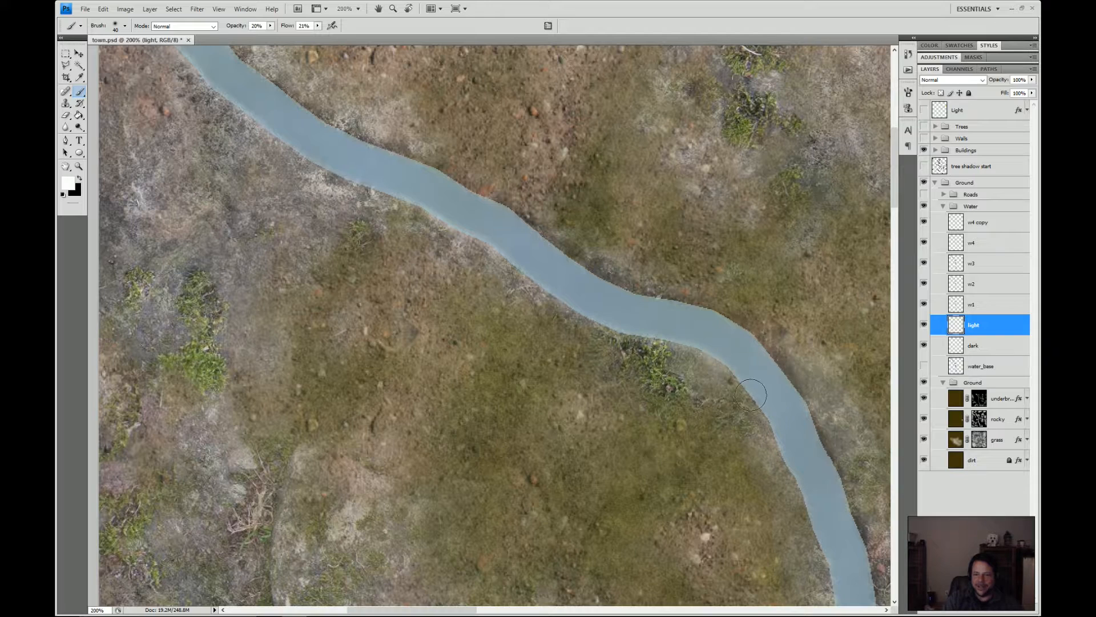
- Extend the soft white highlights on the light layer down the river's west bank into the northern part of town
mouse_move(770, 433)
mouse_down()
mouse_move(593, 280)
mouse_move(664, 467)
mouse_up()
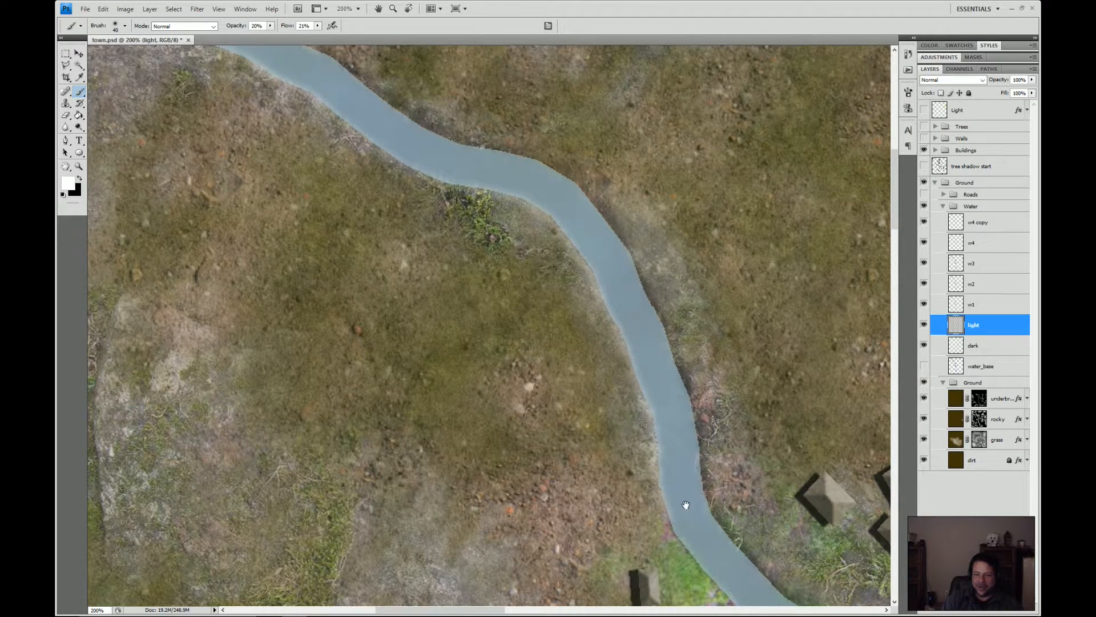
mouse_move(685, 507)
mouse_down()
mouse_move(592, 286)
mouse_move(611, 346)
mouse_move(590, 311)
mouse_move(584, 326)
mouse_move(701, 440)
mouse_up()
drag(746, 477, 578, 335)
mouse_move(540, 303)
mouse_down()
mouse_move(684, 436)
mouse_move(625, 378)
mouse_move(725, 508)
mouse_move(594, 379)
mouse_move(554, 317)
mouse_move(536, 313)
mouse_move(561, 363)
mouse_move(608, 423)
mouse_move(634, 434)
mouse_move(633, 416)
mouse_move(624, 426)
mouse_move(670, 517)
mouse_move(585, 292)
mouse_up()
key(space)
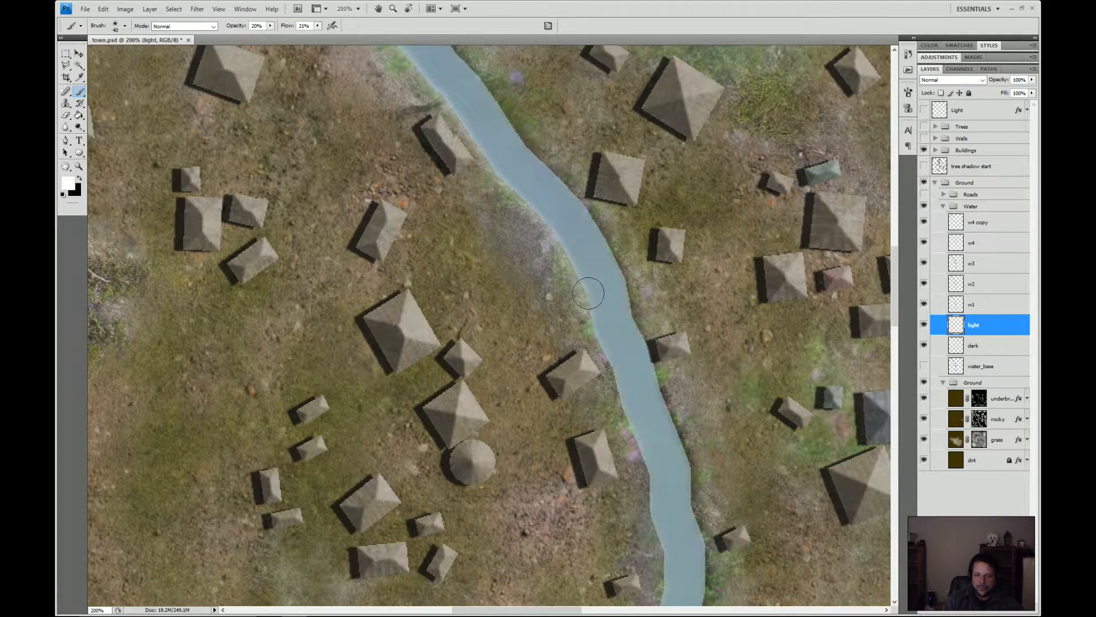
mouse_move(614, 368)
mouse_down()
mouse_move(593, 348)
mouse_move(637, 445)
mouse_up()
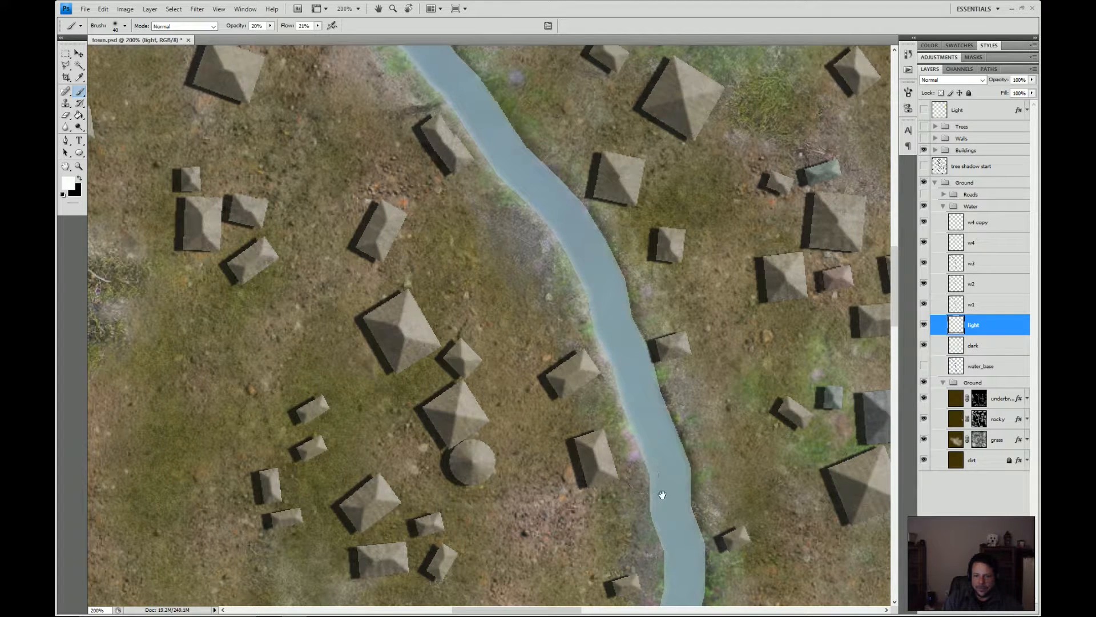
- Continue the white highlights on the light layer along the west bank through the town to the map's southern edge
drag(663, 495, 624, 340)
mouse_move(603, 320)
mouse_down()
mouse_move(612, 382)
mouse_move(607, 362)
mouse_move(630, 448)
mouse_move(626, 256)
mouse_move(603, 347)
mouse_move(599, 437)
mouse_move(574, 511)
mouse_move(592, 512)
mouse_move(621, 225)
mouse_move(597, 343)
mouse_move(619, 246)
mouse_move(590, 333)
mouse_move(585, 405)
mouse_move(602, 375)
mouse_move(590, 292)
mouse_move(586, 346)
mouse_move(589, 279)
mouse_move(580, 346)
mouse_move(602, 483)
mouse_move(606, 439)
mouse_move(643, 515)
mouse_up()
drag(643, 515, 599, 330)
mouse_move(573, 320)
mouse_down()
mouse_move(638, 462)
mouse_move(582, 376)
mouse_move(643, 497)
mouse_move(675, 535)
mouse_move(589, 349)
mouse_move(594, 372)
mouse_move(586, 363)
mouse_move(624, 413)
mouse_move(626, 367)
mouse_up()
mouse_move(654, 427)
mouse_down()
mouse_move(664, 446)
mouse_move(640, 407)
mouse_move(672, 485)
mouse_move(625, 399)
mouse_move(642, 404)
mouse_move(674, 523)
mouse_up()
mouse_move(687, 459)
mouse_down()
mouse_move(669, 312)
mouse_move(656, 457)
mouse_move(674, 556)
mouse_up()
mouse_move(679, 510)
mouse_down()
mouse_move(670, 314)
mouse_move(651, 467)
mouse_move(666, 502)
mouse_up()
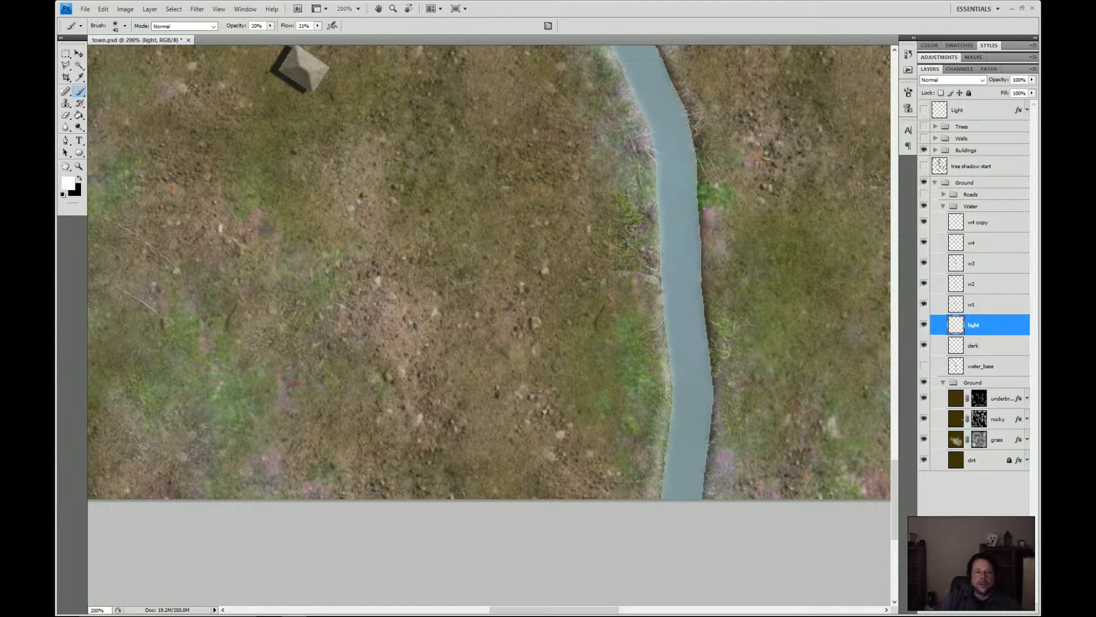
- View the map at 50% and try Soft Light, Hard Light, Color Dodge and Multiply as the light layer's blend mode
click(354, 9)
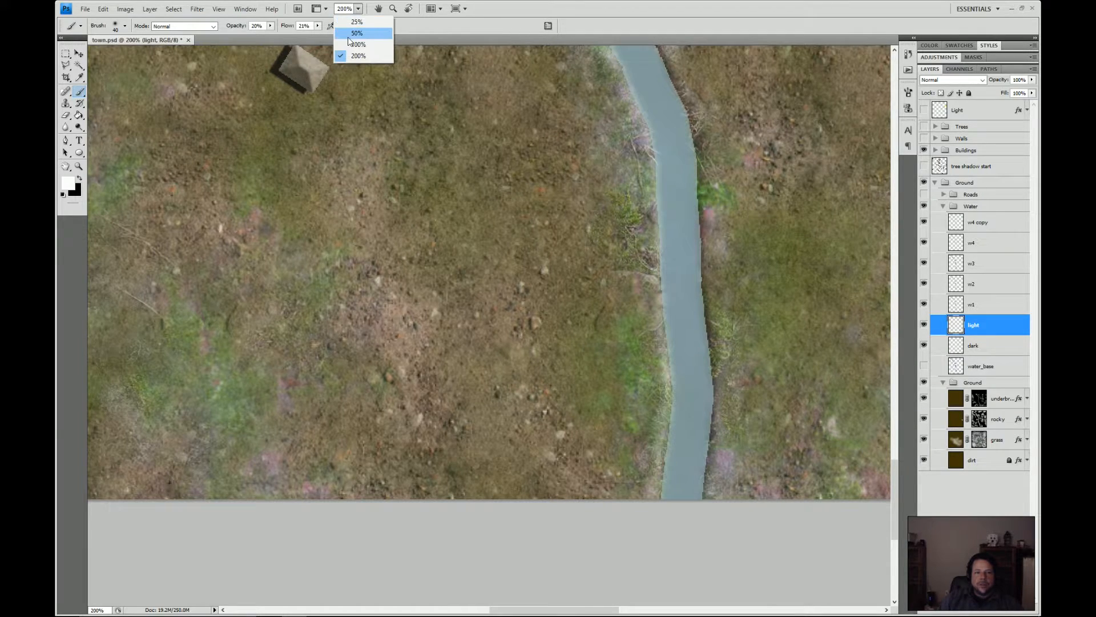
click(349, 36)
mouse_move(508, 89)
mouse_down()
mouse_move(532, 319)
mouse_move(552, 371)
mouse_up()
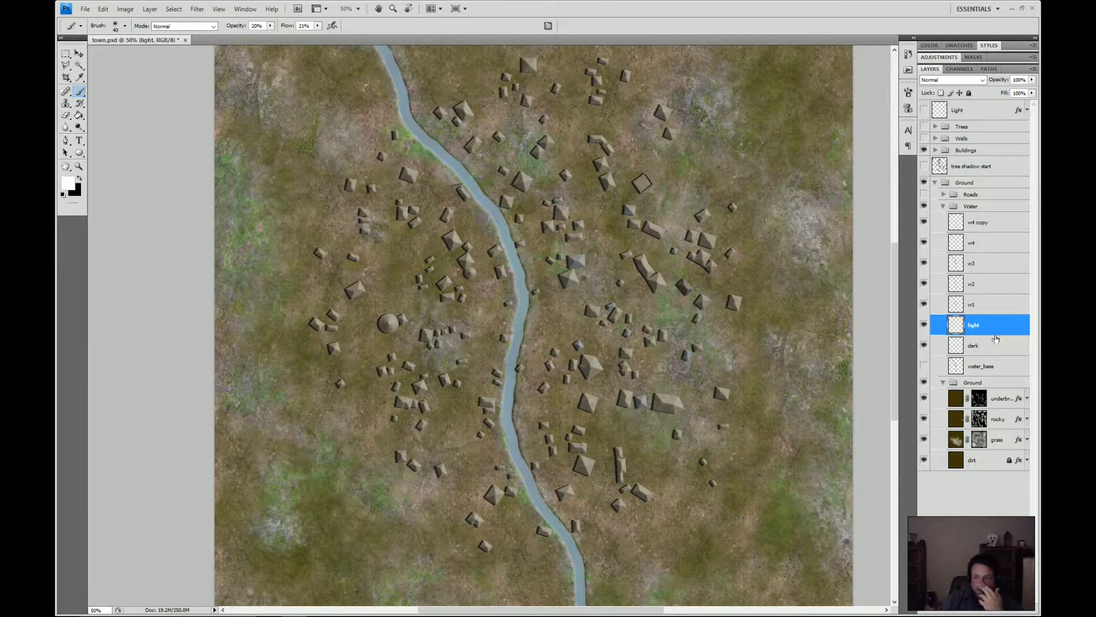
click(965, 80)
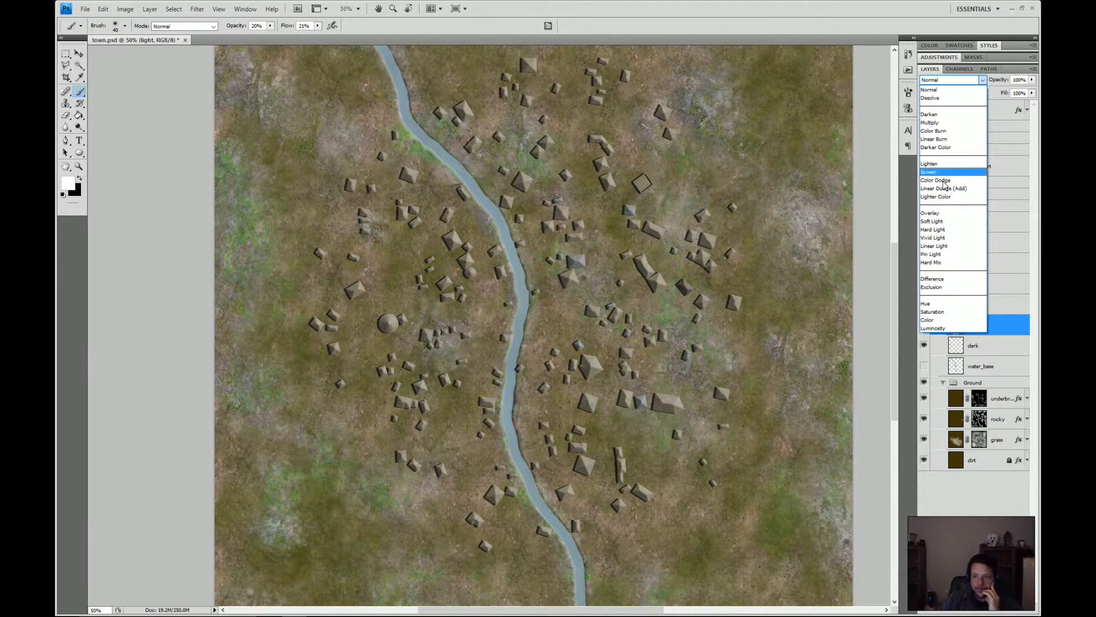
click(937, 221)
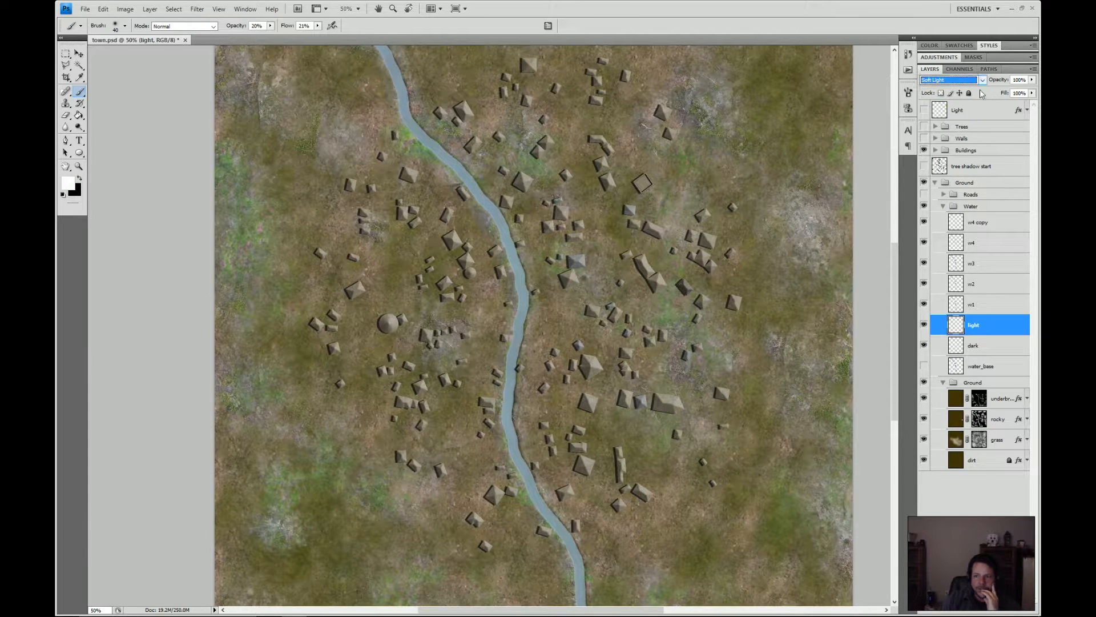
scroll(974, 83, down, 1)
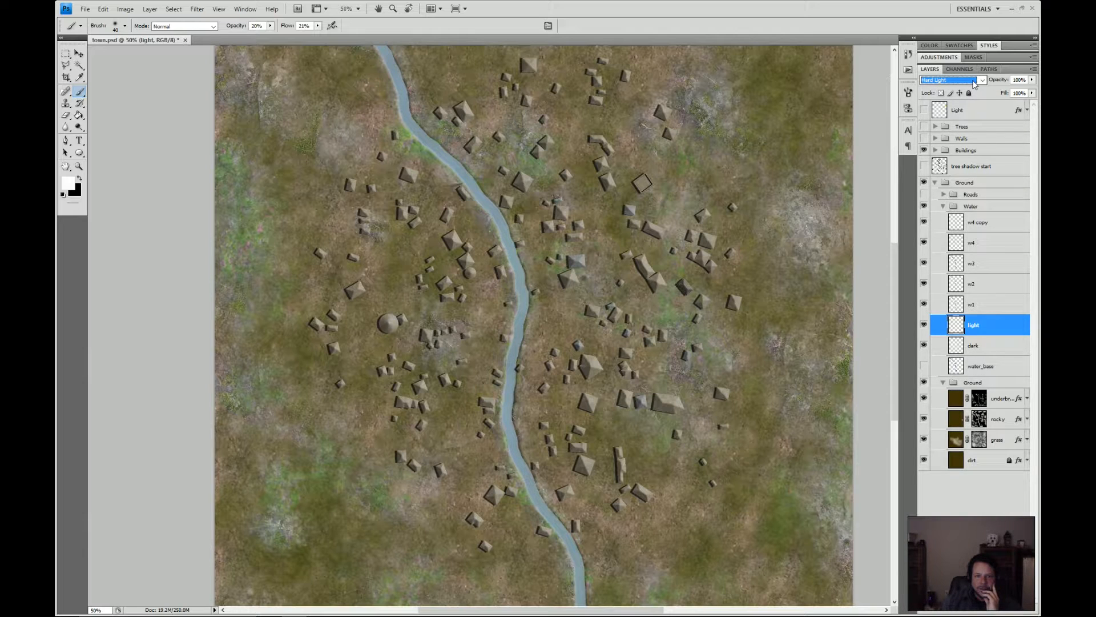
key(Up)
key(Up)
key(Up)
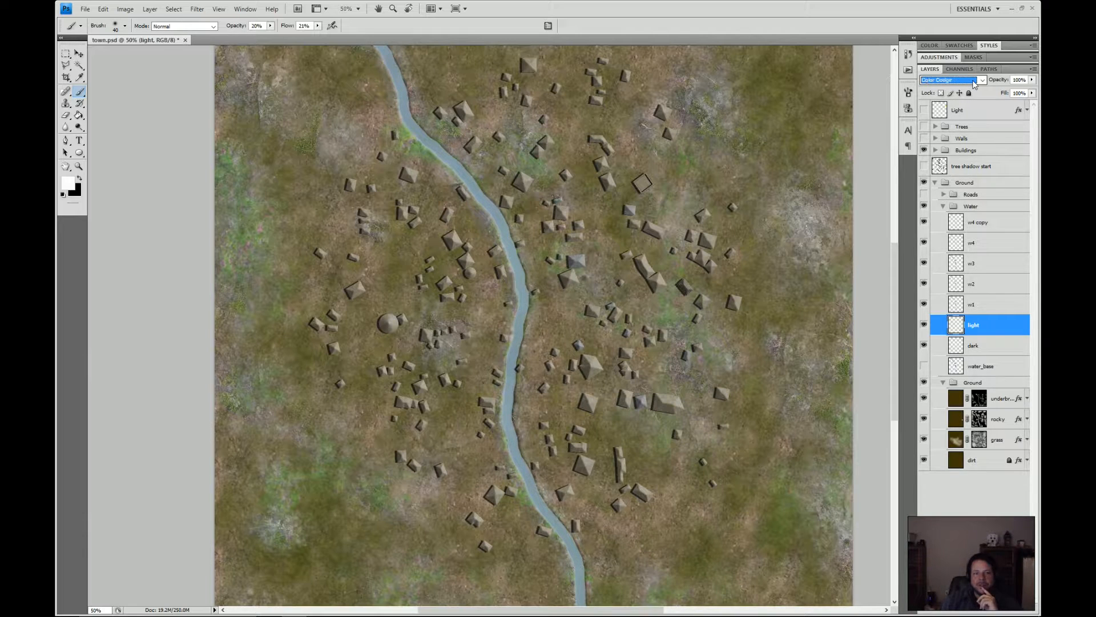
key(Up)
key(Up)
key(Up)
key(Up)
key(Up)
key(Up)
key(Up)
key(Up)
key(Down)
key(Down)
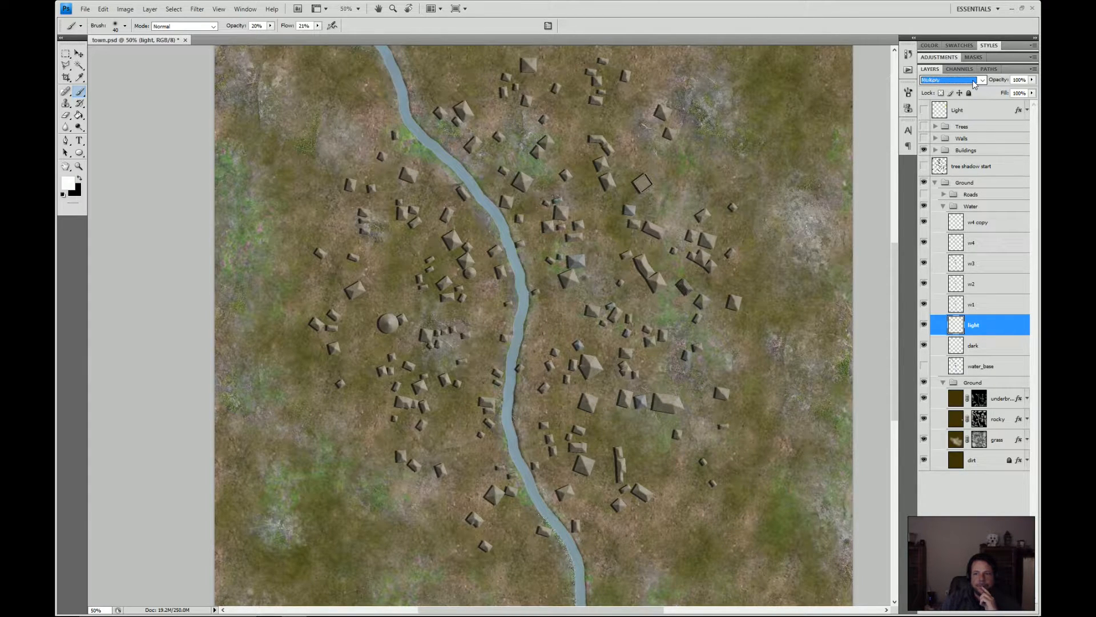
- Set the light layer's blend mode to Overlay and reduce its opacity to 77%
key(Down)
key(Down)
key(Down)
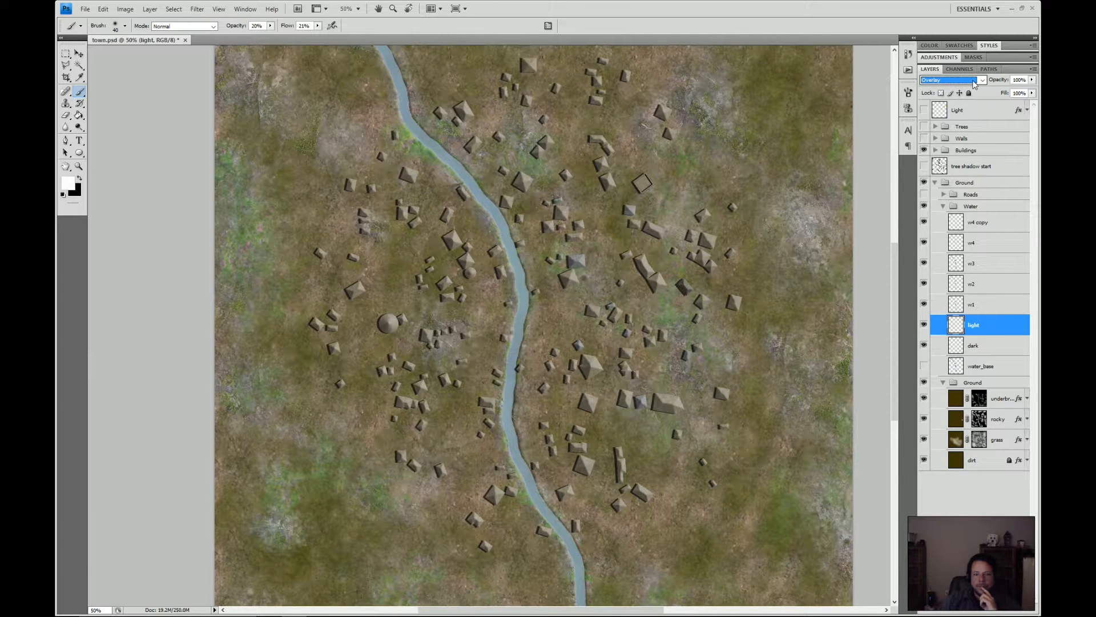
click(1032, 79)
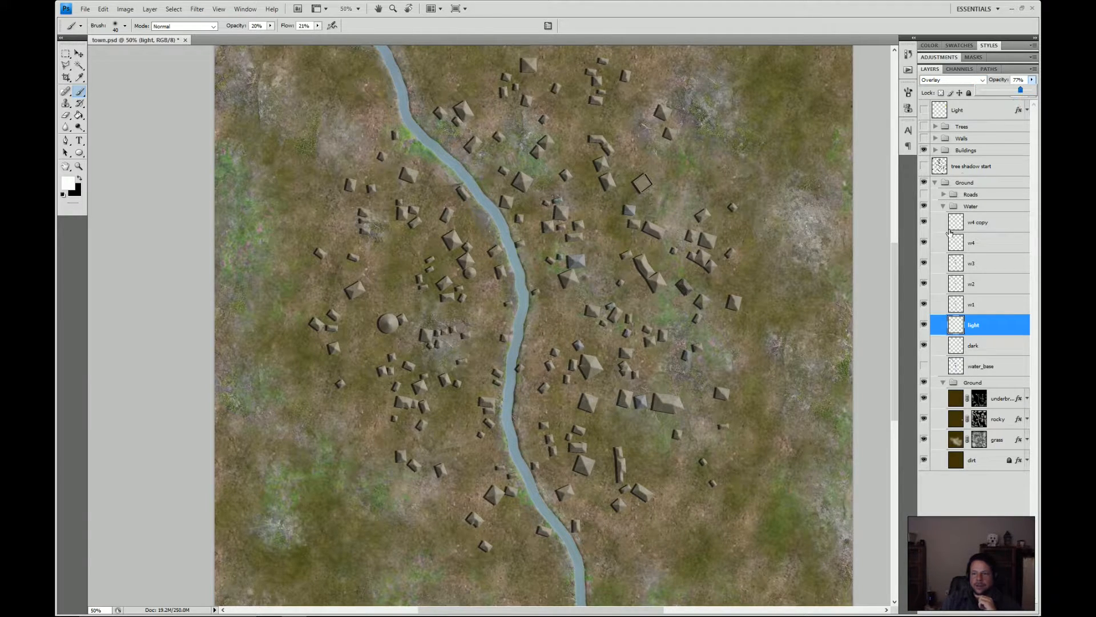
- Try several blend modes on the dark layer, set it to Hard Light and reduce its opacity to 83%
click(975, 349)
click(985, 83)
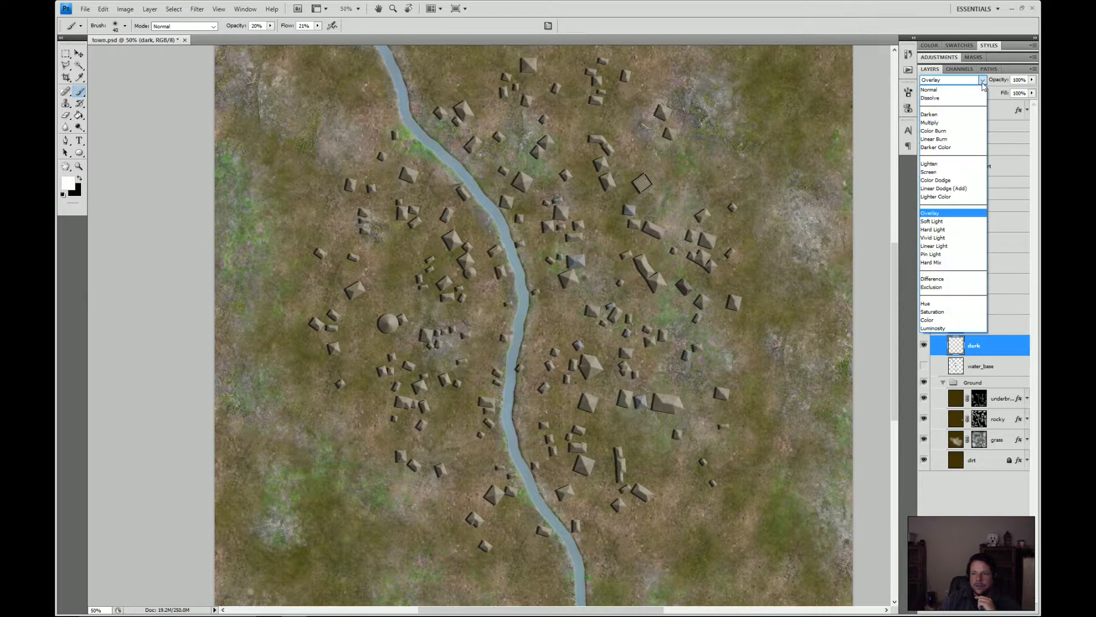
click(951, 121)
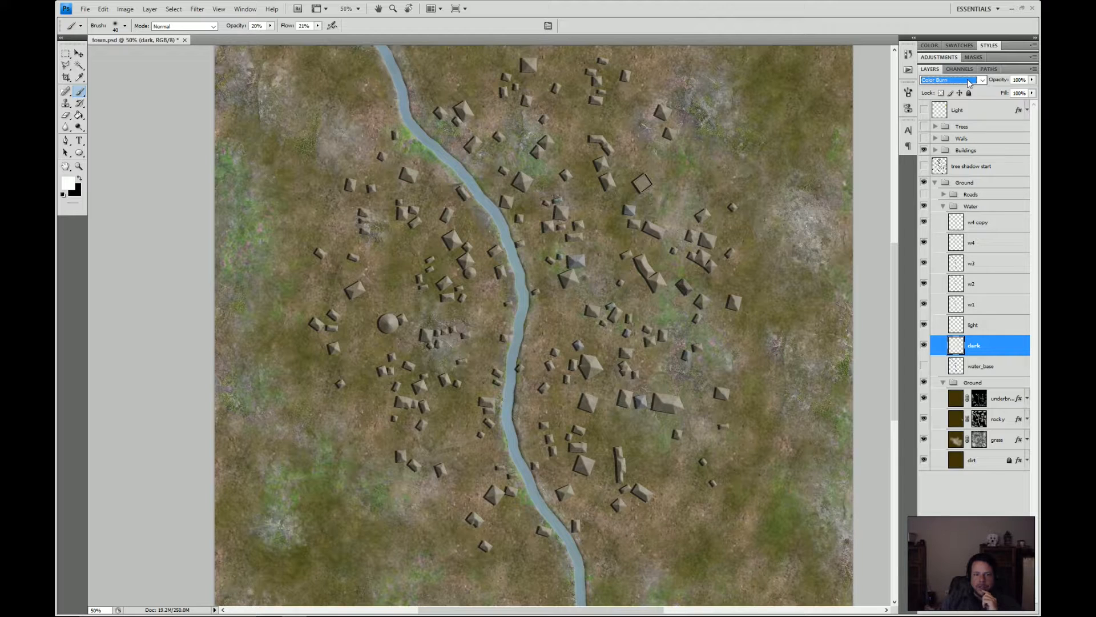
scroll(970, 84, down, 1)
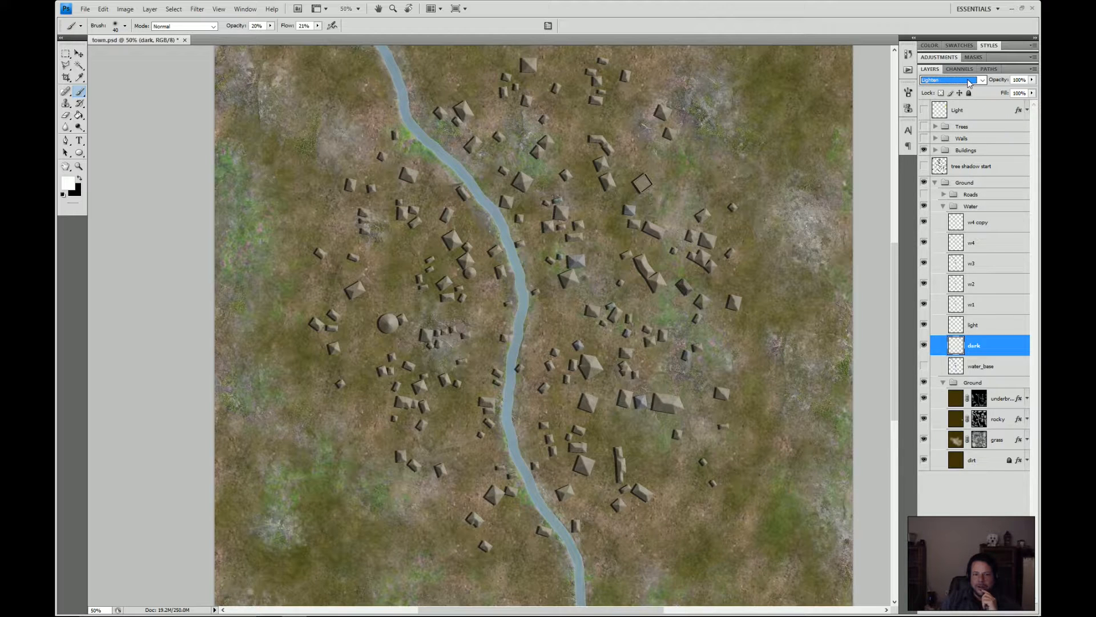
scroll(970, 83, up, 1)
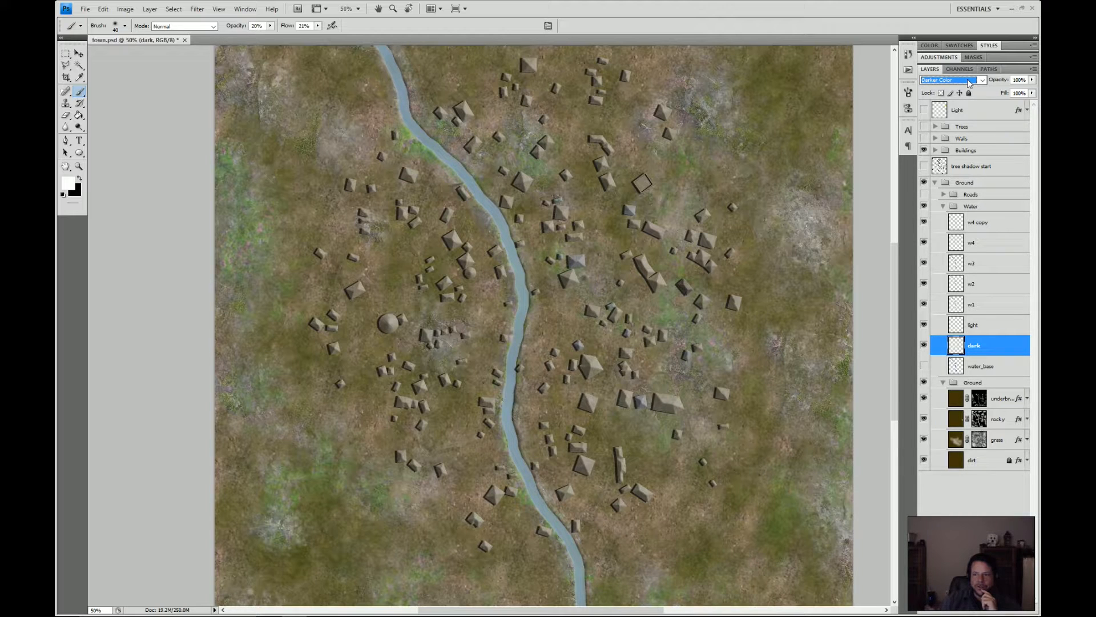
scroll(970, 84, down, 1)
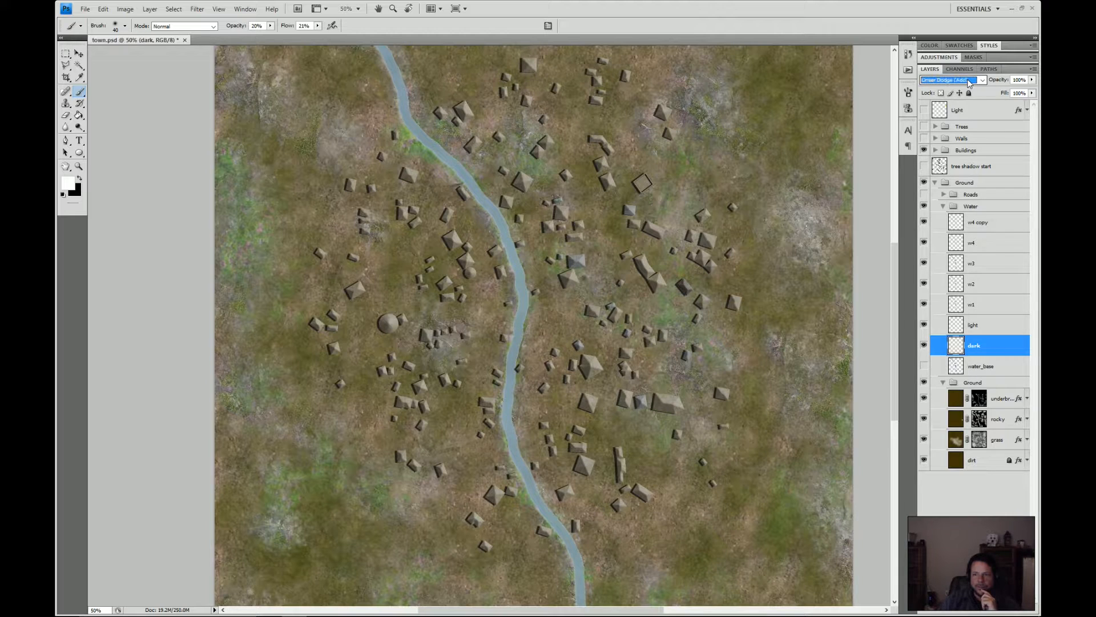
scroll(969, 84, down, 1)
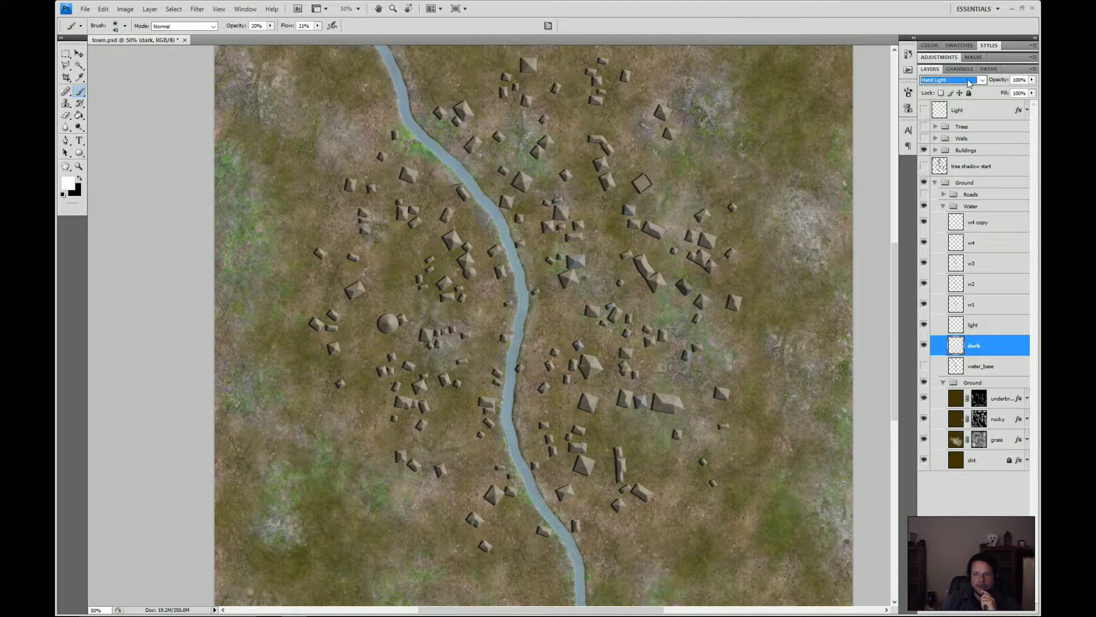
scroll(969, 83, down, 1)
click(1031, 92)
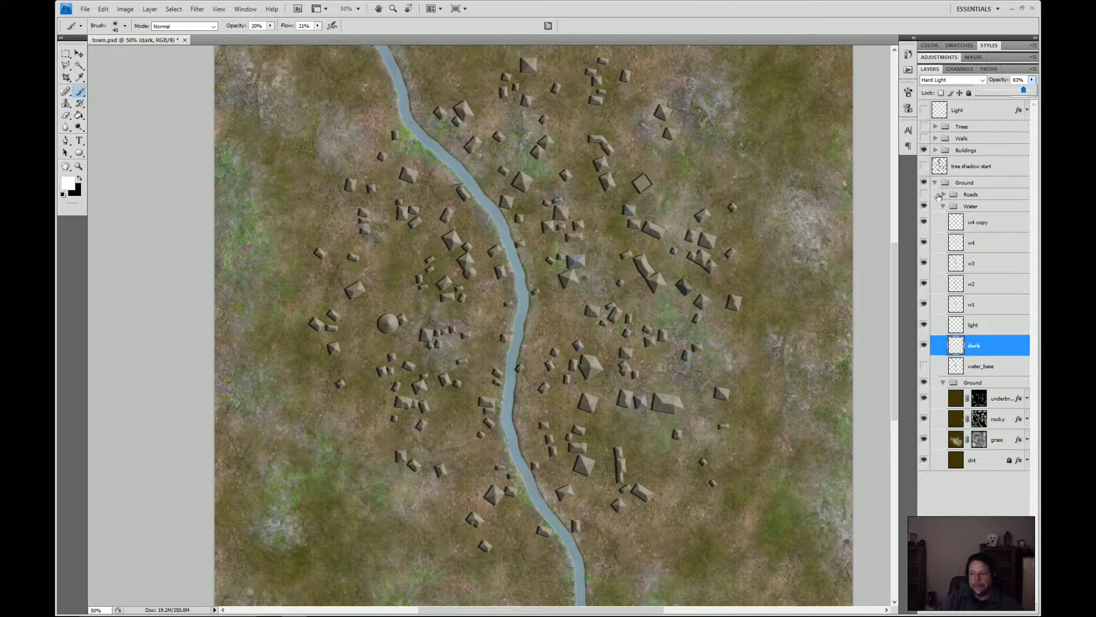
- Add a new layer above w4 copy, load the river shape of water_base as a selection and keep the background colour black
click(983, 229)
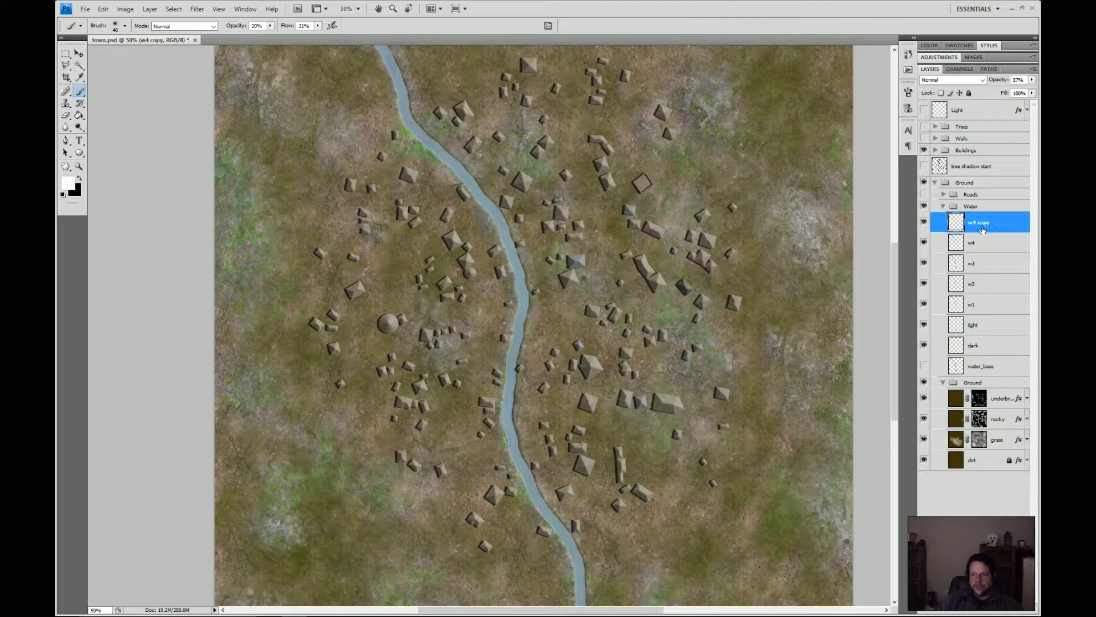
click(1010, 612)
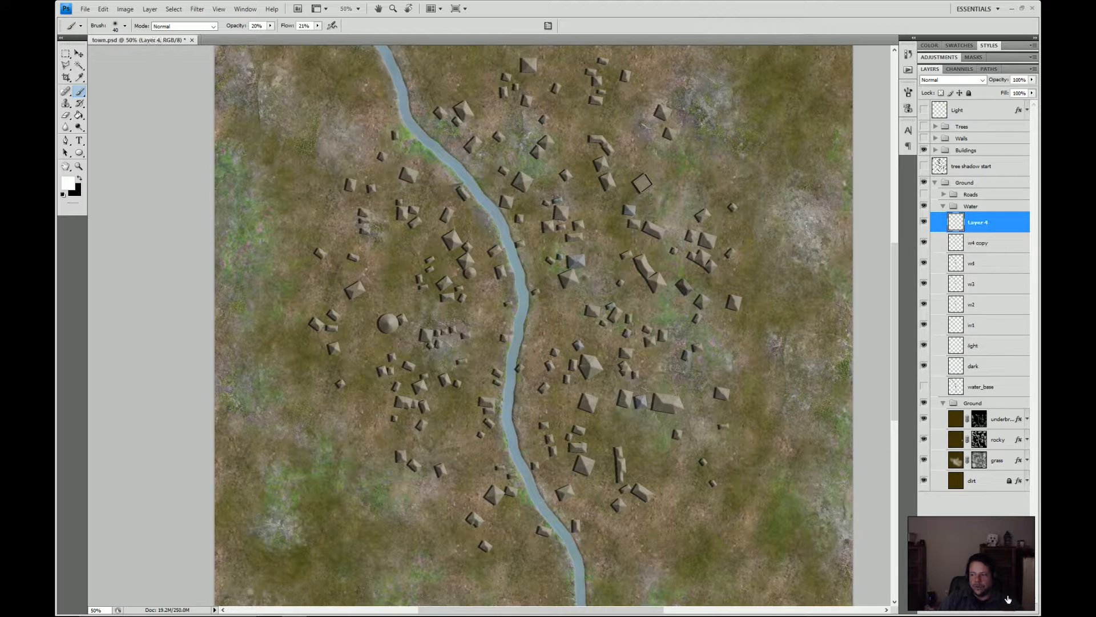
ctrl+click(954, 389)
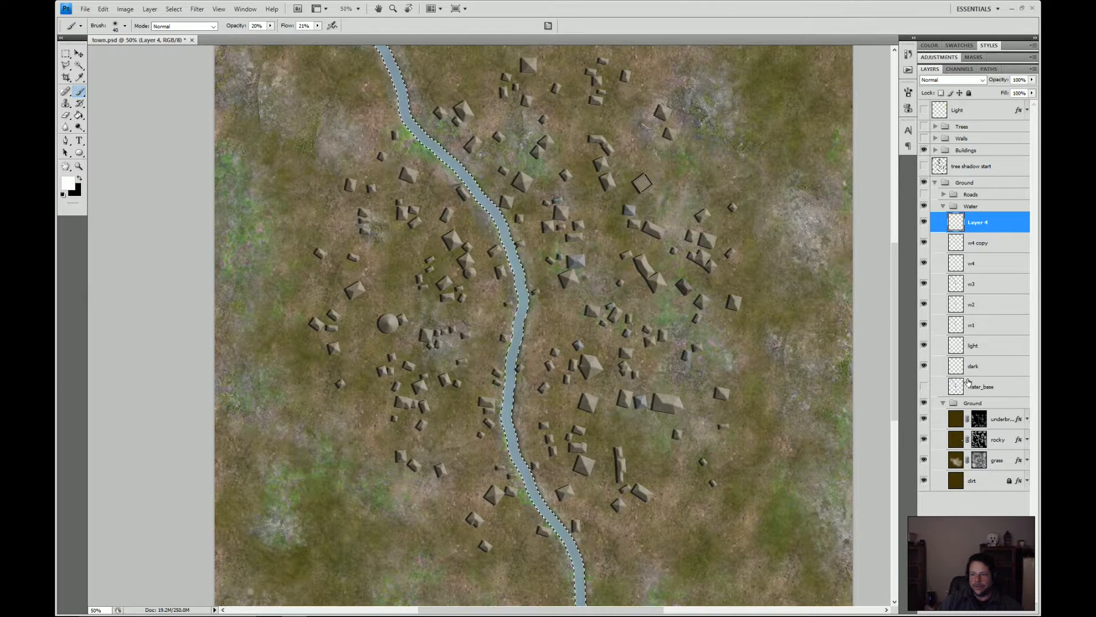
click(82, 187)
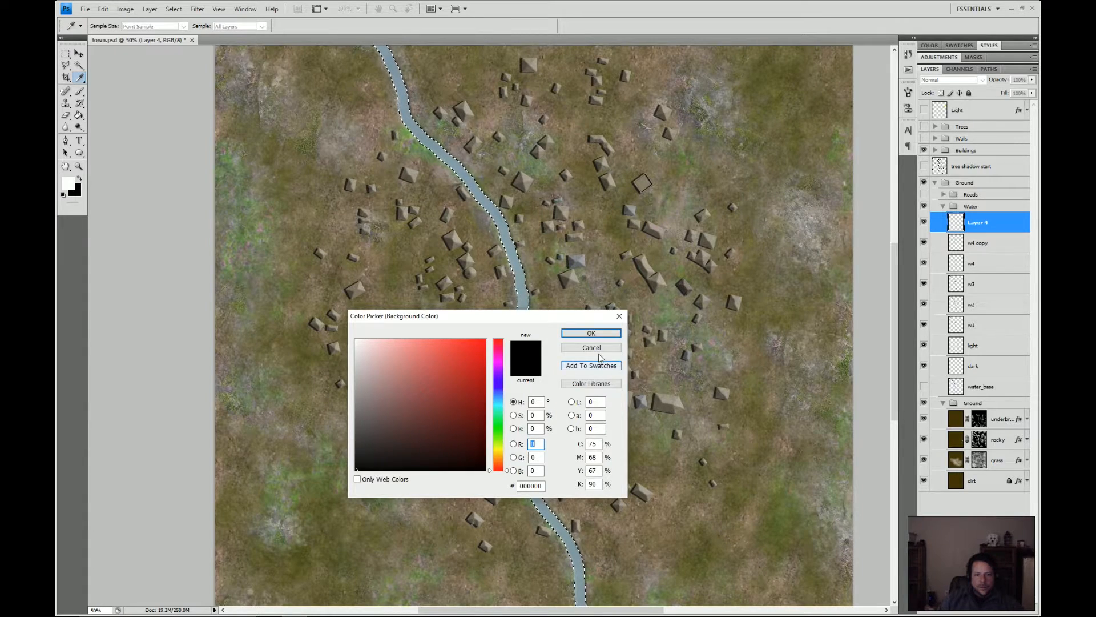
click(591, 332)
key(b)
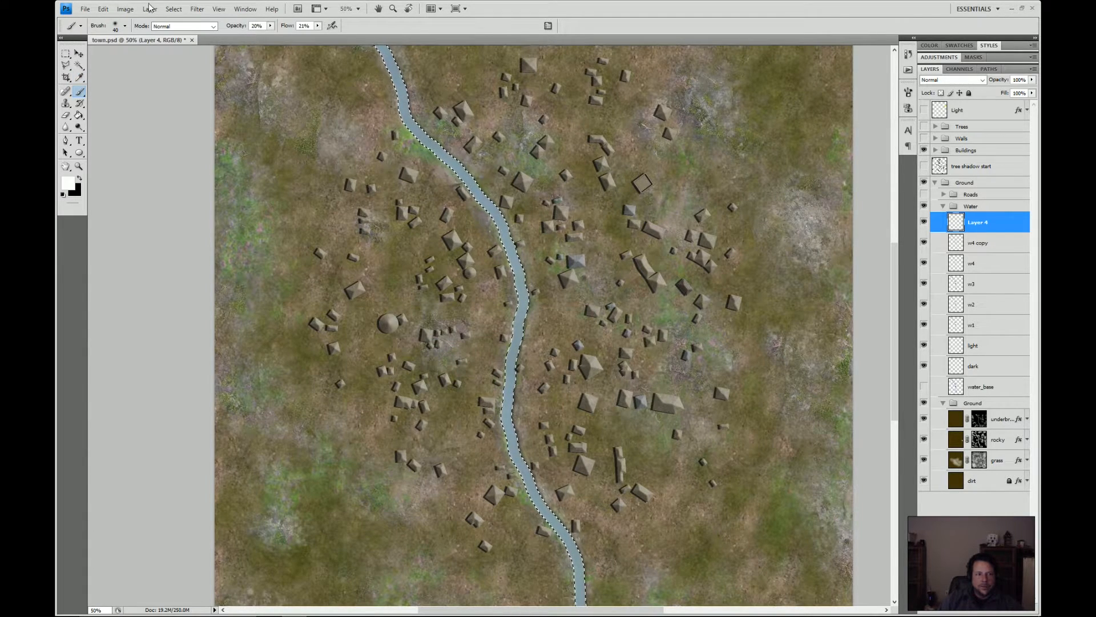
- Try to render Difference Clouds inside the river selection on the new empty layer, and clear the selection
click(195, 10)
mouse_move(175, 10)
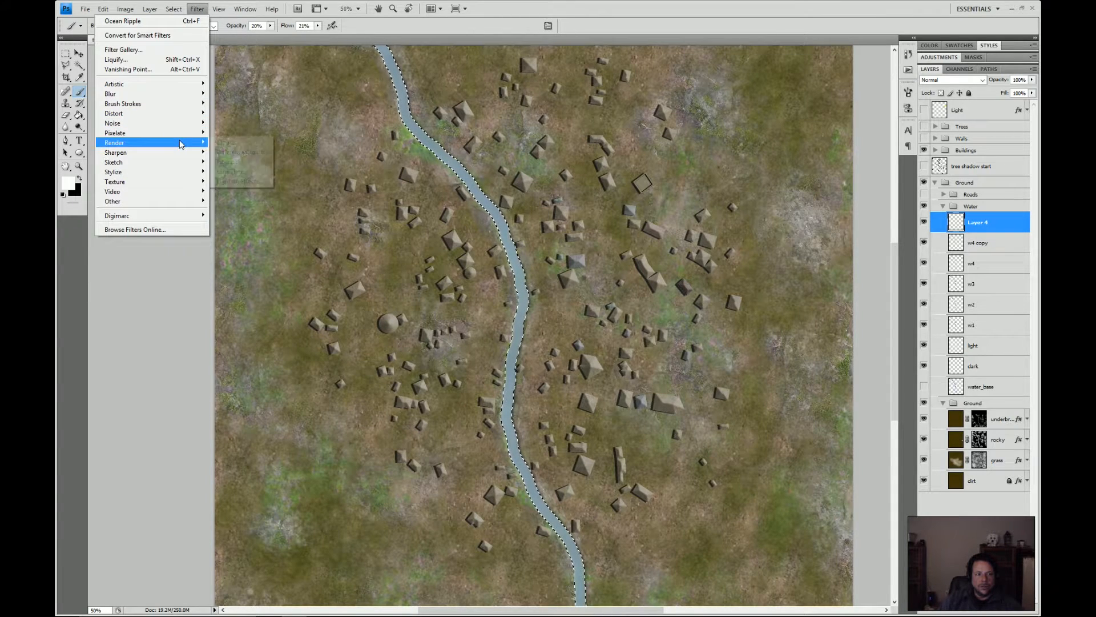
mouse_move(195, 143)
click(228, 152)
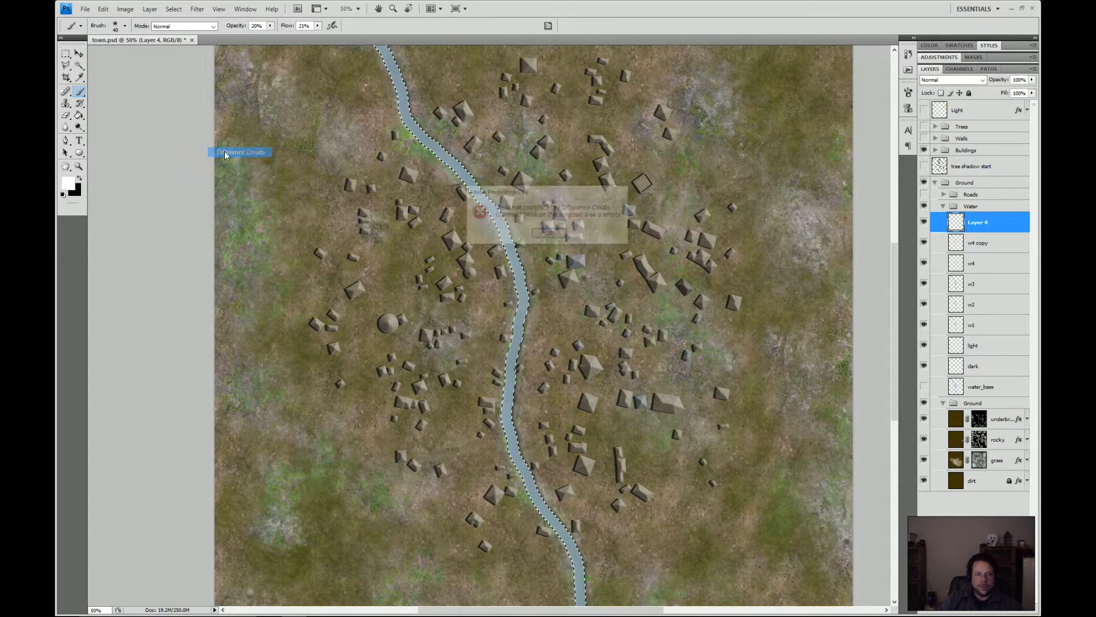
click(545, 235)
key(ctrl+d)
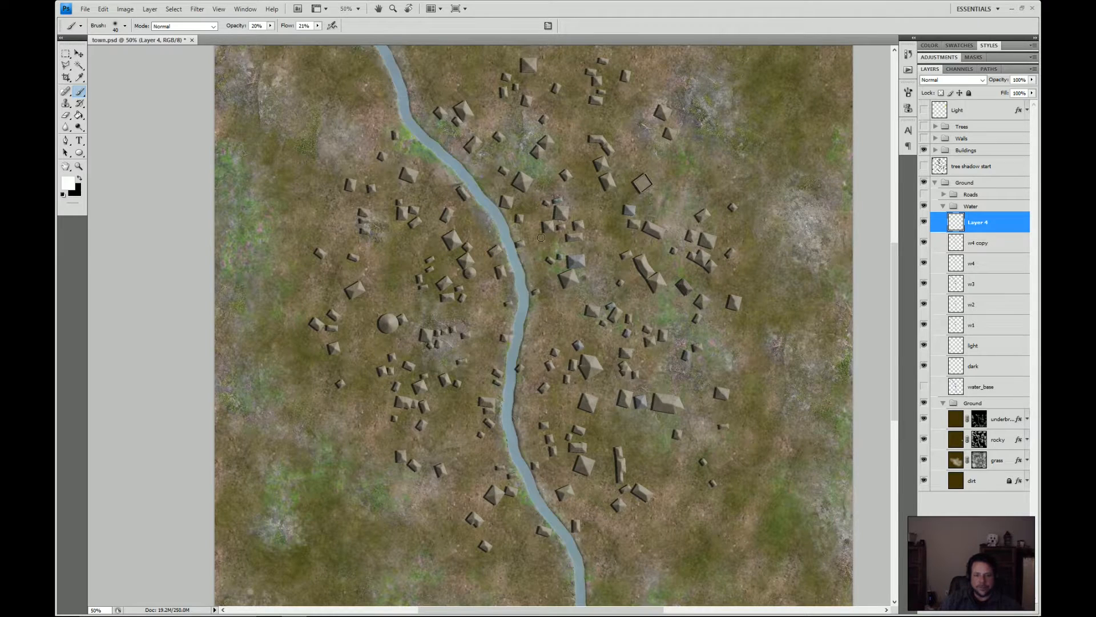
- Fill the new layer with rendered black-and-white Clouds and delete everything outside the river shape of water_base
click(194, 9)
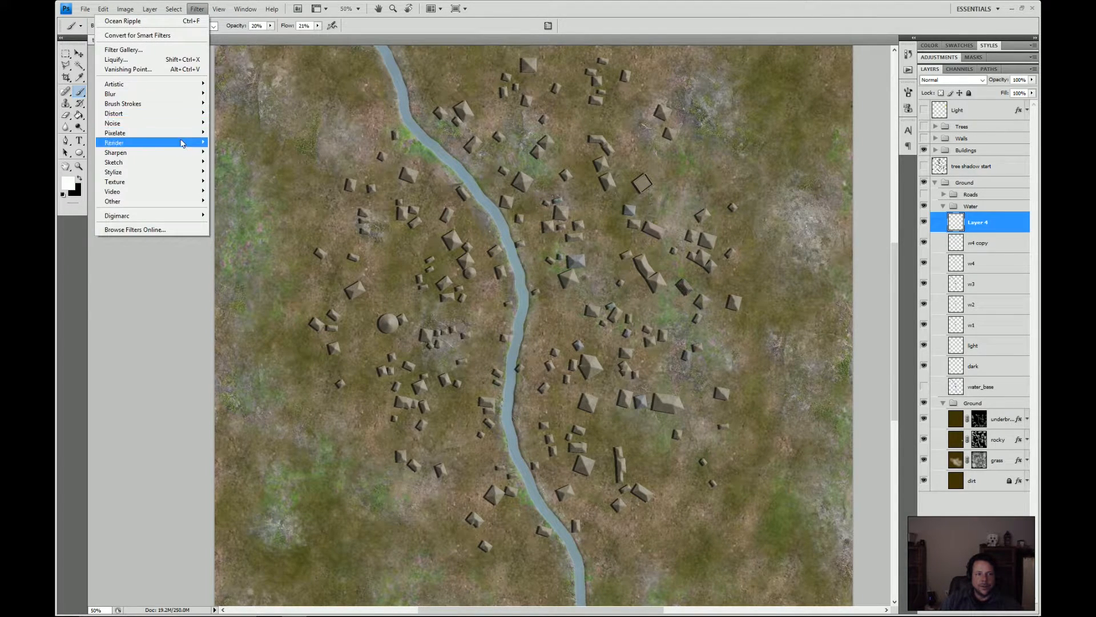
mouse_move(184, 142)
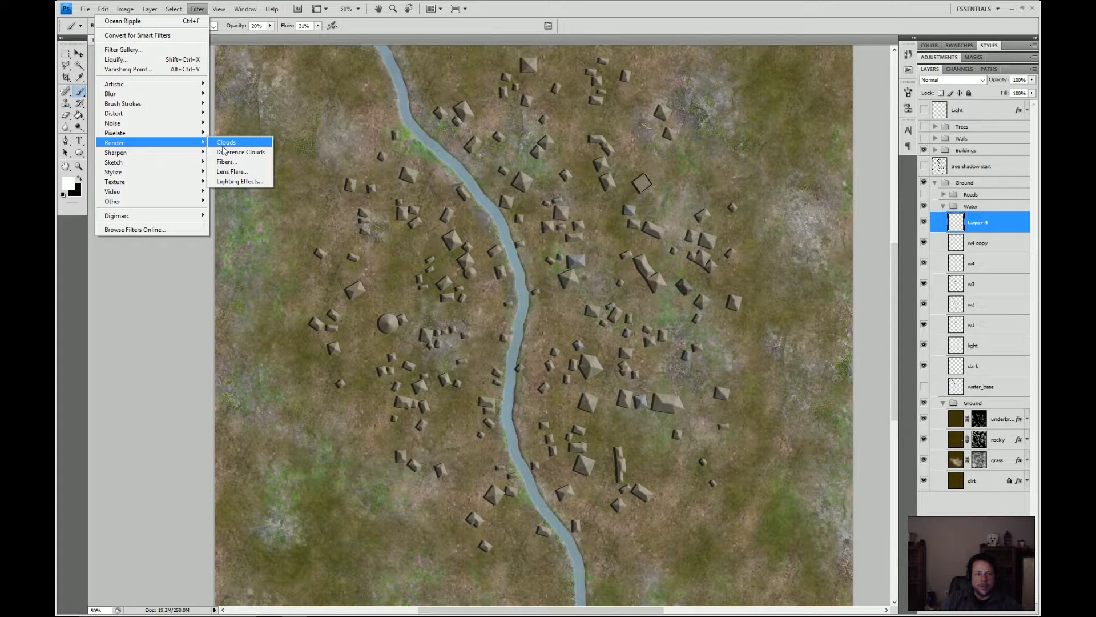
click(224, 143)
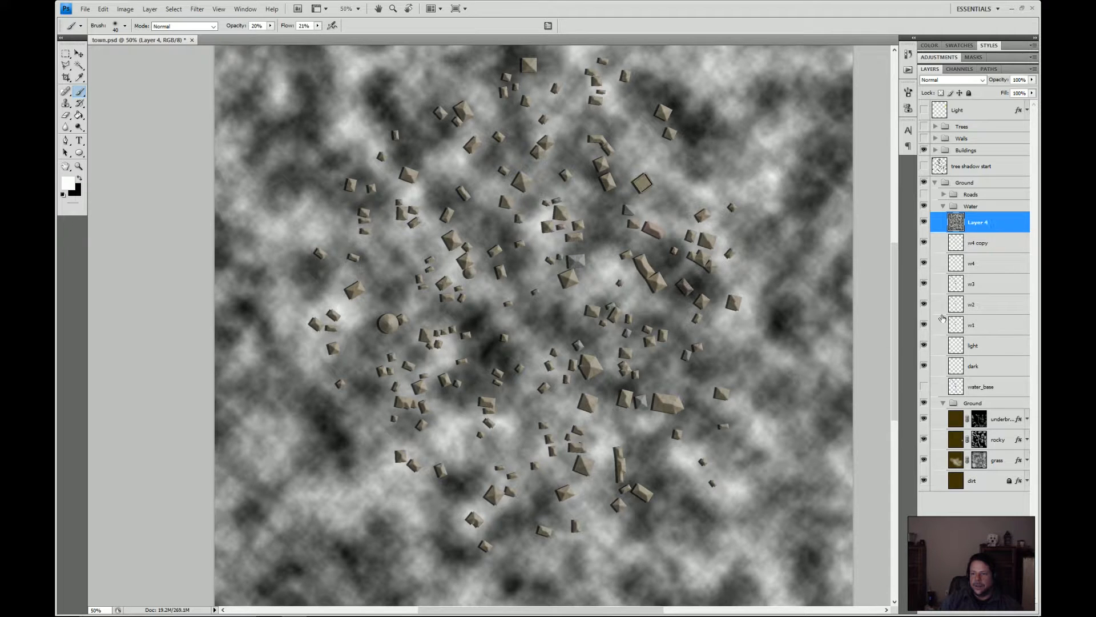
ctrl+click(955, 387)
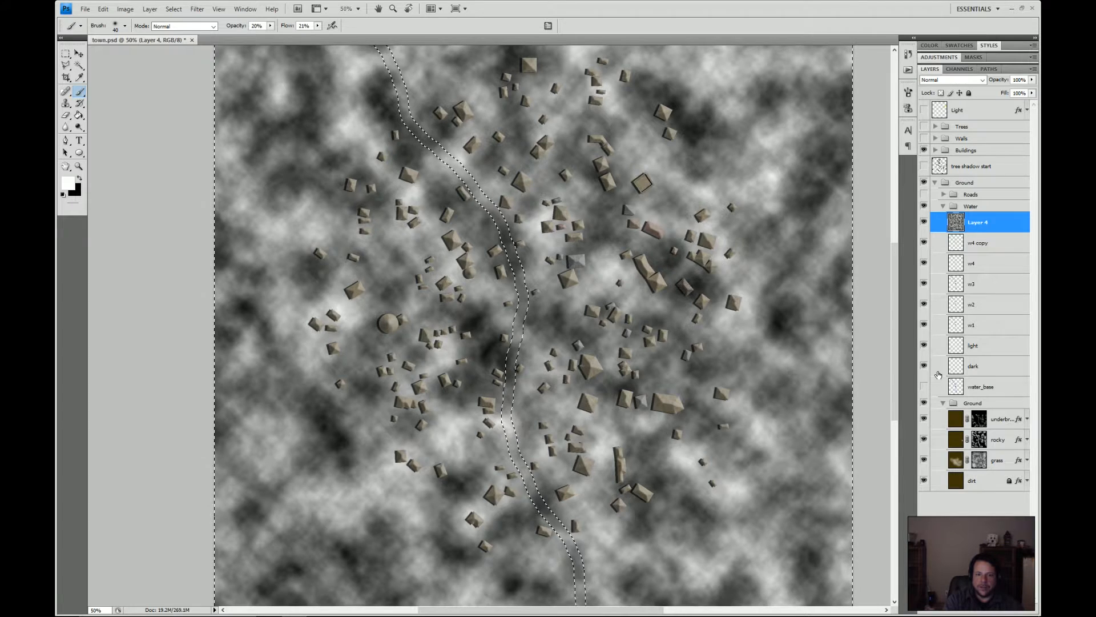
key(Delete)
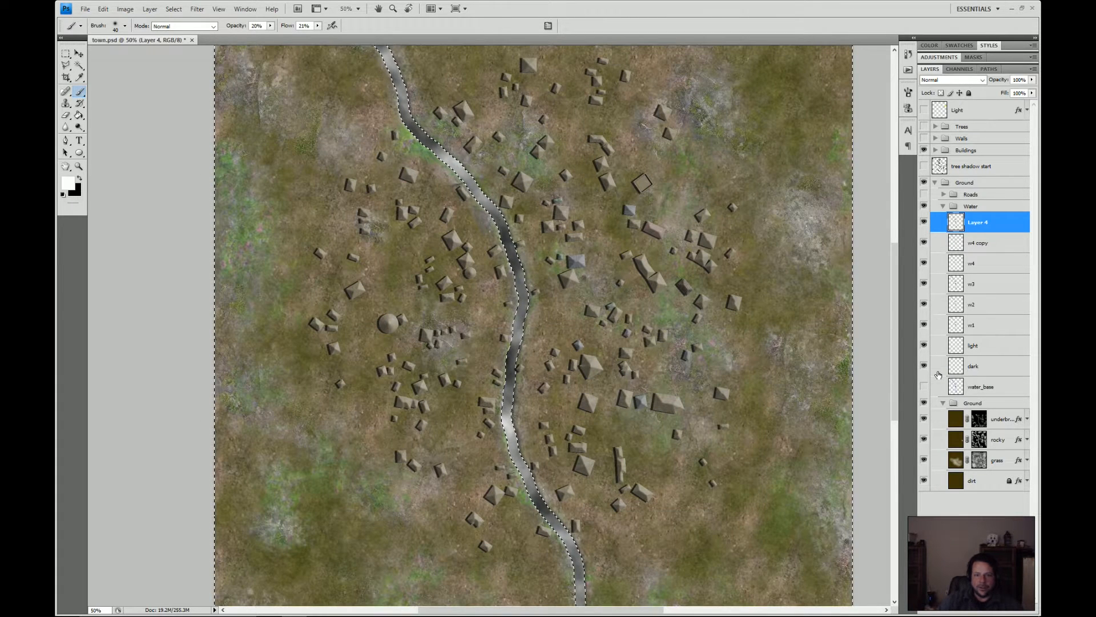
key(ctrl+d)
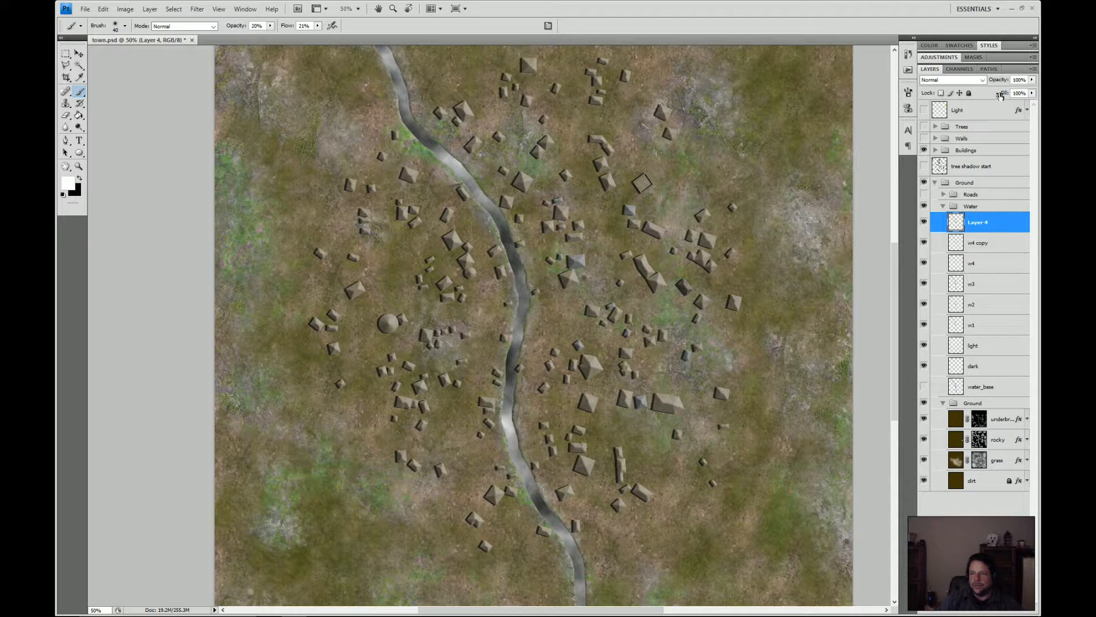
- Try Screen as the clouds layer's blend mode and inspect the river at 100%
click(983, 81)
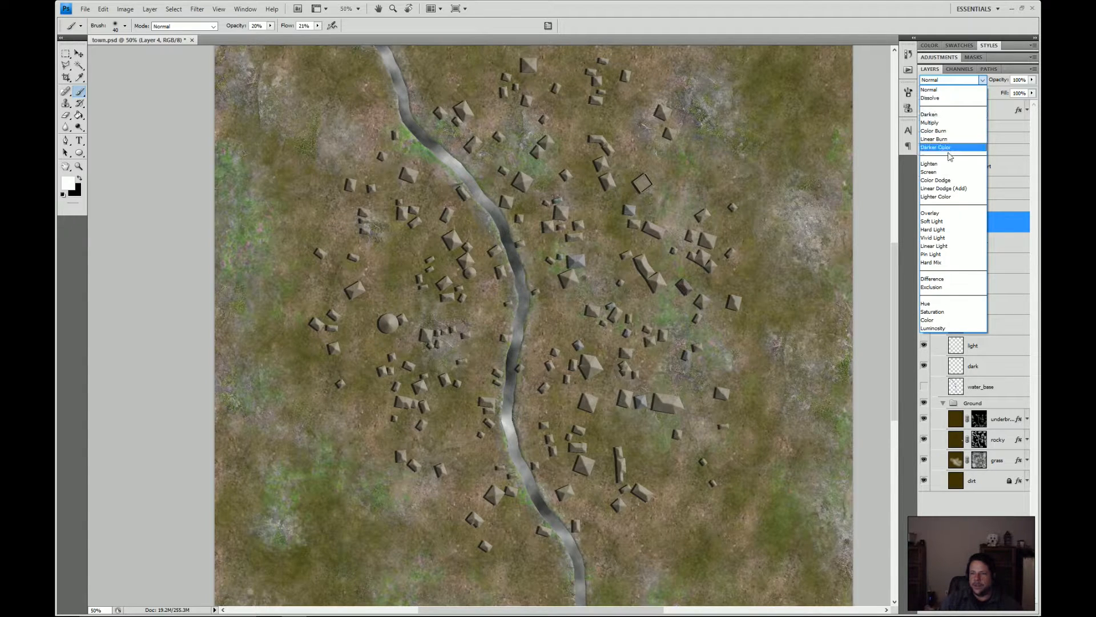
click(949, 173)
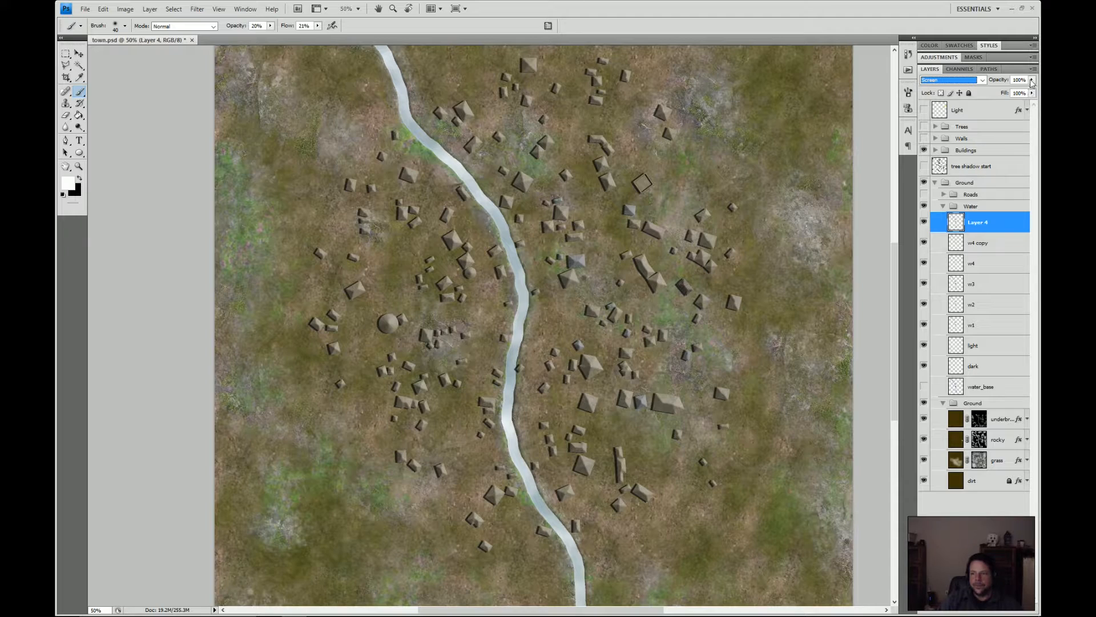
click(358, 9)
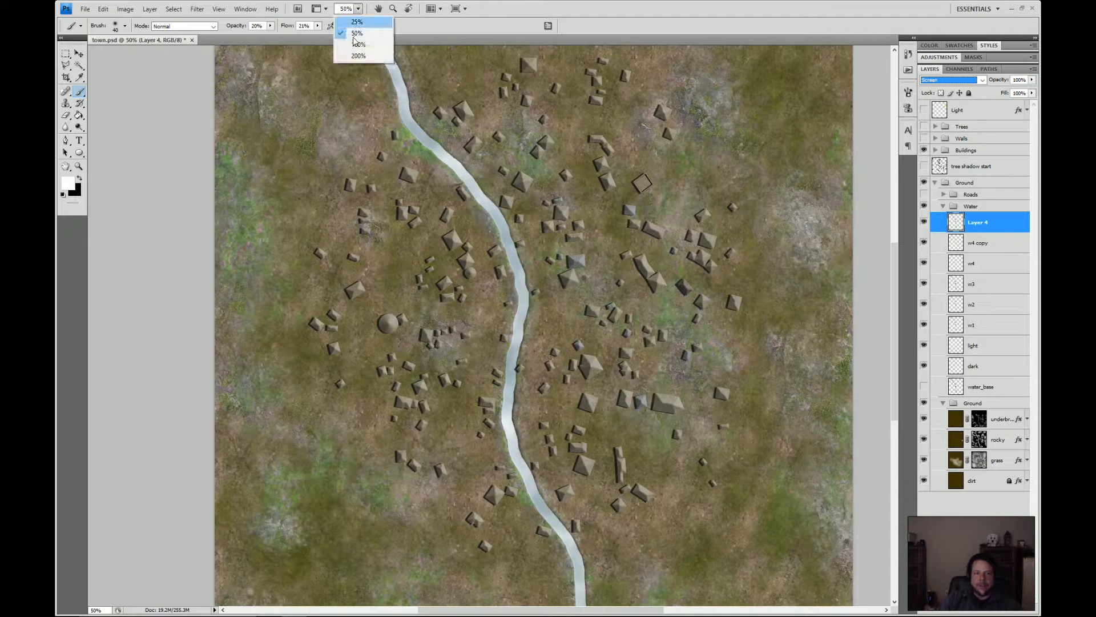
click(356, 45)
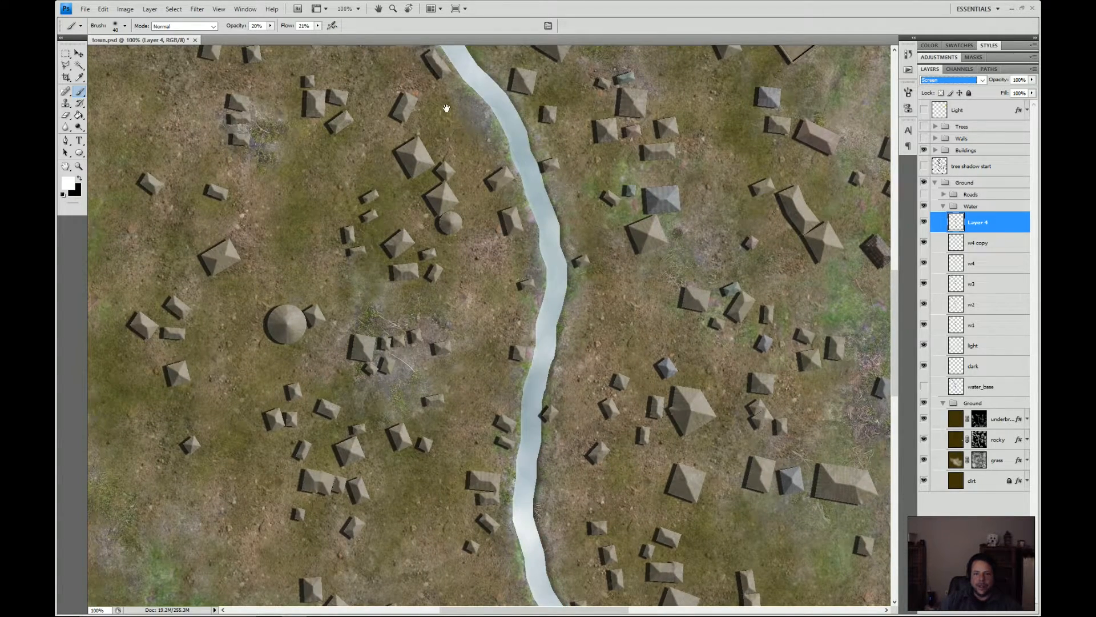
mouse_move(446, 108)
mouse_down()
mouse_move(485, 297)
mouse_move(514, 374)
mouse_move(647, 444)
mouse_up()
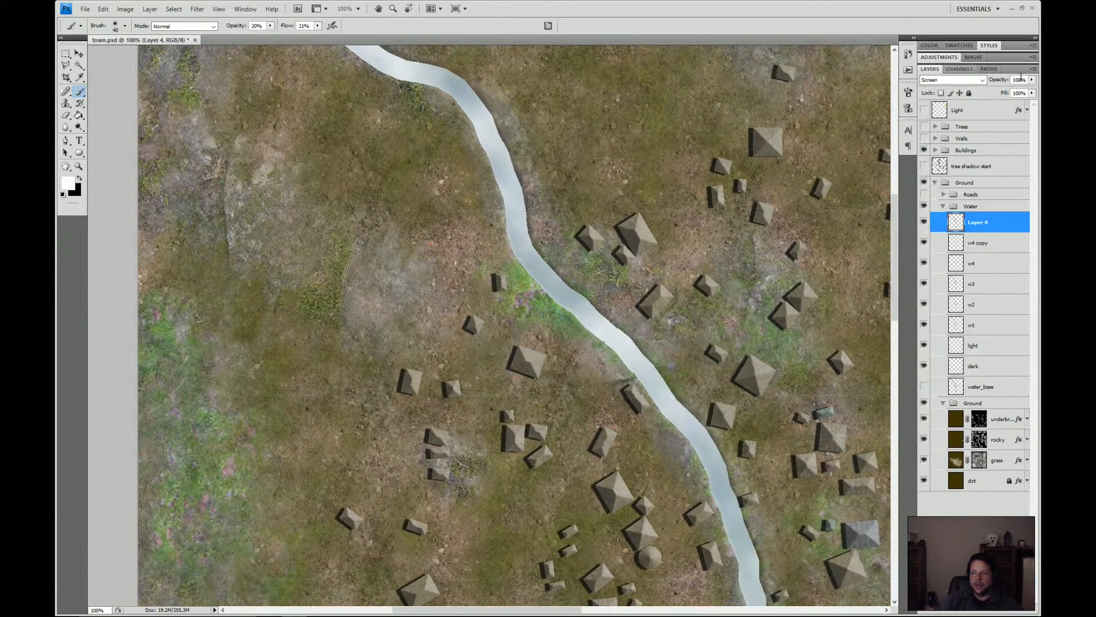
scroll(968, 85, down, 1)
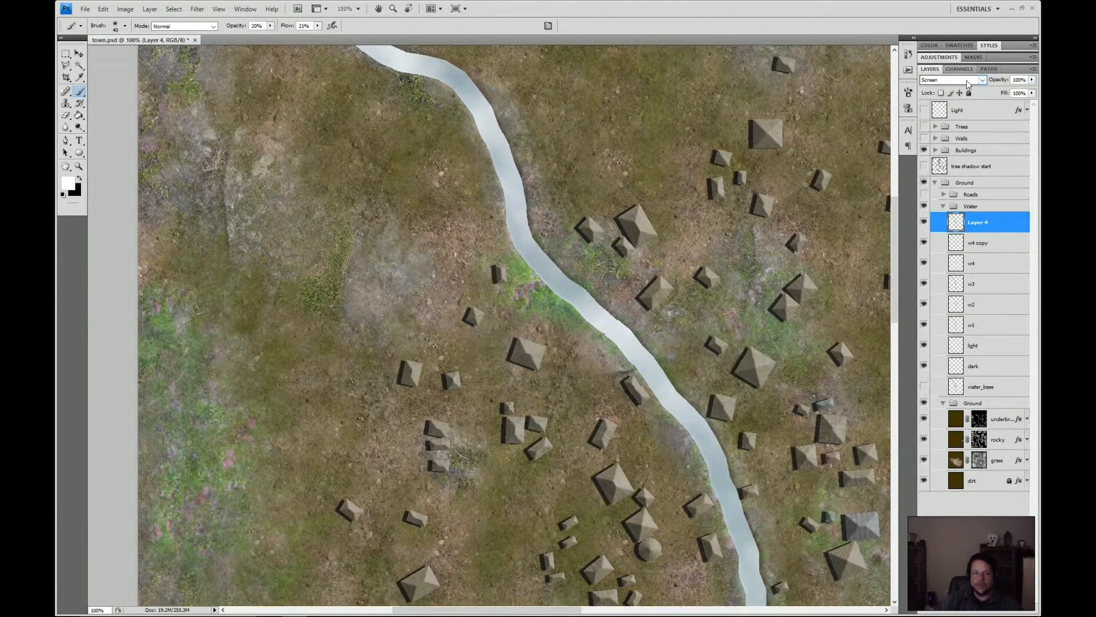
scroll(968, 84, down, 1)
- Try Color Dodge as the clouds layer's blend mode and inspect the river at 200% and 50%
click(968, 85)
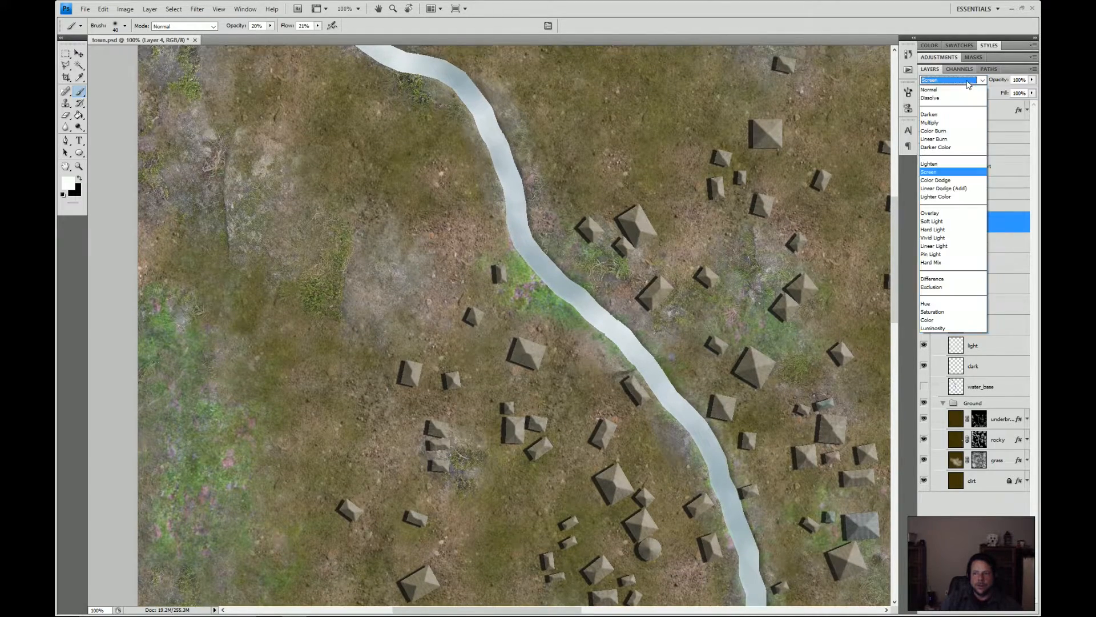
click(946, 184)
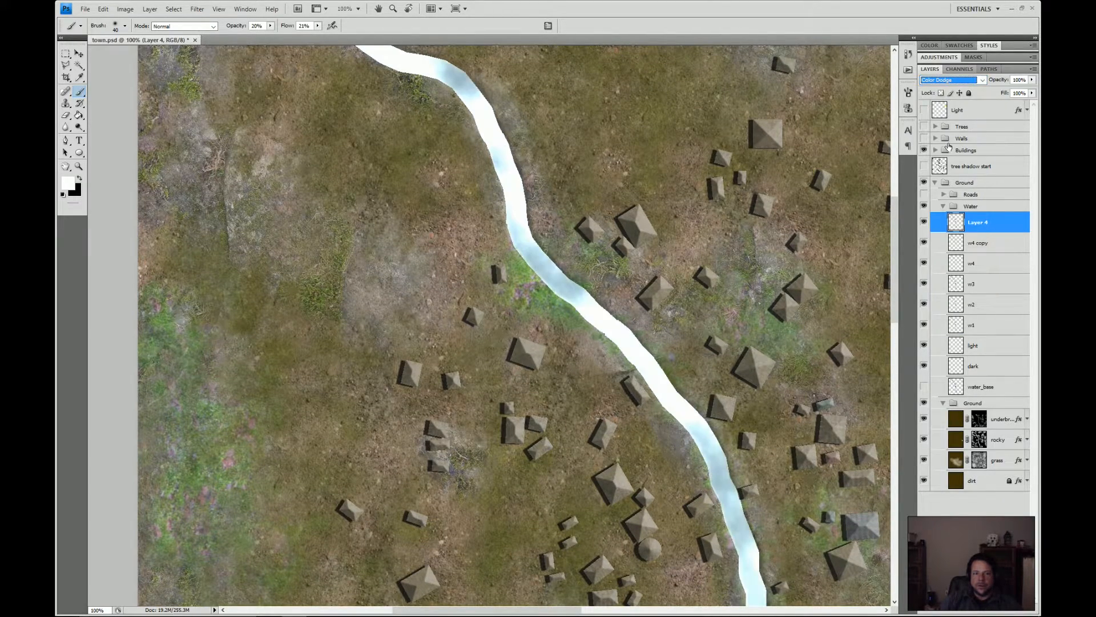
click(358, 9)
click(357, 55)
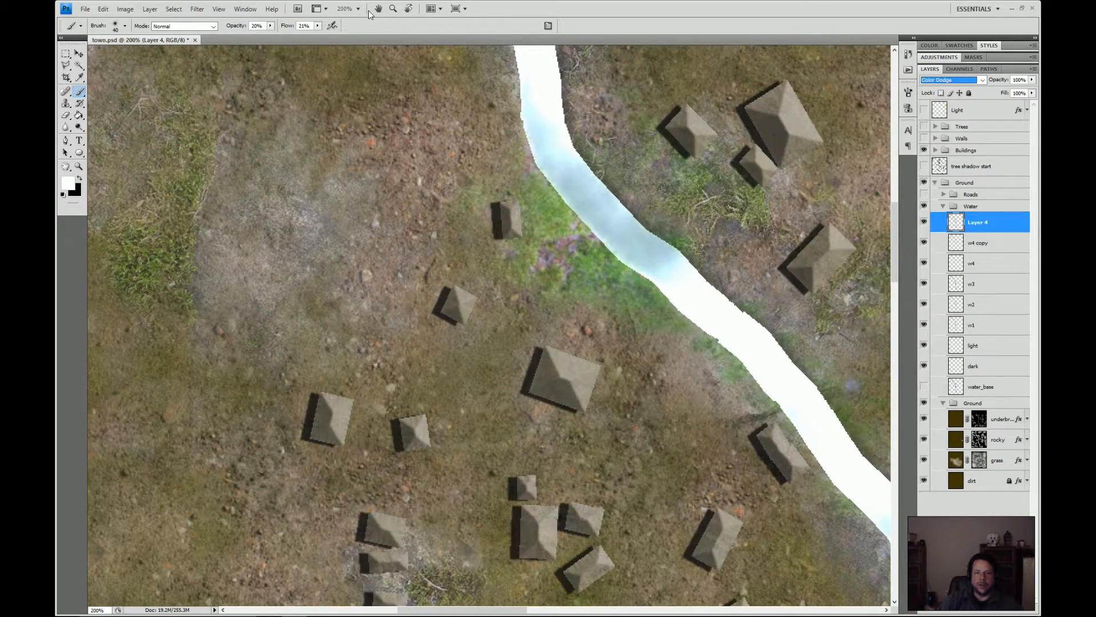
click(358, 9)
click(355, 38)
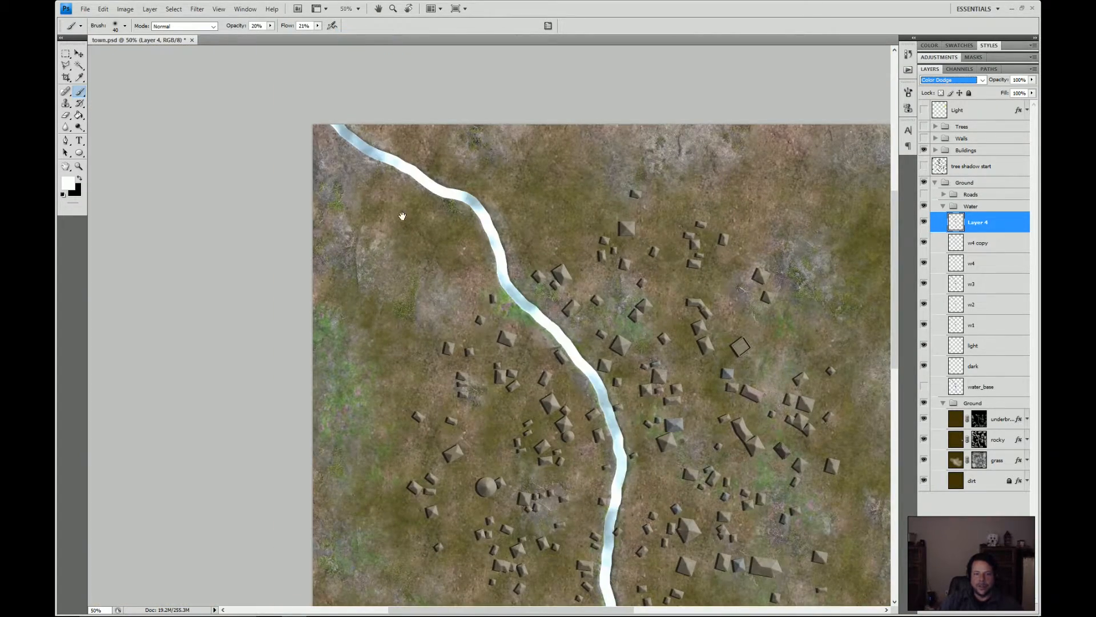
drag(516, 388, 437, 269)
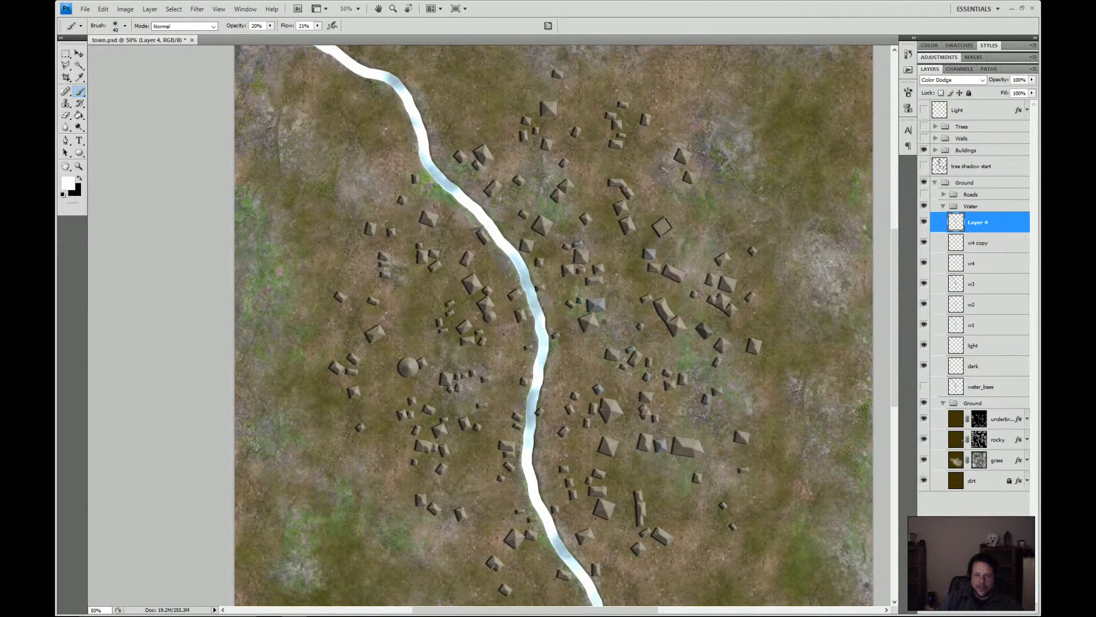
- Try Linear Dodge (Add) and Lighter Color on the clouds layer and set its blend mode to Overlay
click(962, 80)
click(953, 189)
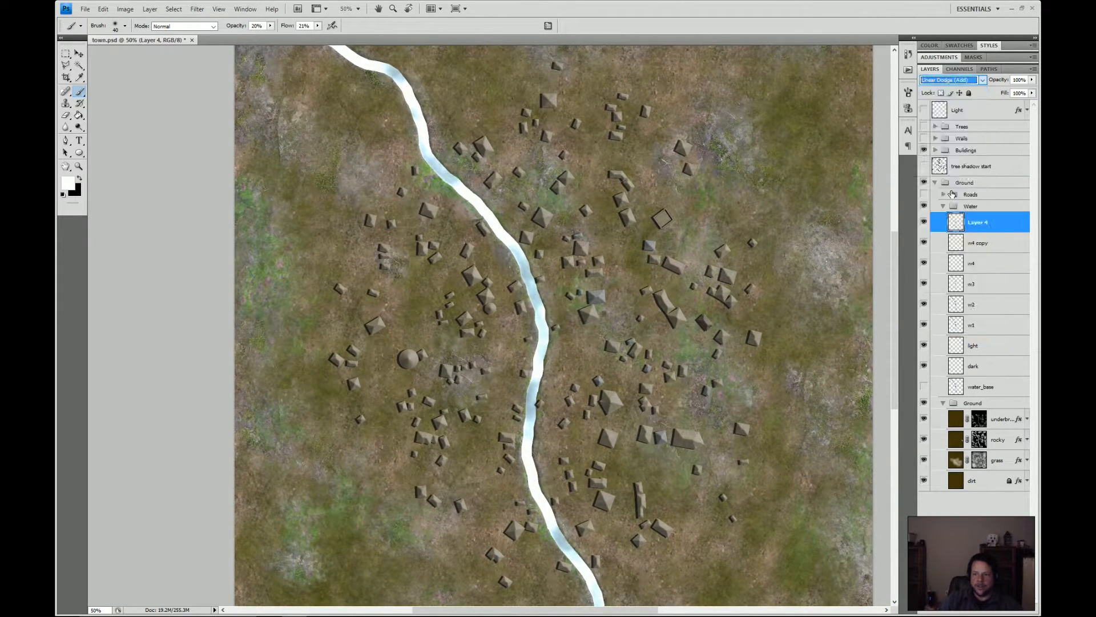
scroll(951, 82, down, 1)
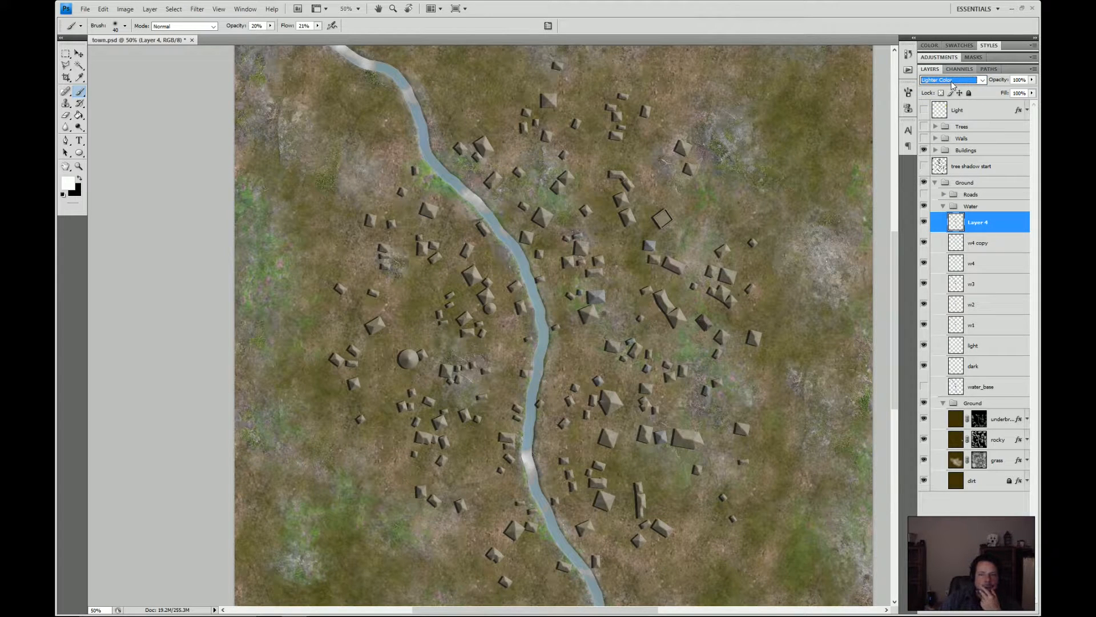
scroll(951, 82, down, 1)
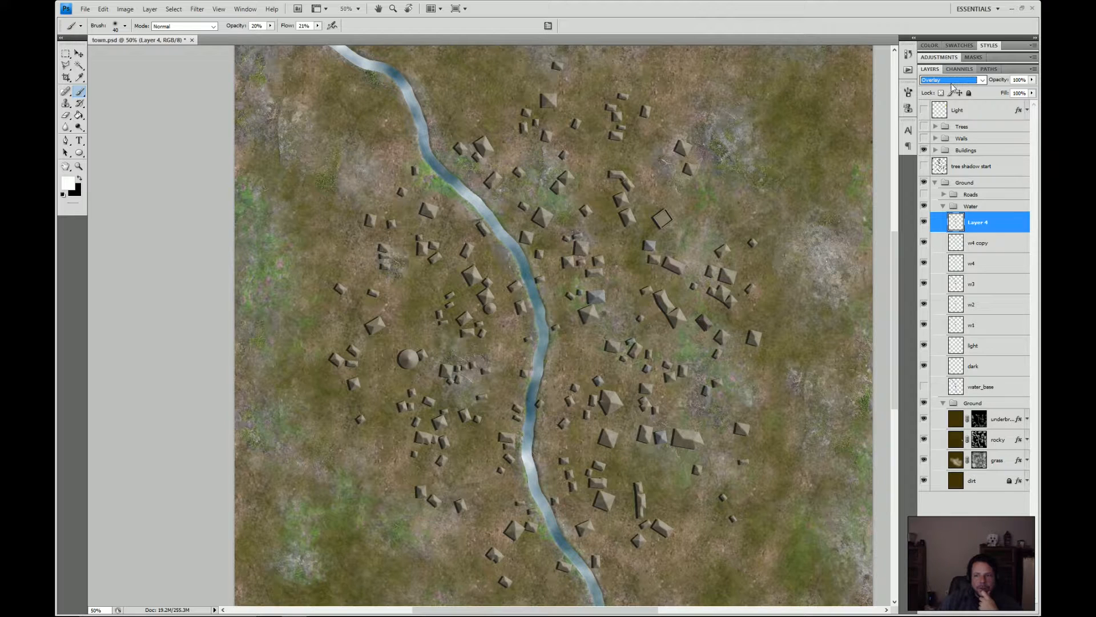
- Compare Soft Light and Pin Light on the clouds layer, keep Soft Light, and lower the layer's opacity to 72%
scroll(953, 86, down, 1)
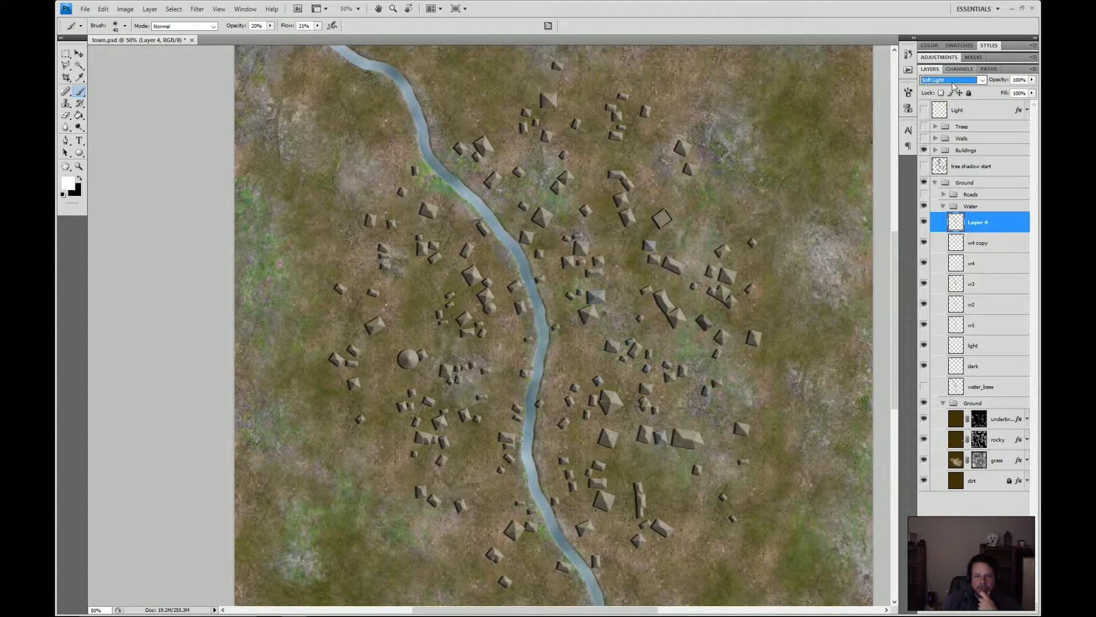
scroll(953, 85, down, 3)
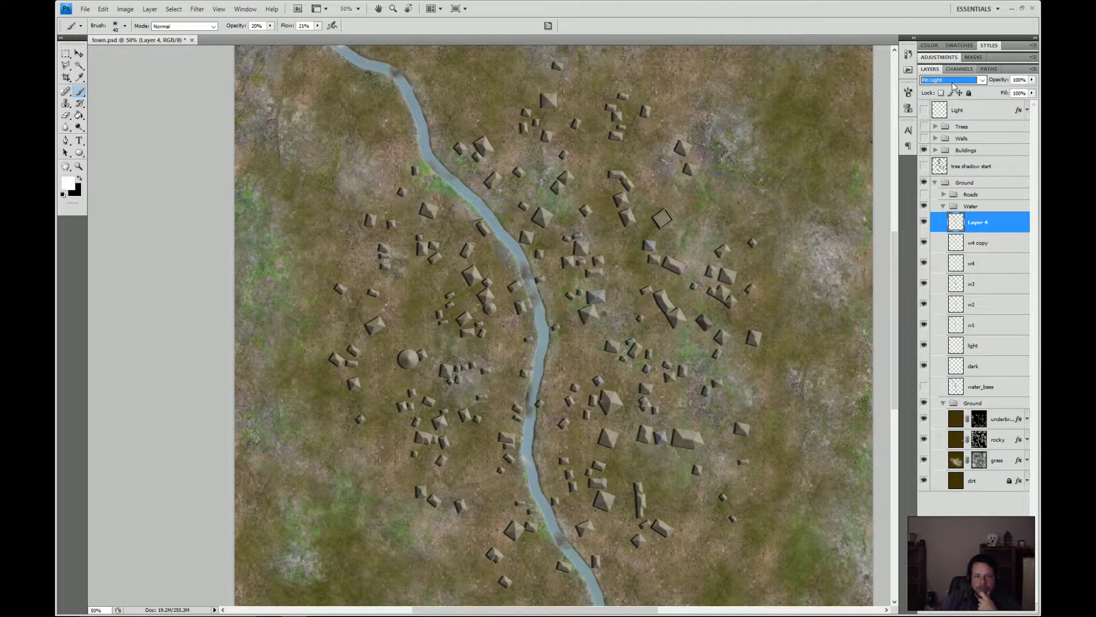
scroll(953, 86, up, 4)
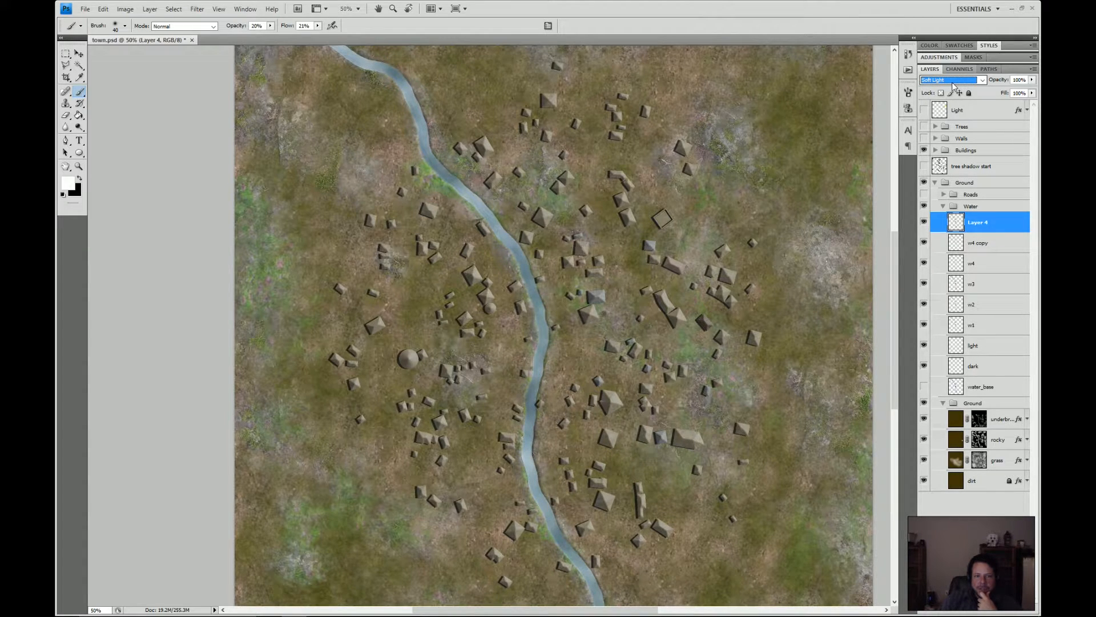
click(1031, 80)
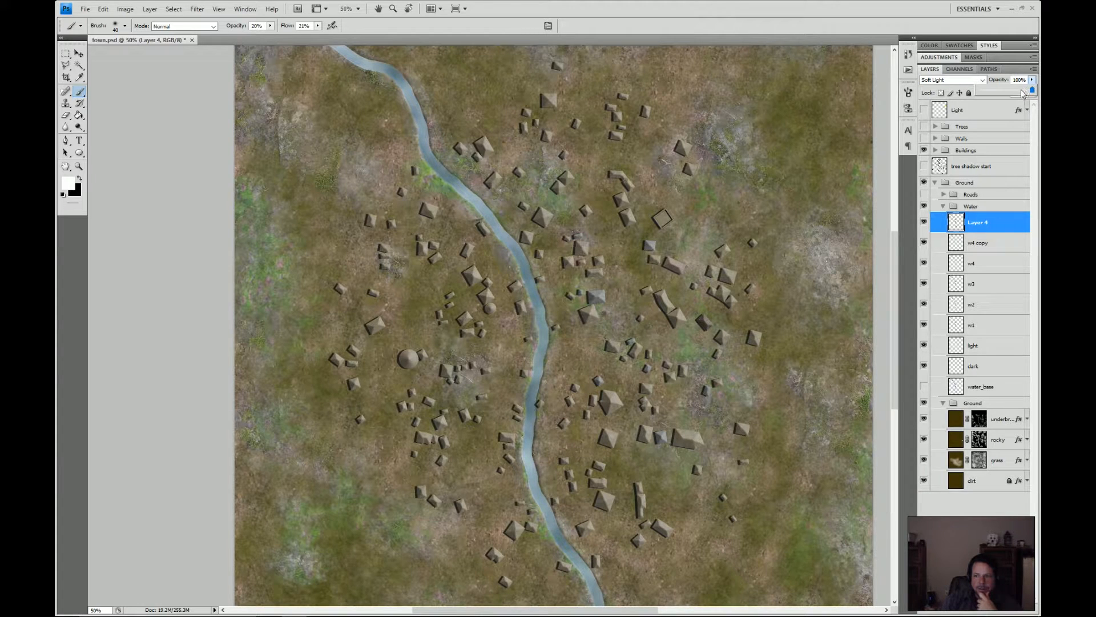
click(1021, 91)
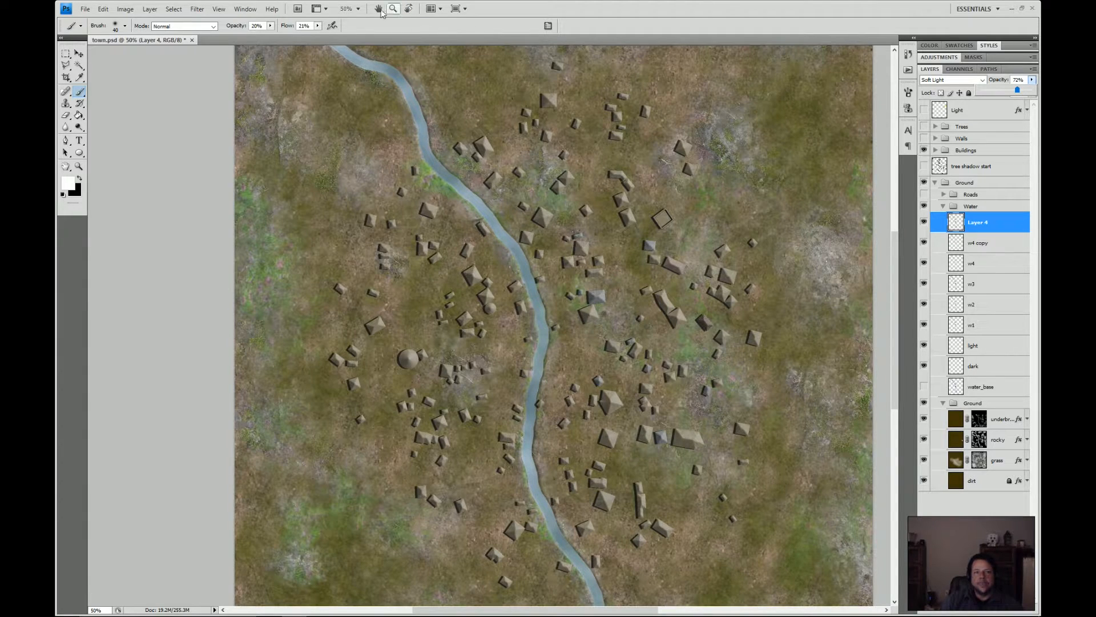
- Inspect the softened clouds effect along the whole course of the river at 100% and 200% zoom
click(359, 9)
click(362, 43)
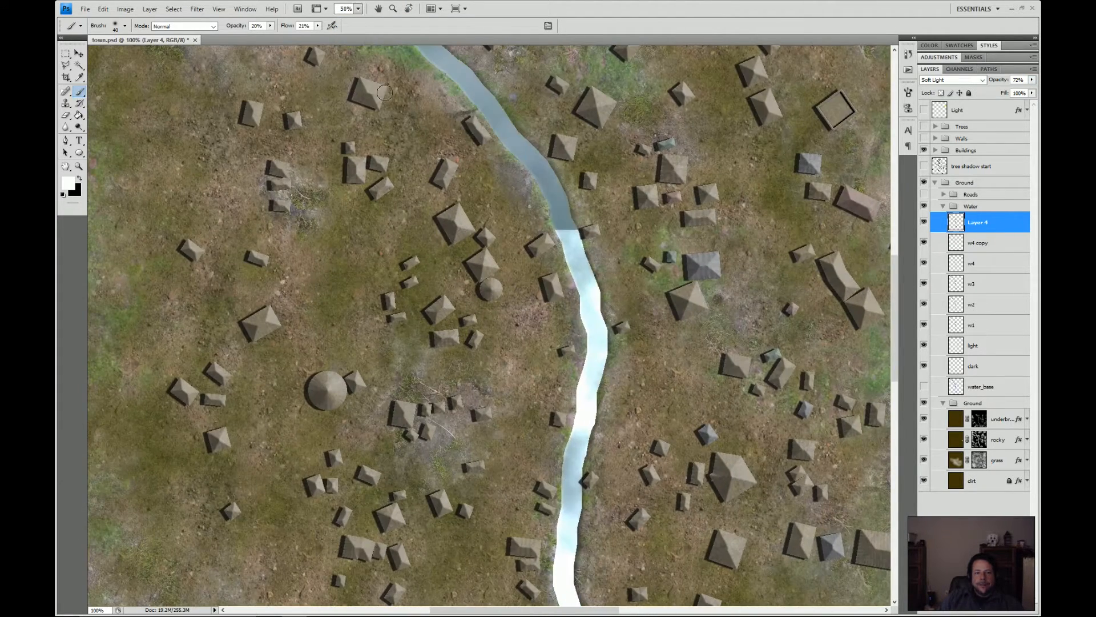
drag(473, 106, 563, 447)
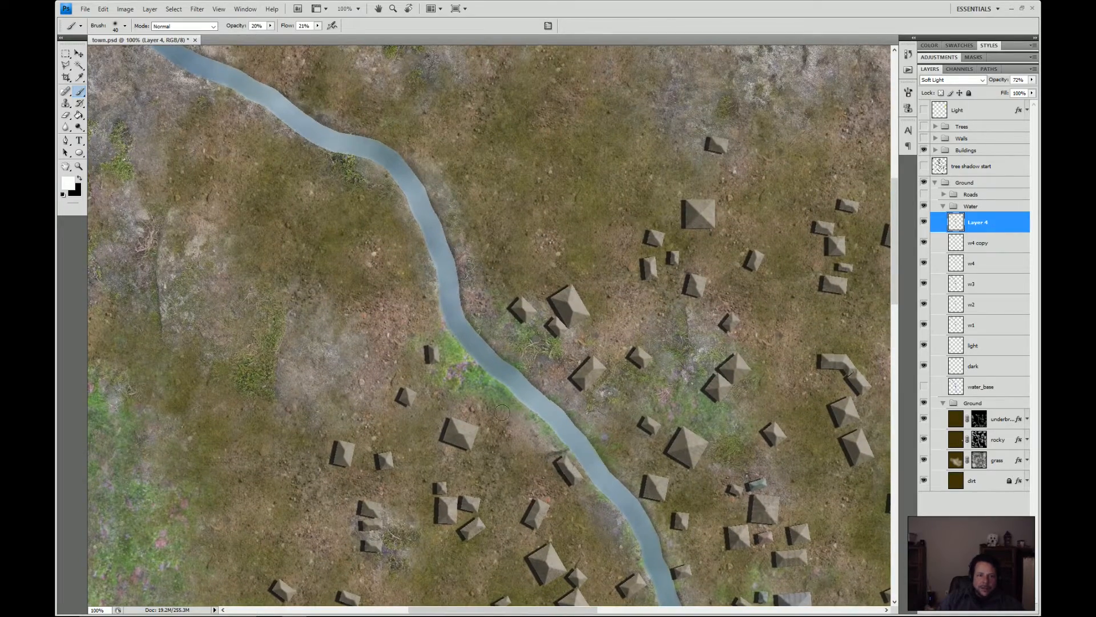
click(359, 9)
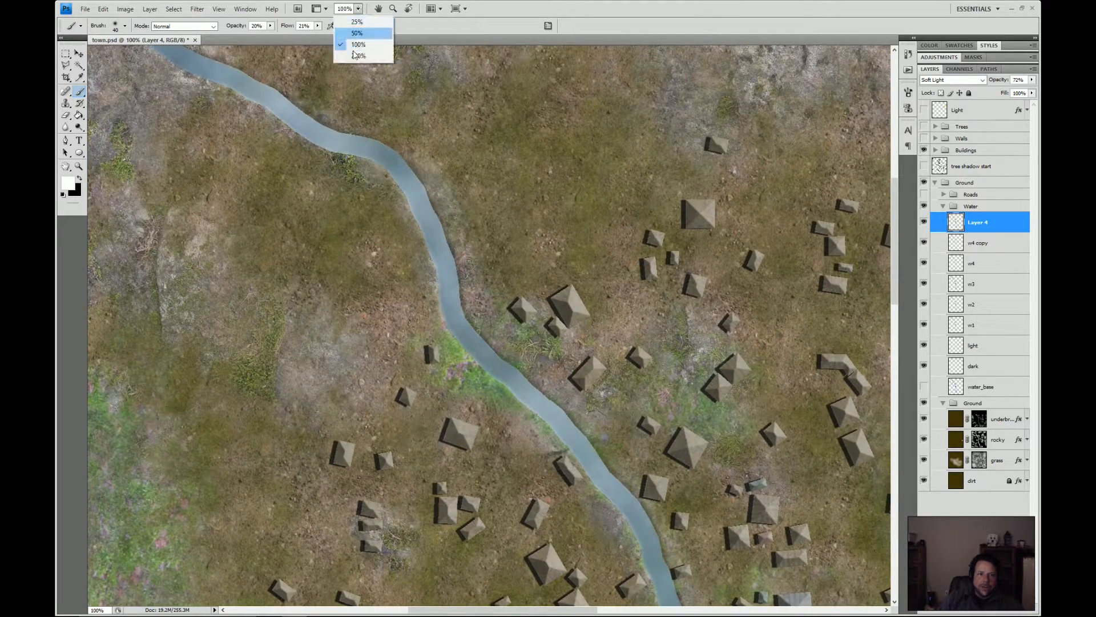
click(362, 53)
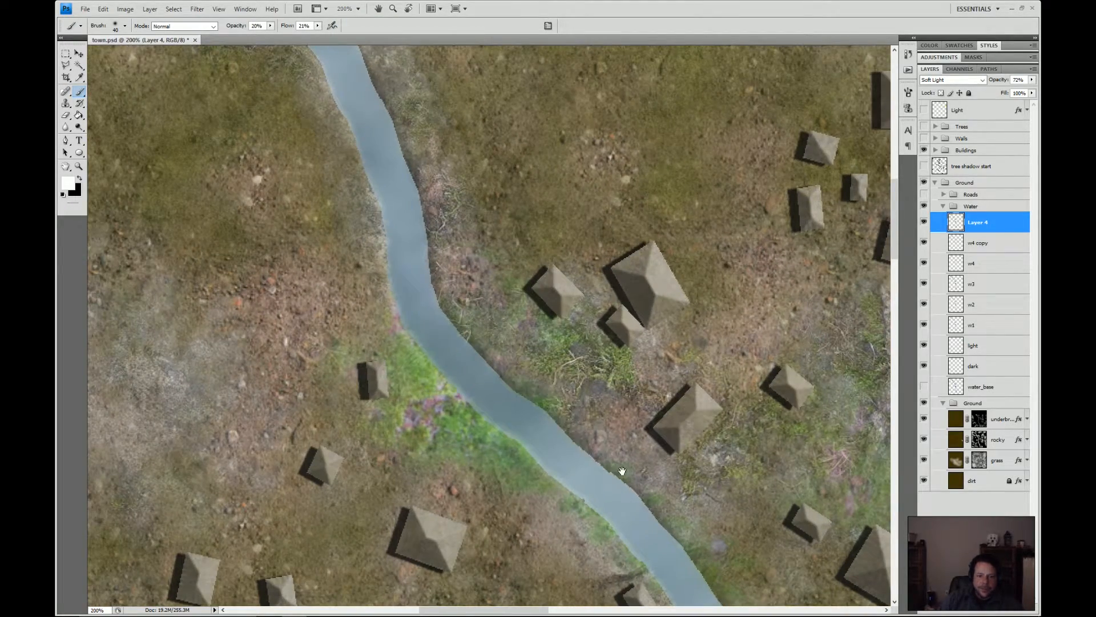
drag(619, 466, 484, 167)
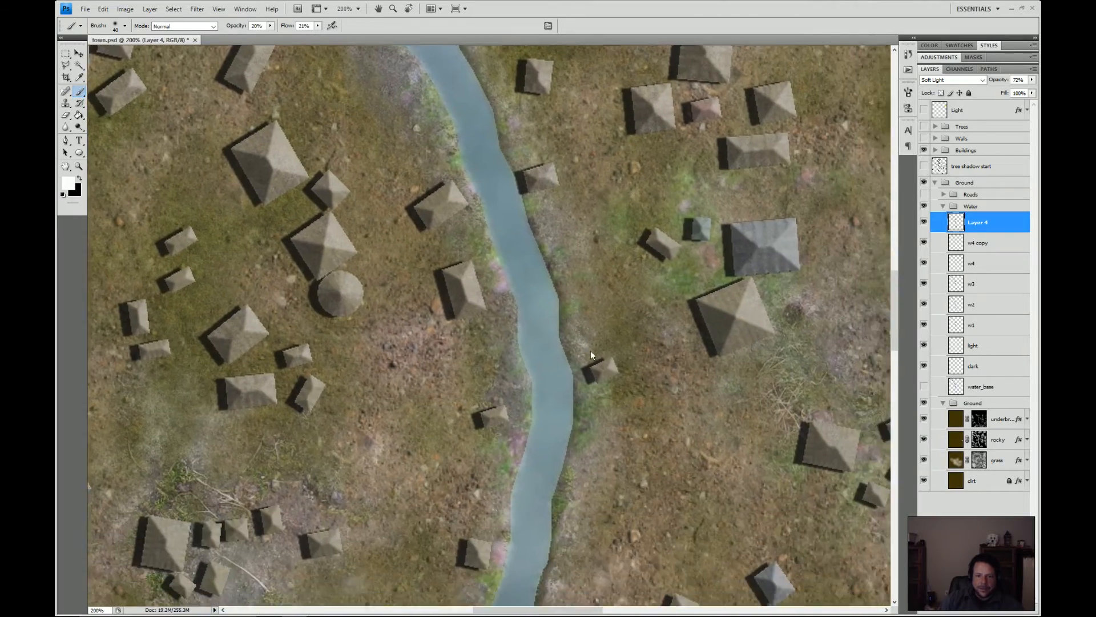
drag(610, 368, 584, 137)
drag(576, 383, 589, 137)
drag(576, 405, 581, 247)
drag(578, 373, 514, 201)
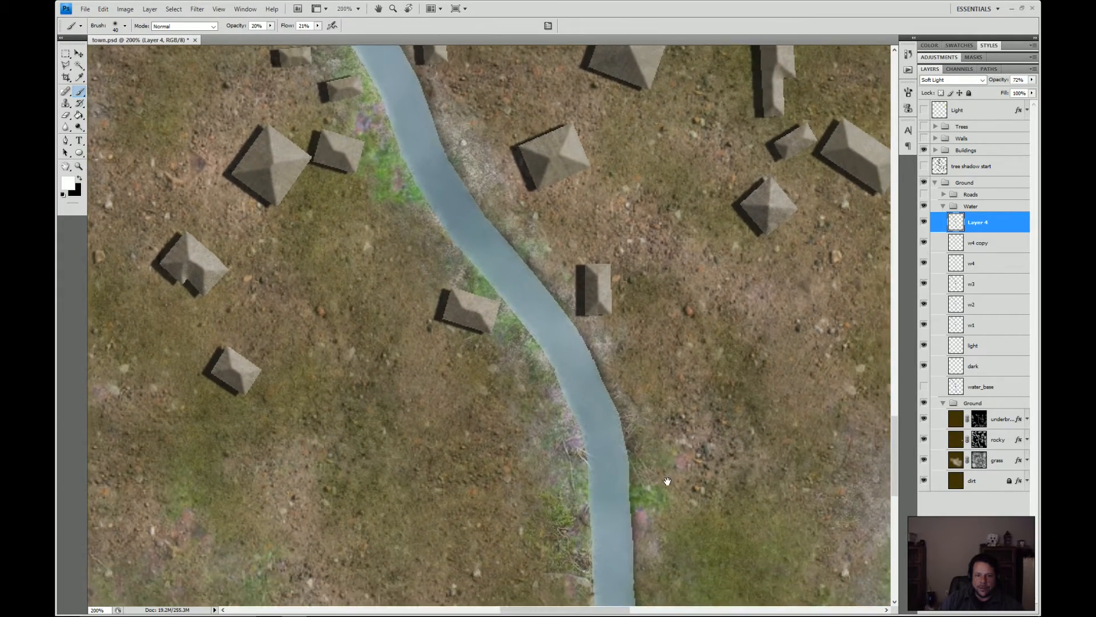
drag(666, 482, 643, 409)
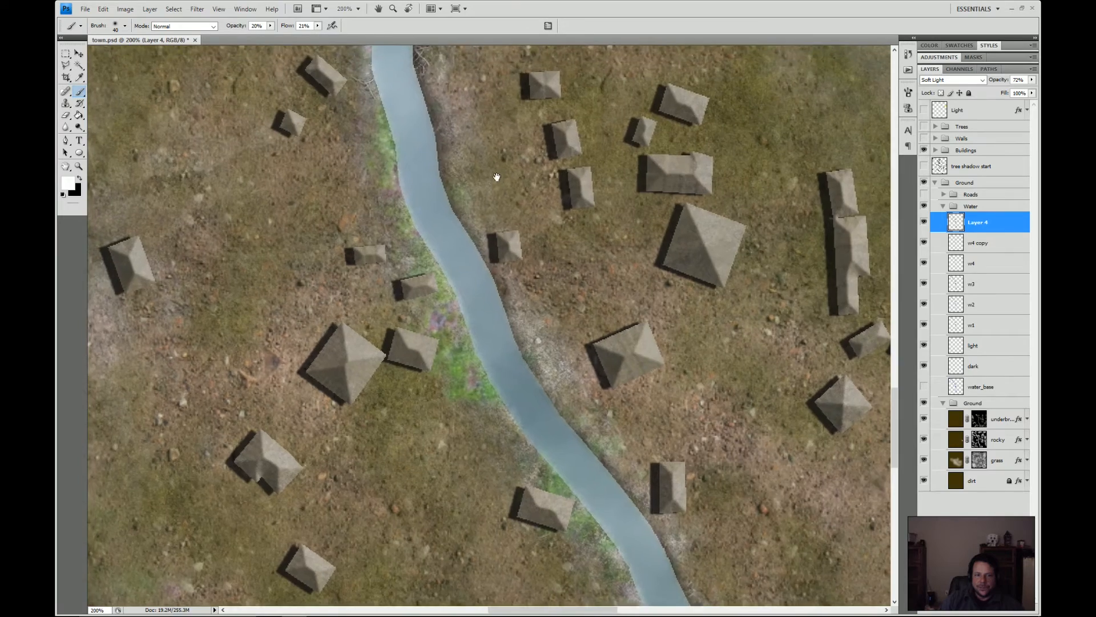
drag(497, 177, 616, 352)
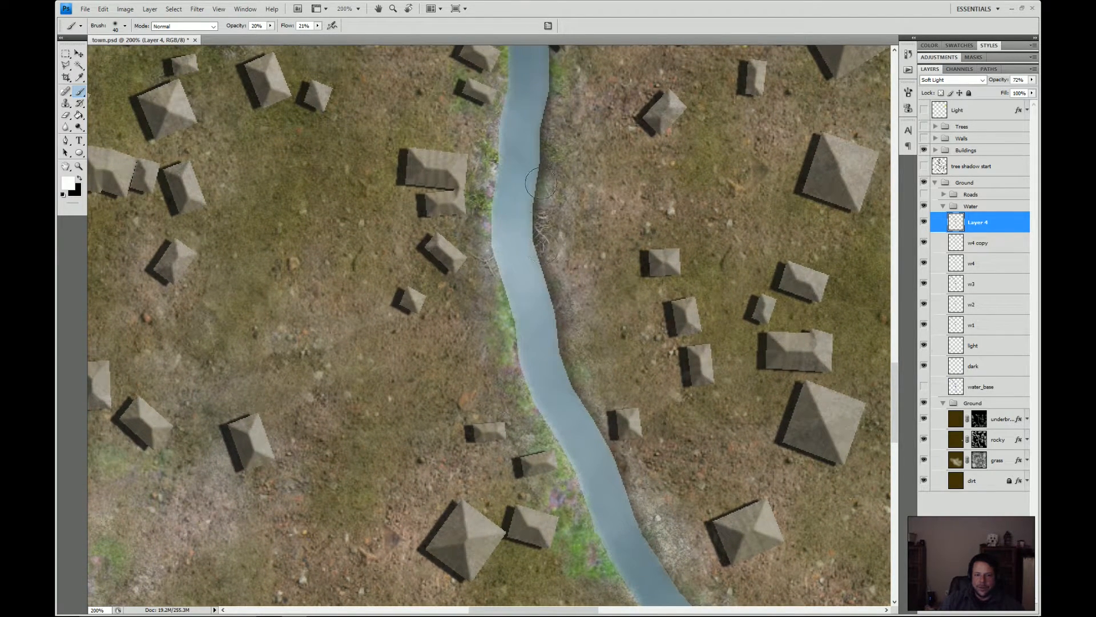
drag(699, 441, 619, 491)
drag(555, 163, 573, 343)
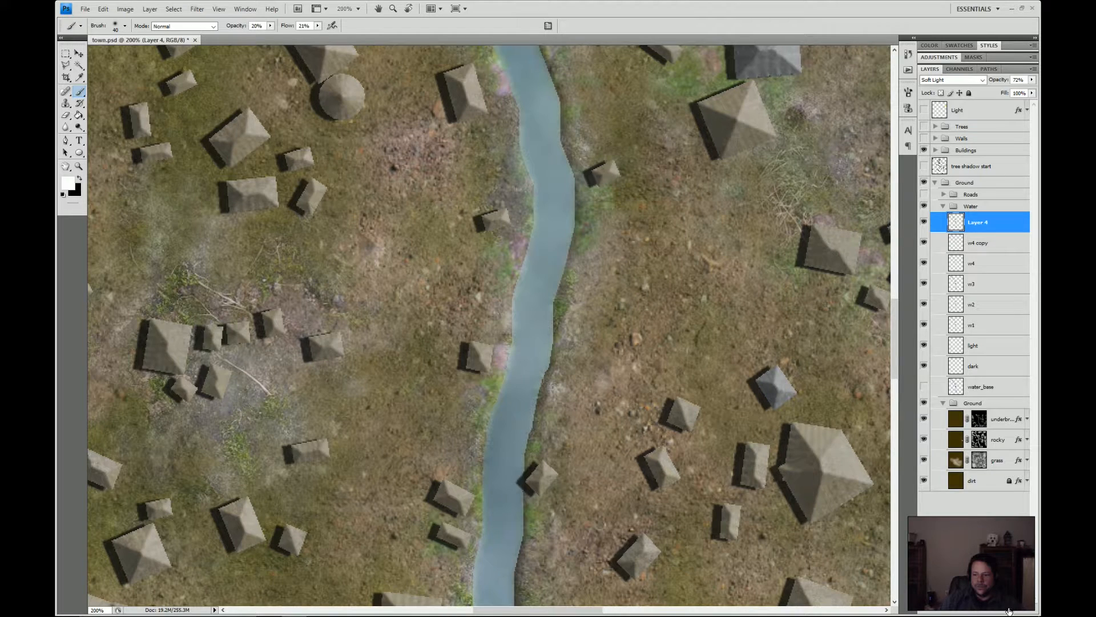
- Add a new layer above w4 copy with the river shape selected and sample the river's blue-gray as the fill colour
click(986, 245)
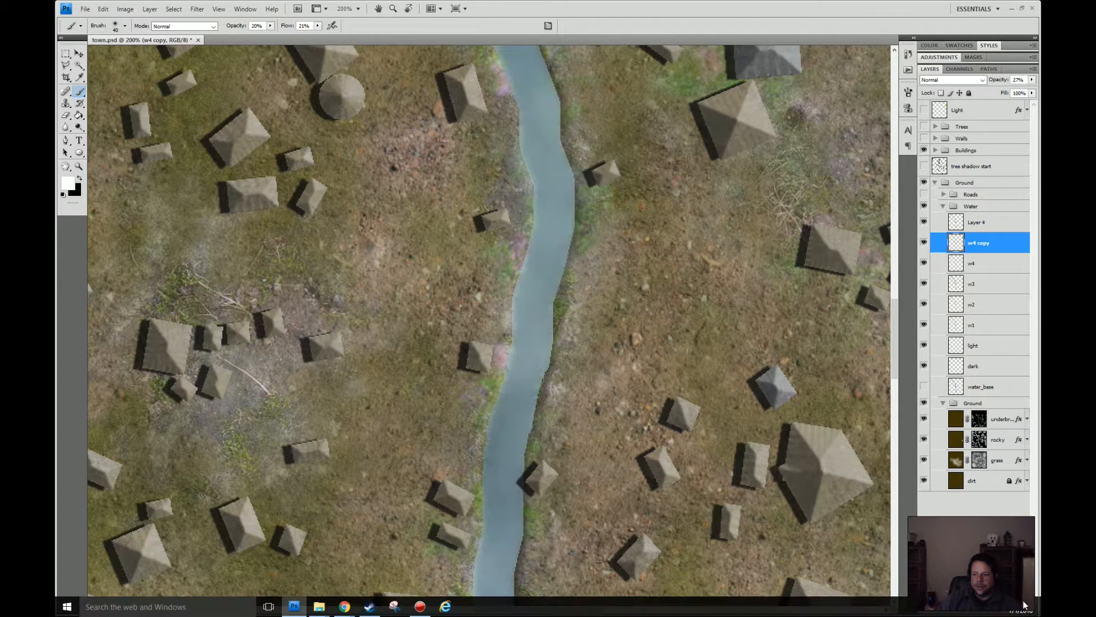
click(1005, 608)
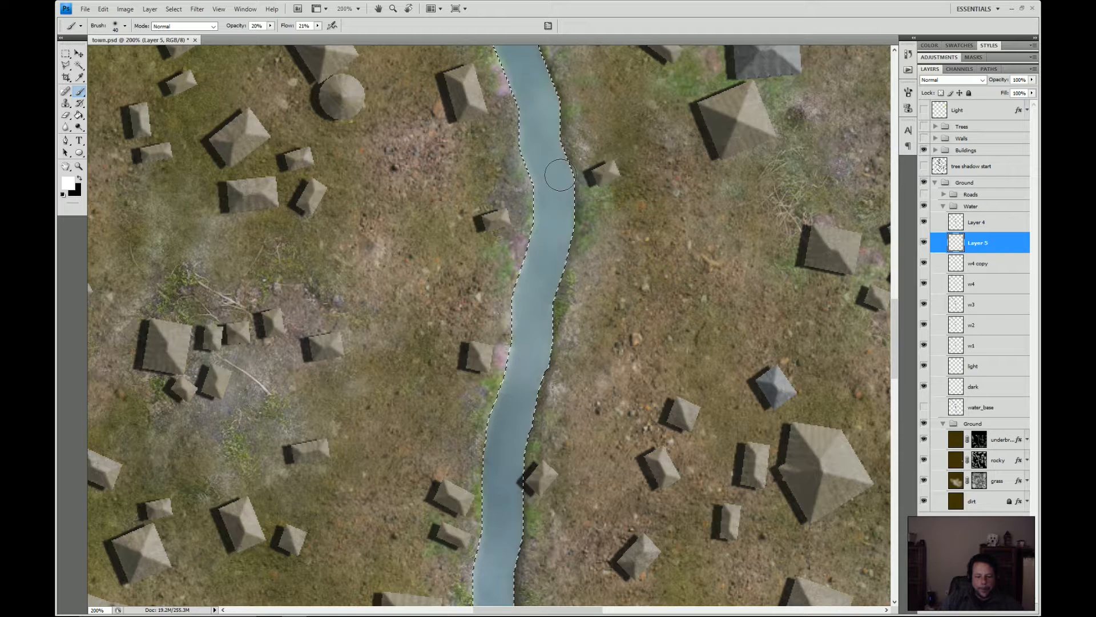
key(g)
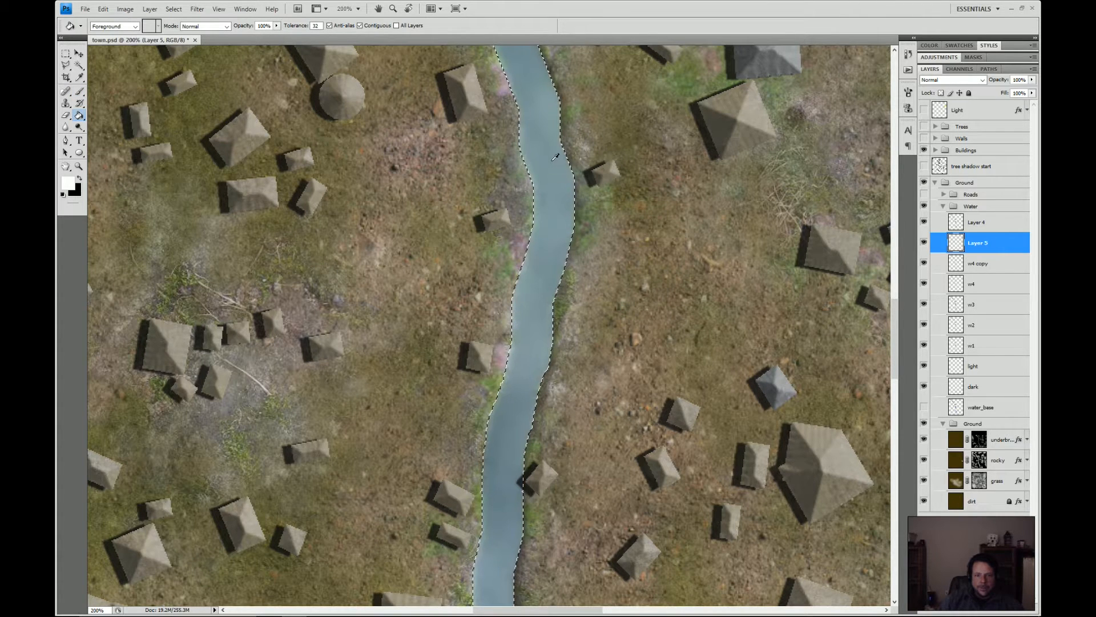
alt+click(549, 166)
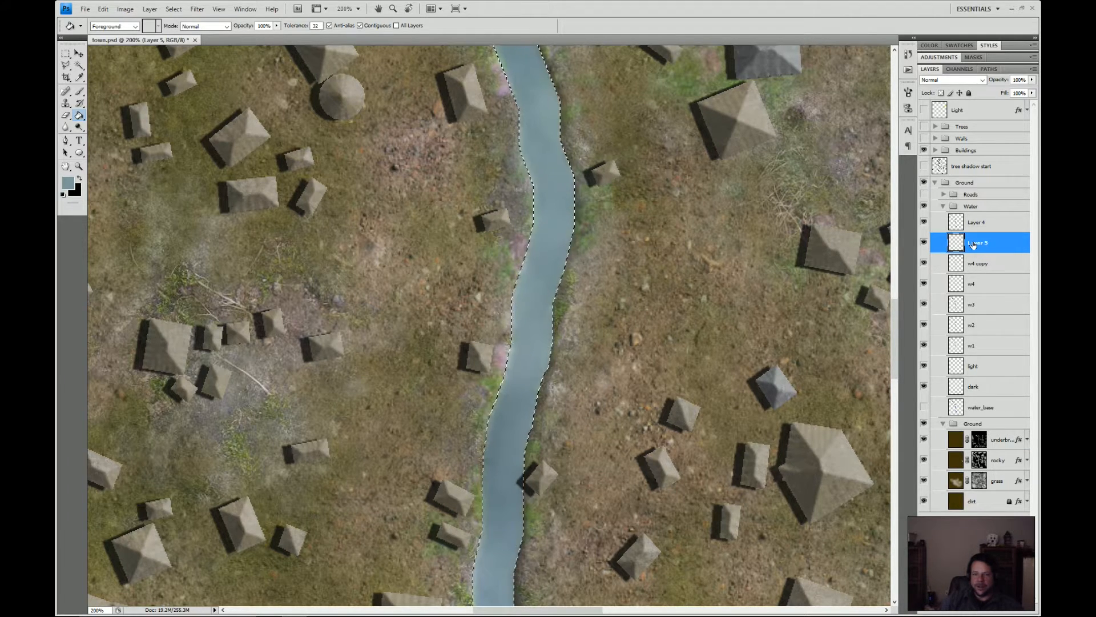
- Expand the river selection slightly beyond the banks and feather its edges
click(172, 10)
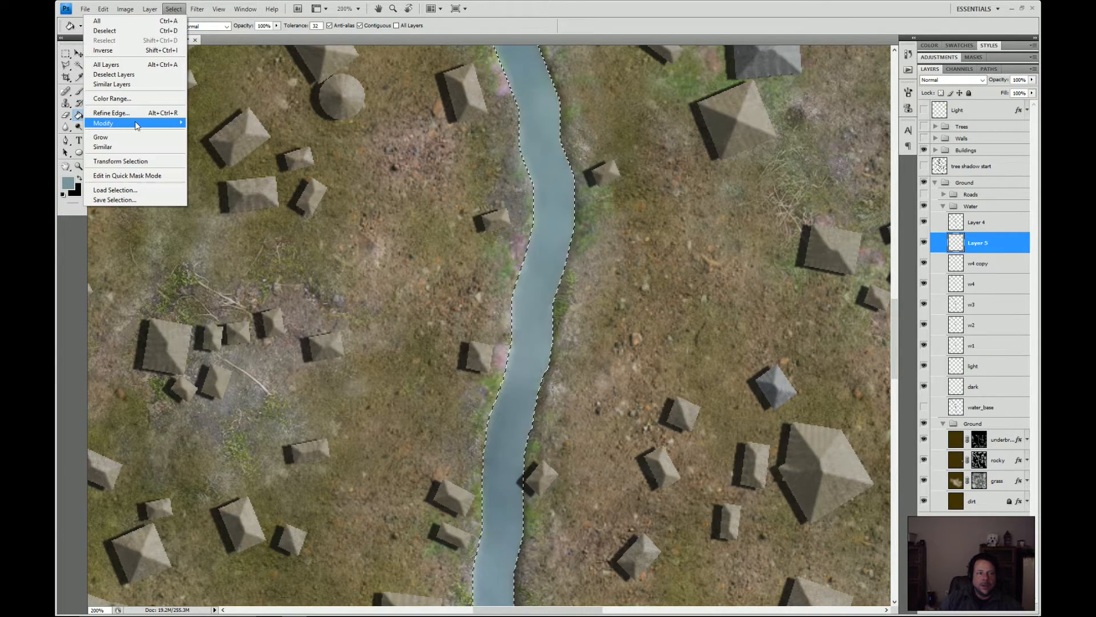
mouse_move(137, 124)
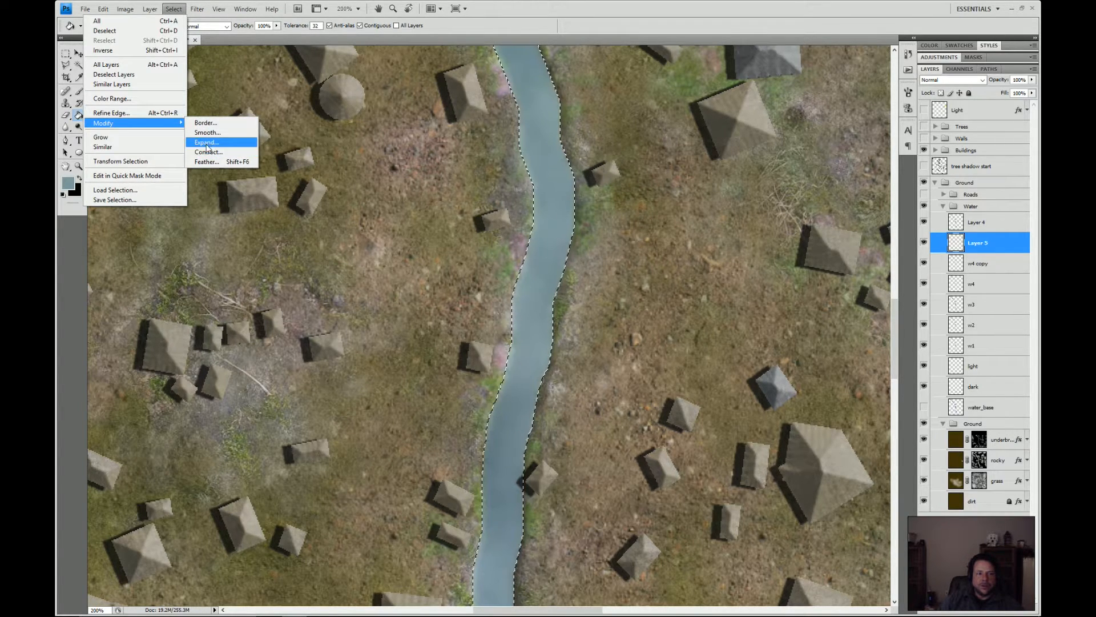
click(207, 146)
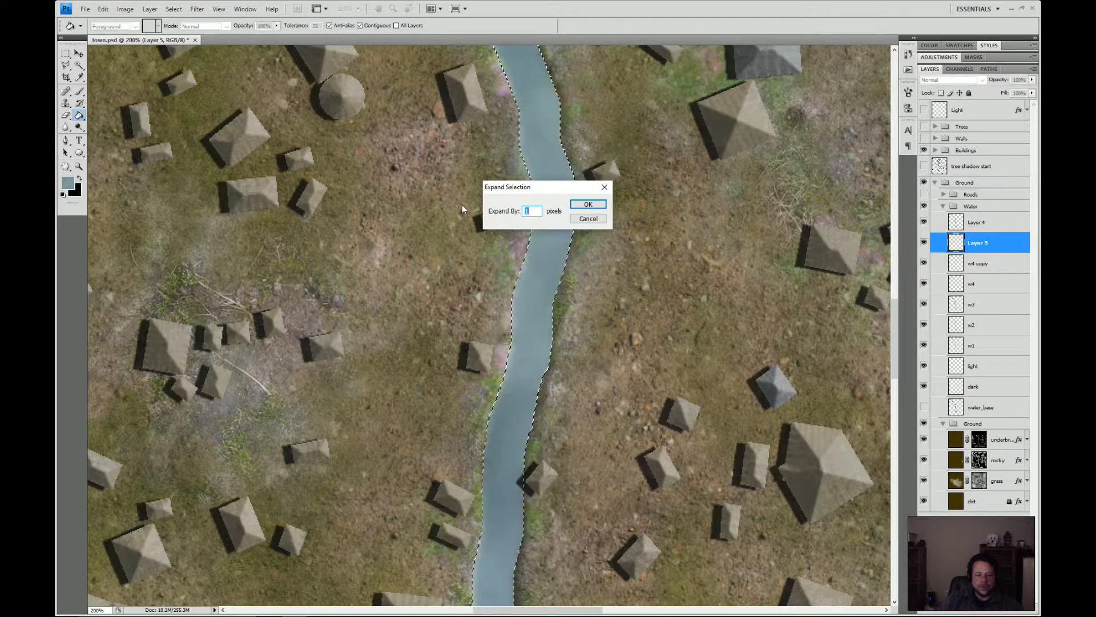
click(588, 204)
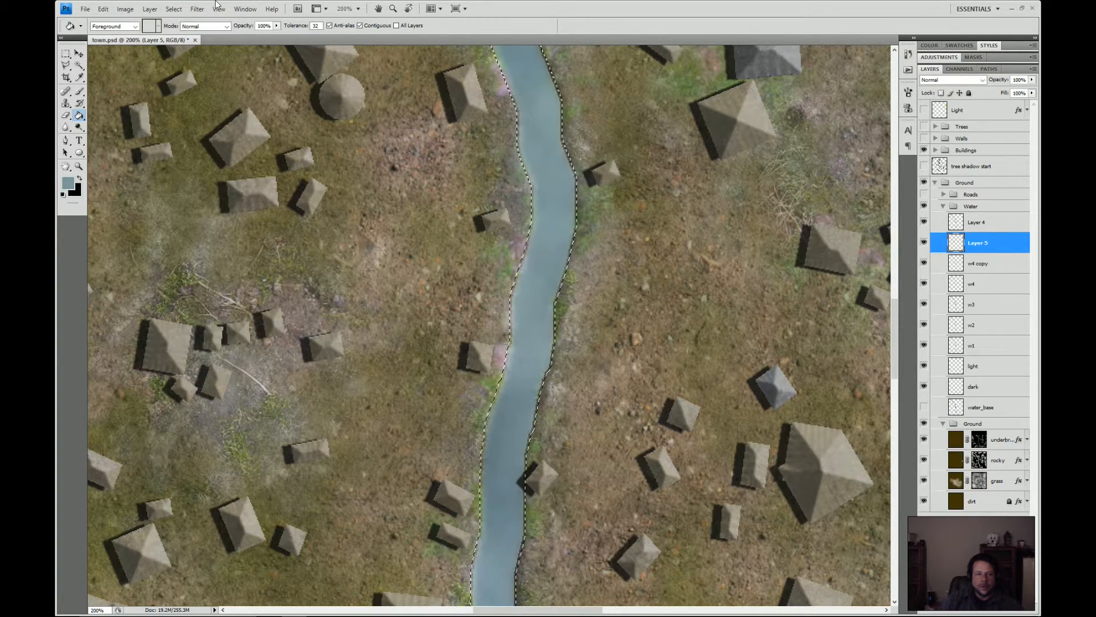
click(174, 9)
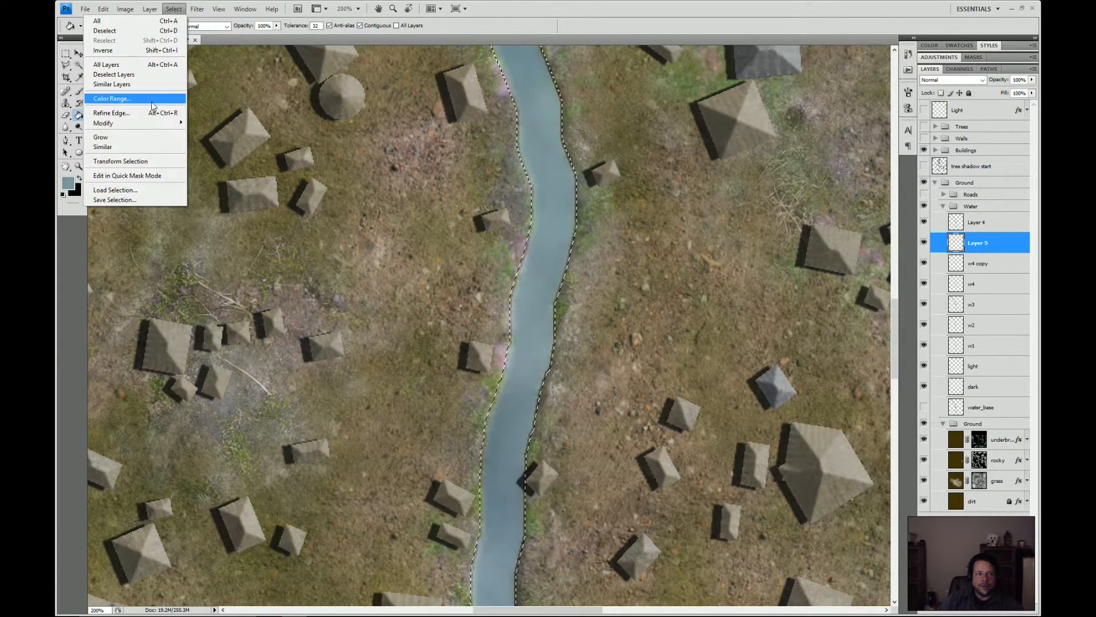
mouse_move(165, 123)
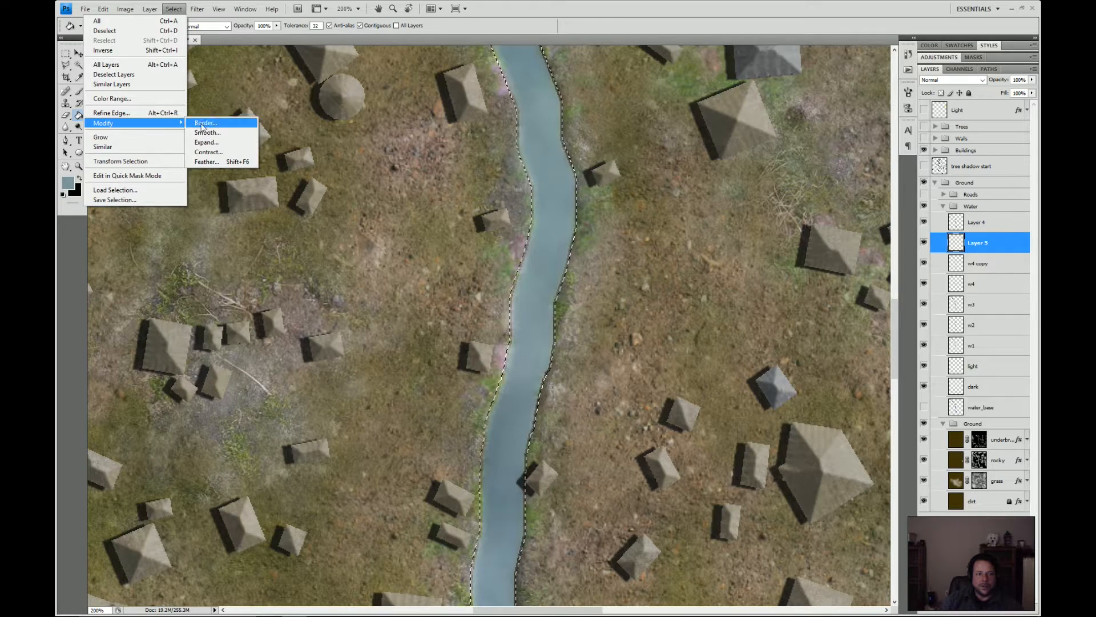
click(204, 161)
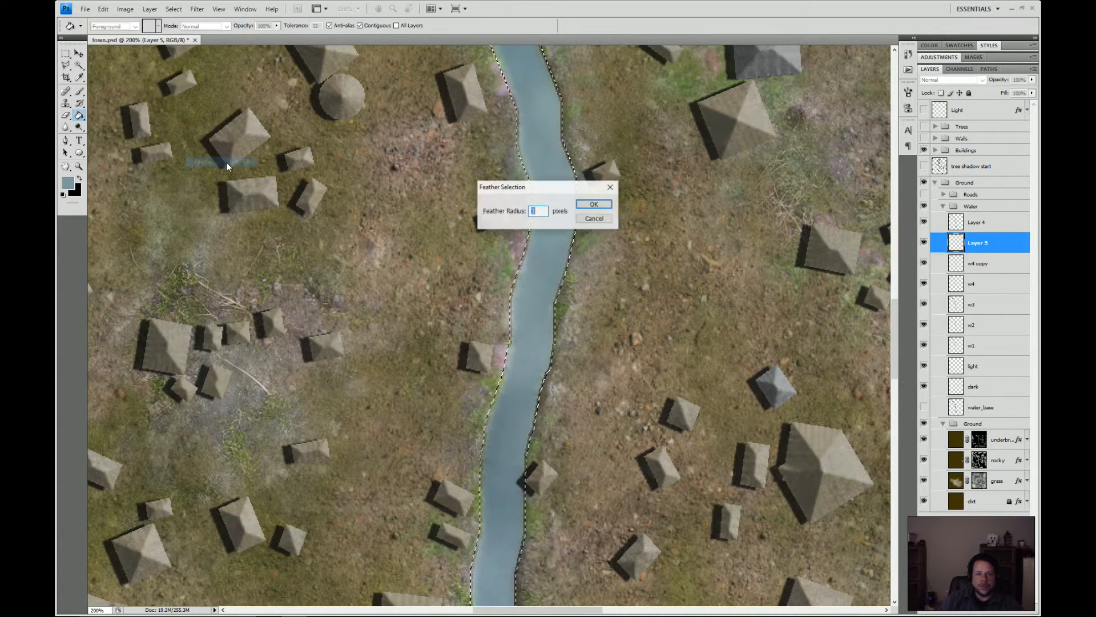
click(588, 206)
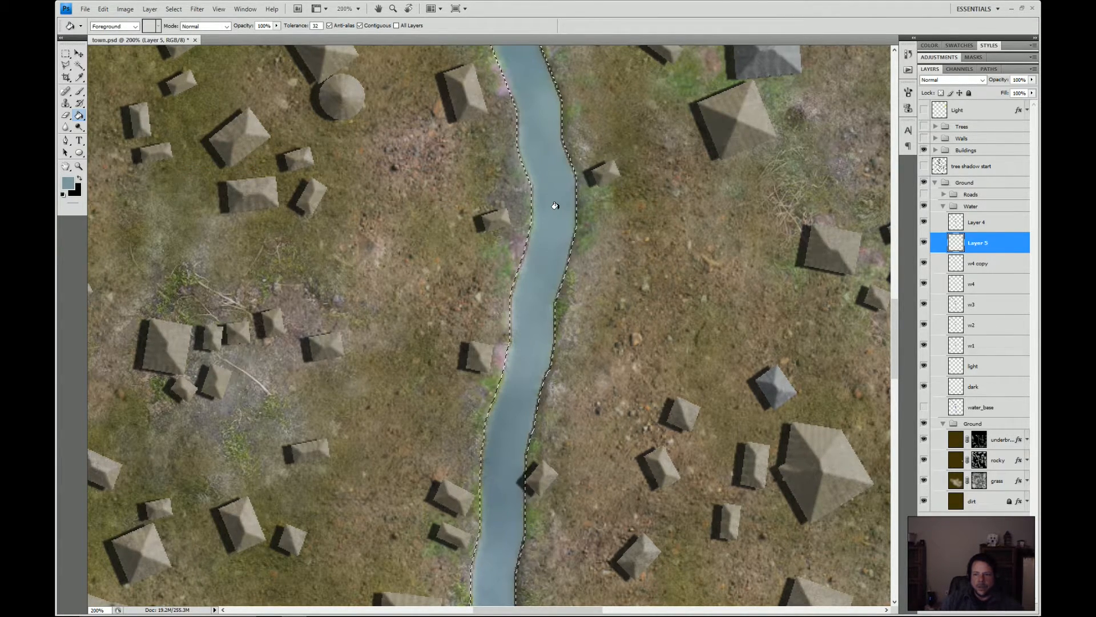
- Fill the feathered river selection with the sampled blue-gray, deselect, and set Layer 5 to Overlay at 68% opacity
click(557, 207)
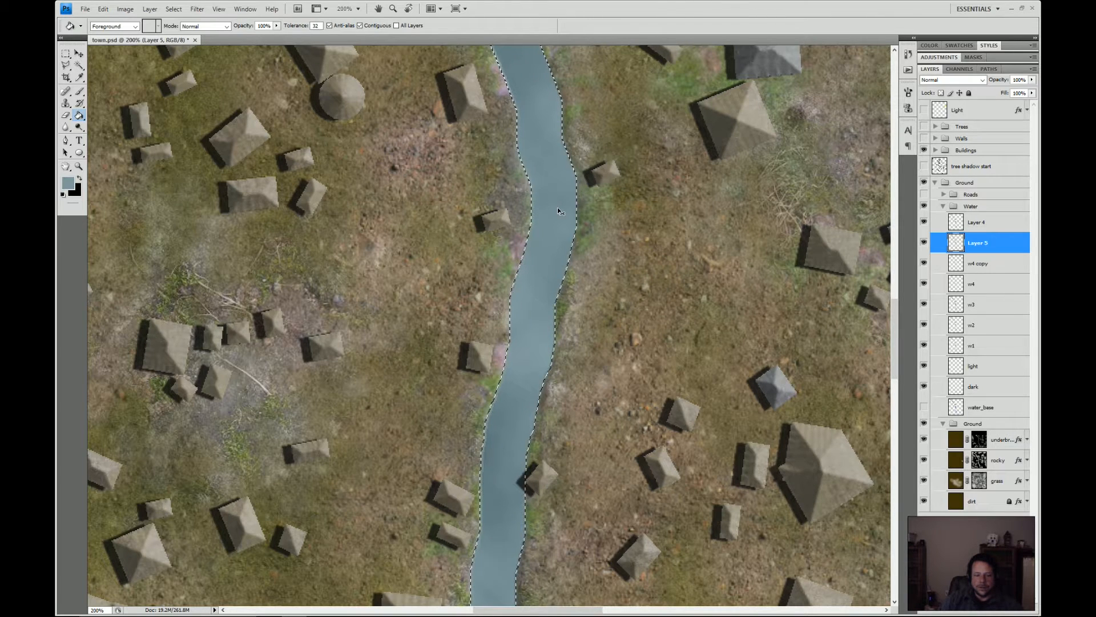
key(ctrl+d)
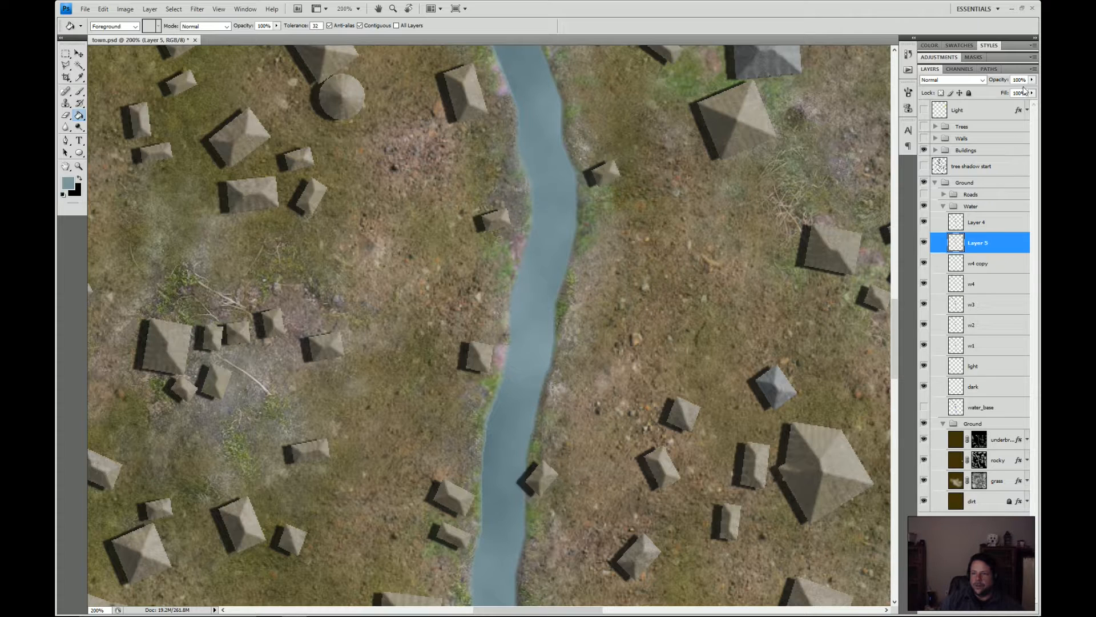
drag(1032, 83, 993, 91)
click(953, 80)
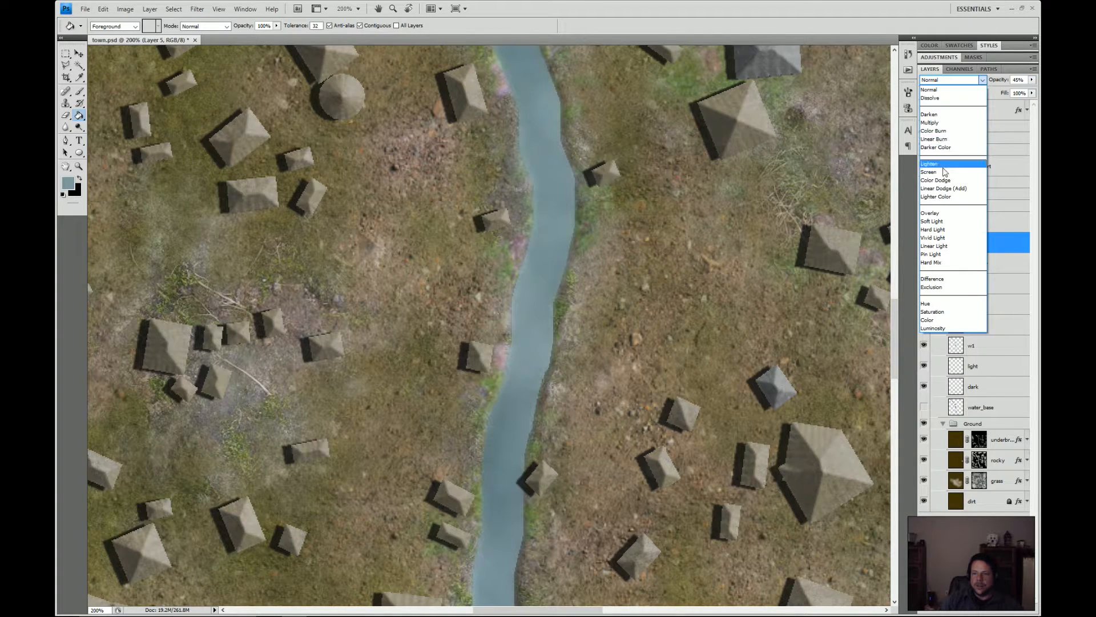
click(937, 214)
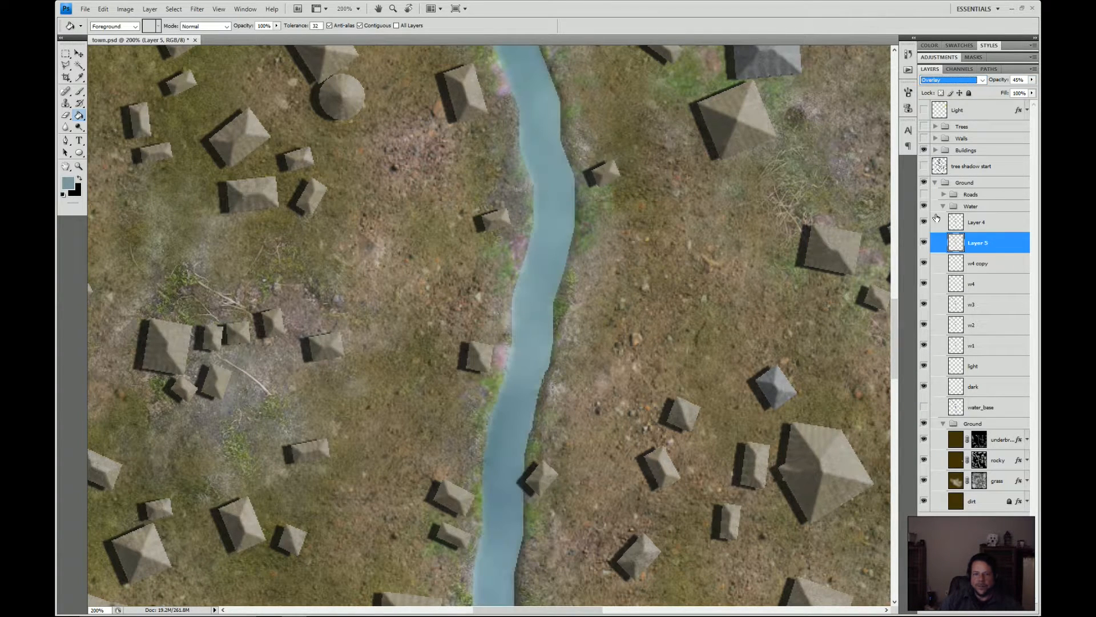
click(1032, 80)
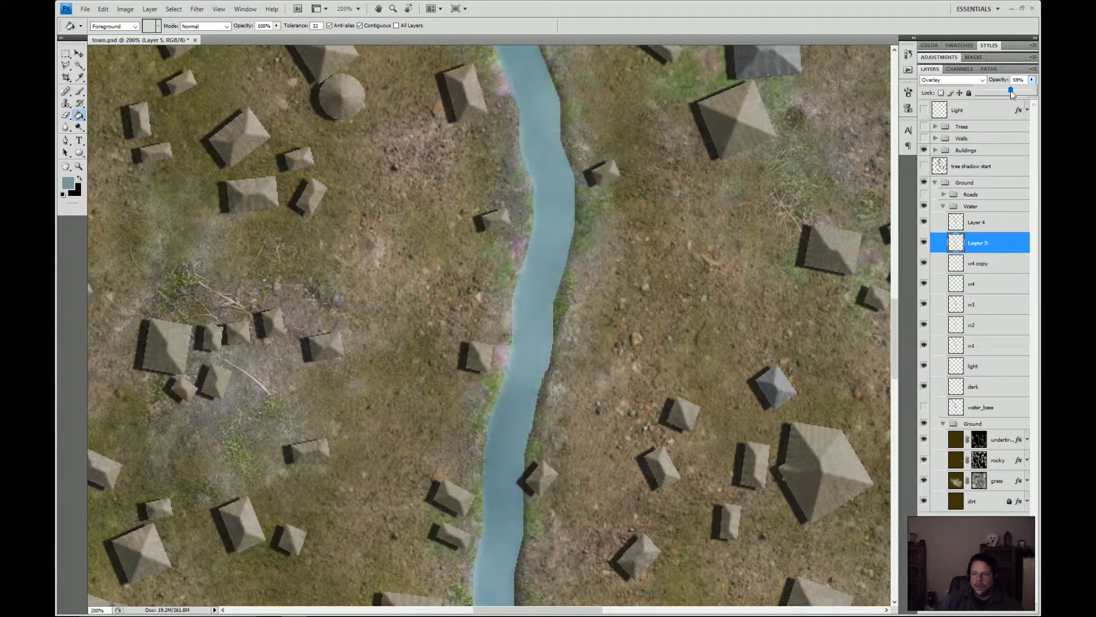
drag(1015, 91, 1019, 90)
- Move Layer 5 down to directly above w1 and raise its opacity to 100%
drag(986, 245, 993, 345)
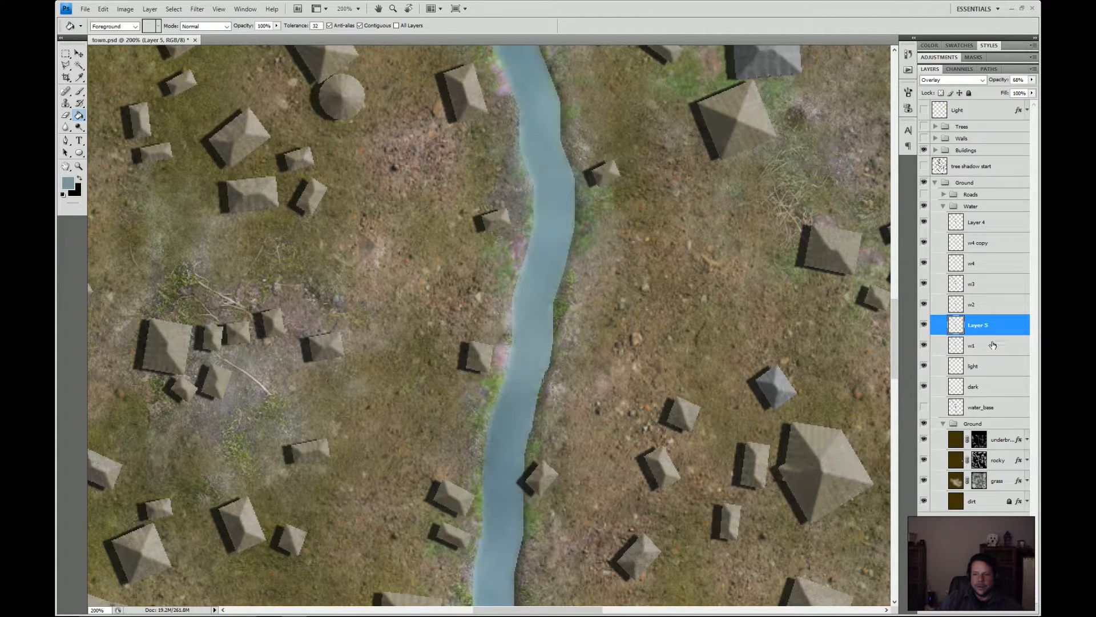
click(1032, 80)
drag(1018, 89, 1026, 89)
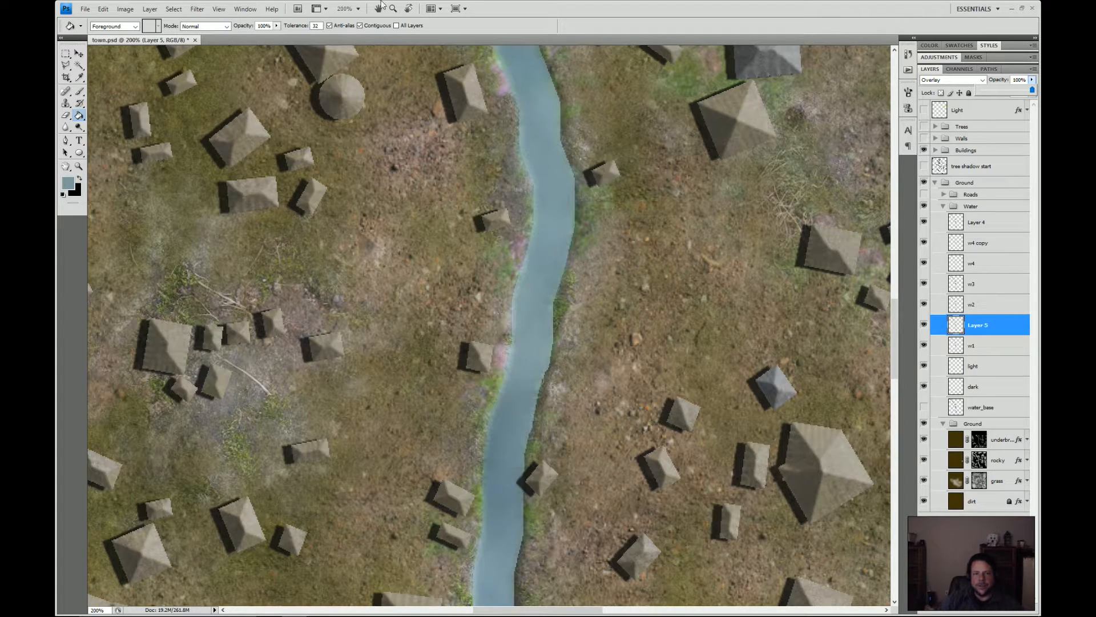
click(358, 9)
click(348, 34)
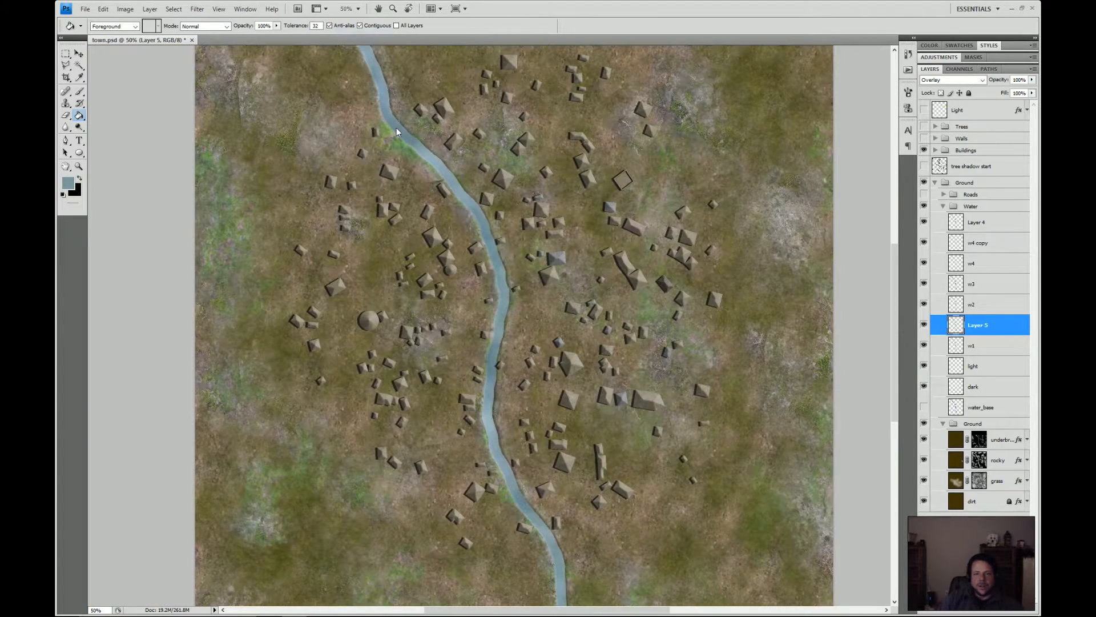
drag(513, 369, 640, 495)
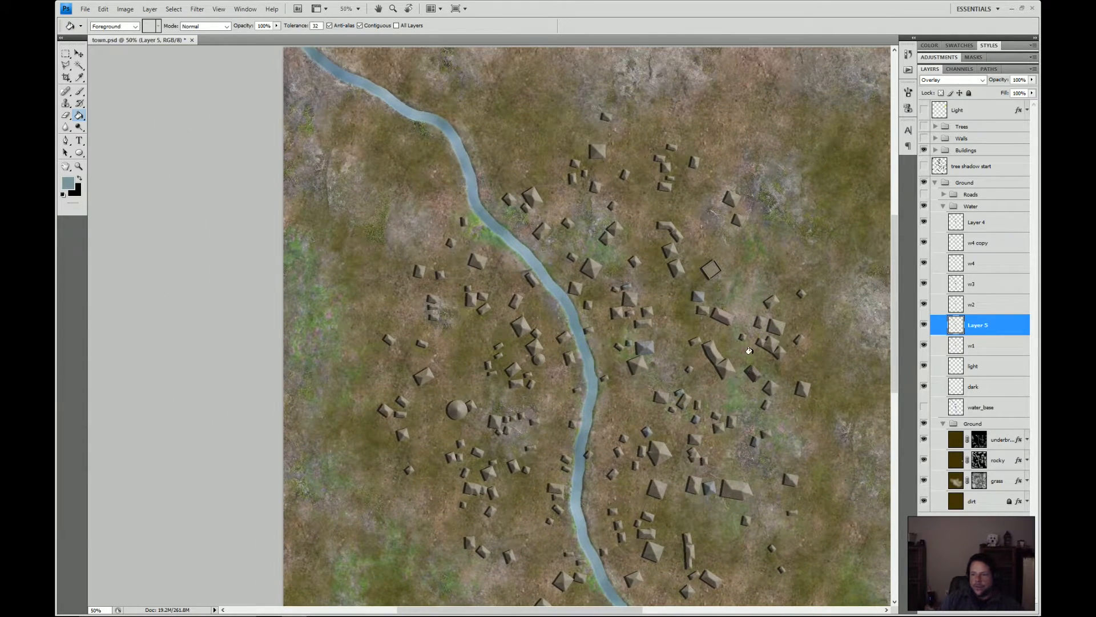
- Add a new layer above underbrush in the inner Ground group and hide the Water group
click(943, 206)
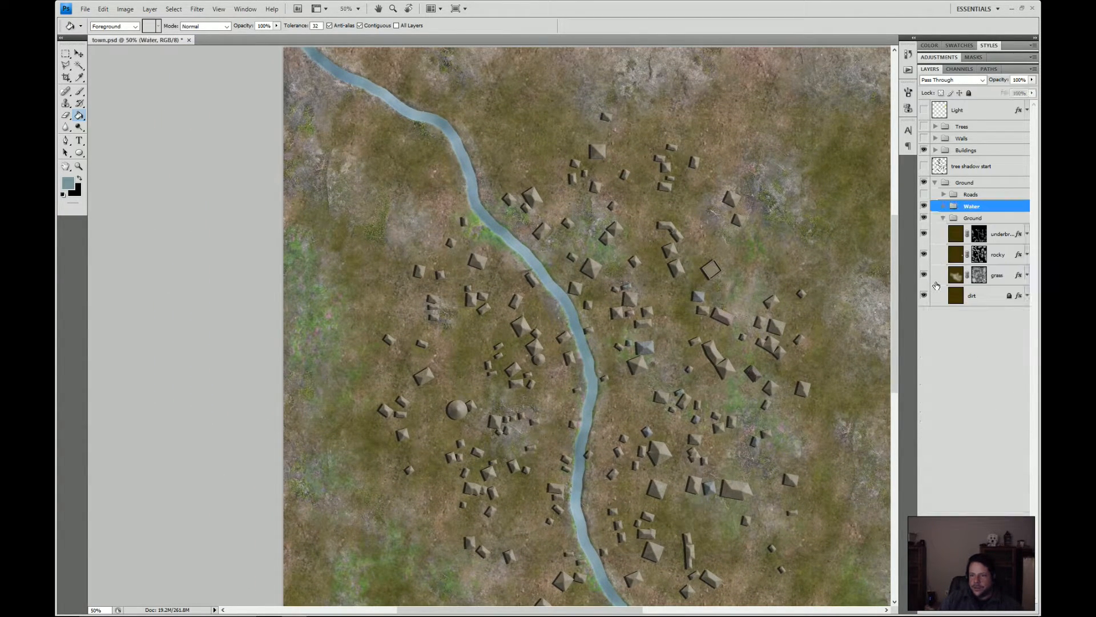
click(996, 240)
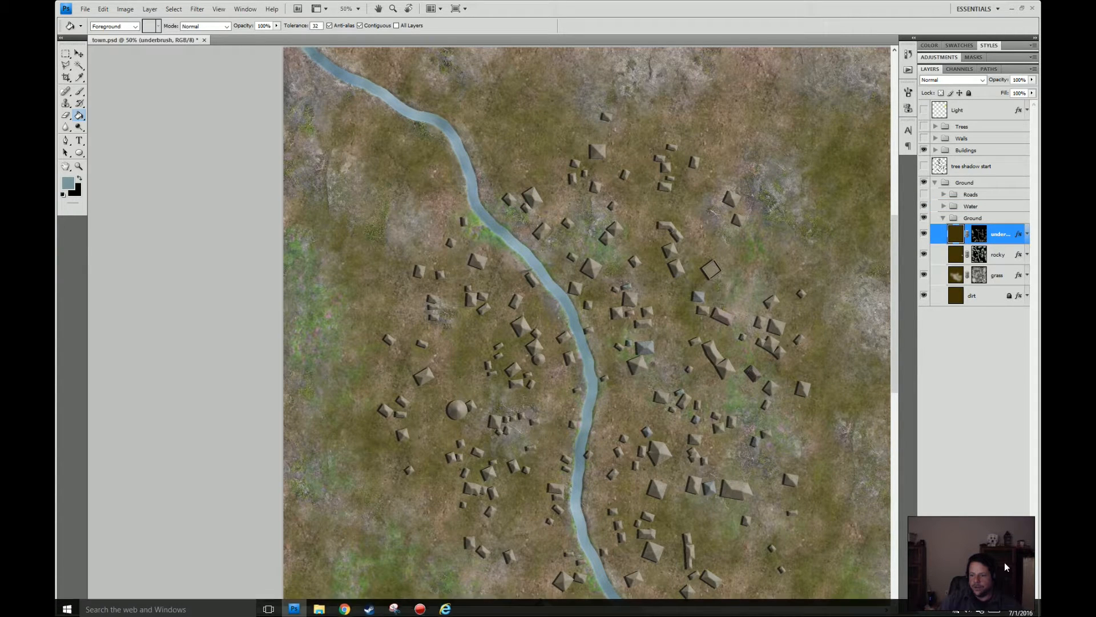
click(1011, 606)
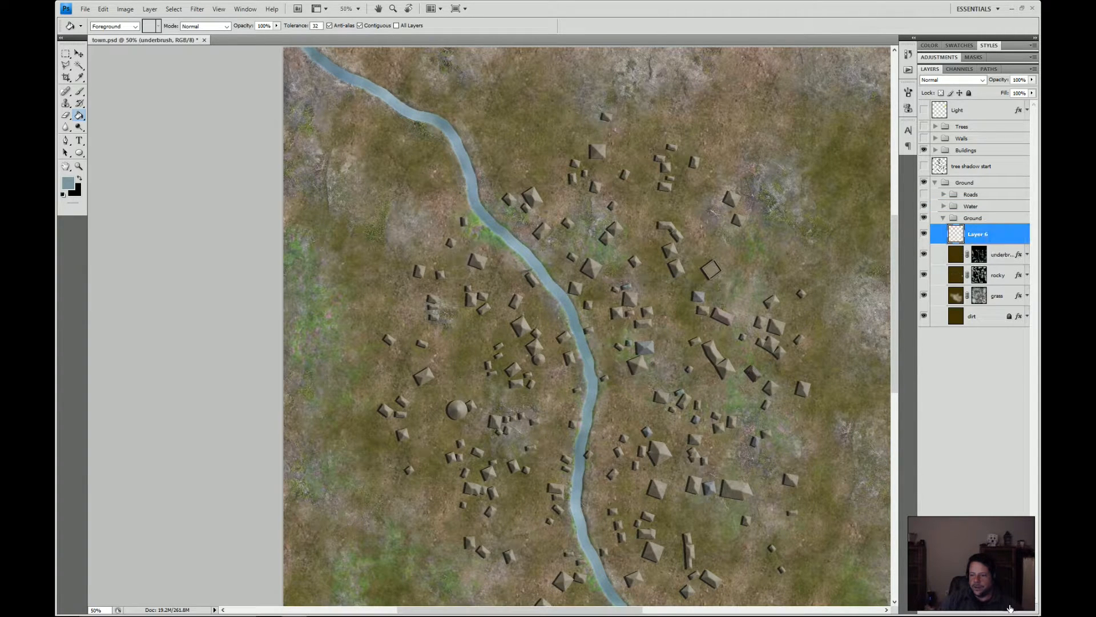
click(924, 206)
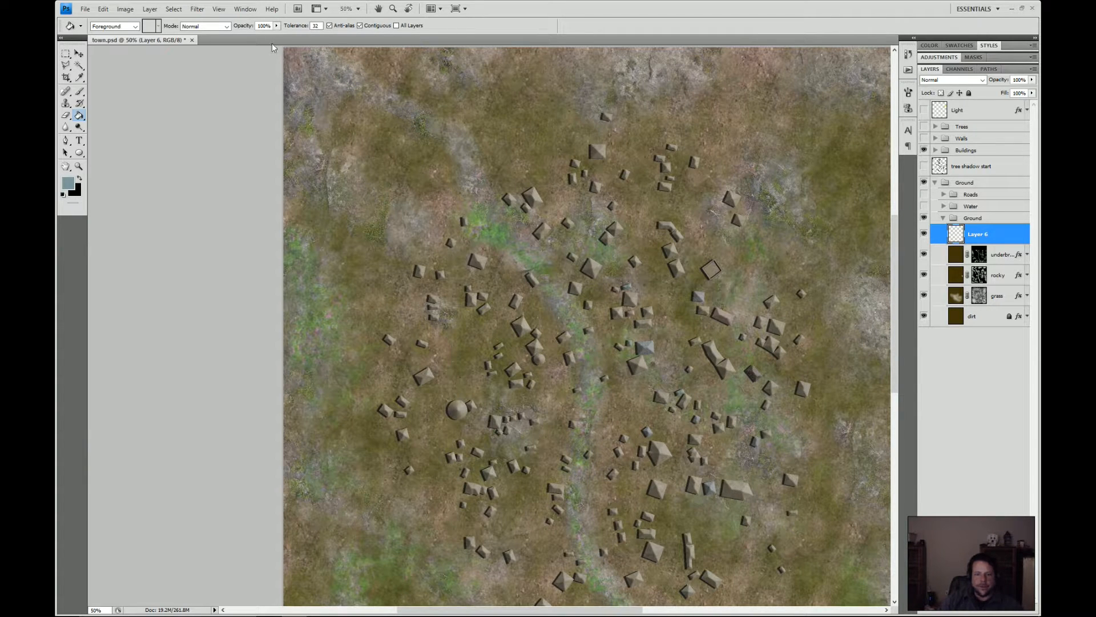
- Shrink the Photoshop window, move it aside and bring the Textures folder window into view beside it
click(1022, 9)
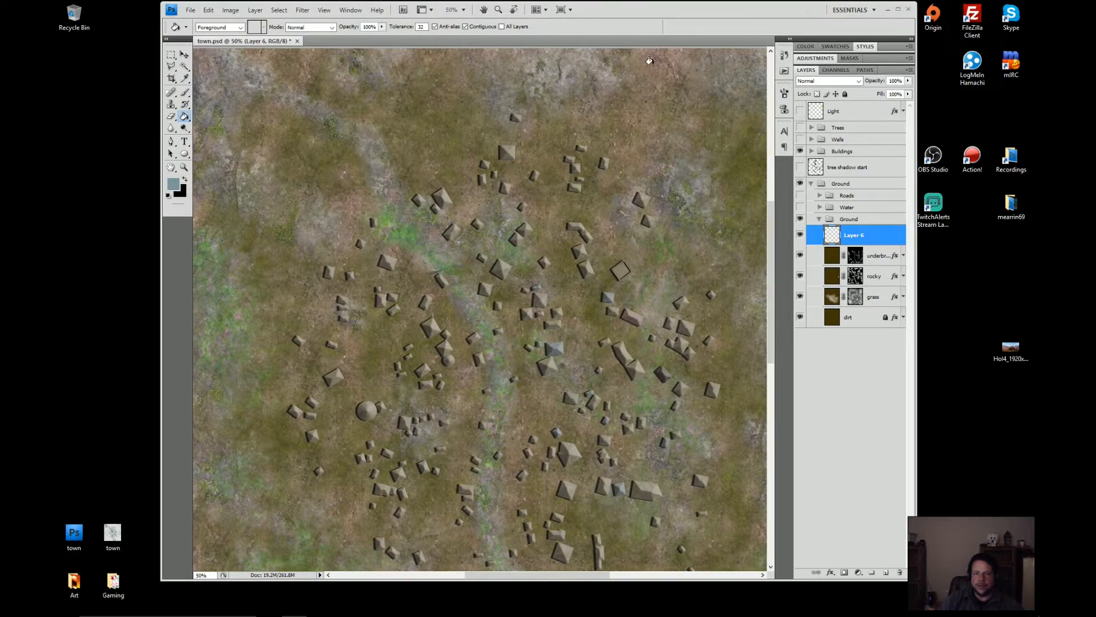
drag(615, 14, 759, 27)
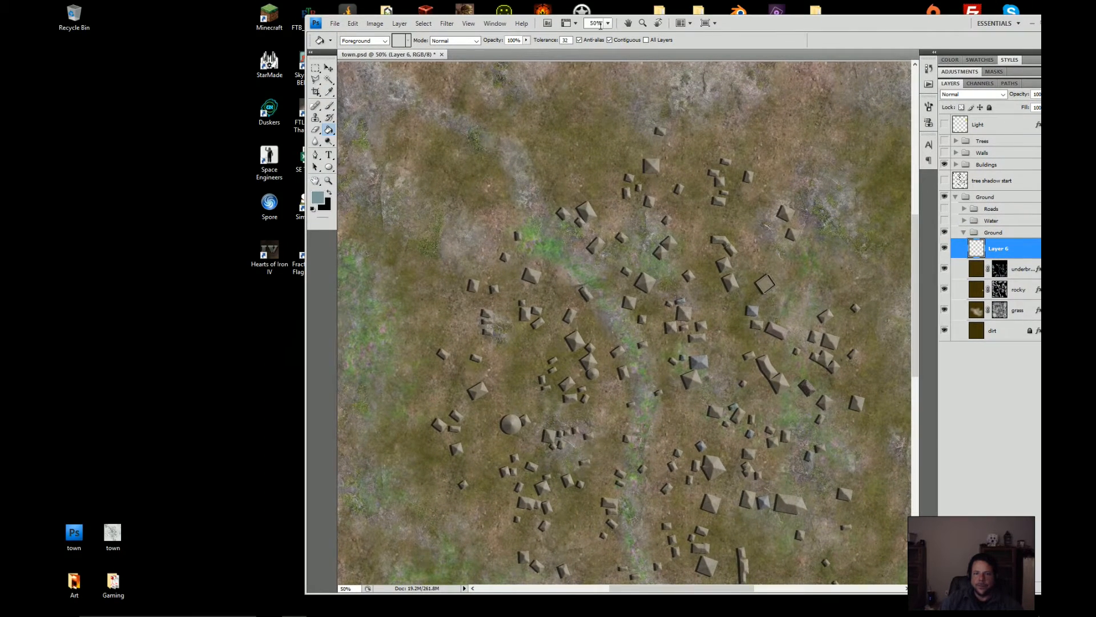
mouse_move(294, 610)
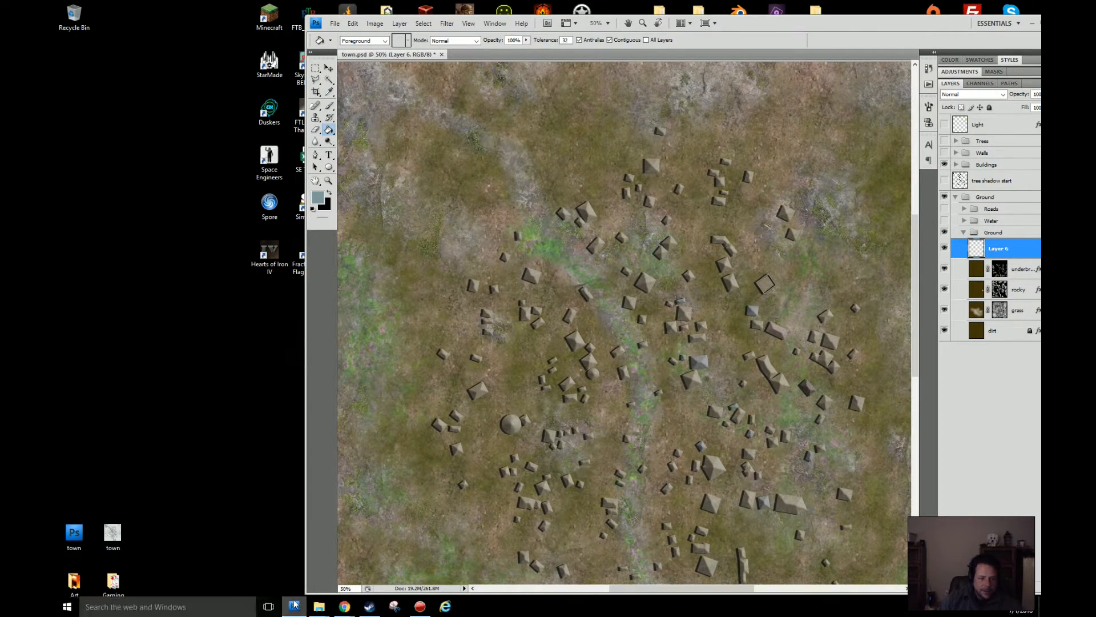
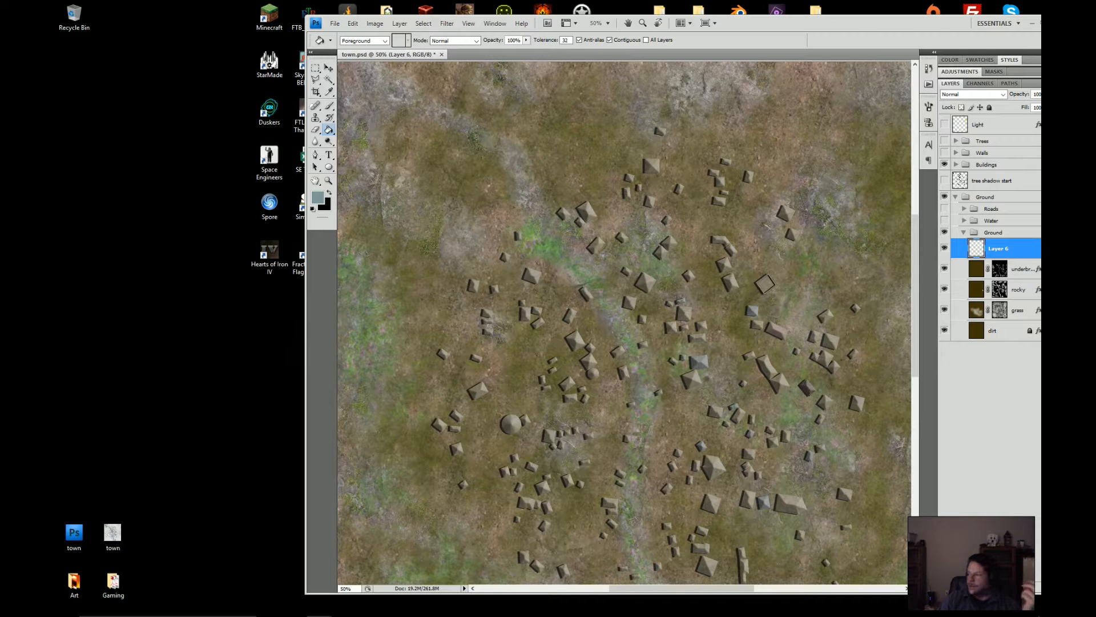
drag(1040, 36, 320, 36)
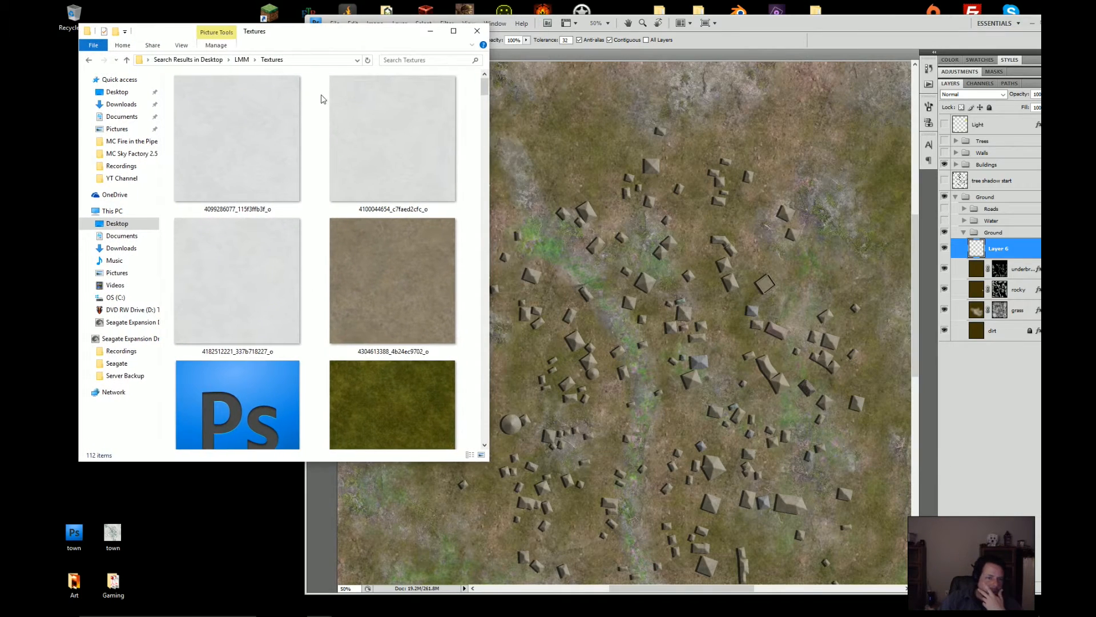
- Look through the texture thumbnails in the Textures folder for a gravel texture suited to the riverbanks
scroll(375, 294, down, 5)
scroll(374, 290, down, 3)
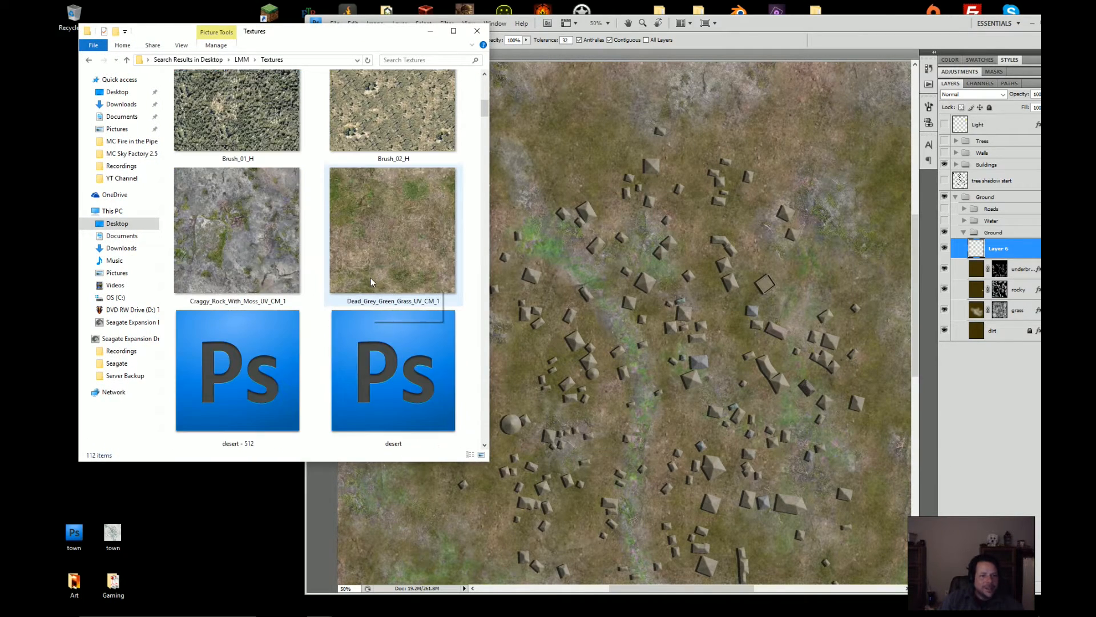
scroll(371, 280, down, 3)
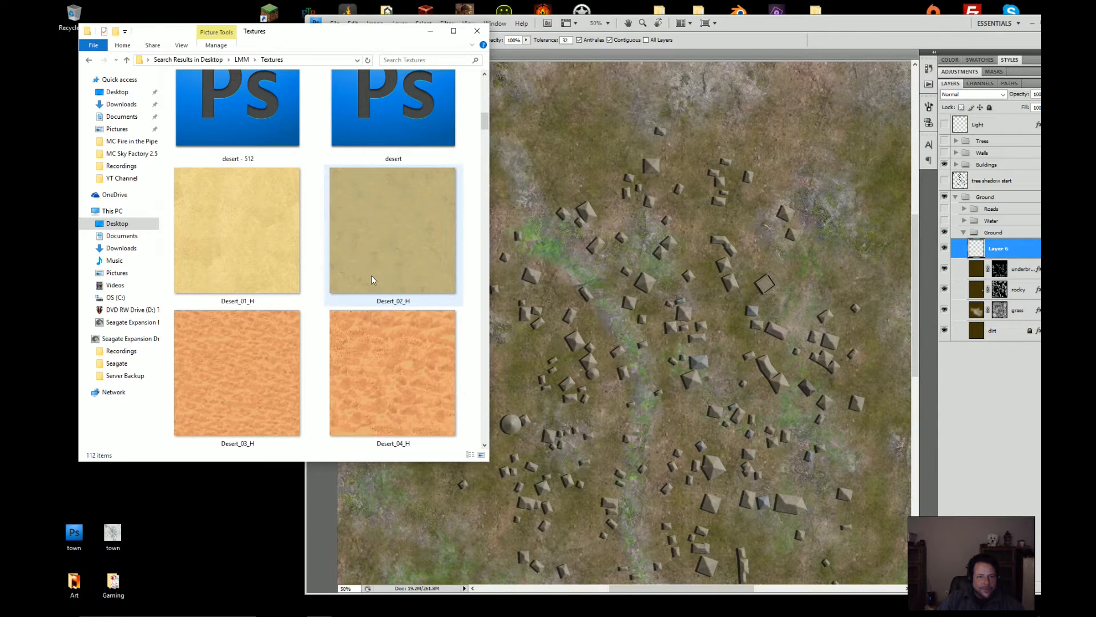
scroll(321, 302, down, 2)
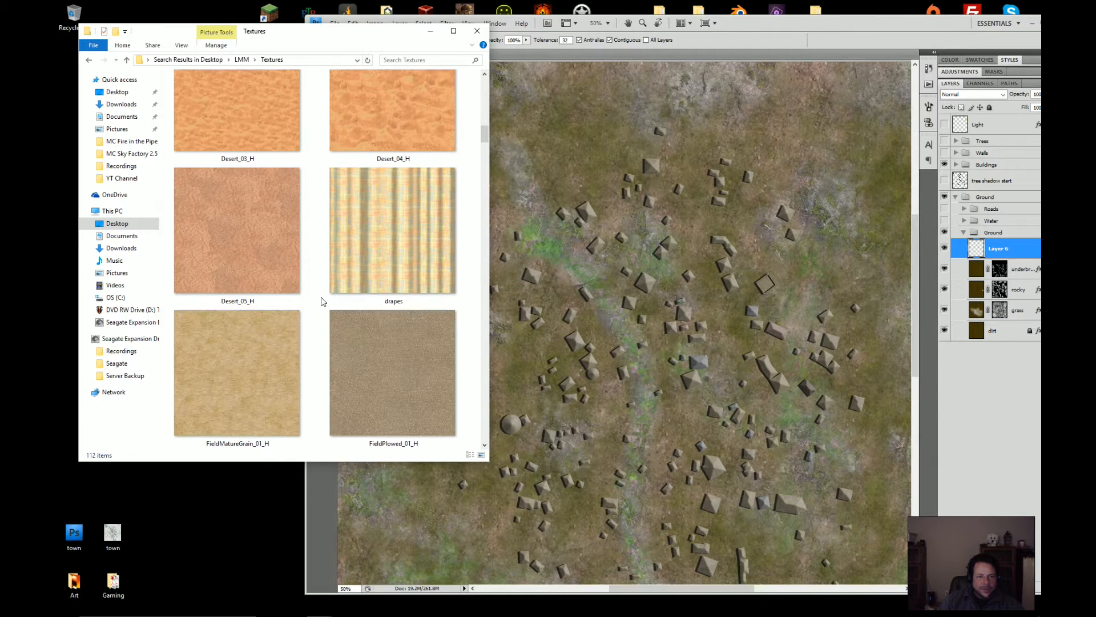
scroll(321, 302, down, 5)
scroll(321, 304, down, 7)
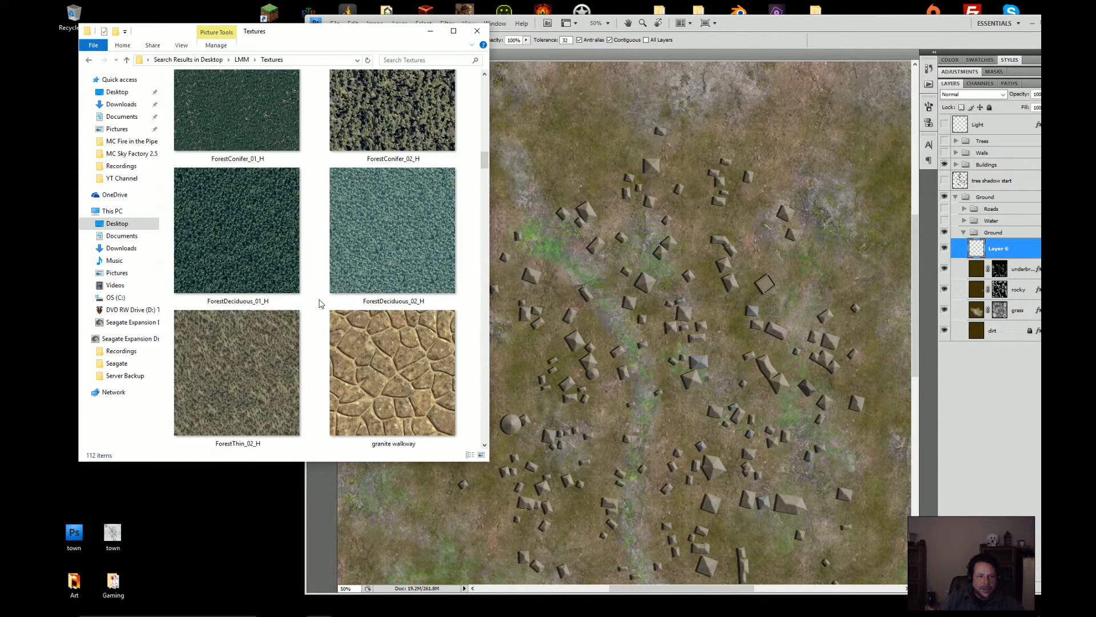
scroll(321, 304, down, 4)
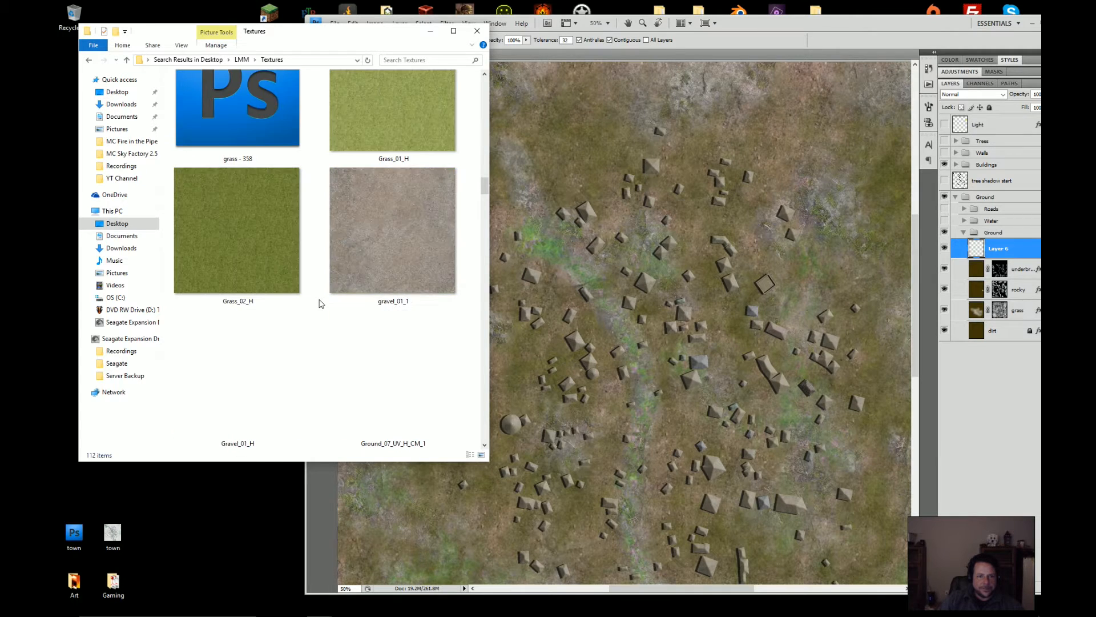
scroll(319, 303, down, 2)
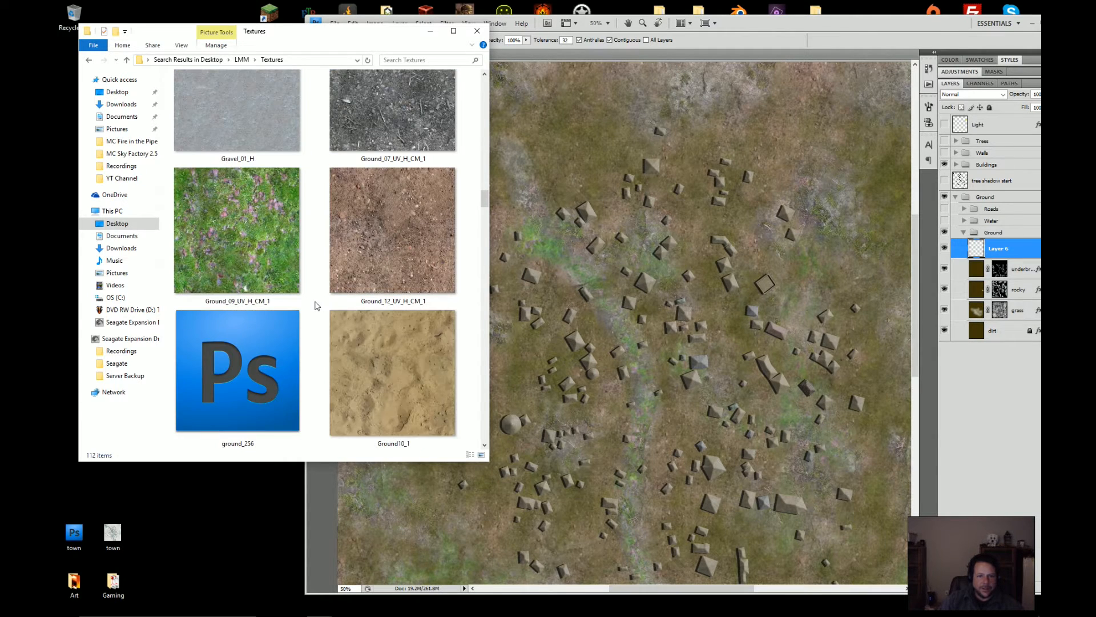
scroll(312, 310, down, 4)
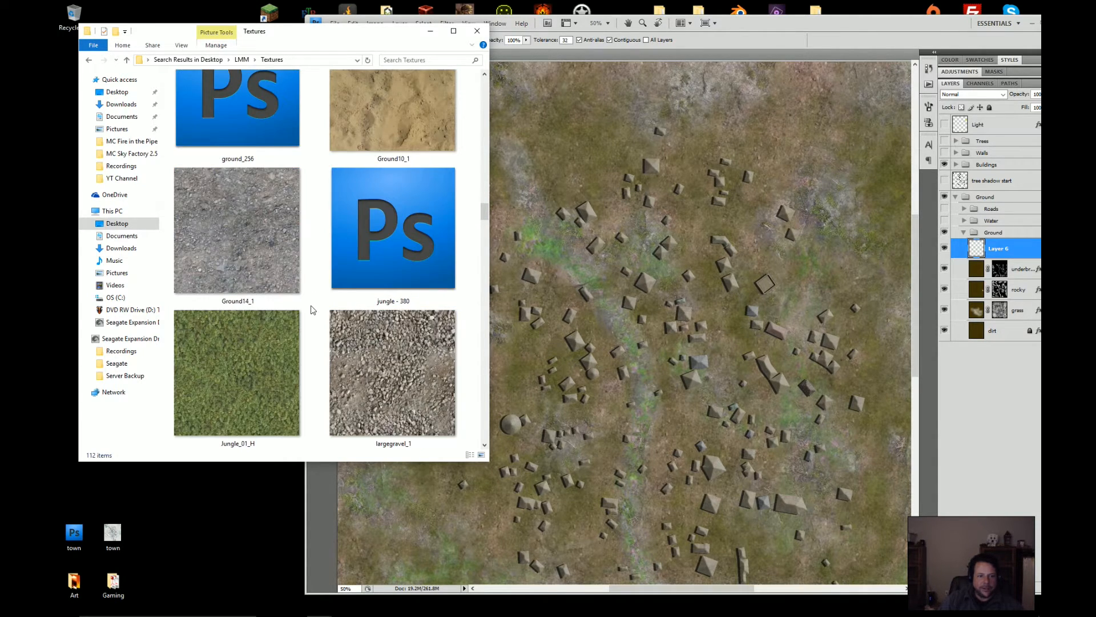
scroll(313, 310, down, 2)
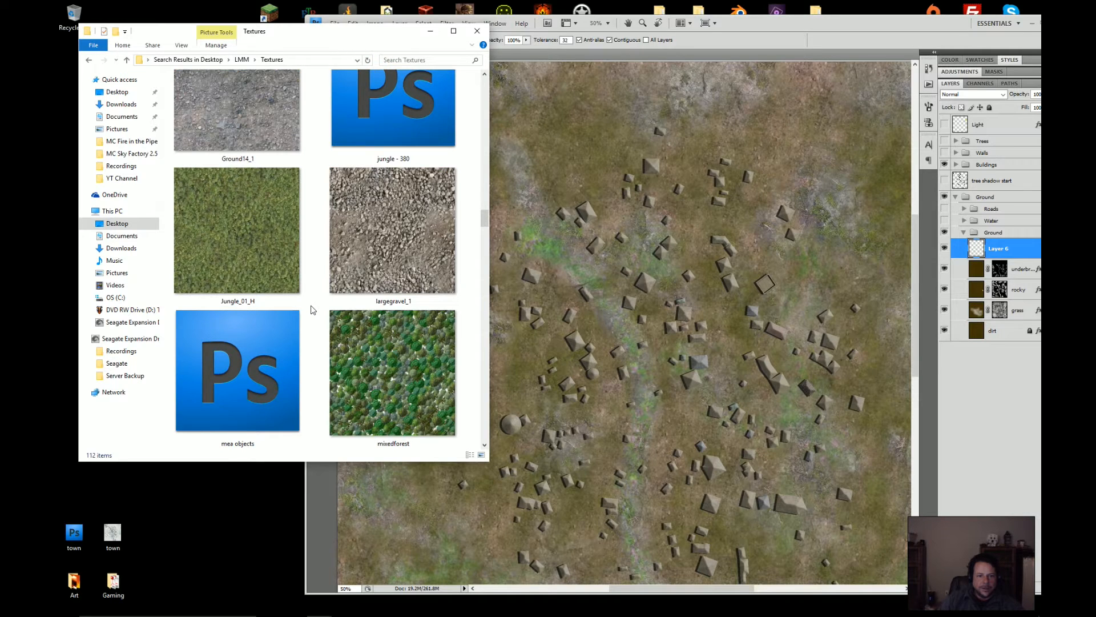
scroll(313, 309, down, 2)
scroll(313, 310, down, 2)
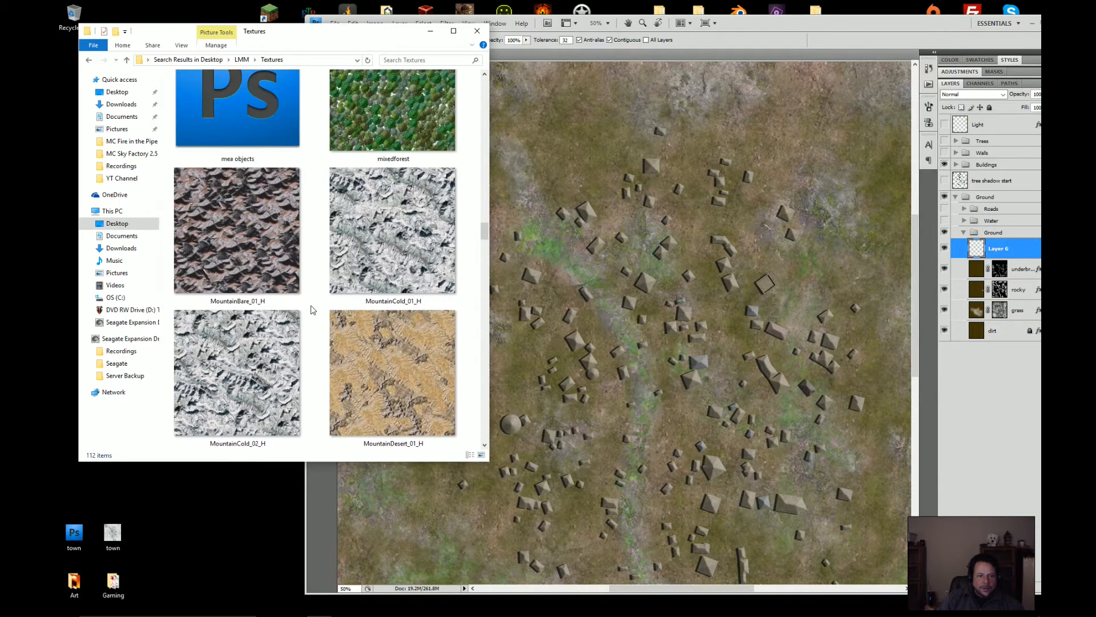
scroll(313, 310, down, 2)
scroll(312, 309, down, 6)
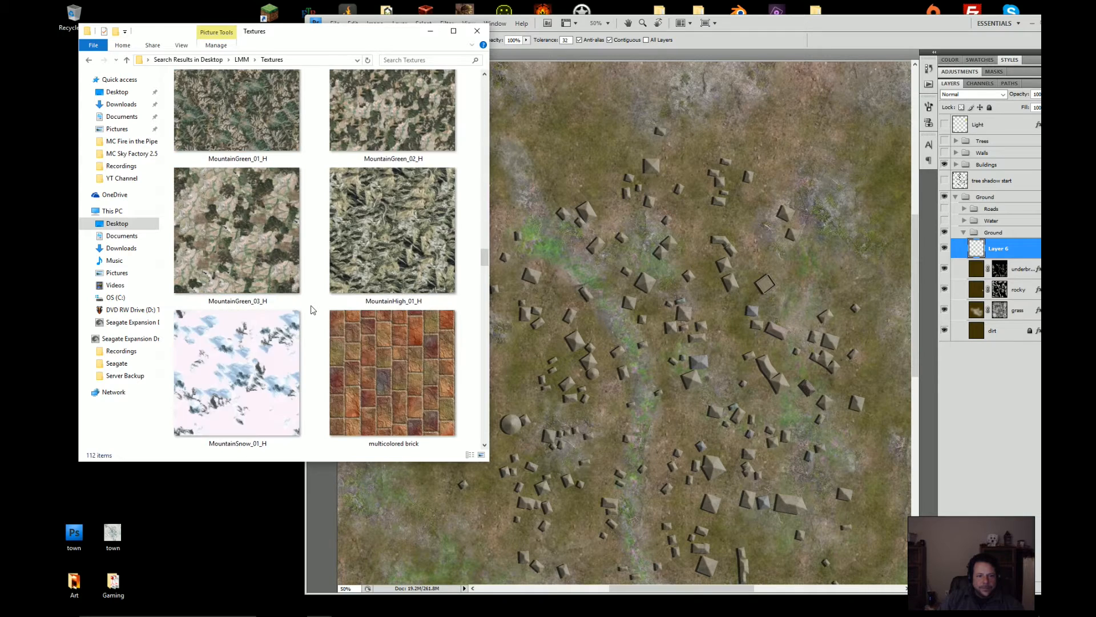
scroll(312, 310, down, 2)
scroll(313, 310, down, 2)
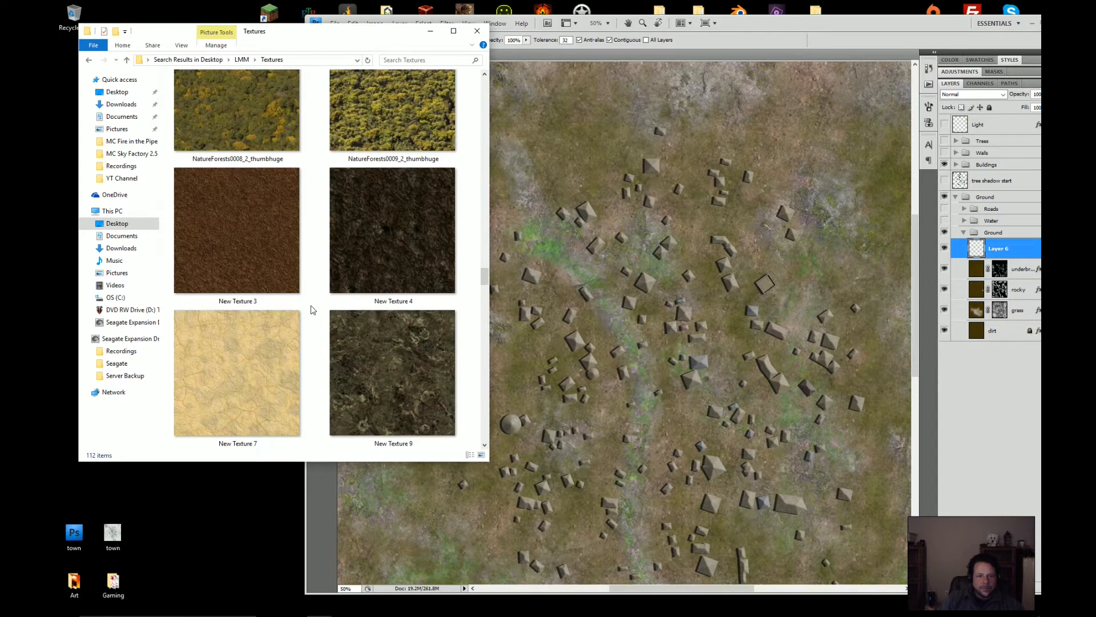
scroll(313, 309, down, 2)
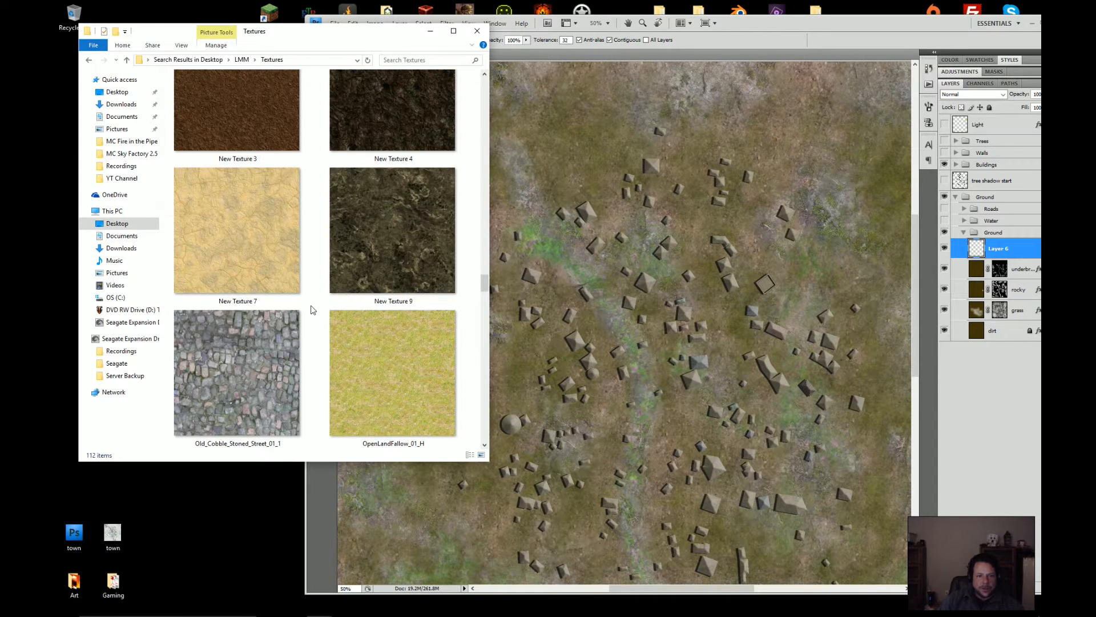
scroll(313, 310, down, 2)
scroll(312, 309, down, 4)
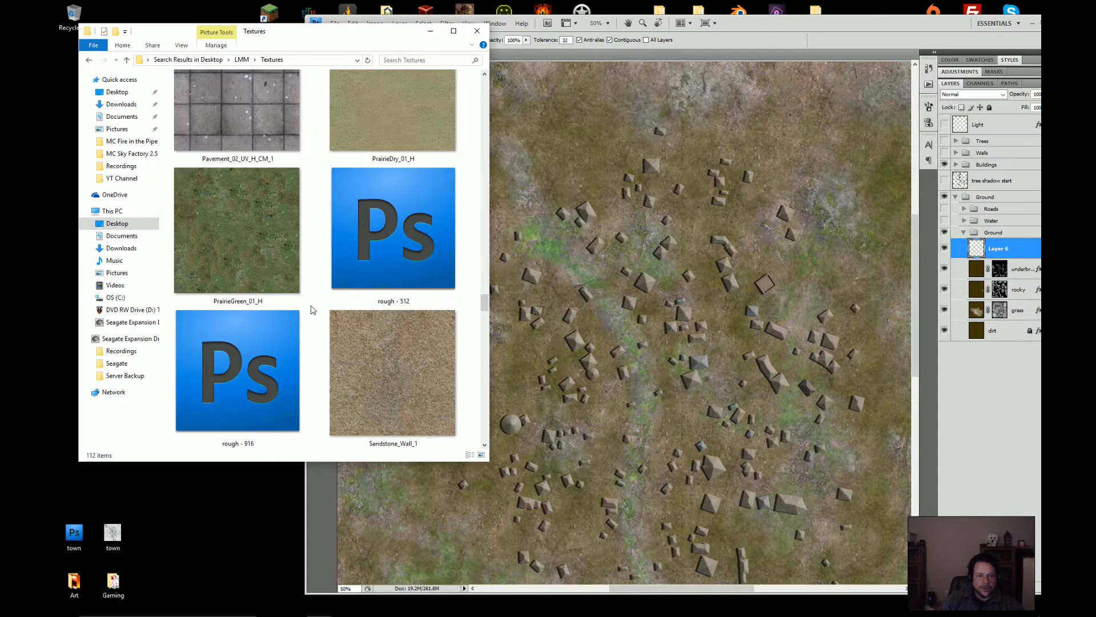
scroll(313, 310, down, 8)
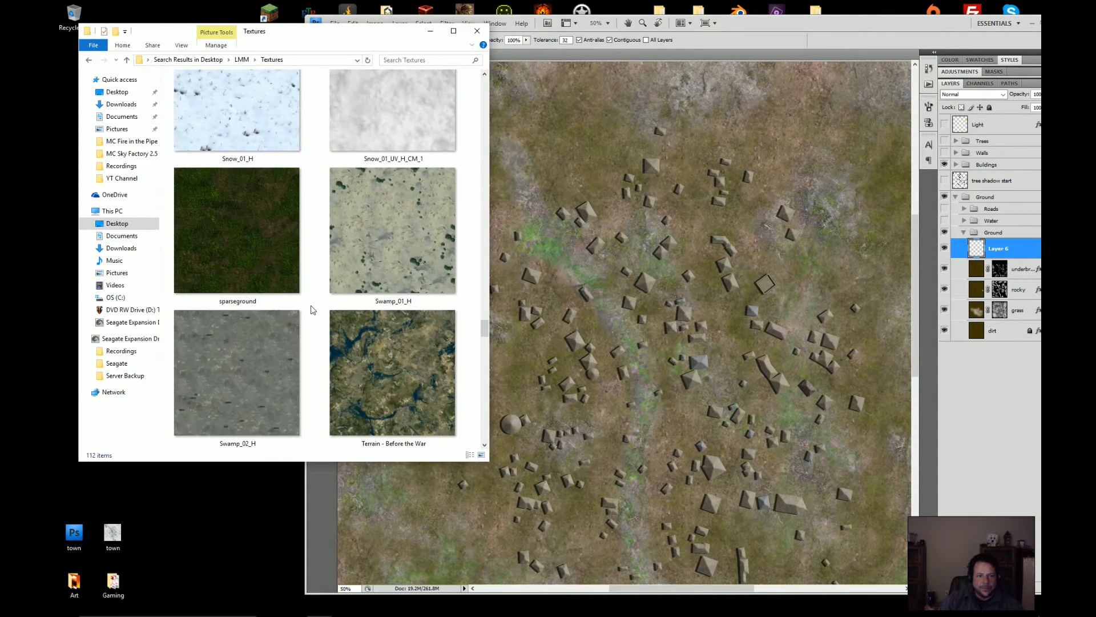
scroll(312, 310, down, 8)
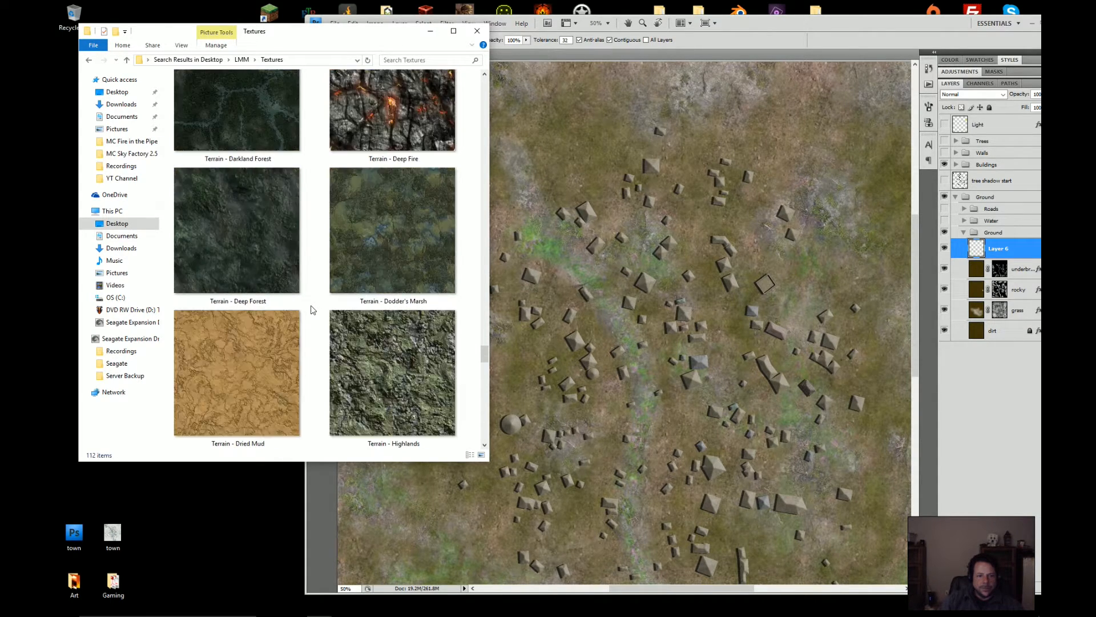
scroll(313, 309, down, 4)
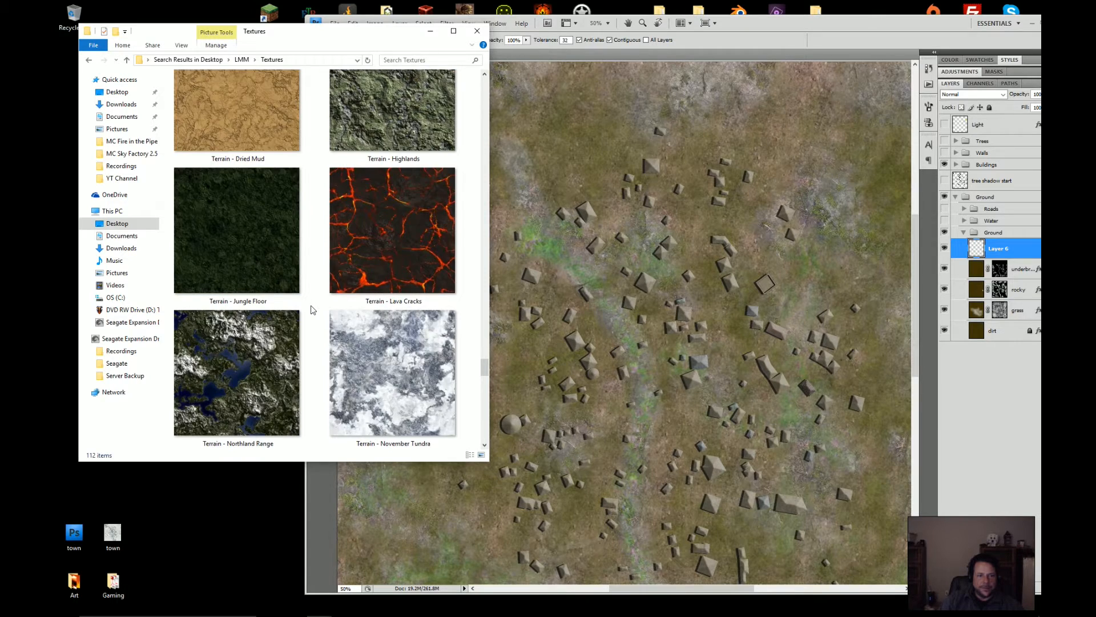
scroll(313, 309, down, 4)
scroll(312, 309, down, 8)
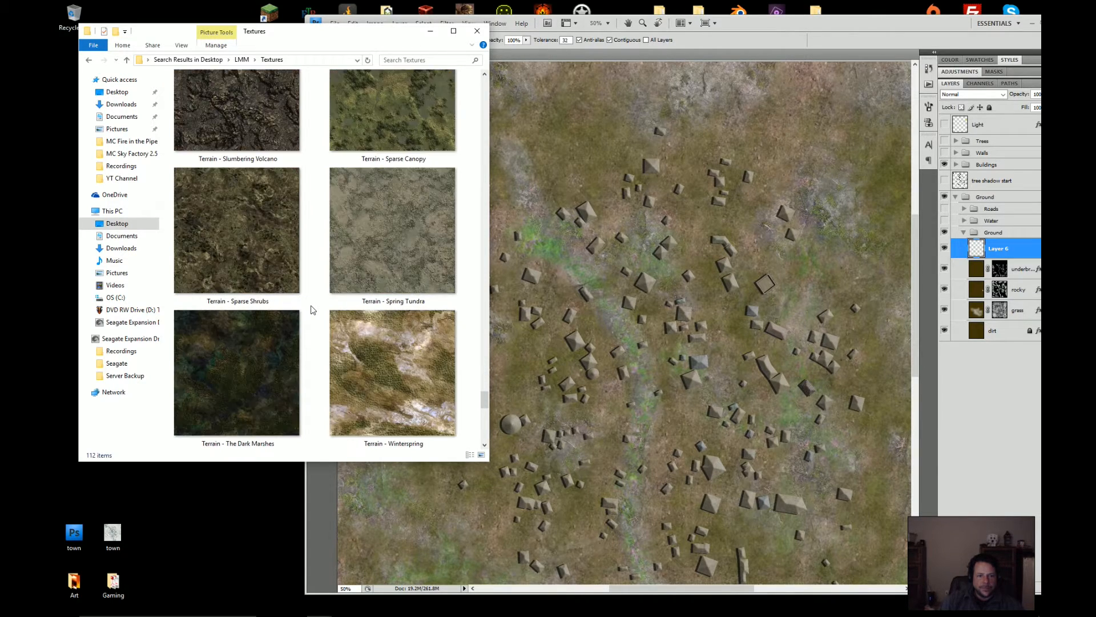
scroll(313, 309, down, 8)
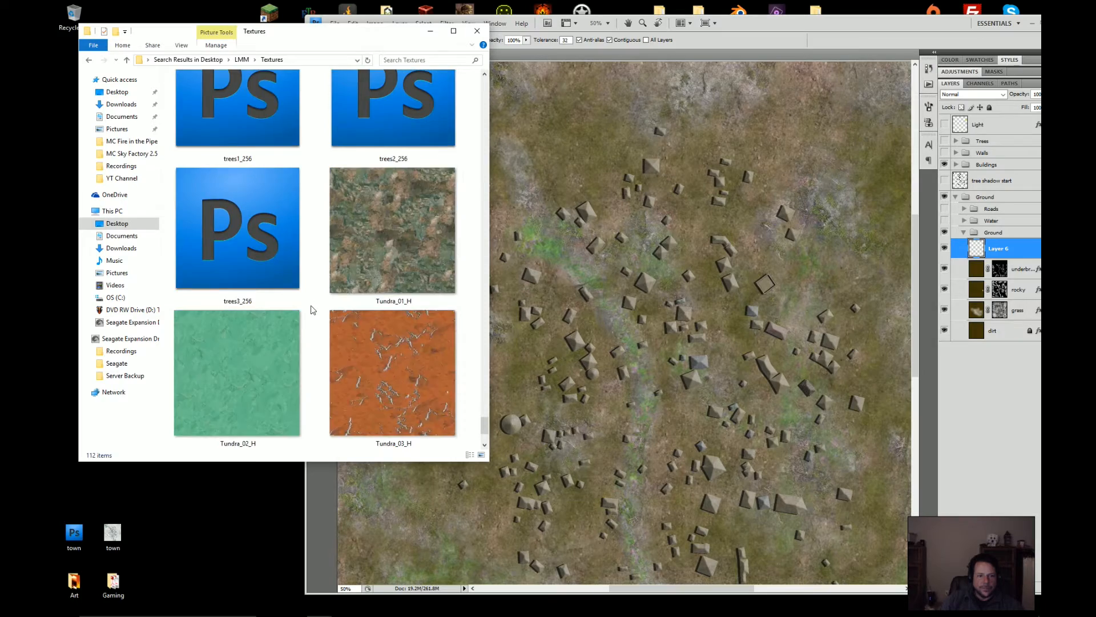
scroll(313, 309, up, 20)
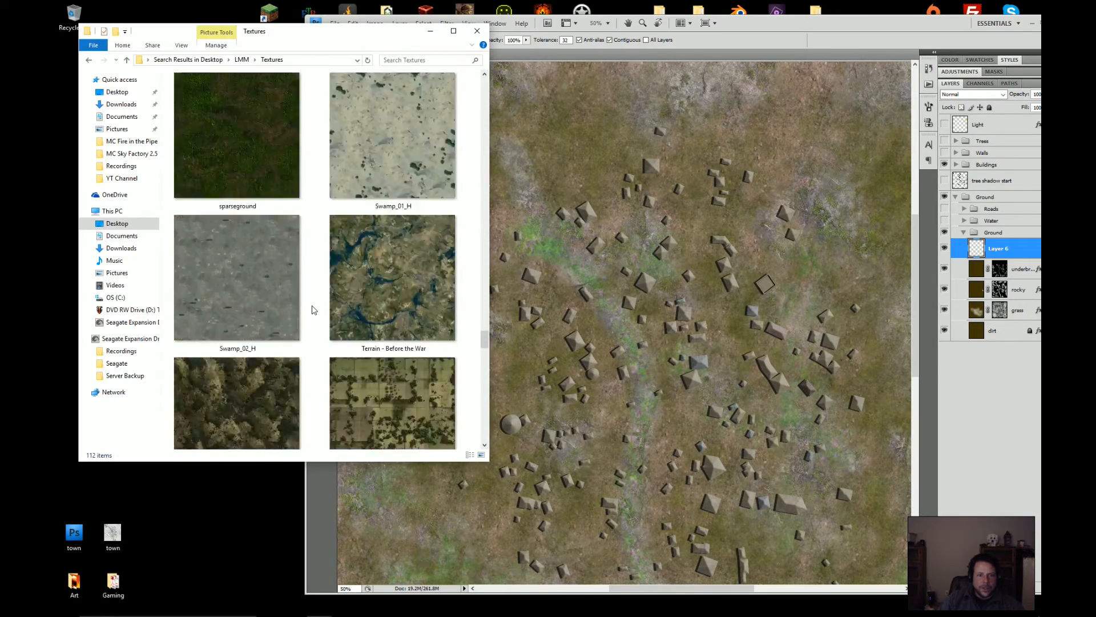
scroll(313, 310, up, 15)
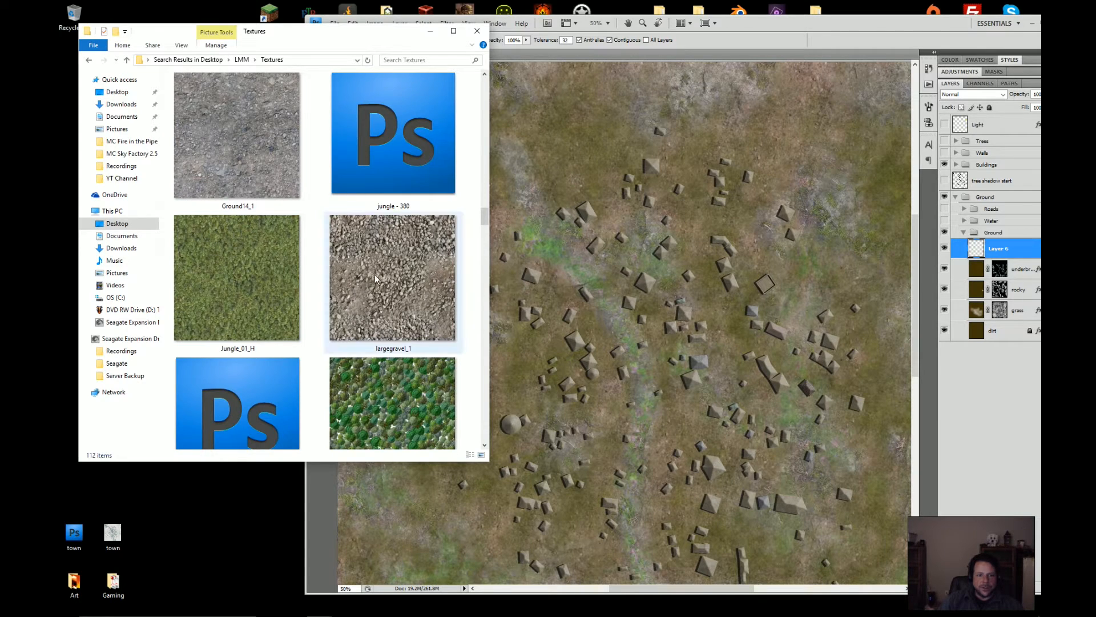
- Open largegravel_1 in Photoshop, define the whole image as a pattern and close the file
drag(374, 274, 614, 328)
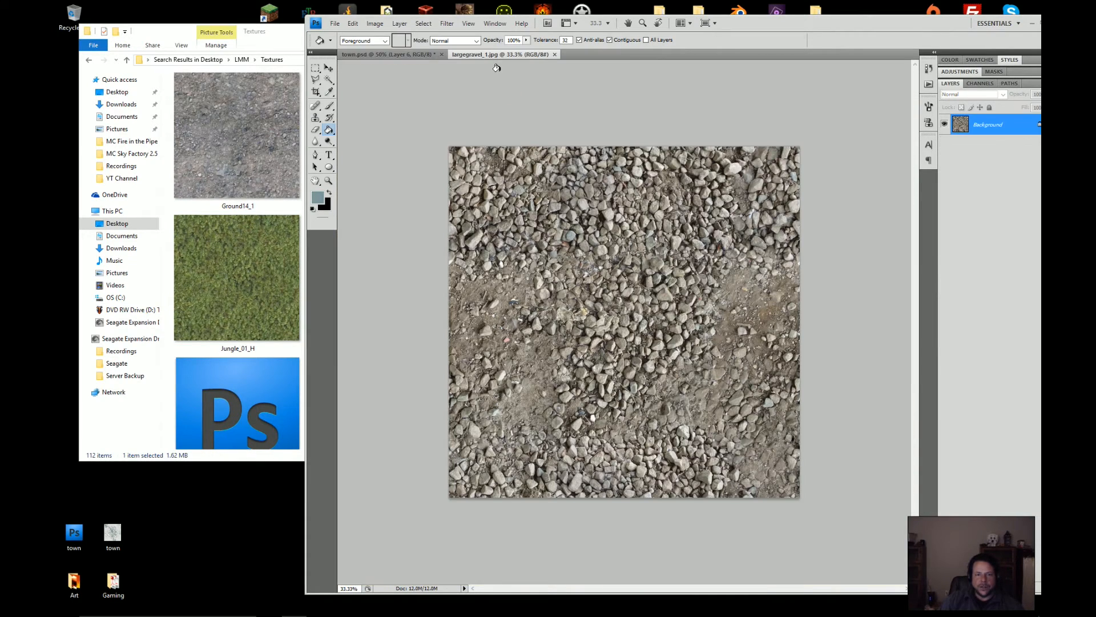
key(ctrl+a)
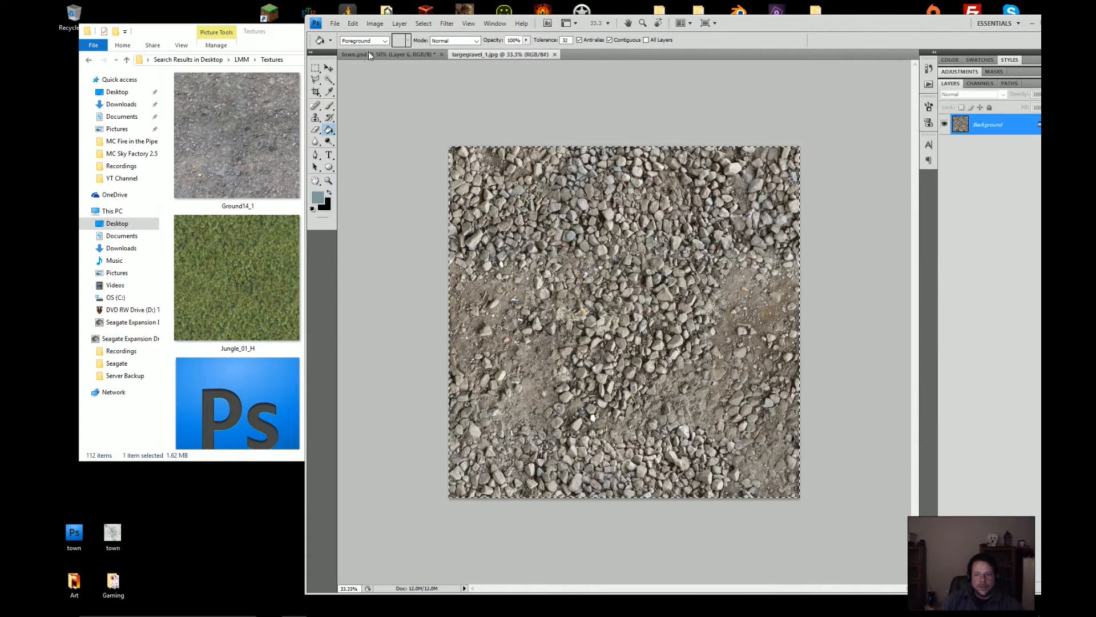
click(353, 23)
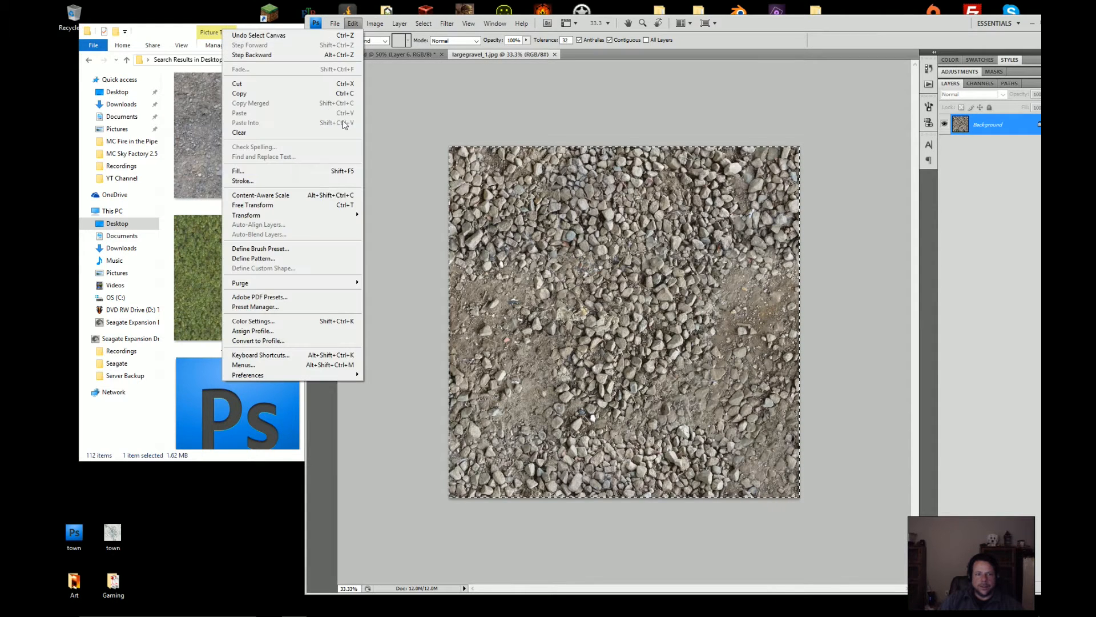
click(318, 259)
click(649, 206)
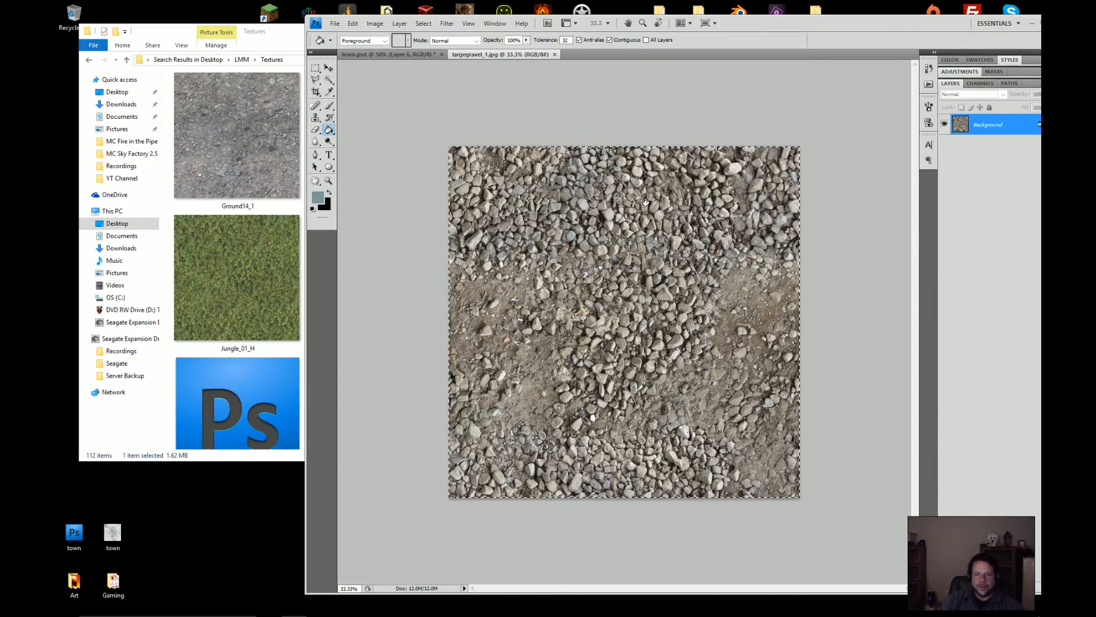
click(555, 54)
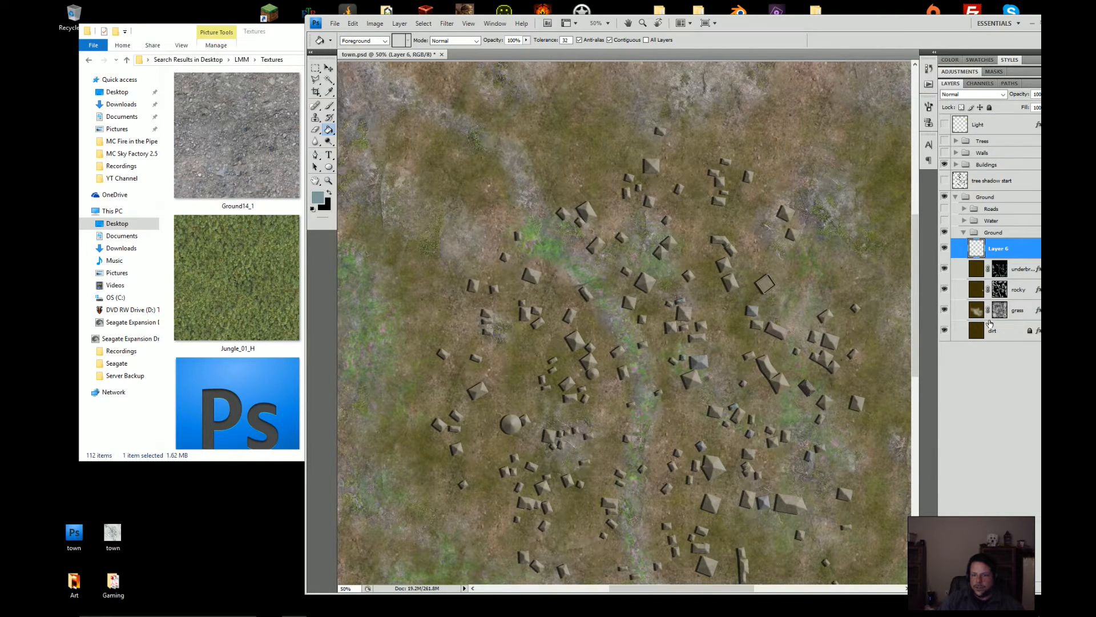
- Fill the empty Layer 6 on the town map with the blue-gray foreground colour
click(600, 247)
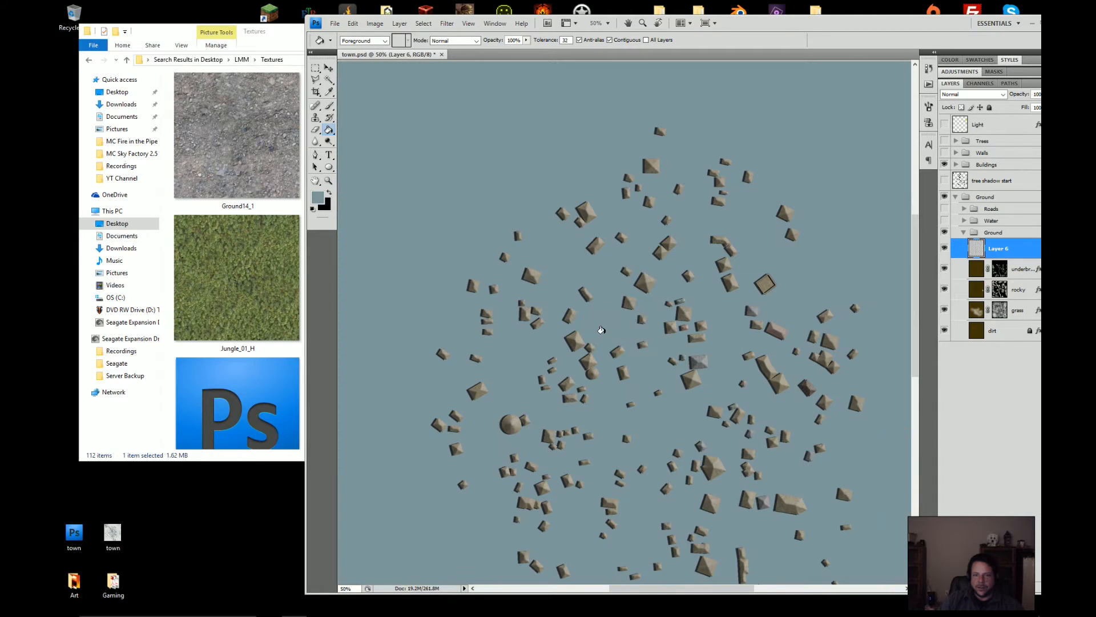
- Give Layer 6 a Pattern Overlay using the large gravel pattern, scaled down until the stones look small beside the buildings
double_click(1020, 248)
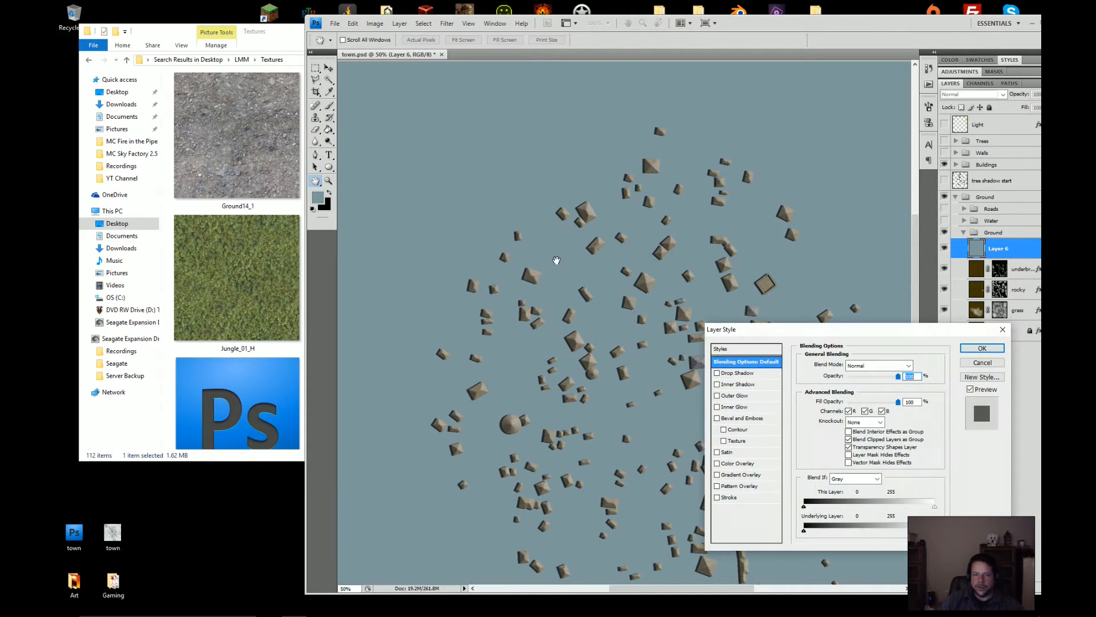
click(718, 486)
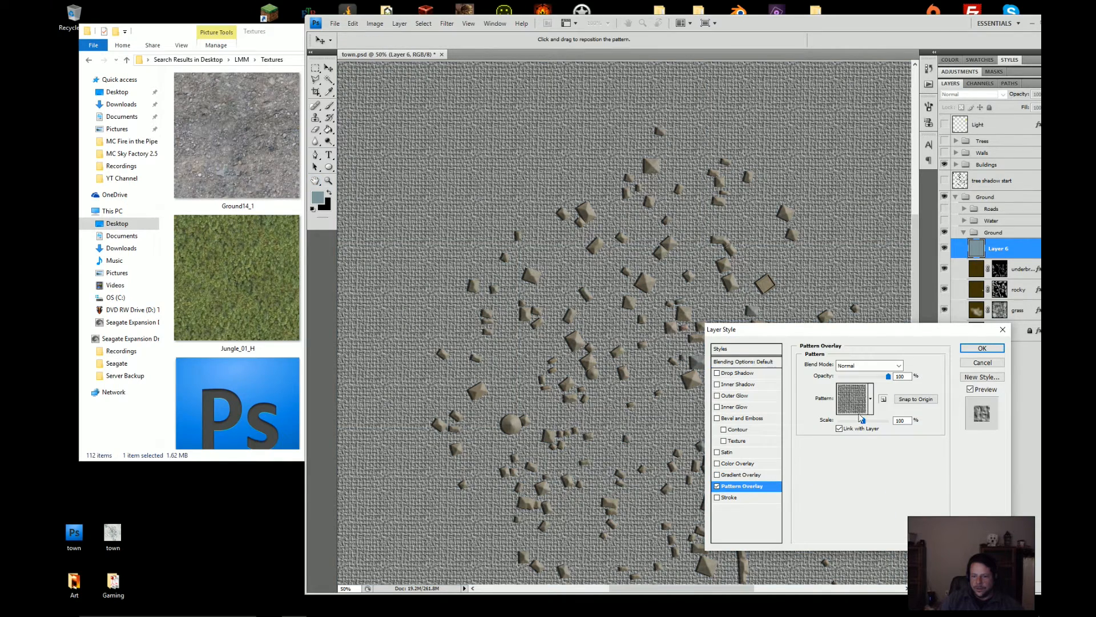
click(870, 400)
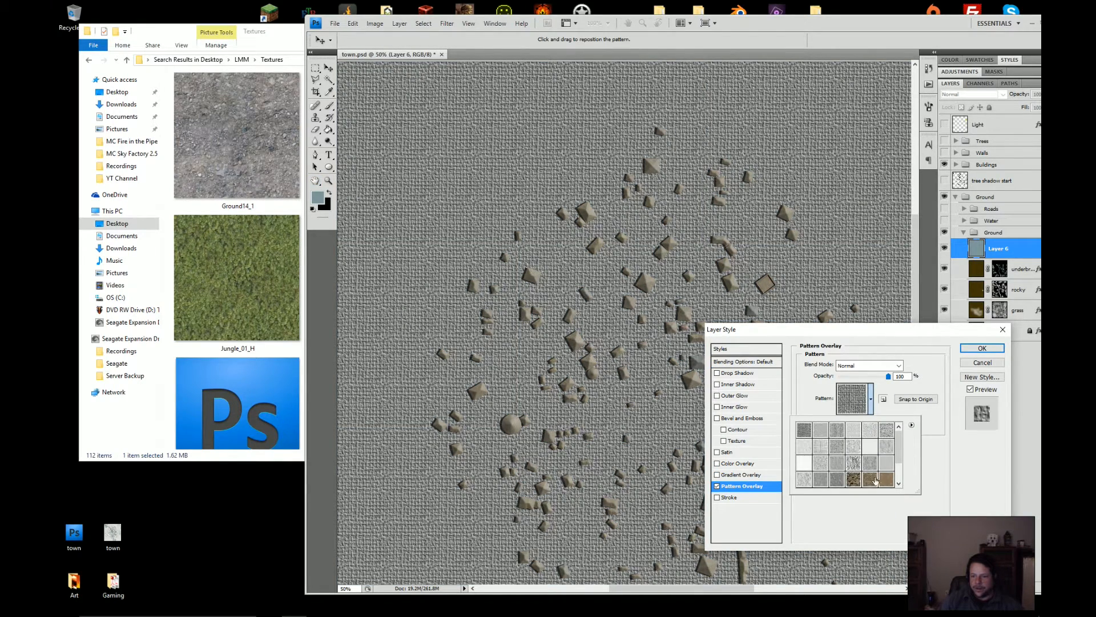
scroll(875, 481, down, 3)
click(853, 480)
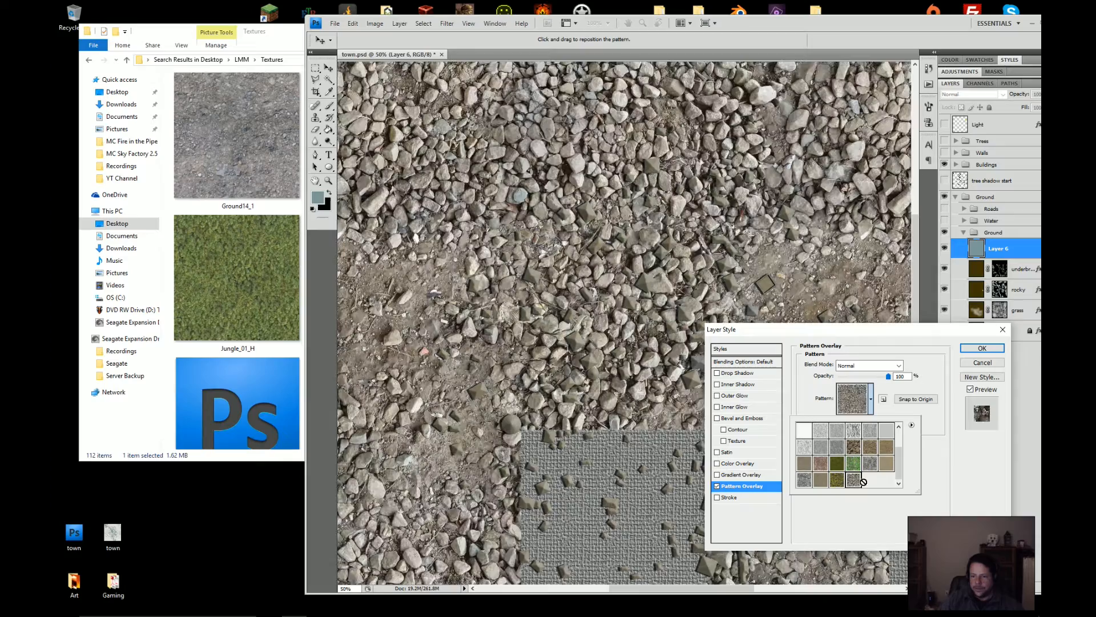
click(933, 439)
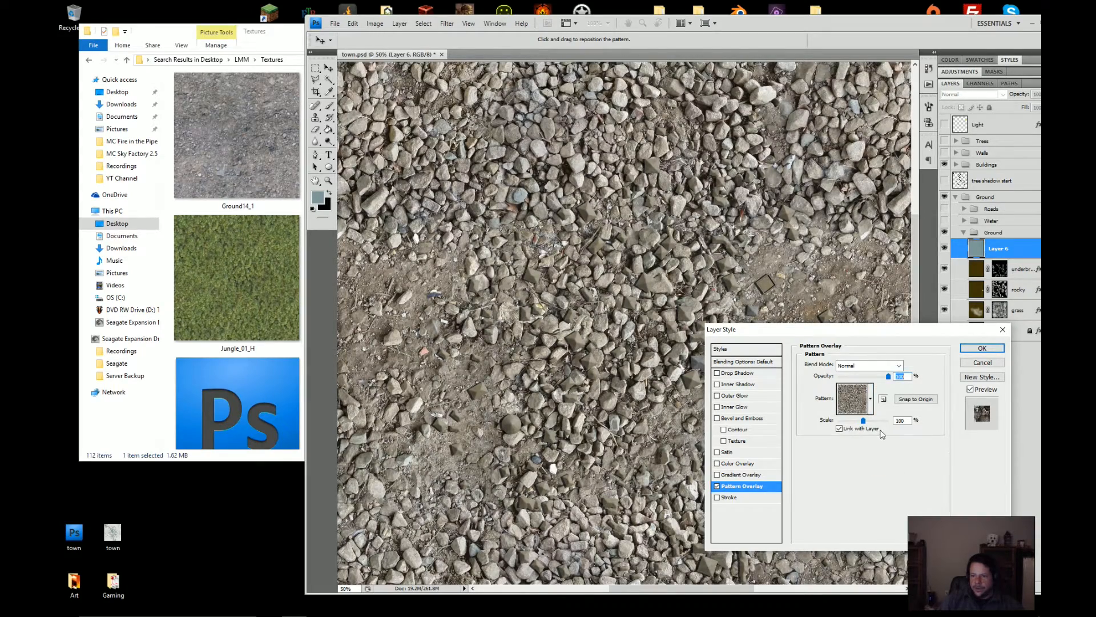
drag(862, 421, 840, 424)
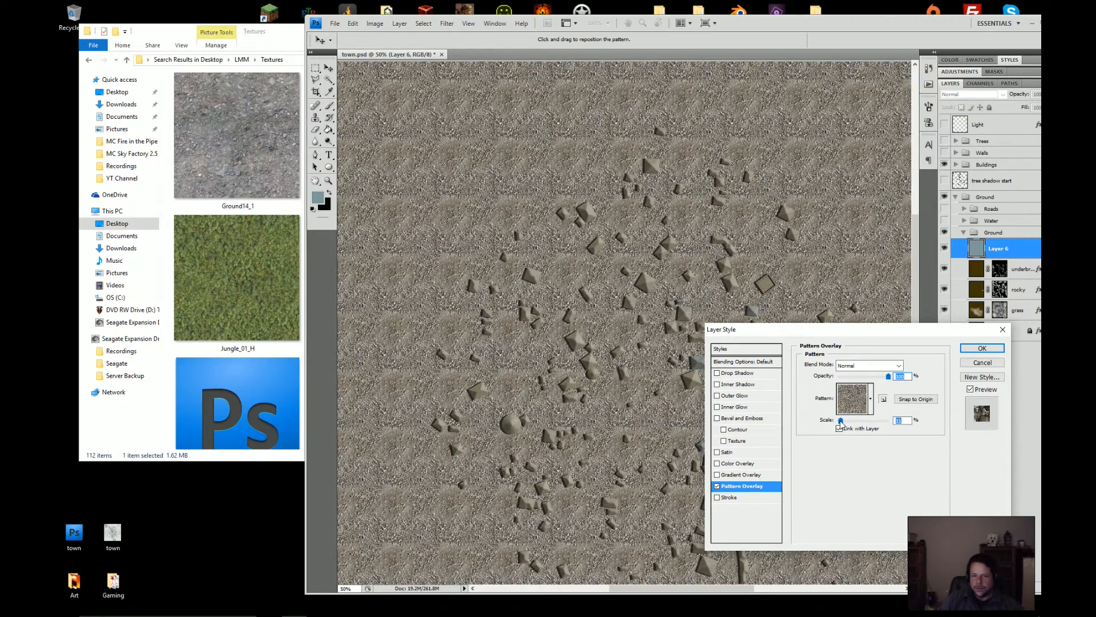
click(975, 351)
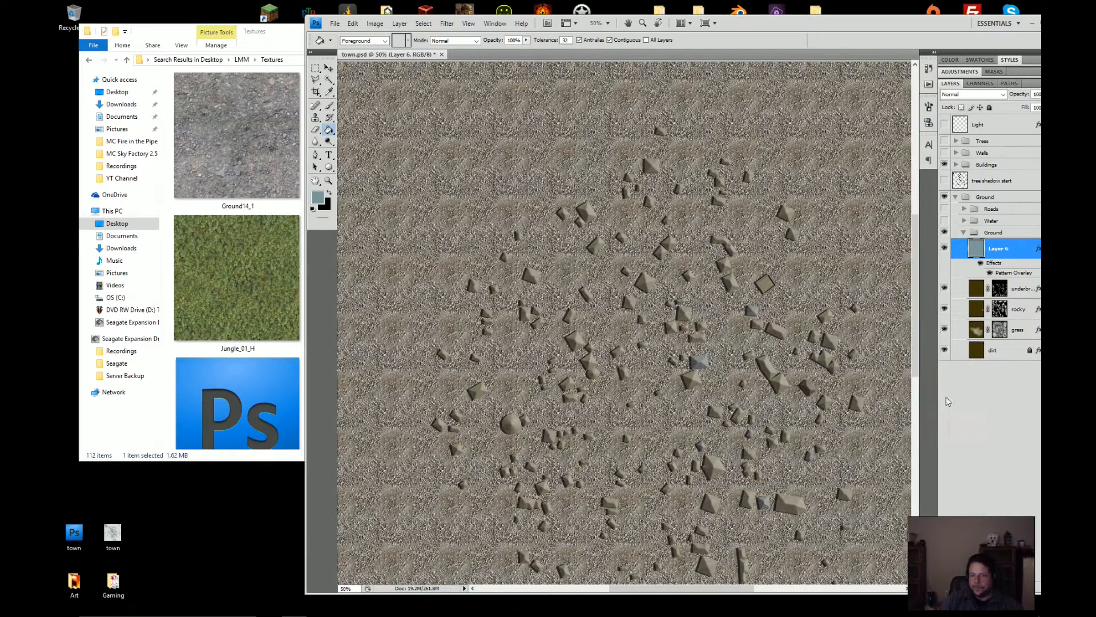
- Rename the gravel-textured Layer 6 as riverbed
double_click(994, 249)
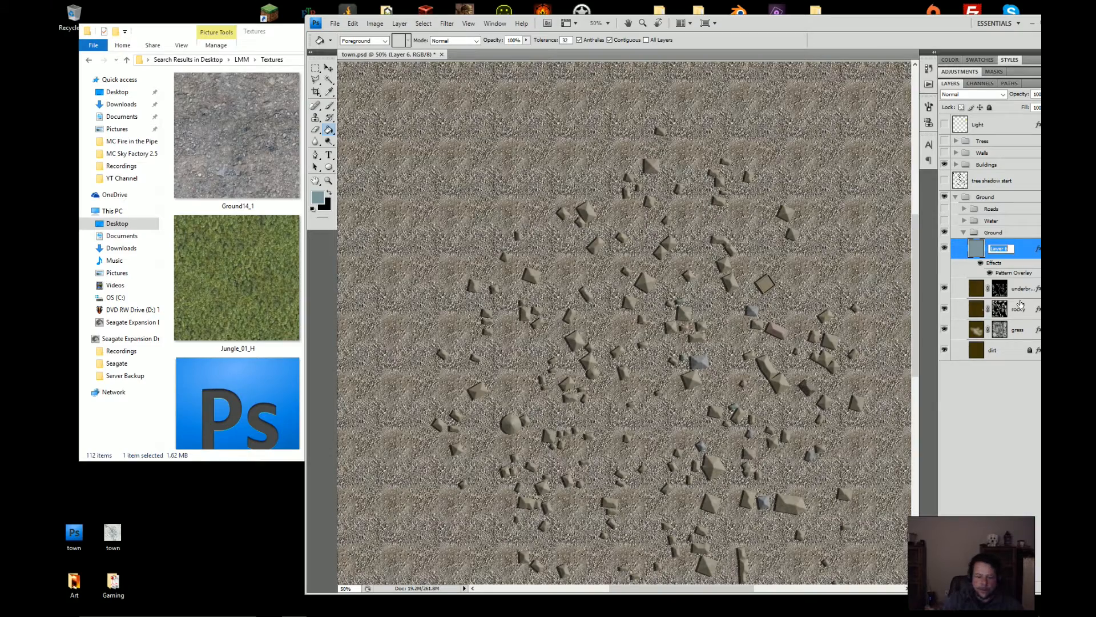
text(rb)
text(ver)
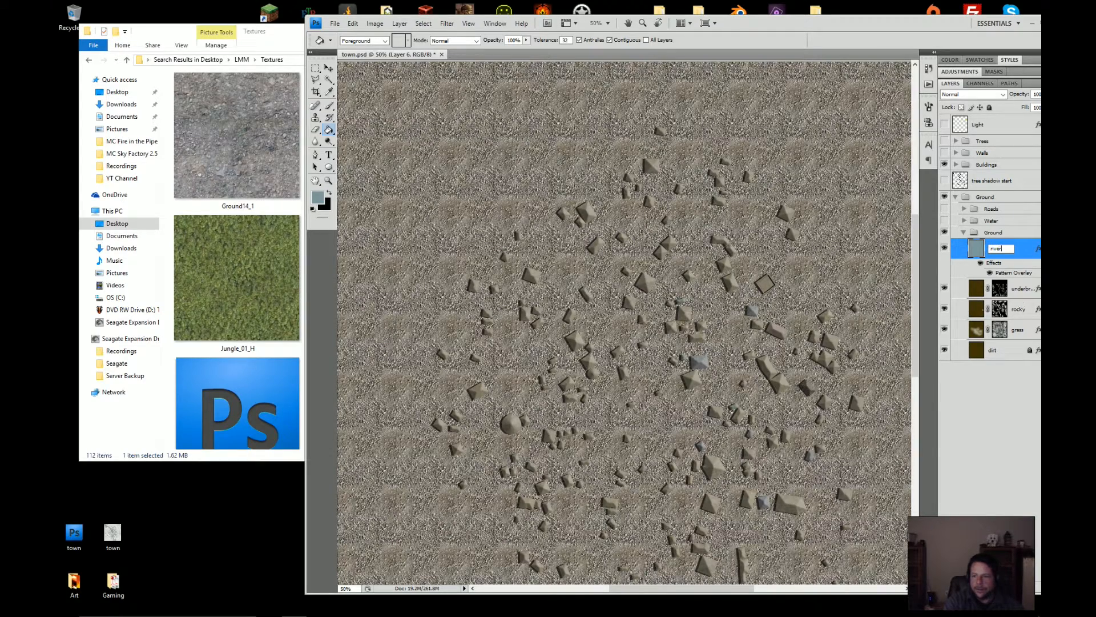
key(Return)
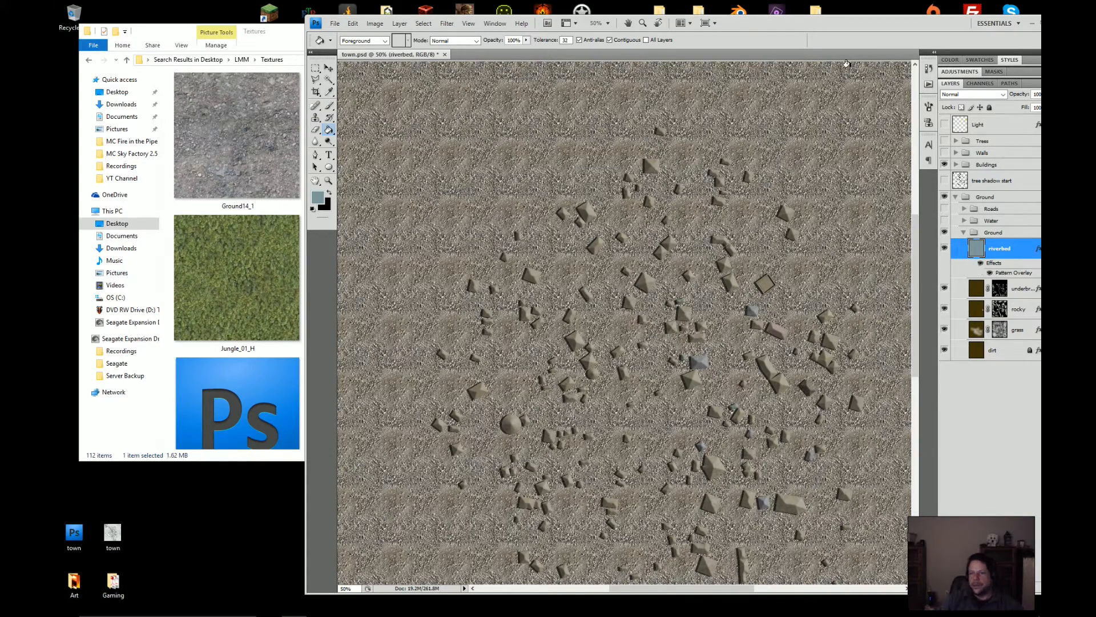
- Load the outline of the water_base layer as a selection and mask the riverbed layer to that river shape
drag(855, 28, 751, 22)
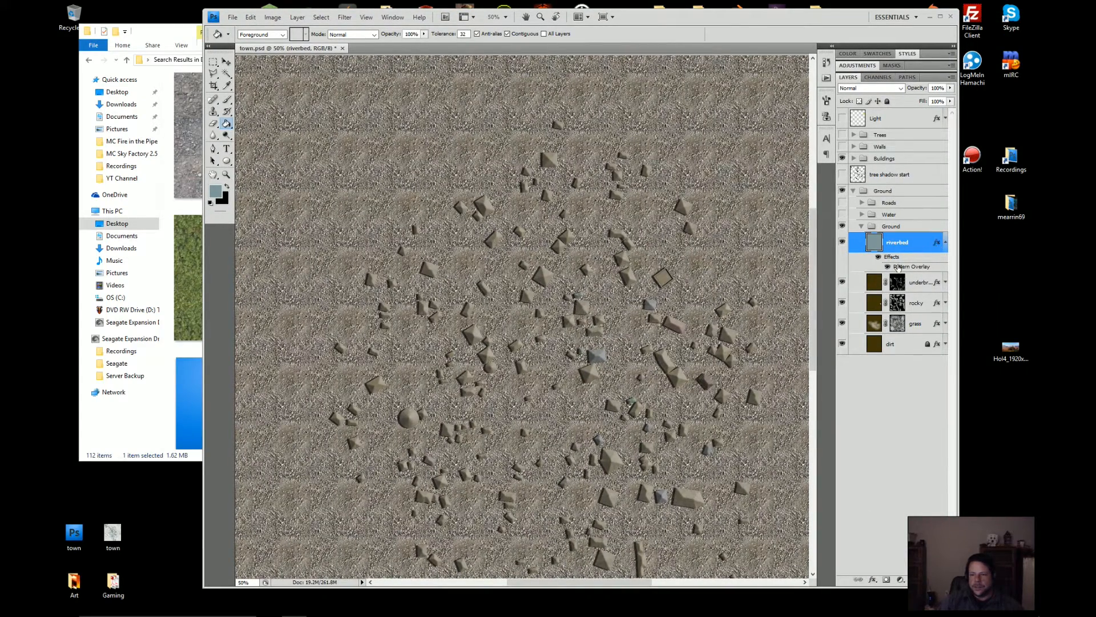
click(862, 215)
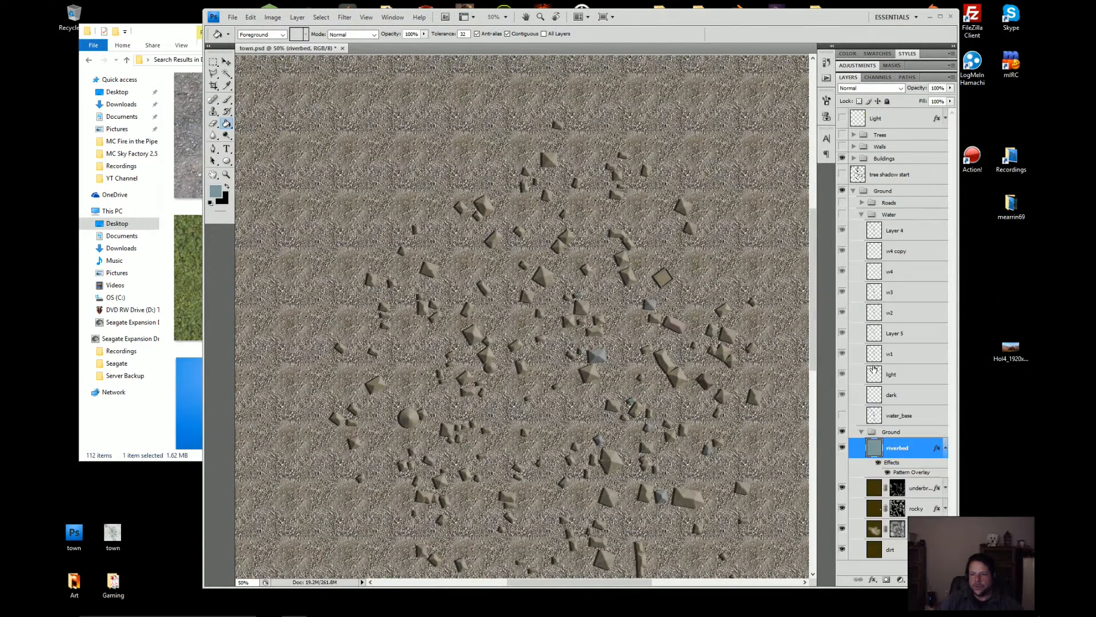
ctrl+click(885, 416)
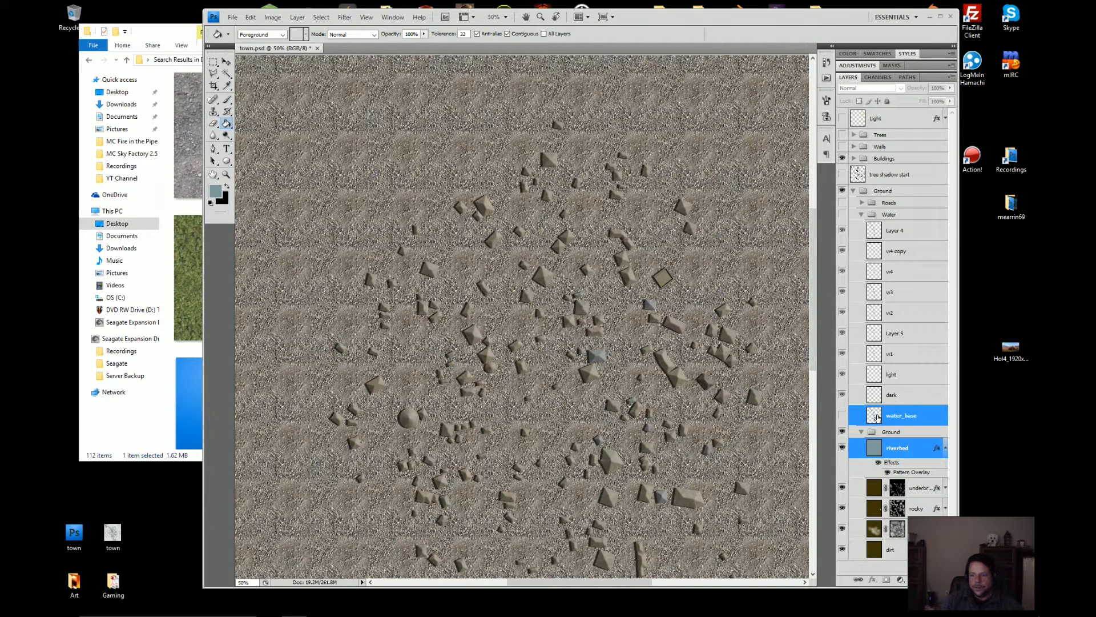
click(880, 448)
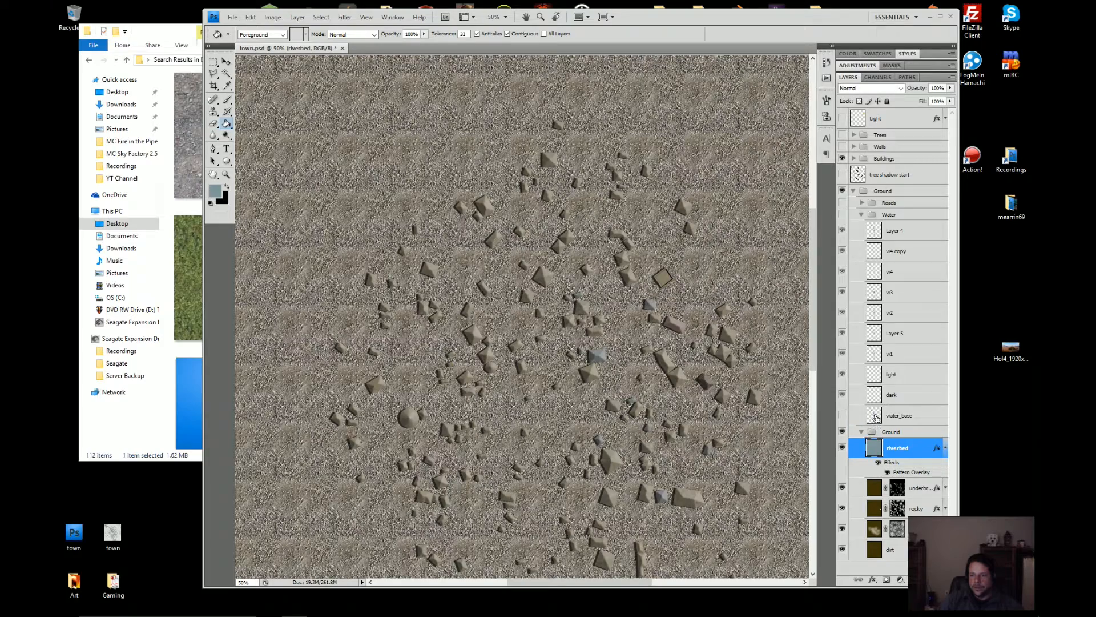
ctrl+click(876, 417)
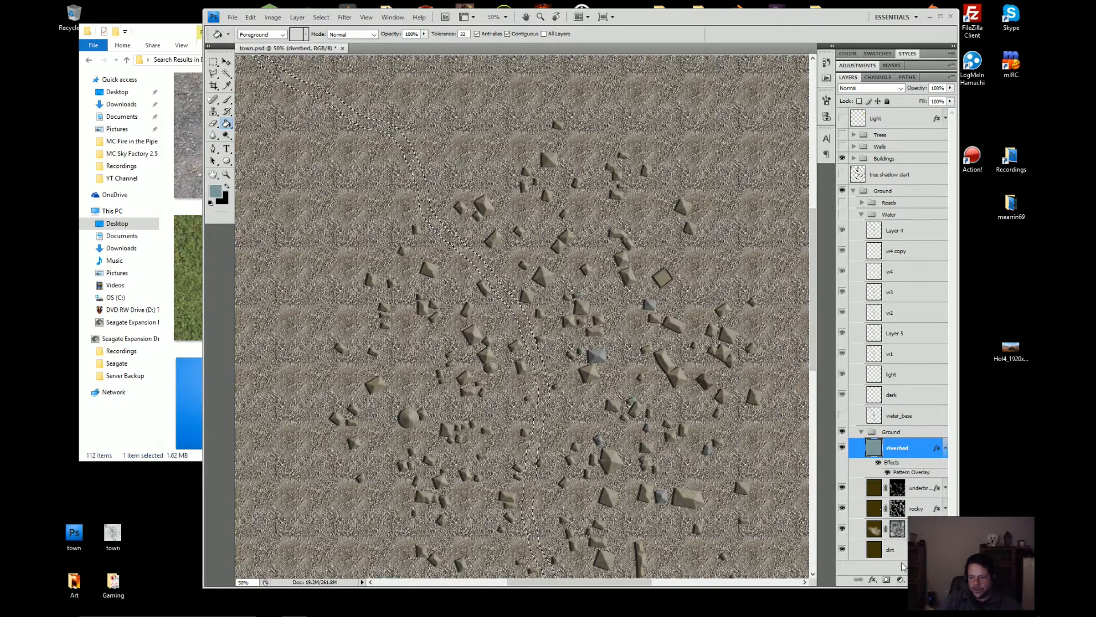
click(886, 579)
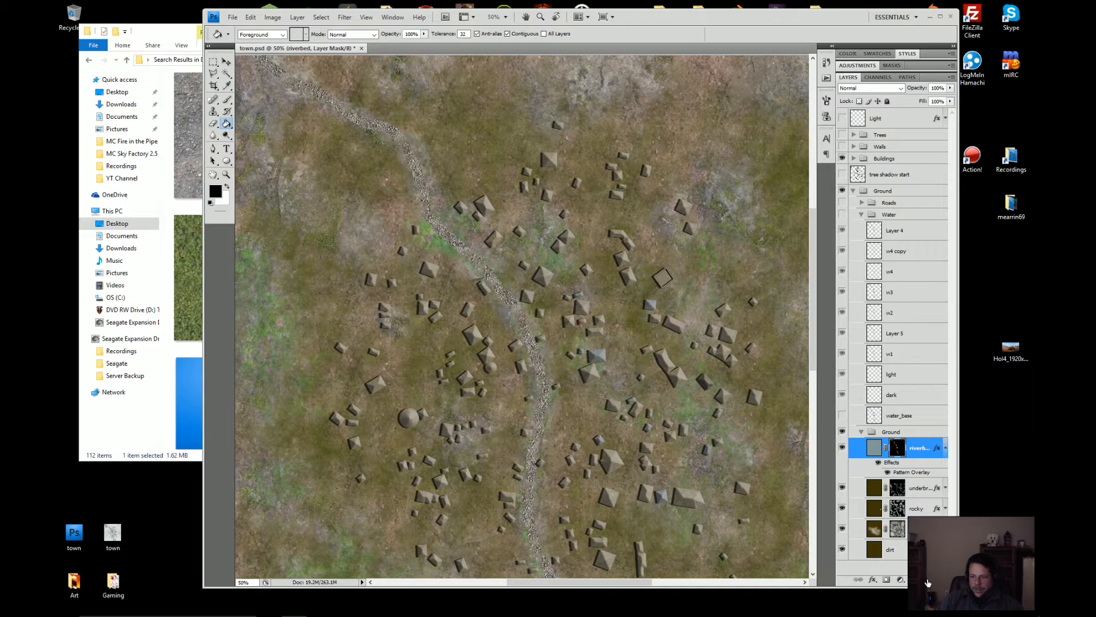
- Add a new empty layer above riverbed, then show the Water group with all its layers above light hidden
key(ctrl+shift+alt+n)
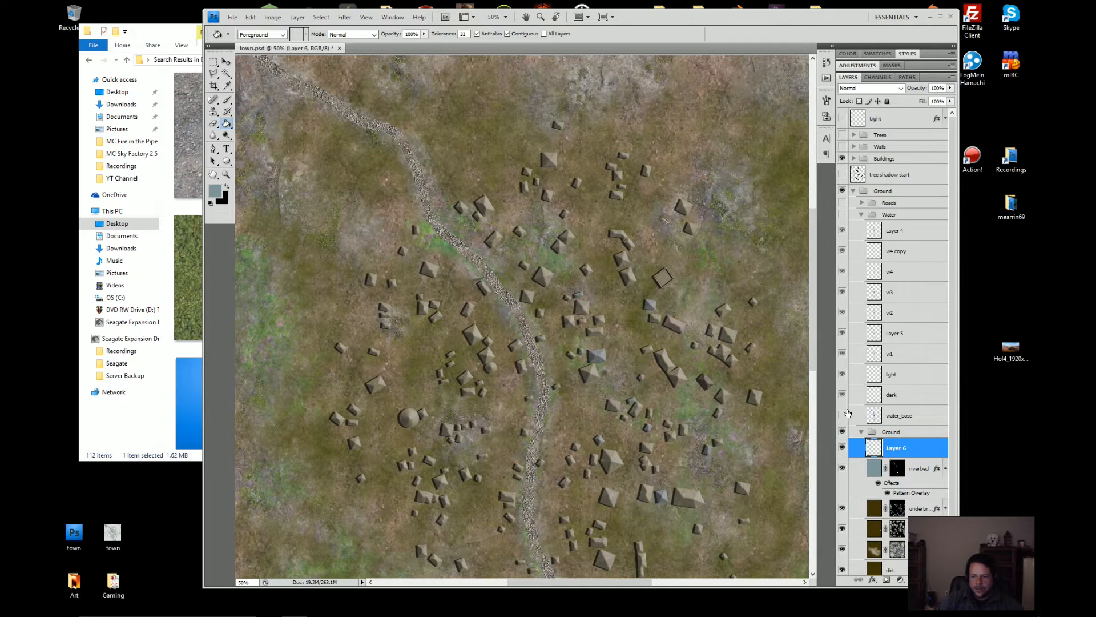
click(843, 214)
drag(843, 229, 842, 374)
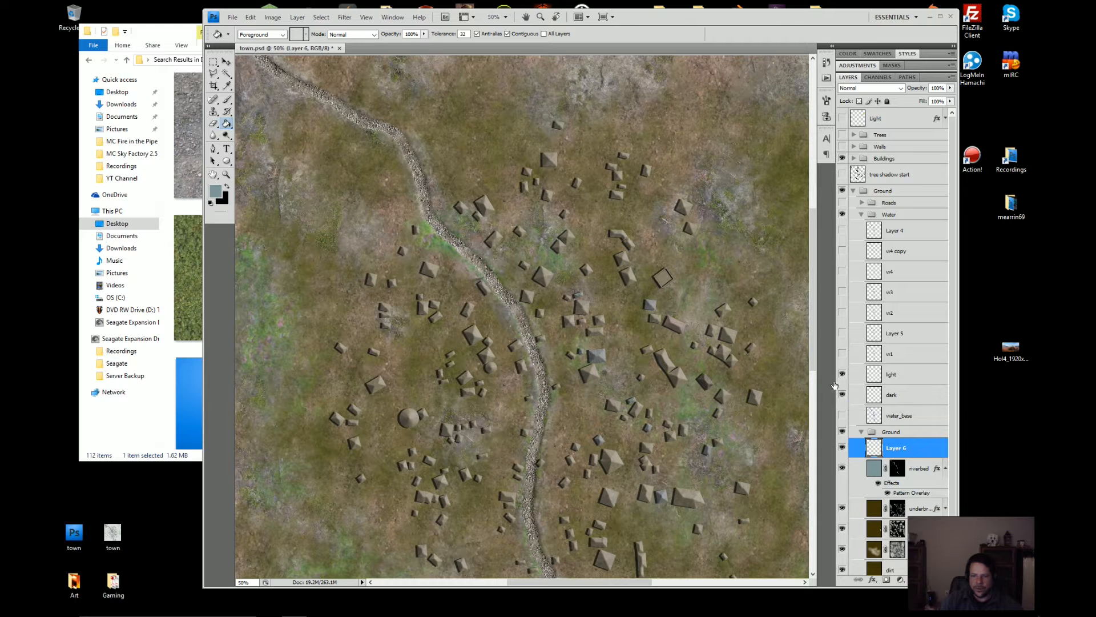
- Examine the gravel riverbed and its bank shading along the river at 200% zoom
click(505, 17)
click(502, 60)
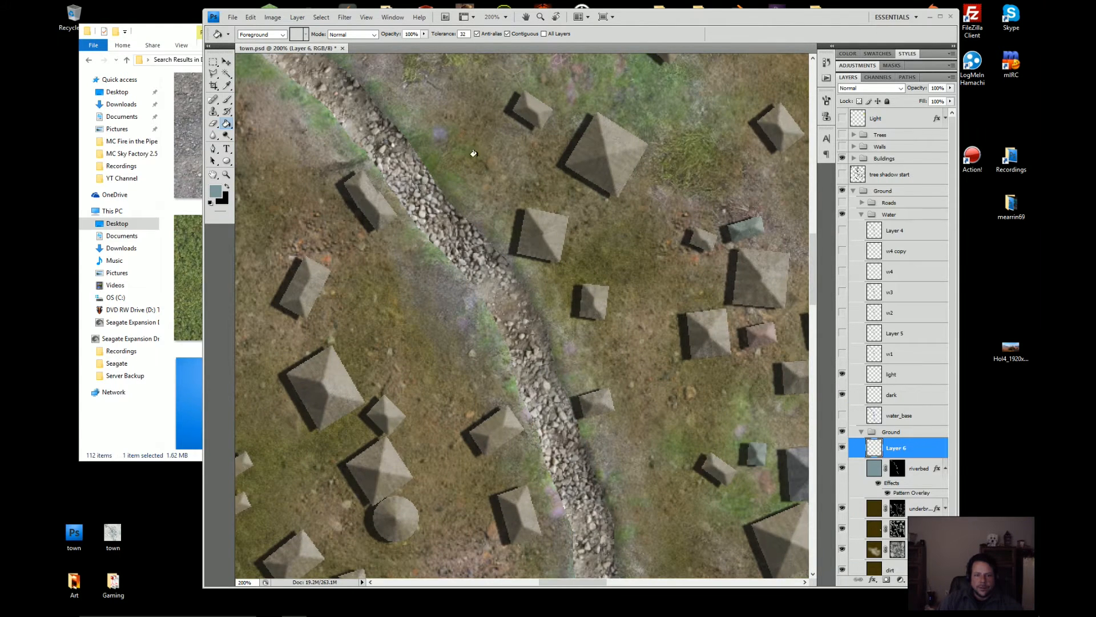
drag(582, 348, 559, 149)
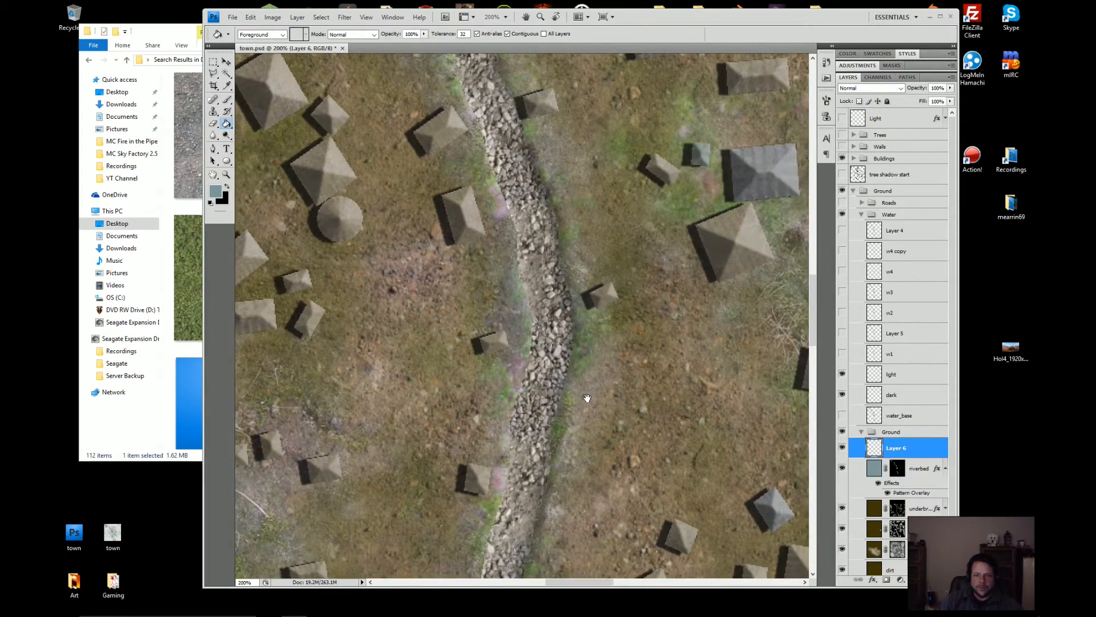
drag(584, 397, 631, 146)
drag(634, 364, 601, 102)
drag(636, 362, 651, 436)
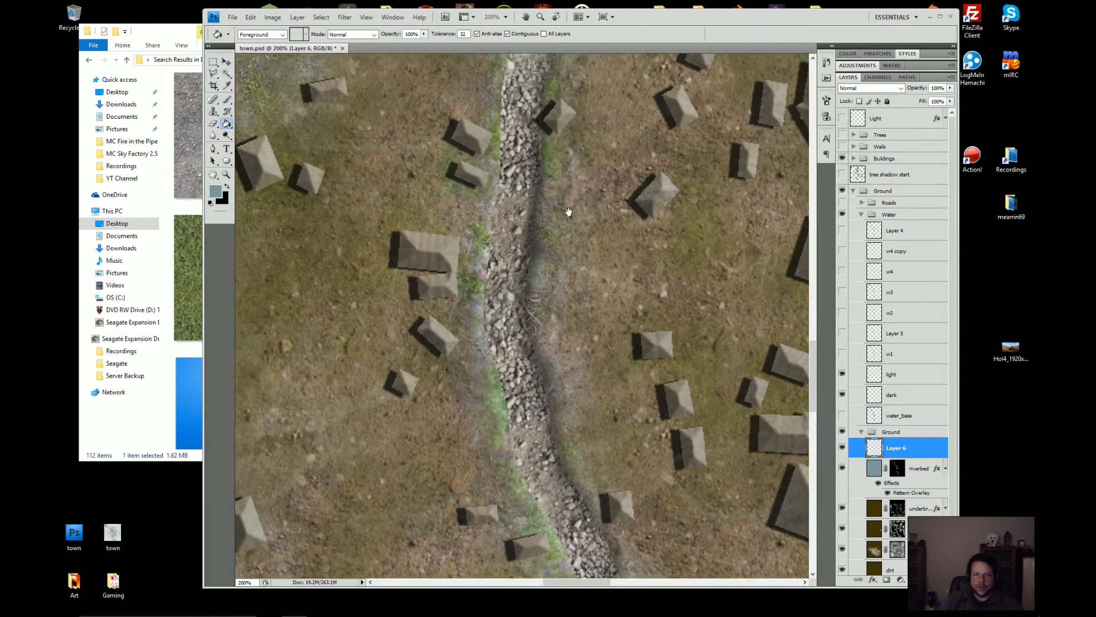
mouse_move(571, 213)
mouse_down()
mouse_move(561, 409)
mouse_move(578, 319)
mouse_up()
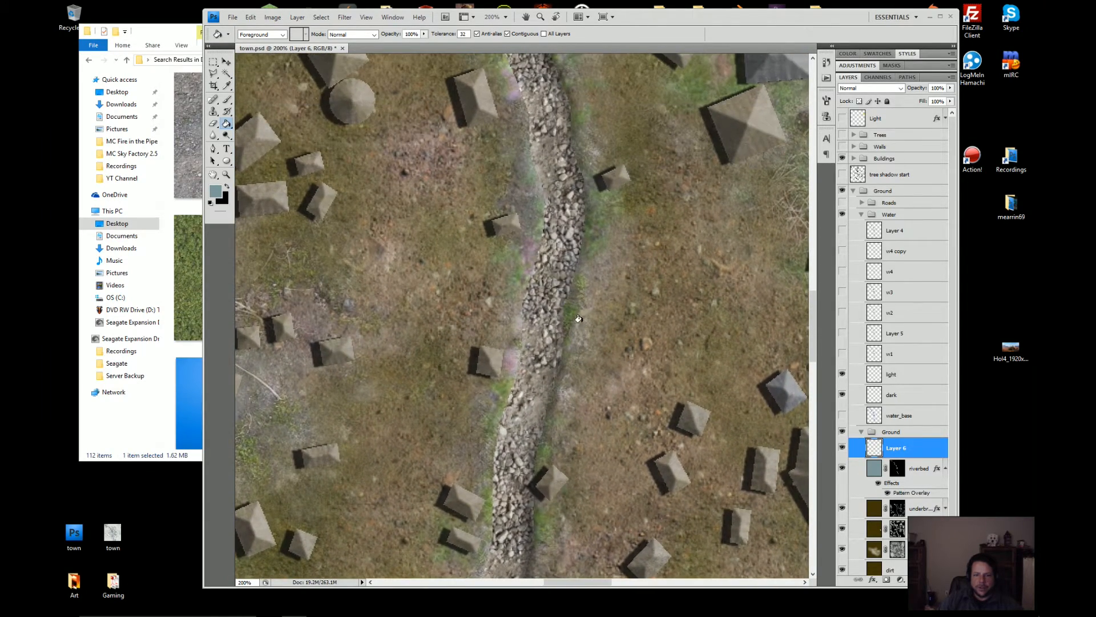
- Paint soft black shading with a 40 px brush on the dark layer along the river's central stretch at 100% zoom
click(891, 394)
click(505, 17)
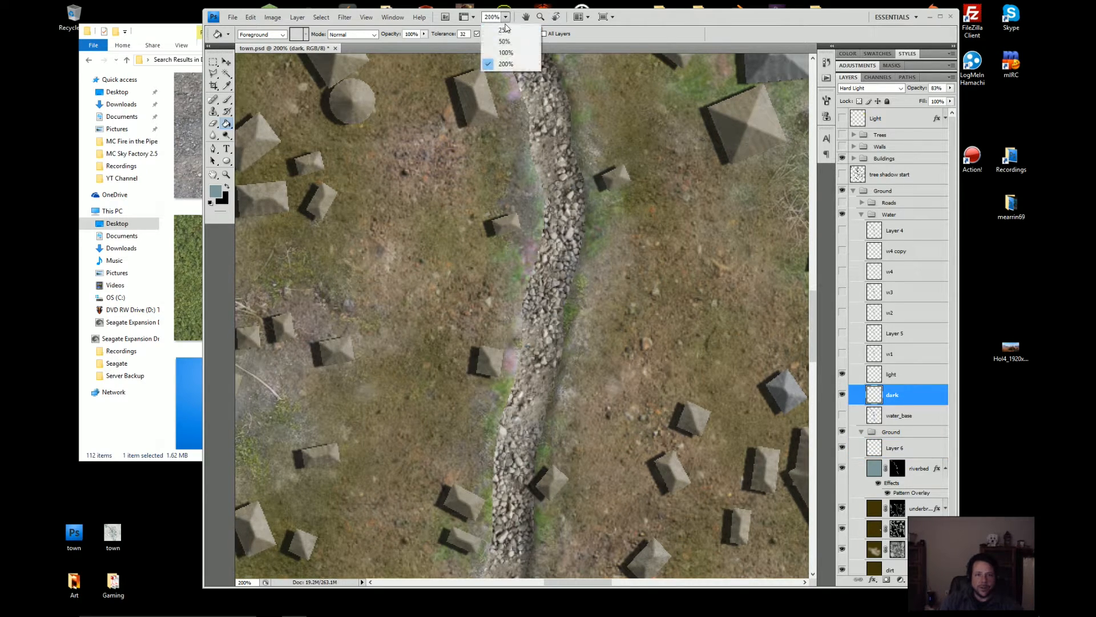
click(502, 50)
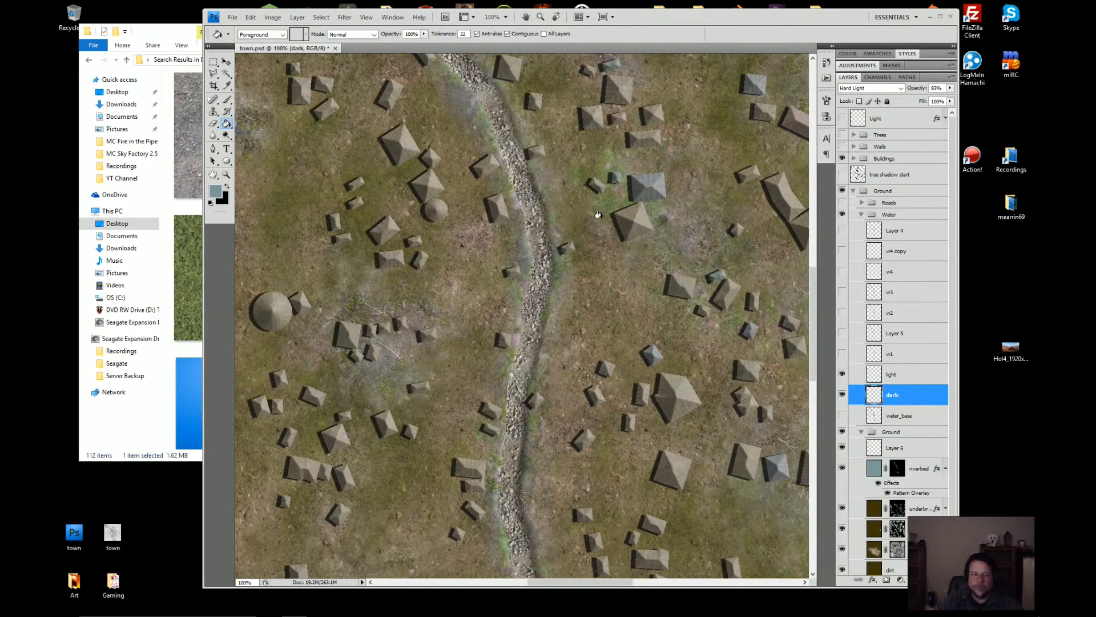
key(b)
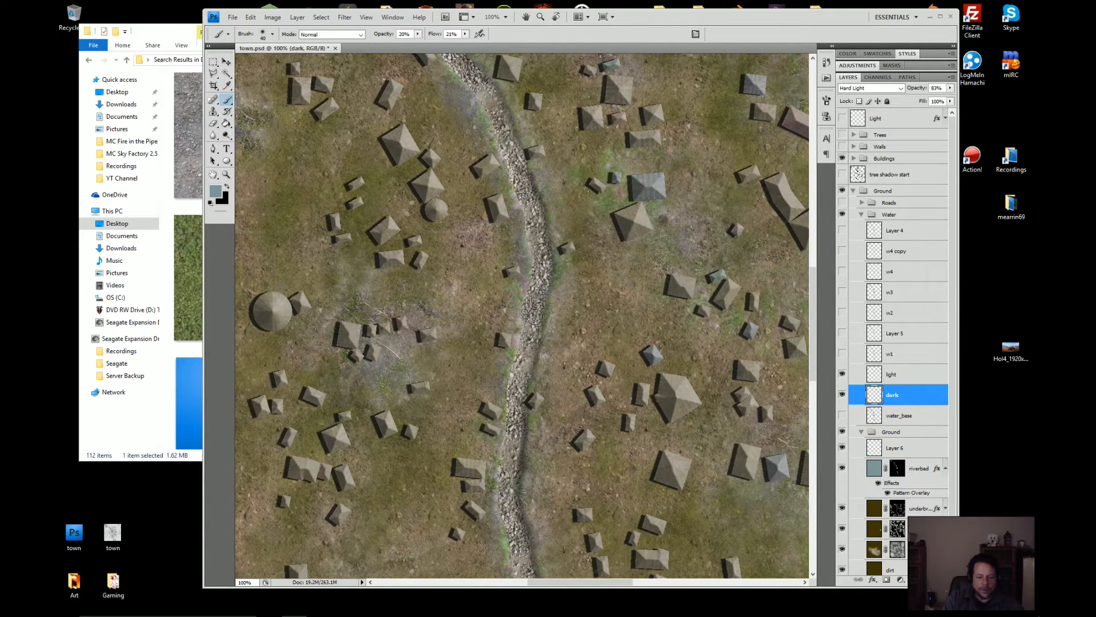
key(x)
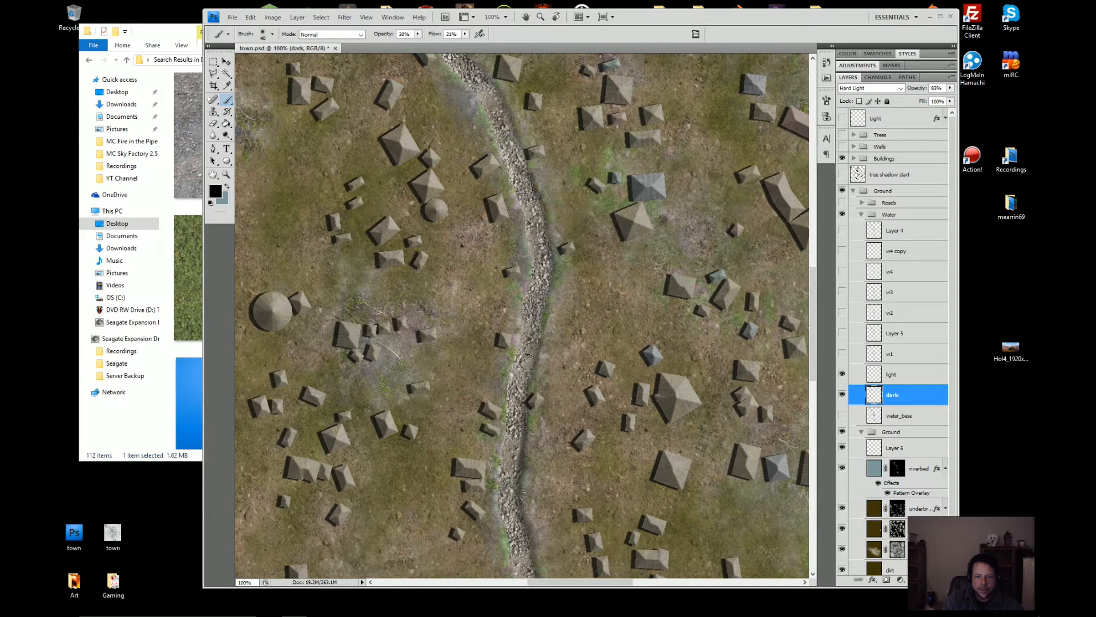
drag(528, 343, 514, 407)
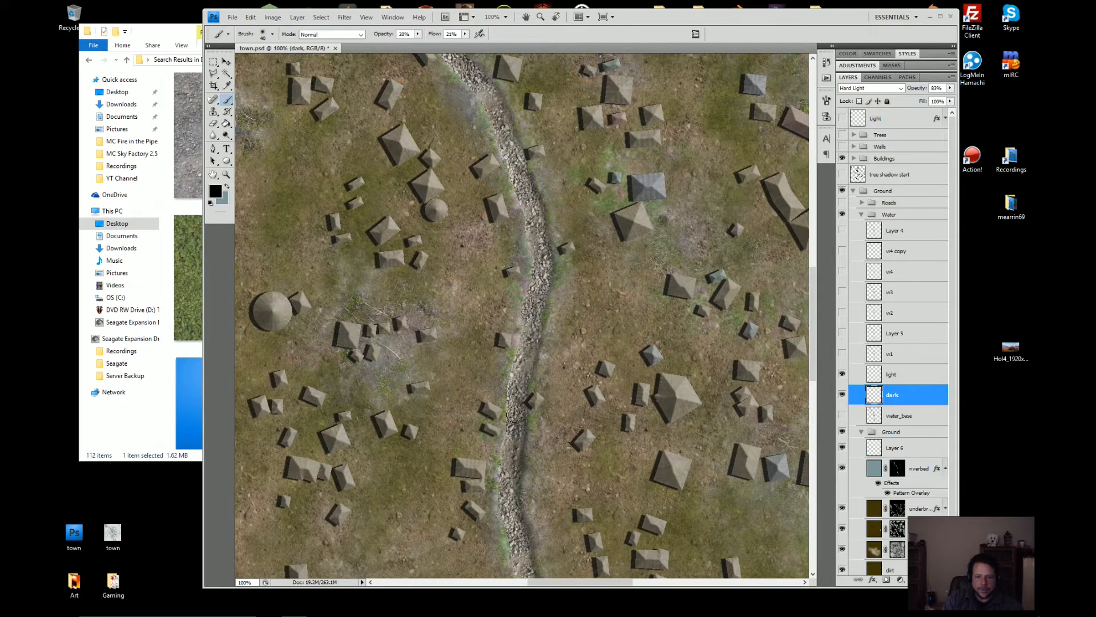
drag(512, 455, 511, 495)
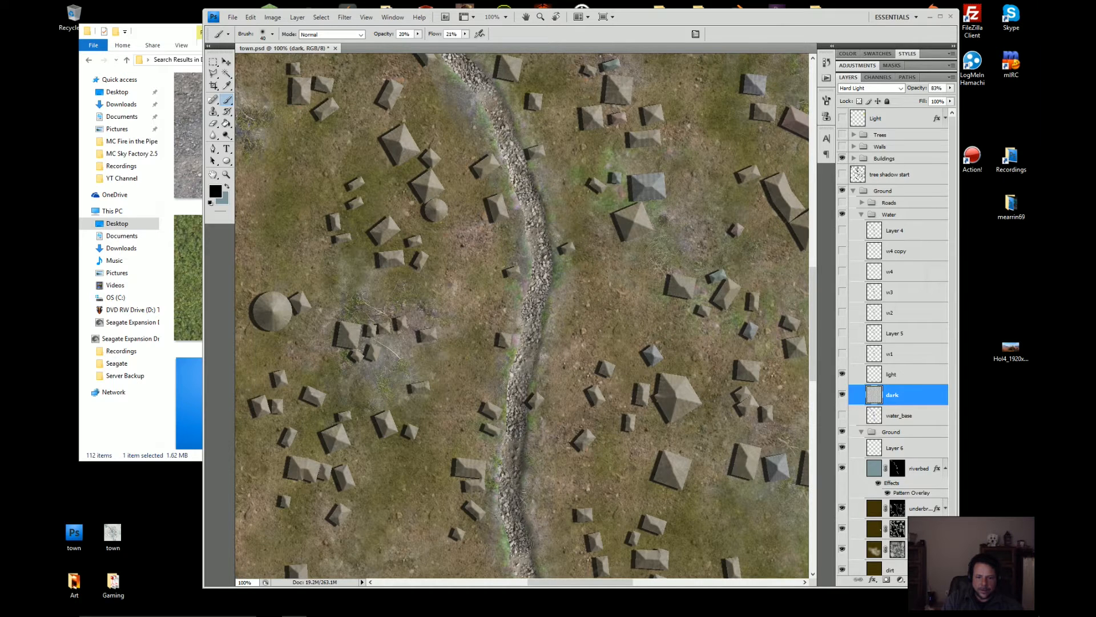
drag(516, 423, 522, 386)
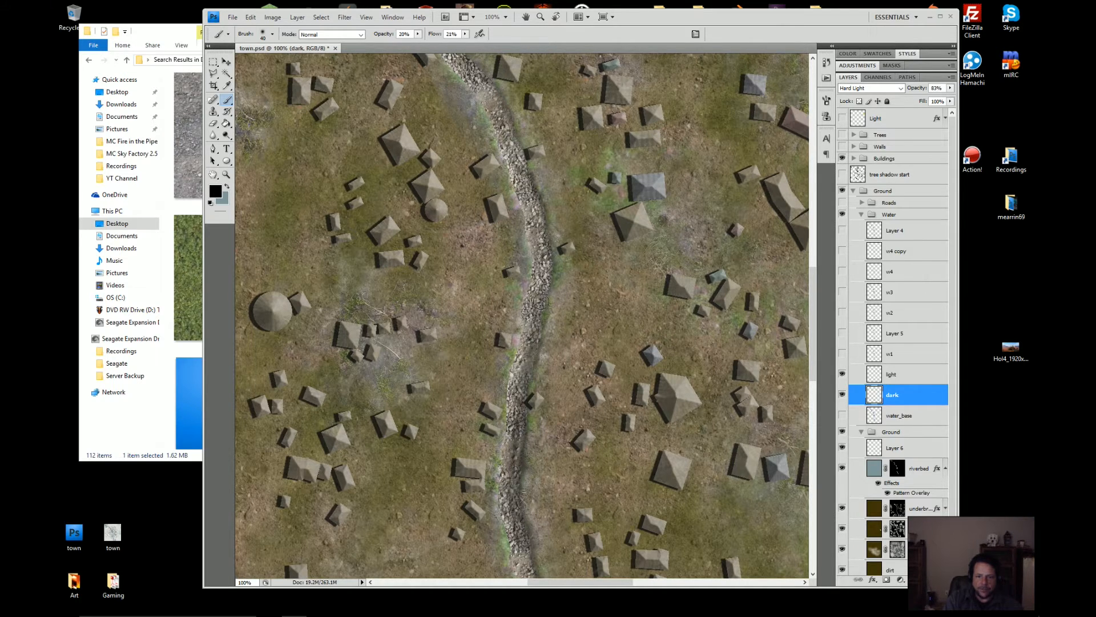
drag(541, 301, 544, 237)
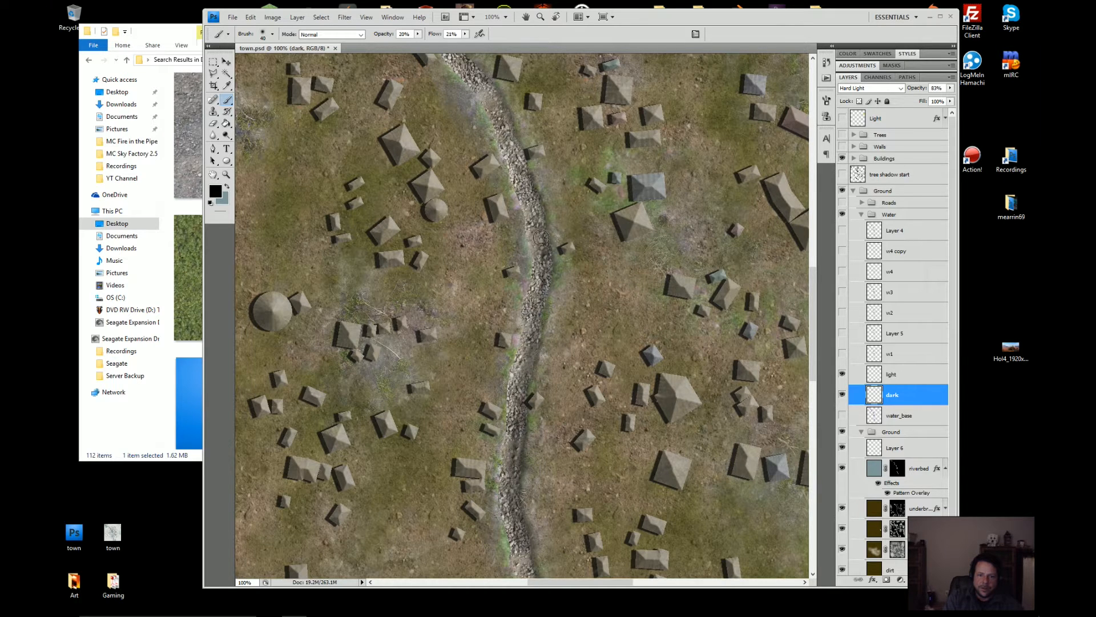
- Extend the black shading on the dark layer upstream along the riverbed to the map's top-left edge
mouse_move(532, 179)
mouse_down()
mouse_move(532, 256)
mouse_move(558, 314)
mouse_up()
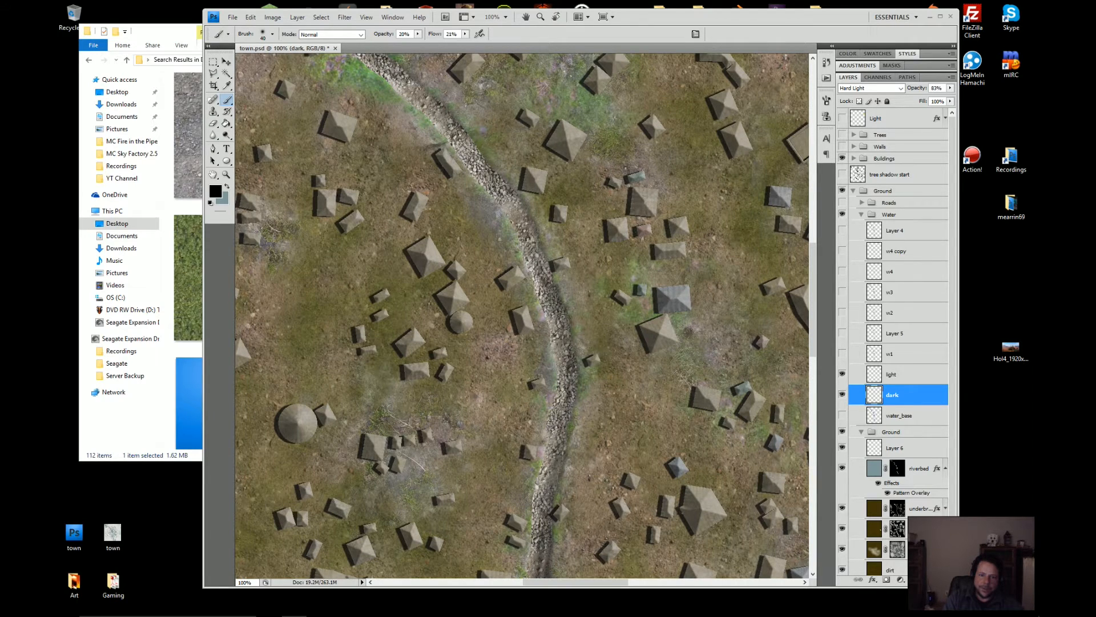
drag(516, 219, 547, 303)
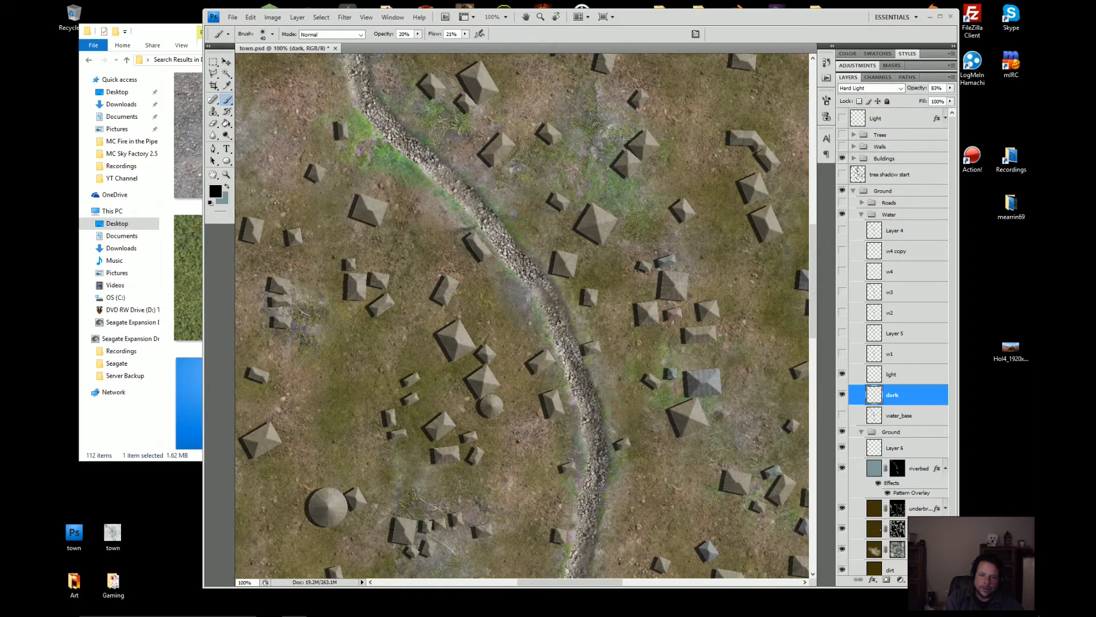
mouse_move(489, 215)
mouse_down()
mouse_move(579, 354)
mouse_move(522, 282)
mouse_up()
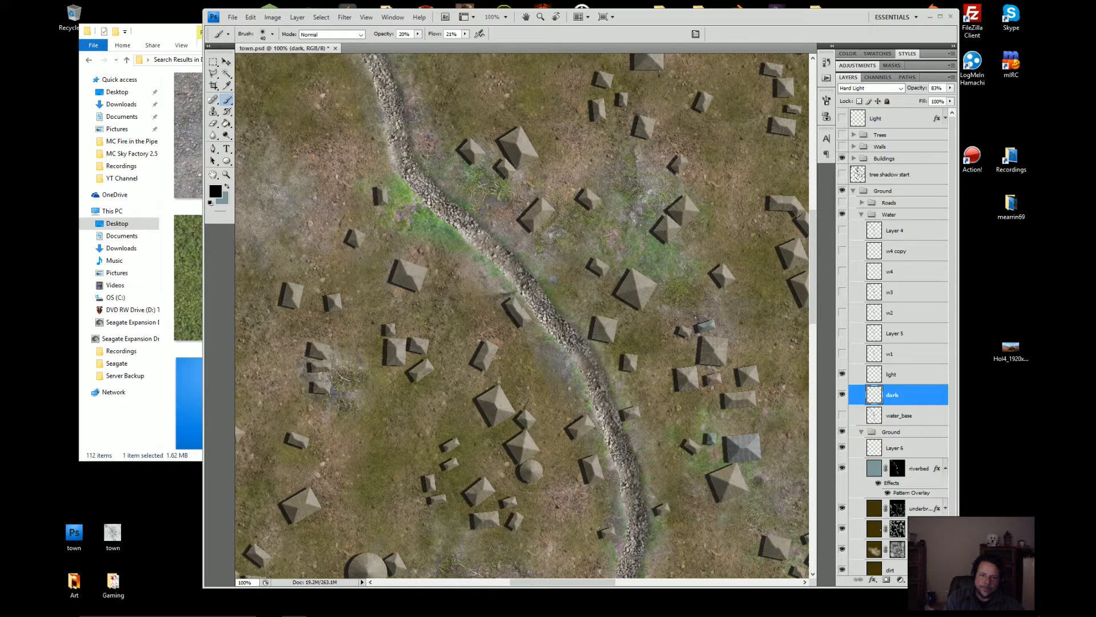
drag(470, 228, 535, 298)
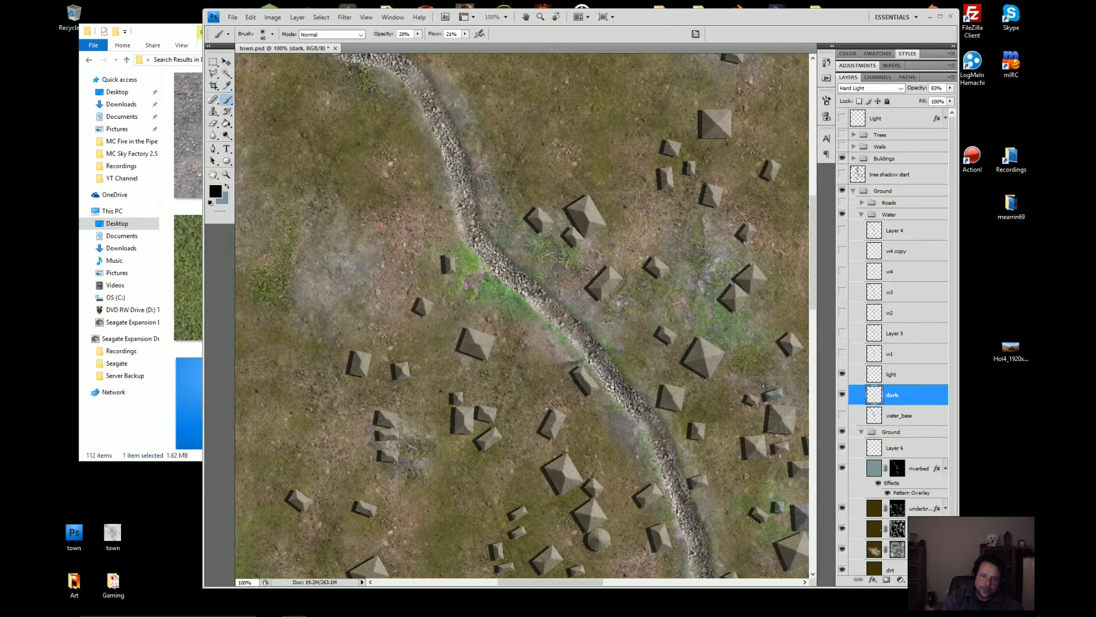
drag(530, 288, 491, 253)
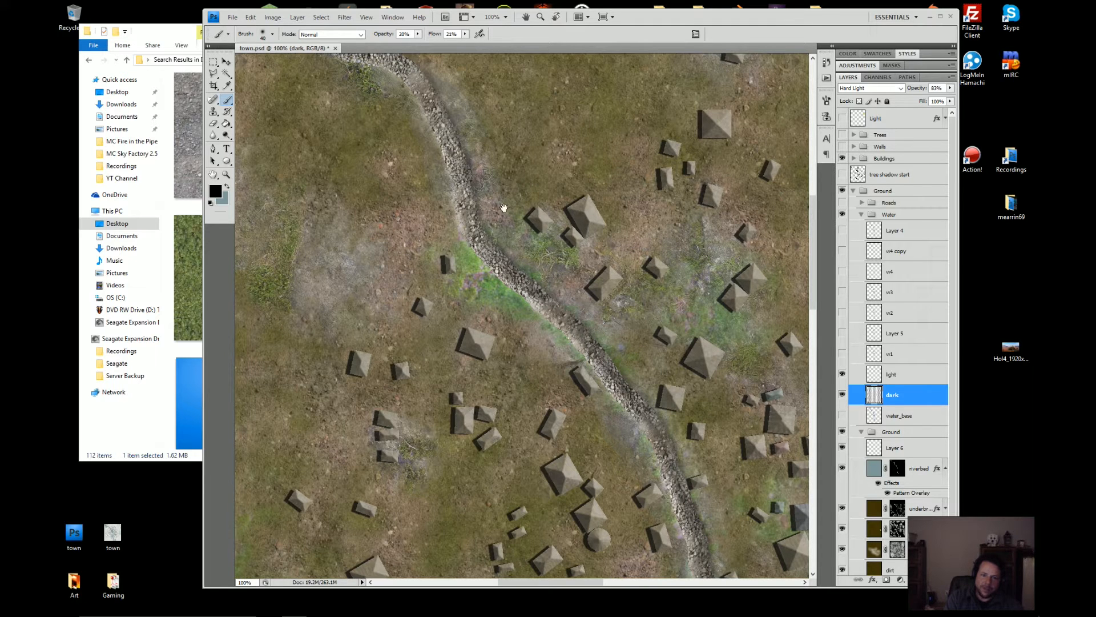
mouse_move(504, 207)
mouse_down()
mouse_move(552, 260)
mouse_move(536, 303)
mouse_up()
drag(504, 213, 520, 275)
drag(512, 204, 576, 323)
drag(530, 249, 565, 320)
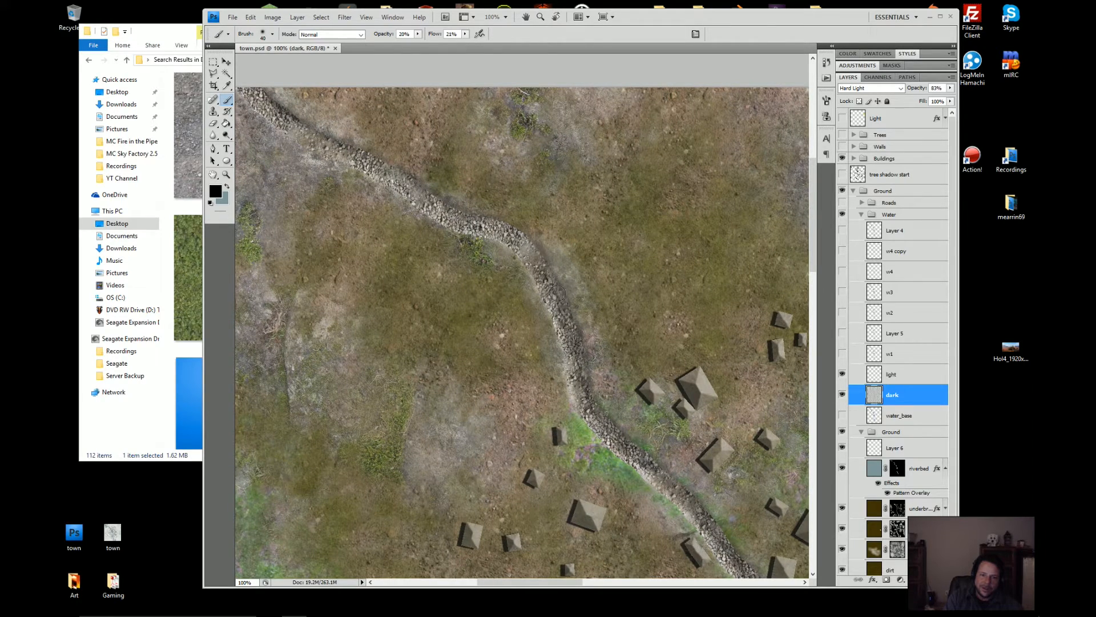
drag(531, 235, 588, 296)
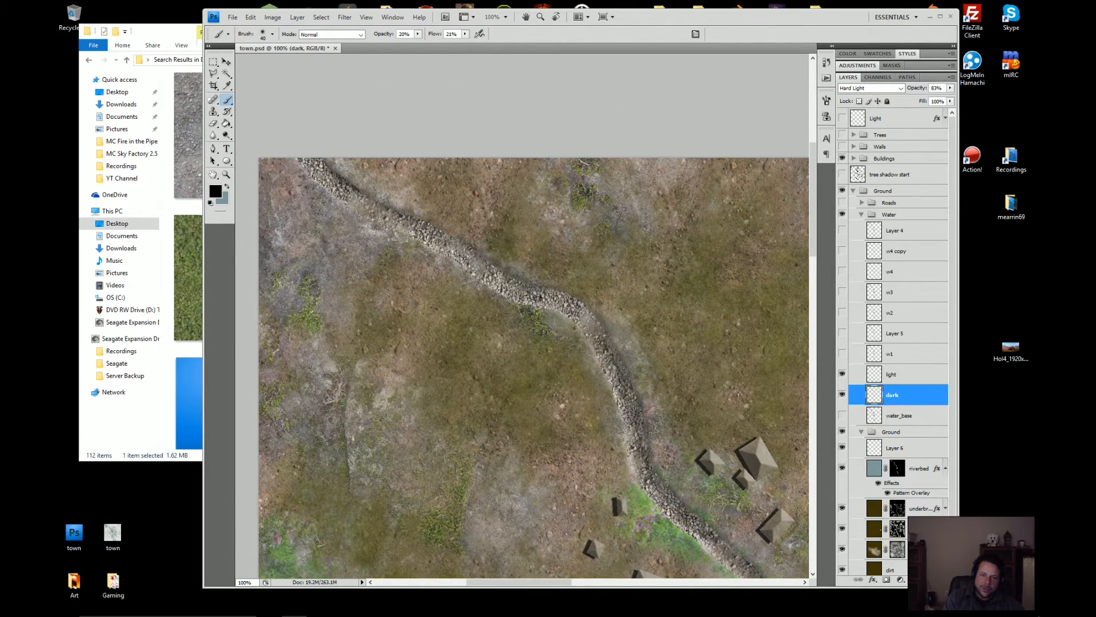
mouse_move(520, 279)
mouse_down()
mouse_move(588, 314)
mouse_move(574, 317)
mouse_up()
drag(520, 279, 529, 285)
drag(437, 237, 470, 258)
mouse_move(379, 194)
mouse_down()
mouse_move(449, 252)
mouse_move(519, 288)
mouse_up()
- Shade the dark layer along the riverbed from the town's centre down to the map's bottom edge
drag(711, 471, 502, 243)
mouse_move(700, 508)
mouse_down()
mouse_move(563, 318)
mouse_move(536, 251)
mouse_up()
mouse_move(609, 476)
mouse_down()
mouse_move(590, 429)
mouse_move(586, 349)
mouse_up()
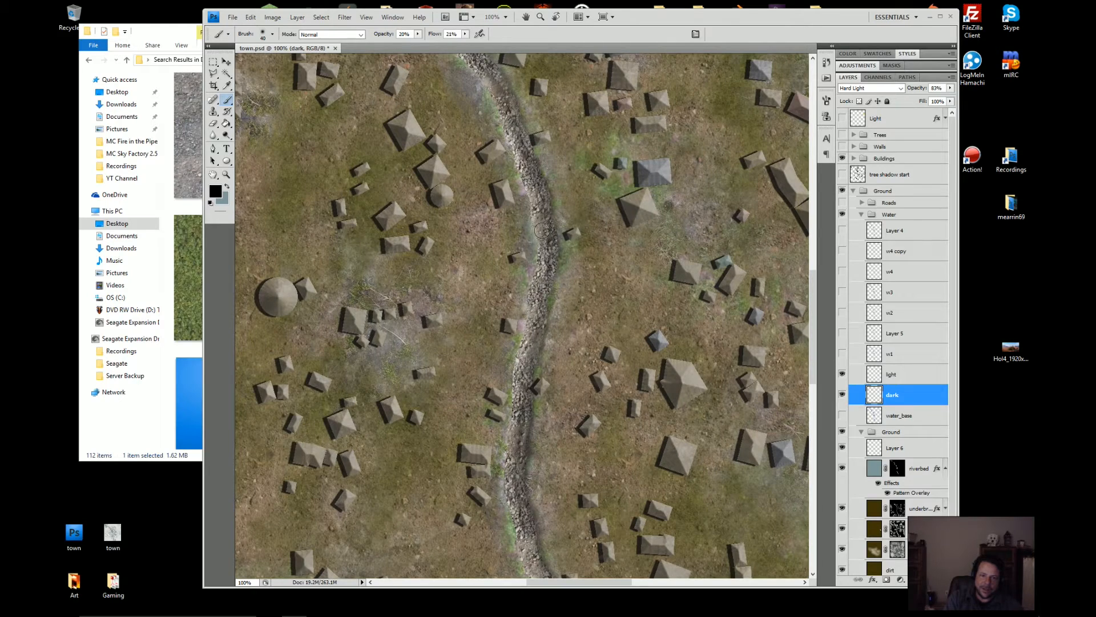
mouse_move(542, 230)
mouse_down()
mouse_move(546, 293)
mouse_move(546, 264)
mouse_move(523, 408)
mouse_up()
drag(549, 510, 561, 341)
mouse_move(556, 406)
mouse_down()
mouse_move(588, 485)
mouse_move(581, 477)
mouse_move(625, 540)
mouse_move(635, 509)
mouse_move(589, 357)
mouse_up()
mouse_move(597, 412)
mouse_down()
mouse_move(629, 508)
mouse_move(636, 367)
mouse_move(622, 492)
mouse_move(629, 439)
mouse_move(615, 302)
mouse_move(592, 270)
mouse_move(615, 346)
mouse_up()
drag(605, 251, 640, 321)
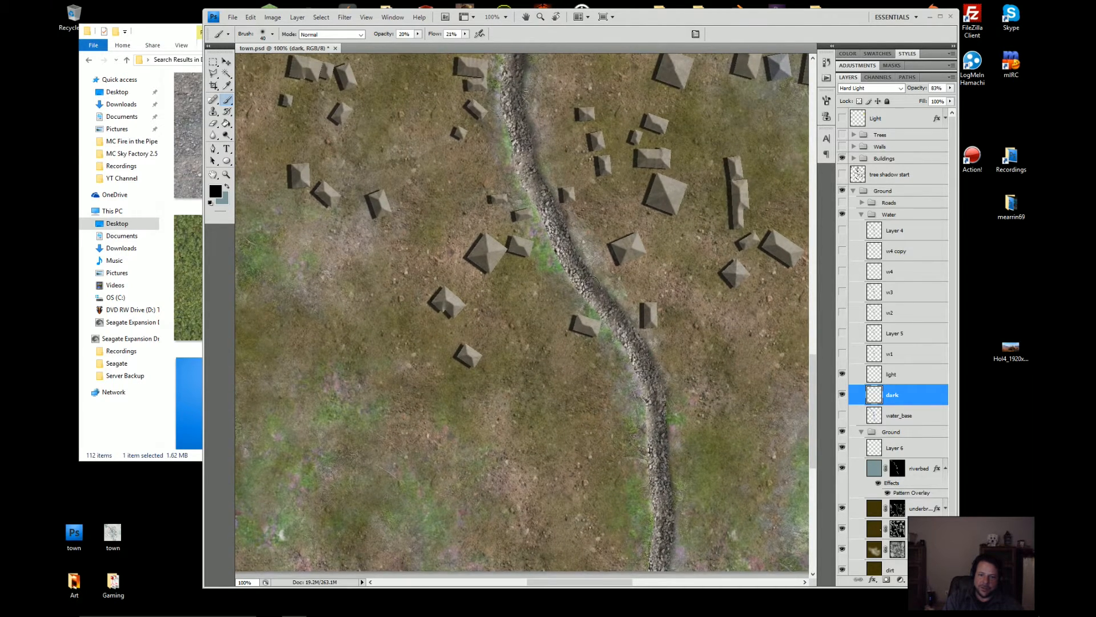
- Make another pass of black shading on the dark layer, following the river from the south back up to the northern bend
drag(592, 284, 629, 337)
drag(606, 256, 647, 353)
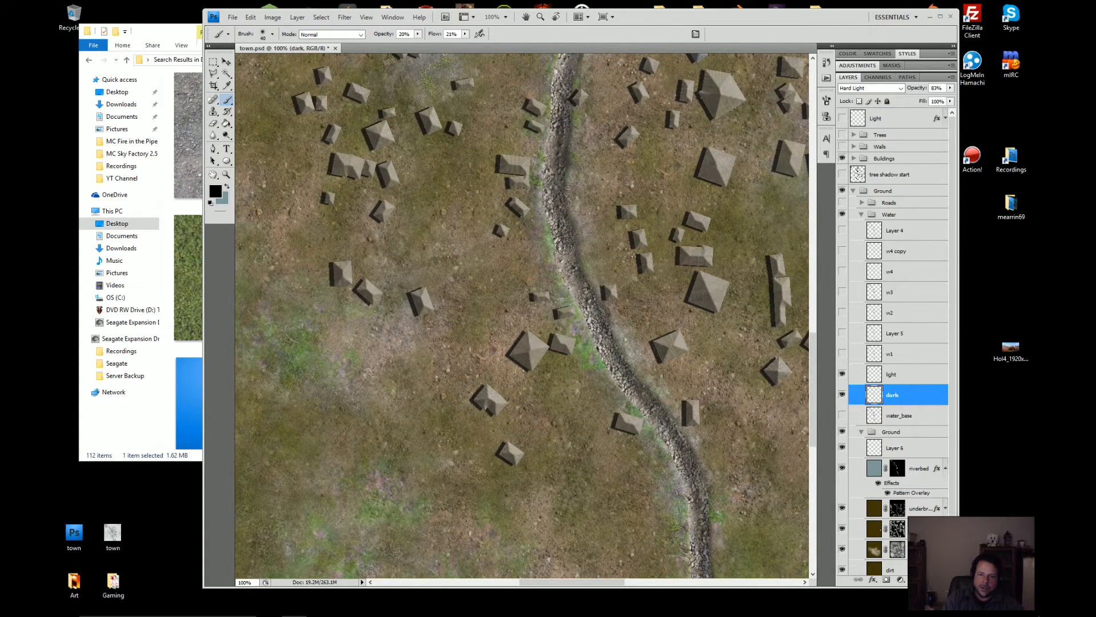
drag(565, 246, 637, 436)
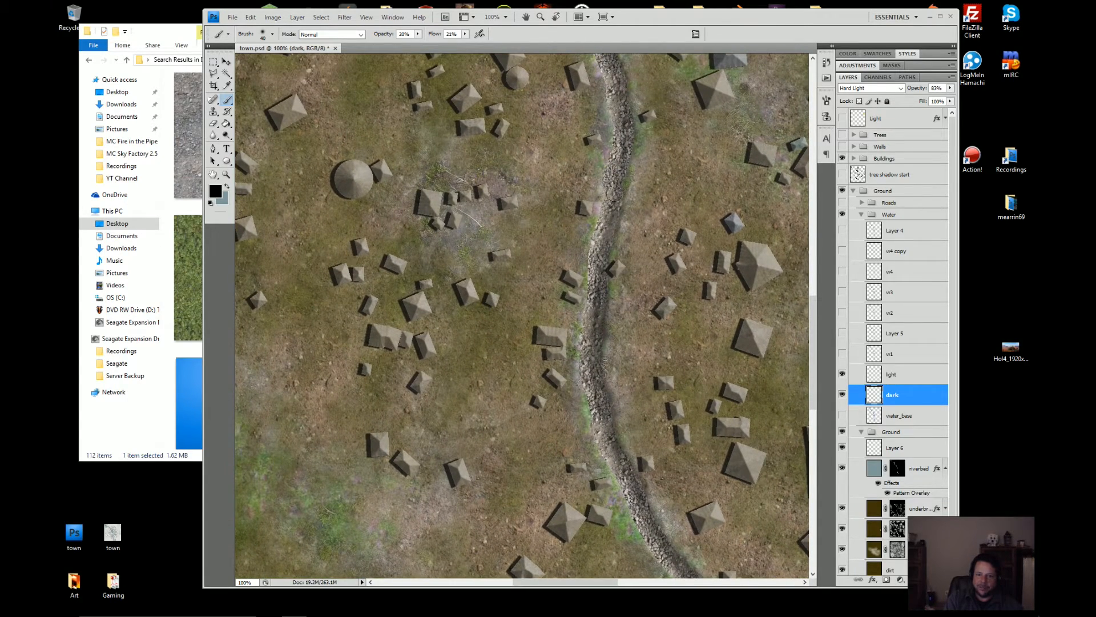
drag(613, 194, 600, 252)
drag(672, 174, 662, 335)
drag(613, 280, 592, 379)
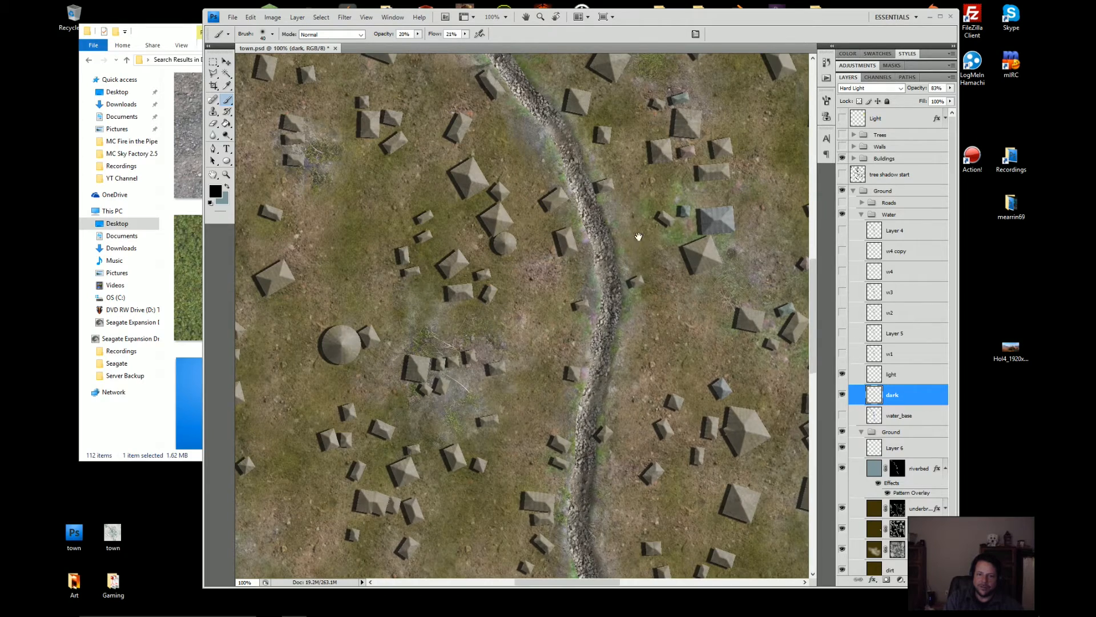
drag(601, 189, 638, 321)
drag(579, 245, 613, 295)
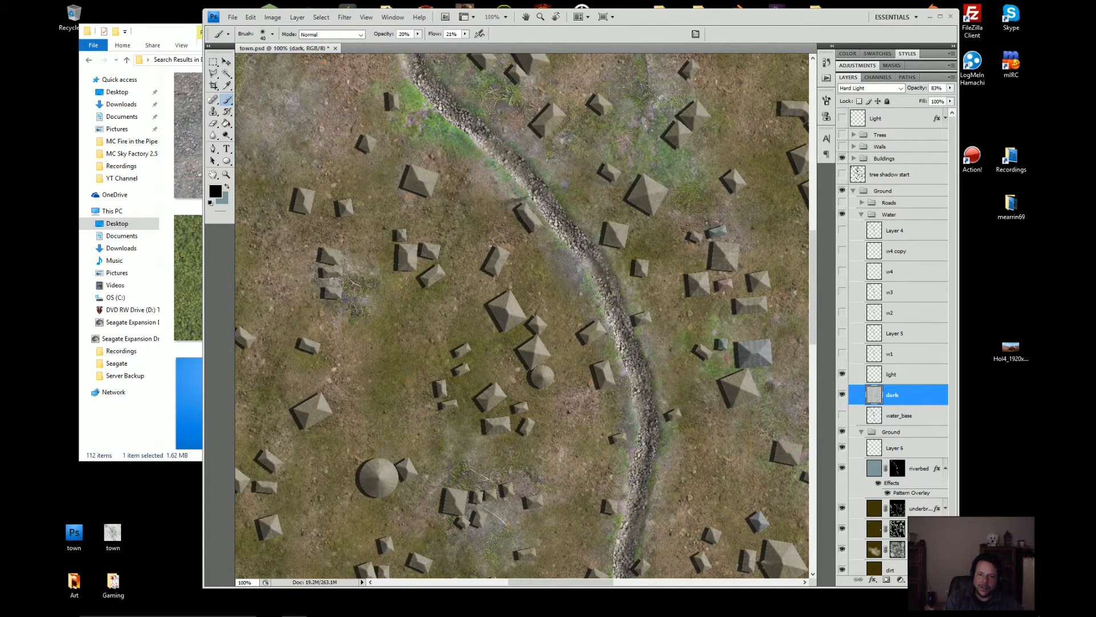
drag(551, 98, 616, 205)
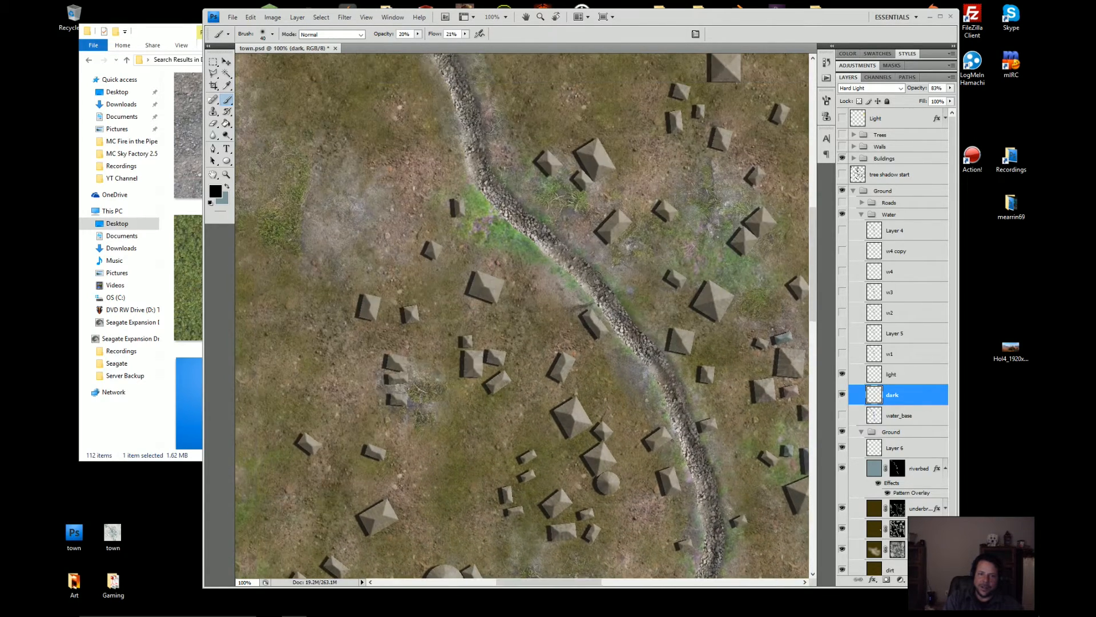
drag(584, 274, 595, 296)
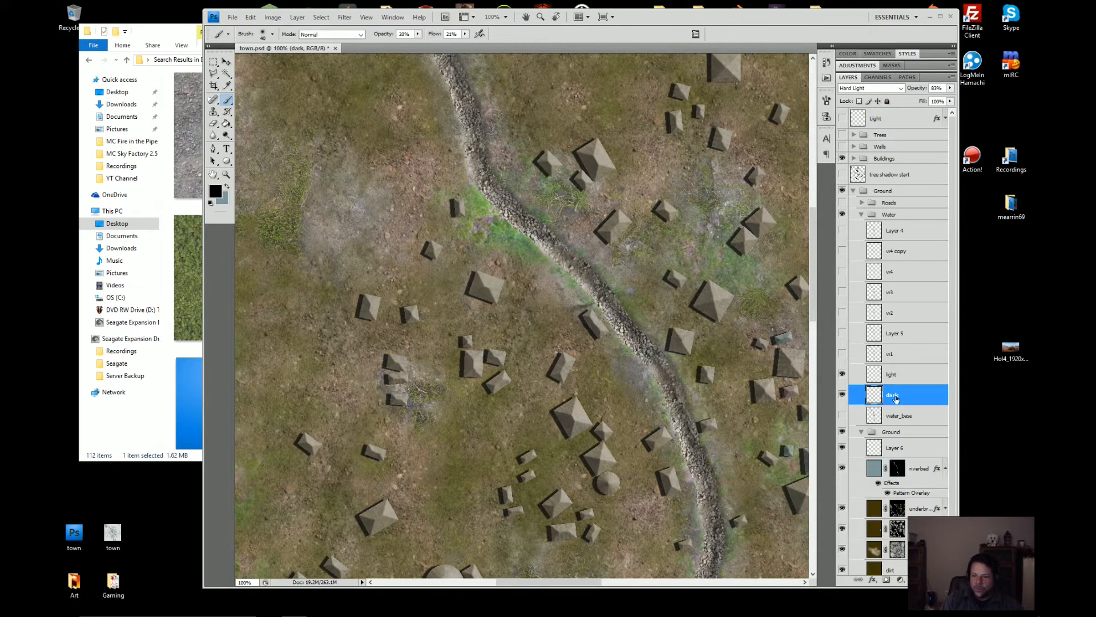
- Roughen the northern gravel edges on the riverbed mask with a black 13 px brush at 80% opacity and 80% flow, at 200% zoom
click(899, 471)
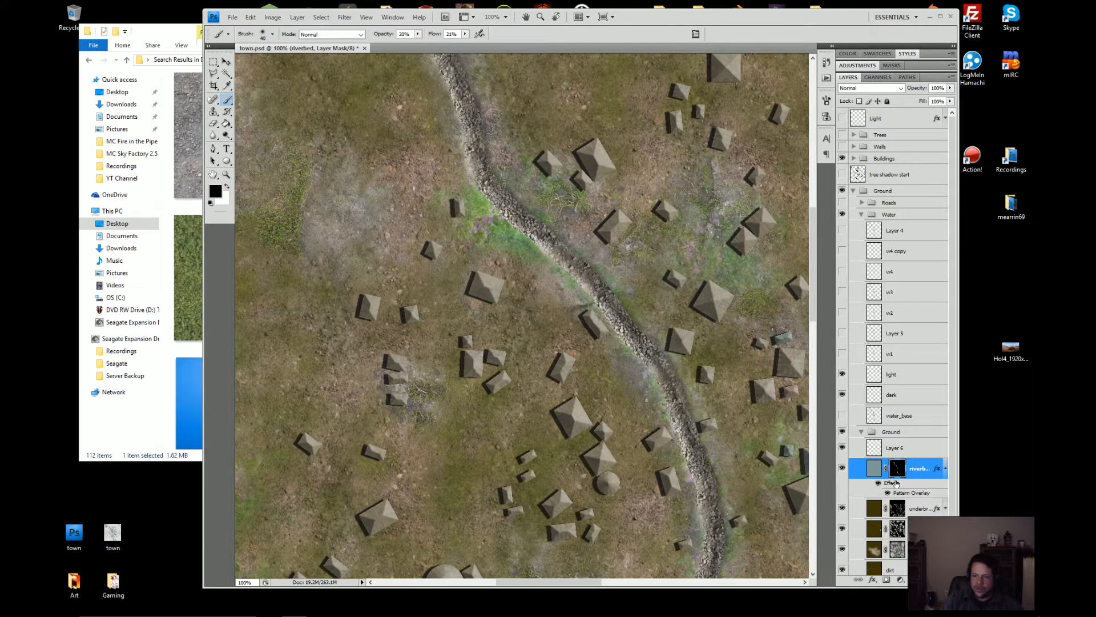
click(507, 18)
click(508, 66)
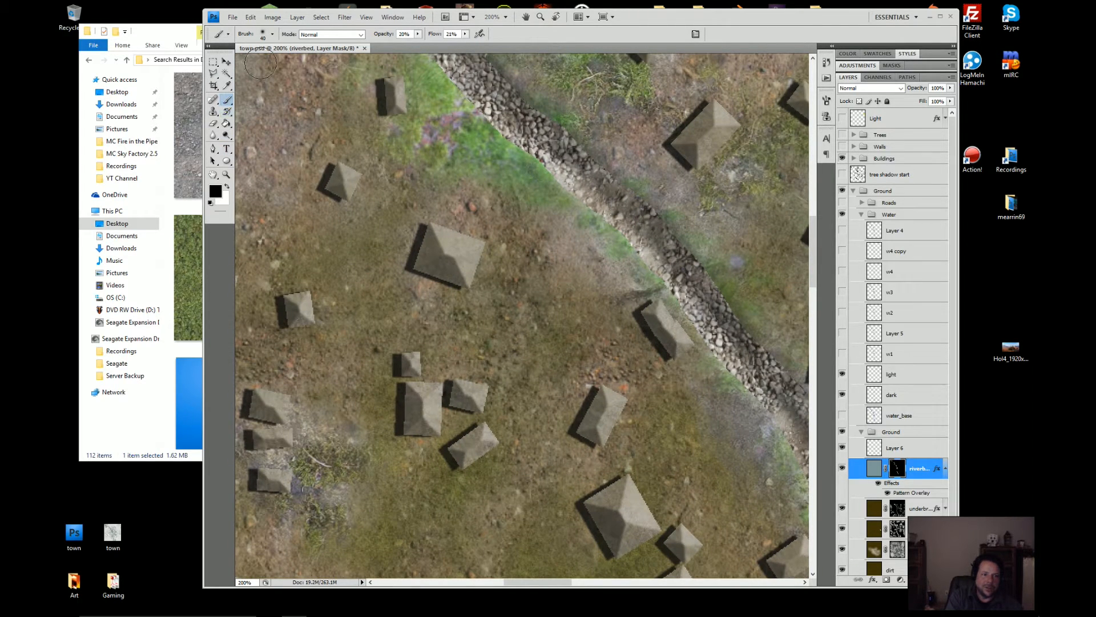
click(273, 35)
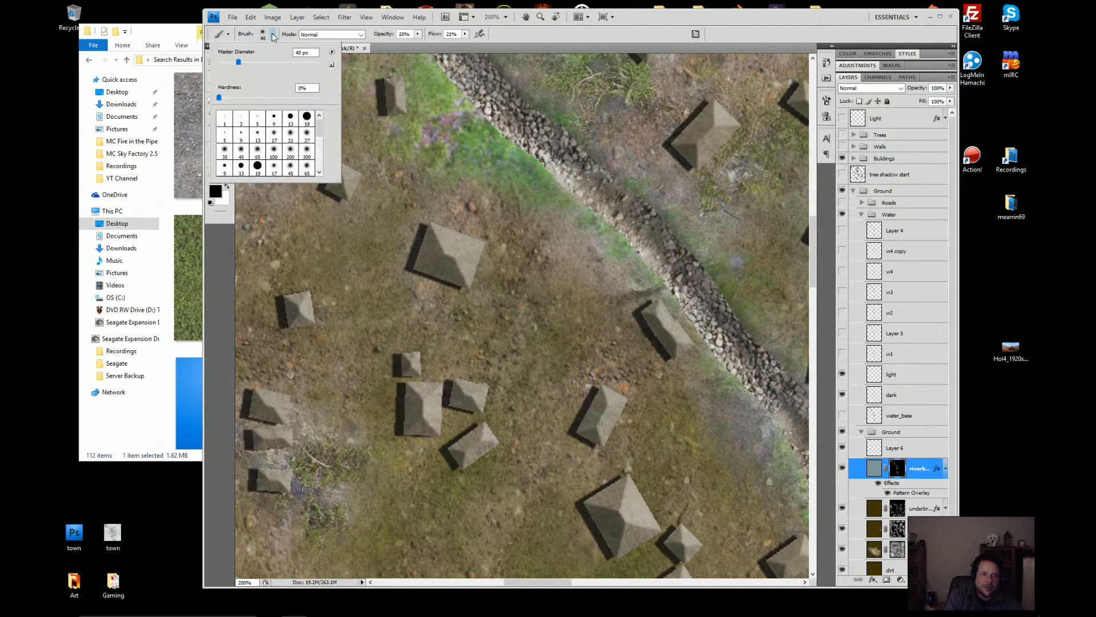
drag(239, 62, 225, 68)
click(418, 35)
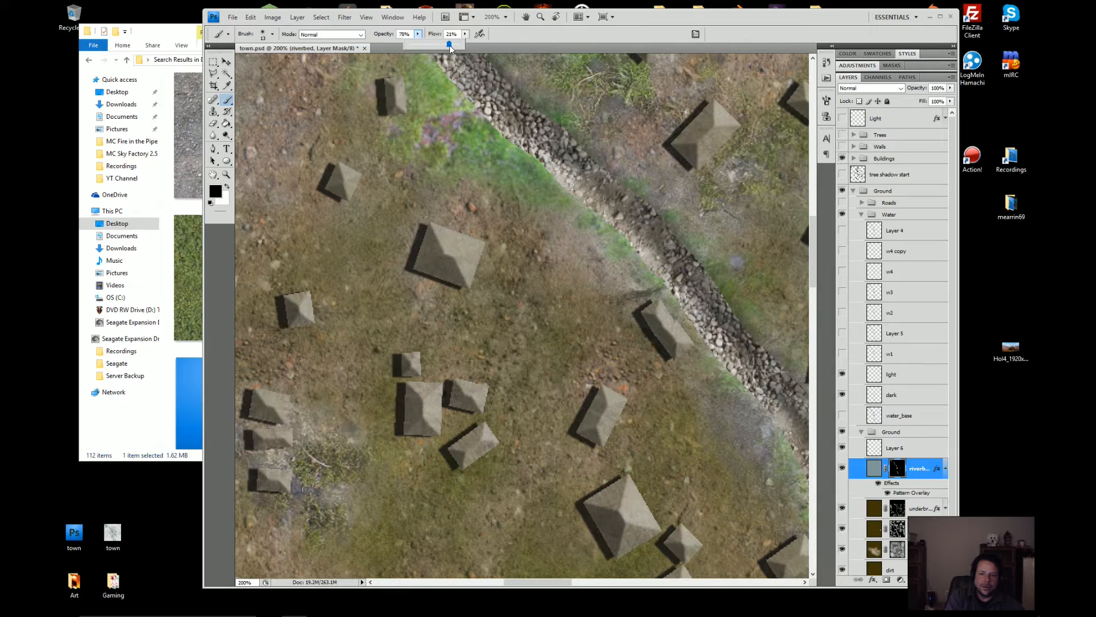
drag(449, 46, 498, 50)
click(465, 35)
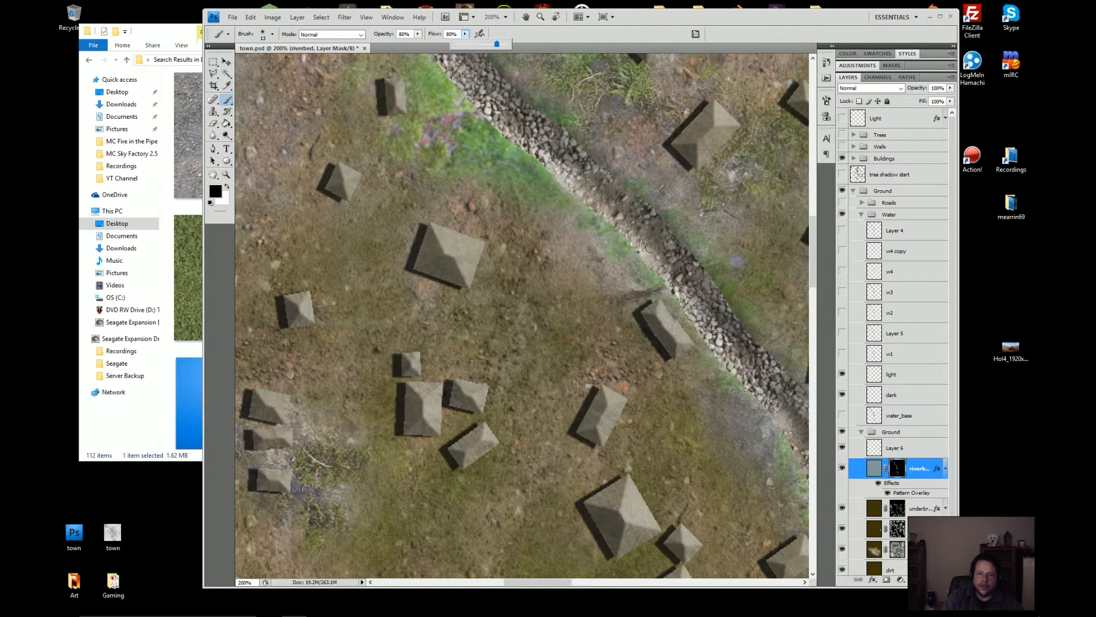
drag(728, 301, 518, 268)
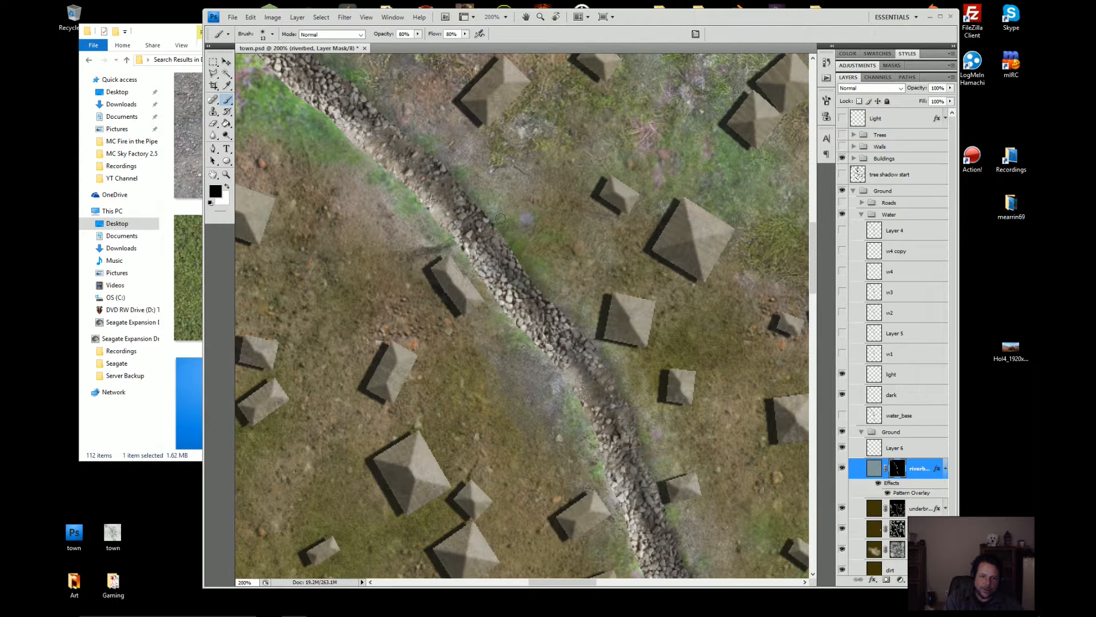
drag(485, 210, 520, 258)
drag(550, 301, 561, 312)
drag(594, 343, 610, 376)
mouse_move(654, 480)
mouse_down()
mouse_move(676, 524)
mouse_move(617, 402)
mouse_move(605, 401)
mouse_move(621, 446)
mouse_up()
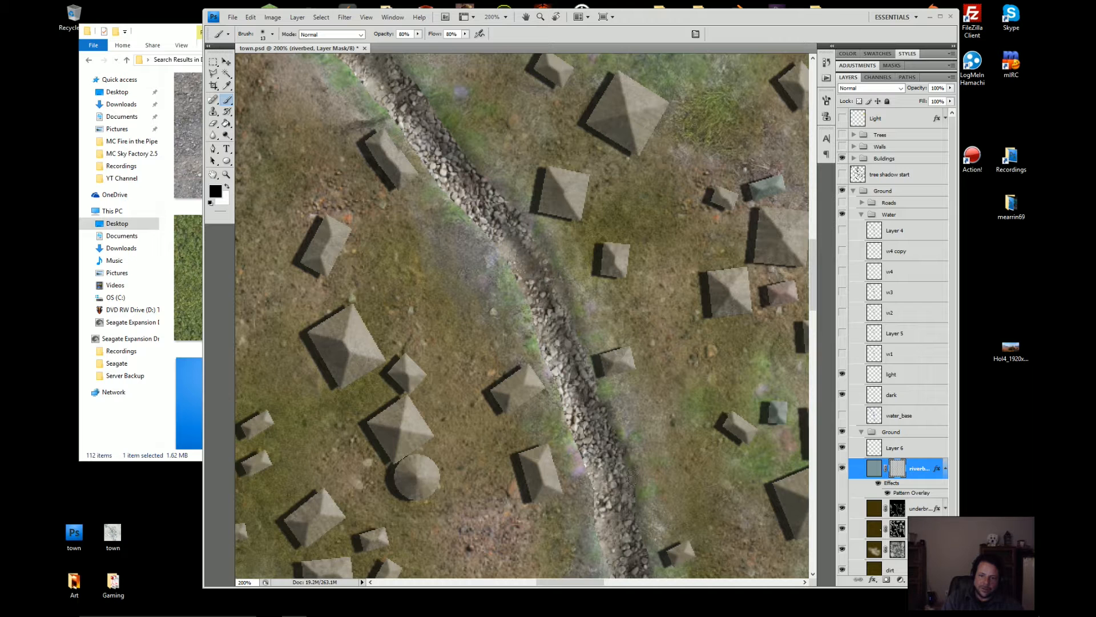
- Roughen the river's eastern gravel edge on the riverbed mask with black, working downstream from the upper town to the town's centre
drag(631, 489, 624, 355)
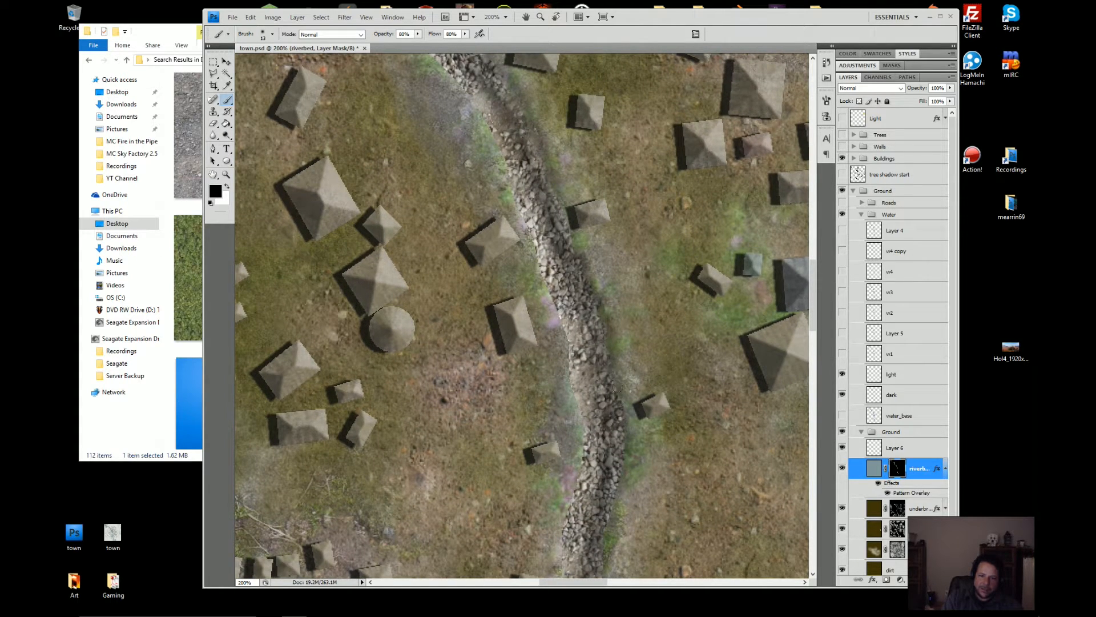
mouse_move(621, 427)
mouse_down()
mouse_move(625, 484)
mouse_move(622, 373)
mouse_move(602, 477)
mouse_up()
mouse_move(611, 490)
mouse_down()
mouse_move(615, 359)
mouse_move(600, 372)
mouse_move(600, 435)
mouse_up()
mouse_move(605, 434)
mouse_down()
mouse_move(625, 356)
mouse_move(603, 374)
mouse_move(597, 367)
mouse_move(599, 385)
mouse_up()
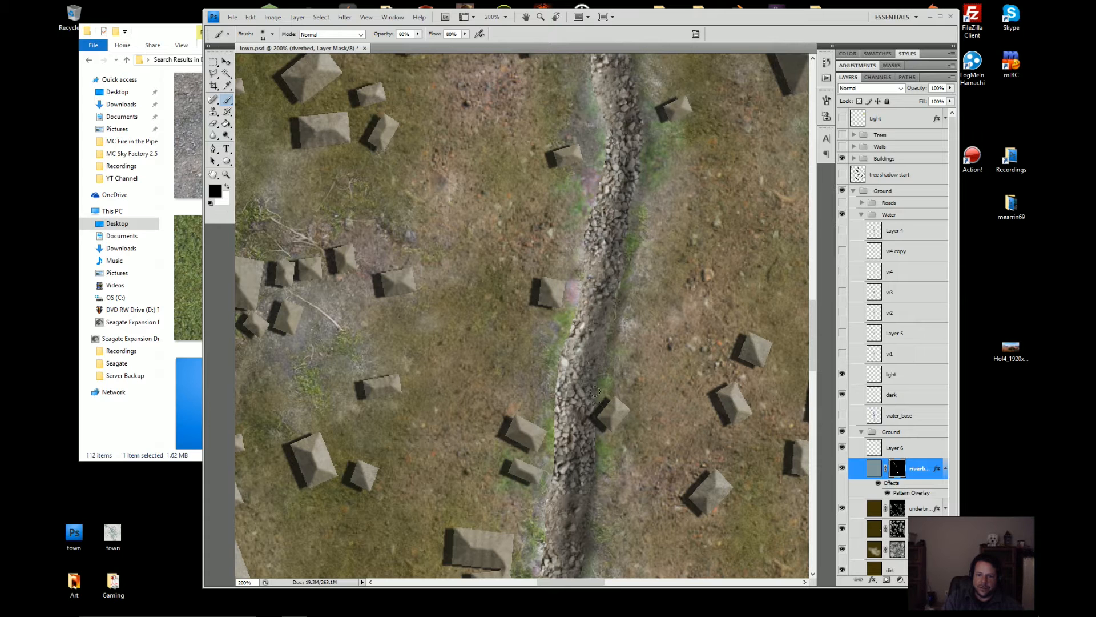
mouse_move(596, 417)
mouse_down()
mouse_move(610, 460)
mouse_move(613, 352)
mouse_up()
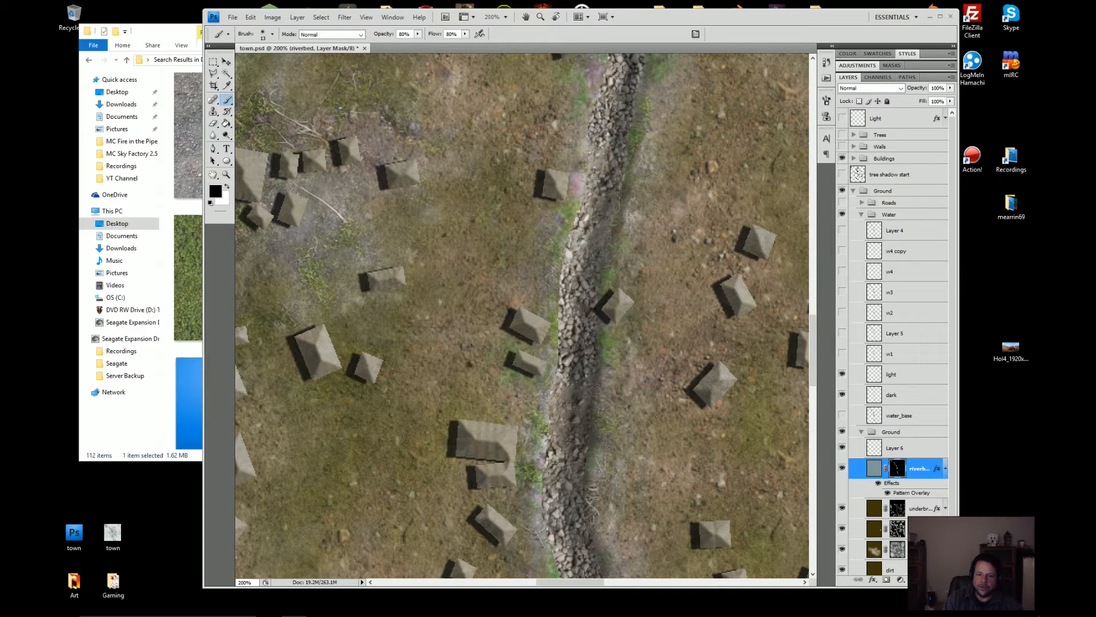
- Continue roughening the eastern gravel edge on the riverbed mask from the town's centre down to the southern houses
drag(591, 419, 594, 311)
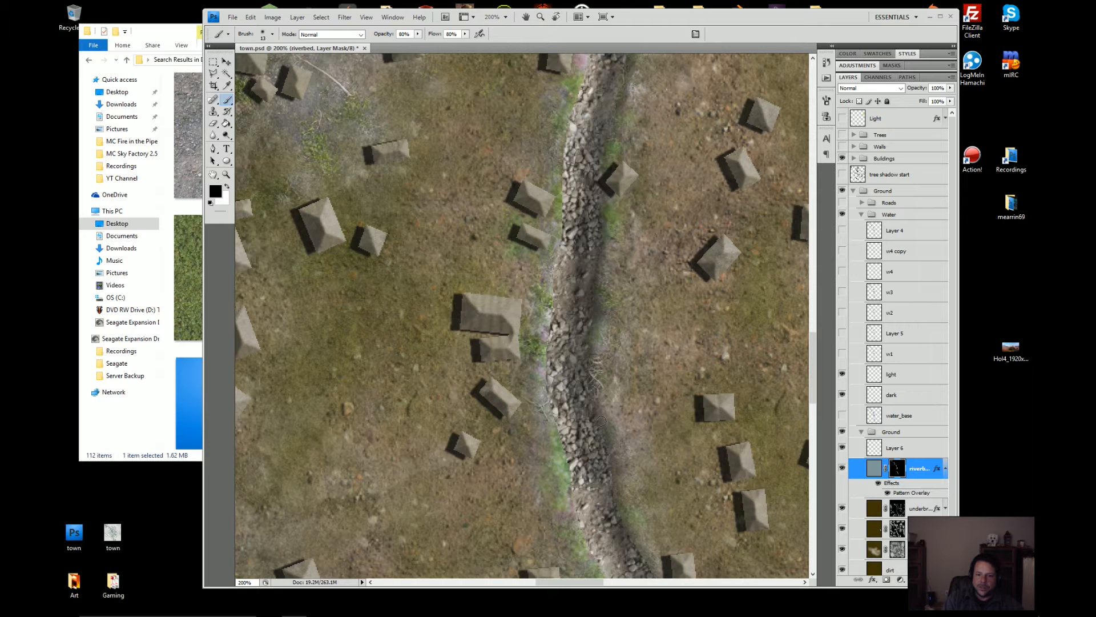
drag(608, 434, 603, 357)
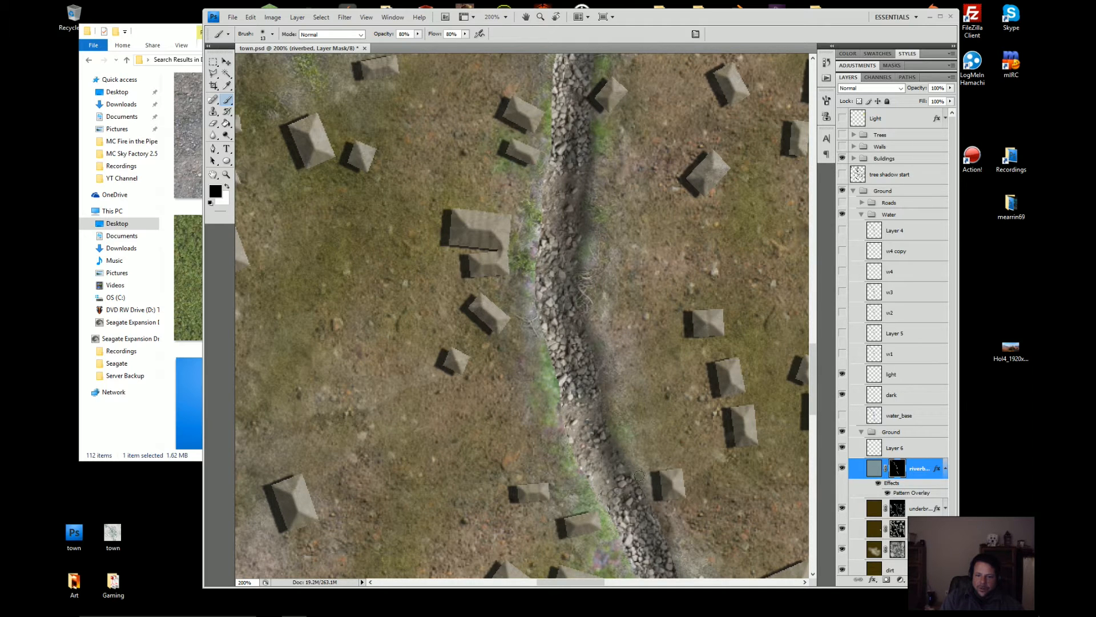
drag(646, 495, 626, 417)
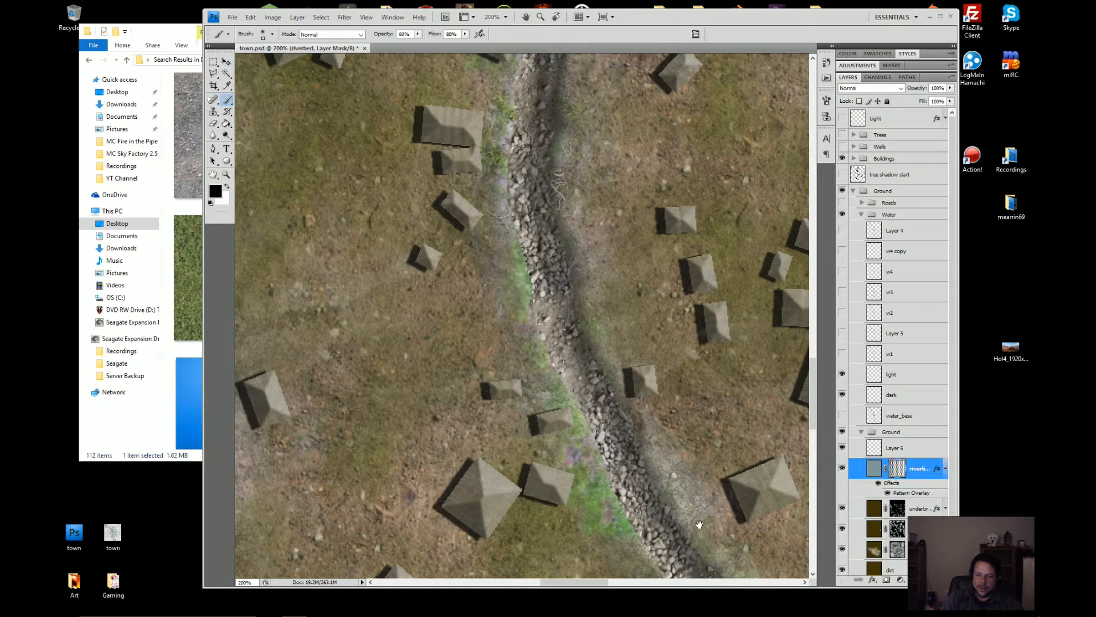
drag(679, 524, 632, 404)
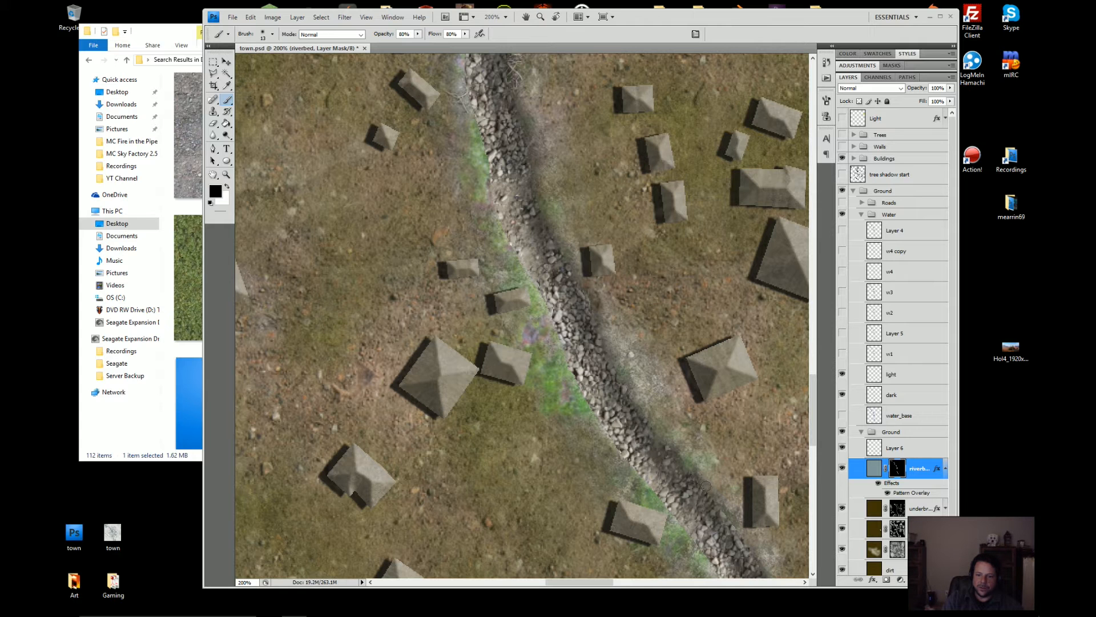
drag(724, 511, 672, 418)
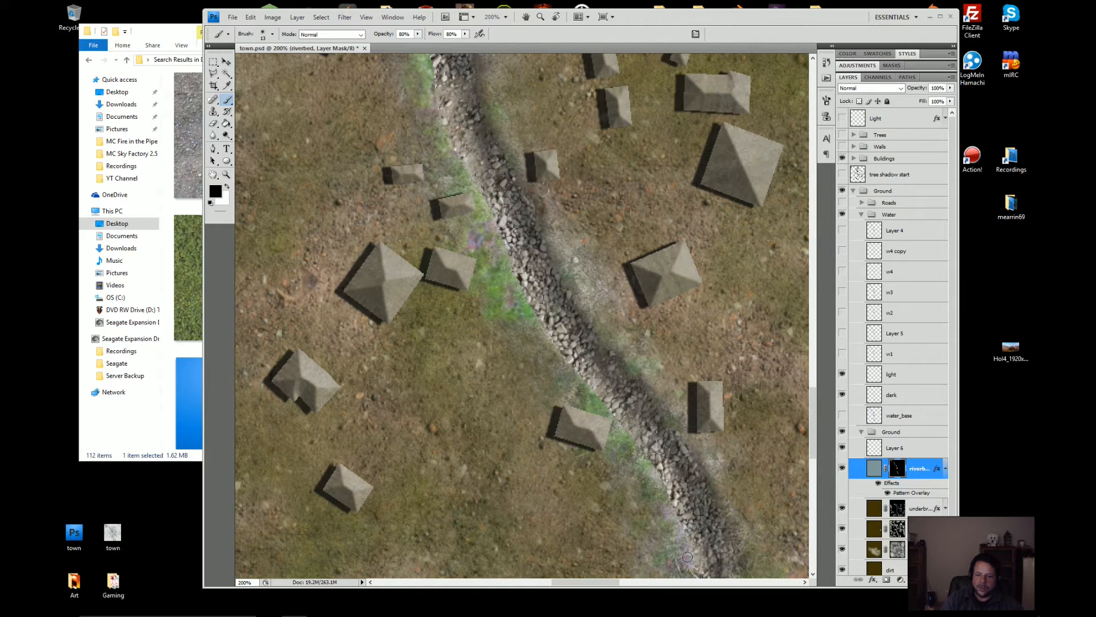
- Roughen the river's western gravel edge on the riverbed mask with black, from the southern houses back up to the town's centre
mouse_move(688, 557)
mouse_down()
mouse_move(651, 465)
mouse_move(539, 317)
mouse_move(552, 346)
mouse_move(517, 280)
mouse_up()
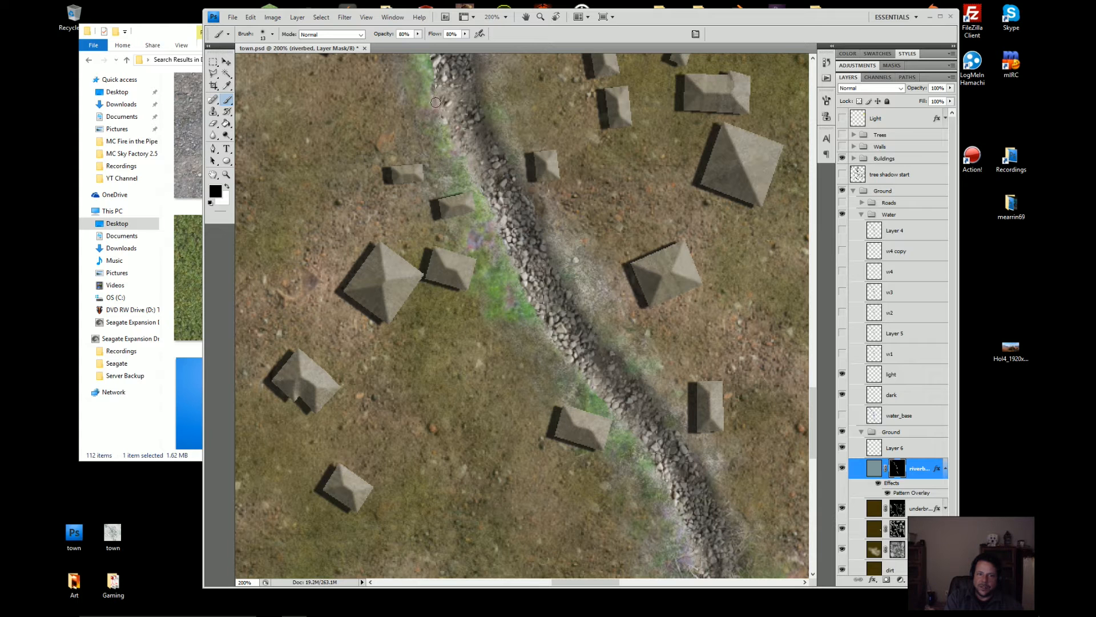
drag(433, 89, 550, 258)
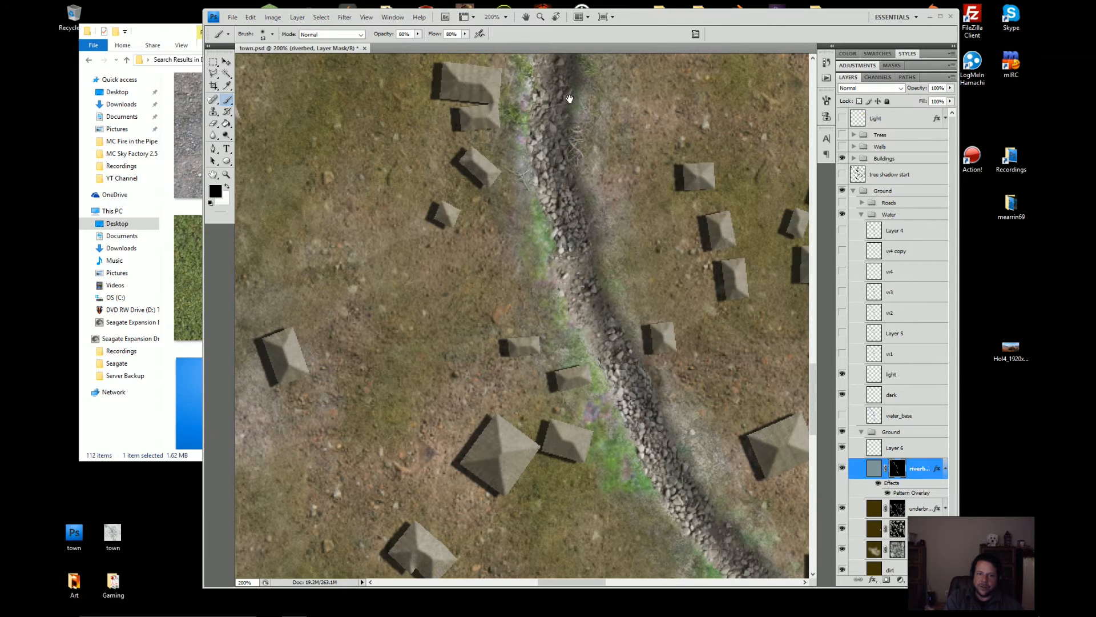
drag(570, 99, 598, 279)
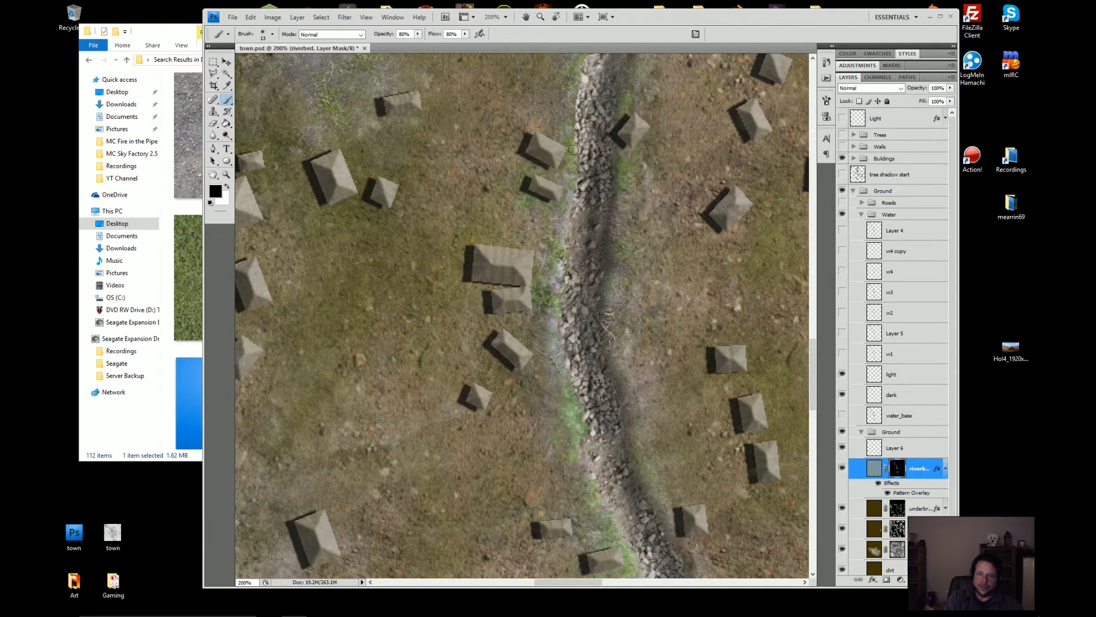
drag(574, 132, 596, 274)
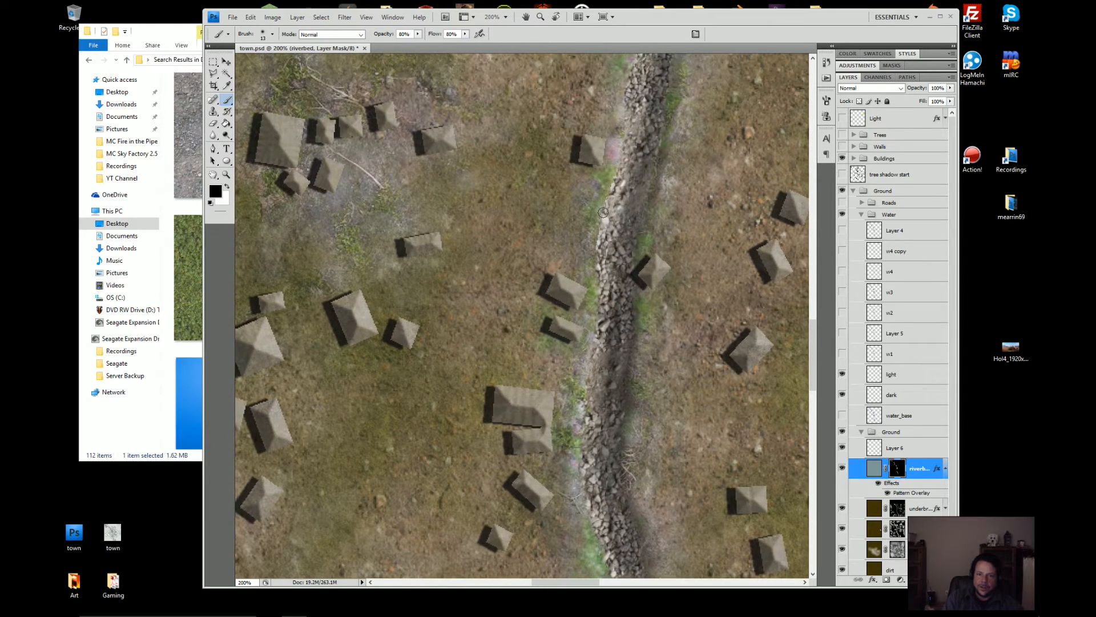
drag(600, 219, 598, 267)
mouse_move(614, 179)
mouse_down()
mouse_move(598, 229)
mouse_move(619, 235)
mouse_move(600, 365)
mouse_up()
drag(603, 235, 594, 324)
drag(633, 225, 619, 335)
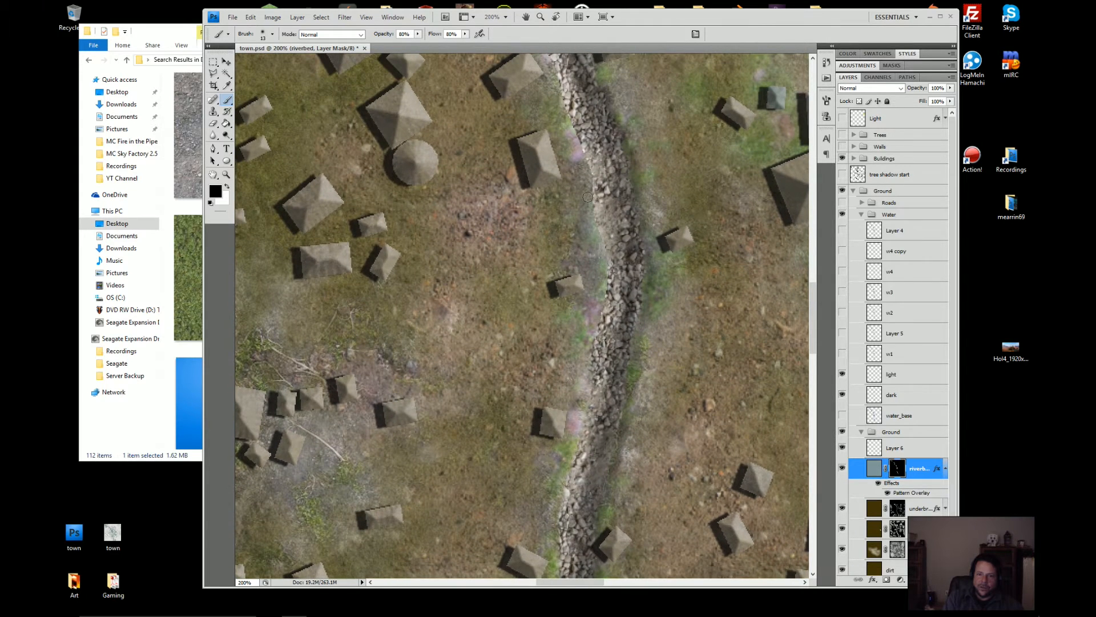
- Roughen the western gravel edge on the riverbed mask upstream along the houses in the upper half of the town
mouse_move(593, 203)
mouse_down()
mouse_move(608, 271)
mouse_move(599, 329)
mouse_up()
drag(652, 252, 655, 392)
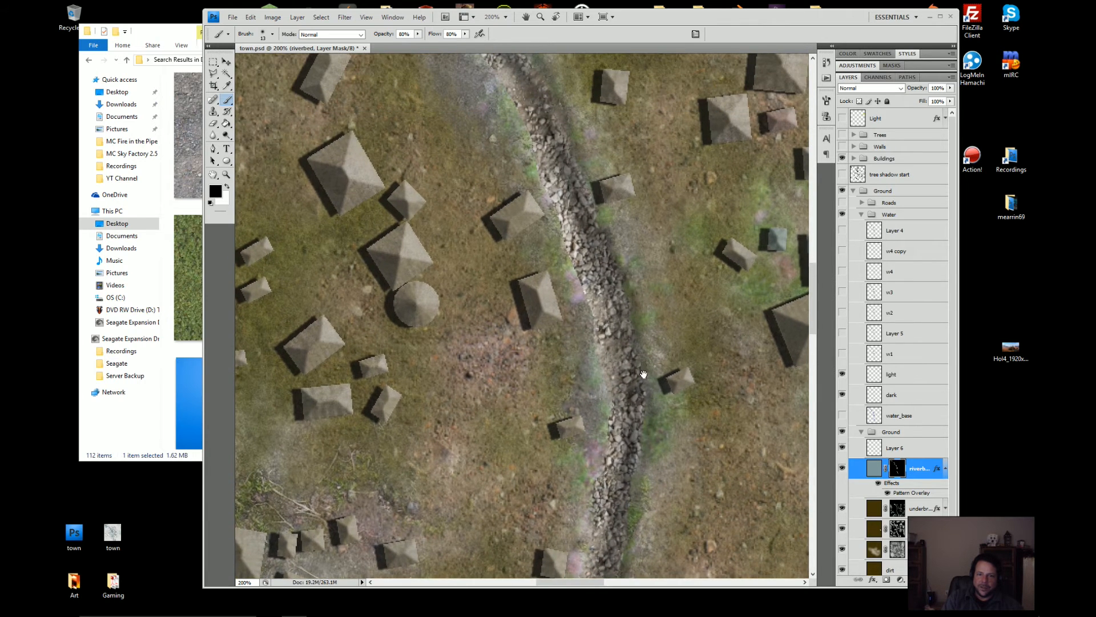
drag(573, 261, 596, 321)
drag(570, 177, 611, 300)
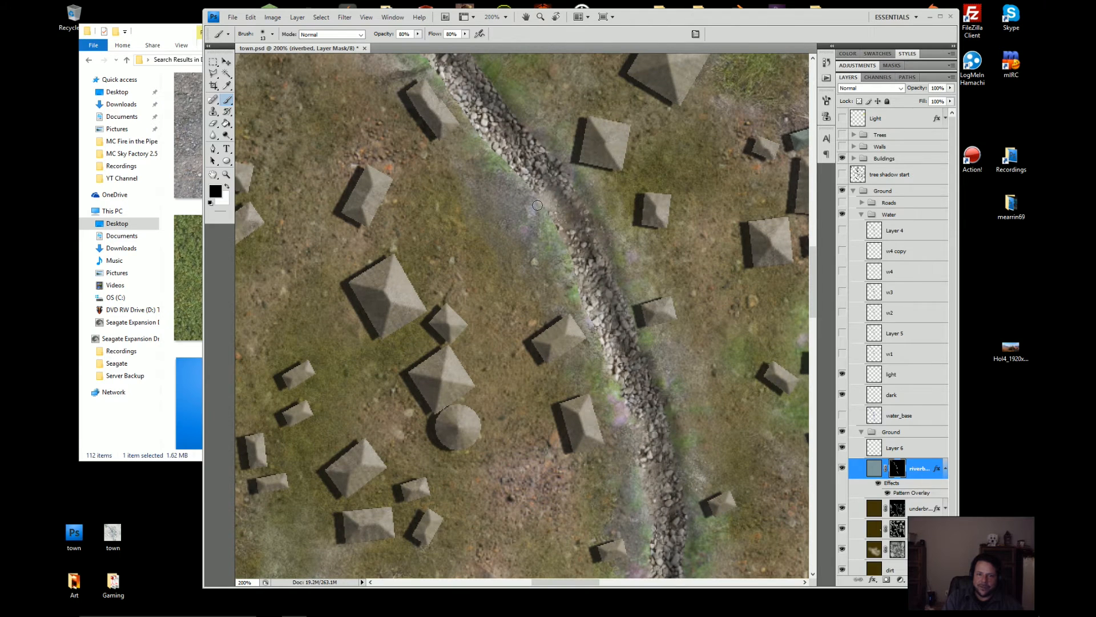
drag(546, 216, 583, 312)
drag(551, 171, 611, 287)
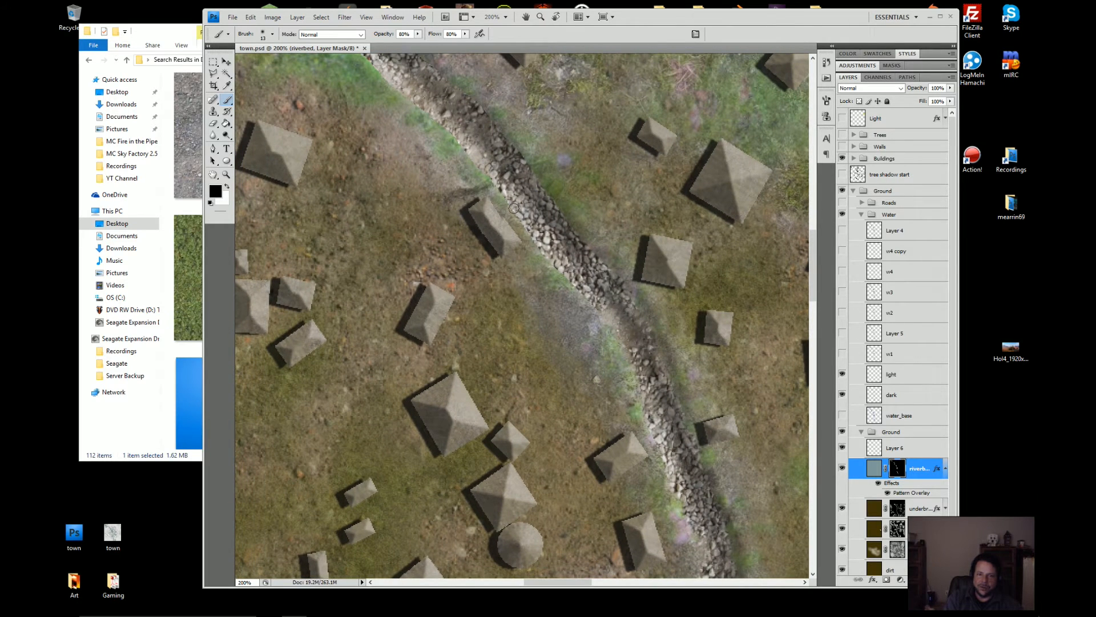
drag(546, 253, 584, 301)
drag(566, 200, 662, 346)
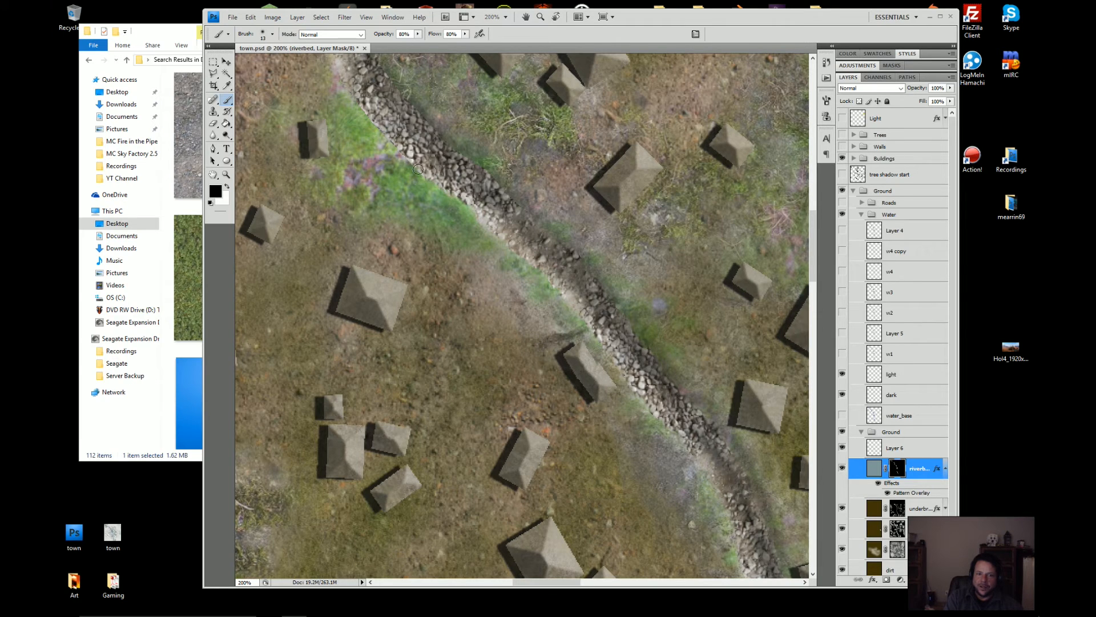
- Extend the roughened western gravel edge on the mask past the northernmost houses and around the river's northern bend
drag(457, 213, 514, 284)
drag(412, 174, 465, 235)
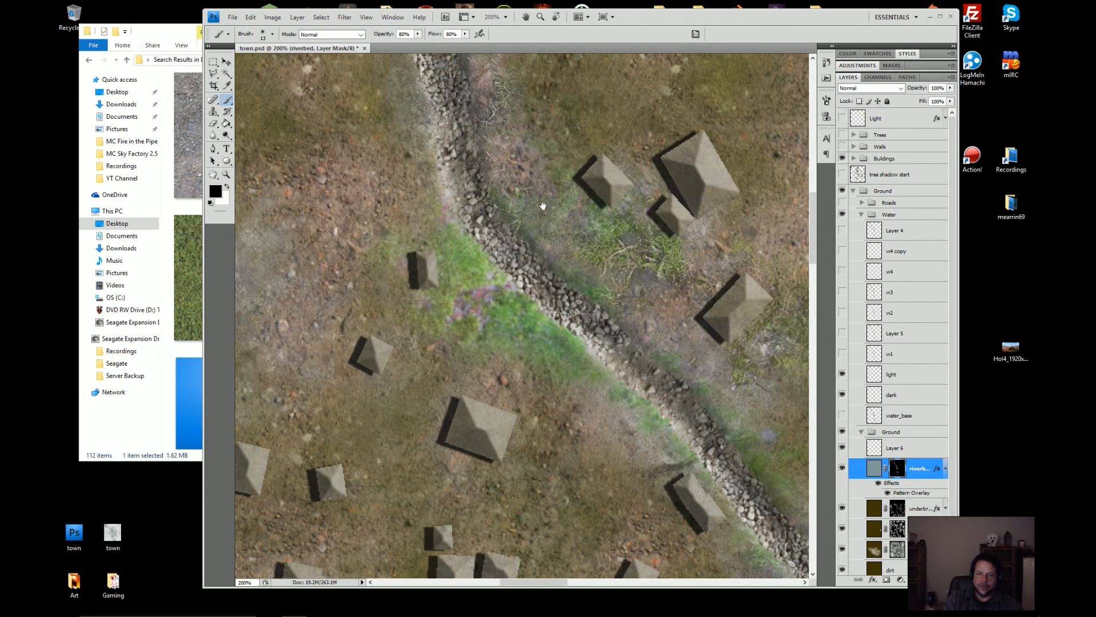
drag(543, 206, 629, 338)
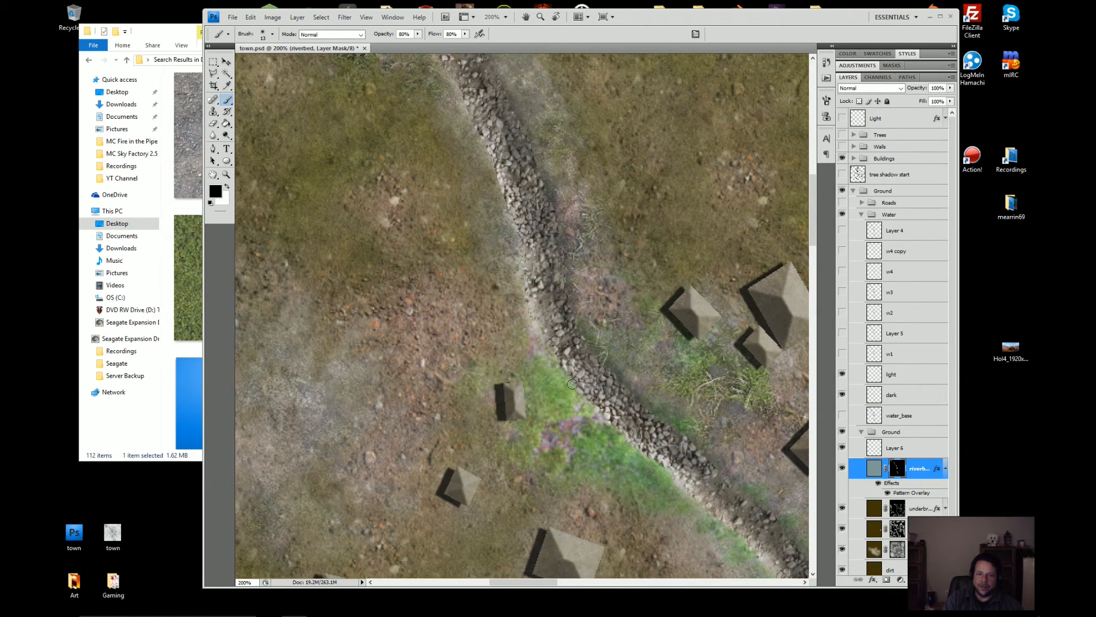
drag(570, 265, 625, 373)
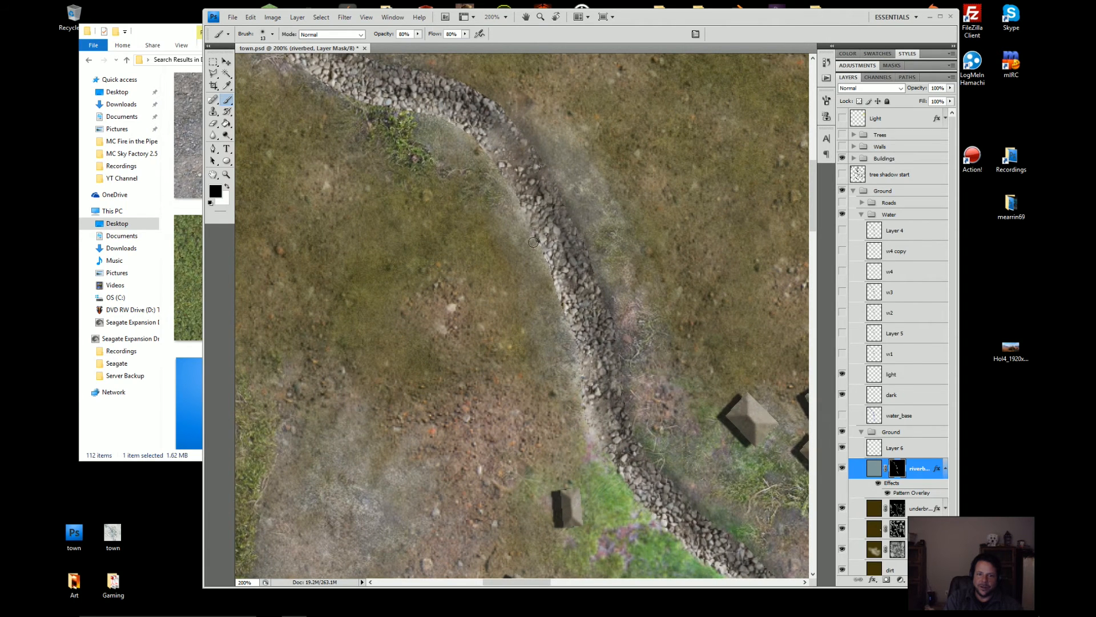
drag(531, 245, 613, 378)
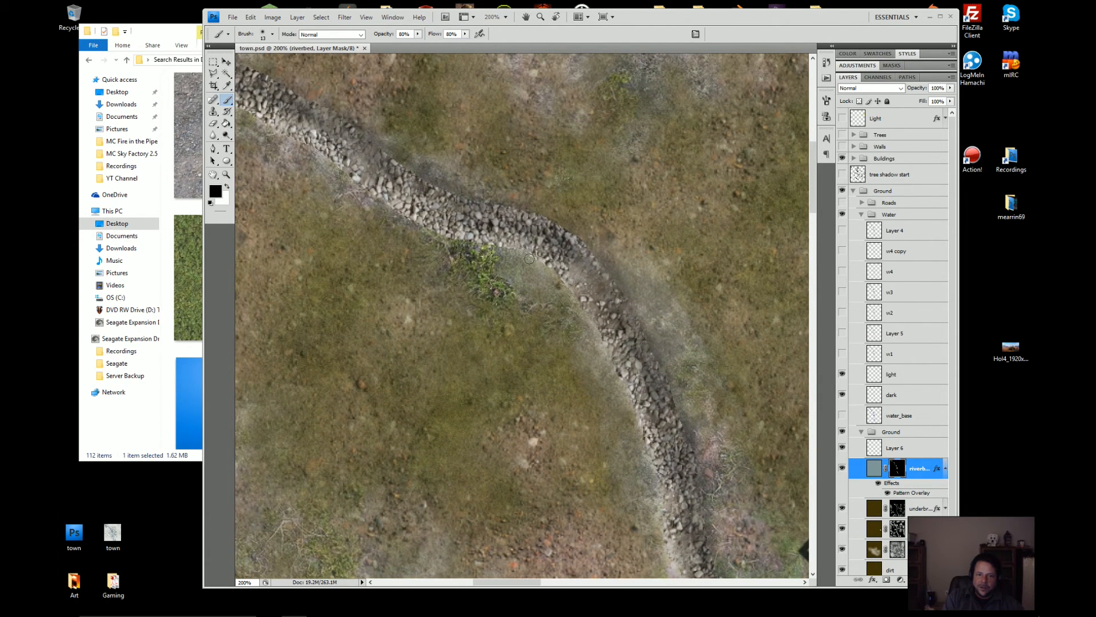
drag(488, 266, 615, 328)
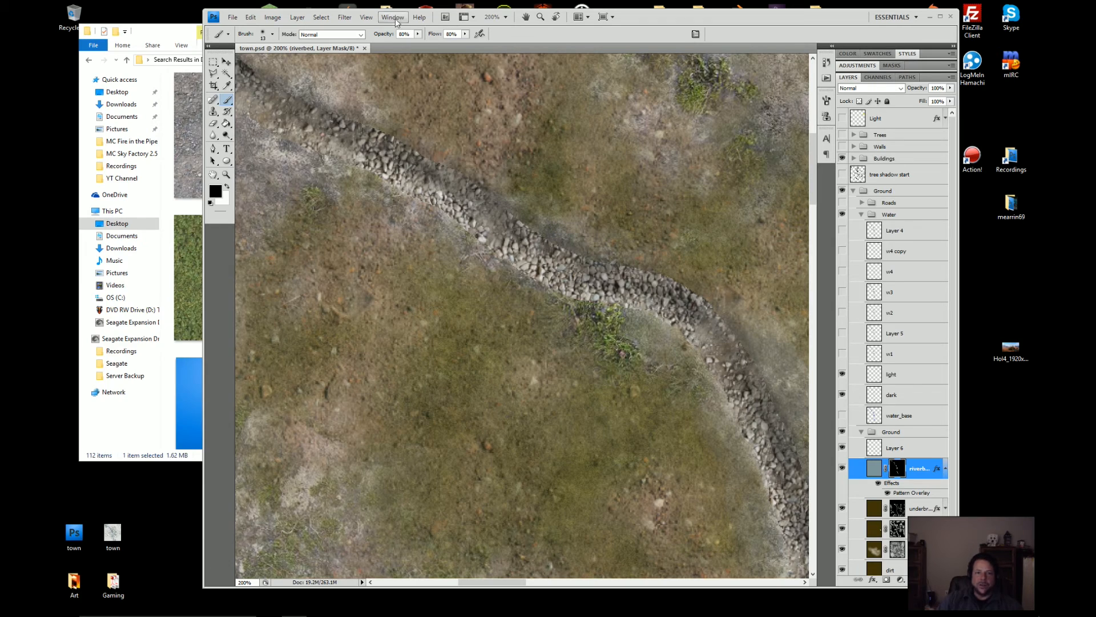
- Check the whole riverbed at 50% zoom and delete Layer 6 above the riverbed layer
click(505, 16)
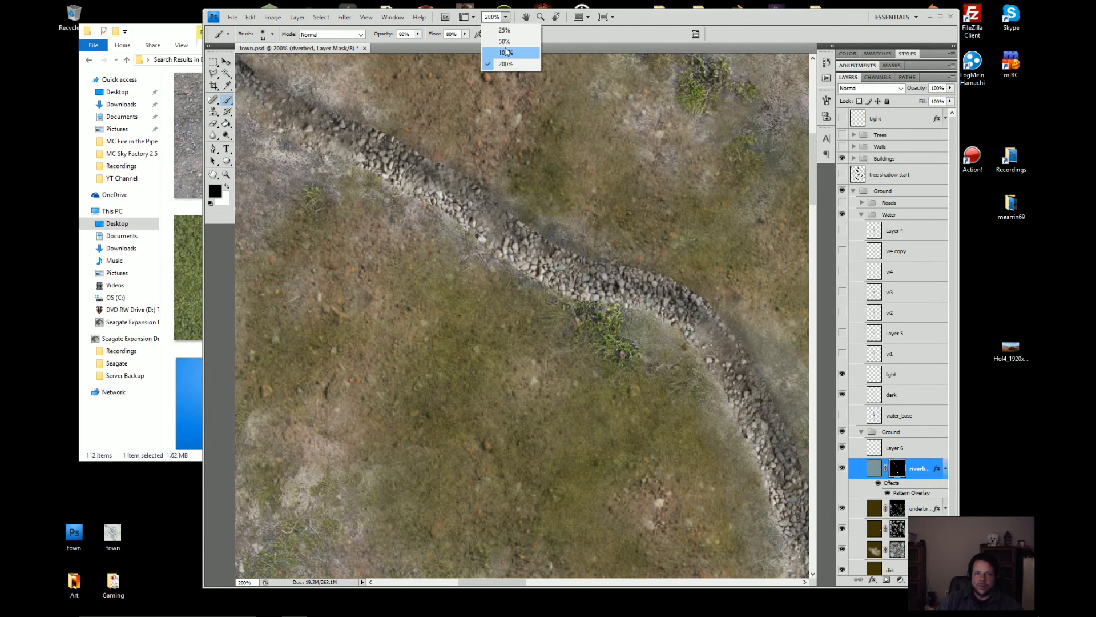
click(505, 42)
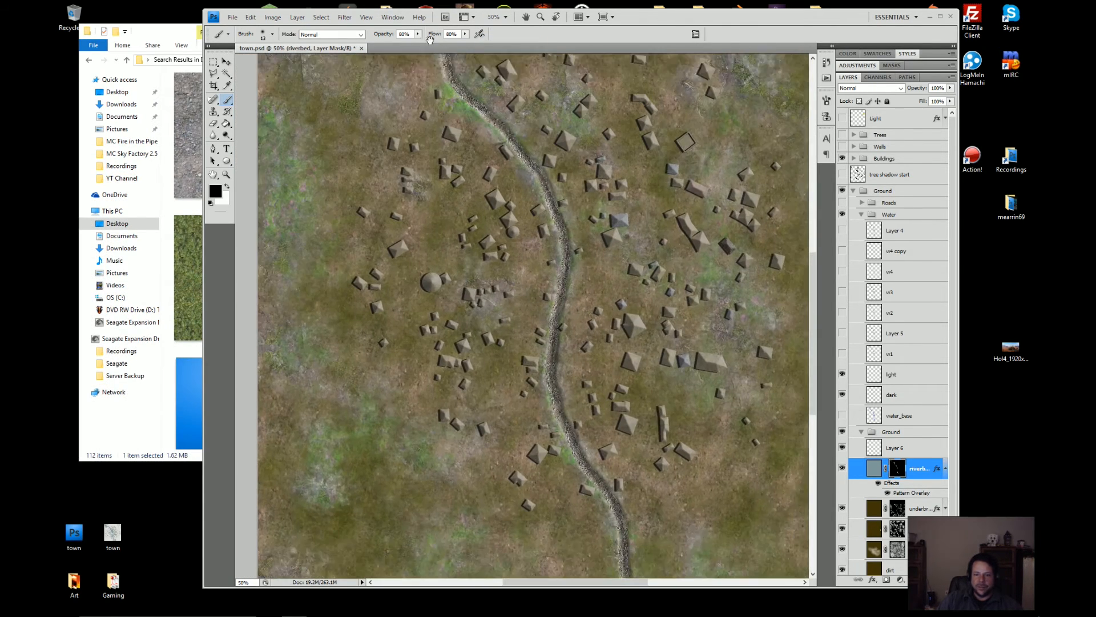
drag(429, 40, 426, 36)
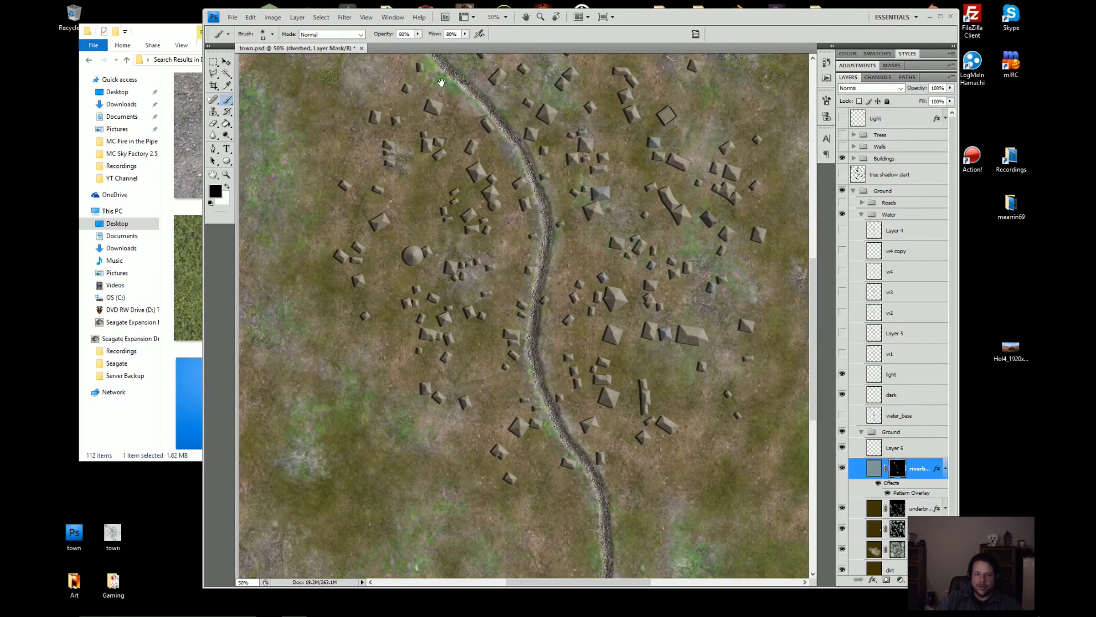
mouse_move(590, 384)
mouse_down()
mouse_move(576, 257)
mouse_move(597, 385)
mouse_up()
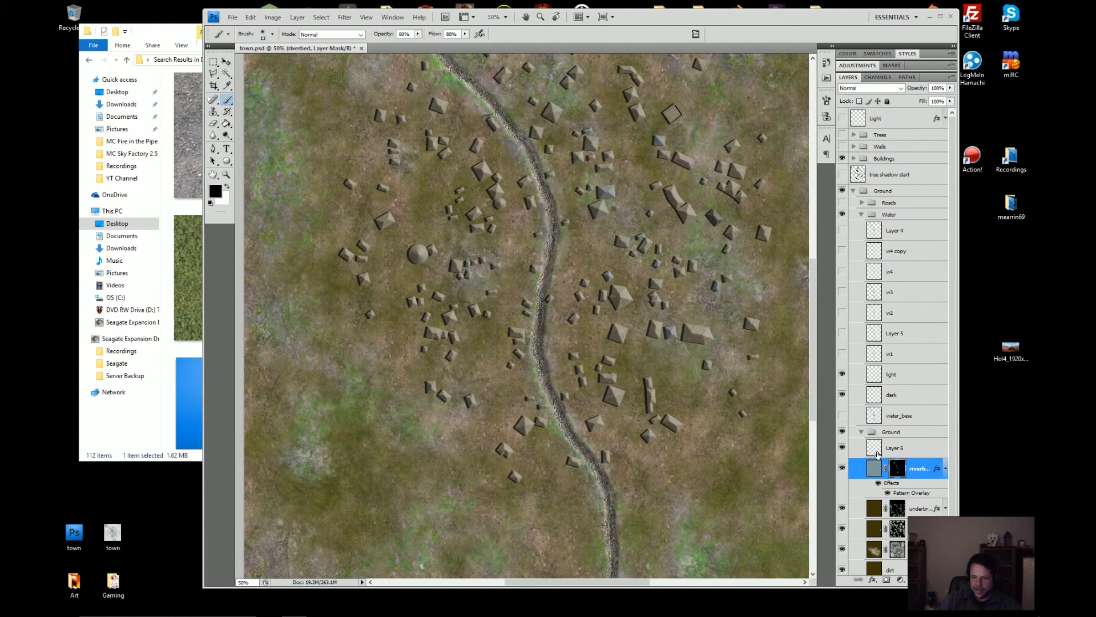
click(896, 450)
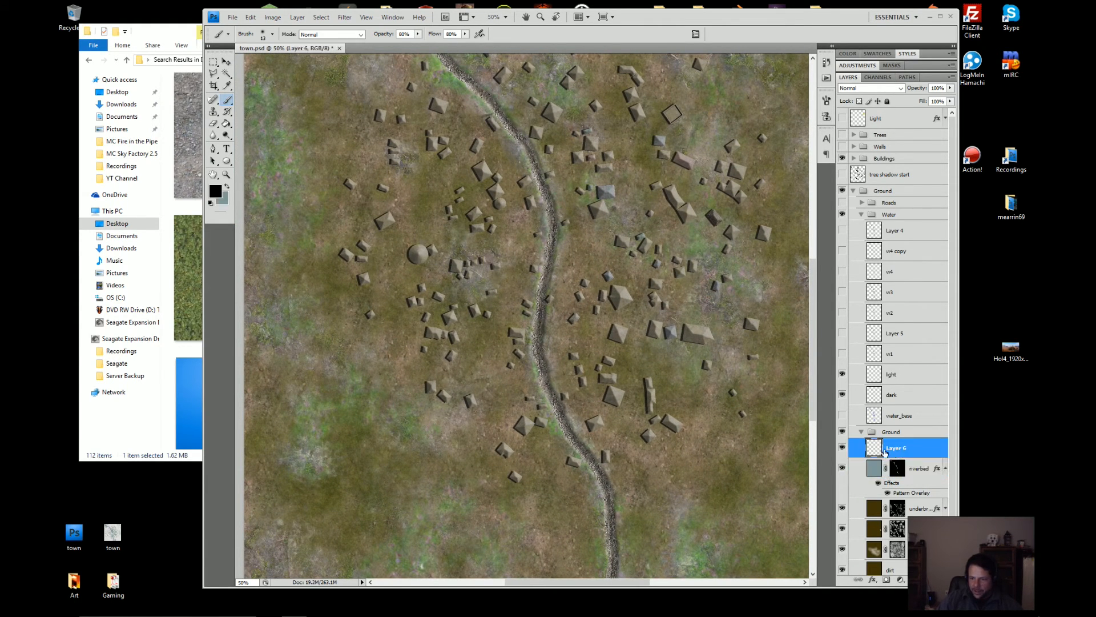
click(843, 449)
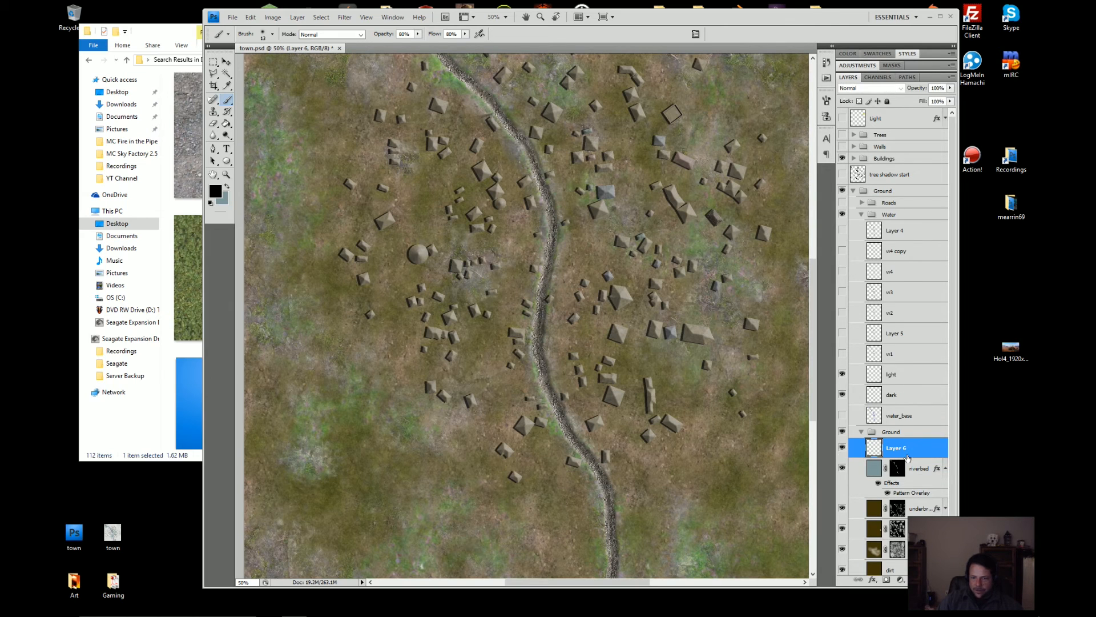
key(Delete)
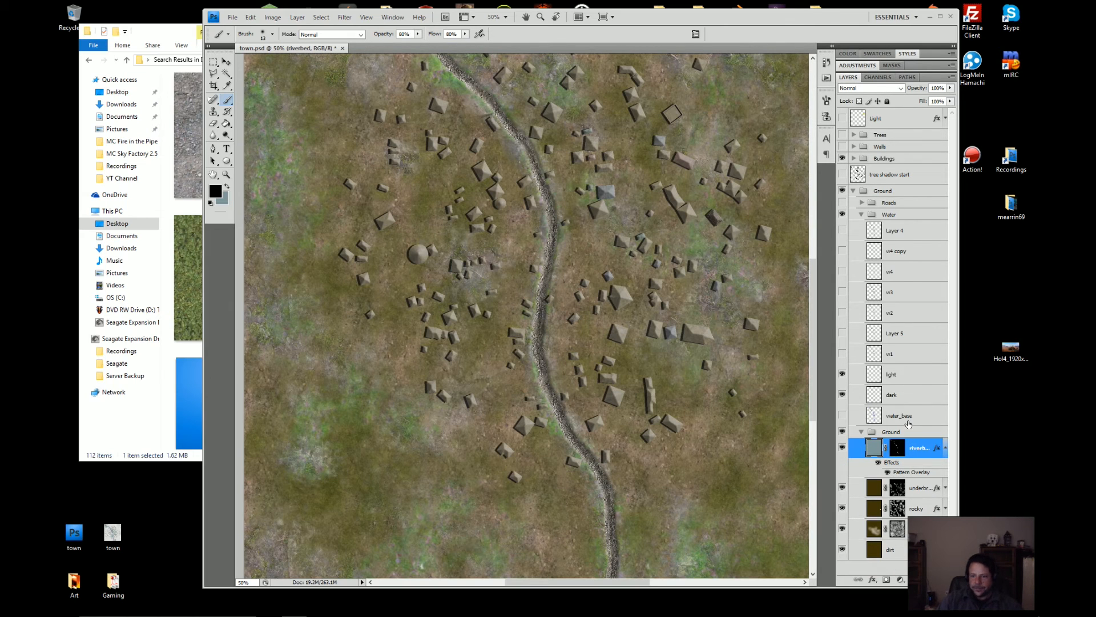
- Show the water layers from w1 up to Layer 4 over the riverbed and view the river at 200% zoom
click(842, 353)
drag(843, 329, 842, 230)
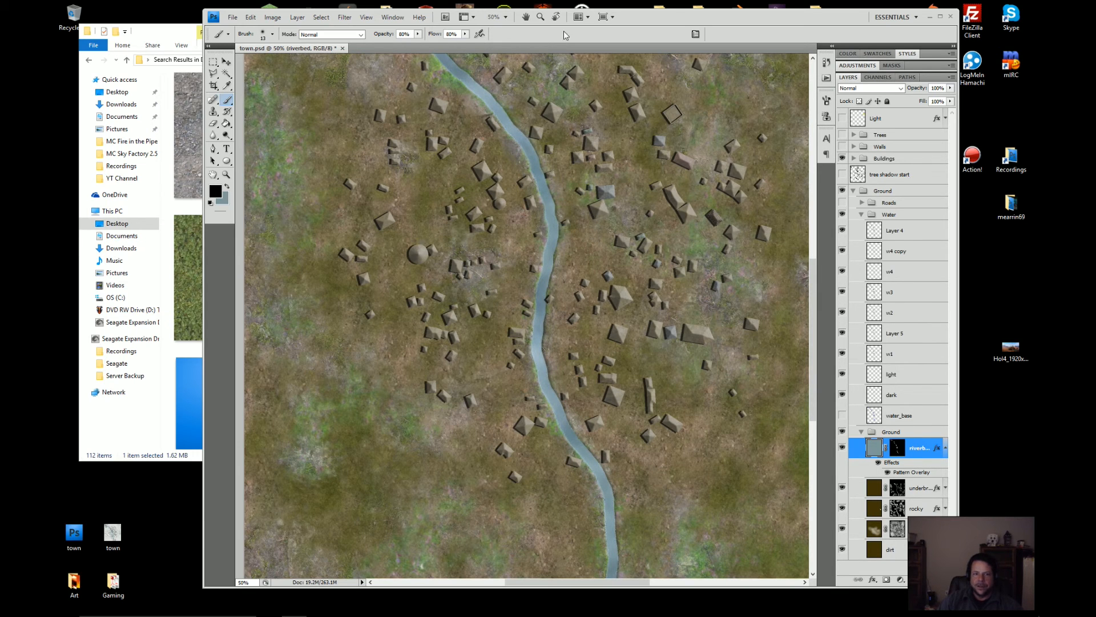
click(506, 16)
click(502, 64)
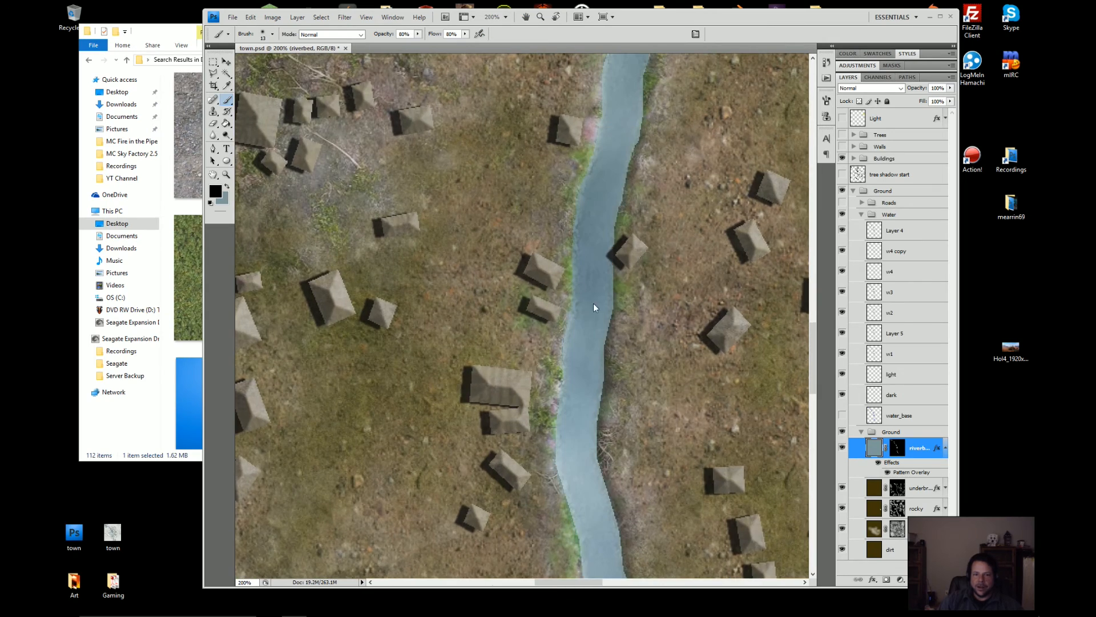
- Examine the layered water and its banks along the river at 200% zoom, and the whole river at 50%
drag(659, 439, 612, 179)
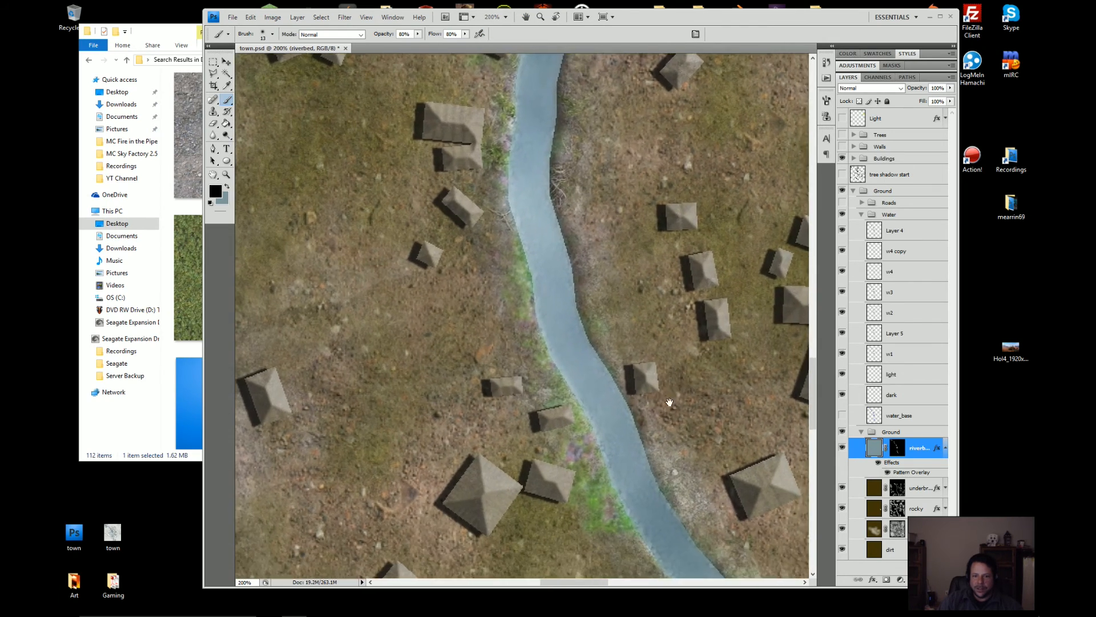
drag(671, 407, 571, 139)
drag(734, 418, 587, 148)
drag(658, 428, 671, 491)
drag(588, 137, 668, 434)
drag(617, 222, 711, 503)
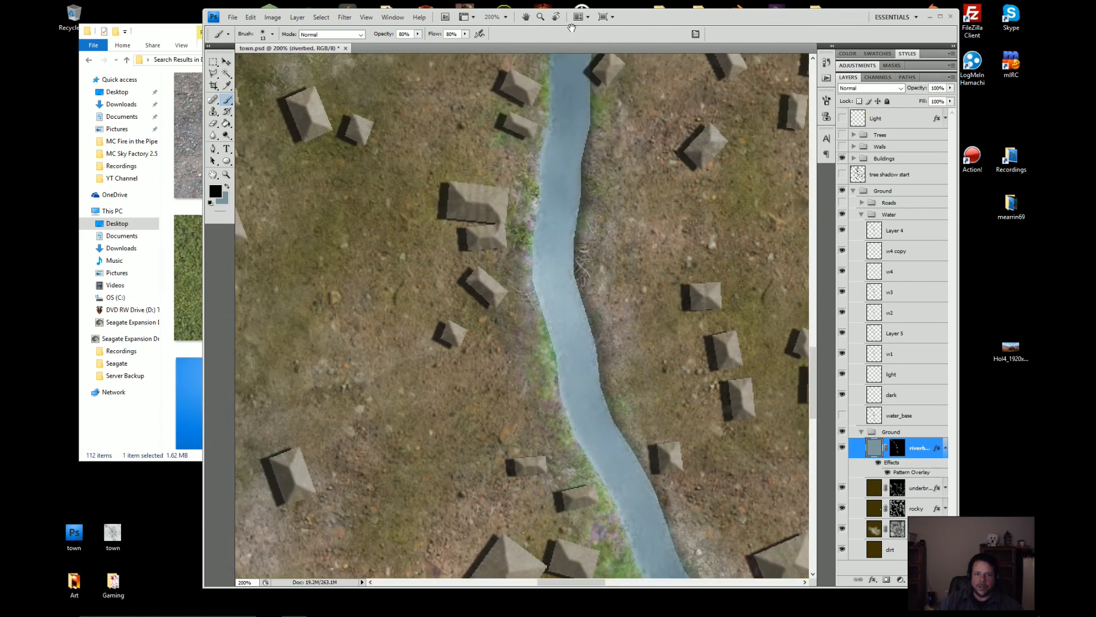
click(505, 16)
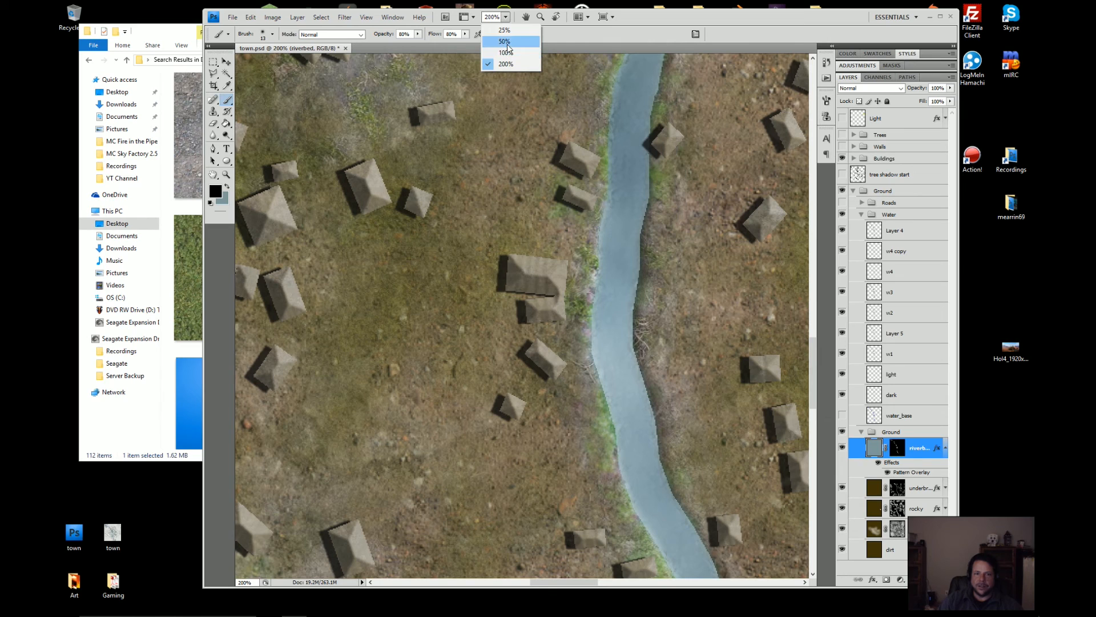
click(506, 42)
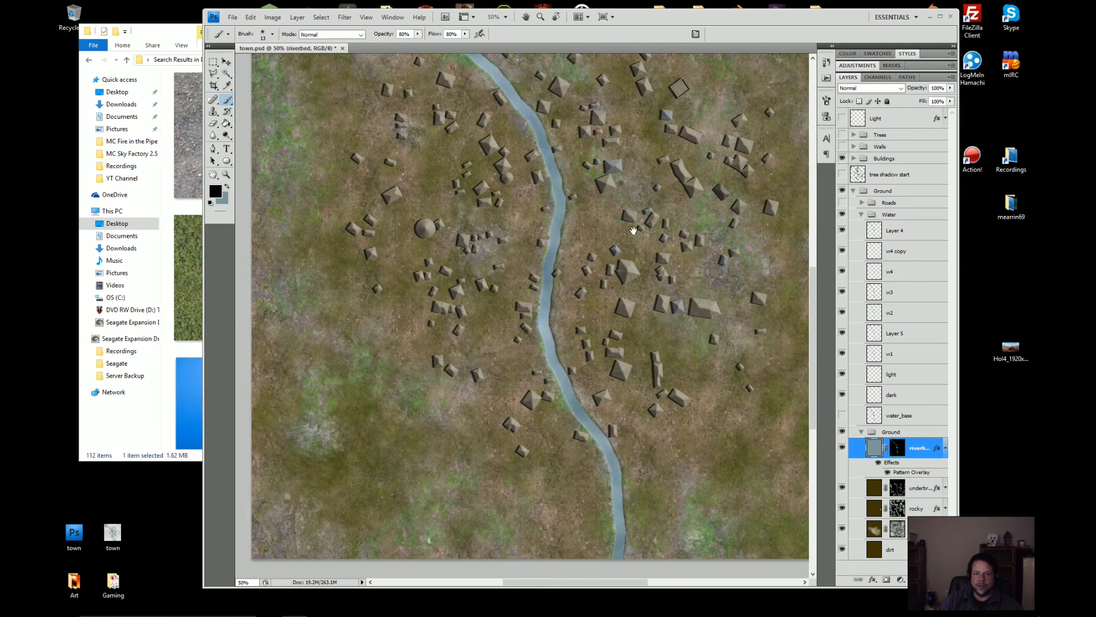
mouse_move(634, 230)
mouse_down()
mouse_move(652, 284)
mouse_move(625, 316)
mouse_up()
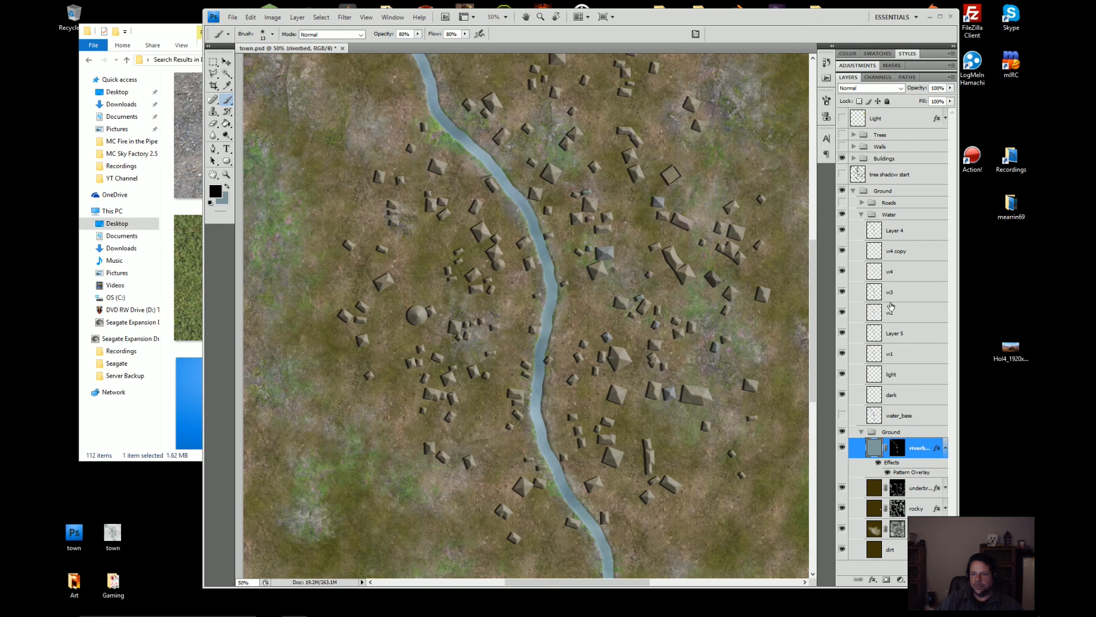
mouse_move(706, 406)
mouse_down()
mouse_move(643, 238)
mouse_move(693, 414)
mouse_up()
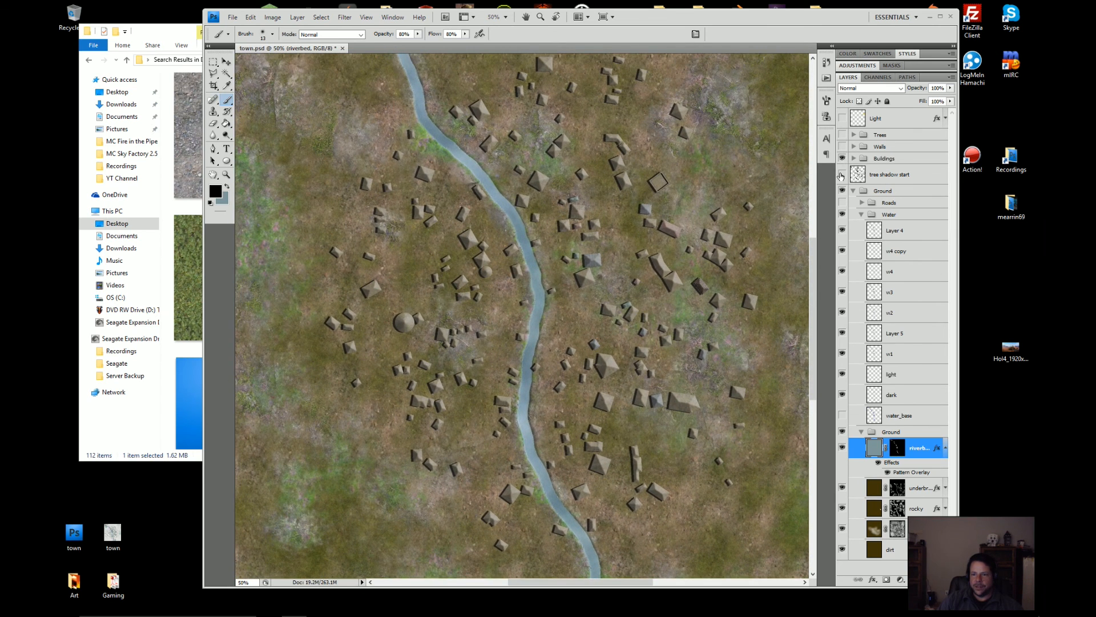
- Show the tree shadow start layer and the Walls and Trees groups, and maximize the editor window
drag(840, 176, 841, 134)
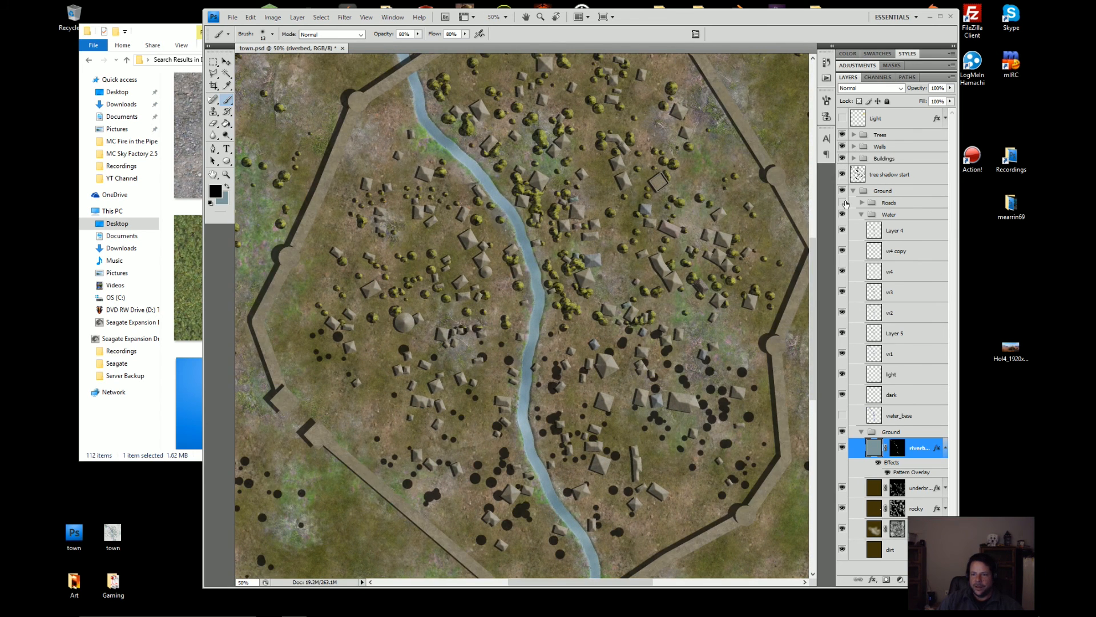
drag(522, 319, 545, 331)
click(939, 16)
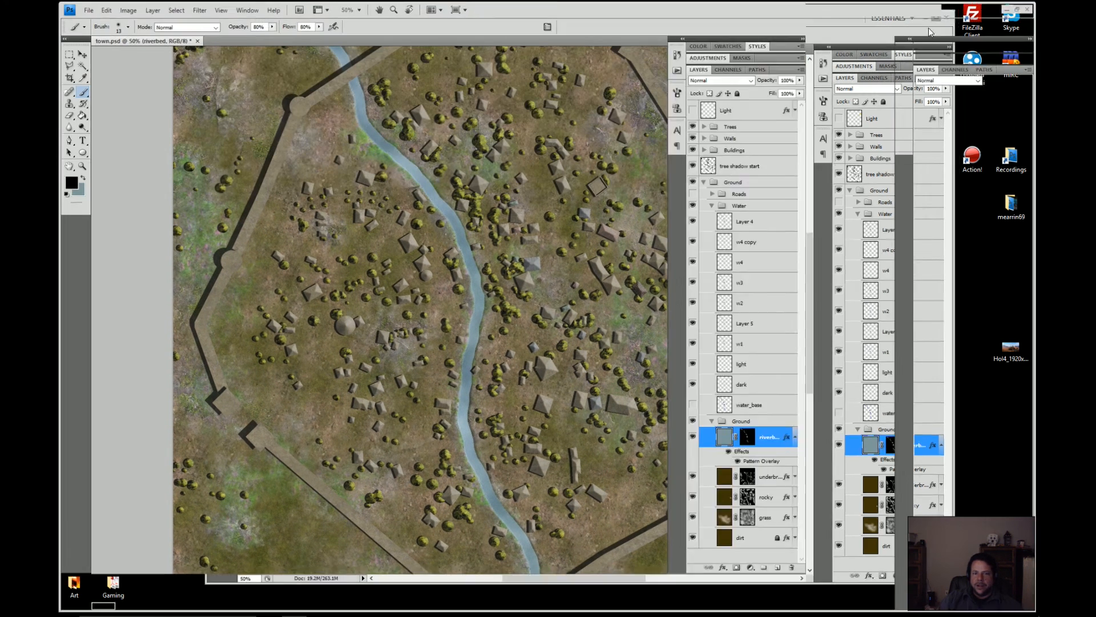